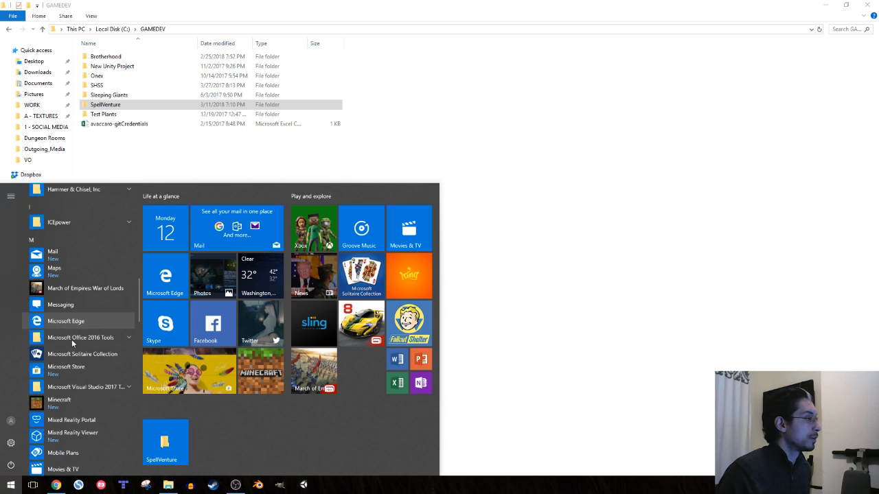
# Find Spotify among the installed Windows apps and launch it
pyautogui.scroll(-2, 73, 342)
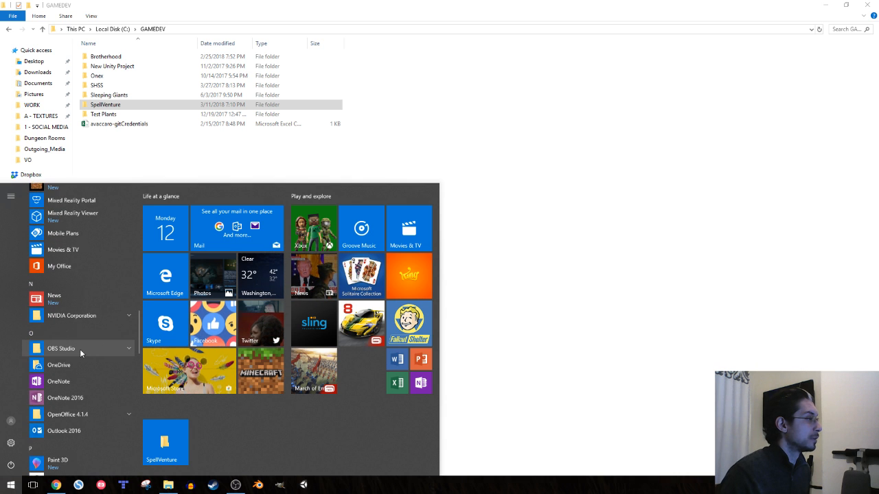
pyautogui.scroll(-1, 78, 348)
pyautogui.scroll(-8, 78, 353)
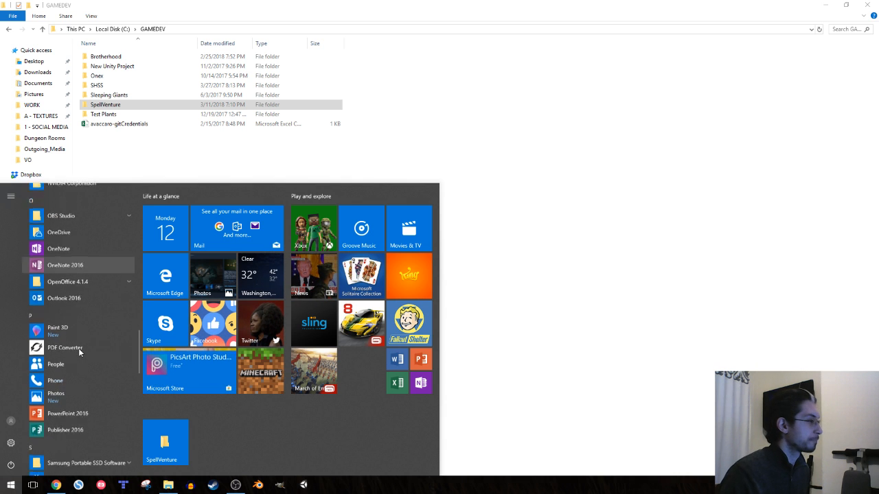
pyautogui.click(67, 419)
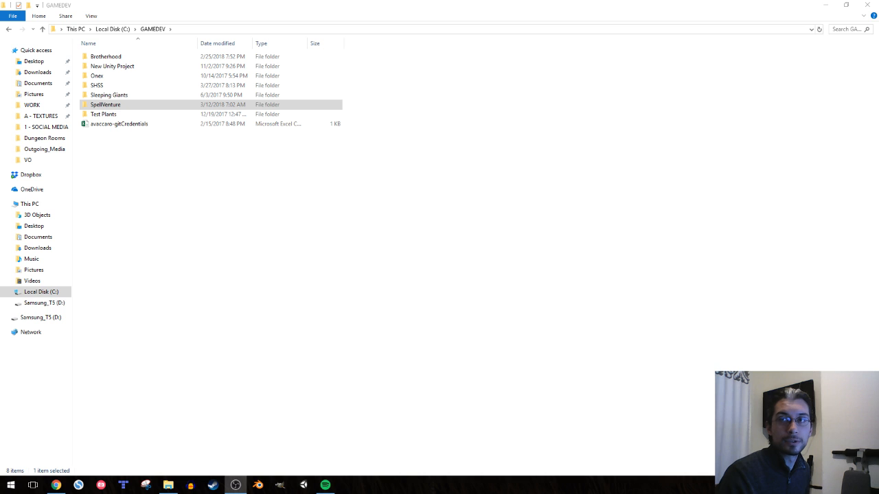
# Switch to the Unity editor and look around the Dungeon01 scene's bannered corridor and statue hallway
pyautogui.hotkey('alt', 'Tab')
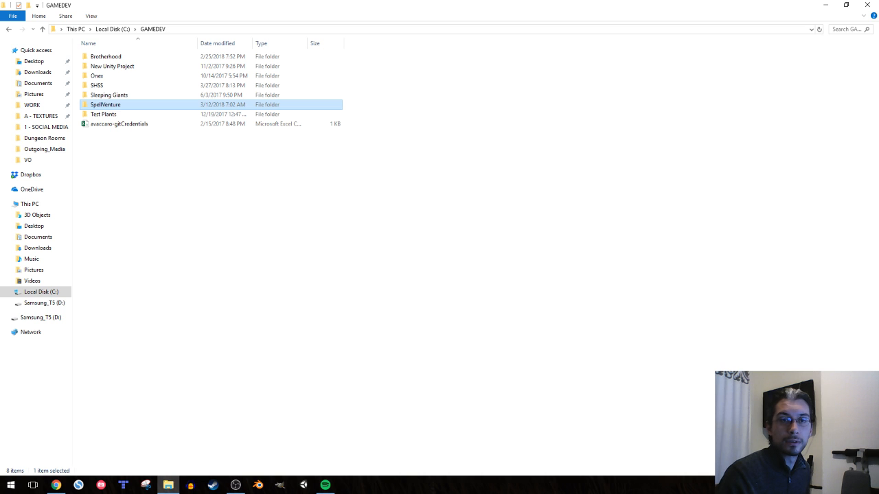
pyautogui.hotkey('alt', 'Tab')
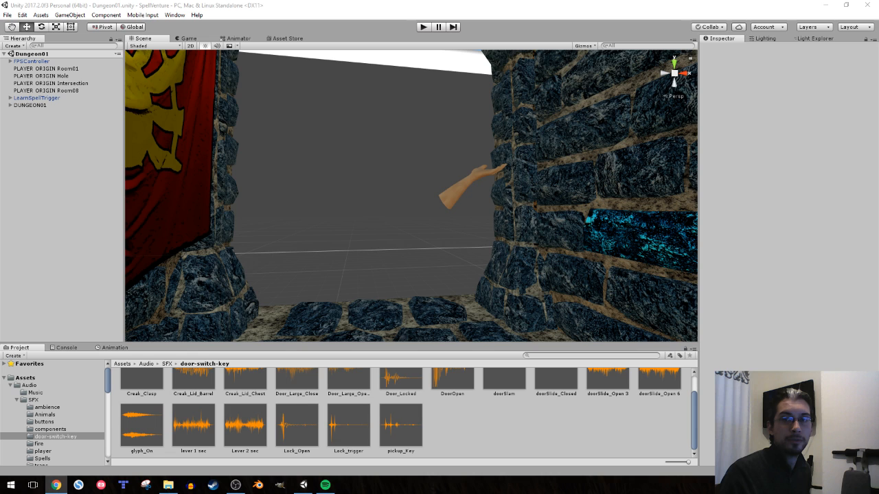
pyautogui.moveTo(618, 199); pyautogui.dragTo(498, 206, button='right')
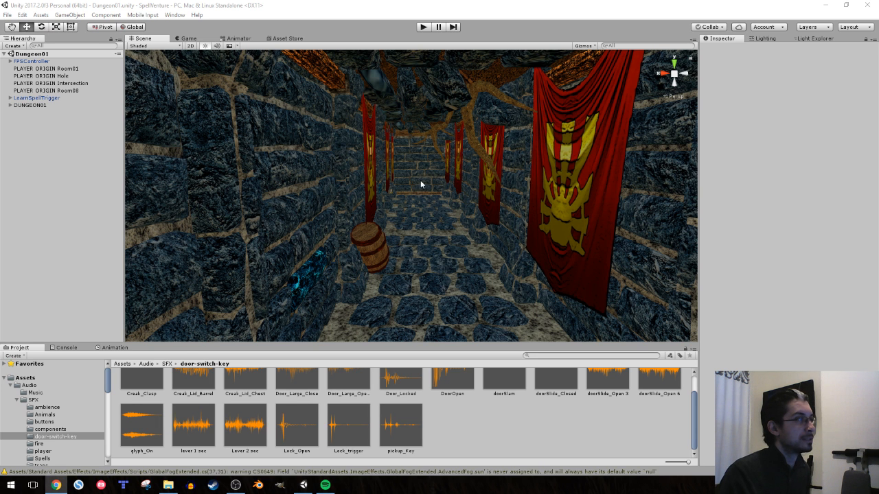
pyautogui.moveTo(426, 193); pyautogui.dragTo(473, 188, button='right')
pyautogui.press('w')
pyautogui.press('s')
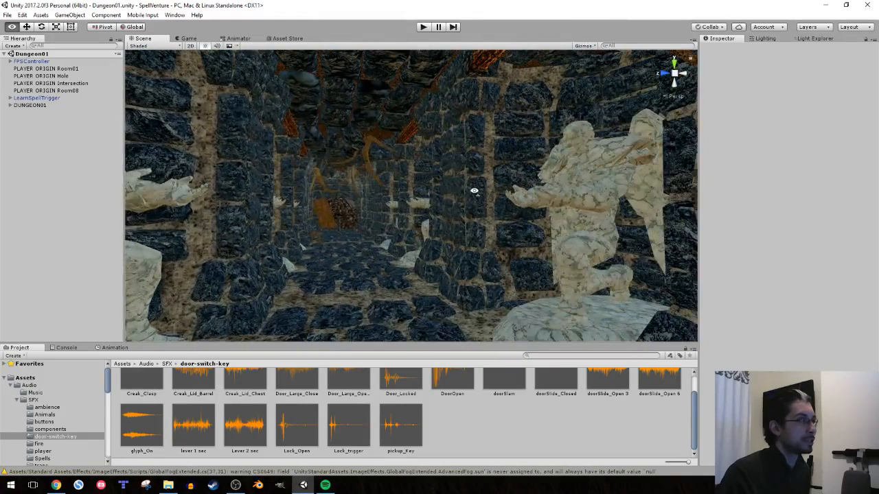
# Start playing the Dungeon01 scene and gather the glowing mushroom and the strawberry from the barrel in the first corridor
pyautogui.click(423, 27)
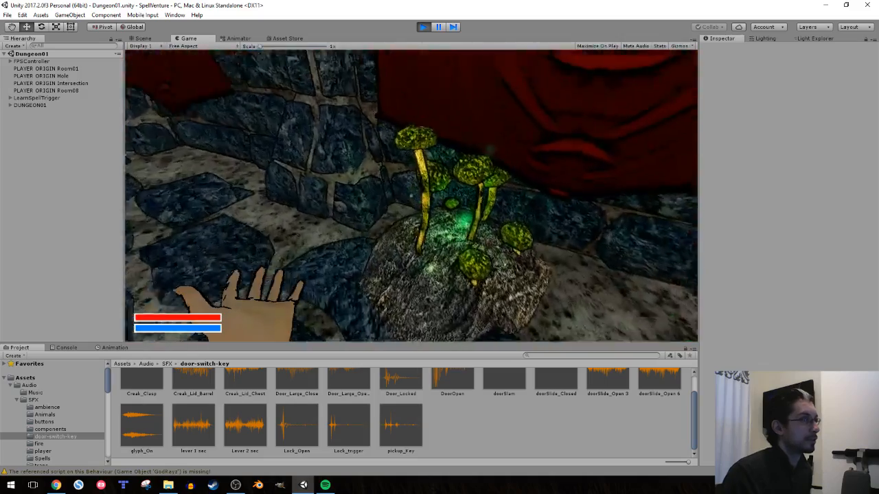
pyautogui.press('e')
pyautogui.press('w')
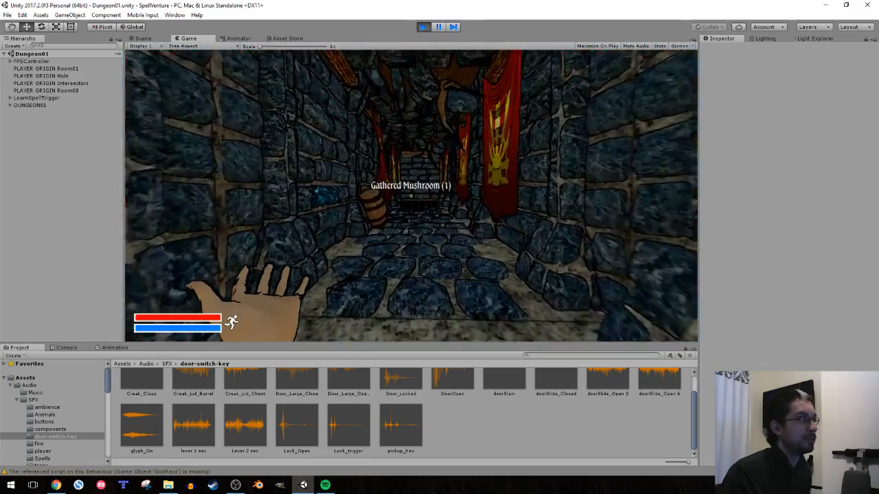
pyautogui.press('w')
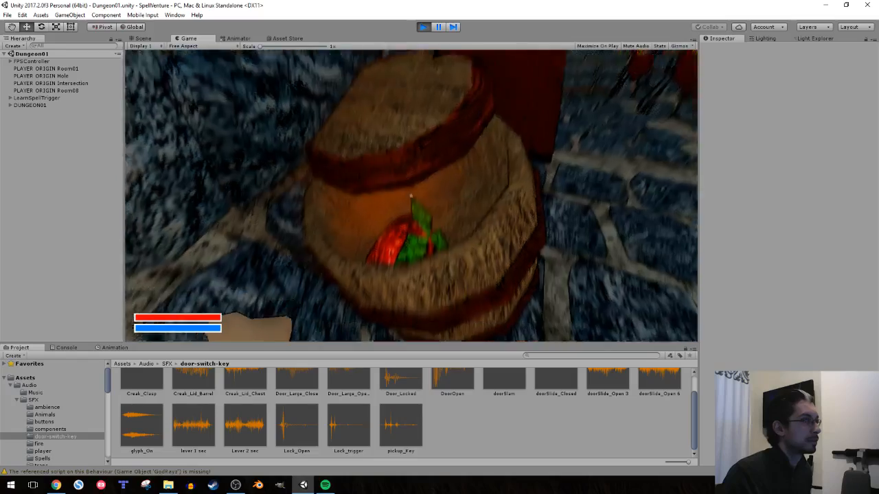
pyautogui.press('e')
pyautogui.press('w')
pyautogui.press('w')
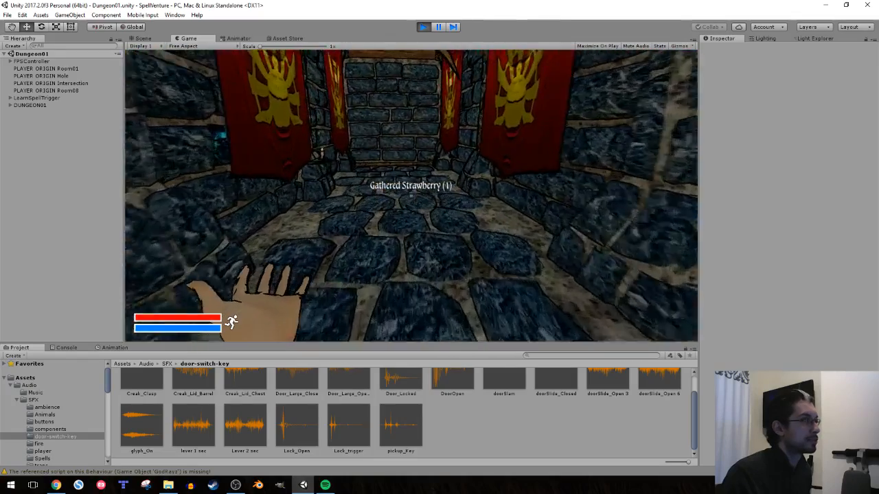
pyautogui.press('w')
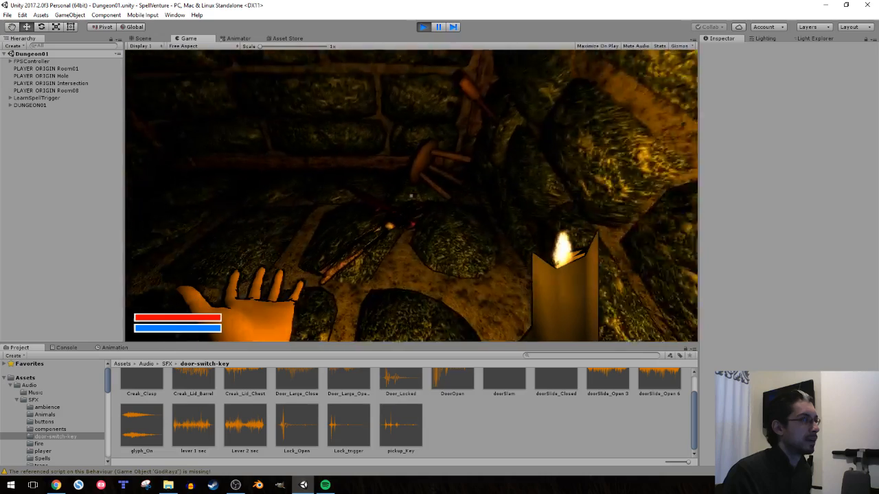
# Gather the mushrooms near the barred wooden door and unlock that door with the Copper Key
pyautogui.press('w')
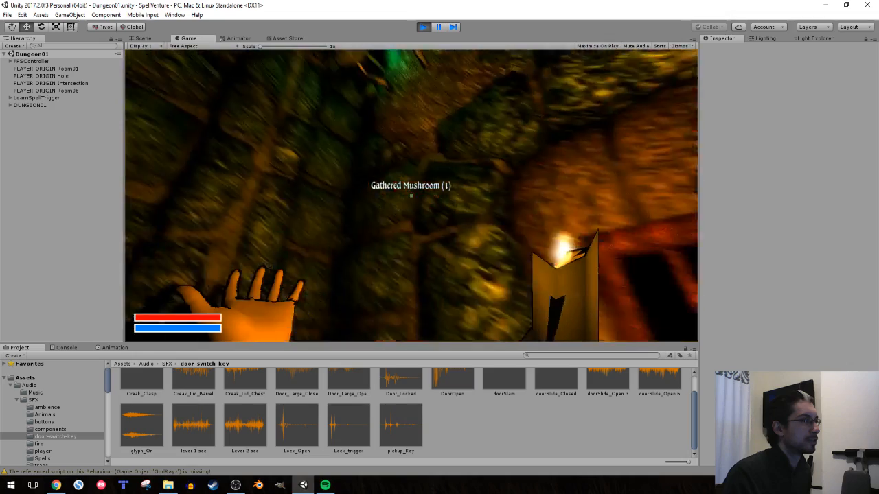
pyautogui.press('e')
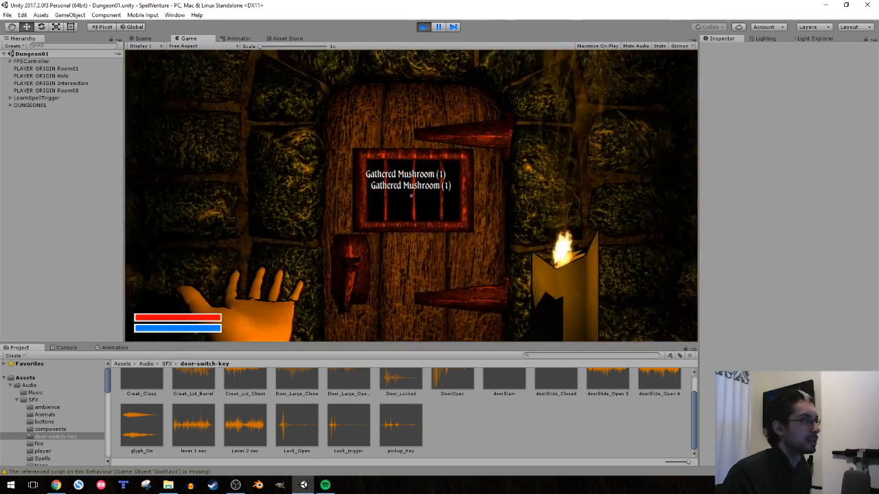
pyautogui.press('w')
pyautogui.press('e')
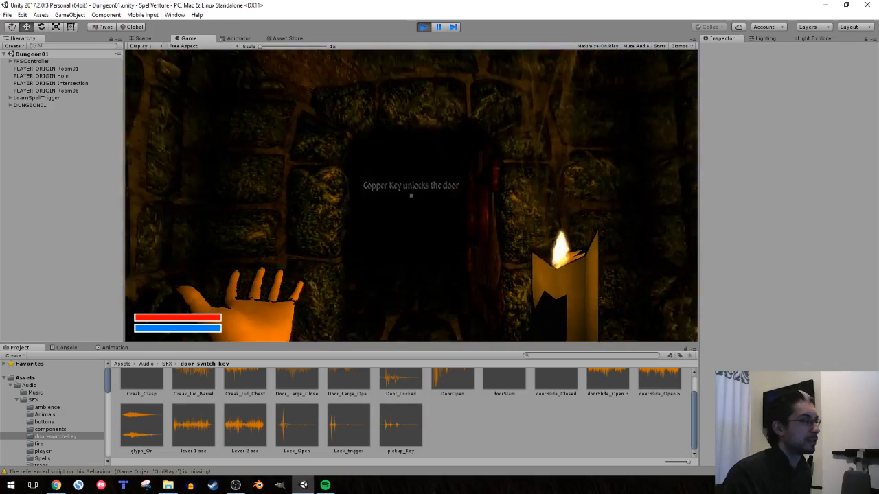
# Explore the red misty corridor beyond the unlocked doorway and try to open the other barred door
pyautogui.press('w')
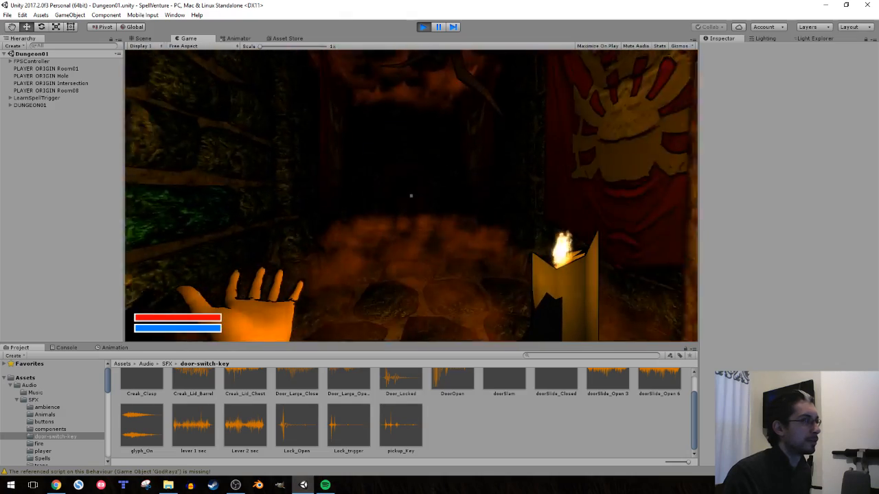
pyautogui.press('w')
pyautogui.press('s')
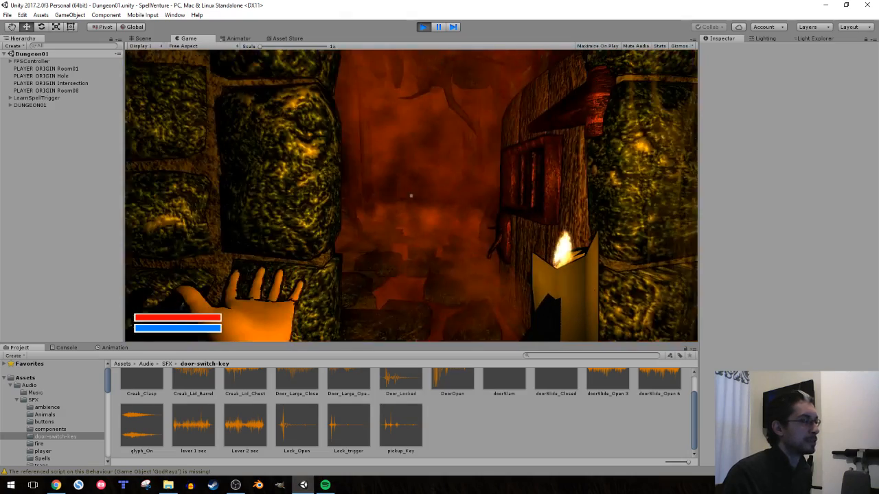
pyautogui.press('w')
pyautogui.press('w')
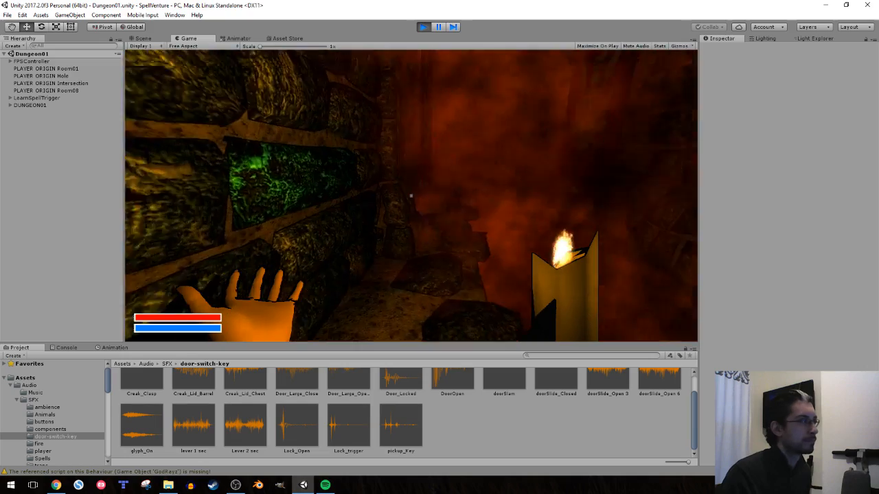
pyautogui.press('w')
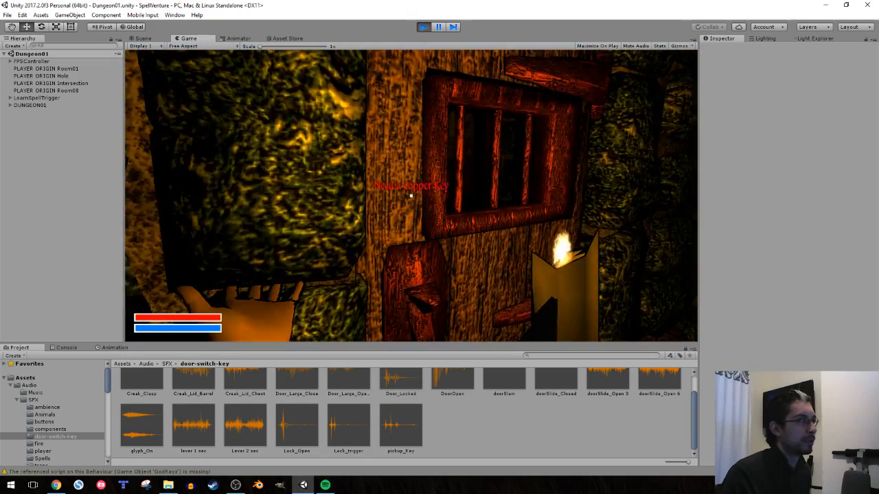
# Walk into the dark earthen tunnel and gather the mushroom, strawberry and blueberry seeds around the roots
pyautogui.press('w')
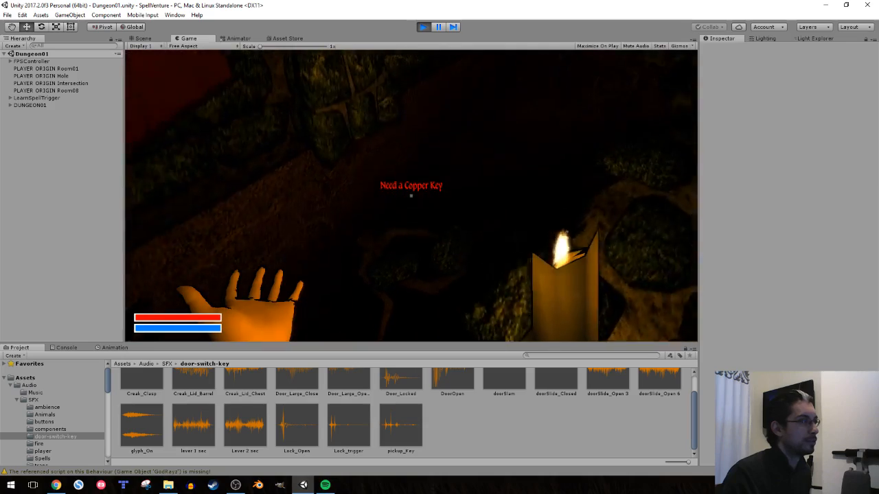
pyautogui.press('w')
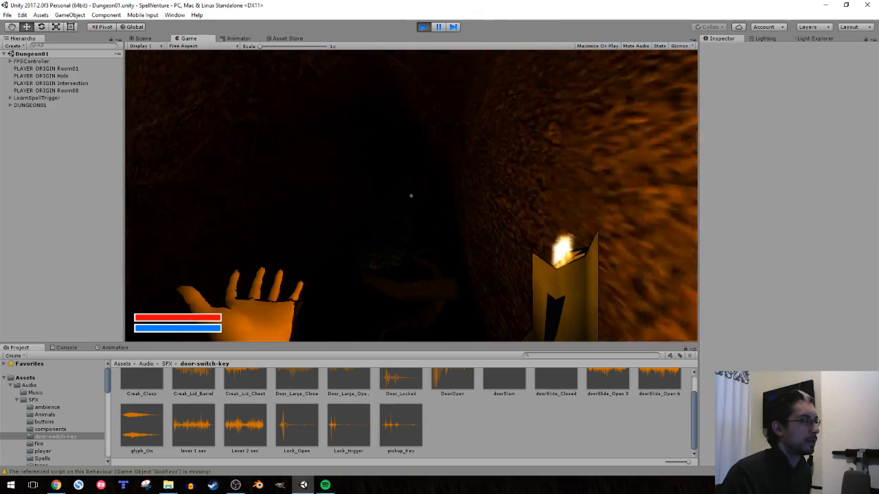
pyautogui.press('w')
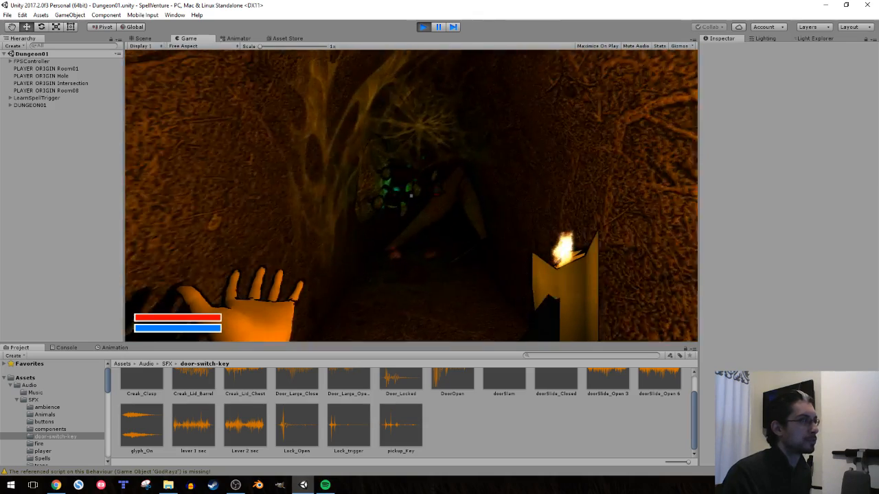
pyautogui.press('e')
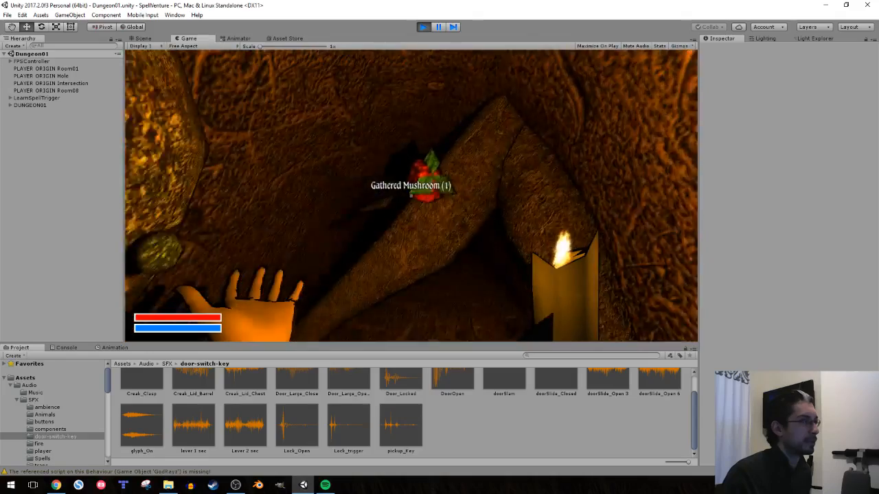
pyautogui.press('e')
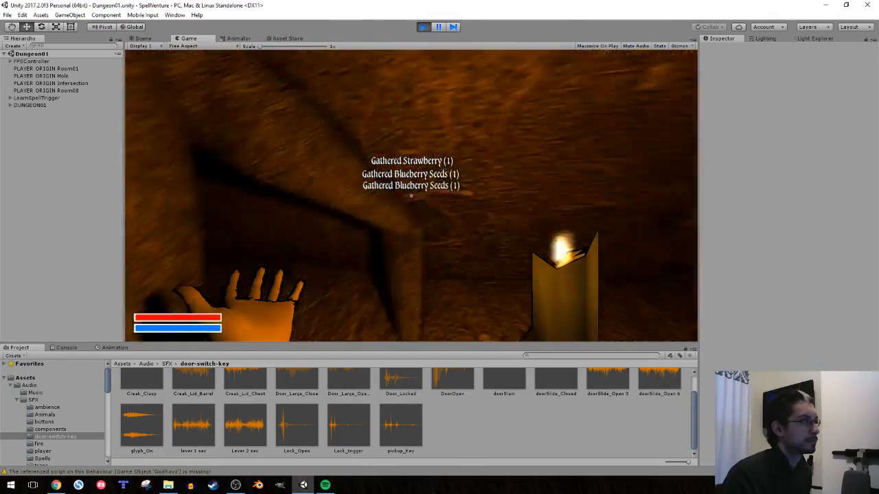
# Follow the earthen tunnel to the green pool and gather the Copper Key and bones near the skull
pyautogui.hotkey('shift', 'w')
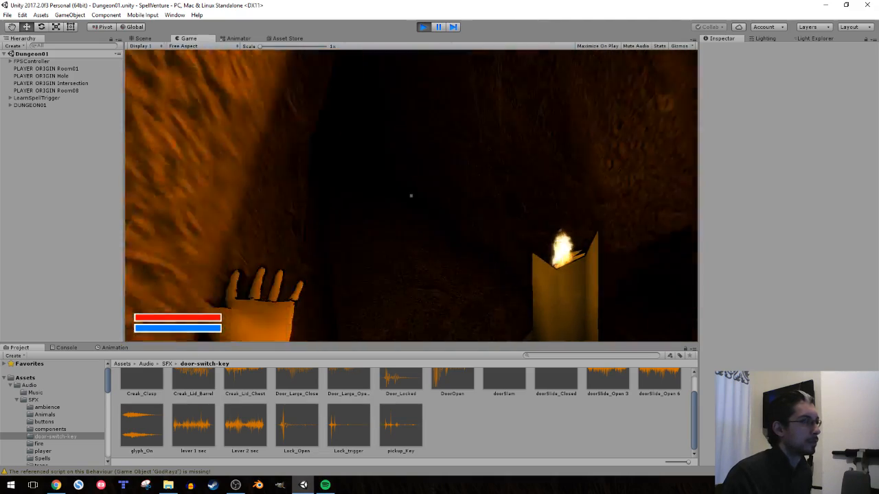
pyautogui.hotkey('shift', 'w')
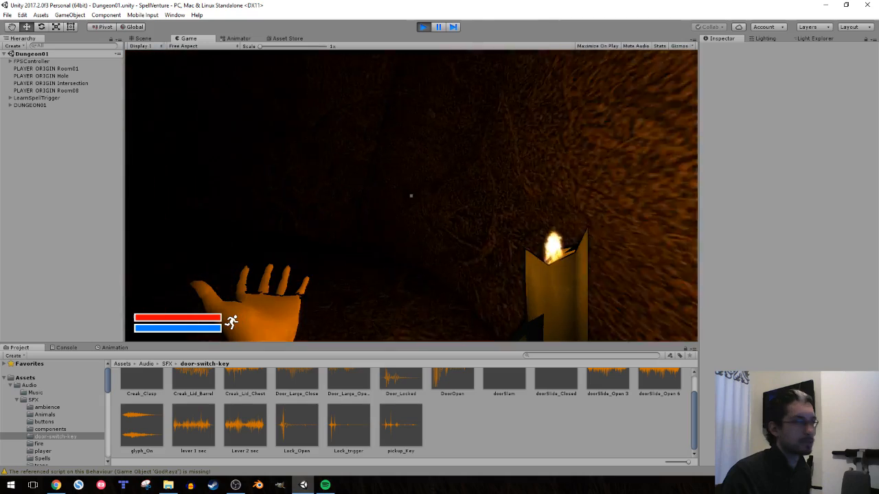
pyautogui.press('w')
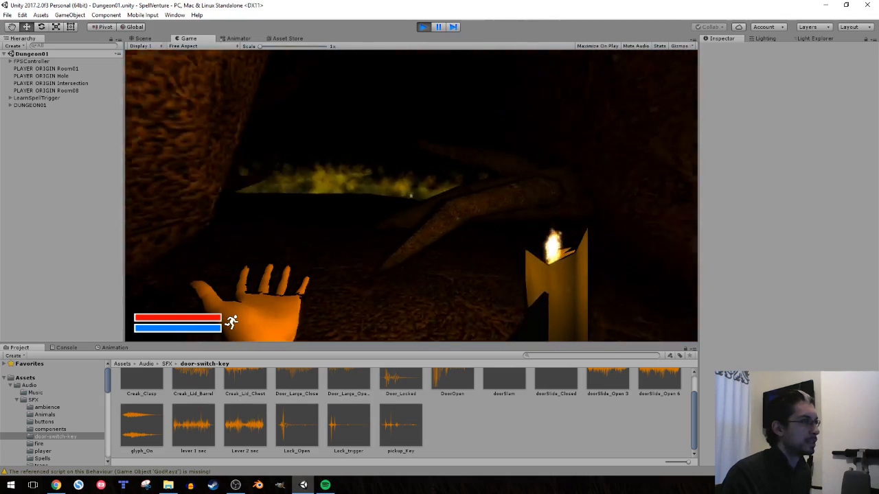
pyautogui.press('w')
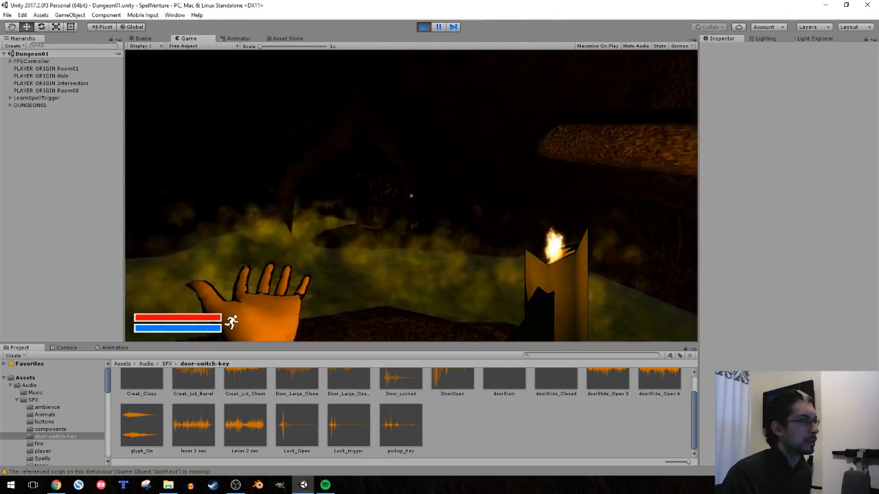
pyautogui.press('w')
pyautogui.press('w')
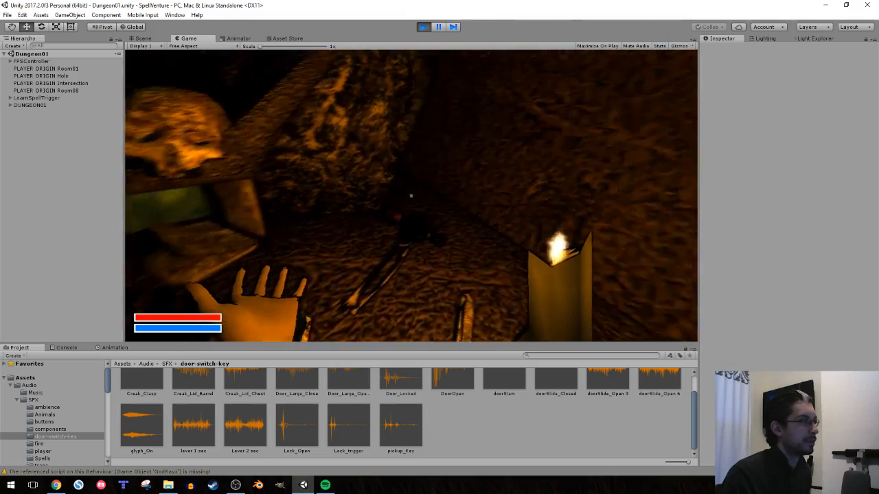
pyautogui.press('e')
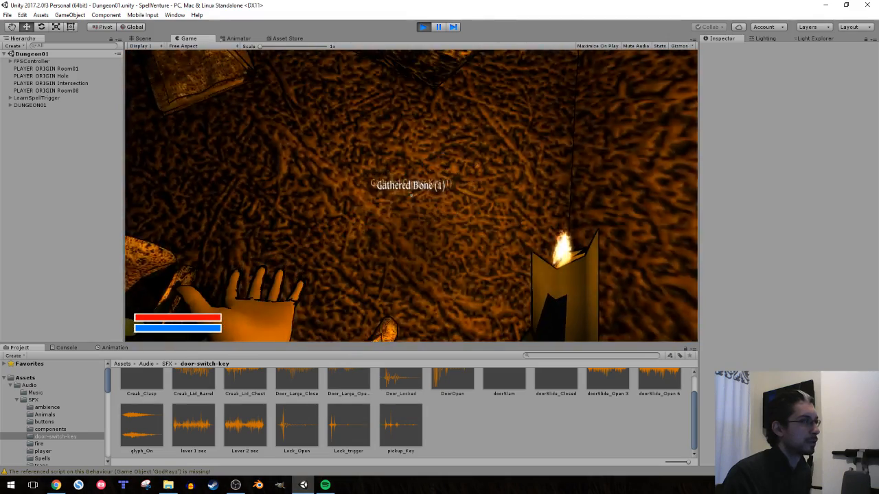
pyautogui.press('e')
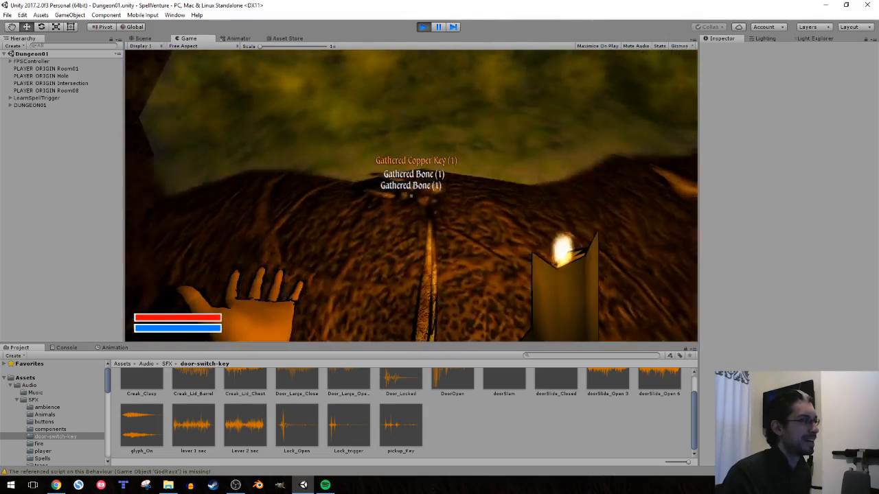
# Gather the remaining bones and the open journal beside the pool, and move on past the large roots
pyautogui.press('w')
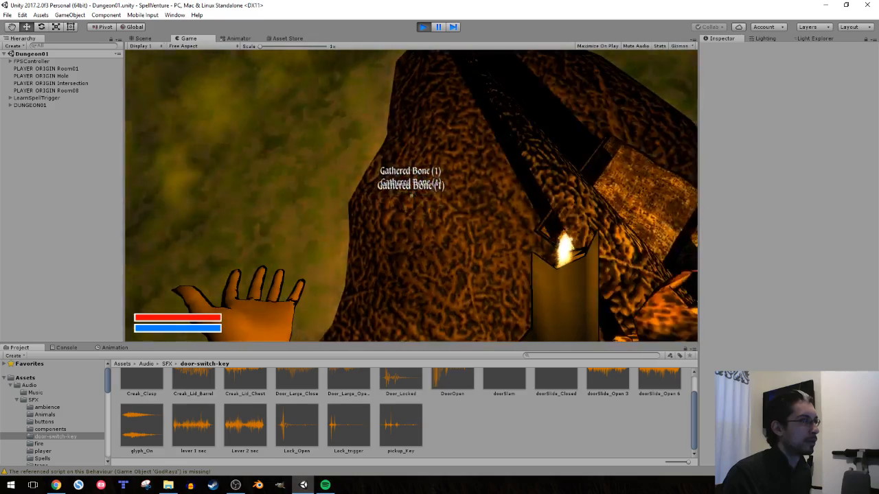
pyautogui.press('w')
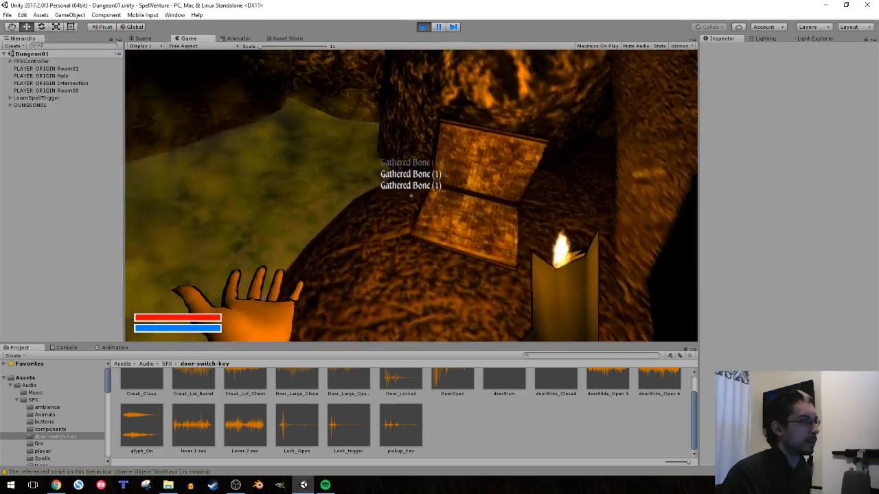
pyautogui.press('w')
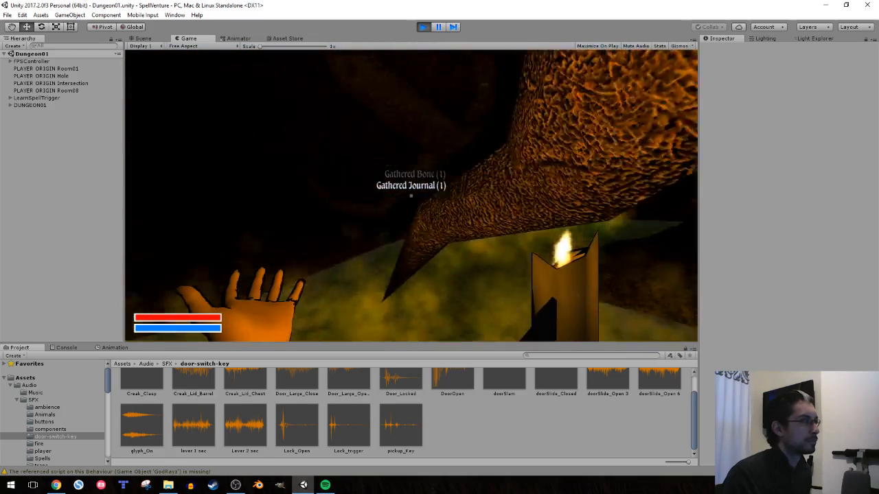
pyautogui.press('w')
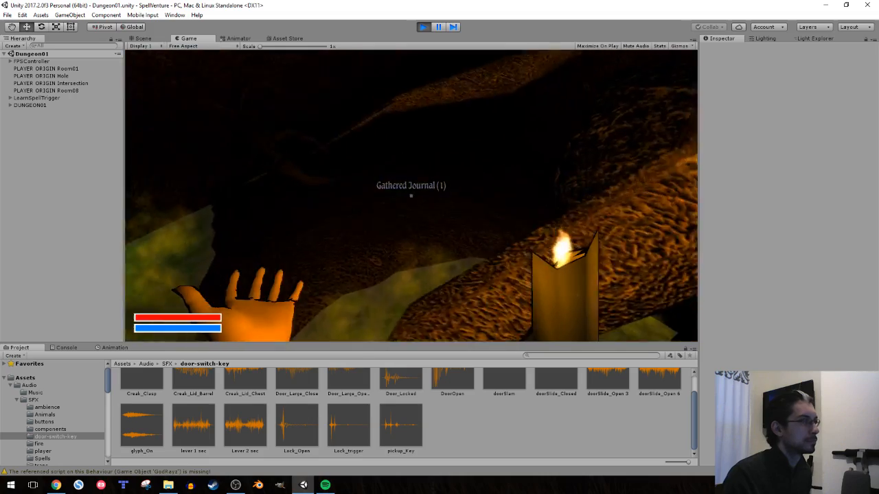
# Make a way over the large root and along the green pool toward the glowing mushrooms
pyautogui.press('w')
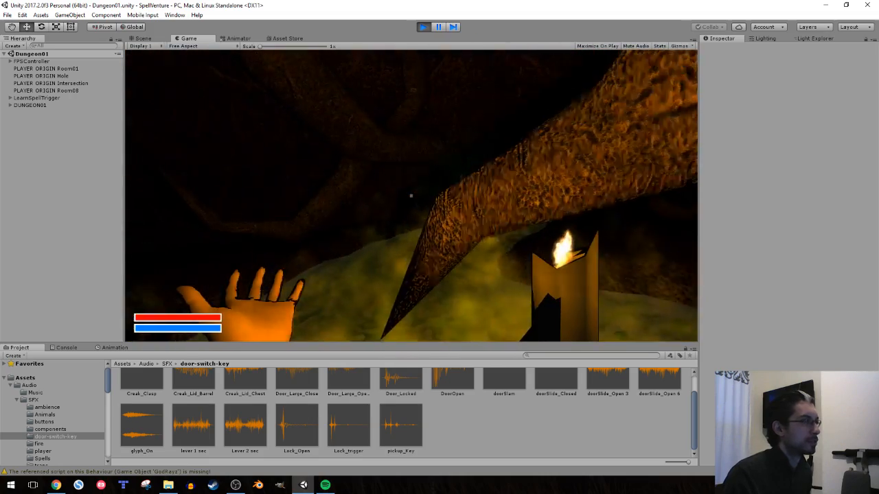
pyautogui.press('w')
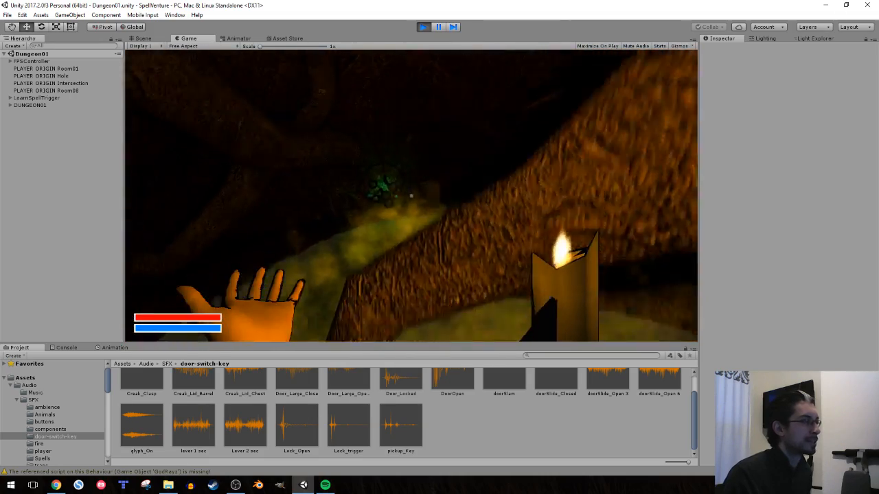
pyautogui.press('space')
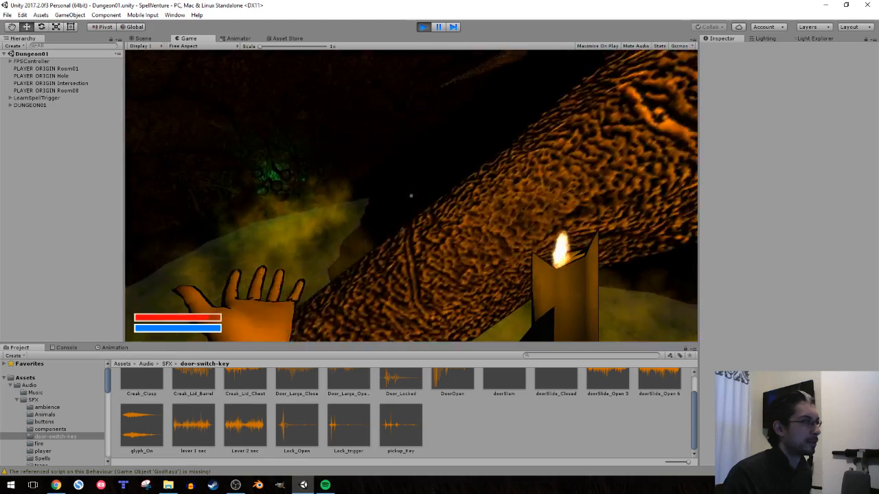
pyautogui.press('w')
pyautogui.press('w')
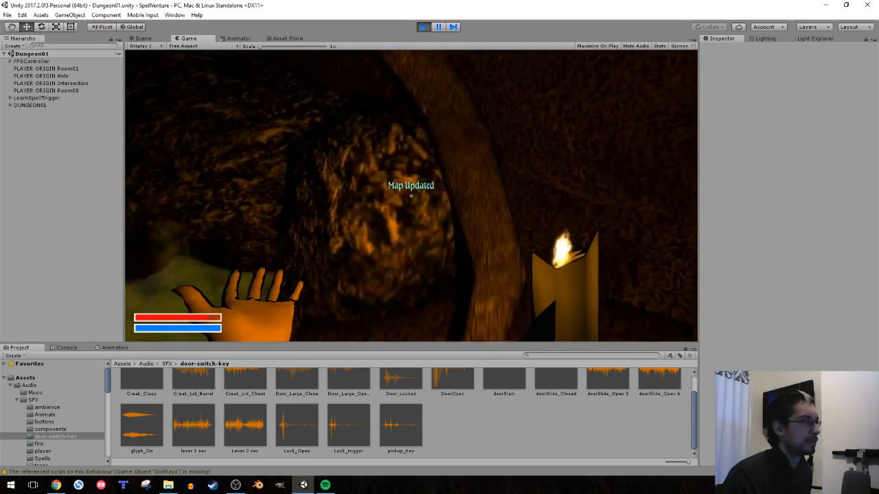
pyautogui.press('w')
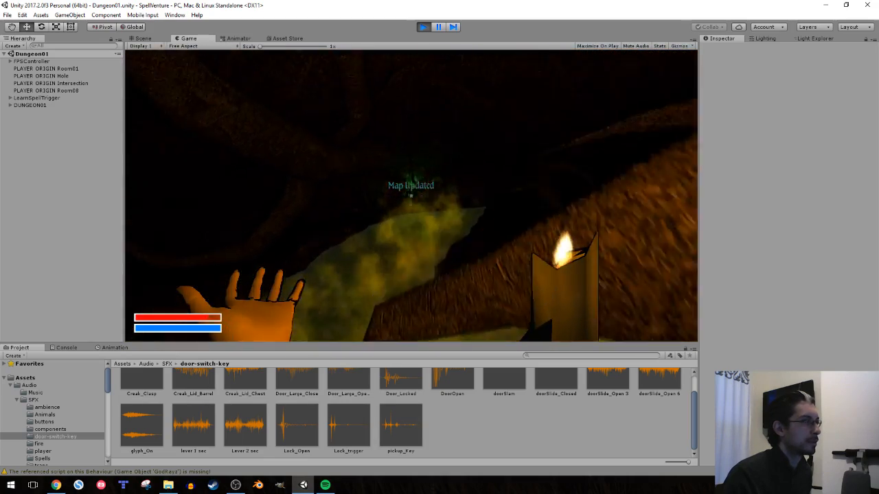
pyautogui.press('w')
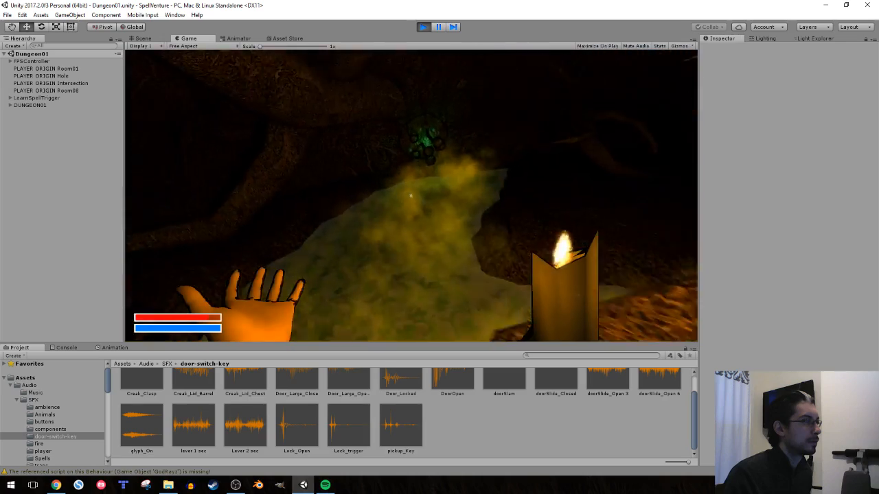
pyautogui.press('w')
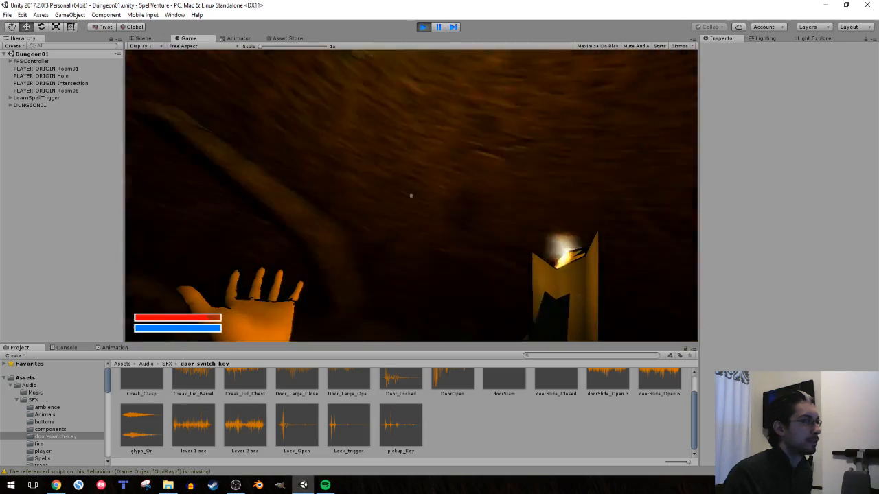
# Gather the mushrooms growing along the tunnel walls beside the green pool
pyautogui.press('e')
pyautogui.press('w')
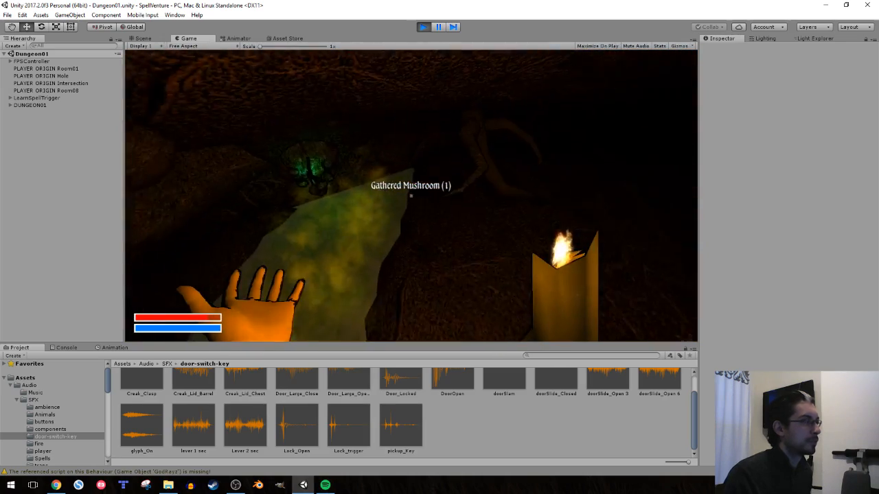
pyautogui.press('w')
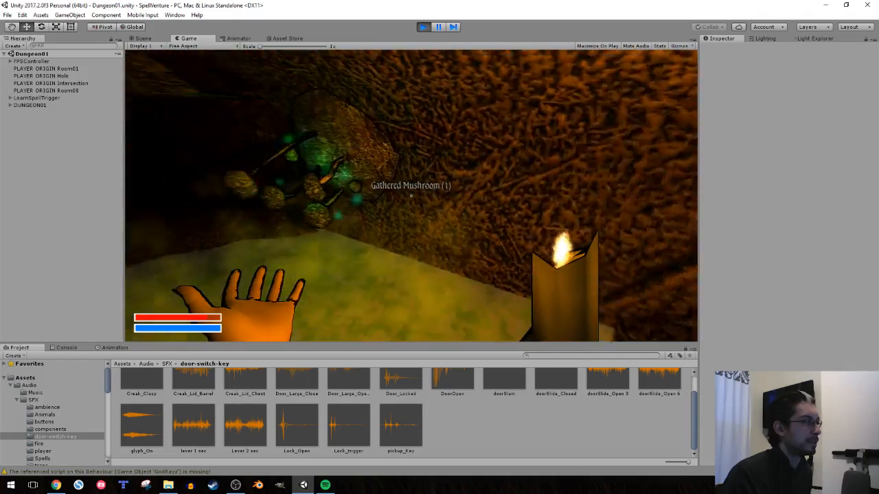
pyautogui.press('e')
pyautogui.press('w')
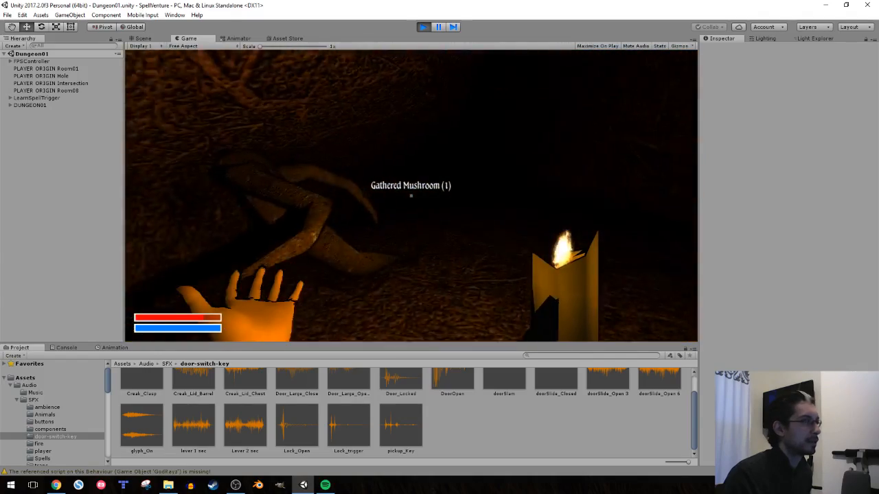
# Sprint through the long dark earthen tunnel until reaching the stone brick wall
pyautogui.press('shift')
pyautogui.press('w')
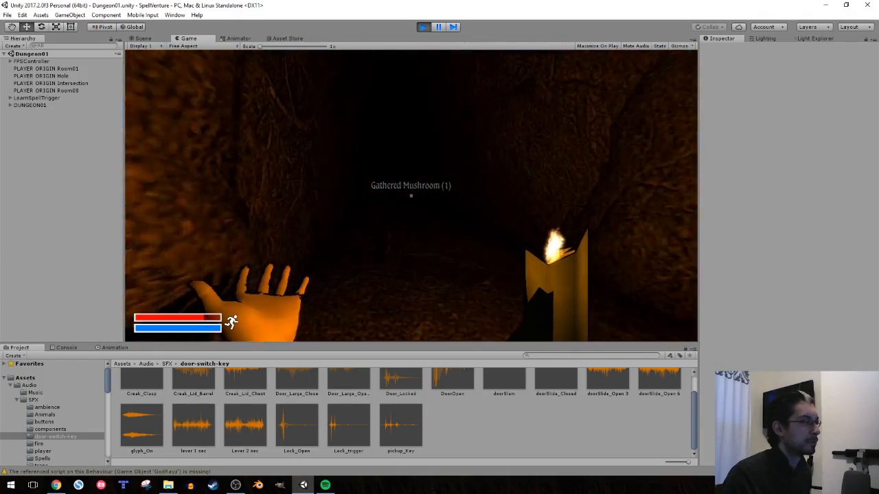
pyautogui.press('w')
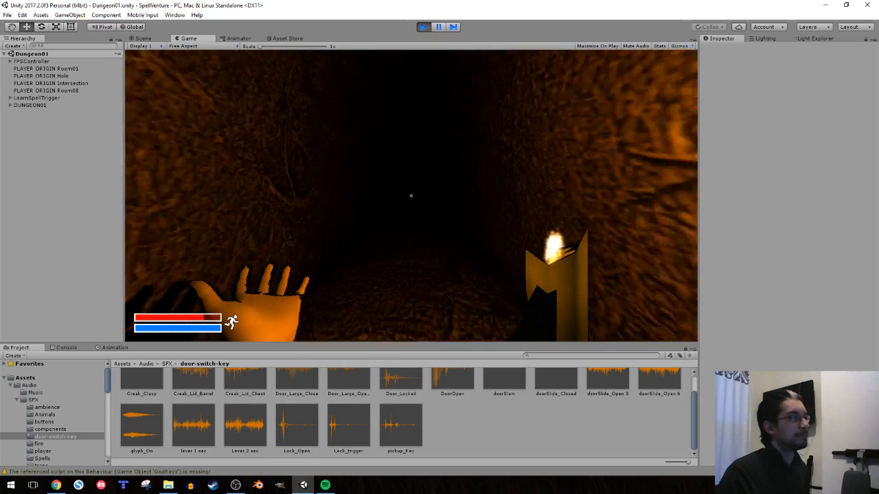
pyautogui.press('w')
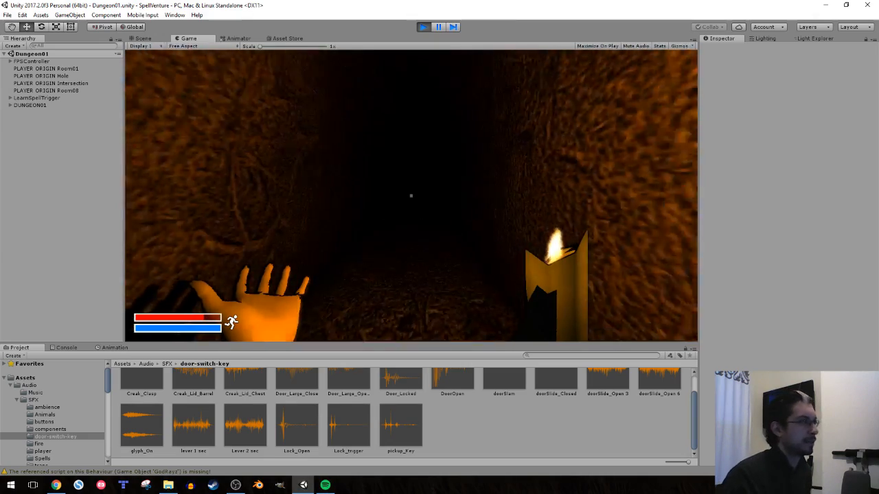
pyautogui.press('w')
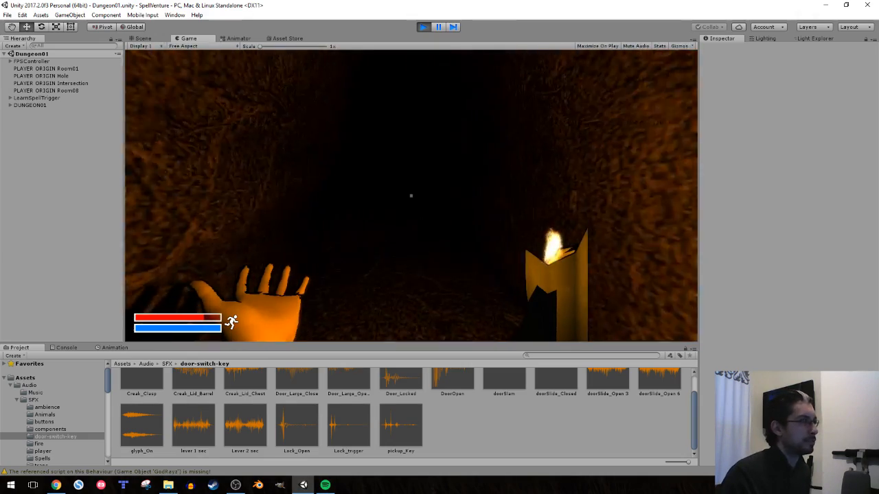
pyautogui.press('w')
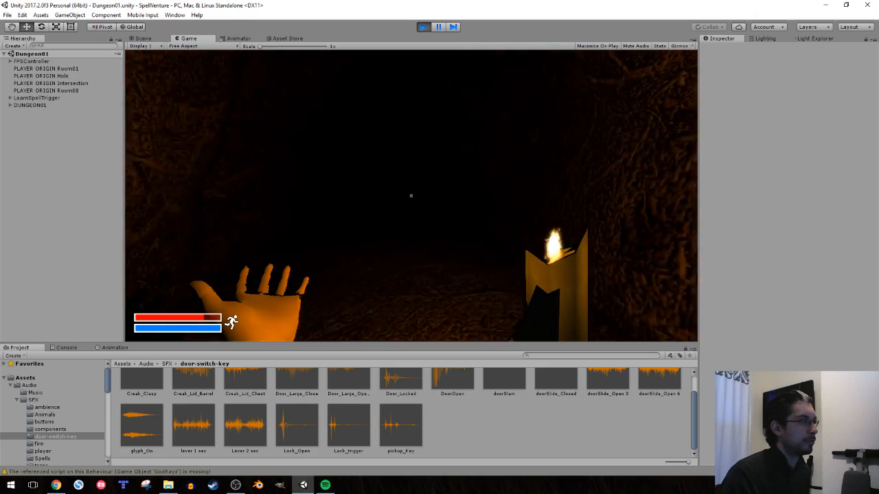
pyautogui.press('w')
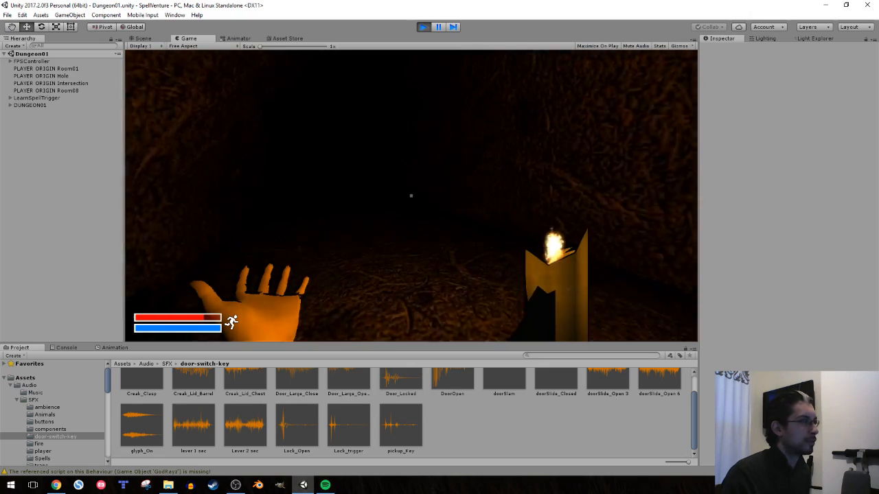
pyautogui.press('w')
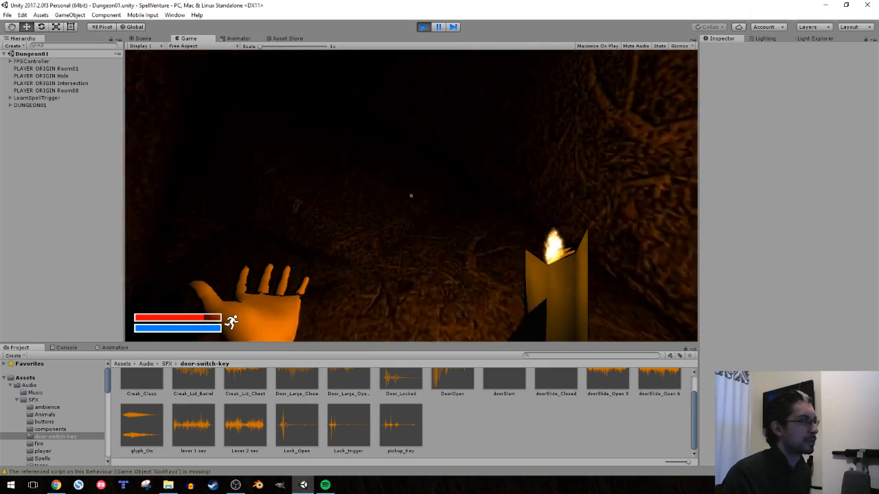
pyautogui.press('w')
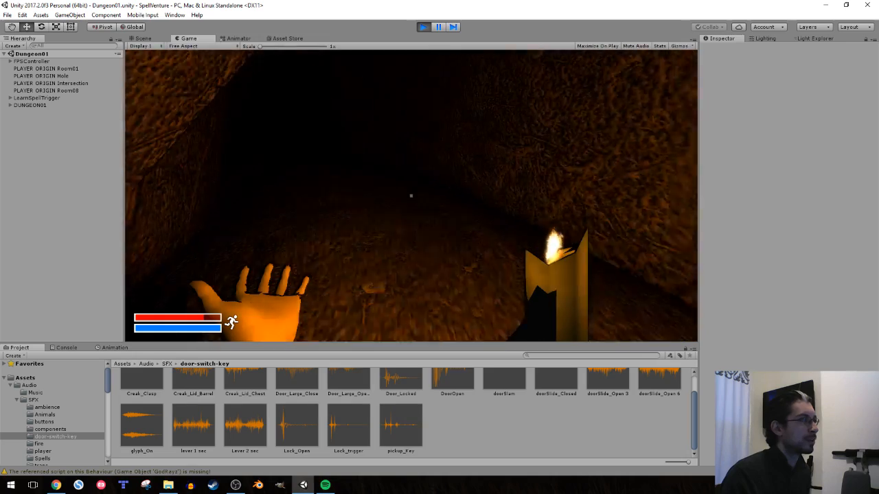
pyautogui.press('w')
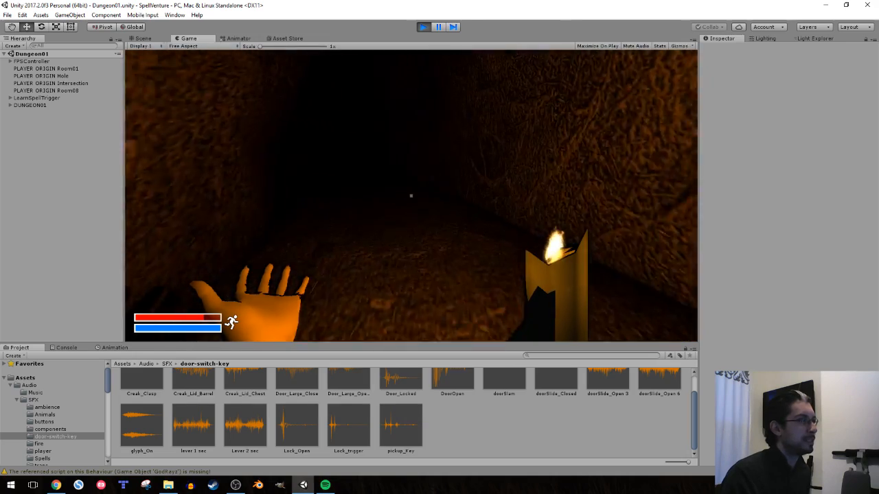
pyautogui.press('w')
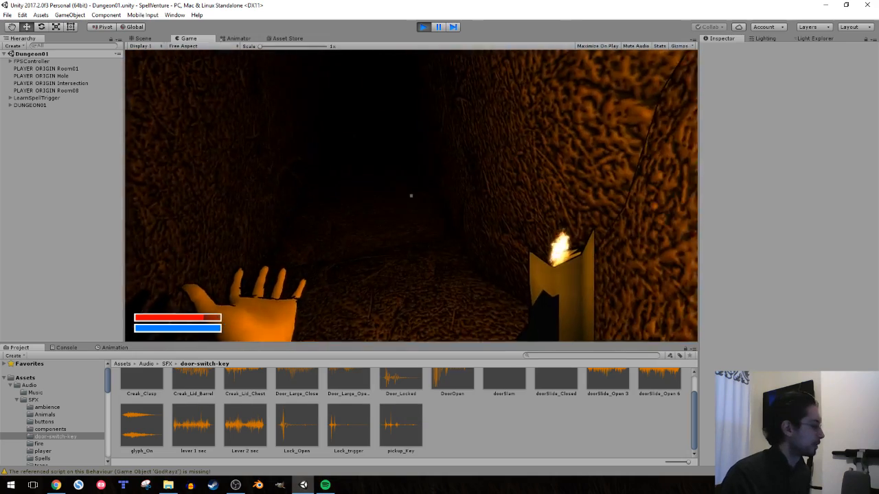
pyautogui.press('w')
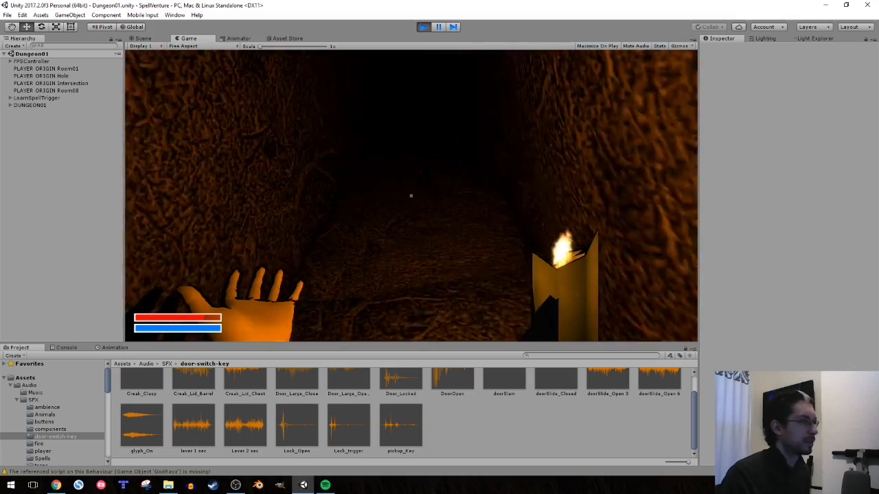
pyautogui.hotkey('shift', 'w')
pyautogui.hotkey('shift', 'w')
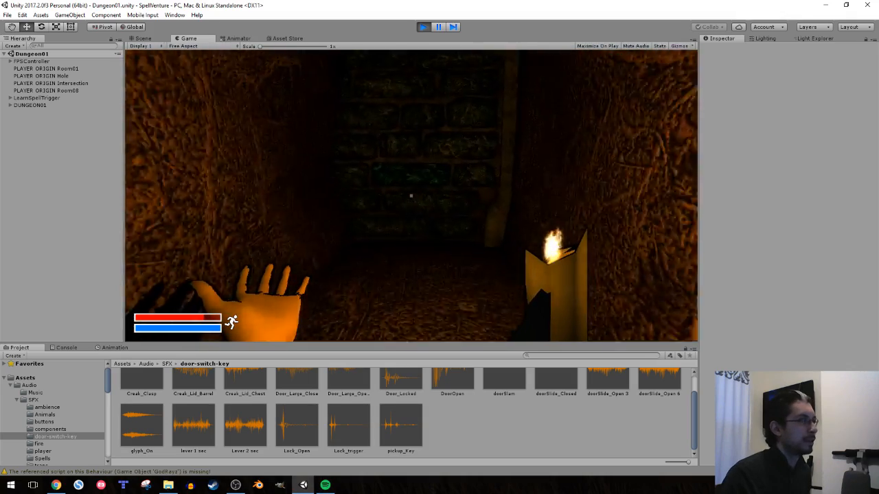
# Approach the barred wooden door beyond the red banner, unlock it with the Copper Key and walk through
pyautogui.press('w')
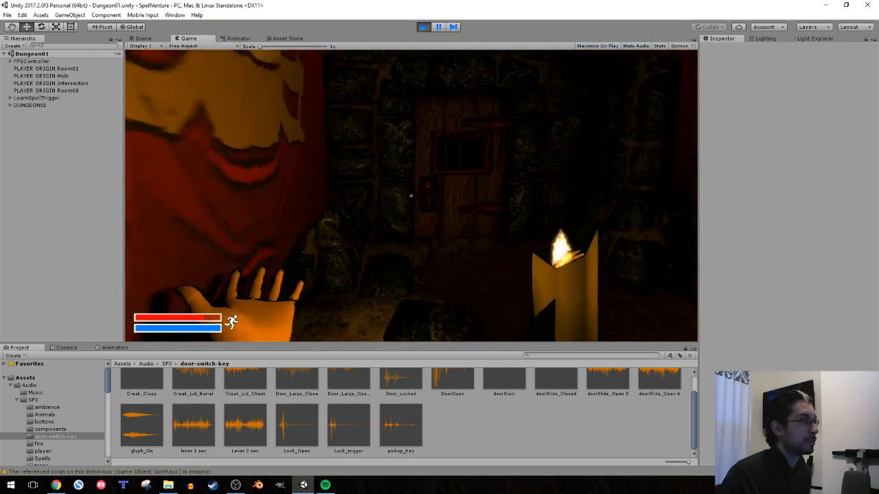
pyautogui.press('w')
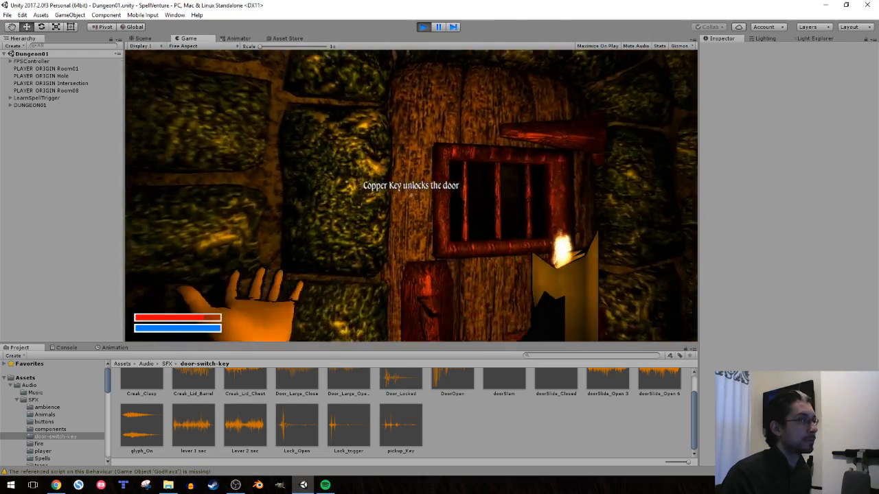
pyautogui.press('s')
pyautogui.press('w')
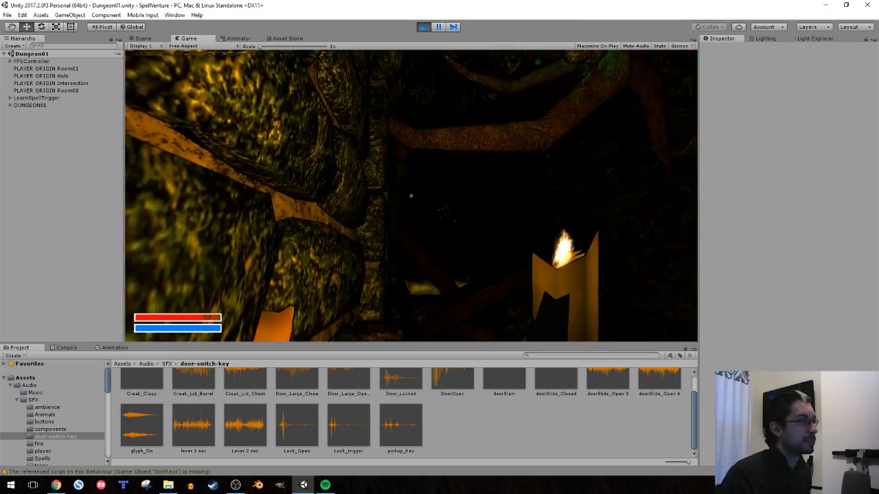
# Gather the mushroom by the crossed planks and the rusty swords and bones around the misty, root-covered room
pyautogui.press('w')
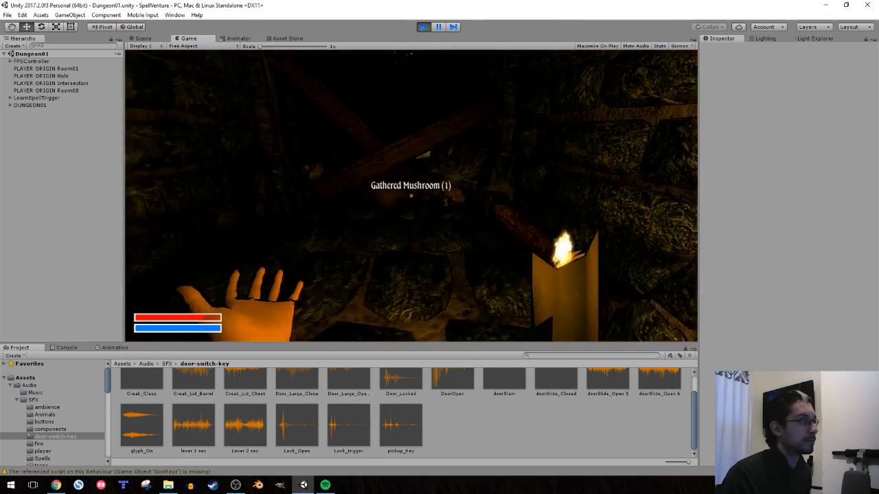
pyautogui.press('w')
pyautogui.press('e')
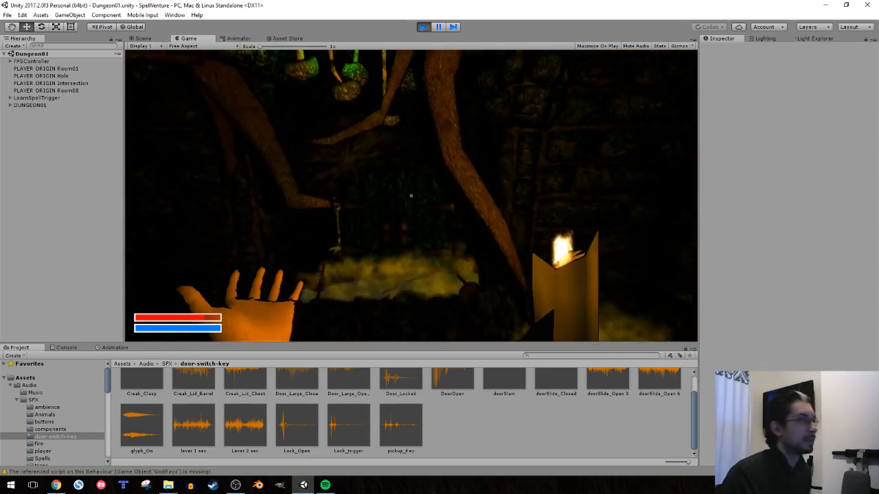
pyautogui.press('e')
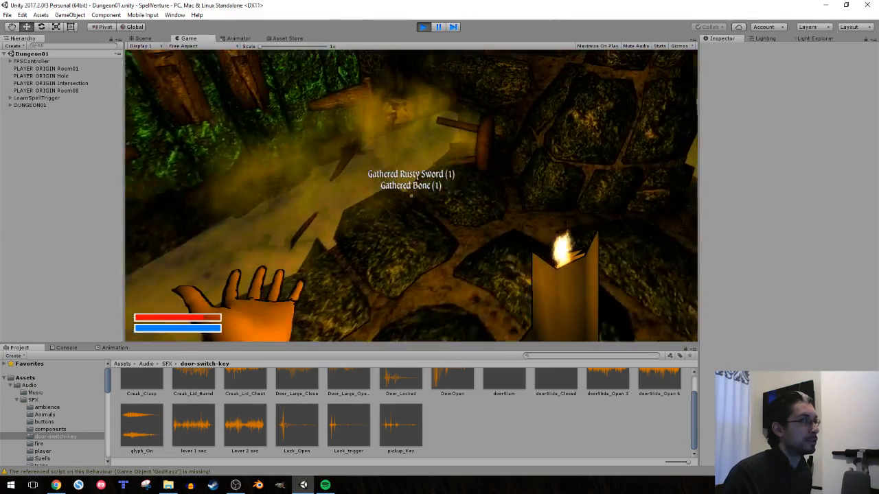
pyautogui.press('e')
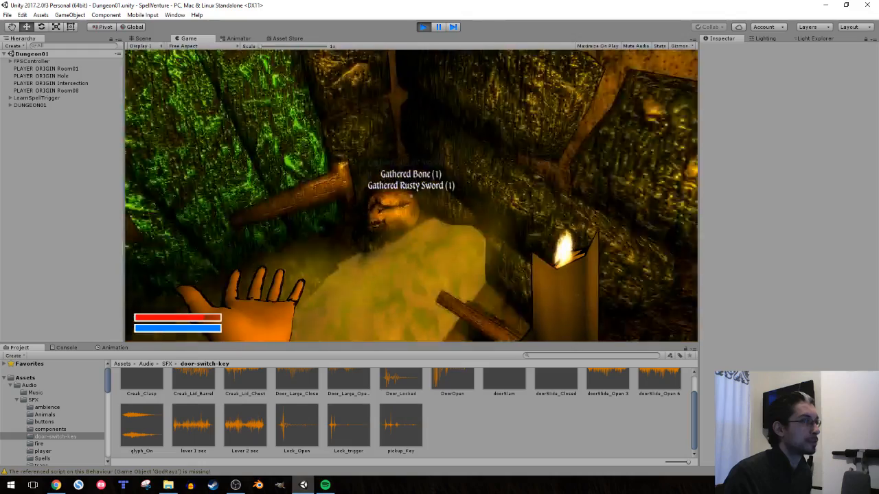
# Continue past the barred door beside the glowing mushrooms and learn the Light spell at the guardian statue
pyautogui.press('e')
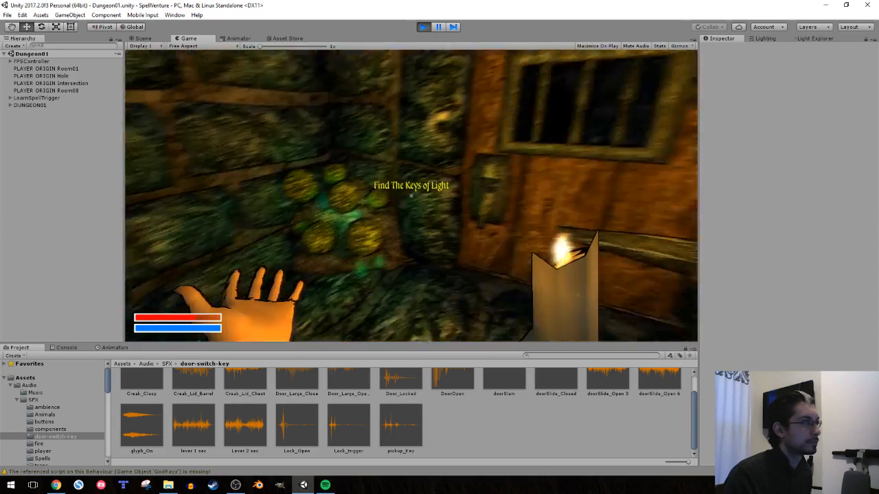
pyautogui.press('e')
pyautogui.press('s')
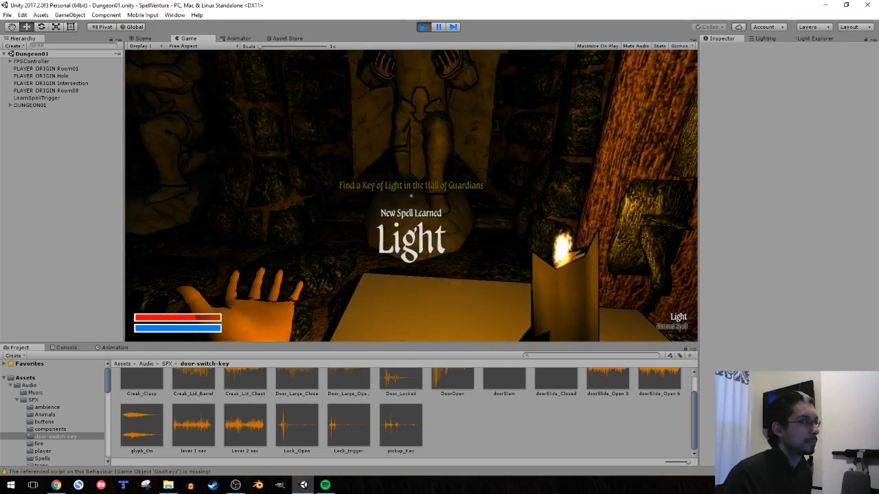
# Cast the Light spell three times to illuminate the stone chamber around the guardian statues
pyautogui.click(411, 195)
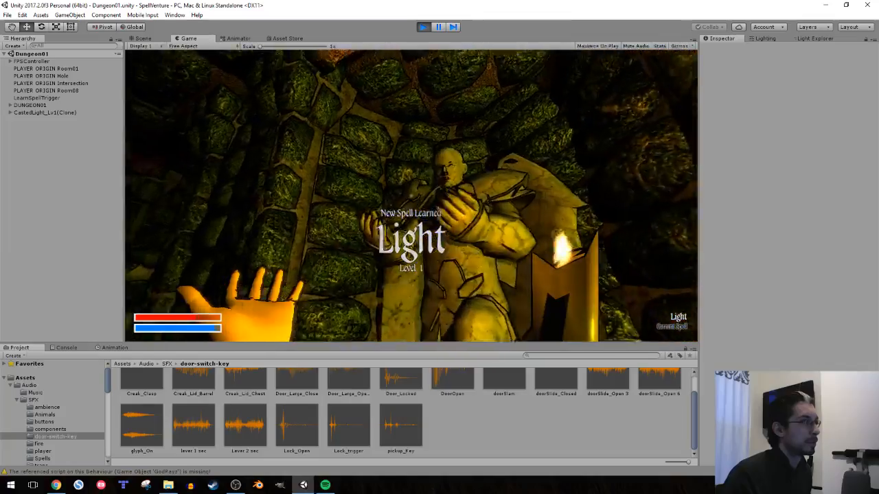
pyautogui.click(411, 195)
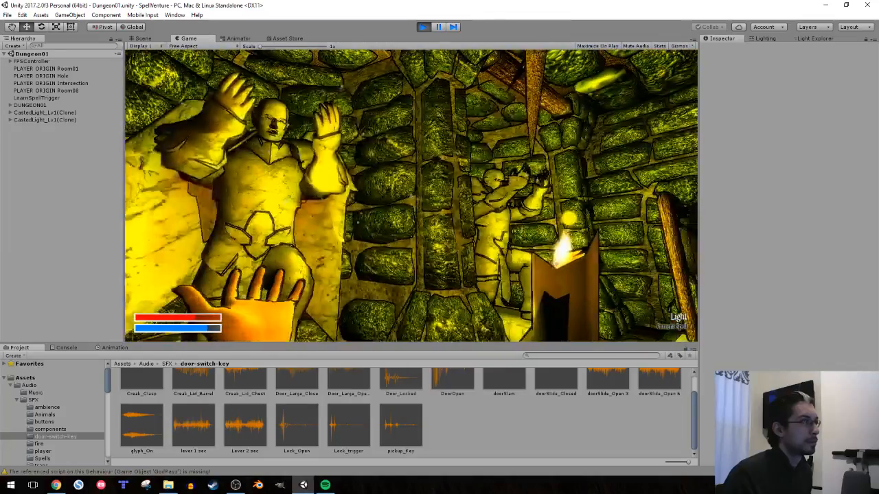
pyautogui.press('w')
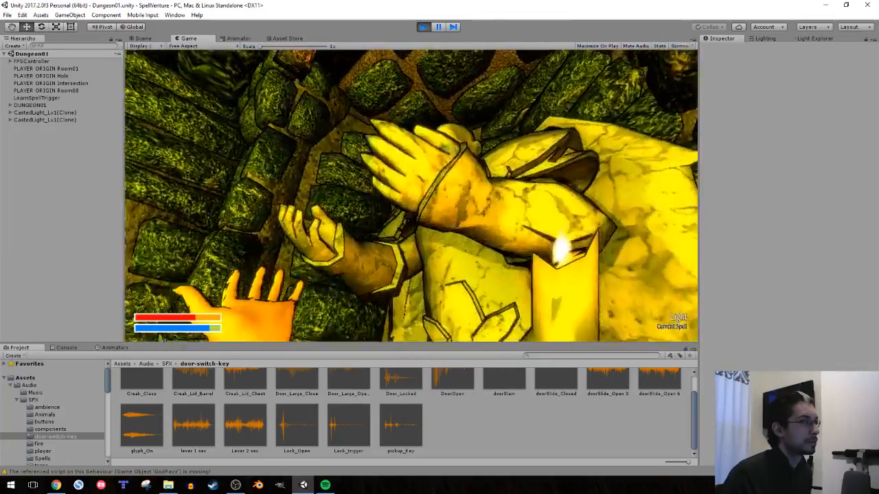
pyautogui.click(411, 196)
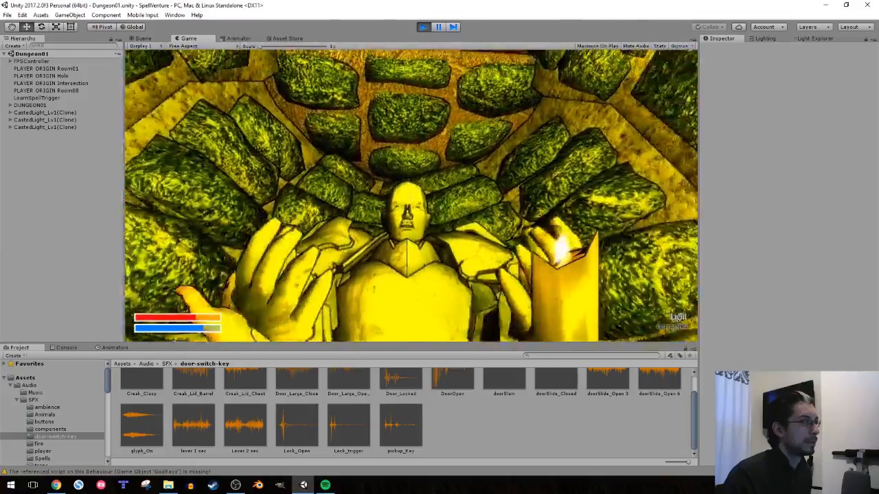
# Look over the lit guardian statues and check the game's rendering statistics, hiding them again when finished
pyautogui.click(412, 196)
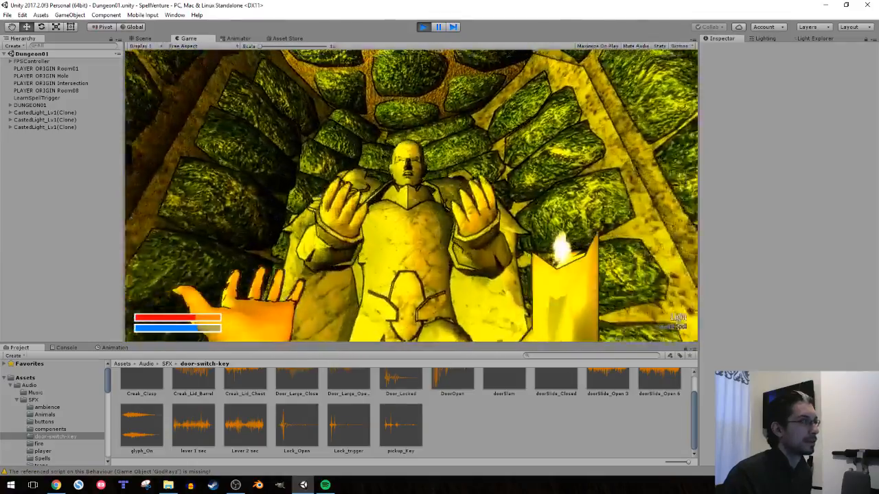
pyautogui.click(411, 195)
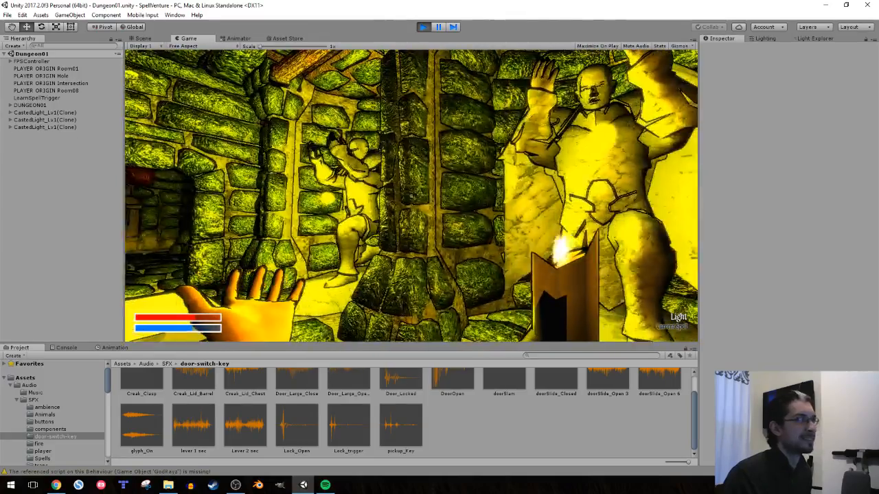
pyautogui.press('Escape')
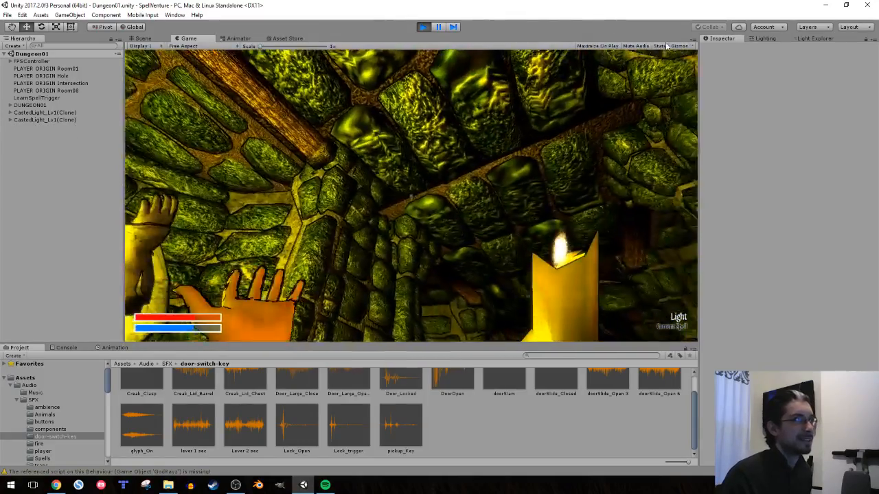
pyautogui.click(659, 46)
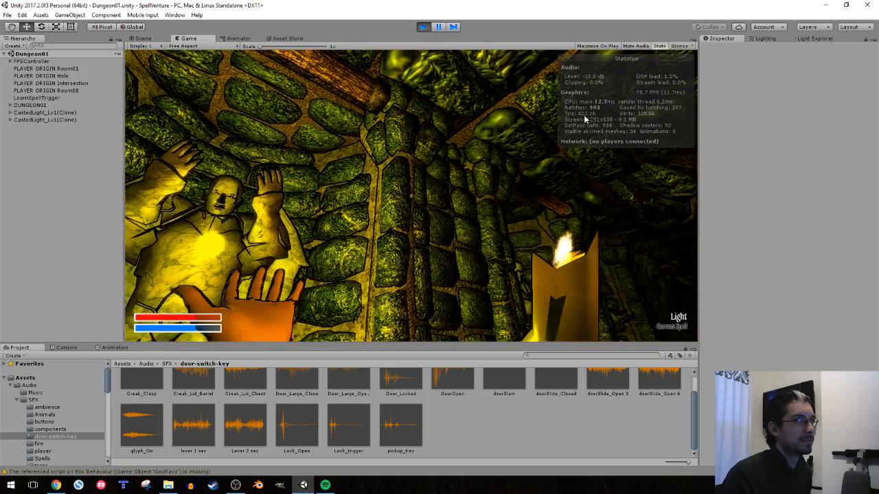
pyautogui.click(659, 46)
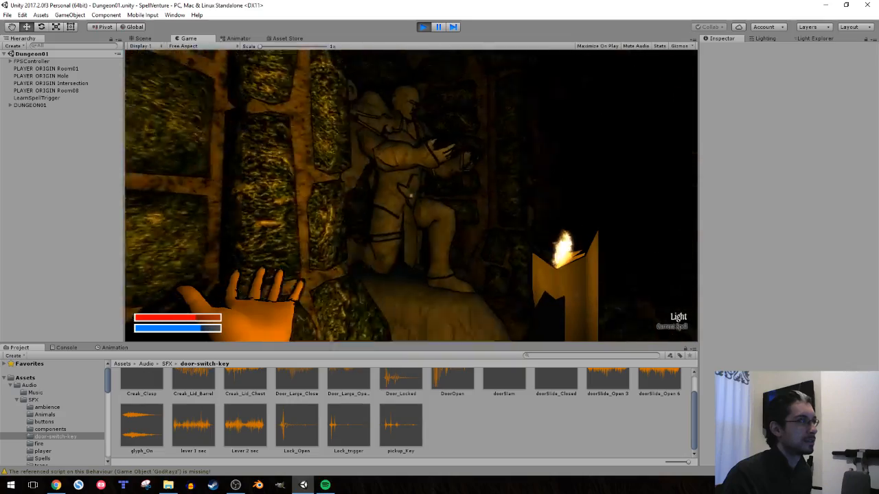
# Walk around the darkened guardian statues and cast the Light spell four times to illuminate them
pyautogui.press('d')
pyautogui.press('s')
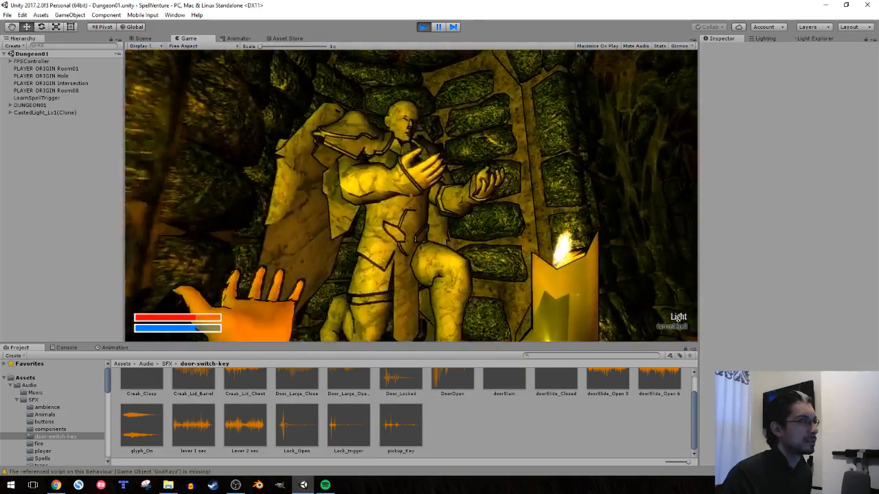
pyautogui.press('s')
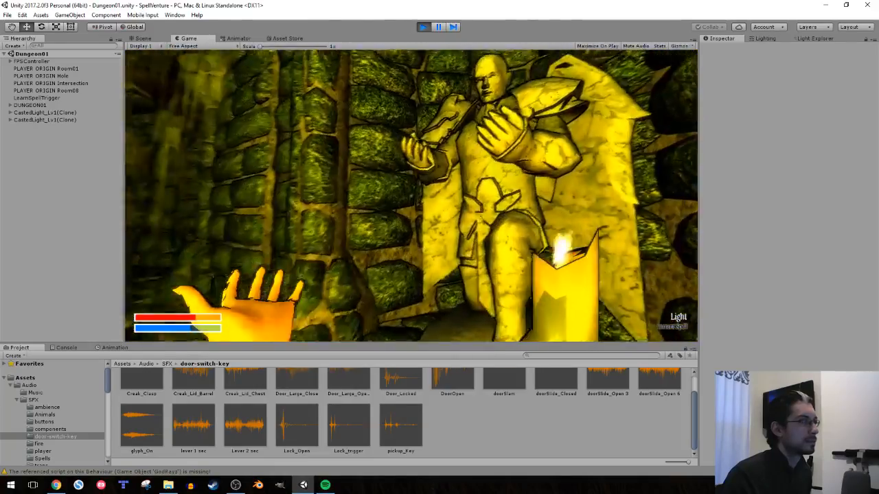
pyautogui.press('w')
pyautogui.press('d')
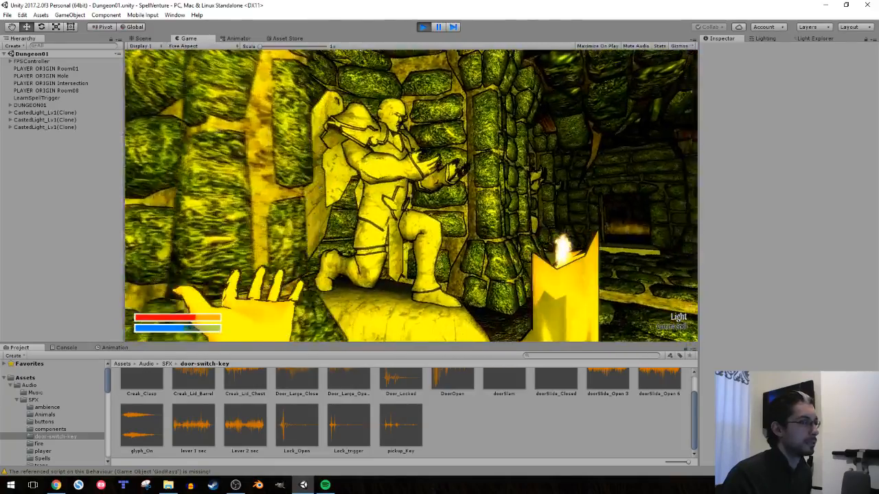
pyautogui.press('w')
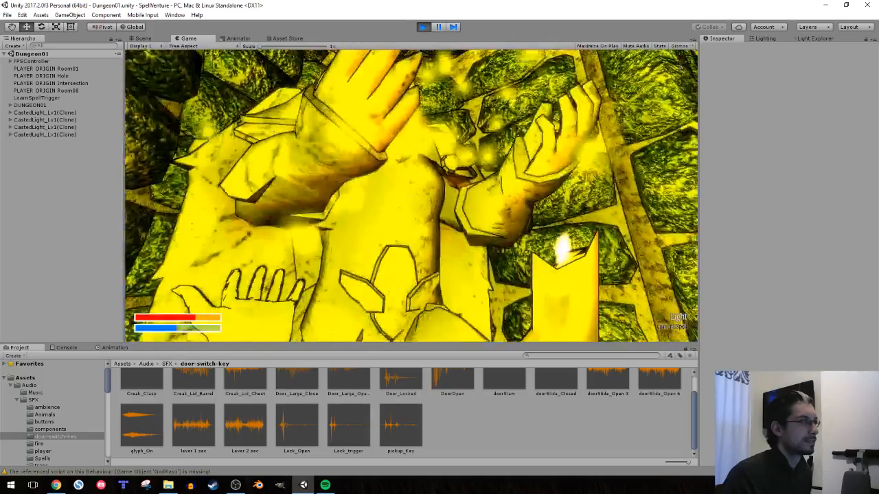
# Back away from the statues, follow the corridor to the brazier and gather the torch from the floor
pyautogui.press('s')
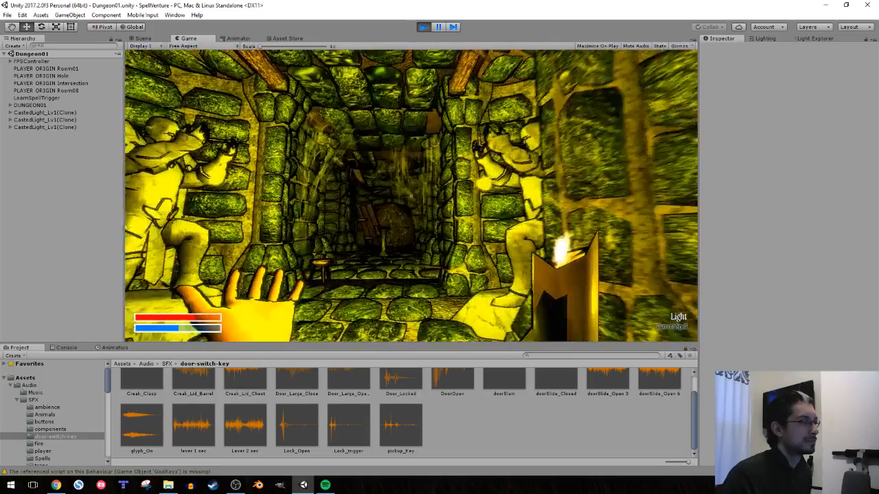
pyautogui.press('w')
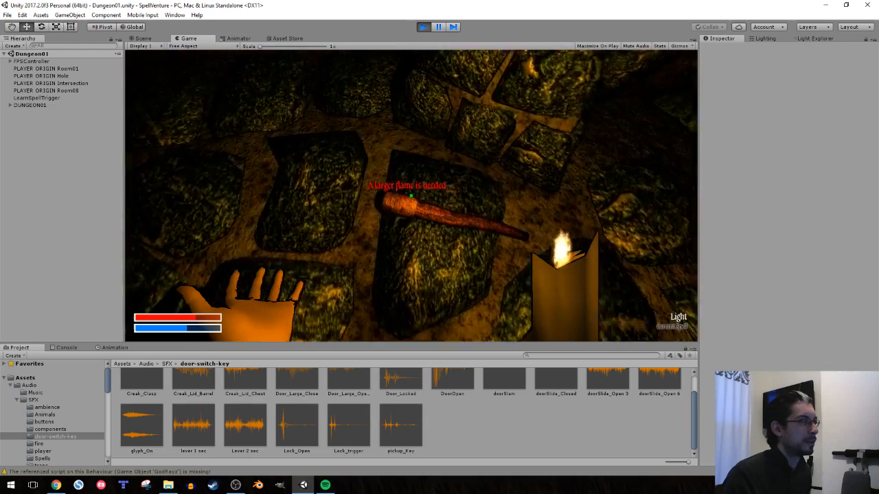
pyautogui.press('e')
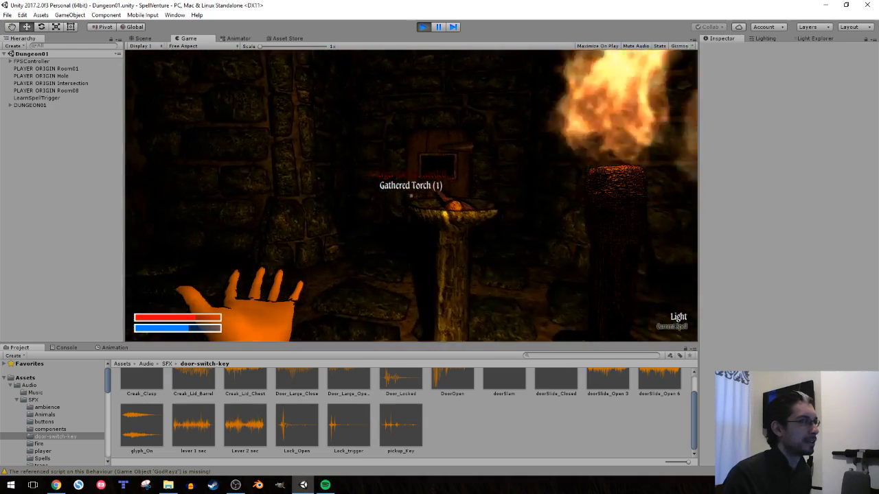
# Approach the wooden door area with the torch lit and check the rendering statistics there, hiding them again
pyautogui.press('w')
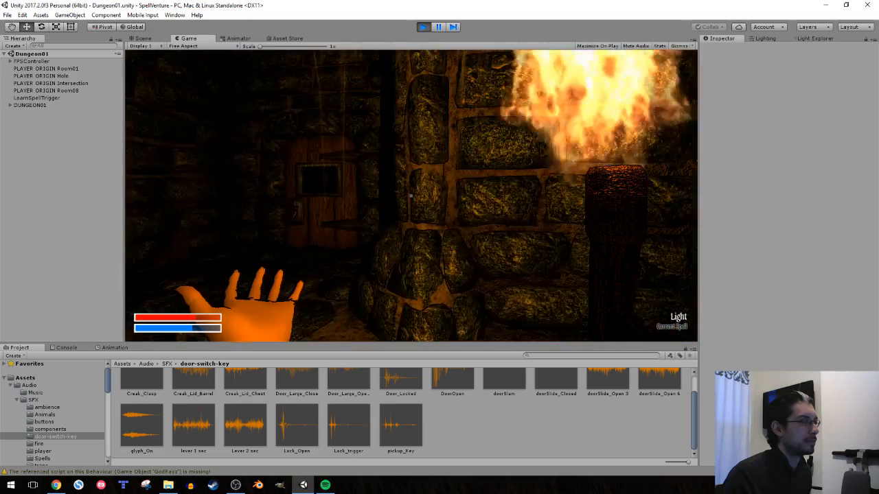
pyautogui.click(659, 46)
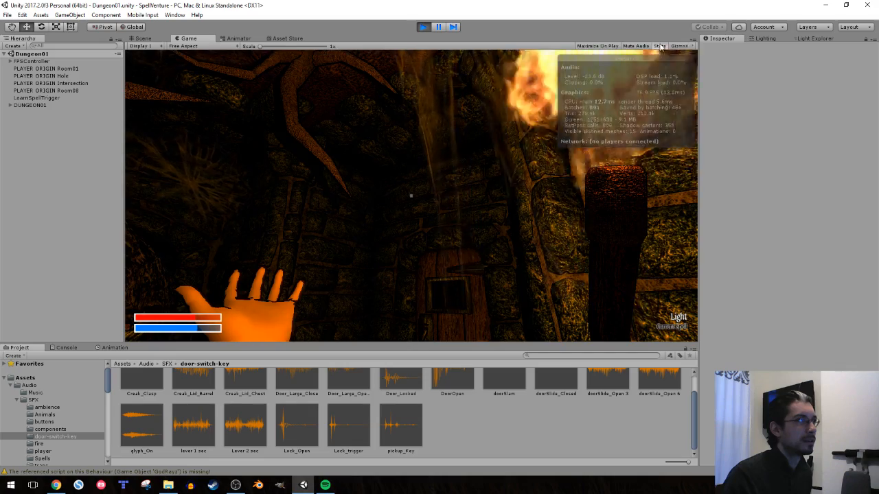
pyautogui.click(659, 46)
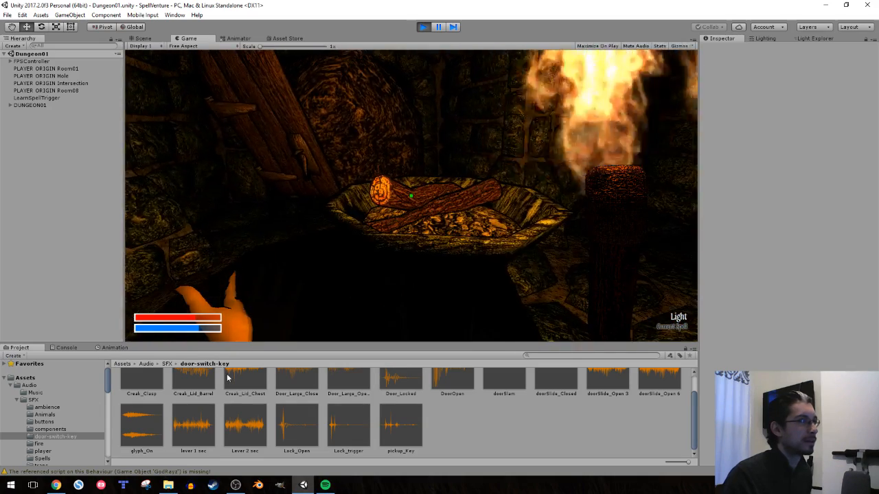
# Ignite the logs in the brazier with the torch and look around the room while they burn
pyautogui.click(228, 378)
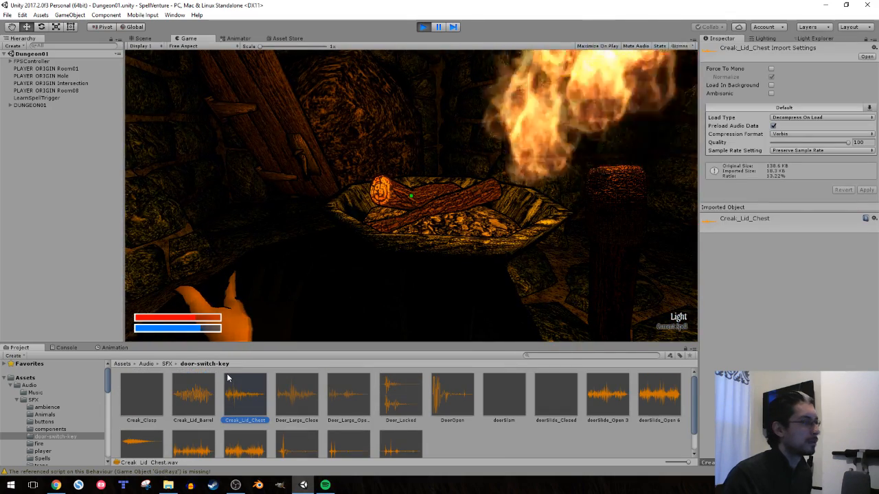
pyautogui.rightClick(228, 377)
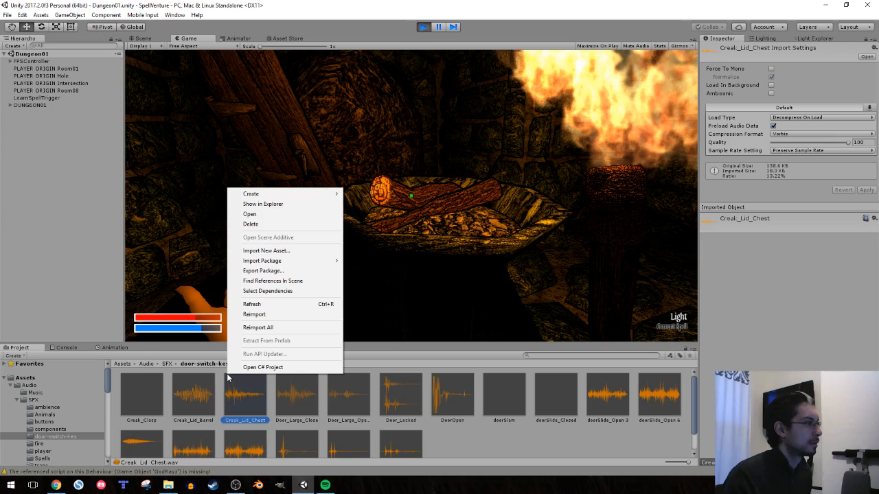
pyautogui.click(413, 241)
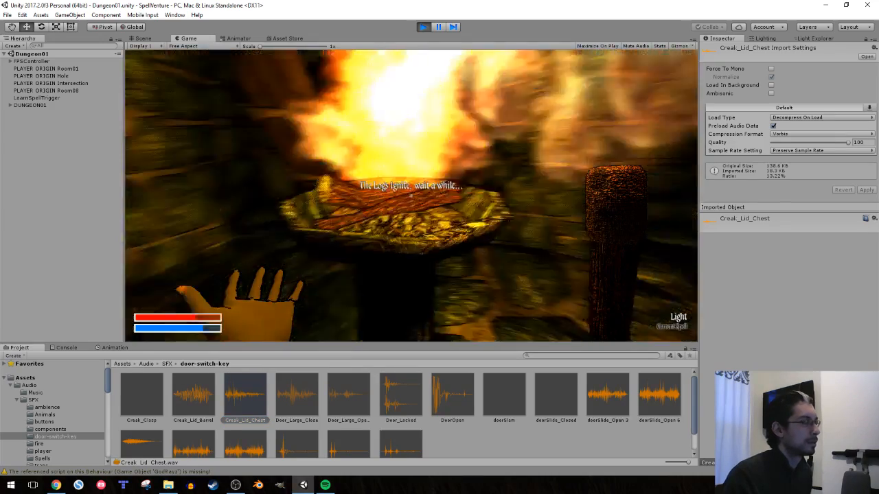
pyautogui.press('s')
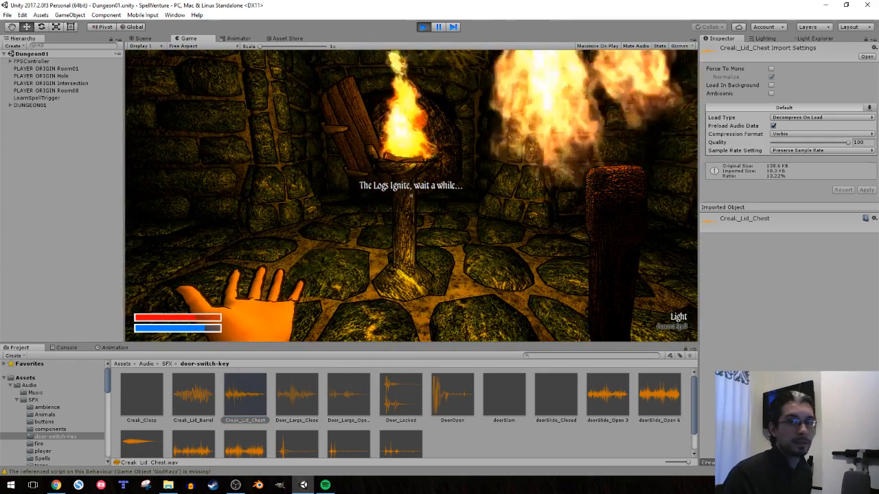
pyautogui.press('w')
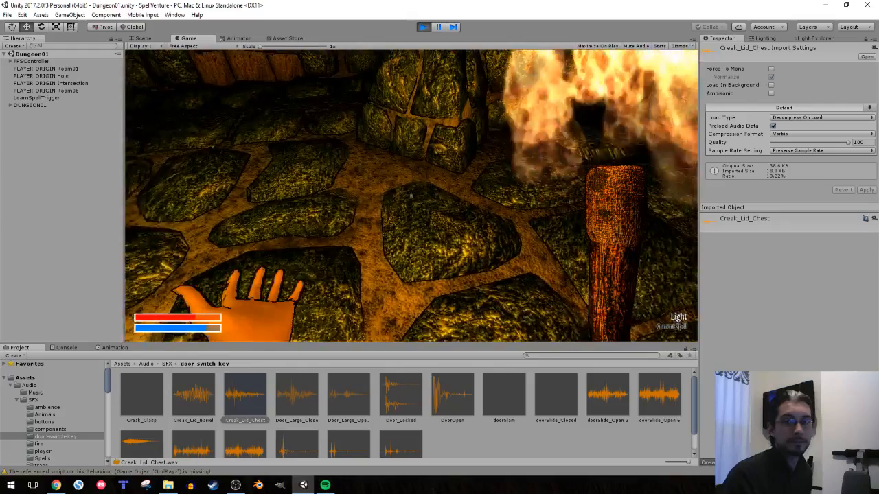
pyautogui.click(315, 83)
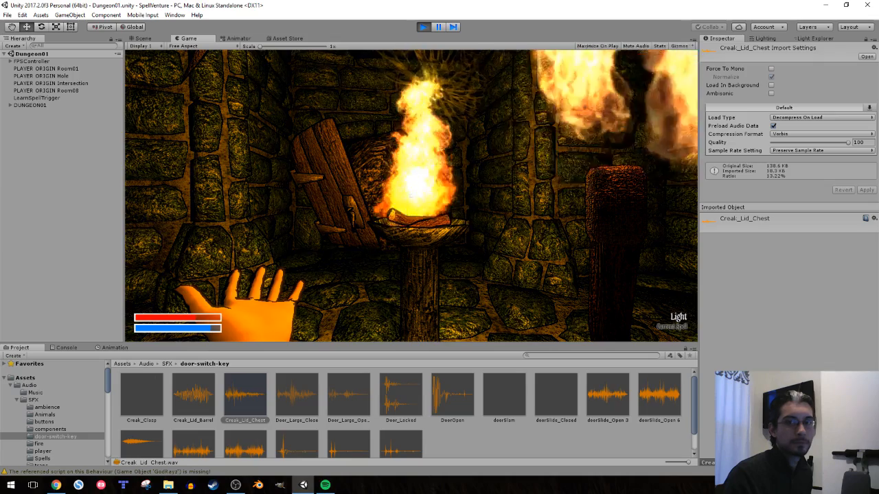
# Interact with the glowing embers in the brazier and stop the playtest
pyautogui.press('w')
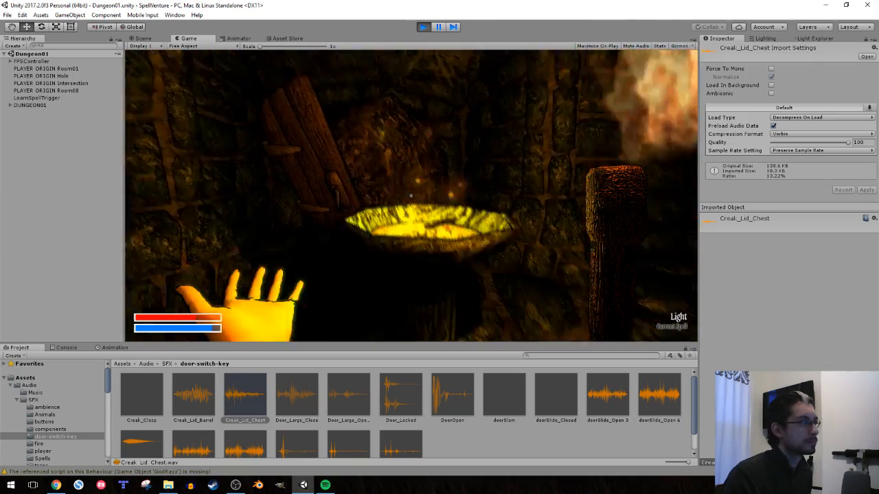
pyautogui.press('e')
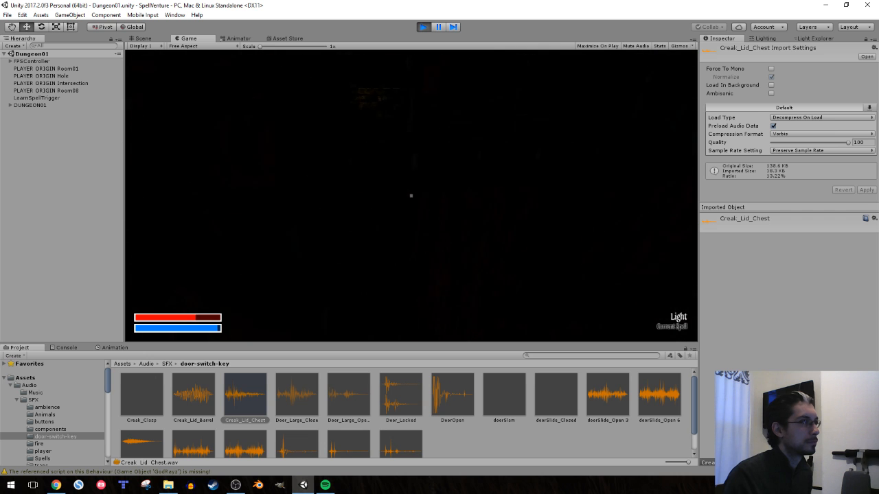
pyautogui.press('w')
pyautogui.press('Escape')
pyautogui.click(422, 28)
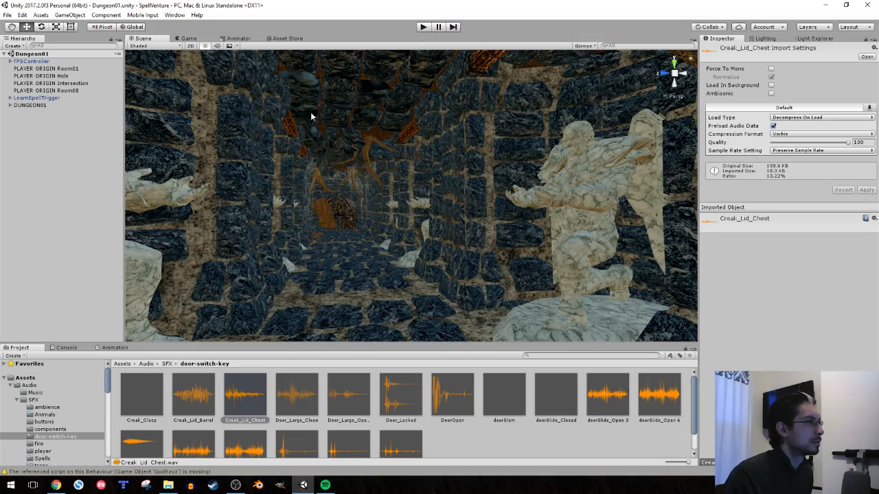
# Select the collision_trigger of the brazier's logs in the scene and examine its On Off Switch scripts and delays
pyautogui.moveTo(403, 200); pyautogui.dragTo(402, 225, button='right')
pyautogui.press('w')
pyautogui.click(413, 206)
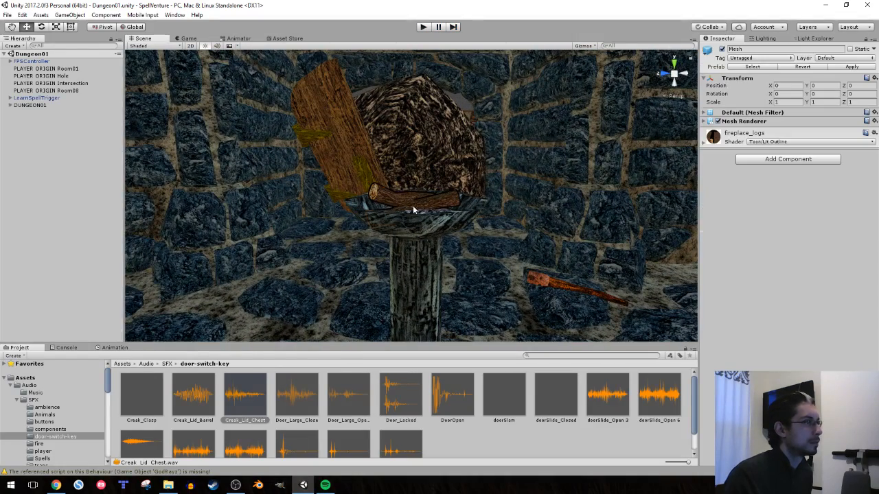
pyautogui.click(79, 245)
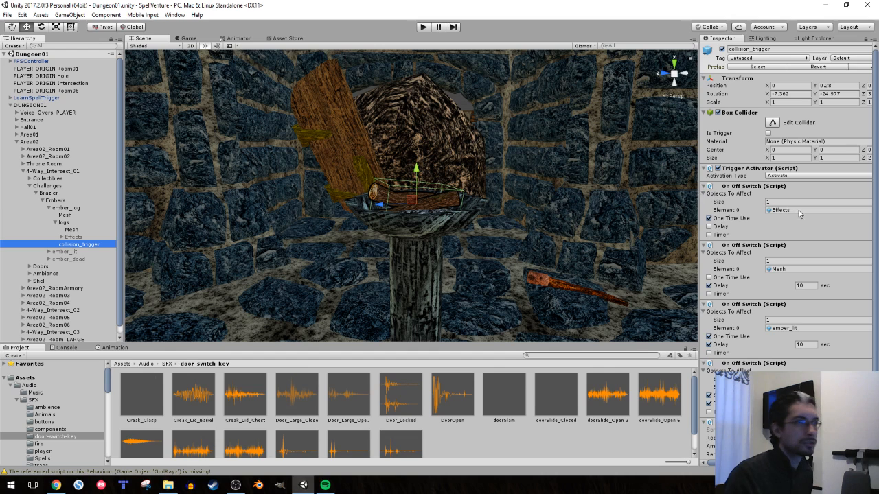
pyautogui.scroll(-3, 799, 214)
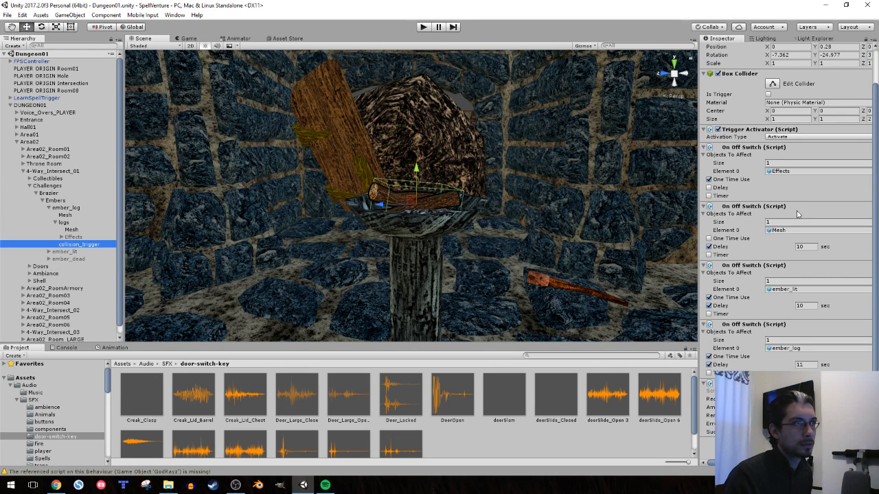
# Expand ember_lit and its Effects_embers group and select Key_Silver to examine its item settings
pyautogui.click(49, 253)
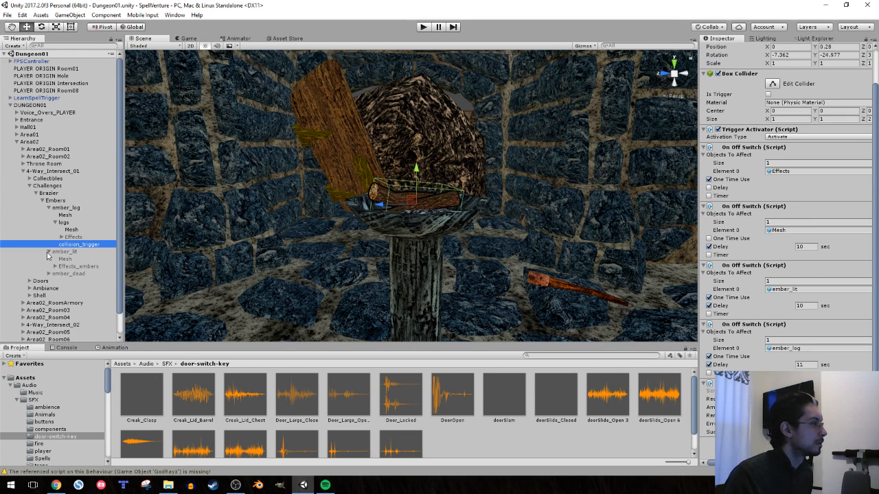
pyautogui.click(54, 265)
pyautogui.click(78, 302)
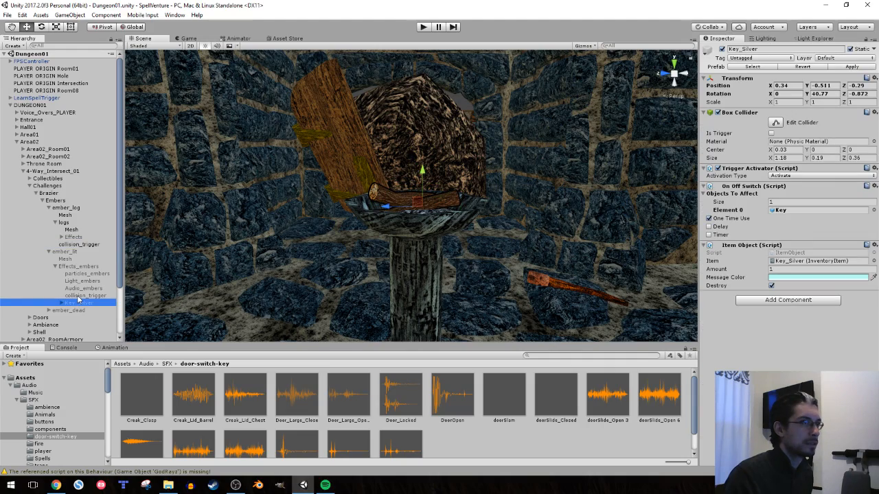
# Locate the barred wooden door in the scene and enable the collision_Trigger object under Door_Silver's system_OPEN
pyautogui.press('w')
pyautogui.moveTo(294, 226); pyautogui.dragTo(471, 199, button='right')
pyautogui.click(463, 251)
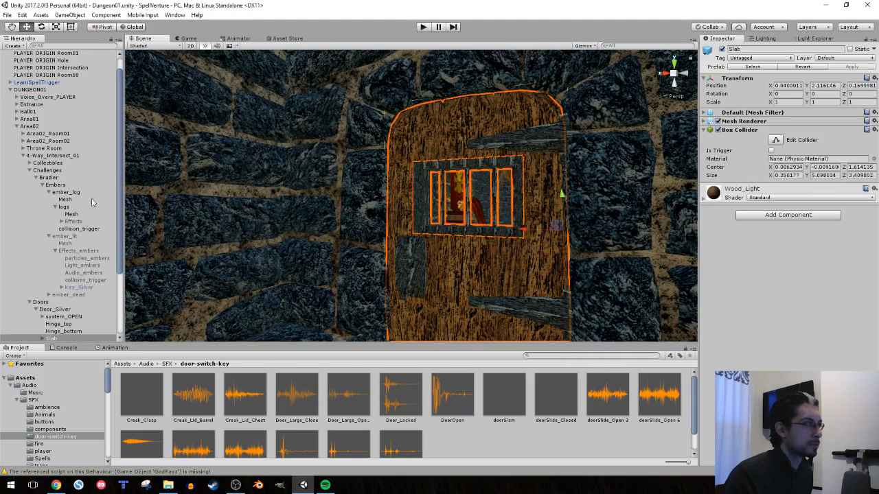
pyautogui.scroll(-3, 27, 238)
pyautogui.click(43, 234)
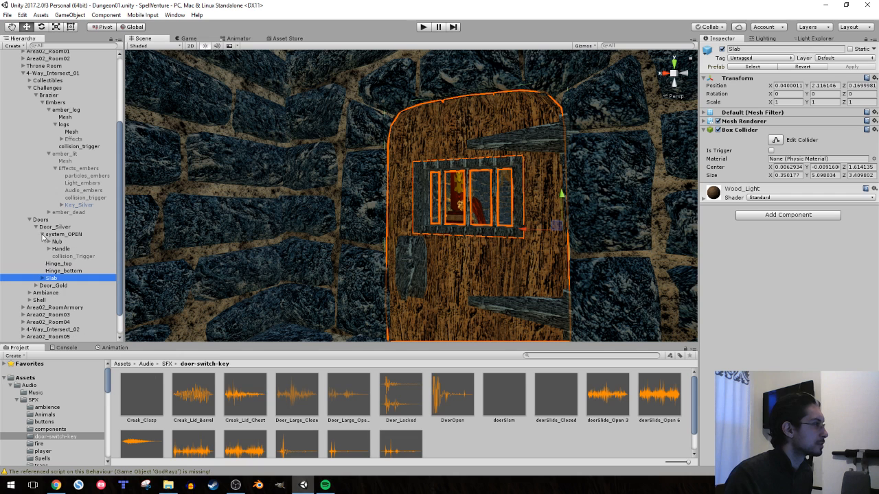
pyautogui.click(65, 249)
pyautogui.click(72, 257)
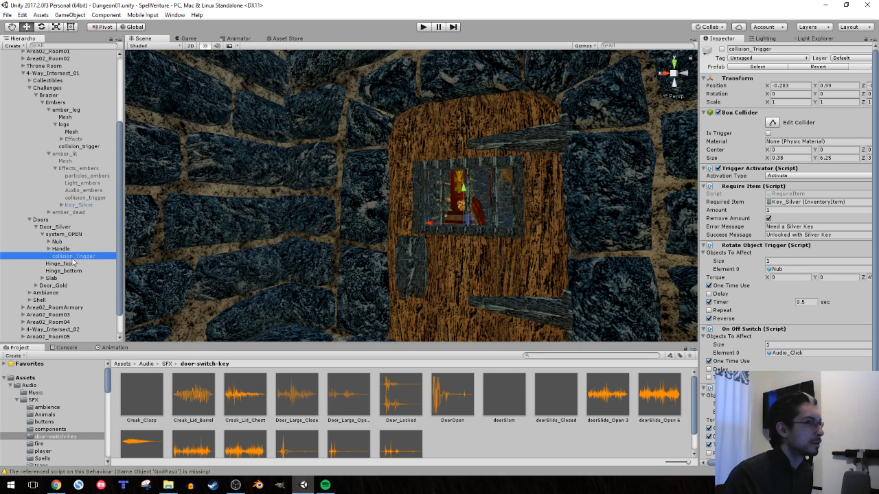
pyautogui.click(722, 50)
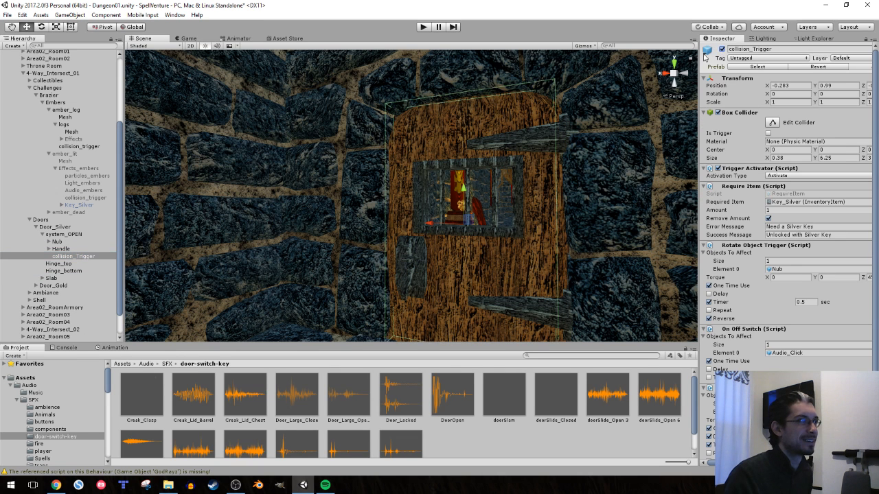
# Review the silver door trigger's Require Item, Rotate Object Trigger and On Off Switch settings
pyautogui.moveTo(231, 161); pyautogui.dragTo(296, 179, button='right')
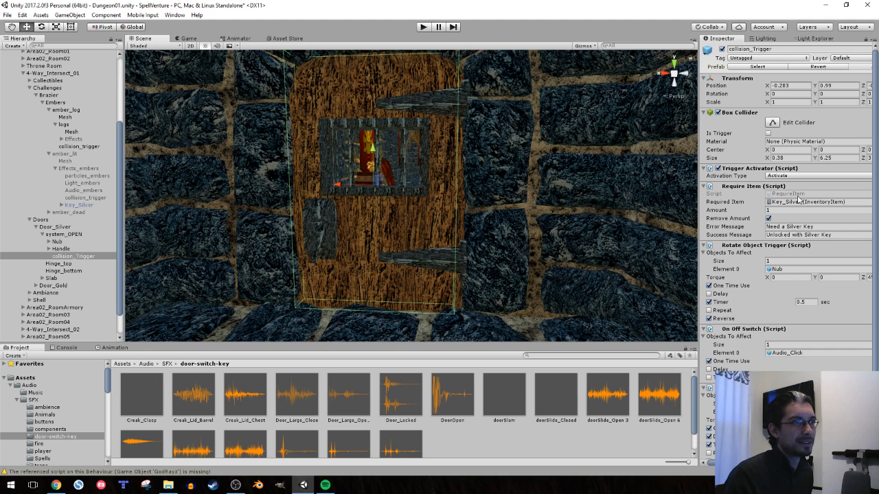
pyautogui.scroll(-3, 798, 259)
pyautogui.scroll(3, 798, 260)
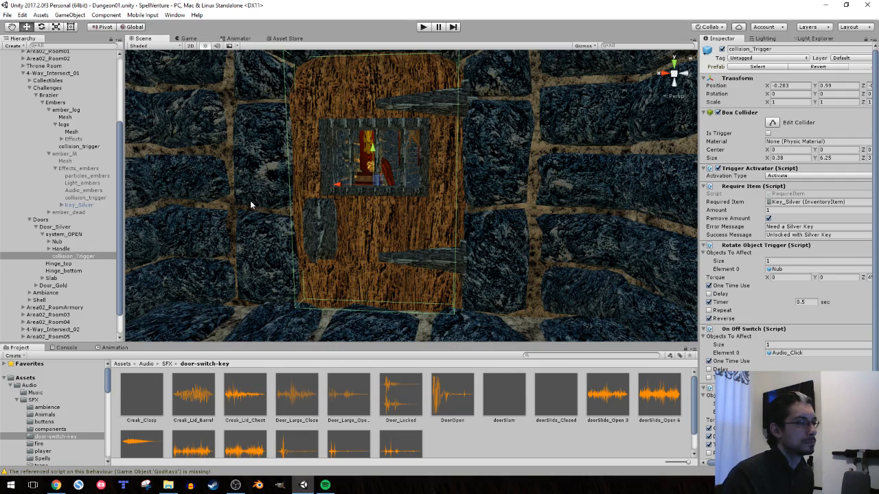
# Examine the surroundings of the silver door and the corridors with the red banners and marble statues
pyautogui.moveTo(252, 202); pyautogui.dragTo(229, 200, button='right')
pyautogui.press('w')
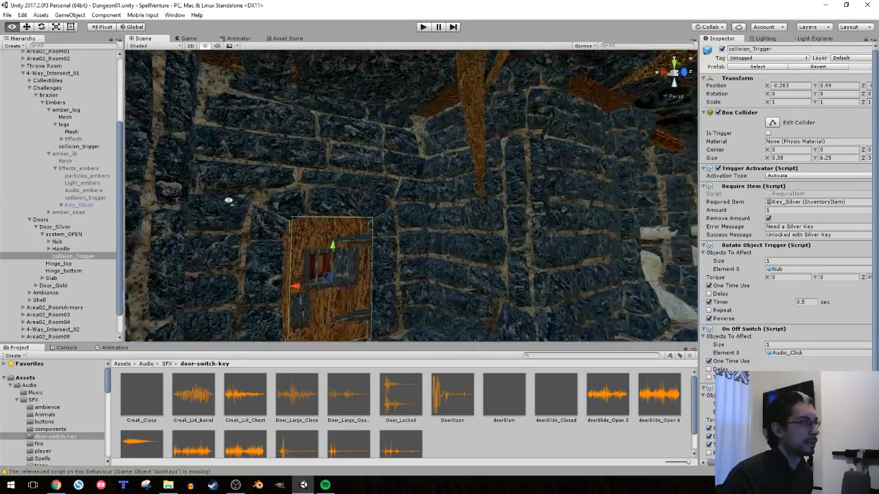
pyautogui.moveTo(167, 200); pyautogui.dragTo(168, 204, button='right')
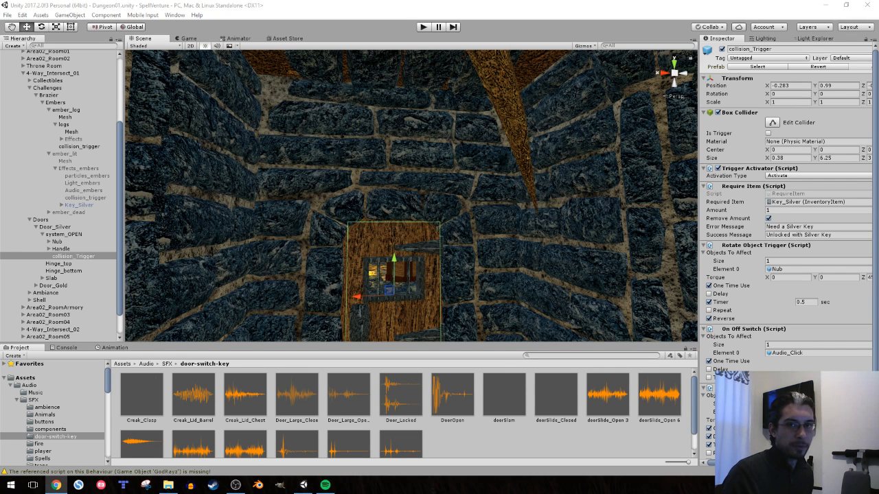
pyautogui.moveTo(493, 146); pyautogui.dragTo(325, 167, button='right')
pyautogui.press('w')
pyautogui.press('s')
pyautogui.press('s')
pyautogui.press('w')
pyautogui.press('w')
pyautogui.press('s')
pyautogui.press('w')
pyautogui.press('w')
pyautogui.press('w')
pyautogui.press('s')
pyautogui.press('w')
pyautogui.press('w')
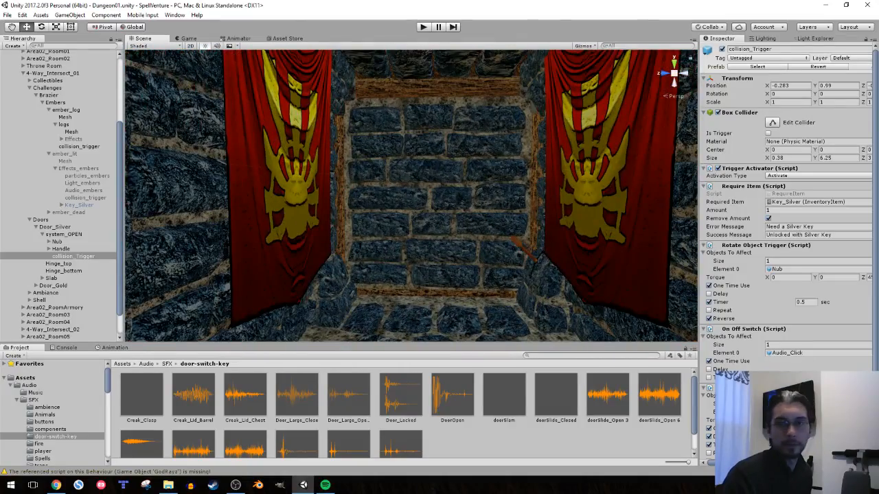
pyautogui.moveTo(331, 209)
pyautogui.mouseDown(button='right')
pyautogui.moveTo(128, 195)
pyautogui.moveTo(837, 191)
pyautogui.moveTo(834, 199)
pyautogui.moveTo(14, 212)
pyautogui.moveTo(795, 215)
pyautogui.moveTo(126, 182)
pyautogui.moveTo(326, 197)
pyautogui.mouseUp(button='right')
pyautogui.press('w')
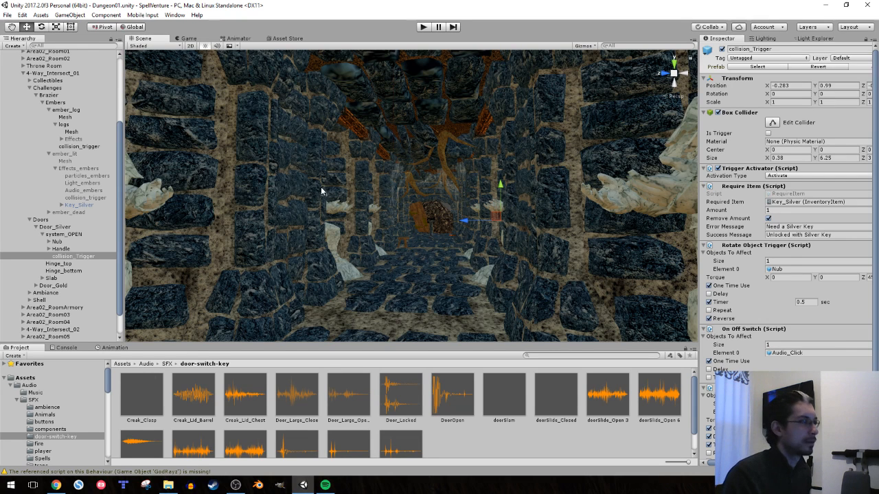
pyautogui.click(234, 485)
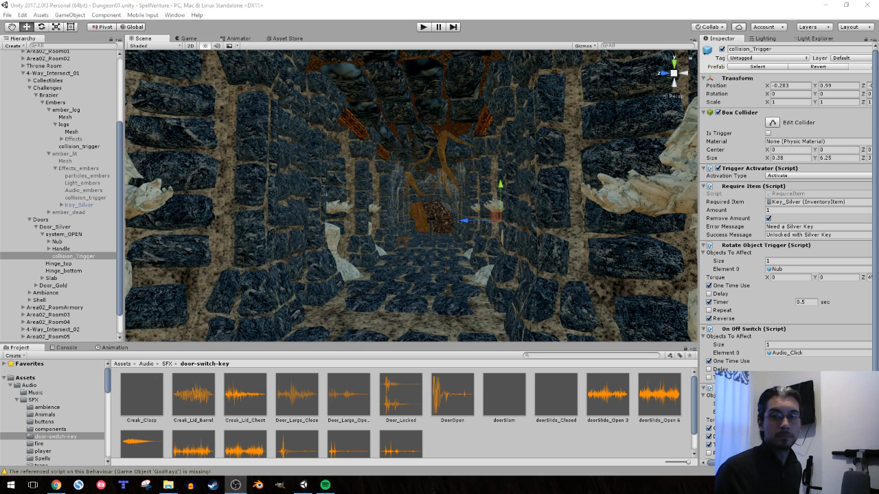
pyautogui.hotkey('alt', 'Tab')
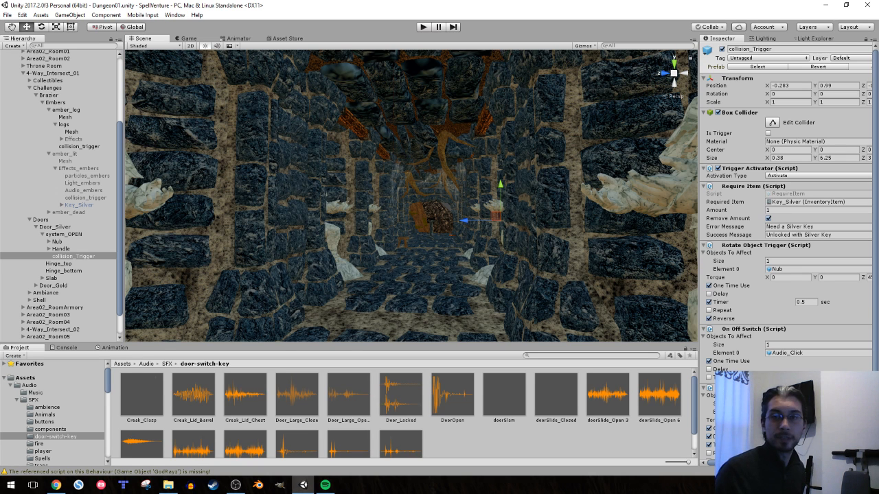
pyautogui.hotkey('alt', 'Tab')
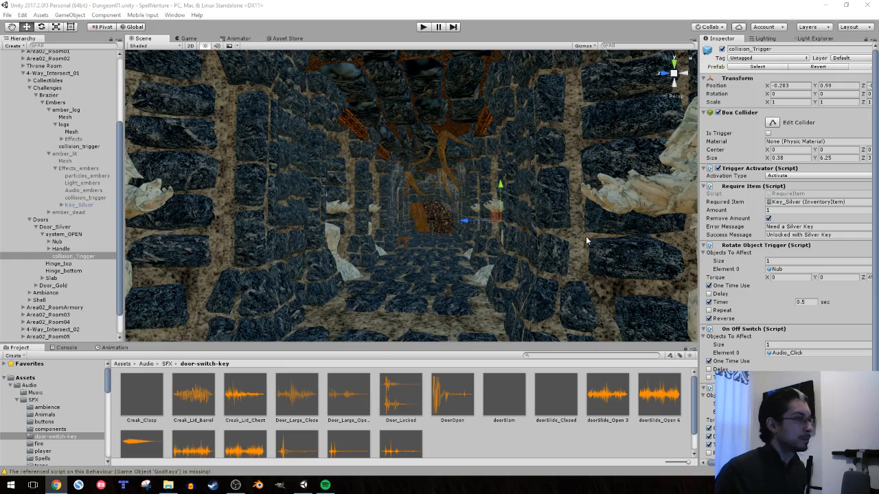
# Locate a statue alcove in the armory and select the room's parent object Area02_RoomArmory
pyautogui.moveTo(325, 212); pyautogui.dragTo(268, 221, button='right')
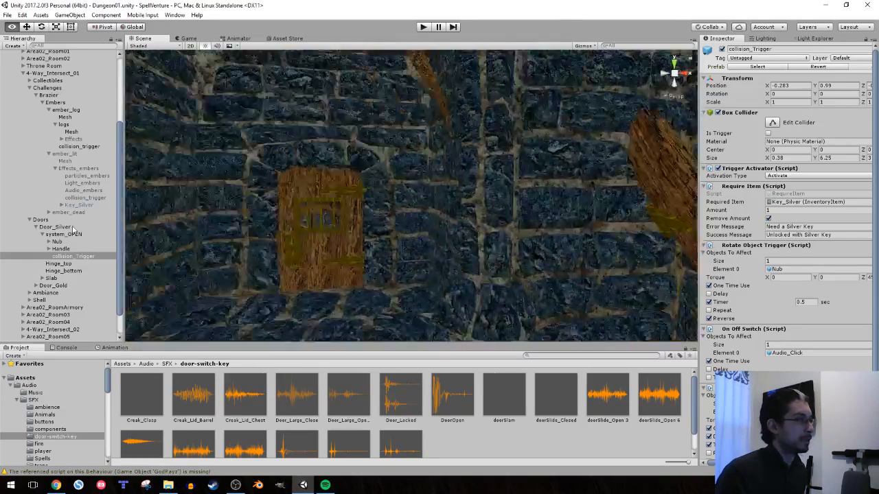
pyautogui.moveTo(73, 230)
pyautogui.mouseDown(button='right')
pyautogui.moveTo(63, 230)
pyautogui.moveTo(362, 209)
pyautogui.moveTo(231, 234)
pyautogui.moveTo(60, 231)
pyautogui.mouseUp(button='right')
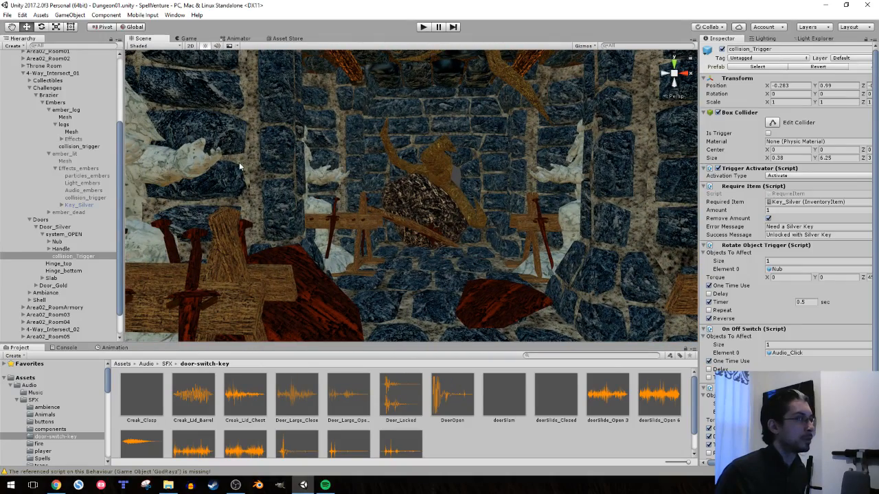
pyautogui.click(182, 166)
pyautogui.moveTo(412, 160); pyautogui.dragTo(302, 152, button='right')
pyautogui.scroll(-4, 65, 272)
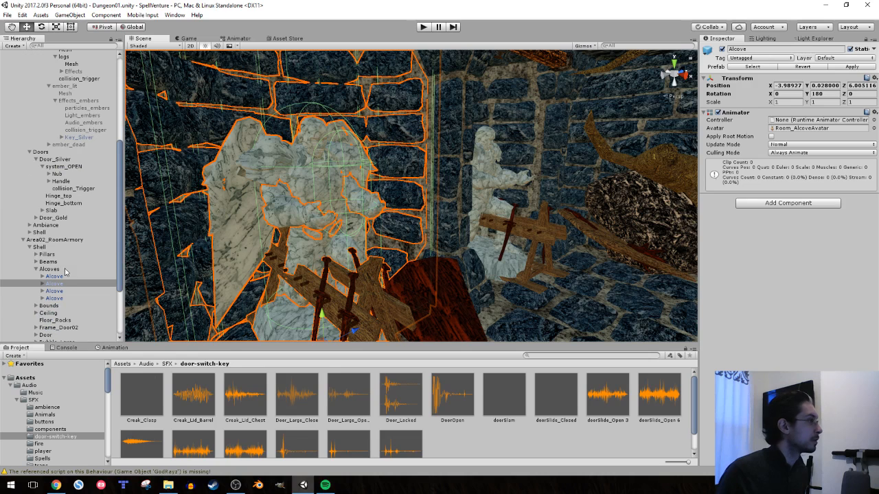
pyautogui.click(50, 240)
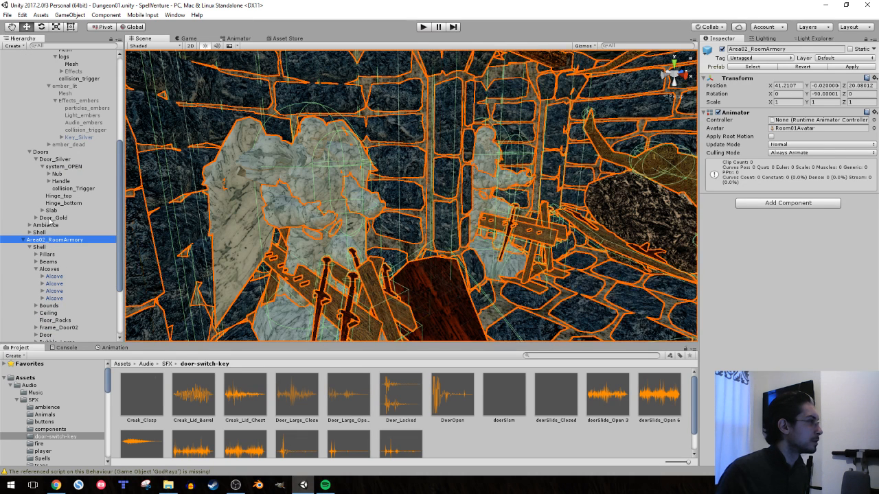
# Collapse Door_Silver, the brazier's ember groups, Challenges and Doors under 4-Way_Intersect_01 in the hierarchy
pyautogui.click(41, 168)
pyautogui.click(35, 159)
pyautogui.scroll(4, 41, 165)
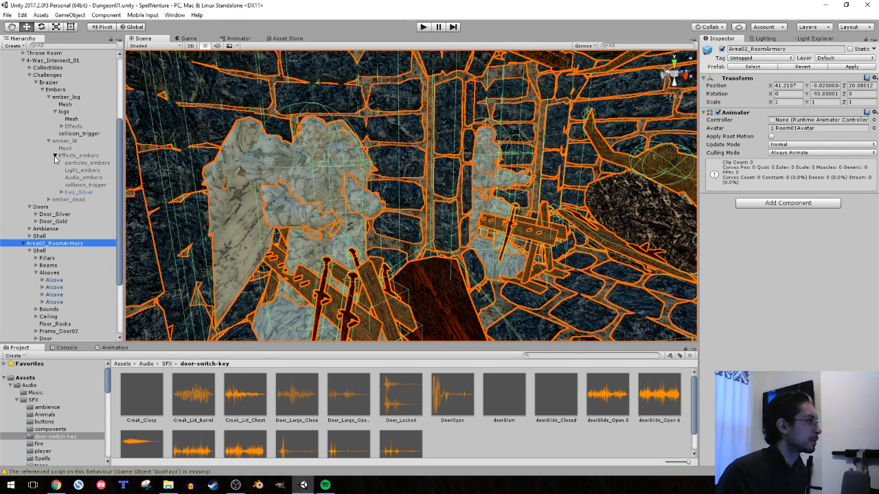
pyautogui.click(55, 157)
pyautogui.click(49, 141)
pyautogui.click(55, 112)
pyautogui.click(48, 97)
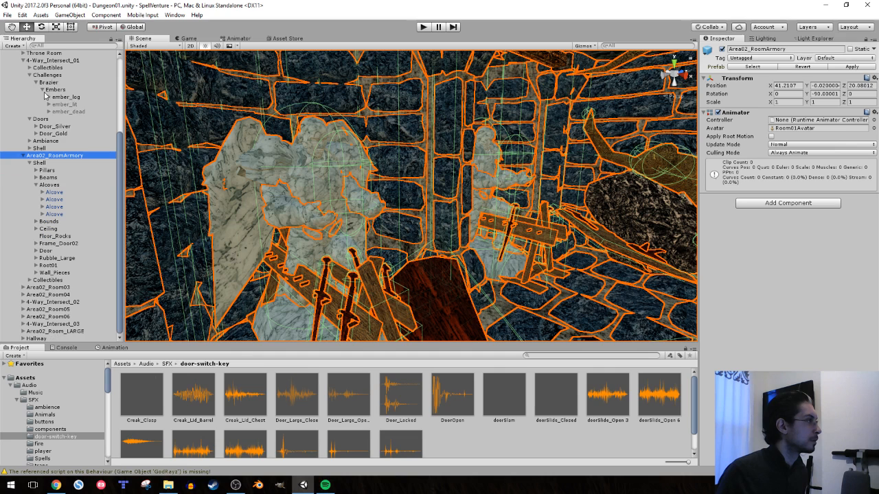
pyautogui.click(42, 90)
pyautogui.click(31, 98)
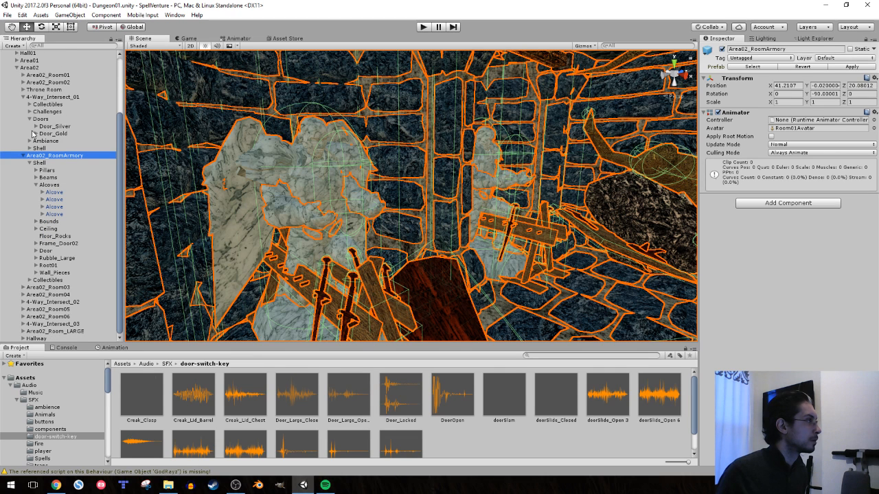
pyautogui.click(39, 120)
pyautogui.click(29, 120)
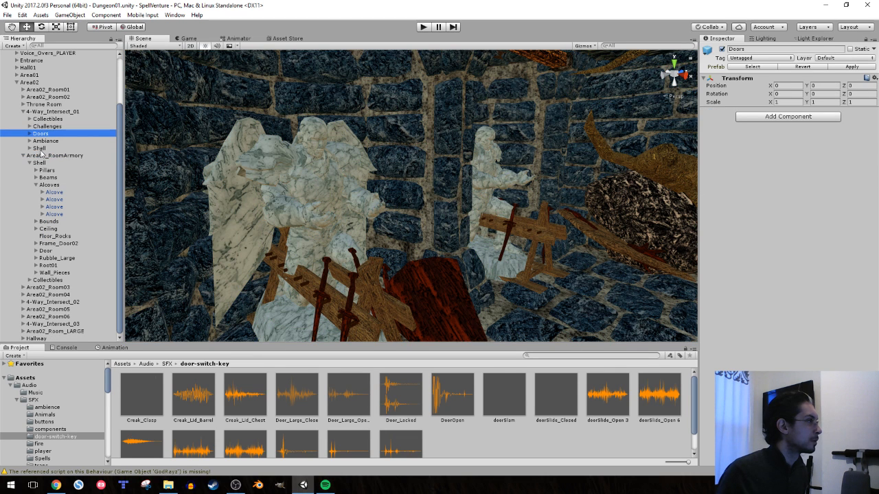
# Expand the four Alcove objects of Area02_RoomArmory and break their prefab instances
pyautogui.click(53, 193)
pyautogui.keyDown('shift'); pyautogui.click(53, 214); pyautogui.keyUp('shift')
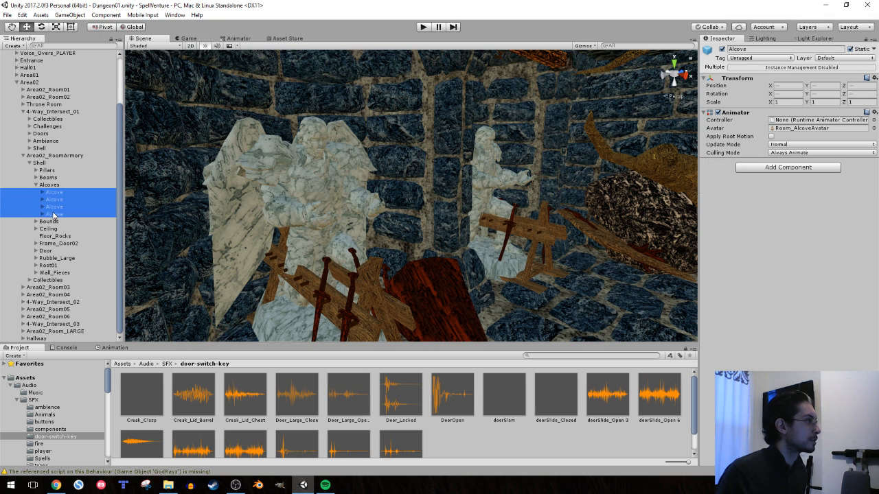
pyautogui.click(42, 193)
pyautogui.click(42, 236)
pyautogui.click(42, 229)
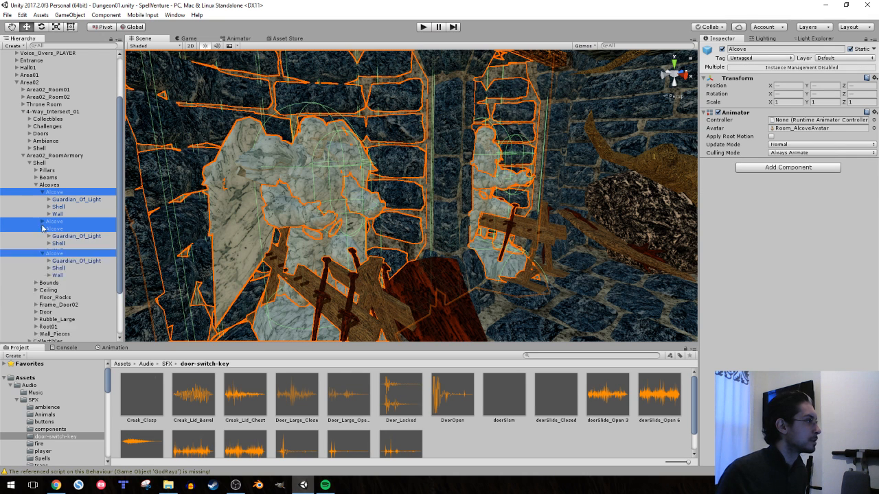
pyautogui.click(42, 222)
pyautogui.click(69, 15)
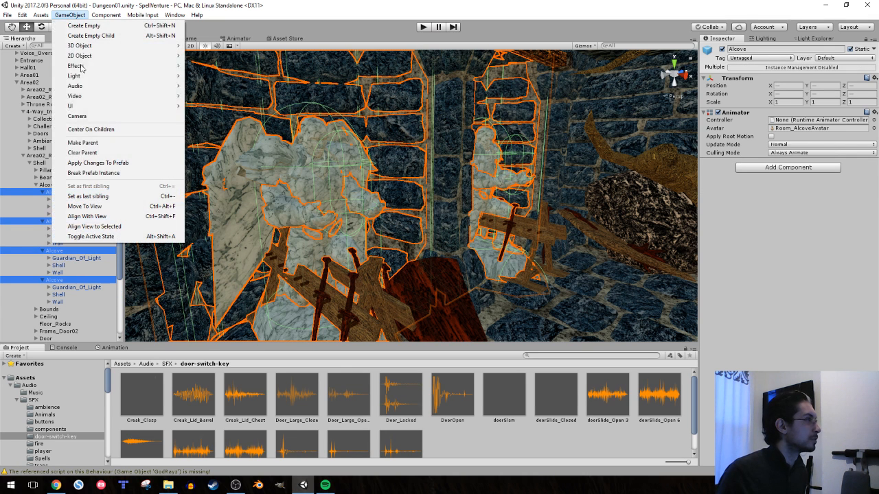
pyautogui.click(98, 162)
# Delete the Guardian_Of_Light statues from all four armory alcoves
pyautogui.click(75, 200)
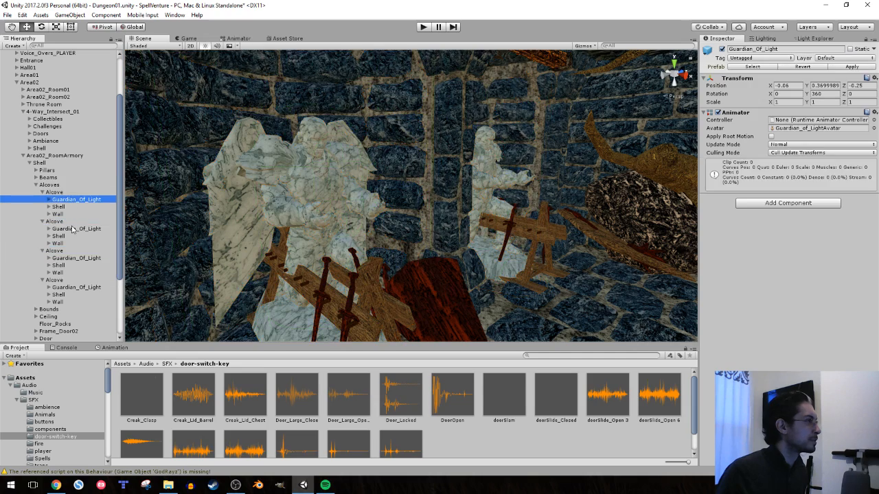
pyautogui.keyDown('ctrl'); pyautogui.click(74, 228); pyautogui.keyUp('ctrl')
pyautogui.keyDown('ctrl'); pyautogui.click(74, 259); pyautogui.keyUp('ctrl')
pyautogui.keyDown('ctrl'); pyautogui.click(74, 287); pyautogui.keyUp('ctrl')
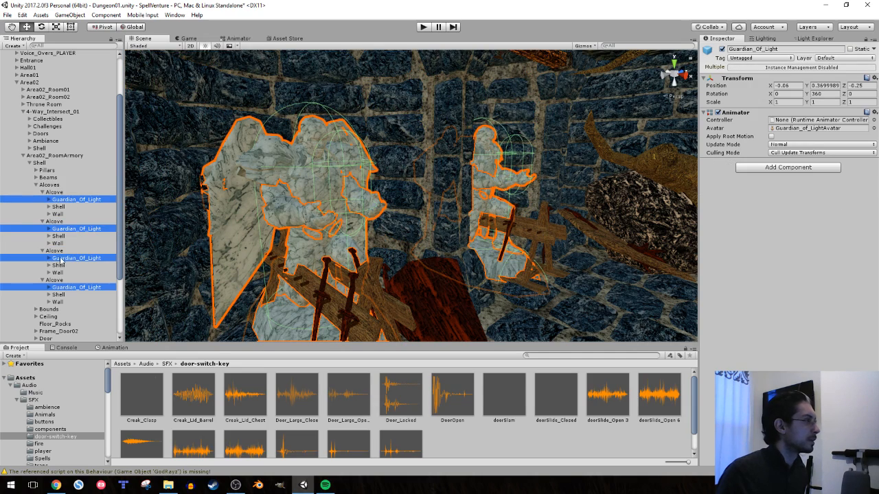
pyautogui.press('Delete')
pyautogui.moveTo(380, 184); pyautogui.dragTo(460, 197, button='right')
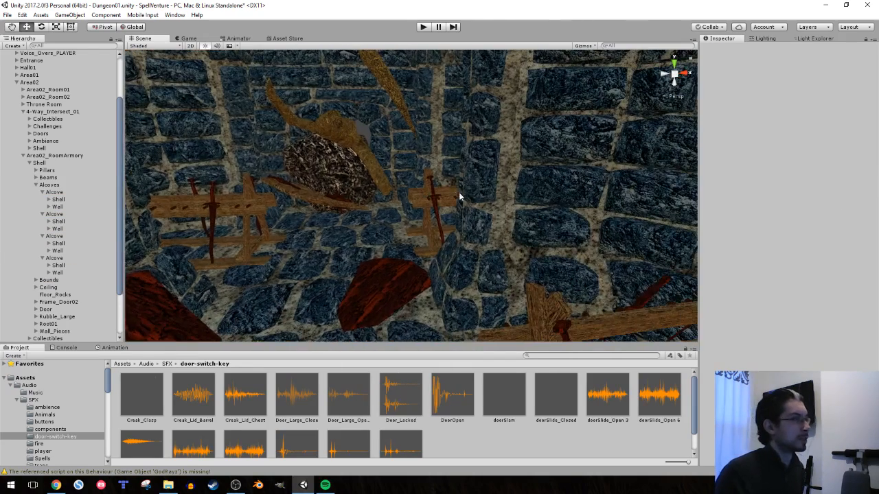
# Check the remaining Shell and Wall parts of the alcoves and collapse the Area02_RoomArmory and 4-Way_Intersect_01 hierarchies
pyautogui.click(65, 273)
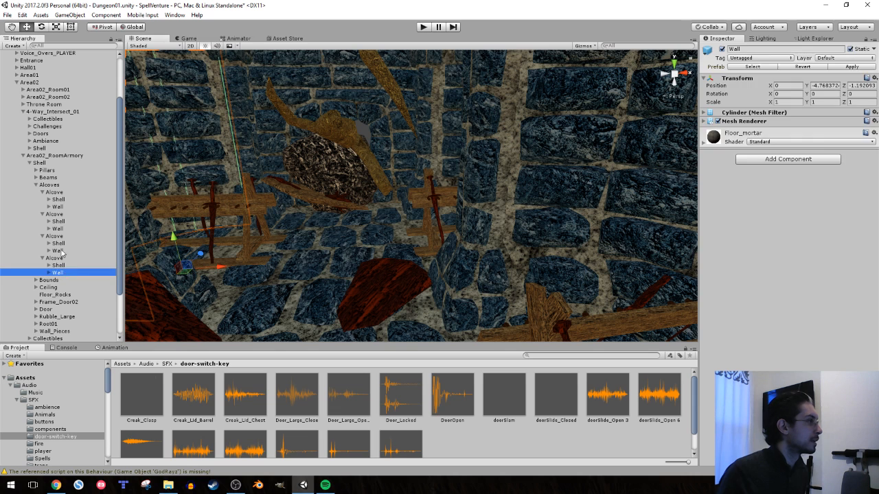
pyautogui.keyDown('shift'); pyautogui.click(53, 193); pyautogui.keyUp('shift')
pyautogui.press('Right')
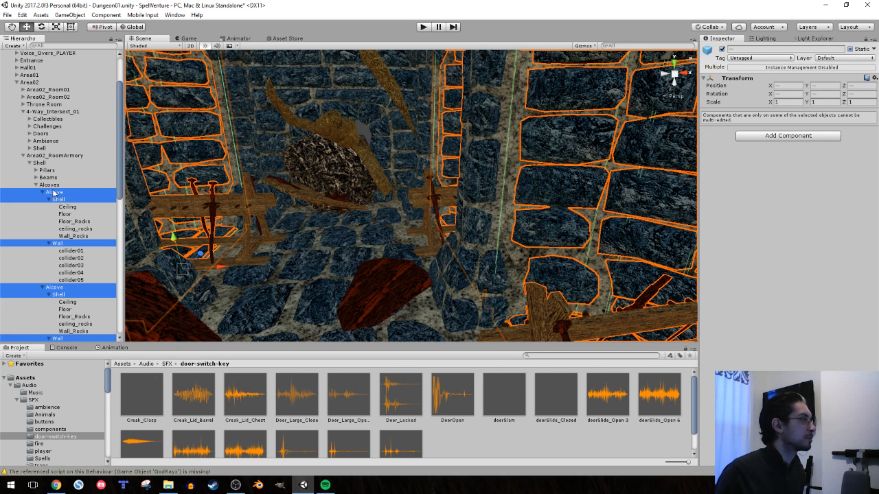
pyautogui.press('Left')
pyautogui.click(37, 185)
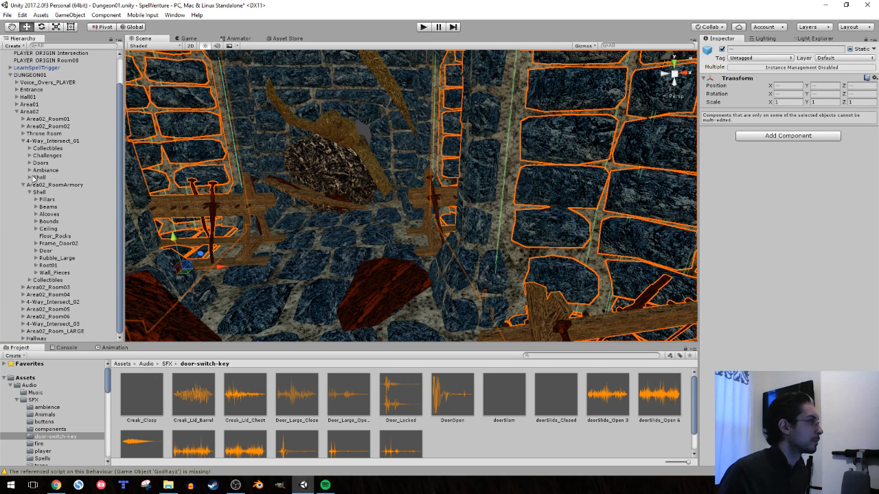
pyautogui.click(30, 194)
pyautogui.click(23, 215)
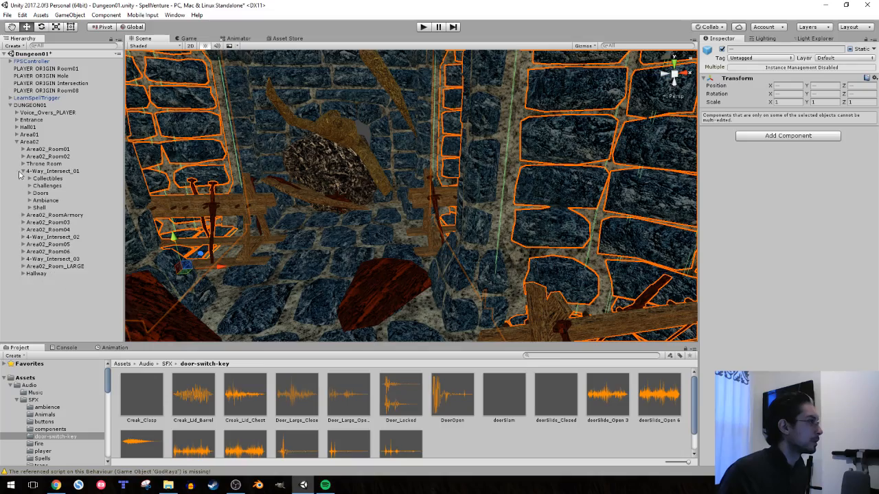
pyautogui.click(23, 171)
# Locate the wooden lever on the wall beside the red banner and select its parent Switch object
pyautogui.press('f')
pyautogui.moveTo(773, 135); pyautogui.dragTo(204, 134, button='right')
pyautogui.press('w')
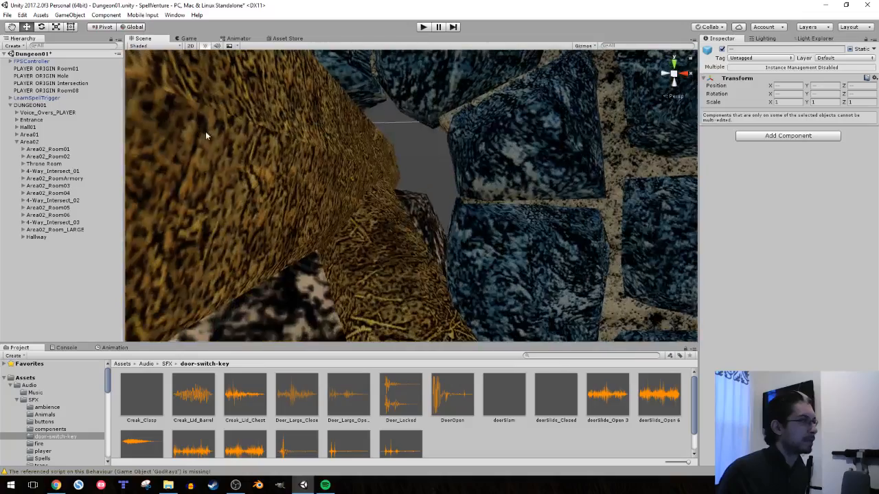
pyautogui.moveTo(593, 167)
pyautogui.mouseDown(button='right')
pyautogui.moveTo(90, 154)
pyautogui.moveTo(107, 145)
pyautogui.moveTo(125, 158)
pyautogui.moveTo(724, 155)
pyautogui.moveTo(804, 163)
pyautogui.moveTo(90, 146)
pyautogui.moveTo(328, 155)
pyautogui.moveTo(59, 158)
pyautogui.moveTo(88, 141)
pyautogui.moveTo(440, 166)
pyautogui.moveTo(604, 165)
pyautogui.mouseUp(button='right')
pyautogui.press('w')
pyautogui.press('w')
pyautogui.press('w')
pyautogui.press('w')
pyautogui.press('w')
pyautogui.press('w')
pyautogui.moveTo(379, 172); pyautogui.dragTo(474, 182, button='right')
pyautogui.press('w')
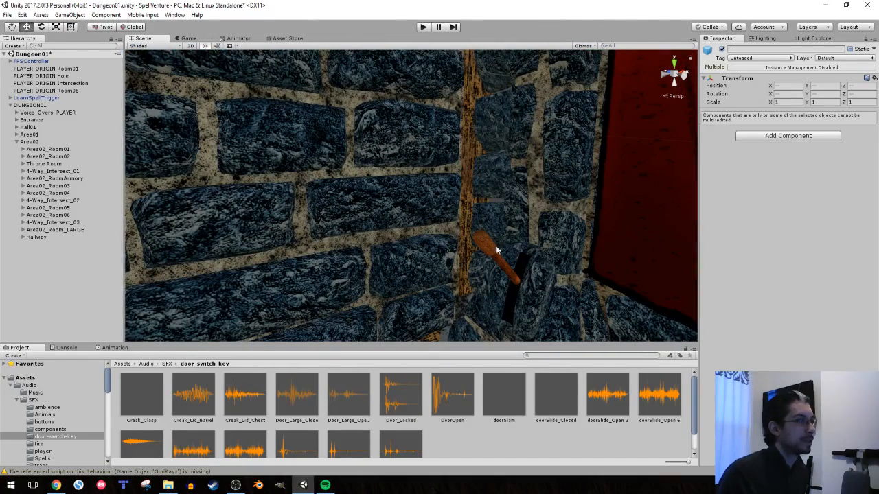
pyautogui.click(491, 254)
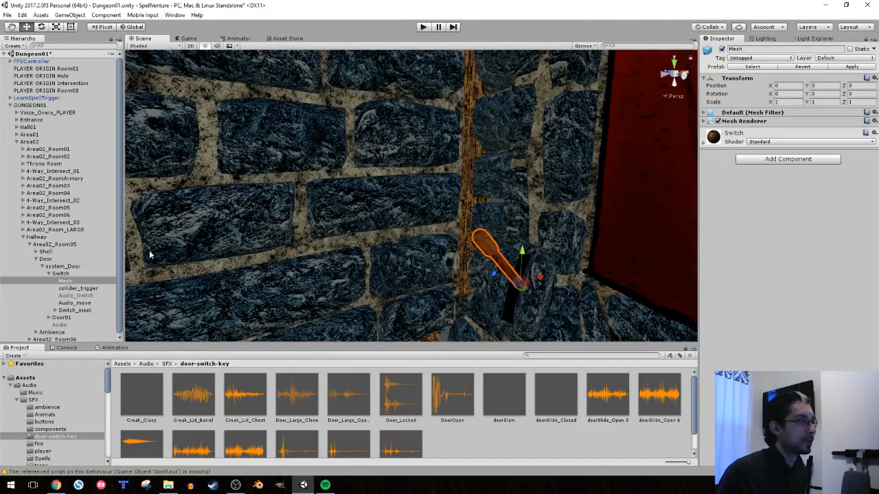
pyautogui.click(62, 274)
# Deactivate the Switch object to view the wall corner without the lever, and reactivate it
pyautogui.click(722, 49)
pyautogui.moveTo(495, 141); pyautogui.dragTo(529, 160, button='right')
pyautogui.press('s')
pyautogui.press('w')
pyautogui.press('s')
pyautogui.press('w')
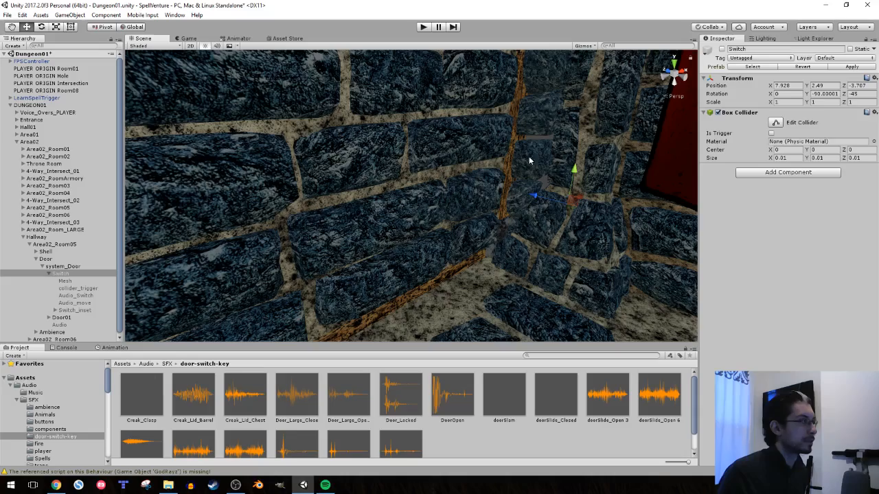
pyautogui.click(721, 49)
# Select the LearnSpellTrigger block between the marble statues in front of the barred wooden door
pyautogui.moveTo(441, 177); pyautogui.dragTo(171, 142, button='right')
pyautogui.press('s')
pyautogui.press('w')
pyautogui.press('s')
pyautogui.press('w')
pyautogui.press('s')
pyautogui.press('w')
pyautogui.press('w')
pyautogui.click(387, 281)
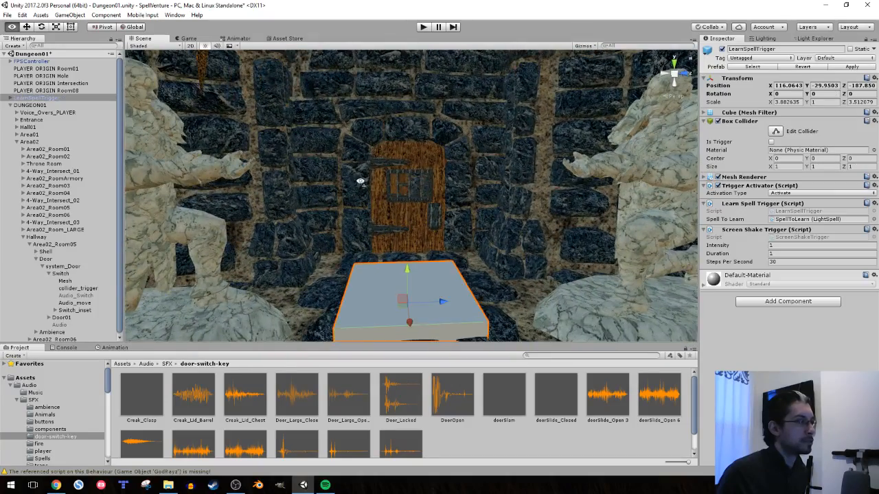
# Examine the barred wooden doors and passages around the LearnSpellTrigger area
pyautogui.press('w')
pyautogui.moveTo(359, 177); pyautogui.dragTo(573, 150, button='right')
pyautogui.press('w')
pyautogui.moveTo(396, 193); pyautogui.dragTo(720, 198, button='right')
pyautogui.press('w')
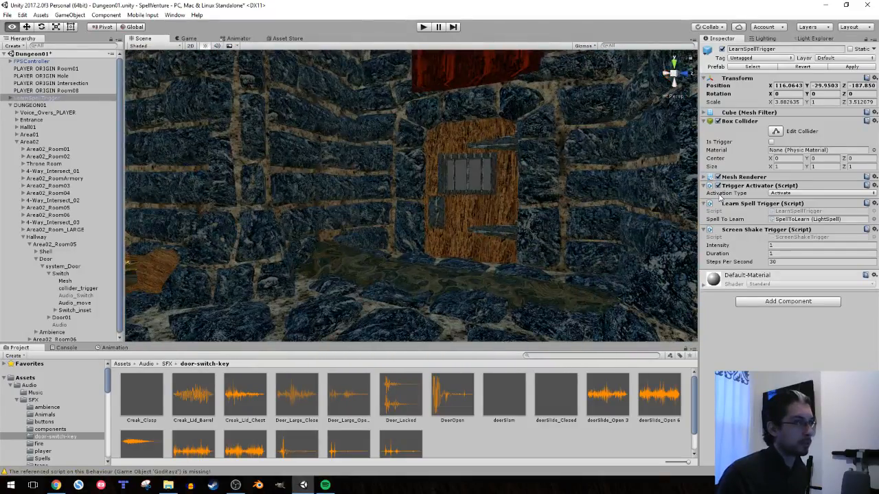
pyautogui.press('w')
# Examine the layout of the dungeon rooms and the dirt cave tunnels from outside the level
pyautogui.moveTo(302, 194); pyautogui.dragTo(717, 352, button='right')
pyautogui.press('w')
pyautogui.press('s')
pyautogui.press('w')
pyautogui.moveTo(493, 384); pyautogui.dragTo(120, 150, button='right')
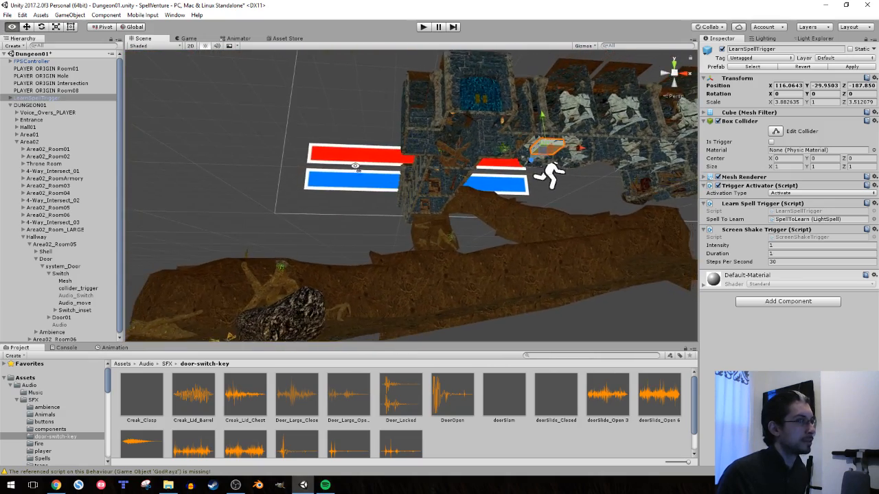
pyautogui.moveTo(354, 165); pyautogui.dragTo(416, 145, button='right')
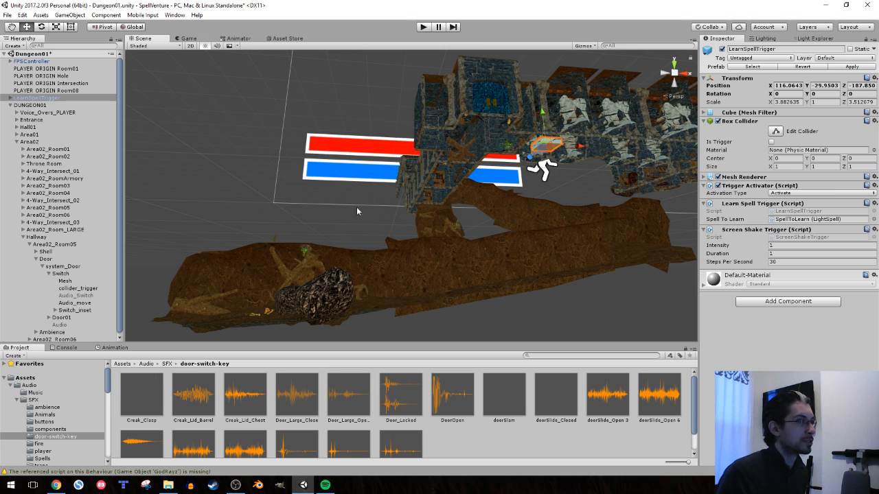
pyautogui.moveTo(359, 293); pyautogui.dragTo(311, 267, button='right')
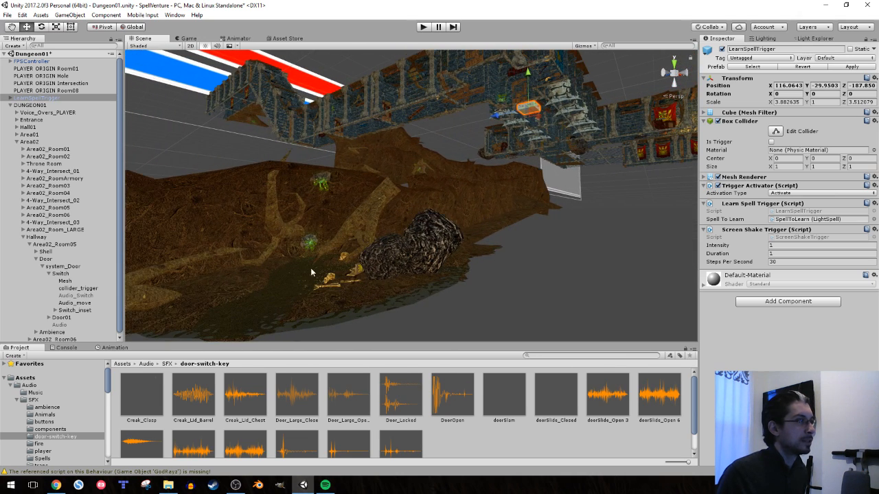
pyautogui.moveTo(443, 209); pyautogui.dragTo(521, 221, button='right')
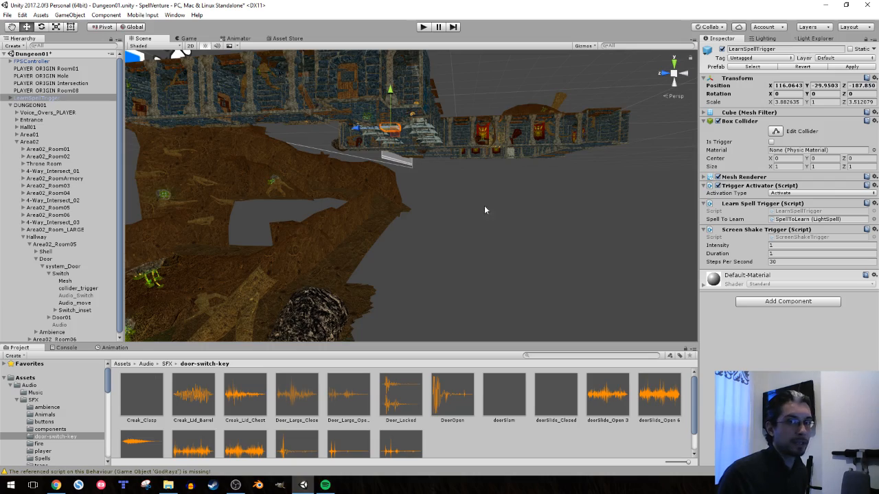
# Open the dungeon Rooms prefab folder and select the 4-Way_Intersect prefab
pyautogui.moveTo(485, 208); pyautogui.dragTo(522, 203, button='right')
pyautogui.scroll(-10, 63, 410)
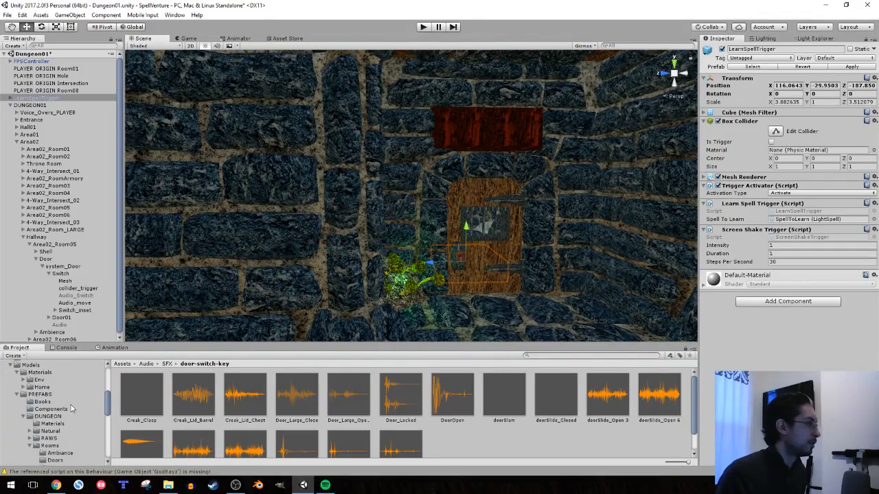
pyautogui.click(37, 389)
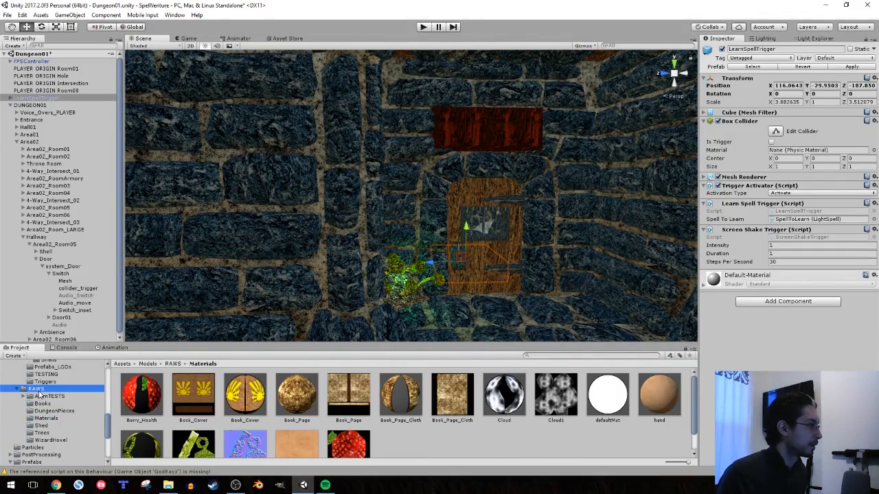
pyautogui.scroll(3, 48, 385)
pyautogui.click(50, 363)
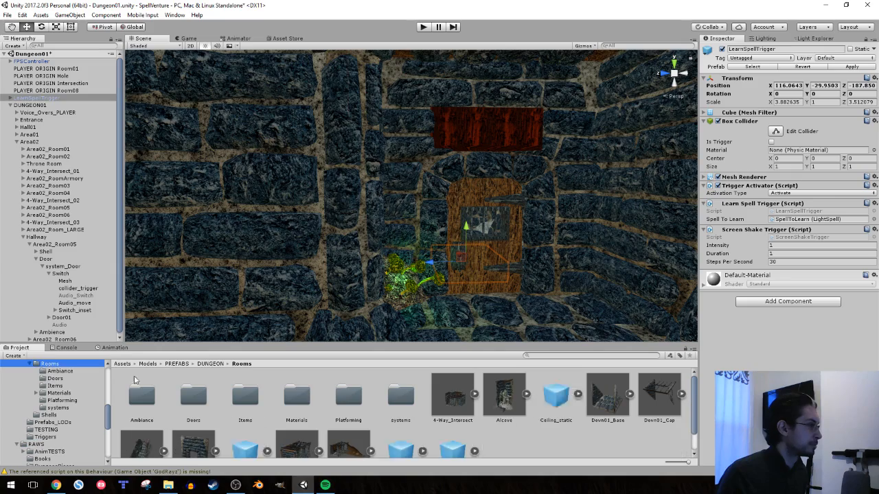
pyautogui.click(453, 395)
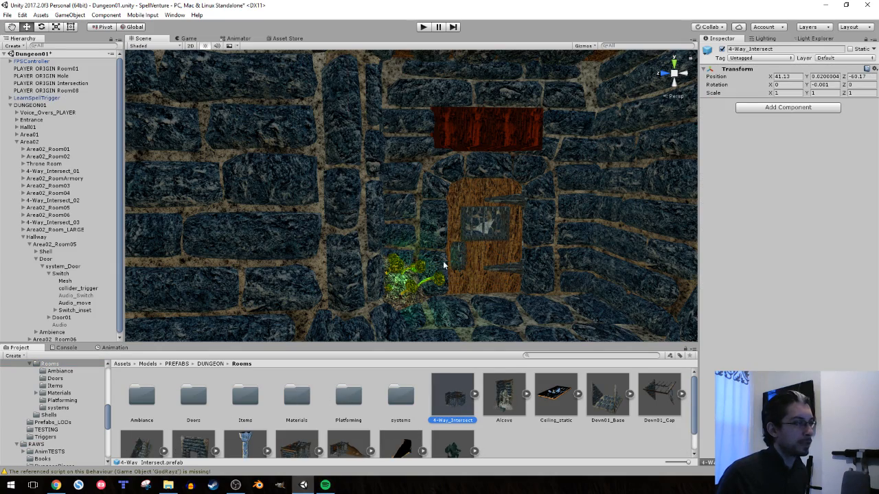
# Place a 4-Way_Intersect prefab in the empty space beside the dungeon, view the whole piece, and delete it
pyautogui.moveTo(443, 265); pyautogui.dragTo(519, 186, button='right')
pyautogui.press('d')
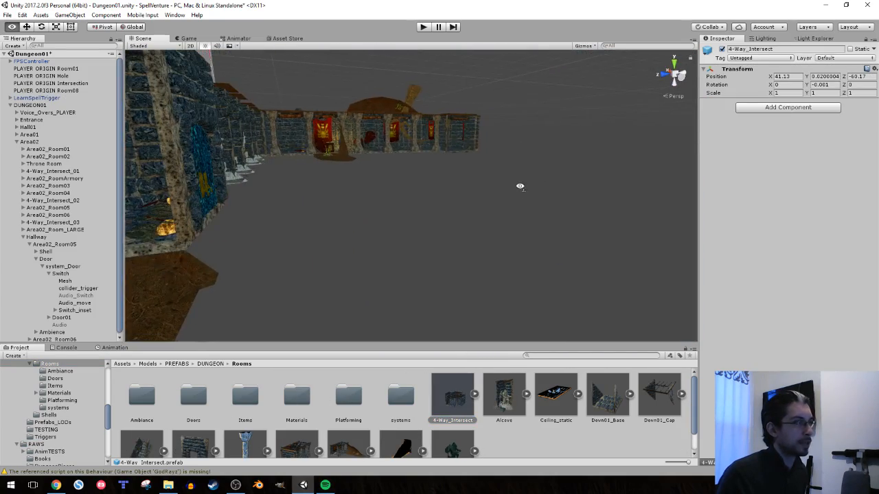
pyautogui.moveTo(455, 396); pyautogui.dragTo(444, 229)
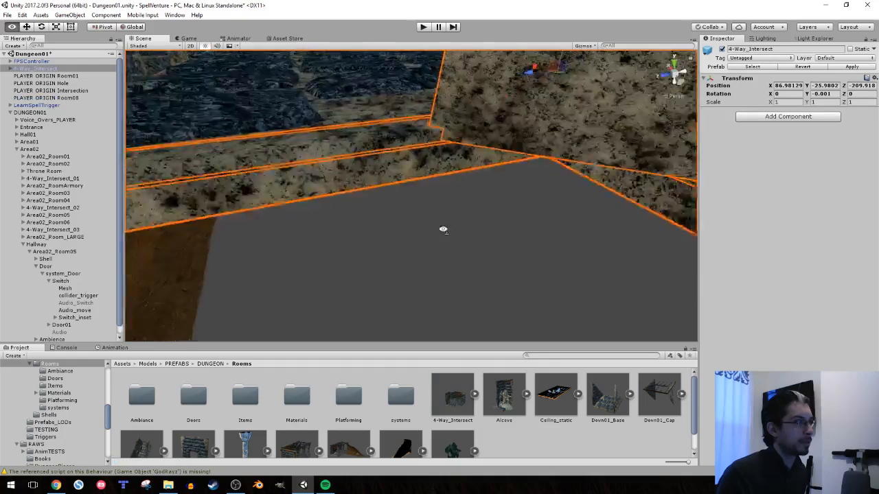
pyautogui.press('f')
pyautogui.scroll(-3, 443, 233)
pyautogui.moveTo(443, 234); pyautogui.dragTo(505, 323, button='right')
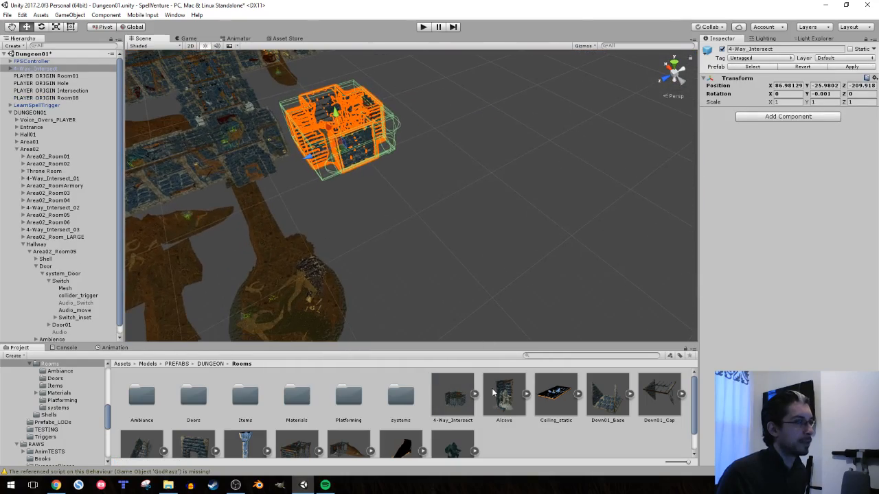
pyautogui.press('Delete')
# Try out 4-Way_Intersect pieces in the empty space outside the level and remove them again
pyautogui.scroll(10, 456, 189)
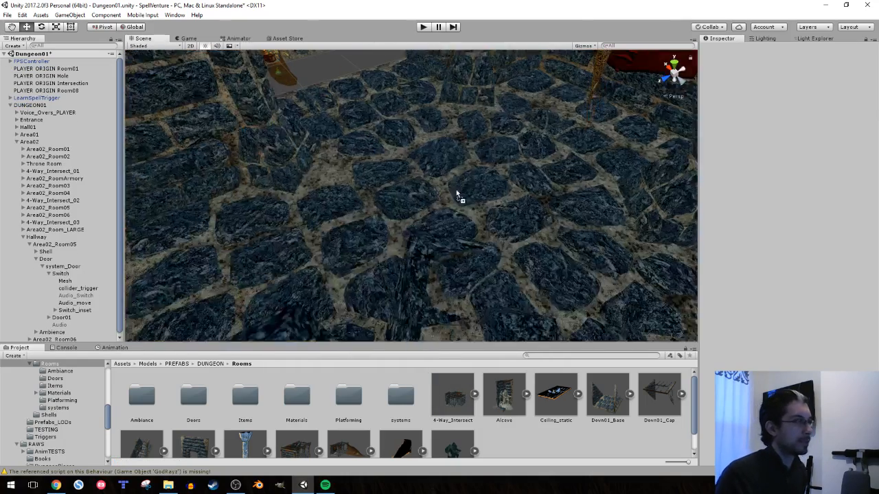
pyautogui.moveTo(455, 184); pyautogui.dragTo(441, 224, button='middle')
pyautogui.hotkey('ctrl', 'z')
pyautogui.press('f')
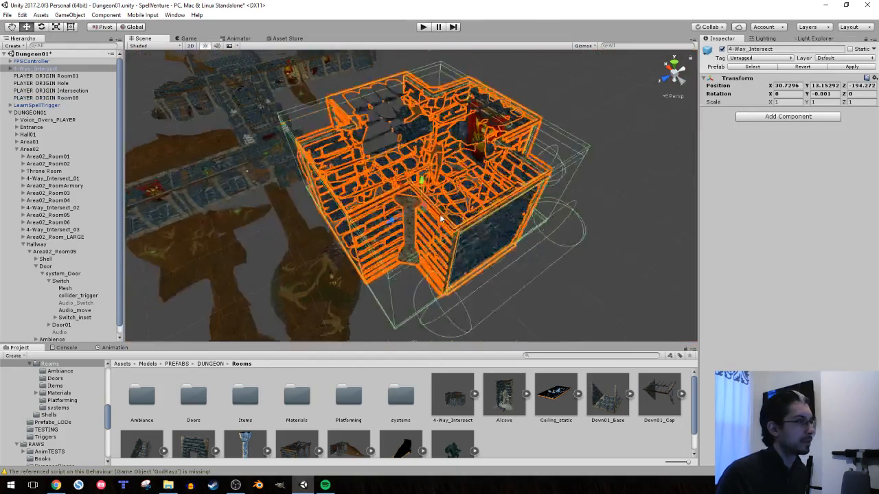
pyautogui.keyDown('alt'); pyautogui.moveTo(403, 217); pyautogui.dragTo(532, 185); pyautogui.keyUp('alt')
pyautogui.moveTo(426, 211); pyautogui.dragTo(425, 212)
pyautogui.keyDown('alt'); pyautogui.moveTo(506, 167); pyautogui.dragTo(337, 140); pyautogui.keyUp('alt')
pyautogui.press('Delete')
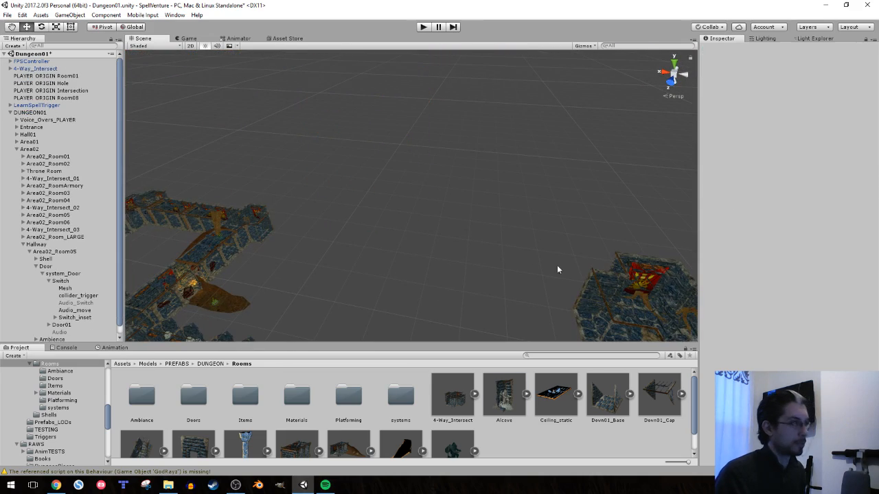
pyautogui.click(625, 295)
pyautogui.press('Delete')
# Try the Dirt material from the Rooms Materials folder on the stone walls around the barred wooden door
pyautogui.moveTo(276, 139); pyautogui.dragTo(173, 68, button='right')
pyautogui.press('w')
pyautogui.click(59, 393)
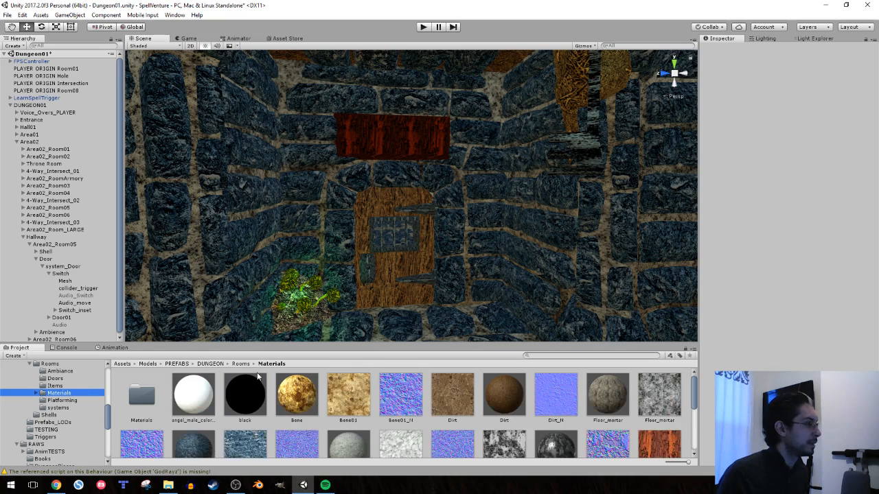
pyautogui.moveTo(502, 403); pyautogui.dragTo(490, 245)
pyautogui.moveTo(494, 337); pyautogui.dragTo(467, 268)
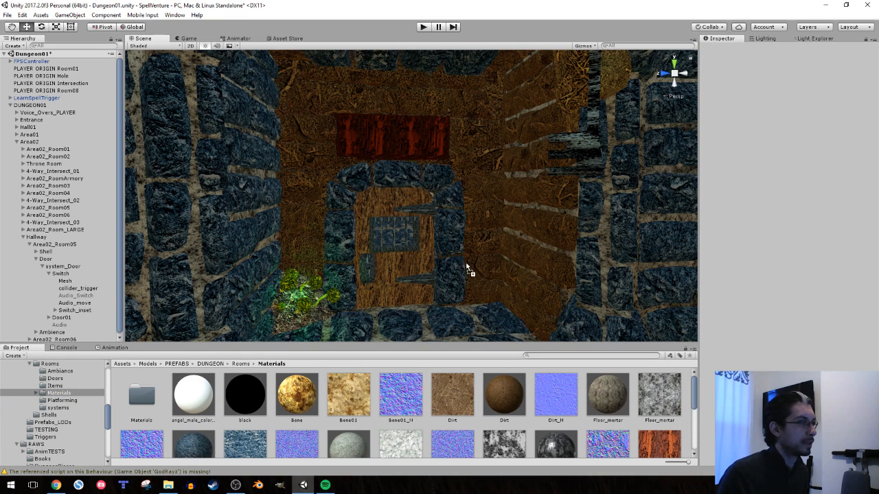
# Try the Floor_mortar and Floor_Rock materials on the walls beside the barred wooden door
pyautogui.press('w')
pyautogui.moveTo(441, 258); pyautogui.dragTo(504, 259, button='right')
pyautogui.press('s')
pyautogui.moveTo(599, 403); pyautogui.dragTo(407, 234)
pyautogui.scroll(-1, 406, 387)
pyautogui.moveTo(194, 424); pyautogui.dragTo(421, 257)
pyautogui.moveTo(462, 287); pyautogui.dragTo(512, 261)
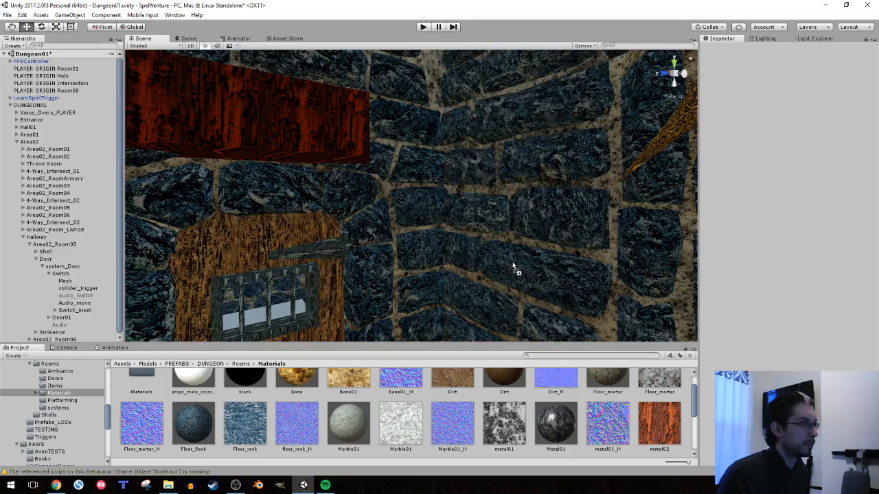
# Examine the stone rooms with the boulder, hanging banners and unlit brazier, and reopen the Rooms prefab folder
pyautogui.moveTo(462, 262); pyautogui.dragTo(405, 335, button='right')
pyautogui.press('s')
pyautogui.press('w')
pyautogui.press('s')
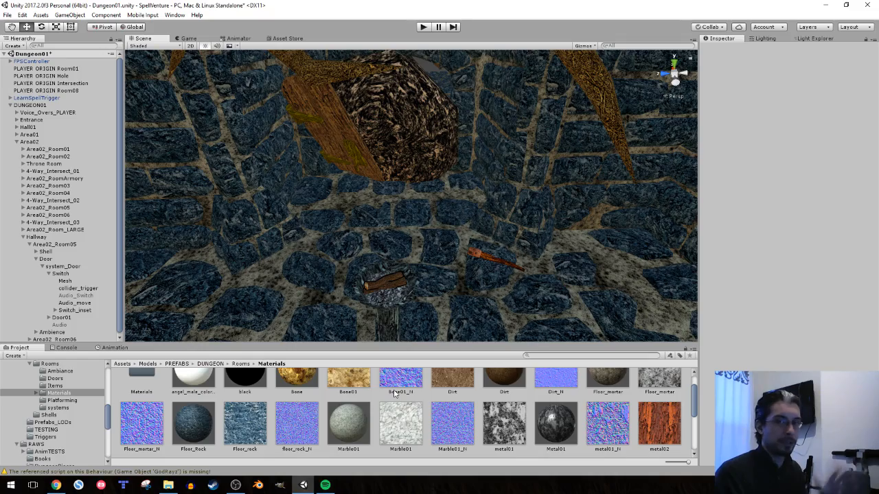
pyautogui.moveTo(338, 259); pyautogui.dragTo(330, 186, button='right')
pyautogui.click(49, 364)
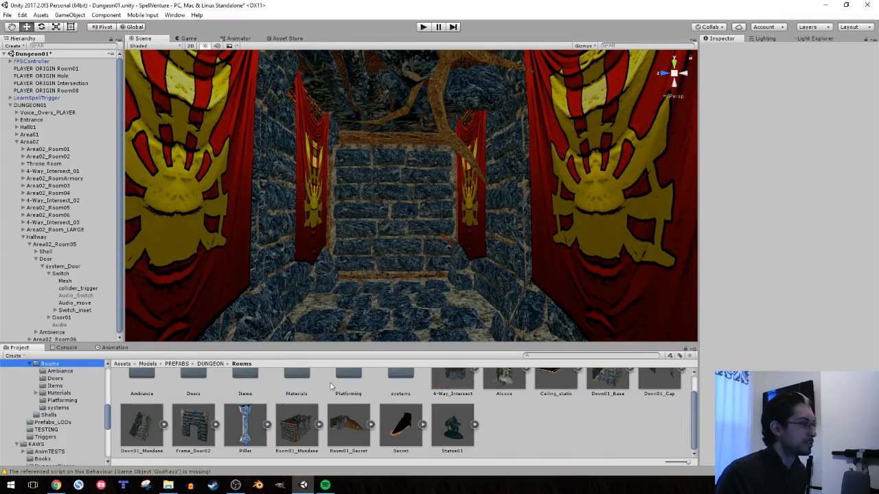
pyautogui.moveTo(405, 262)
pyautogui.mouseDown(button='right')
pyautogui.moveTo(314, 255)
pyautogui.moveTo(357, 251)
pyautogui.moveTo(402, 294)
pyautogui.moveTo(396, 263)
pyautogui.moveTo(317, 251)
pyautogui.moveTo(206, 256)
pyautogui.moveTo(637, 299)
pyautogui.moveTo(547, 281)
pyautogui.moveTo(420, 293)
pyautogui.moveTo(399, 254)
pyautogui.mouseUp(button='right')
pyautogui.press('w')
pyautogui.press('s')
pyautogui.press('w')
pyautogui.press('w')
# Inspect the brazier logs' collision_trigger and its On Off Switch settings in 4-Way_Intersect_03
pyautogui.click(401, 236)
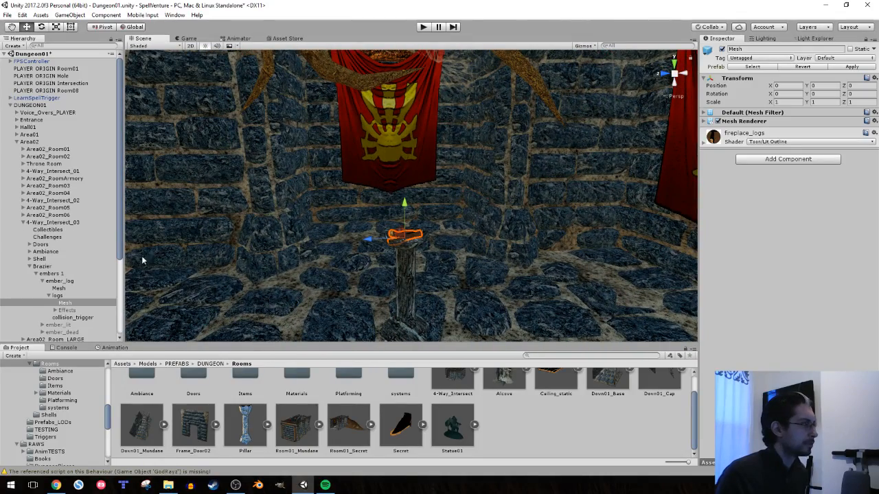
pyautogui.click(69, 318)
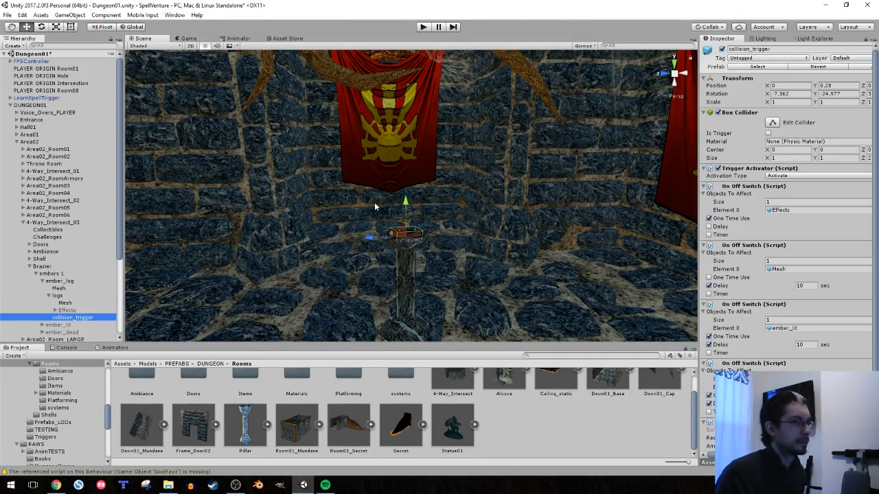
pyautogui.moveTo(374, 202); pyautogui.dragTo(399, 170, button='right')
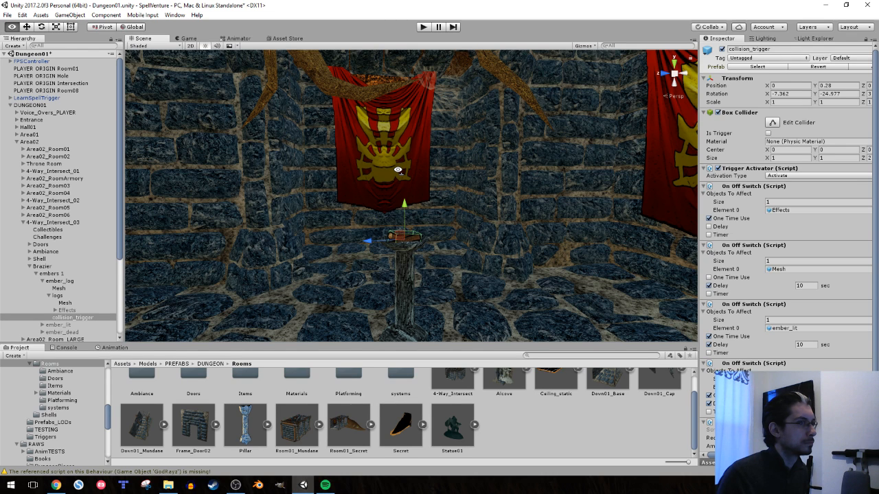
pyautogui.moveTo(398, 170); pyautogui.dragTo(394, 168, button='right')
pyautogui.scroll(-3, 731, 312)
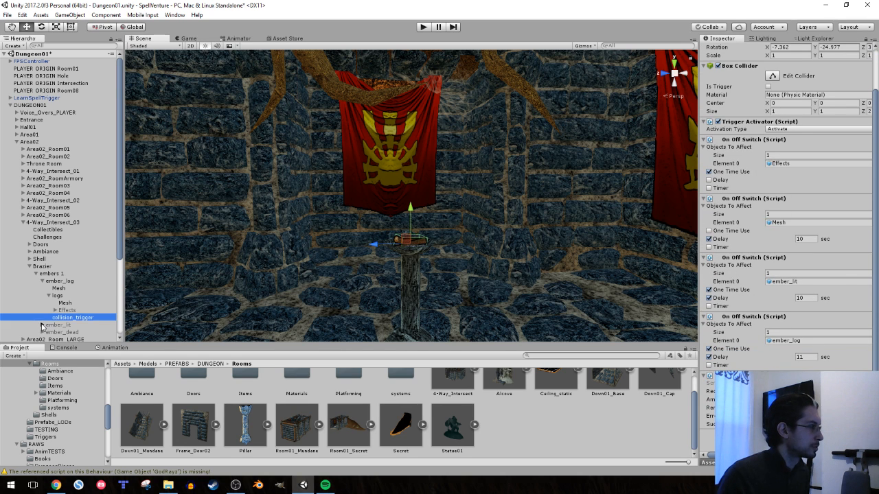
# Delete the Key_Silver object from Effects_embers under the brazier's ember_lit group
pyautogui.scroll(-3, 52, 327)
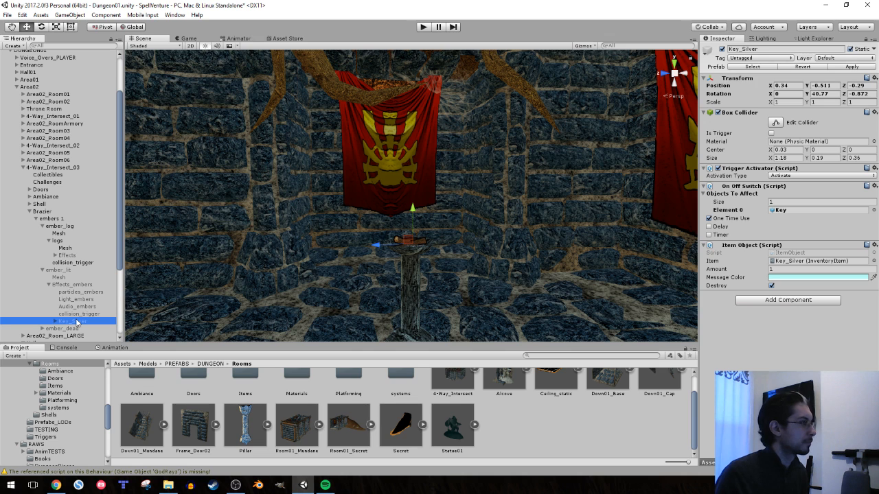
pyautogui.press('Delete')
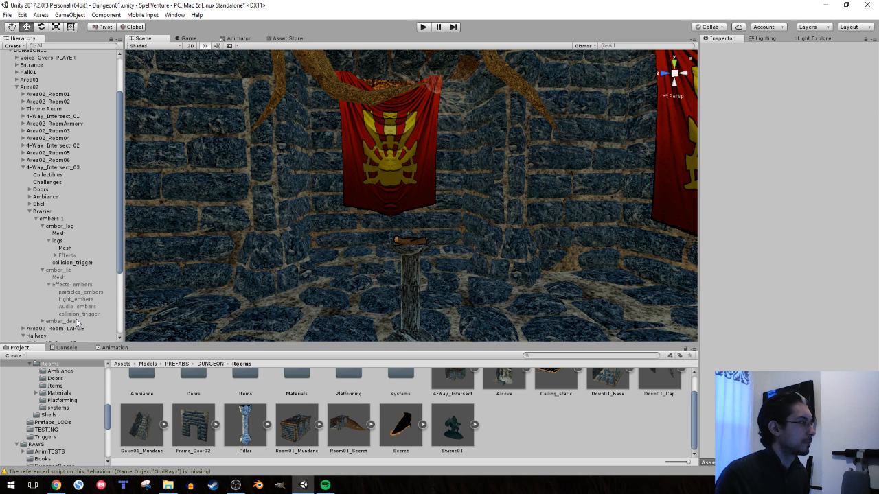
# Activate the Effects object under the brazier's logs to light the fire
pyautogui.click(59, 270)
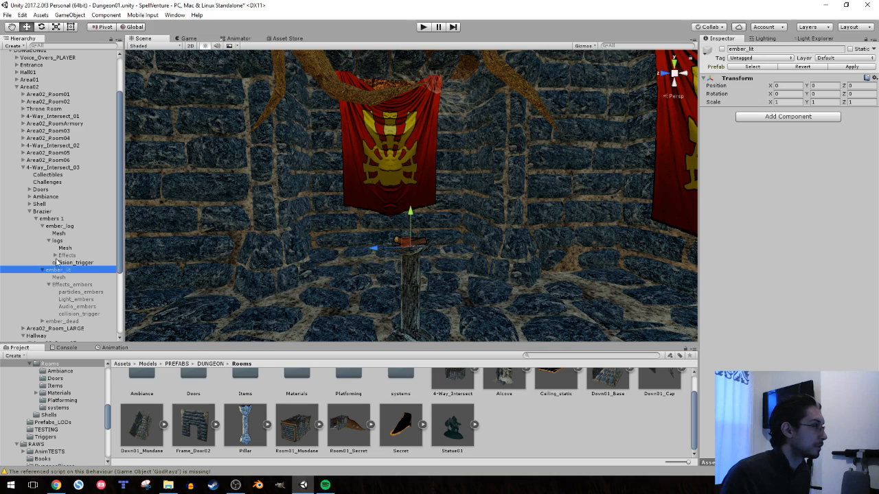
pyautogui.click(56, 256)
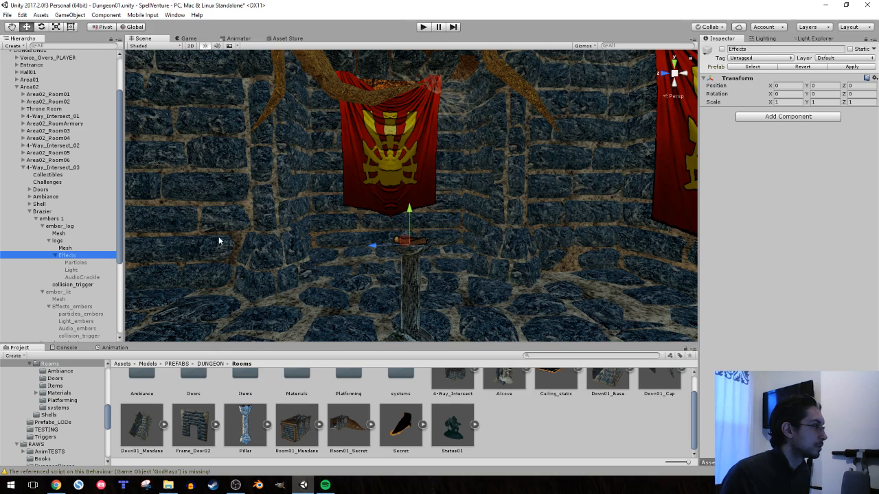
pyautogui.click(723, 50)
pyautogui.moveTo(430, 172); pyautogui.dragTo(440, 180, button='right')
pyautogui.press('w')
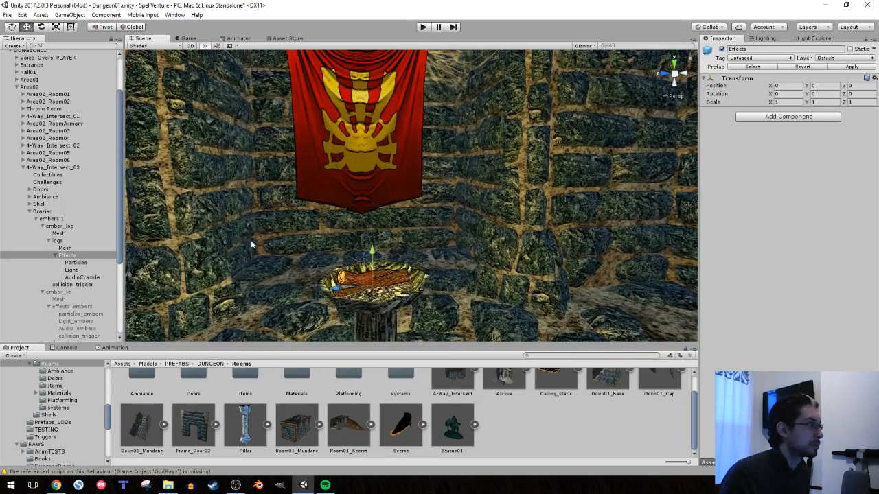
# Change the orange Start Color of the brazier's fire Particles to cyan
pyautogui.click(72, 265)
pyautogui.moveTo(313, 221); pyautogui.dragTo(302, 226, button='right')
pyautogui.press('s')
pyautogui.press('q')
pyautogui.click(762, 223)
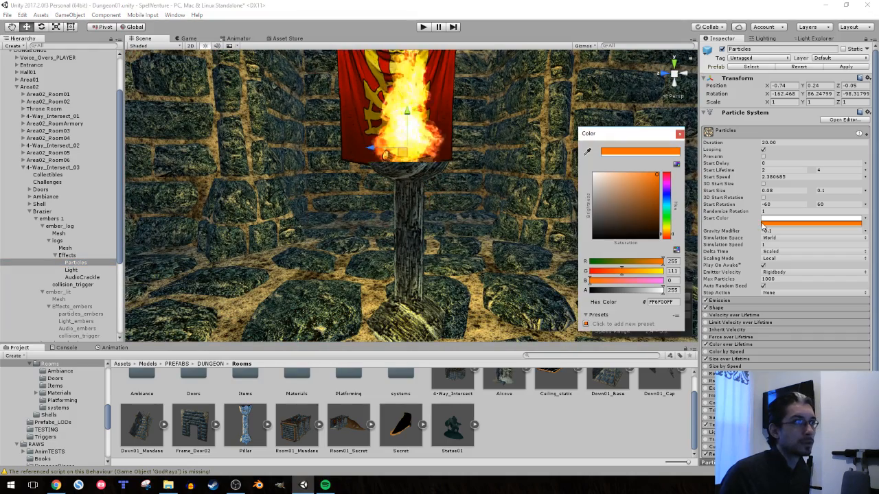
pyautogui.click(665, 212)
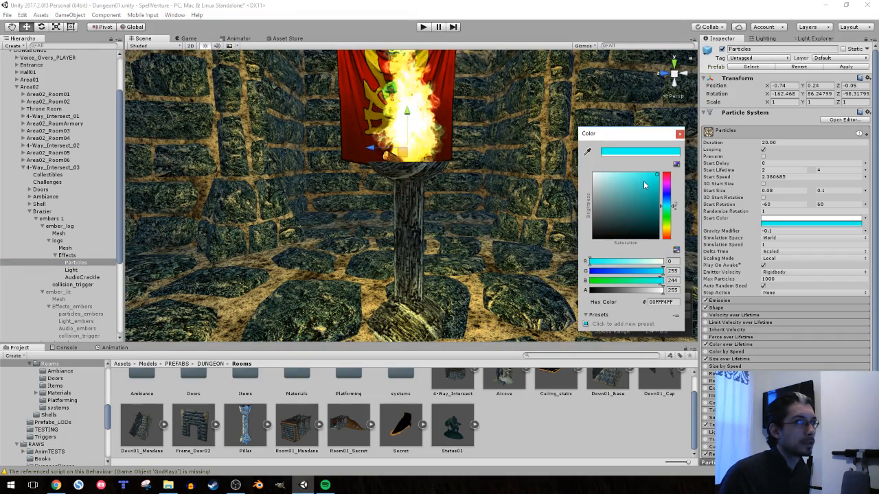
pyautogui.click(679, 134)
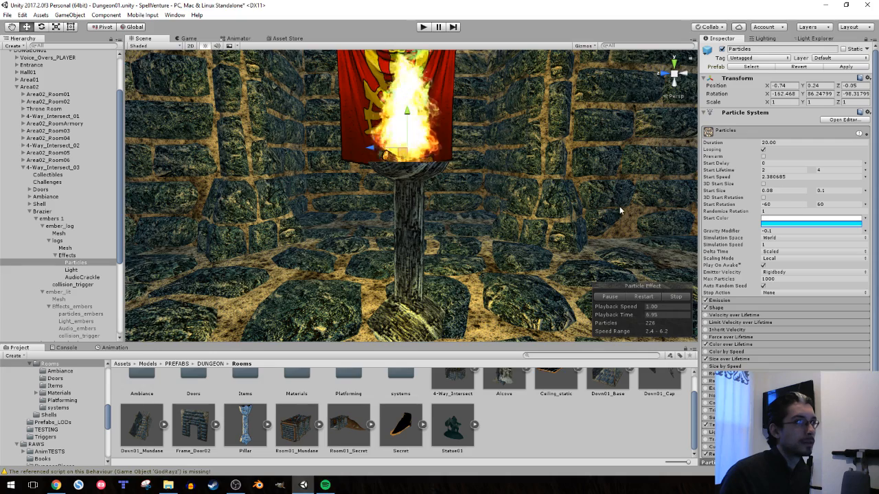
# Set the white Start Color of the brazier's fire Particles to light cyan (7CFFFA)
pyautogui.press('f')
pyautogui.click(787, 220)
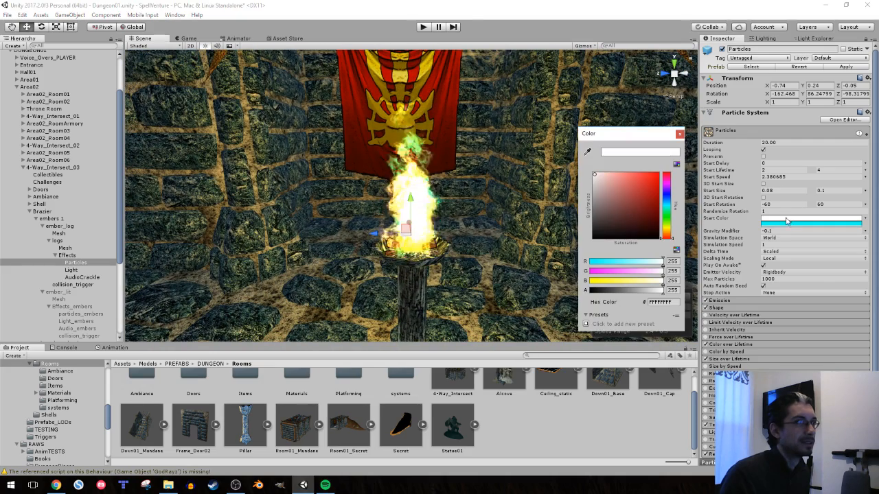
pyautogui.click(665, 208)
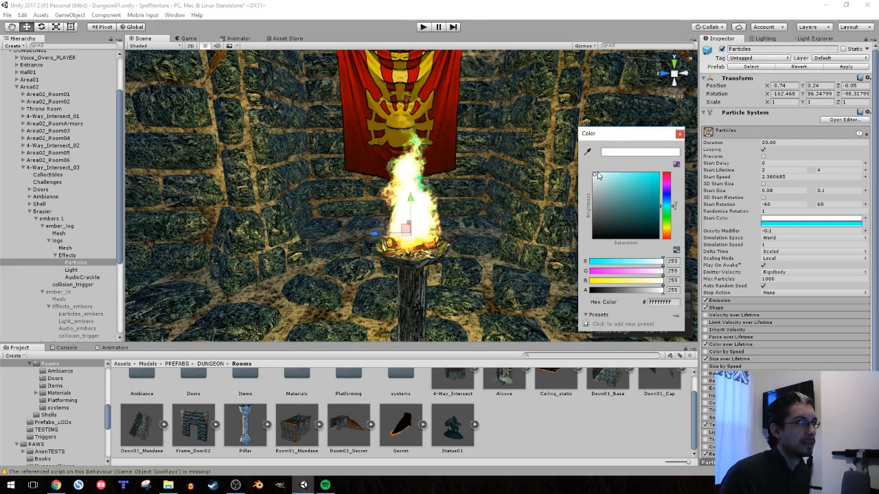
pyautogui.moveTo(603, 176); pyautogui.dragTo(627, 178)
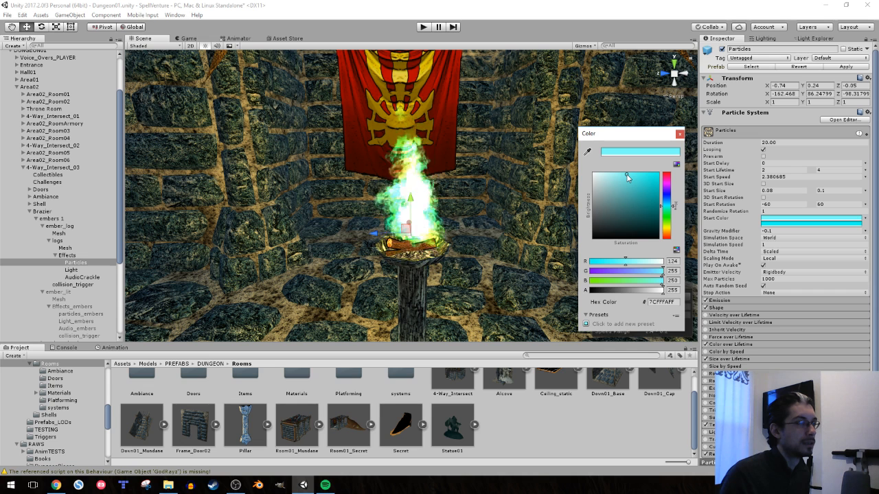
pyautogui.click(679, 133)
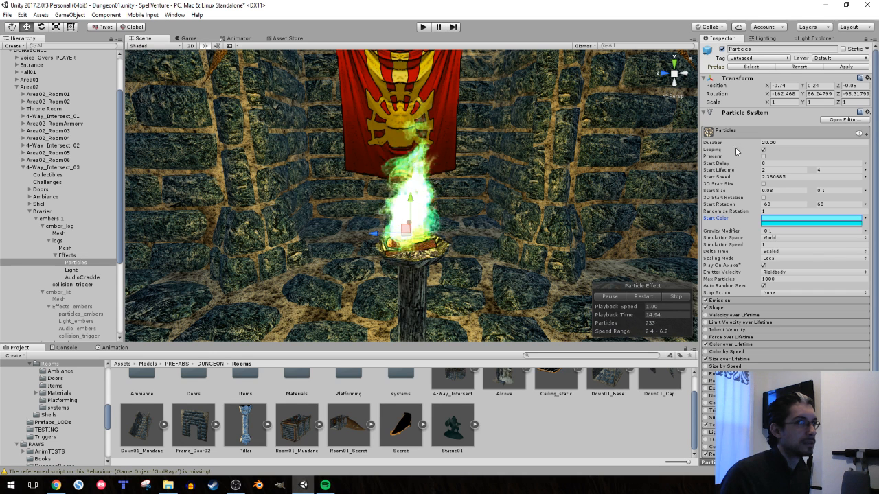
# Change the color of the brazier's Light under the logs' Effects group to yellow-green (9CFF00)
pyautogui.click(71, 269)
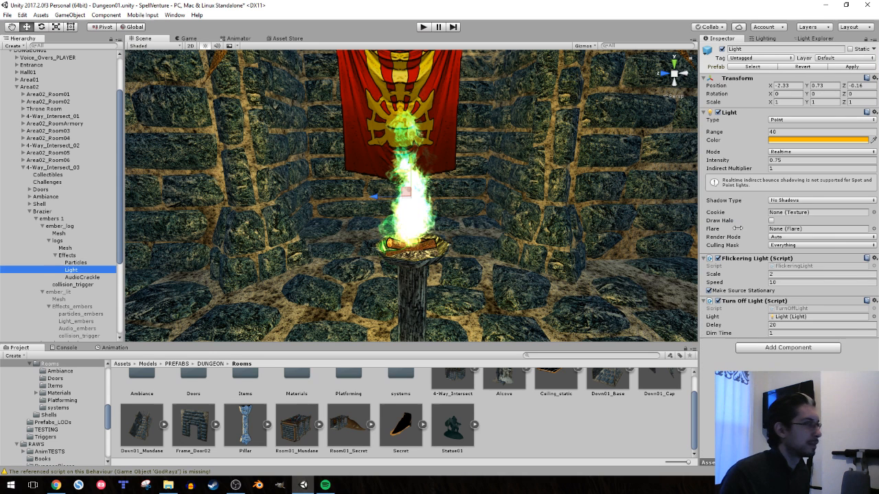
pyautogui.click(800, 141)
pyautogui.click(666, 208)
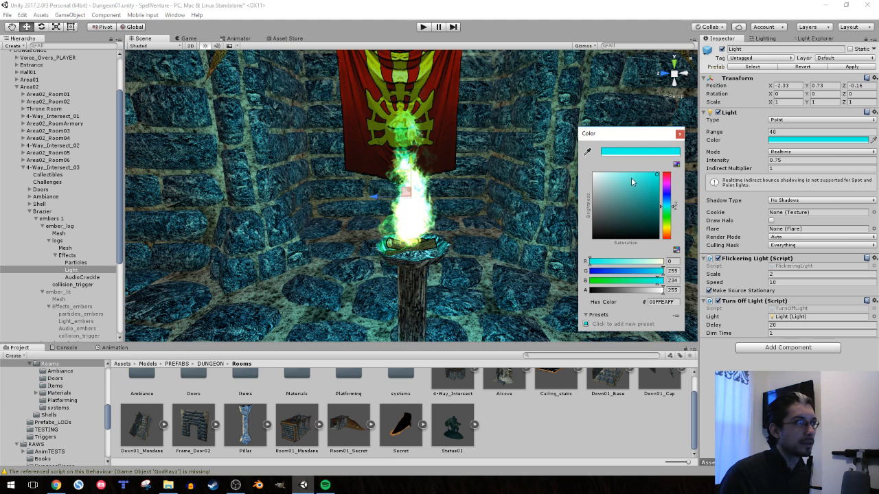
pyautogui.moveTo(633, 182); pyautogui.dragTo(622, 176)
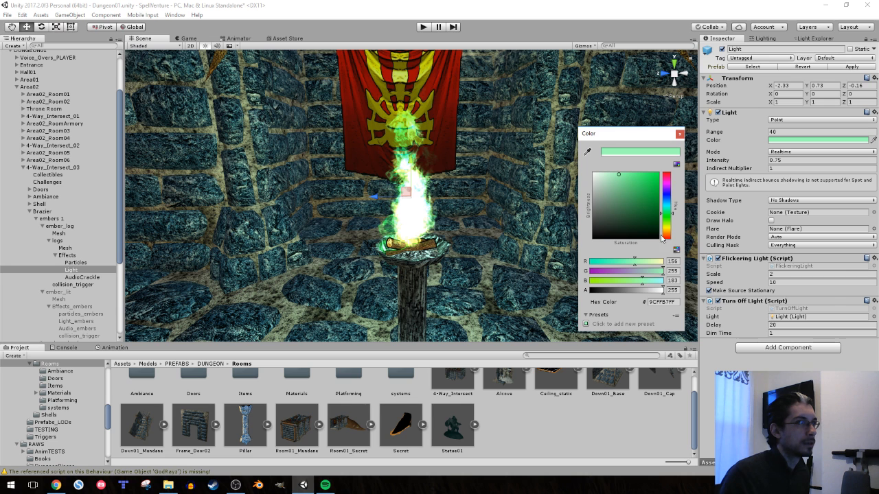
pyautogui.moveTo(627, 284); pyautogui.dragTo(574, 285)
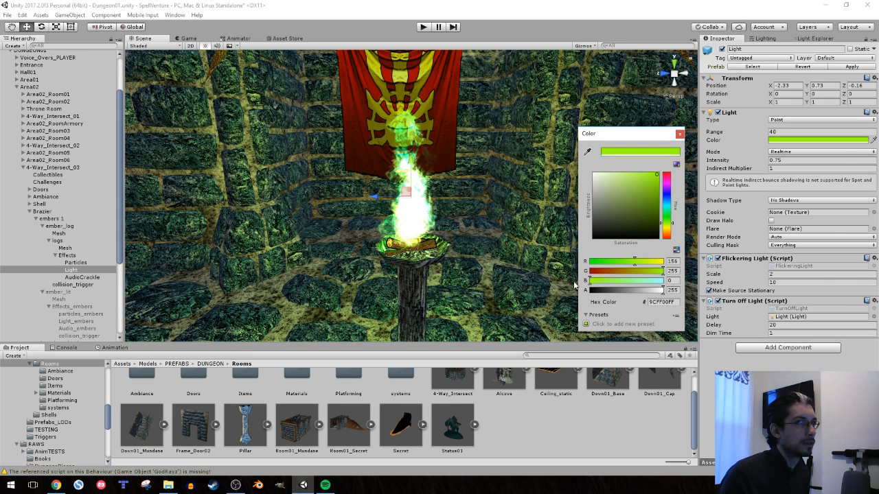
pyautogui.click(679, 136)
pyautogui.moveTo(449, 232)
pyautogui.mouseDown(button='right')
pyautogui.moveTo(447, 218)
pyautogui.moveTo(445, 231)
pyautogui.mouseUp(button='right')
pyautogui.press('s')
pyautogui.press('w')
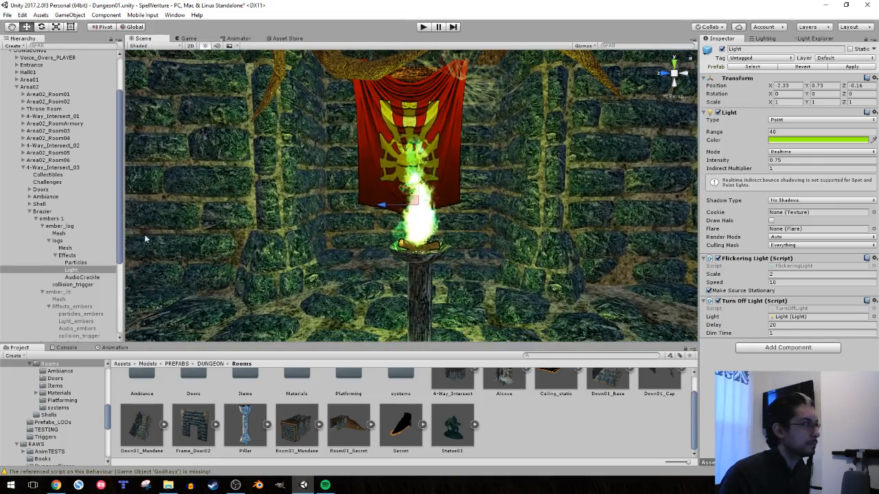
# Deactivate the Effects object under the brazier's logs and collapse its group in the hierarchy
pyautogui.click(67, 256)
pyautogui.click(722, 50)
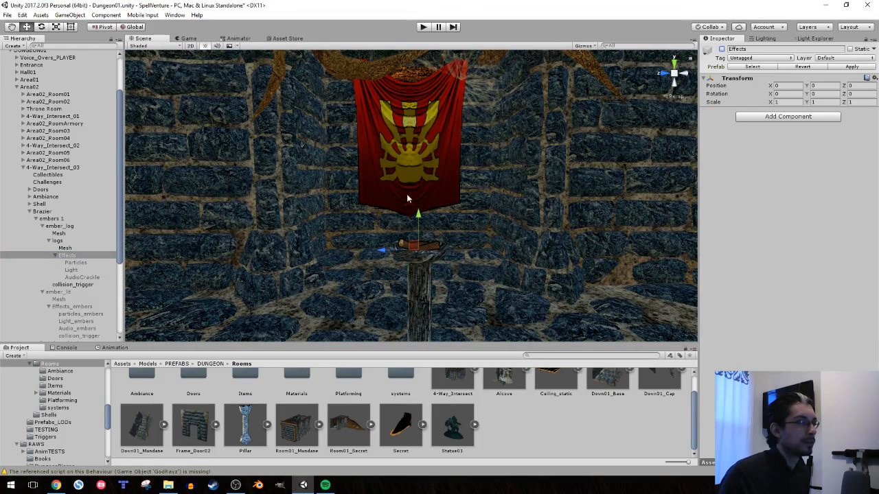
pyautogui.moveTo(407, 200); pyautogui.dragTo(247, 236, button='right')
pyautogui.click(55, 256)
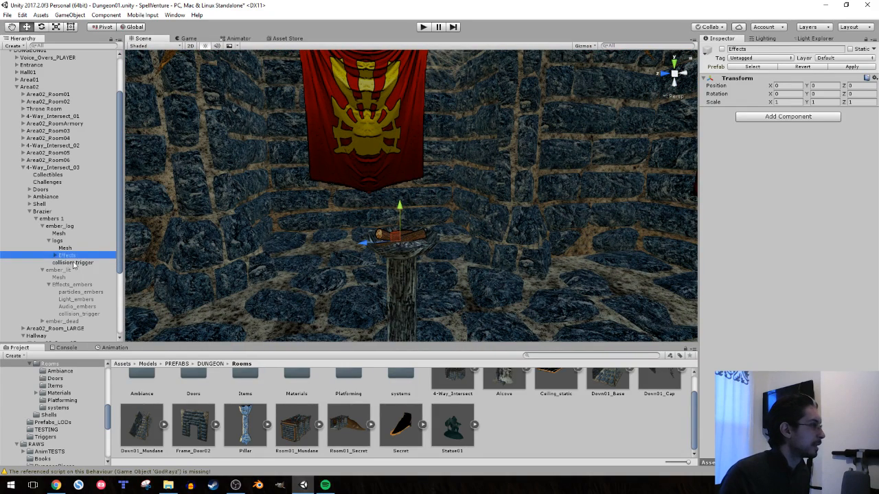
# Inspect the On Off Switch scripts on the collision_trigger under the brazier's ember_log group
pyautogui.click(73, 263)
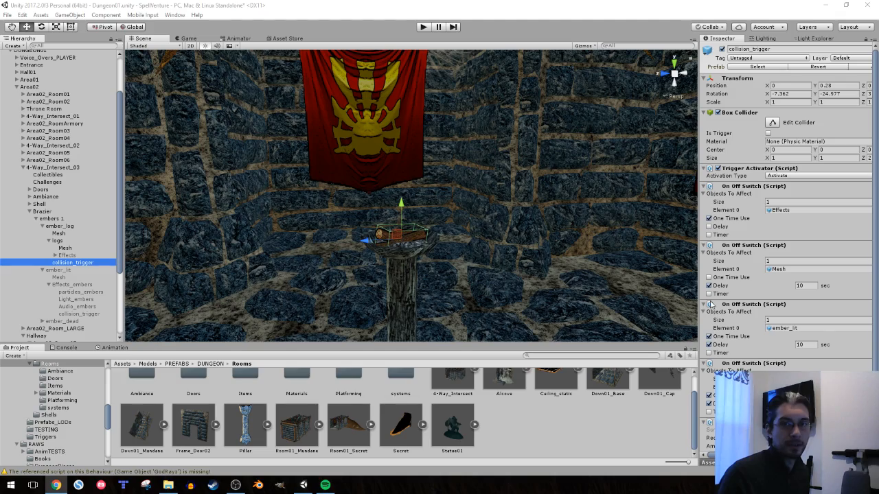
pyautogui.keyDown('alt'); pyautogui.moveTo(320, 218); pyautogui.dragTo(346, 183); pyautogui.keyUp('alt')
pyautogui.moveTo(360, 177); pyautogui.dragTo(360, 177, button='right')
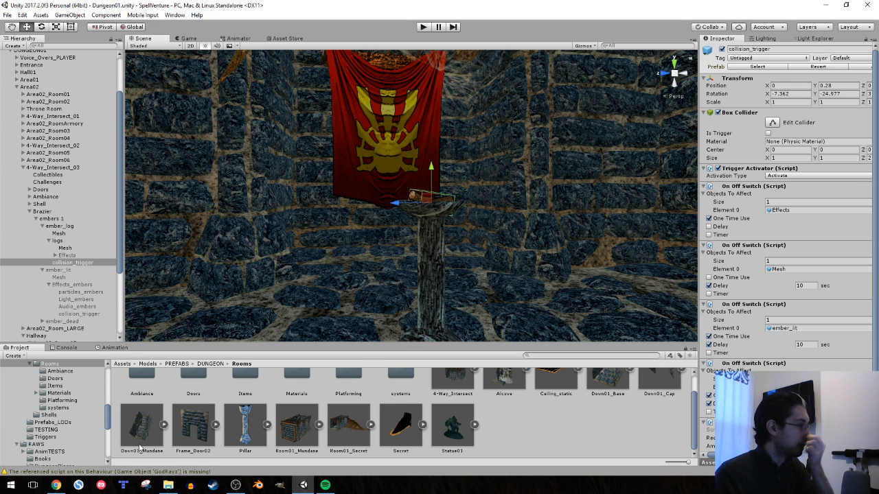
pyautogui.click(66, 347)
pyautogui.click(17, 348)
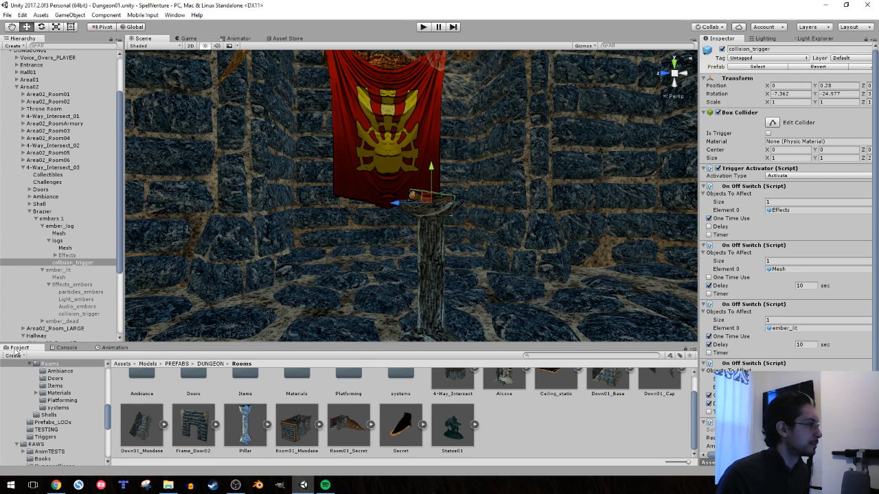
# Collapse the brazier's embers 1 group and open the Spells folder inside Prefabs
pyautogui.click(37, 219)
pyautogui.moveTo(325, 225); pyautogui.dragTo(355, 227, button='right')
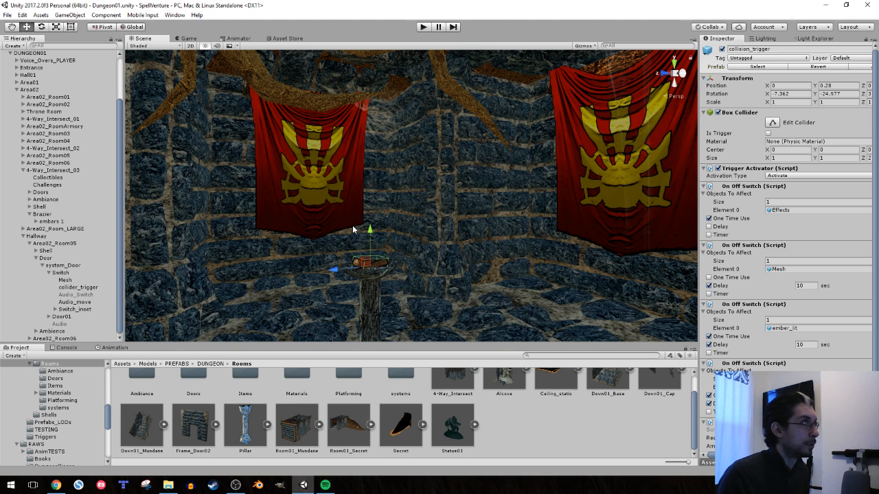
pyautogui.scroll(-5, 37, 408)
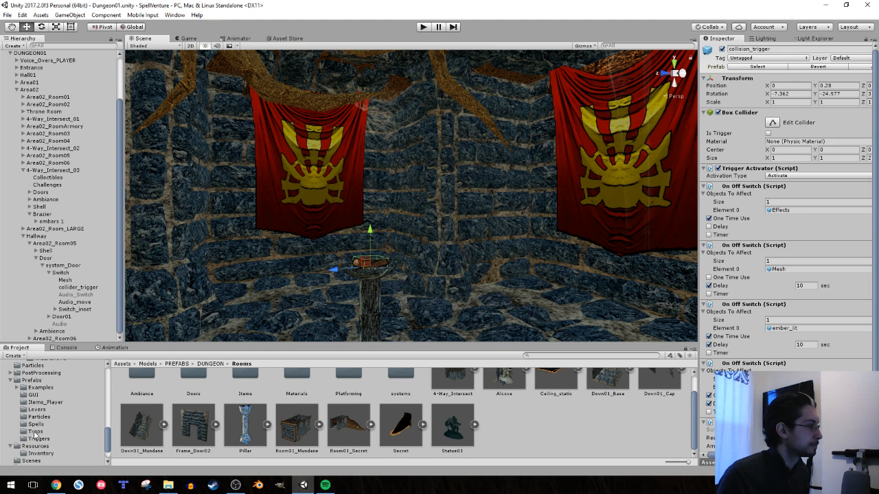
pyautogui.click(36, 425)
pyautogui.moveTo(581, 400); pyautogui.dragTo(520, 290)
pyautogui.click(23, 55)
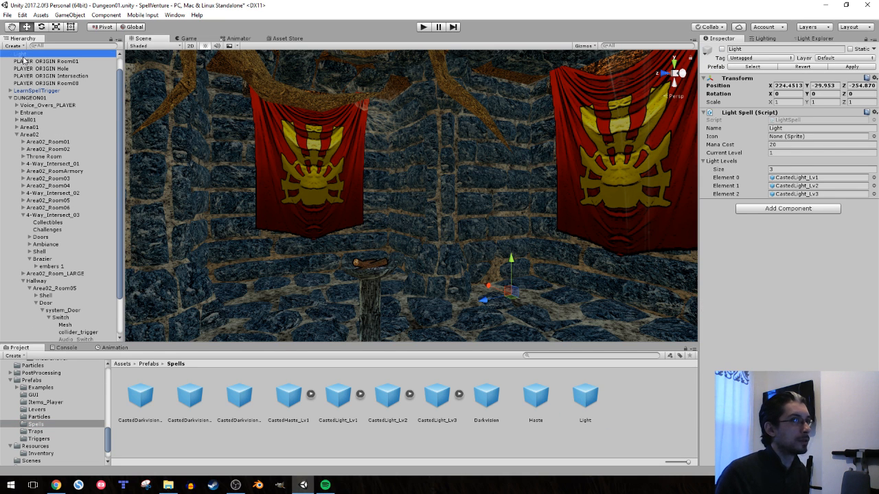
pyautogui.press('Delete')
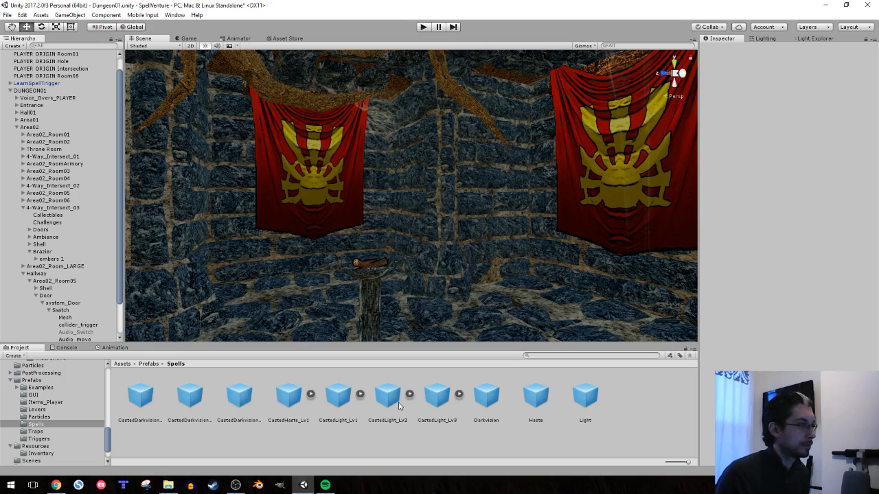
# Place the CastedLight_Lv1 prefab in the 4-Way_Intersect_03 room and move it to the brazier, at about X 221.66, Z -248.11
pyautogui.moveTo(343, 403); pyautogui.dragTo(406, 213)
pyautogui.moveTo(397, 243); pyautogui.dragTo(417, 257)
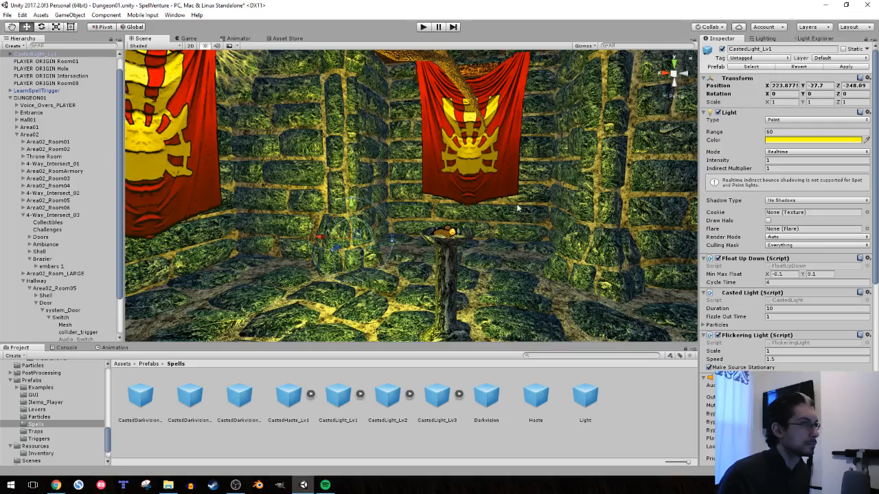
pyautogui.keyDown('alt'); pyautogui.moveTo(519, 208); pyautogui.dragTo(423, 272); pyautogui.keyUp('alt')
pyautogui.moveTo(368, 217)
pyautogui.mouseDown()
pyautogui.moveTo(515, 248)
pyautogui.moveTo(269, 182)
pyautogui.moveTo(365, 219)
pyautogui.mouseUp()
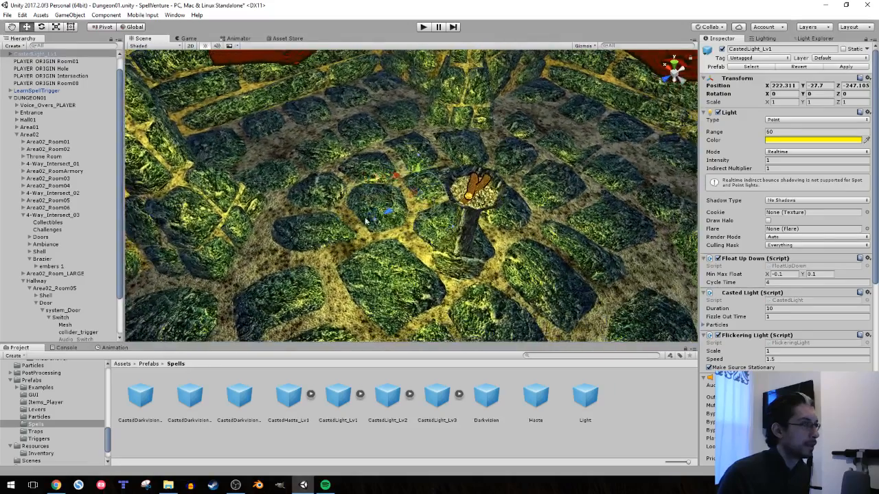
pyautogui.moveTo(396, 181); pyautogui.dragTo(545, 183)
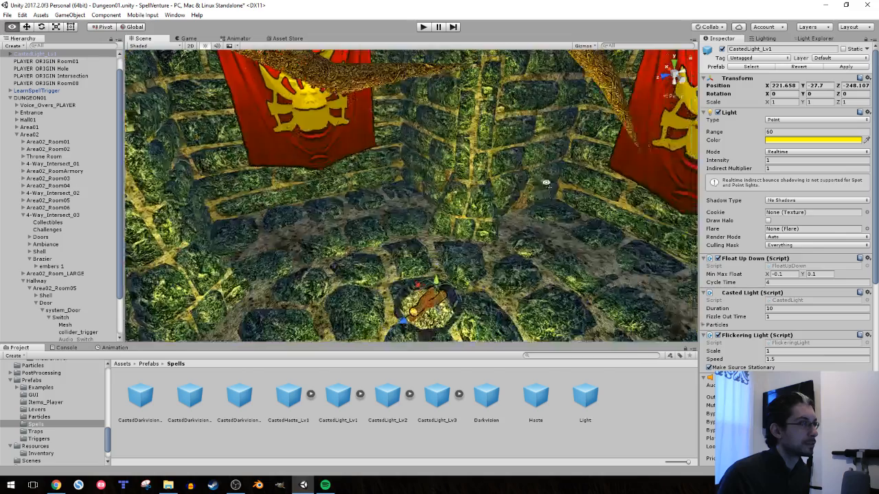
# Shift CastedLight_Lv1 along Z to about -247.89 and raise it above the brazier's logs to about Y -27.23
pyautogui.scroll(-15, 484, 183)
pyautogui.keyDown('alt'); pyautogui.moveTo(485, 183); pyautogui.dragTo(473, 184); pyautogui.keyUp('alt')
pyautogui.scroll(15, 473, 185)
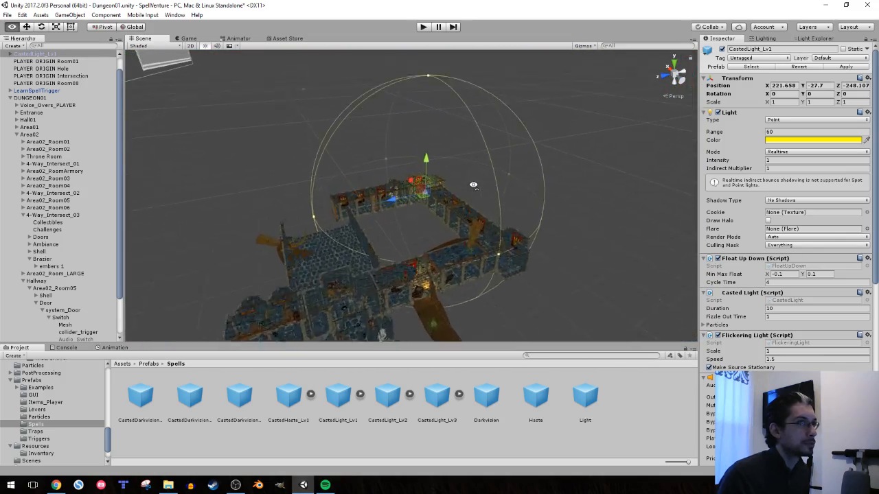
pyautogui.scroll(5, 460, 184)
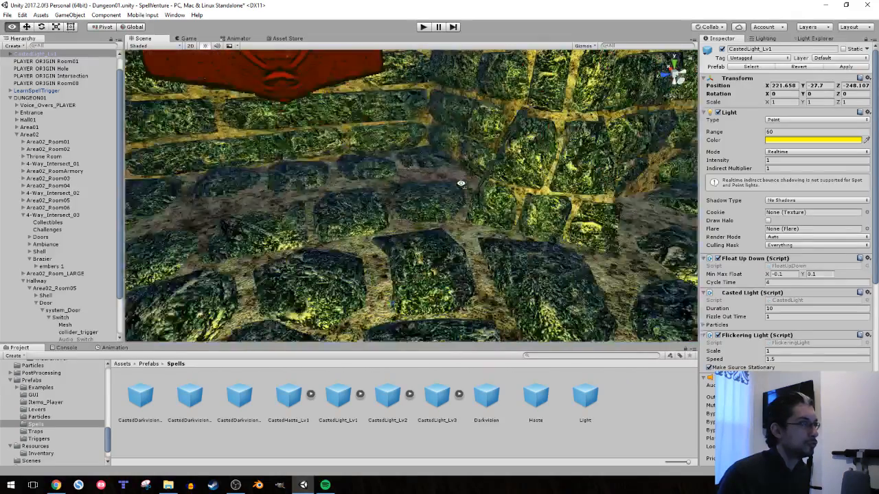
pyautogui.scroll(-2, 460, 182)
pyautogui.keyDown('alt'); pyautogui.moveTo(461, 183); pyautogui.dragTo(405, 180); pyautogui.keyUp('alt')
pyautogui.moveTo(354, 239); pyautogui.dragTo(333, 241)
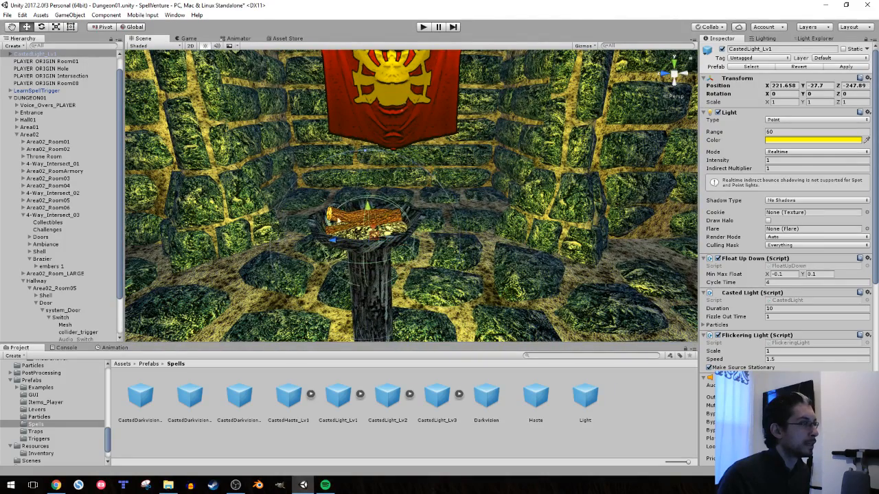
pyautogui.moveTo(367, 206); pyautogui.dragTo(369, 169)
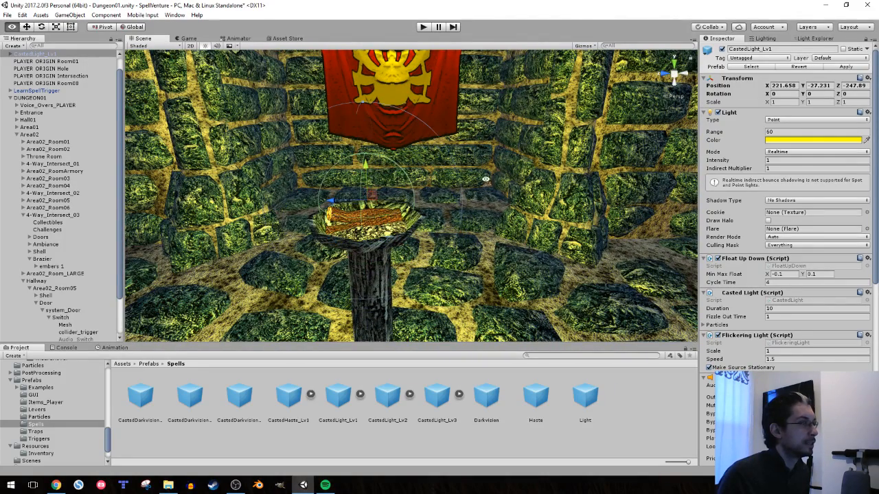
# Center CastedLight_Lv1 over the brazier bowl at about X 221.505, Z -247.882
pyautogui.keyDown('alt'); pyautogui.moveTo(486, 181); pyautogui.dragTo(275, 152); pyautogui.keyUp('alt')
pyautogui.moveTo(429, 230); pyautogui.dragTo(418, 230)
pyautogui.keyDown('alt'); pyautogui.moveTo(290, 227); pyautogui.dragTo(484, 226); pyautogui.keyUp('alt')
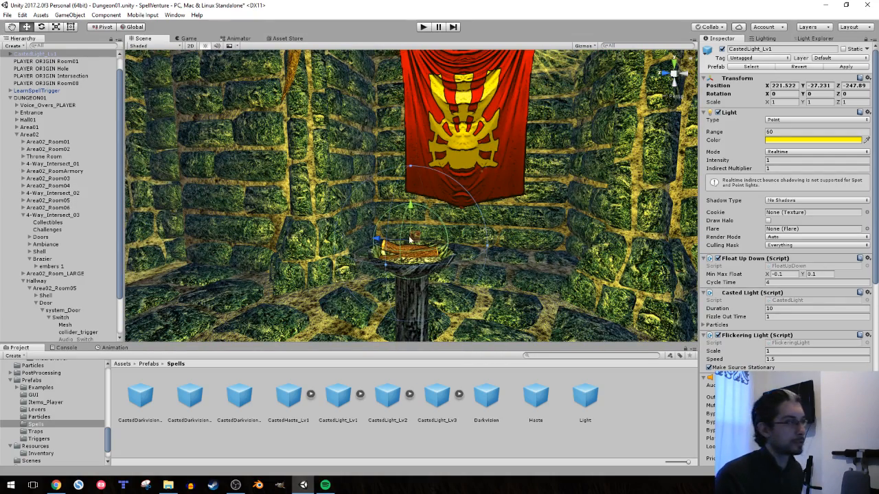
pyautogui.moveTo(376, 225)
pyautogui.keyDown('alt'); pyautogui.mouseDown()
pyautogui.moveTo(422, 232)
pyautogui.moveTo(396, 255)
pyautogui.moveTo(364, 238)
pyautogui.moveTo(370, 230)
pyautogui.mouseUp(); pyautogui.keyUp('alt')
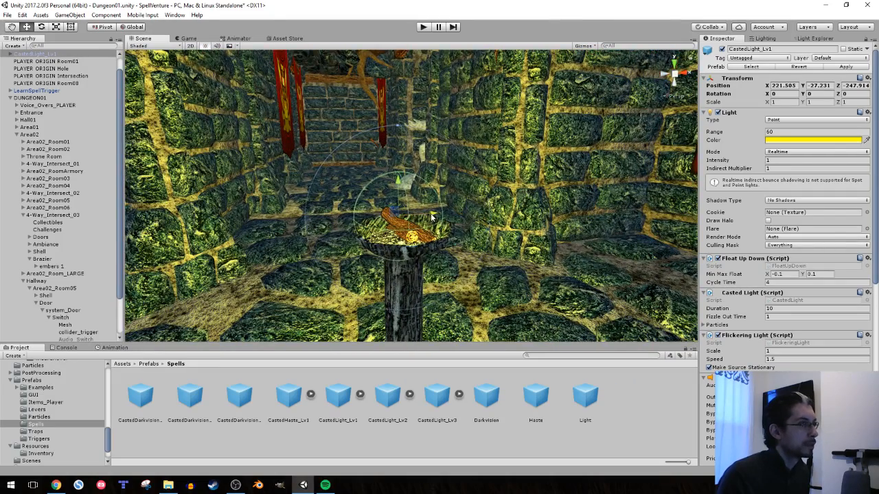
pyautogui.keyDown('alt'); pyautogui.moveTo(432, 217); pyautogui.dragTo(500, 213); pyautogui.keyUp('alt')
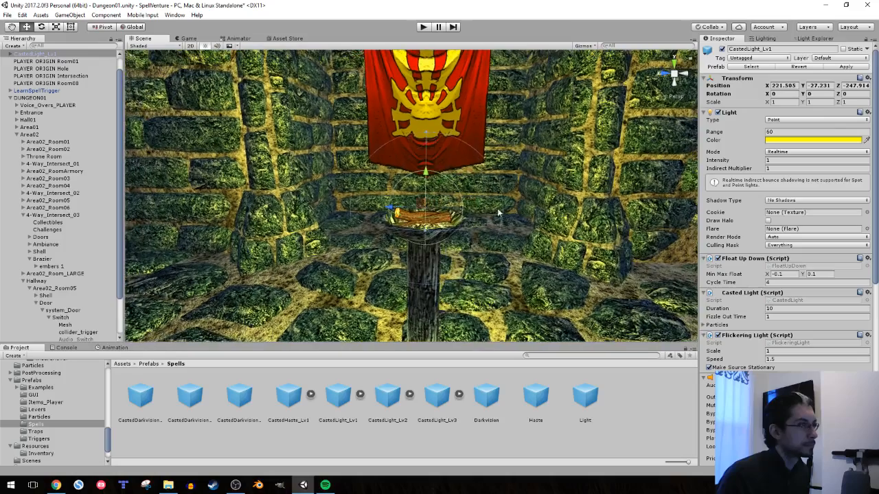
pyautogui.moveTo(394, 208); pyautogui.dragTo(605, 190)
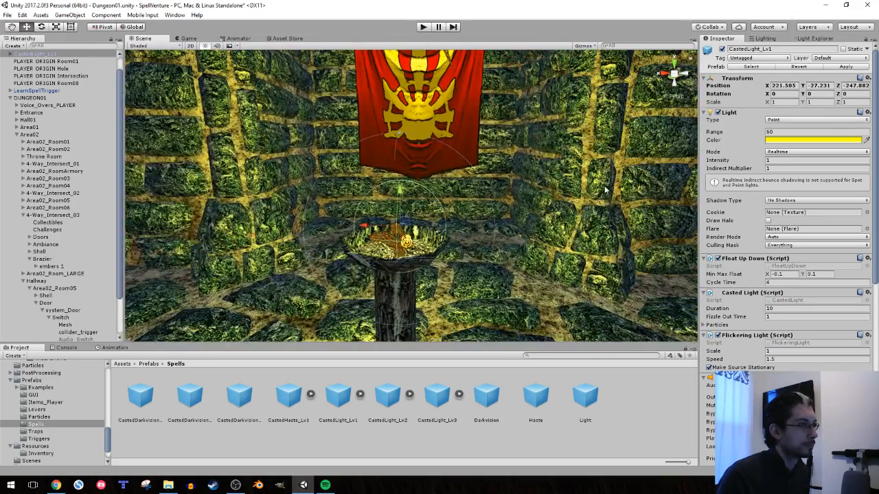
# Inspect the Particle System of CastedLight_Lv1's Constant Particles child and locate its renderer material
pyautogui.click(9, 54)
pyautogui.click(33, 62)
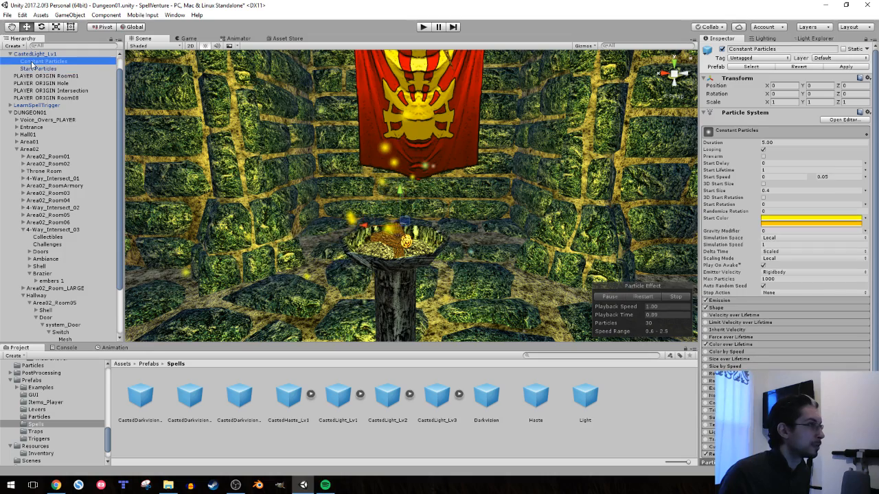
pyautogui.keyDown('alt'); pyautogui.moveTo(336, 141); pyautogui.dragTo(311, 159); pyautogui.keyUp('alt')
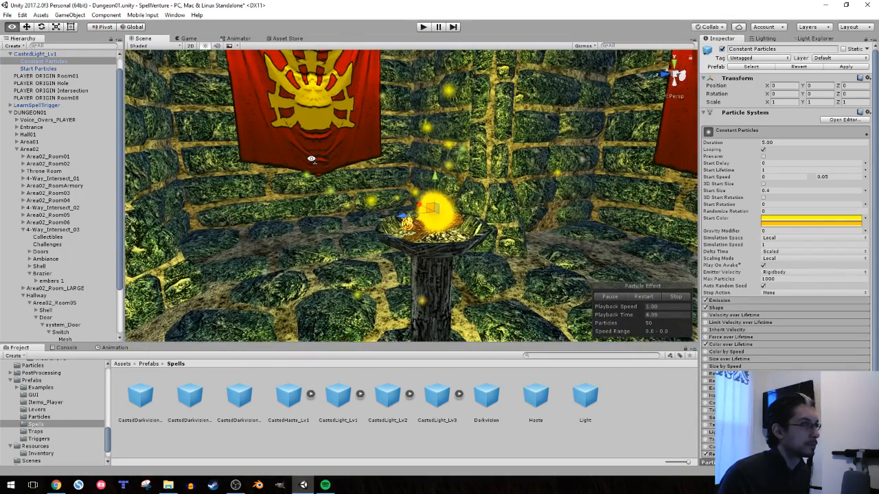
pyautogui.scroll(-2, 783, 206)
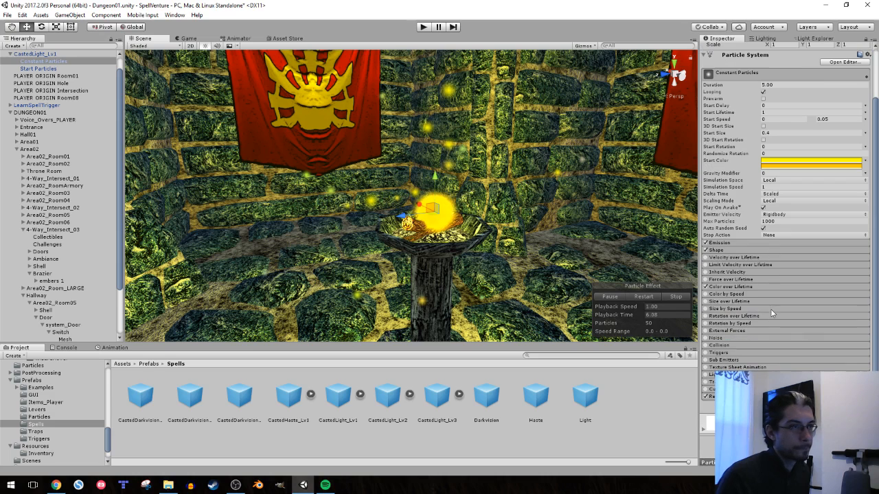
pyautogui.scroll(-3, 783, 206)
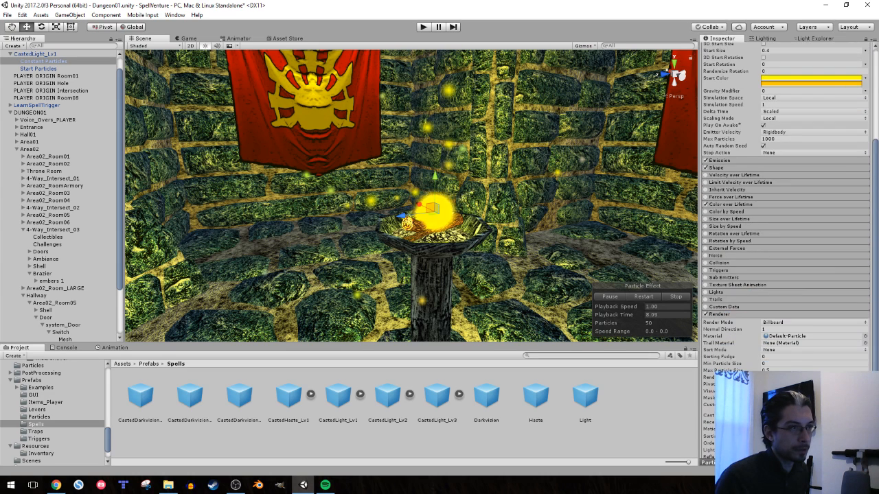
pyautogui.click(782, 337)
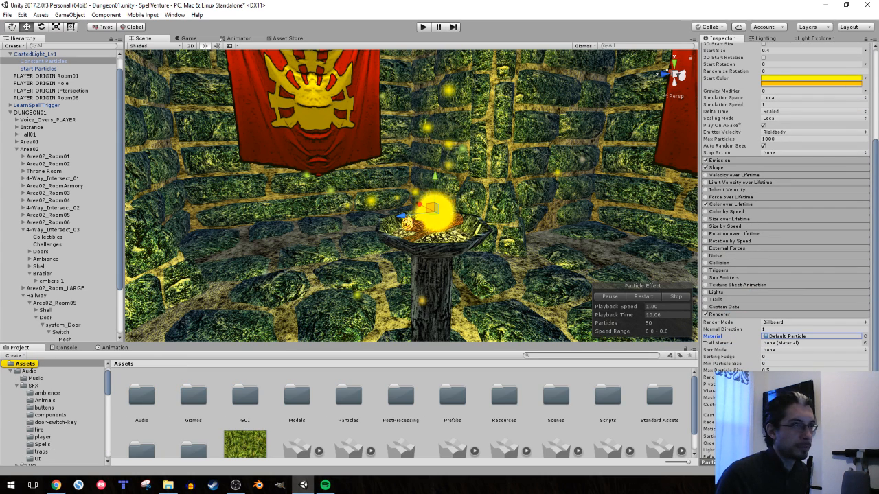
# Try the HasteParticle, LeafA, ImpactSparks and Home_REAL materials on the renderer of Constant Particles
pyautogui.click(865, 337)
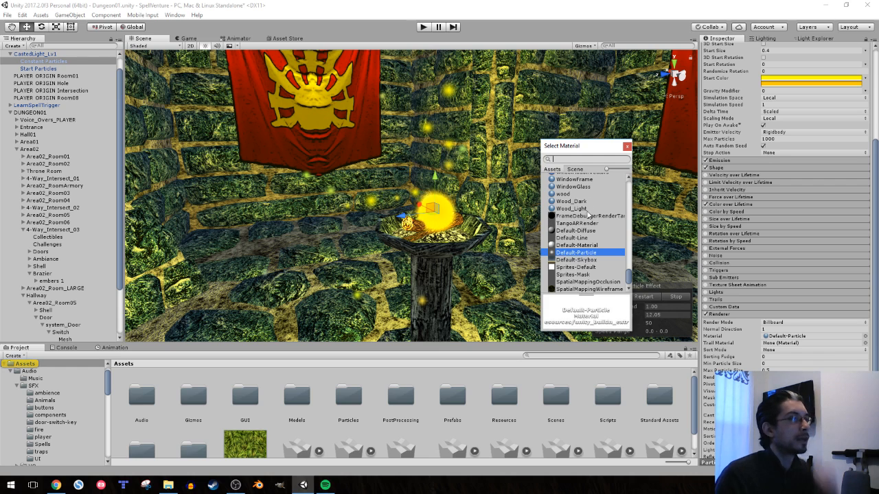
pyautogui.moveTo(627, 202)
pyautogui.mouseDown()
pyautogui.moveTo(627, 263)
pyautogui.moveTo(624, 216)
pyautogui.mouseUp()
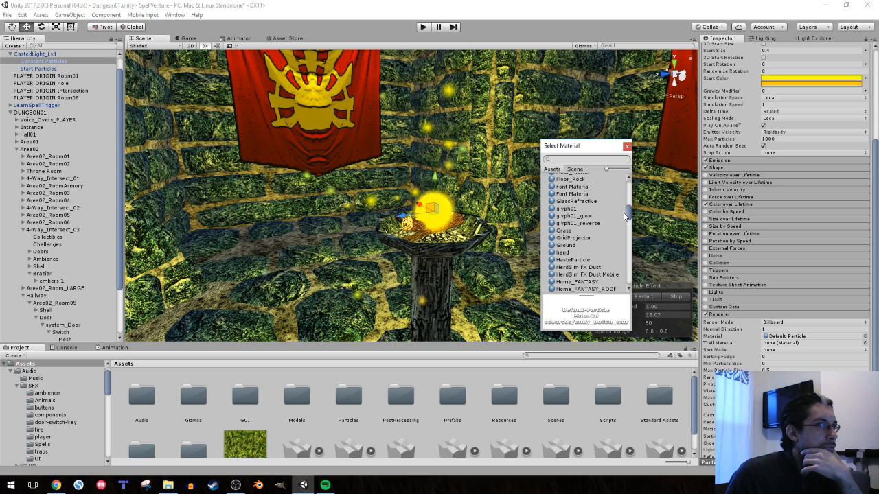
pyautogui.click(586, 260)
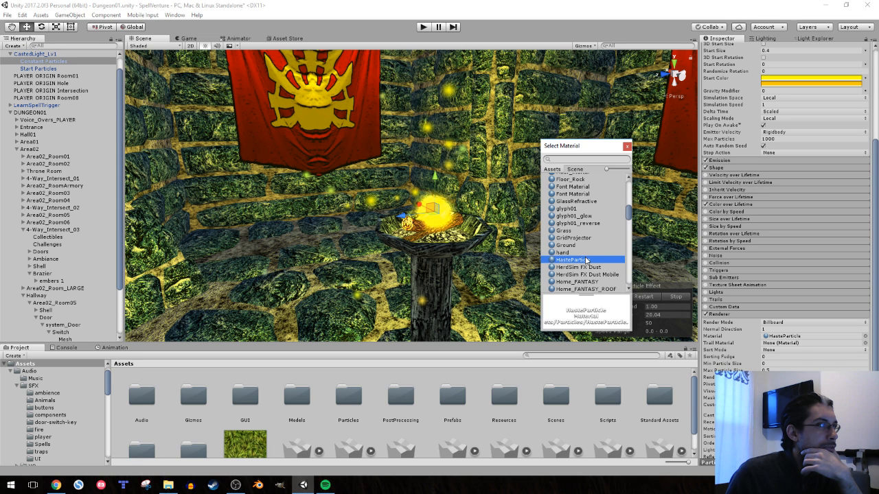
pyautogui.scroll(-3, 591, 252)
pyautogui.click(587, 244)
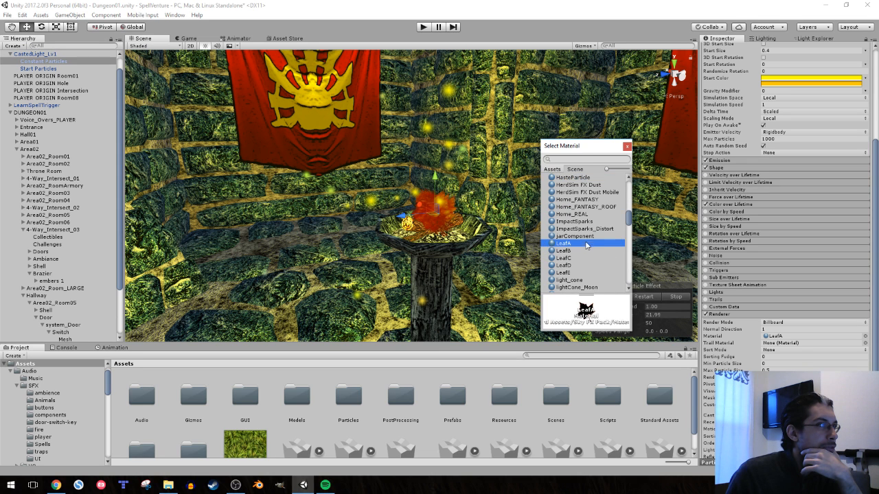
pyautogui.click(587, 235)
pyautogui.click(587, 222)
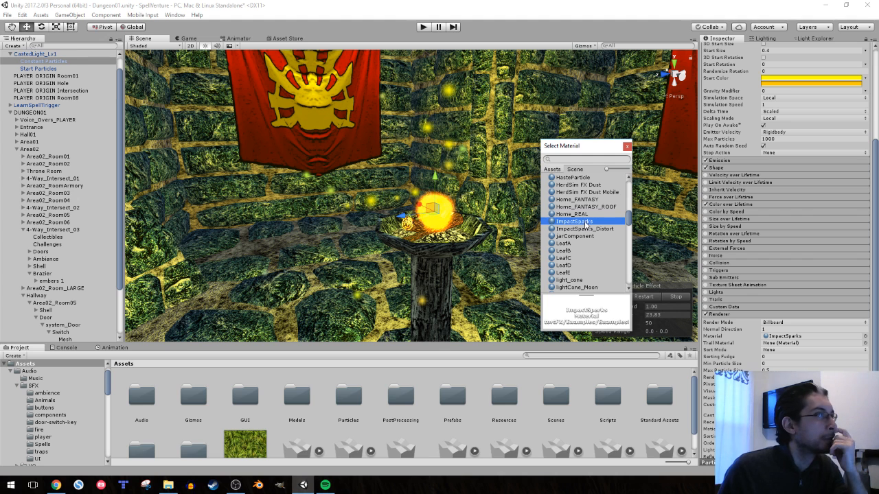
pyautogui.click(589, 229)
pyautogui.click(585, 221)
pyautogui.click(584, 213)
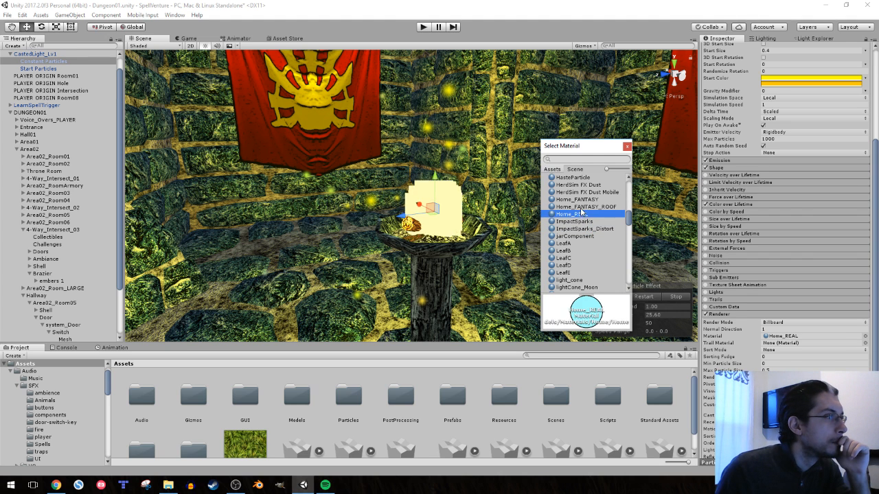
pyautogui.click(583, 206)
# Try the HerdSim FX Dust, GridProjector and Grass materials on the Constant Particles renderer
pyautogui.scroll(3, 600, 227)
pyautogui.click(589, 240)
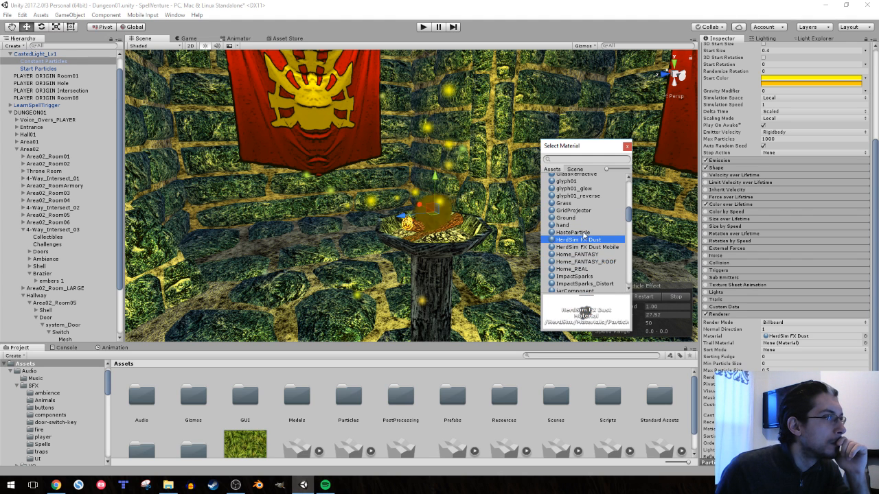
pyautogui.click(586, 233)
pyautogui.click(585, 240)
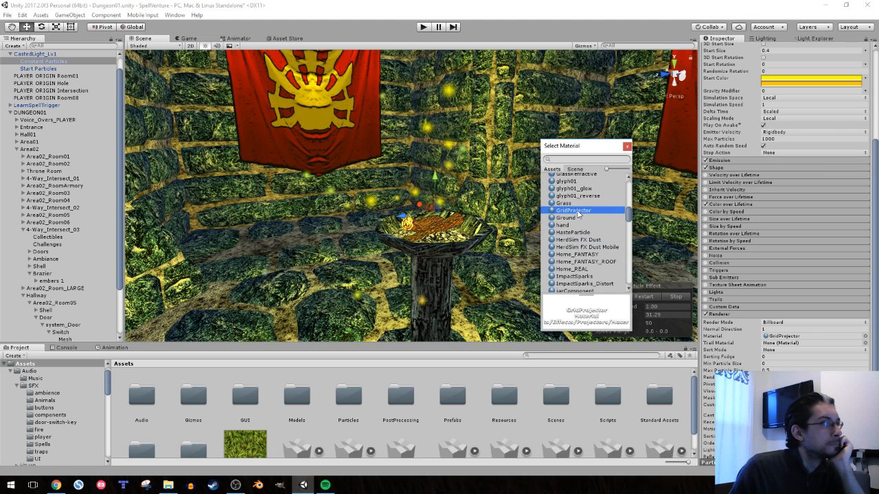
pyautogui.click(575, 204)
pyautogui.scroll(2, 576, 218)
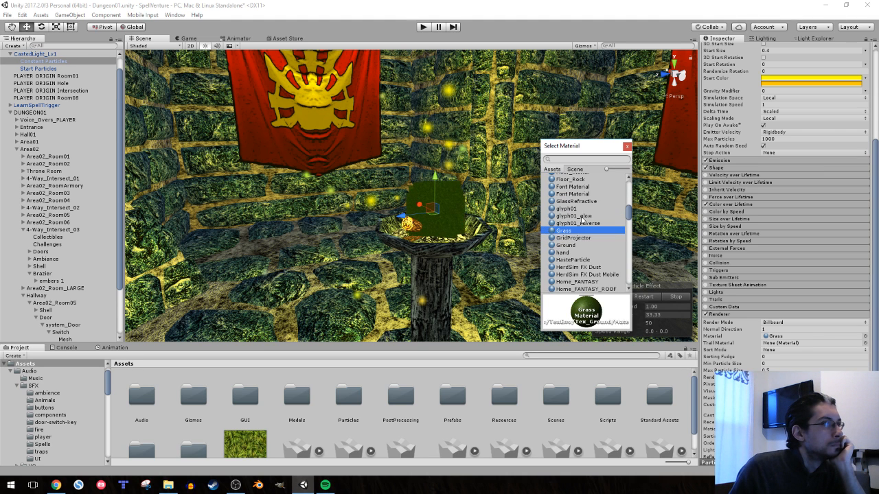
# Try the glyph01_glow, glyph01, GlassRefractive and Font Material materials on the Constant Particles renderer
pyautogui.click(581, 217)
pyautogui.click(584, 225)
pyautogui.click(581, 217)
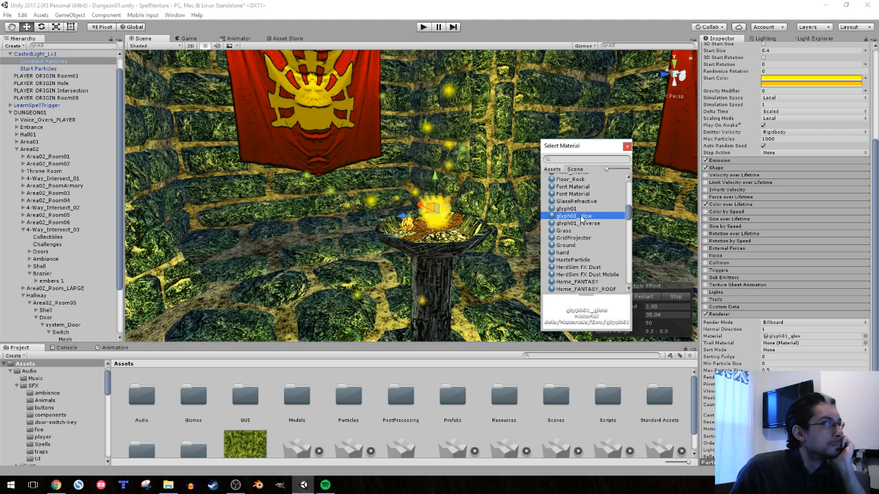
pyautogui.click(576, 209)
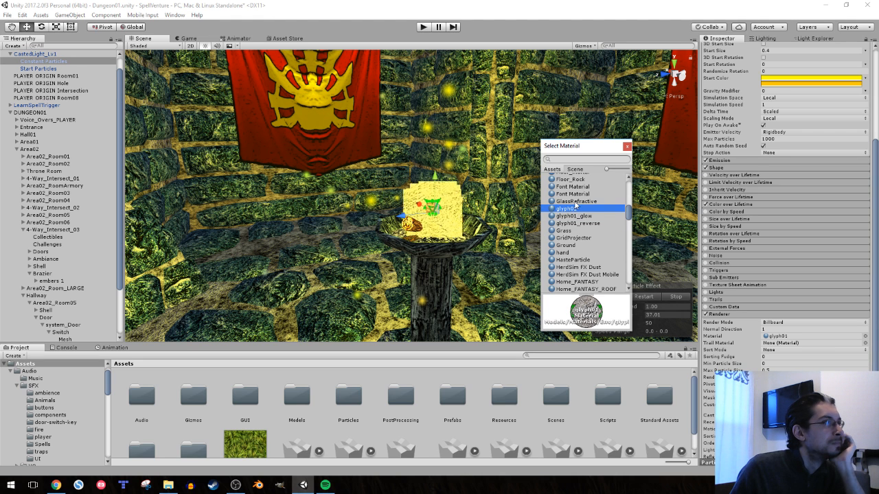
pyautogui.click(576, 202)
pyautogui.scroll(2, 581, 217)
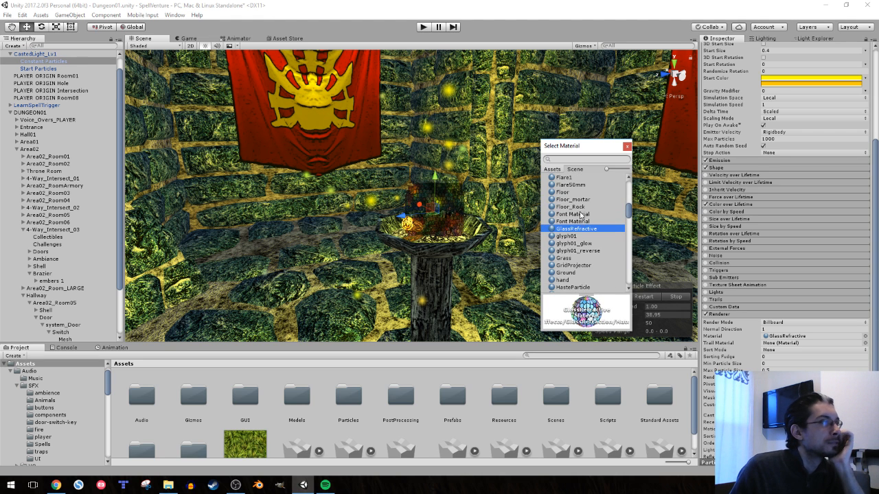
pyautogui.click(574, 199)
pyautogui.click(576, 215)
pyautogui.scroll(5, 581, 227)
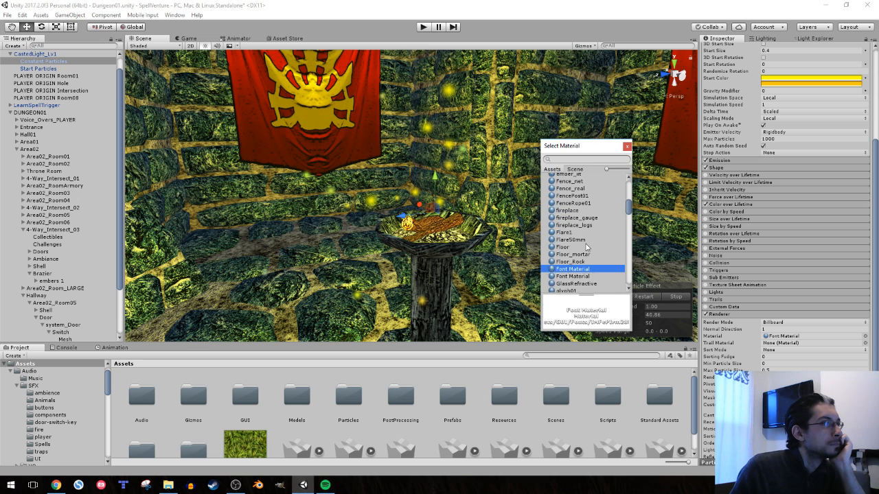
# Try the ember_lit, BlastWave and BlastWaveSparks materials on the Constant Particles renderer
pyautogui.scroll(2, 585, 230)
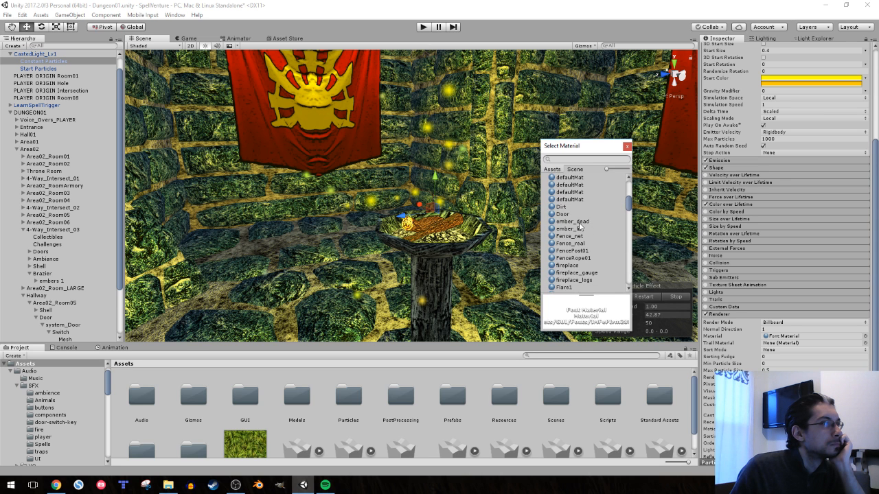
pyautogui.click(581, 221)
pyautogui.click(582, 228)
pyautogui.scroll(2, 583, 231)
pyautogui.scroll(10, 583, 232)
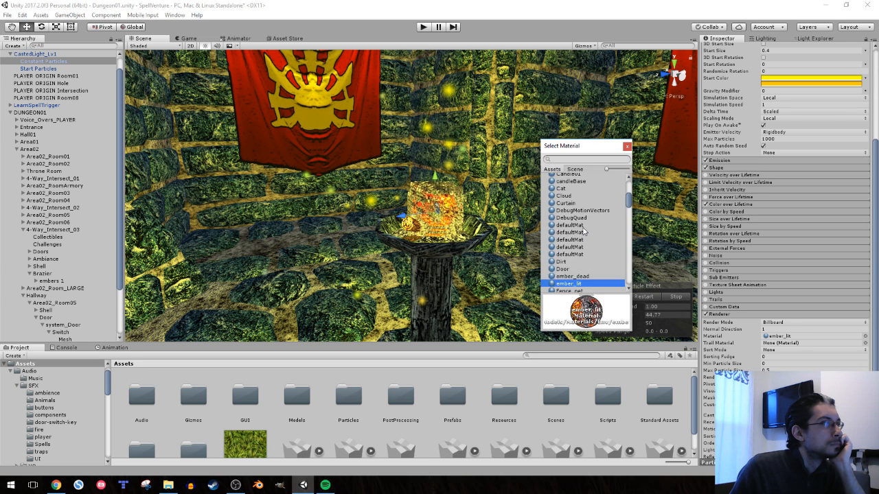
pyautogui.click(576, 243)
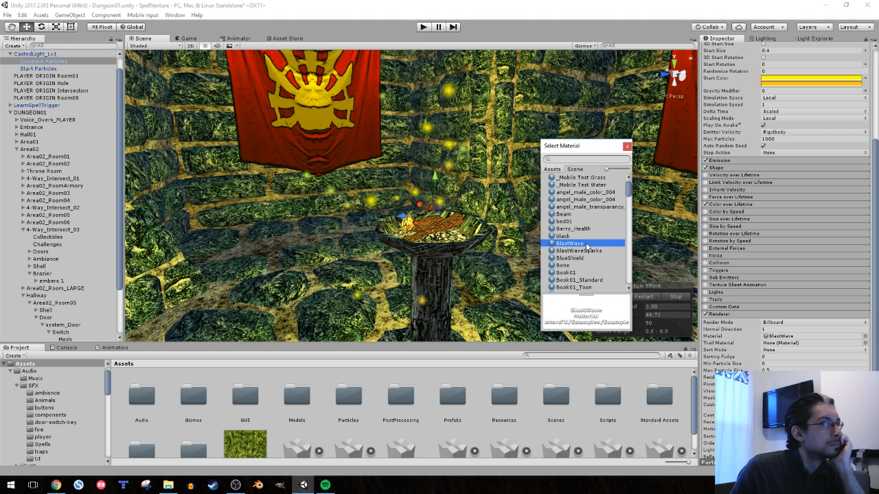
pyautogui.click(588, 252)
pyautogui.scroll(1, 588, 254)
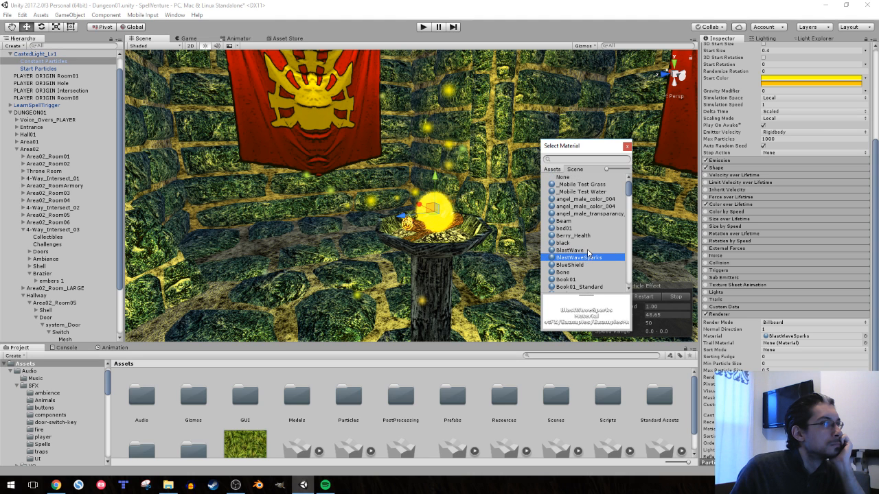
# Try the angel_male_color_004 and Beam materials on Constant Particles, and set its material back to Default-Particle
pyautogui.click(579, 199)
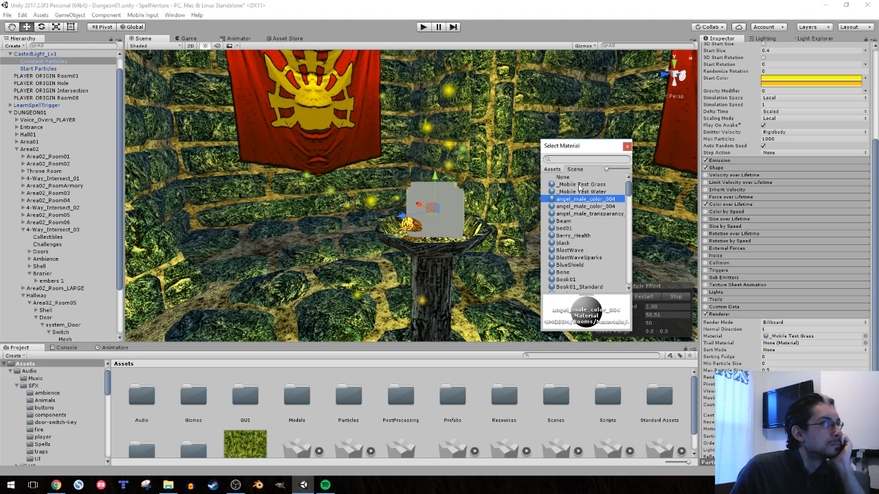
pyautogui.click(582, 206)
pyautogui.click(586, 221)
pyautogui.click(629, 206)
pyautogui.moveTo(631, 210); pyautogui.dragTo(631, 294)
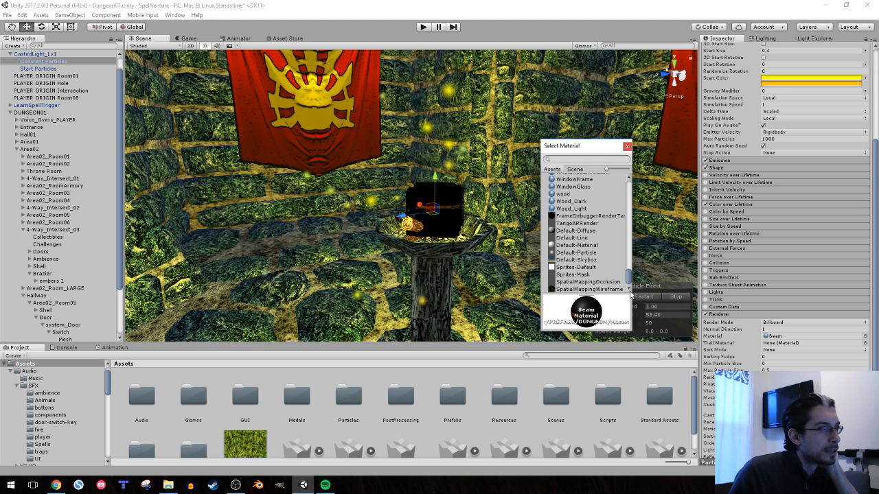
pyautogui.click(573, 253)
pyautogui.click(627, 147)
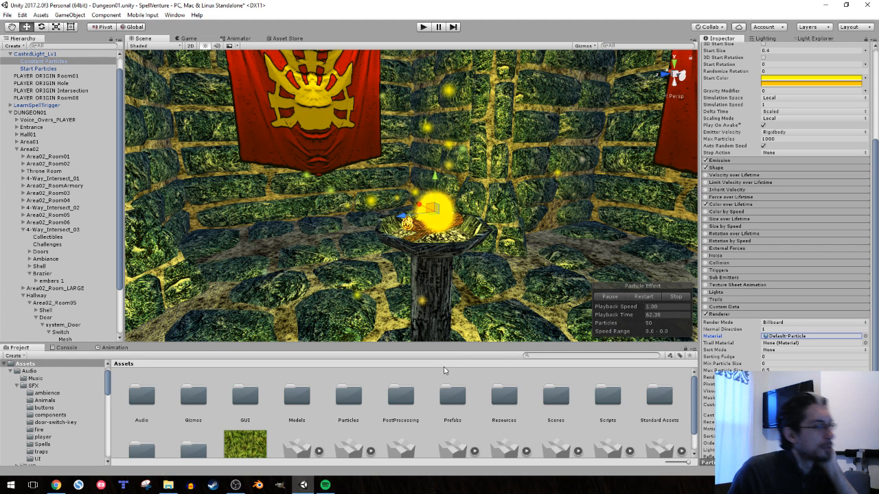
# Browse the project folders to Standard Assets > Sky FX Pack > Materials and look for a suitable particle material such as Shine3
pyautogui.scroll(-10, 31, 424)
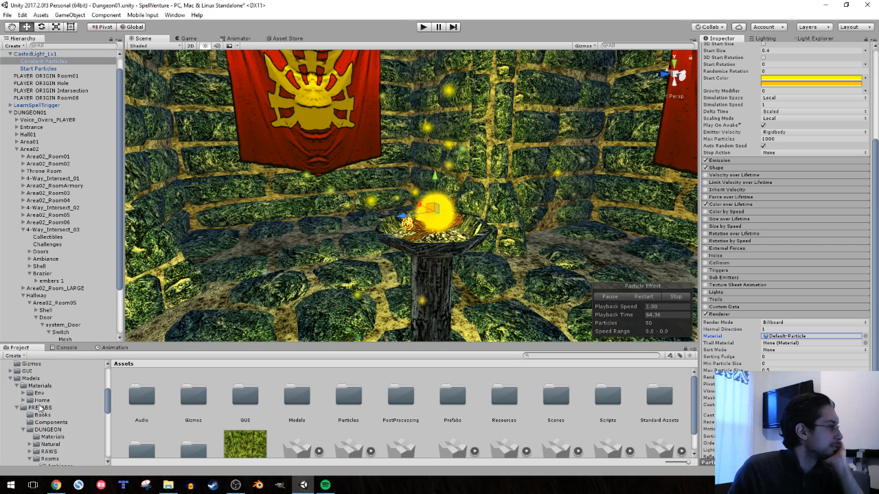
pyautogui.scroll(2, 38, 425)
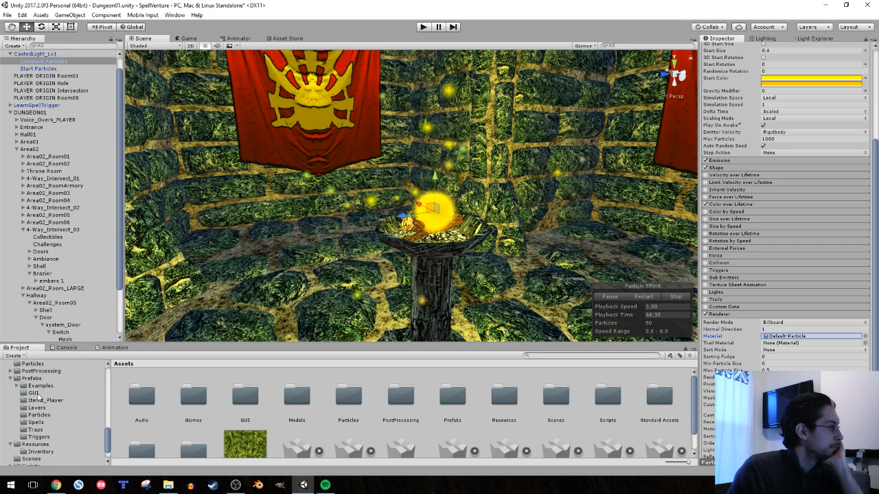
pyautogui.scroll(3, 40, 397)
pyautogui.scroll(3, 49, 429)
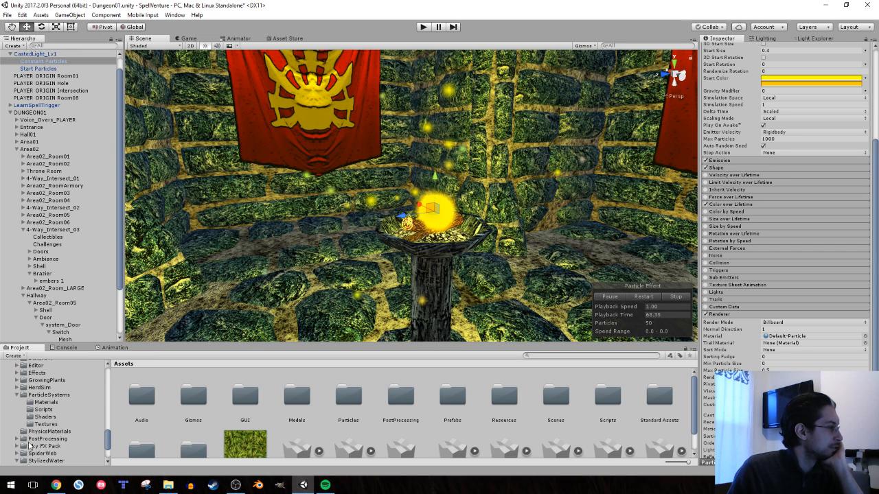
pyautogui.click(29, 446)
pyautogui.click(16, 397)
pyautogui.scroll(-2, 19, 397)
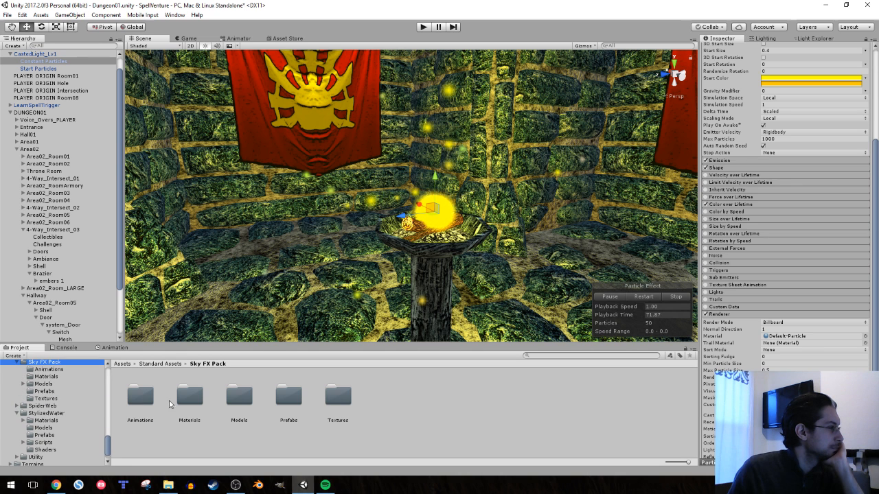
pyautogui.click(293, 400)
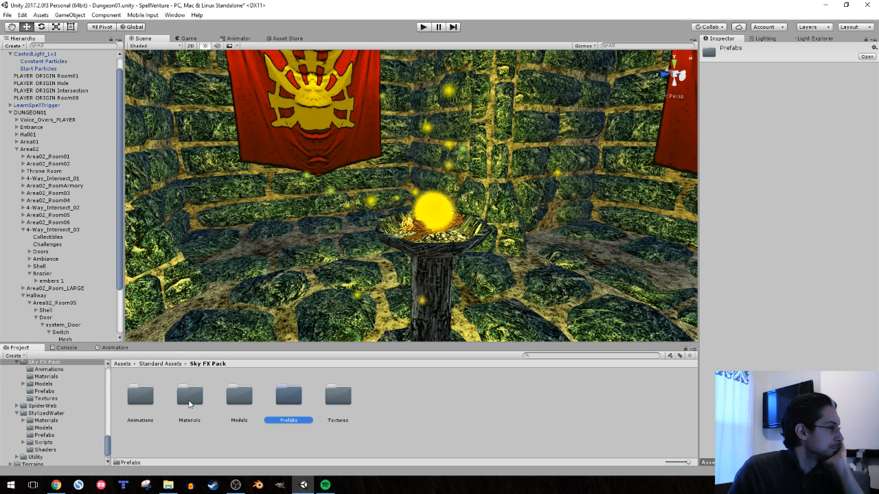
pyautogui.doubleClick(189, 397)
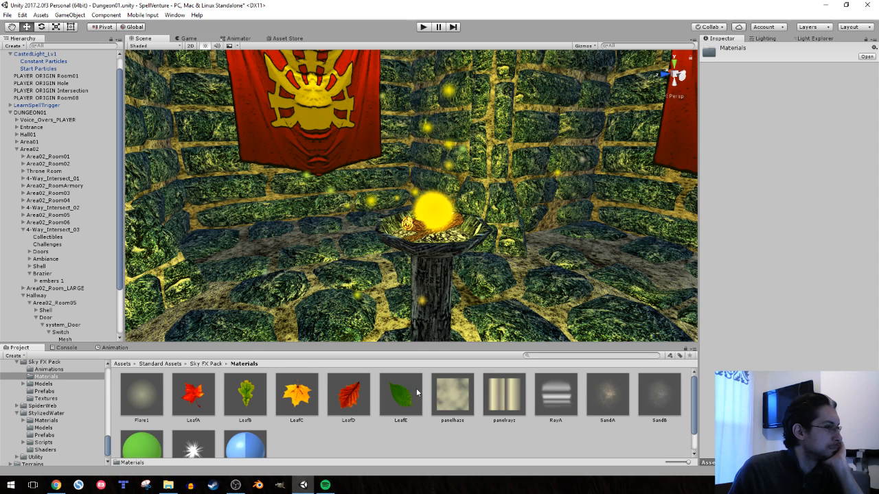
pyautogui.scroll(-1, 343, 409)
pyautogui.click(201, 424)
# Set the renderer material of CastedLight_Lv1's Constant Particles child to Shine3
pyautogui.click(429, 218)
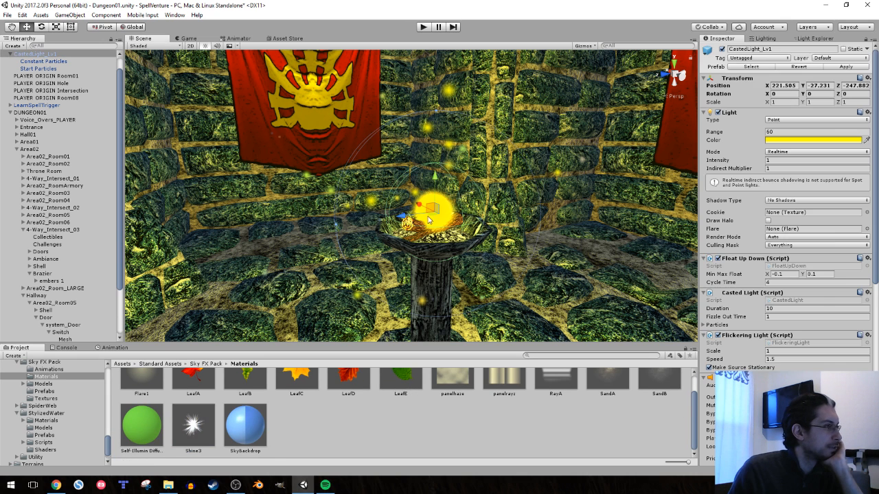
pyautogui.scroll(-3, 752, 269)
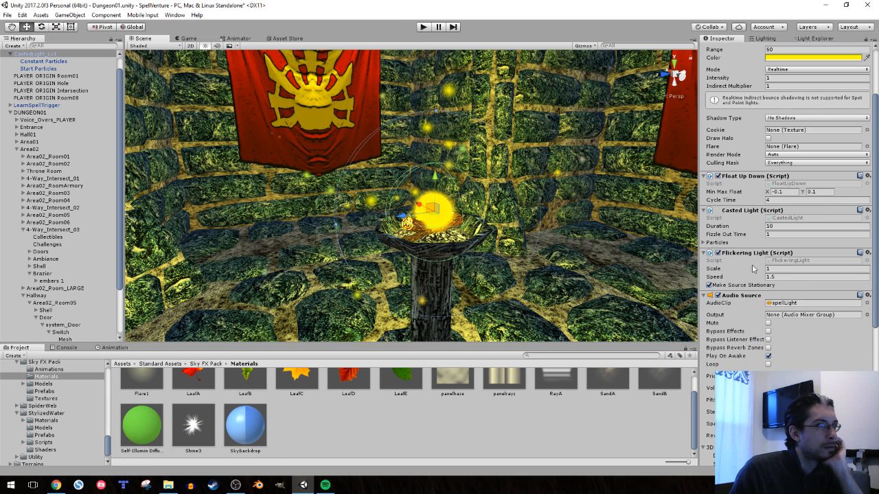
pyautogui.click(39, 69)
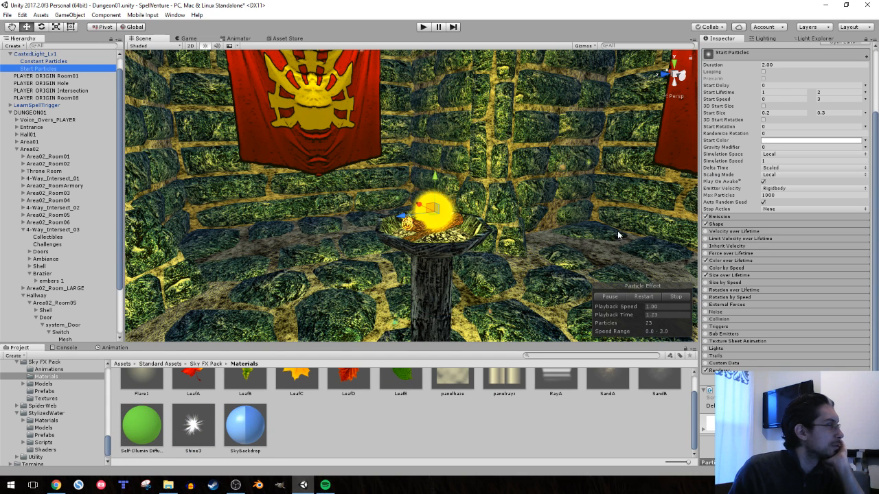
pyautogui.click(27, 61)
pyautogui.scroll(-3, 777, 318)
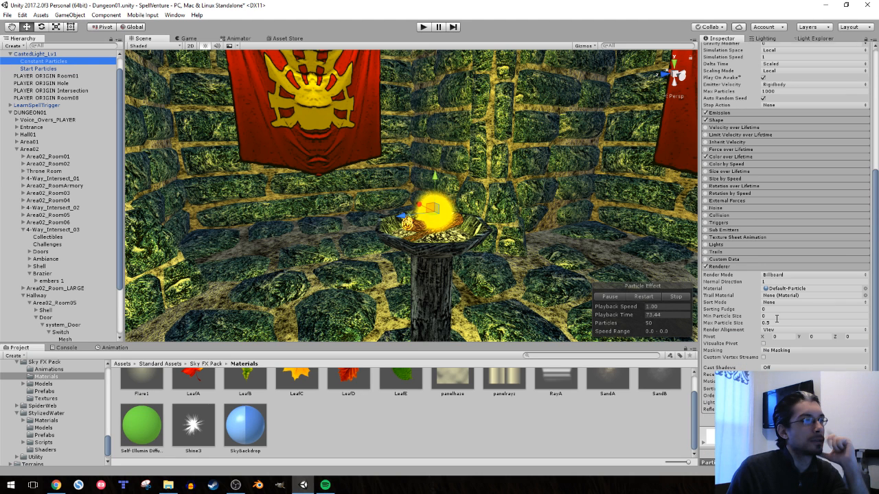
pyautogui.click(865, 289)
pyautogui.scroll(-10, 587, 257)
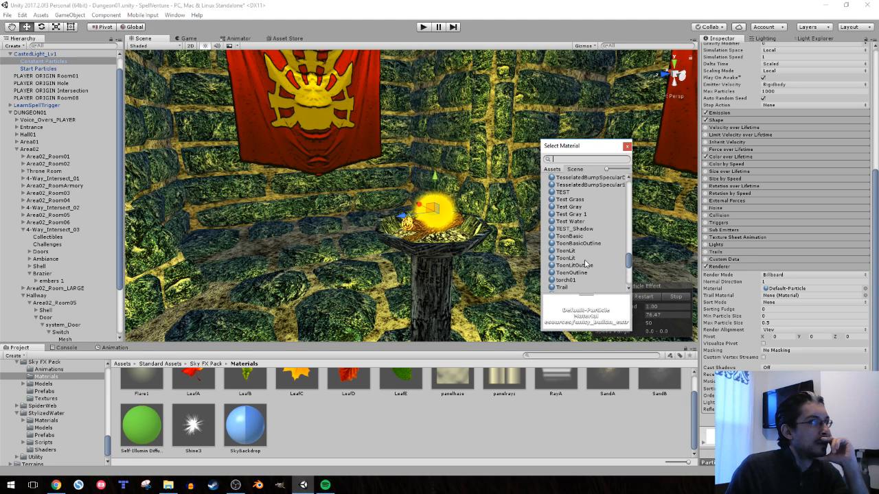
pyautogui.scroll(5, 585, 263)
pyautogui.scroll(1, 585, 264)
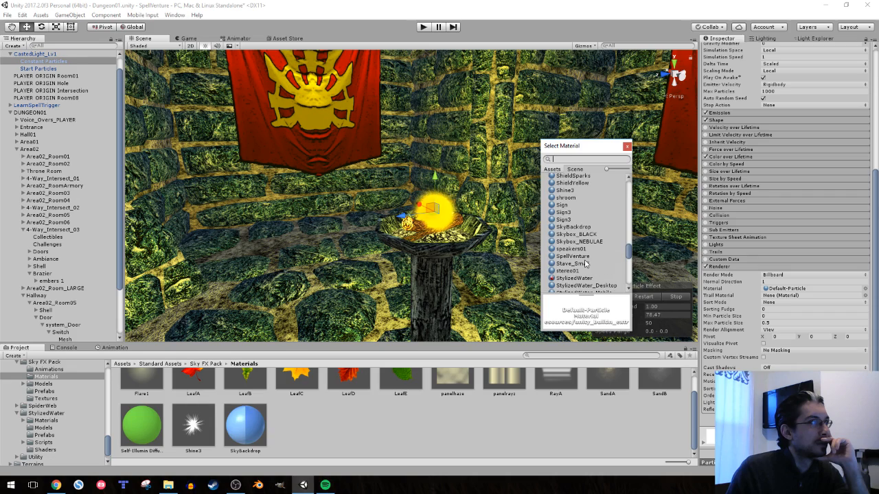
pyautogui.click(565, 190)
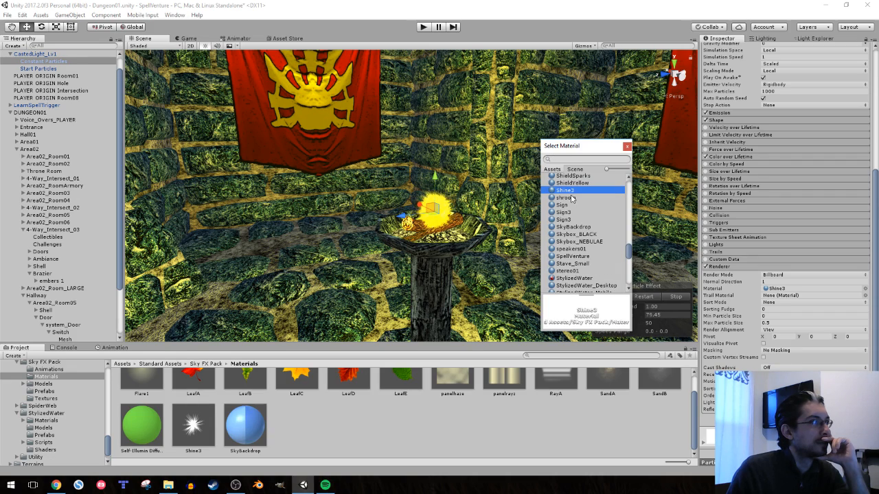
pyautogui.click(627, 148)
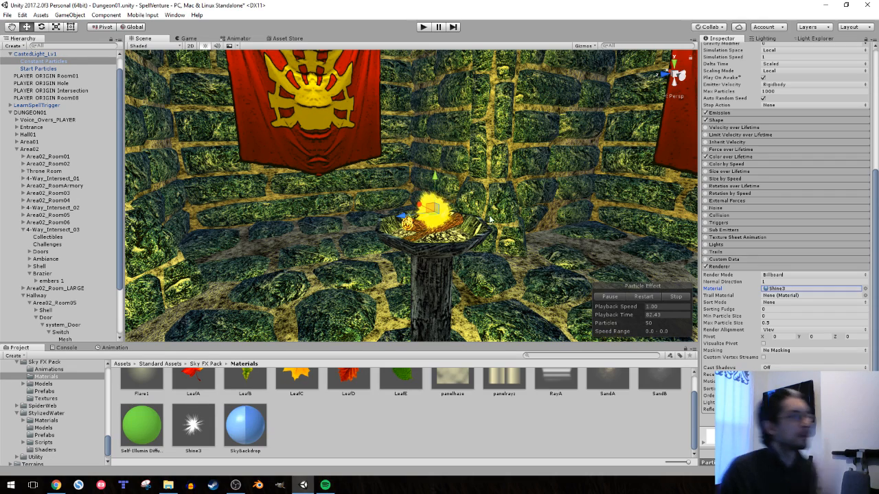
# Examine the Constant Particles effect up close above the brazier's logs
pyautogui.moveTo(486, 215); pyautogui.dragTo(418, 206, button='right')
pyautogui.press('w')
pyautogui.press('s')
pyautogui.press('w')
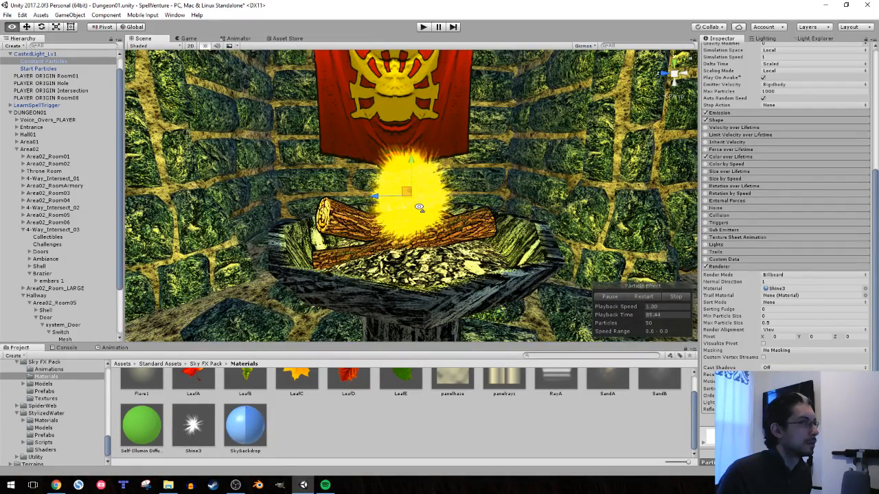
# Set the Start Rotation of Constant Particles to Random Between Two Constants, from -45 to 45
pyautogui.scroll(5, 804, 237)
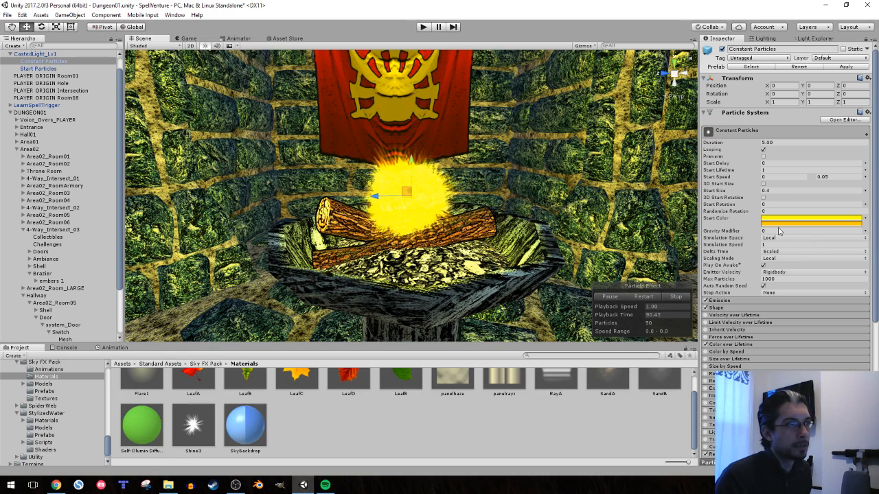
pyautogui.click(865, 219)
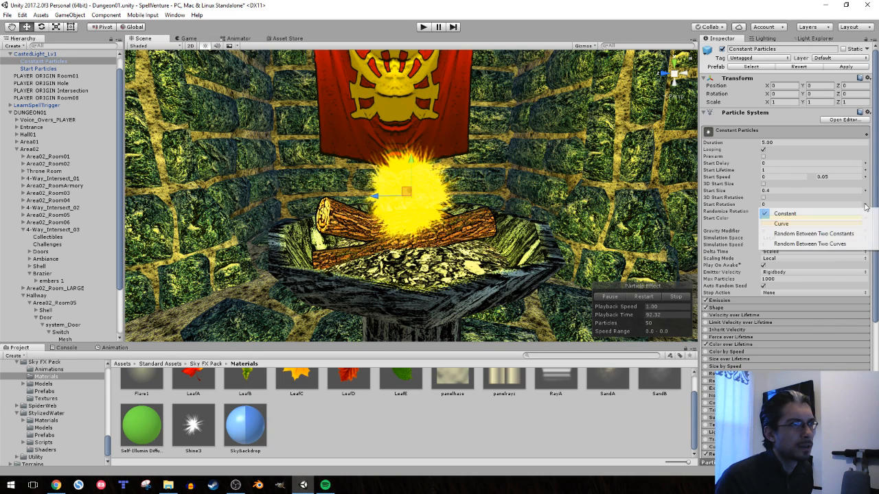
pyautogui.click(837, 234)
pyautogui.click(781, 203)
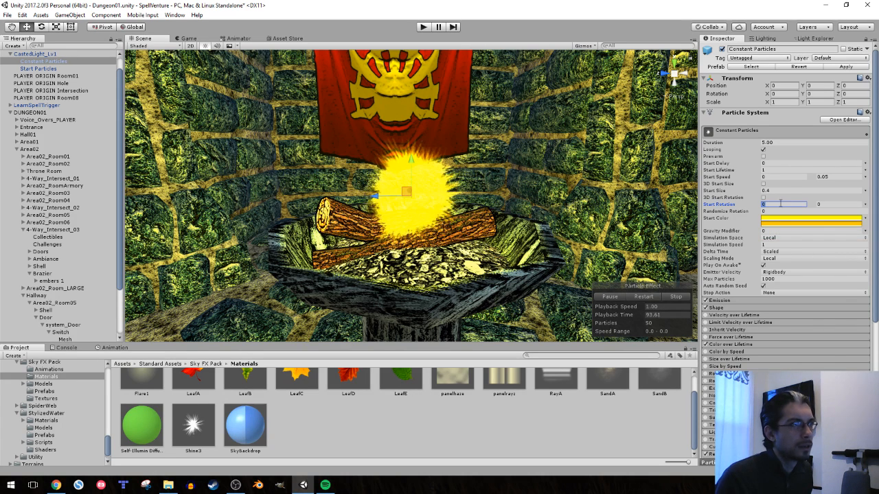
pyautogui.write('-45')
pyautogui.press('Tab')
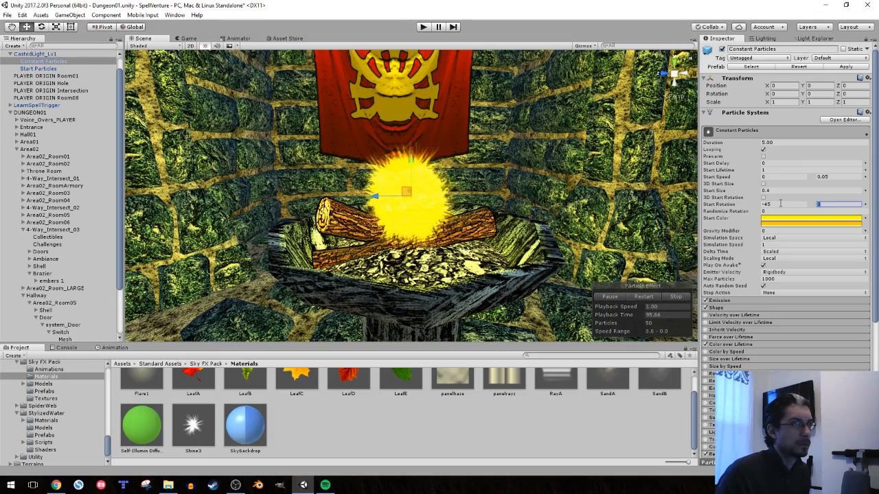
pyautogui.write('45')
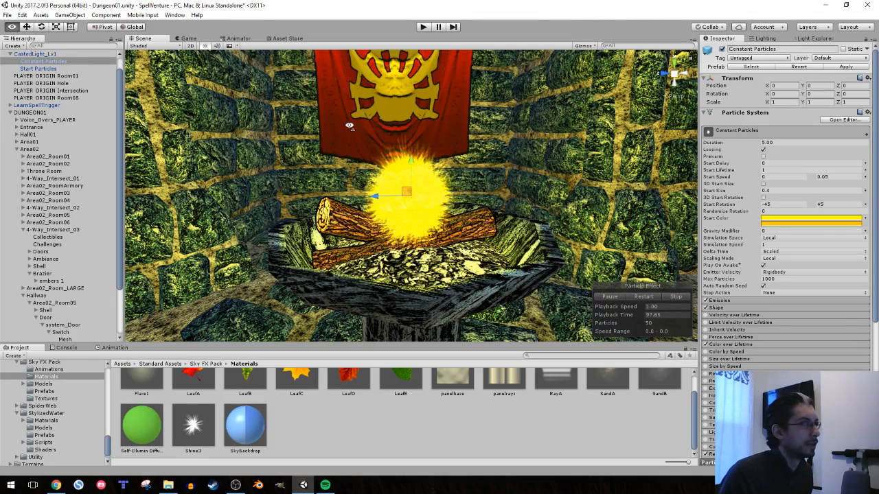
# Try orange and cyan for the first Start Color of Constant Particles, and settle on amber FFC300
pyautogui.keyDown('alt'); pyautogui.moveTo(349, 126); pyautogui.dragTo(577, 131); pyautogui.keyUp('alt')
pyautogui.scroll(-4, 486, 127)
pyautogui.scroll(5, 577, 130)
pyautogui.click(789, 220)
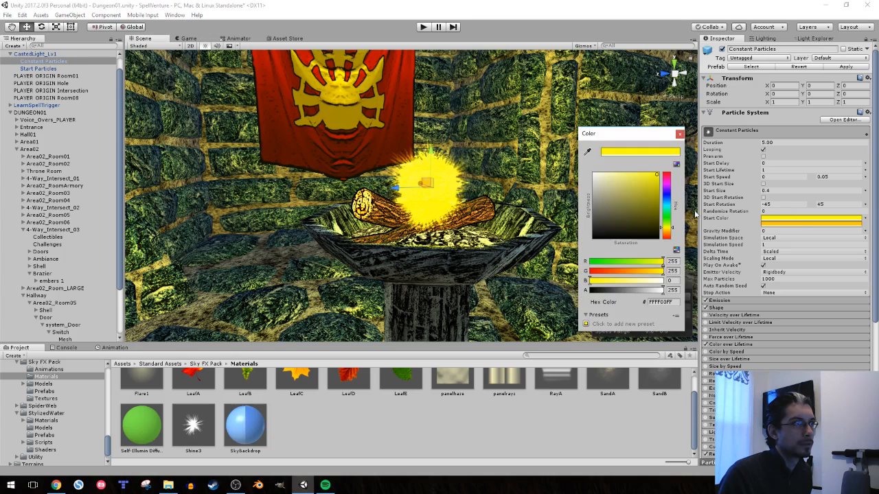
pyautogui.click(671, 232)
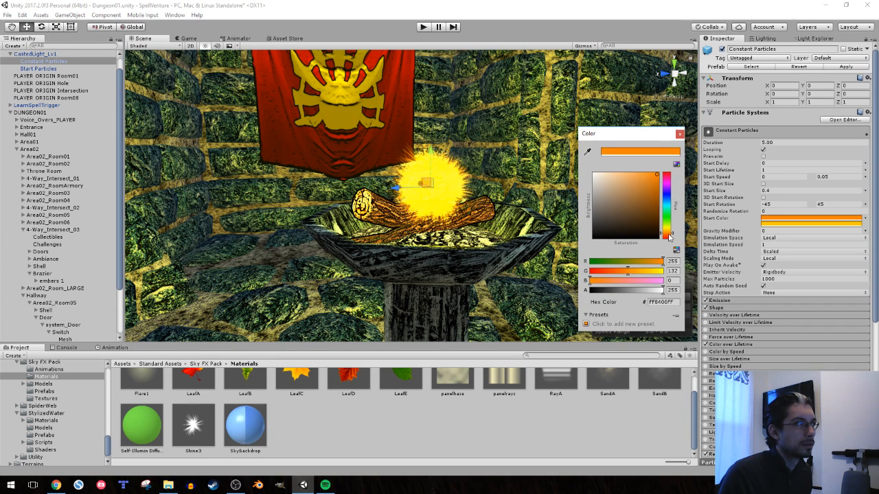
pyautogui.click(667, 203)
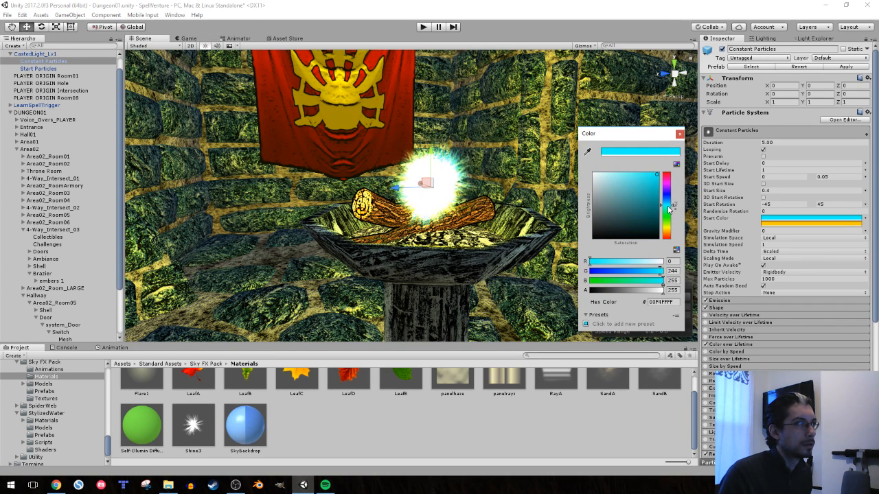
pyautogui.moveTo(670, 229); pyautogui.dragTo(669, 235)
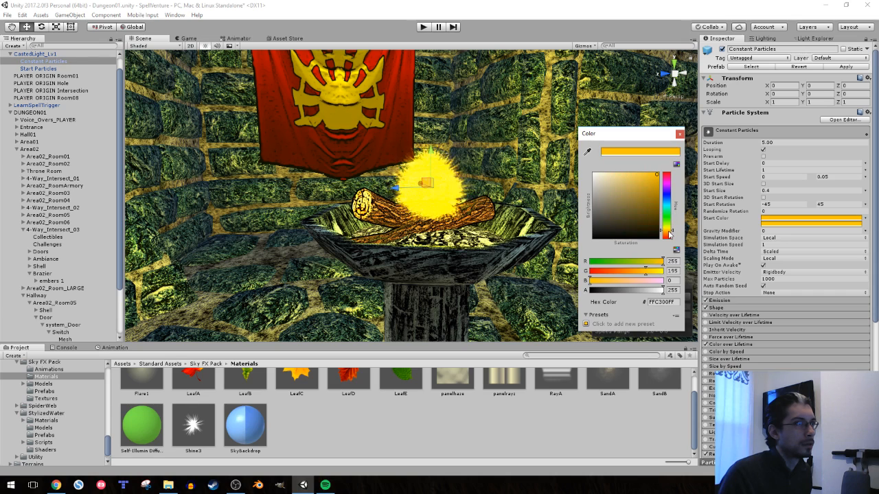
pyautogui.click(680, 133)
# Set the second Start Color of Constant Particles to pure red FF0000
pyautogui.click(769, 220)
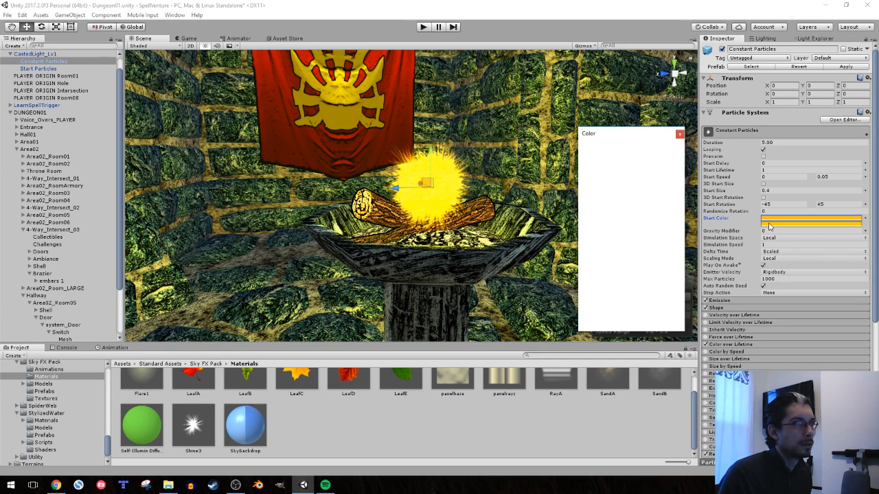
pyautogui.moveTo(671, 236); pyautogui.dragTo(671, 246)
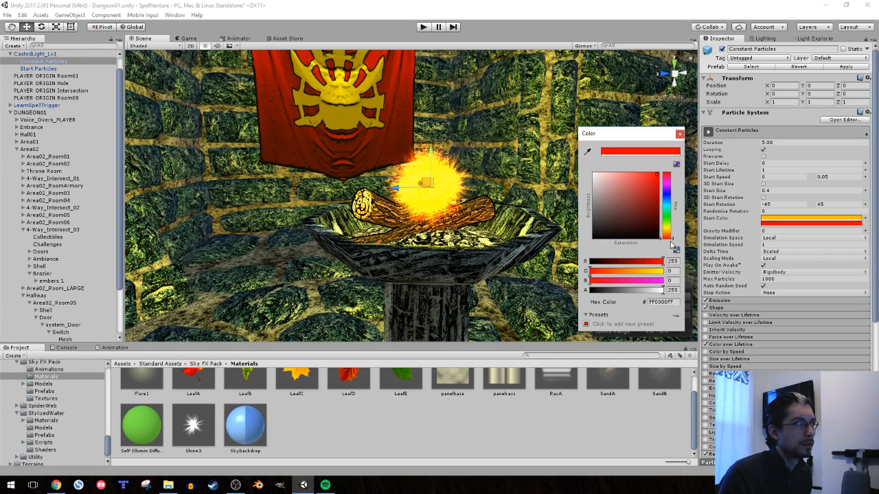
pyautogui.click(680, 134)
# Set the Start Size of Constant Particles to Random Between Two Constants, from 0.1 to 0.5
pyautogui.keyDown('alt'); pyautogui.moveTo(309, 164); pyautogui.dragTo(482, 162); pyautogui.keyUp('alt')
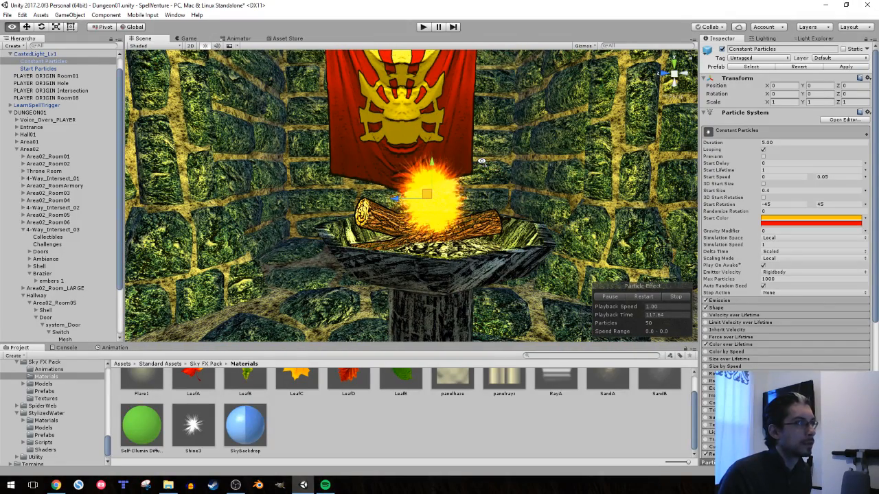
pyautogui.click(866, 190)
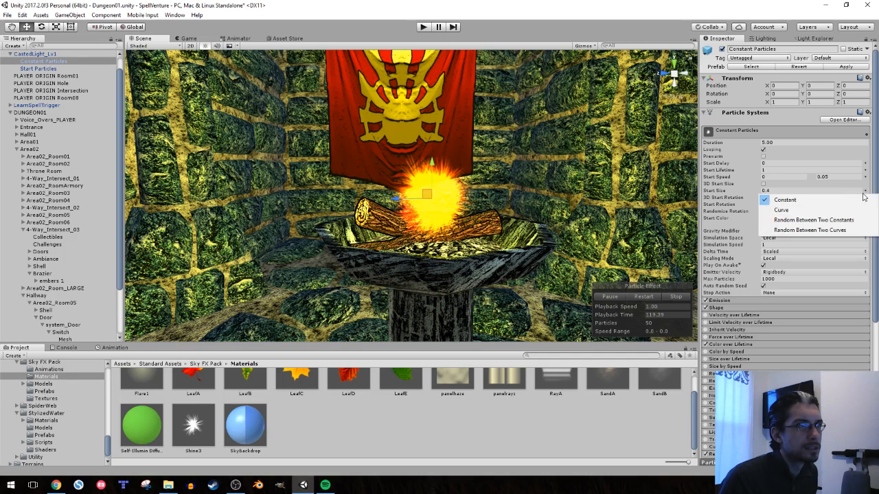
pyautogui.click(799, 217)
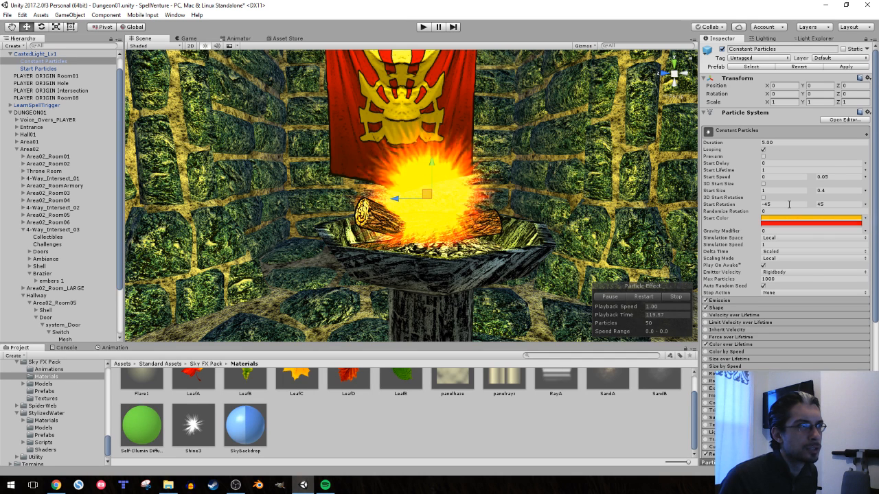
pyautogui.click(775, 192)
pyautogui.write('0.1')
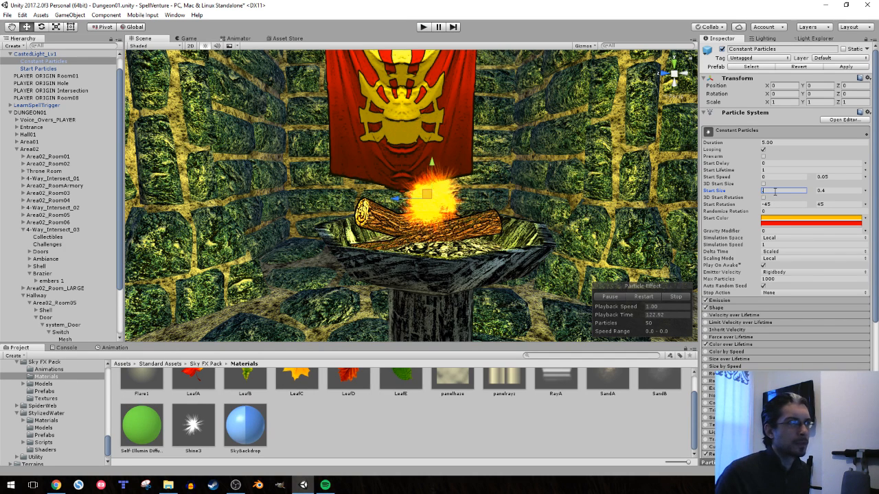
pyautogui.press('Tab')
pyautogui.write('5')
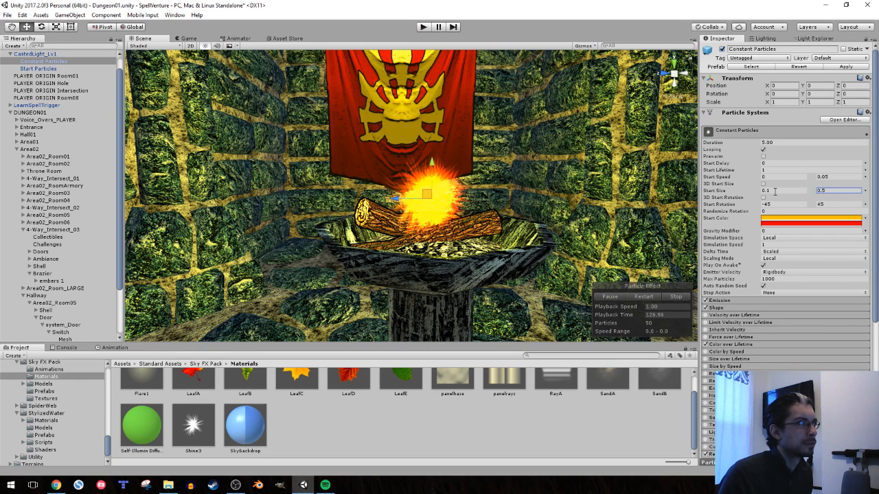
# In the Color over Lifetime gradient, move the fully transparent end alpha key to location 90%
pyautogui.click(717, 343)
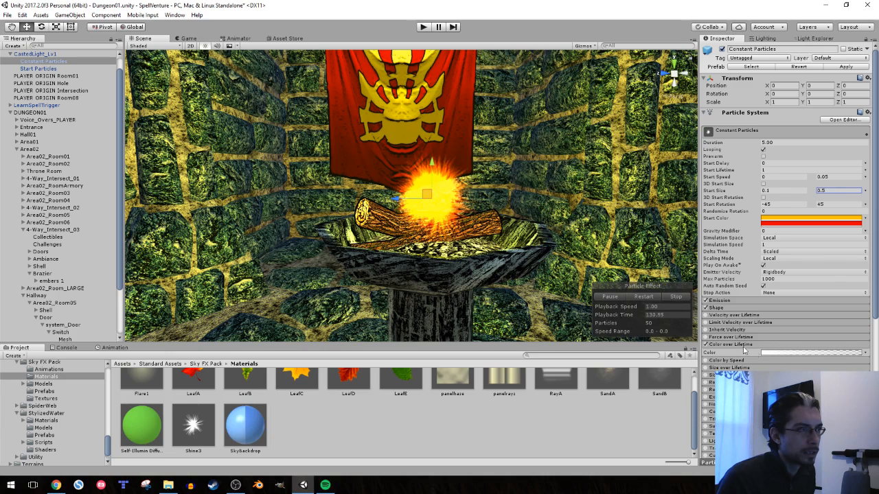
pyautogui.click(769, 353)
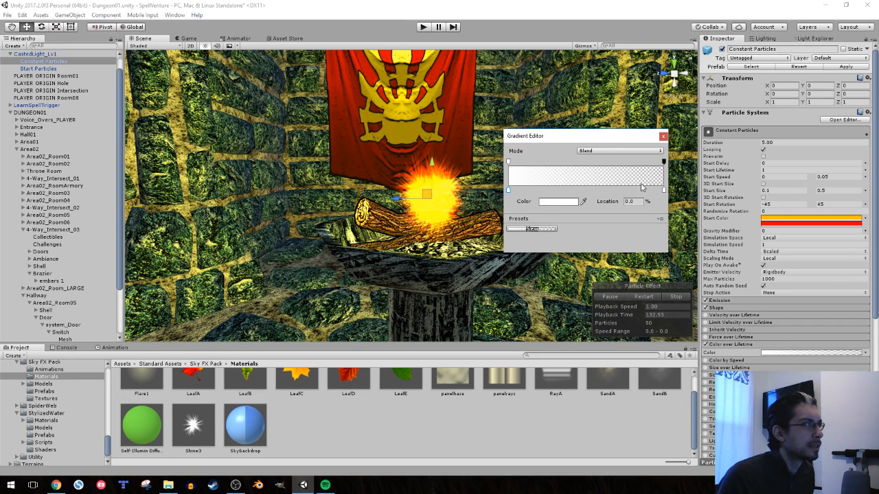
pyautogui.moveTo(663, 162)
pyautogui.mouseDown()
pyautogui.moveTo(576, 161)
pyautogui.moveTo(670, 163)
pyautogui.moveTo(653, 162)
pyautogui.mouseUp()
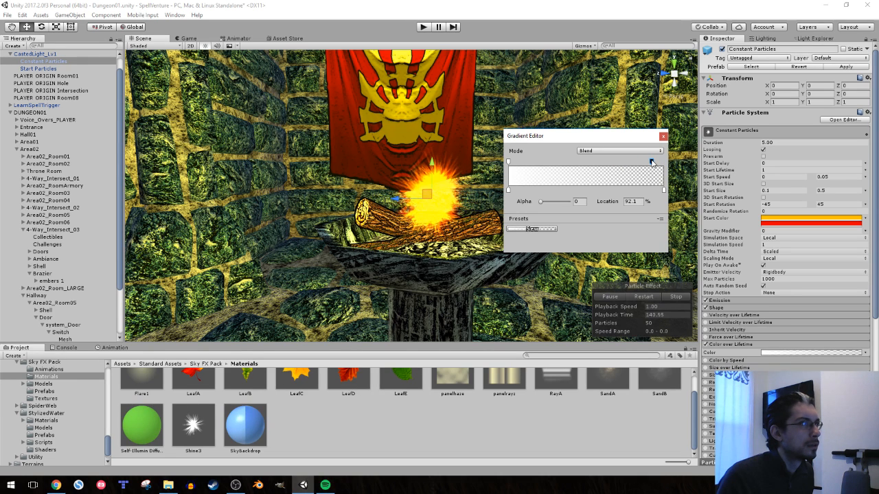
pyautogui.click(638, 201)
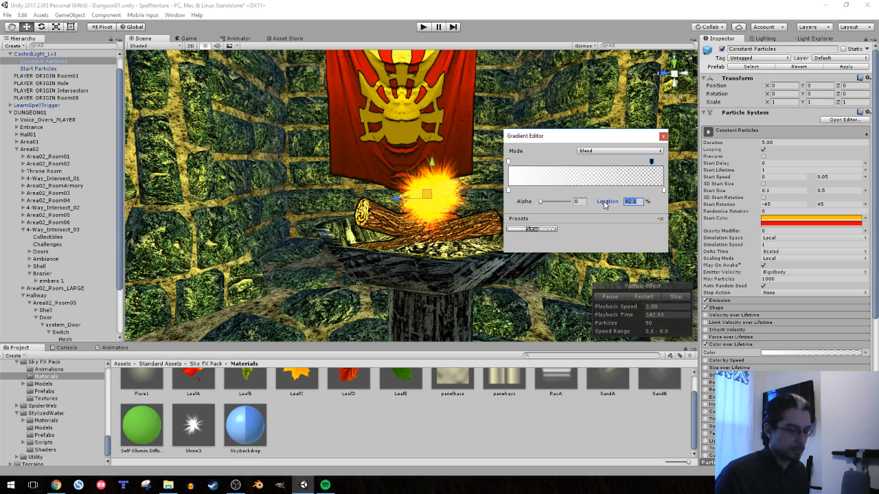
pyautogui.write('90')
pyautogui.press('Return')
pyautogui.click(662, 137)
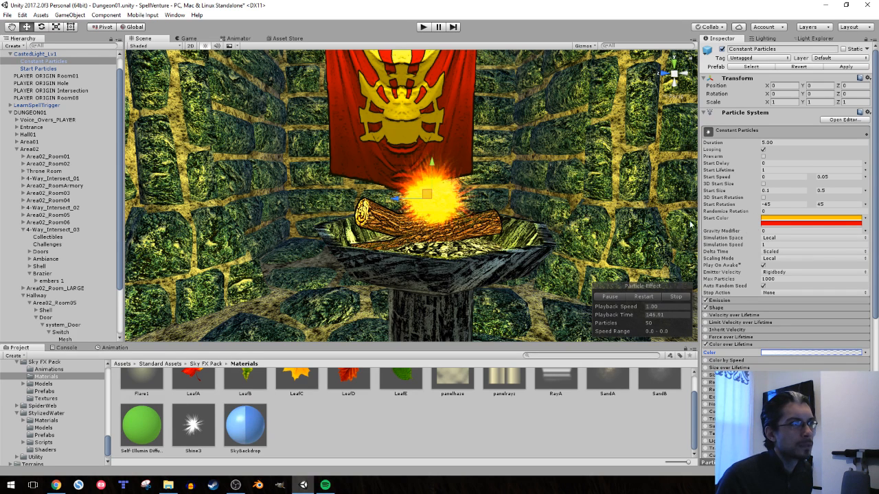
# Try a Gravity Modifier of -0.1 on Constant Particles, and settle on -0.05
pyautogui.click(852, 230)
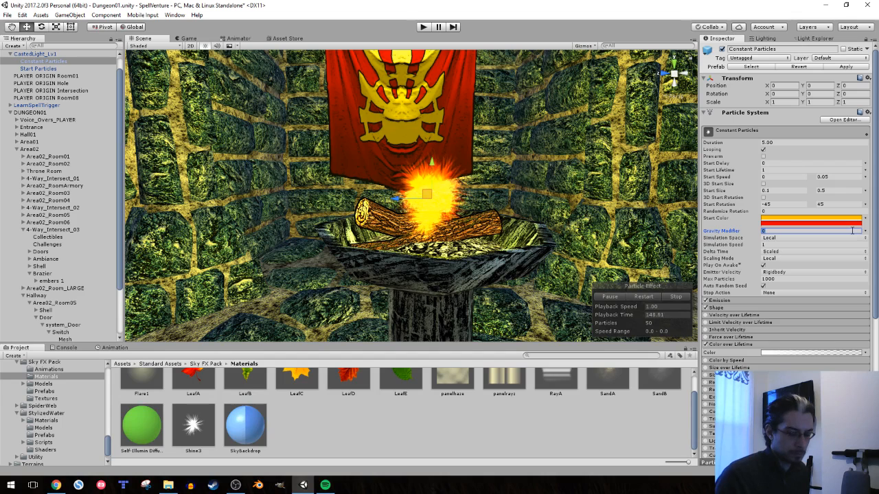
pyautogui.write('-.1')
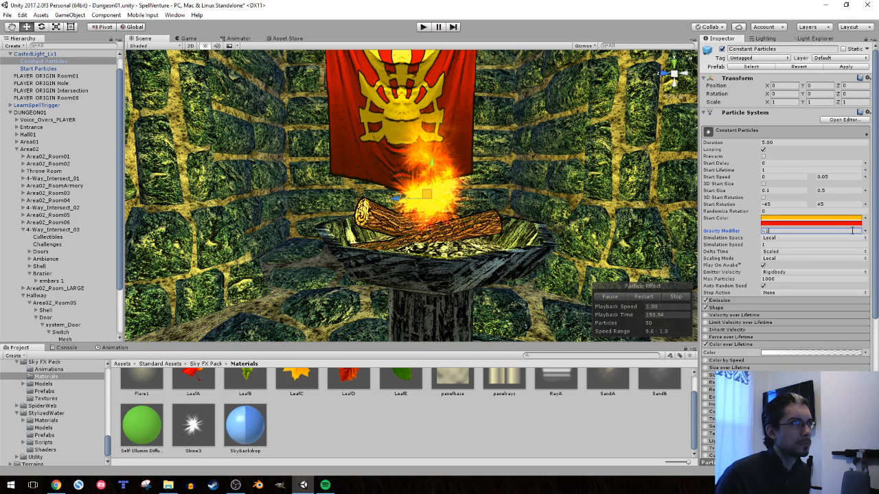
pyautogui.write('0.1')
pyautogui.press('BackSpace')
pyautogui.press('BackSpace')
pyautogui.press('BackSpace')
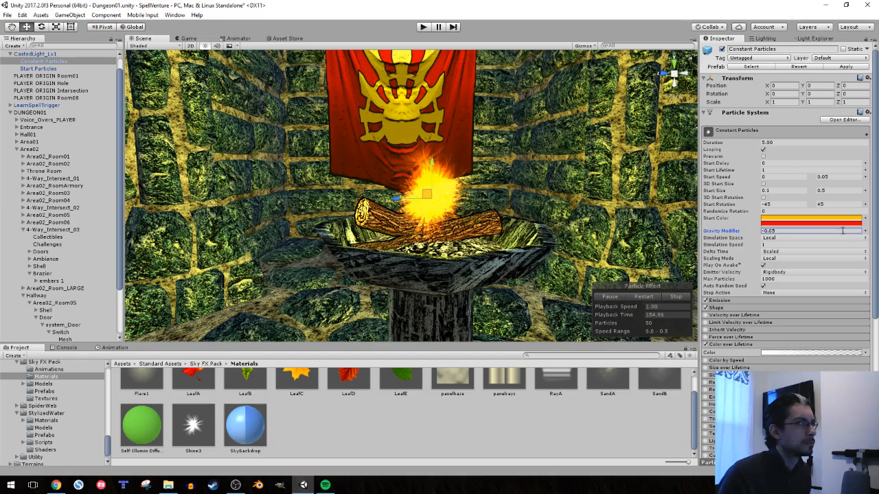
# Try moving Constant Particles along its Z axis to see how the particles follow, and restart the effect's playback
pyautogui.scroll(-3, 481, 177)
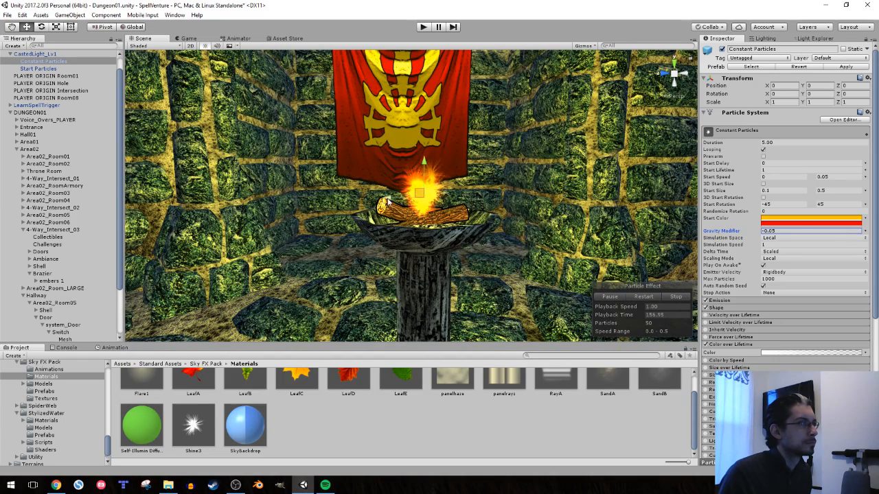
pyautogui.moveTo(388, 200)
pyautogui.mouseDown()
pyautogui.moveTo(251, 209)
pyautogui.moveTo(390, 214)
pyautogui.mouseUp()
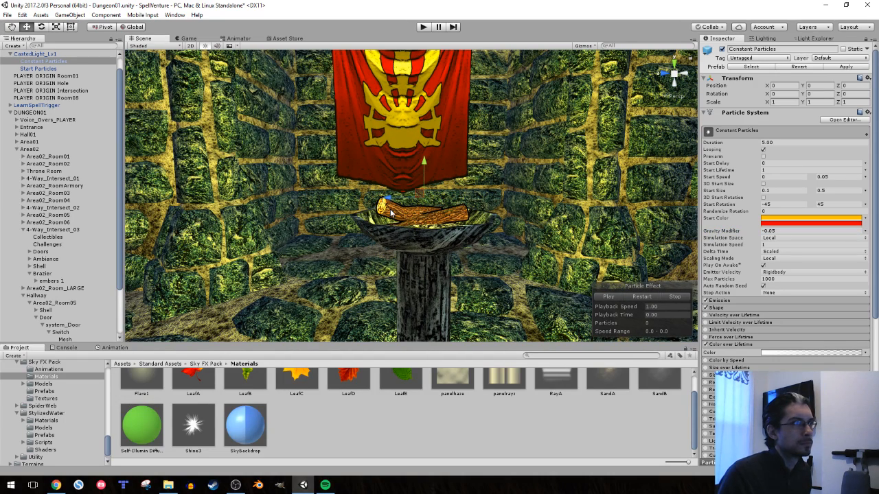
pyautogui.click(641, 300)
pyautogui.moveTo(505, 227); pyautogui.dragTo(501, 220, button='right')
pyautogui.press('w')
pyautogui.press('s')
# Set the Simulation Space of Constant Particles to World and move the object along Z to about -0.012
pyautogui.click(770, 238)
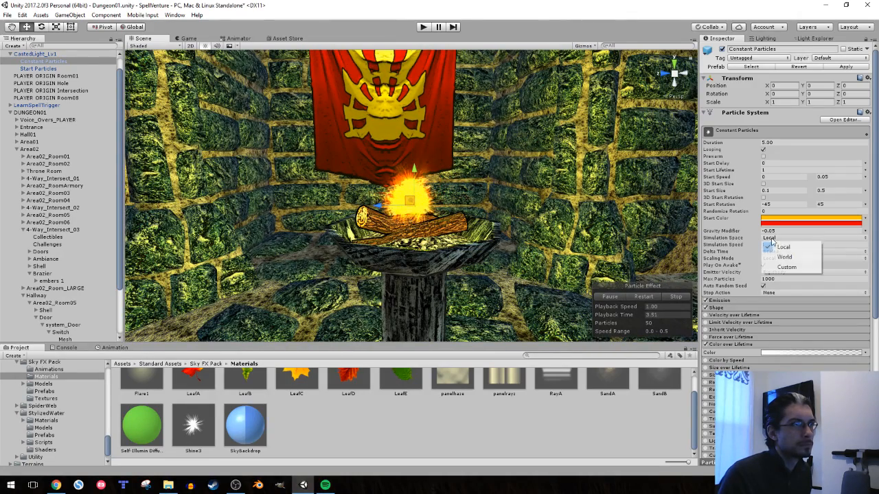
pyautogui.click(783, 252)
pyautogui.moveTo(377, 203)
pyautogui.mouseDown()
pyautogui.moveTo(230, 225)
pyautogui.moveTo(419, 217)
pyautogui.moveTo(379, 220)
pyautogui.mouseUp()
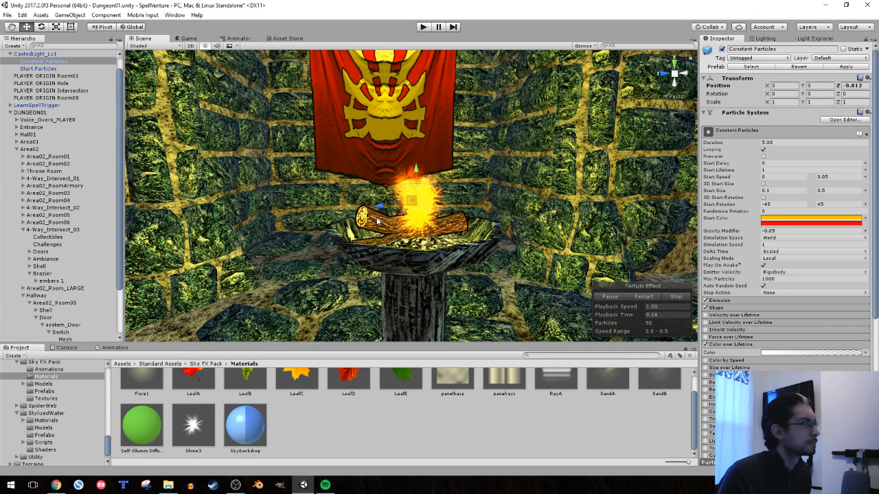
# Break the prefab connection of the modified CastedLight_Lv1 object
pyautogui.click(35, 53)
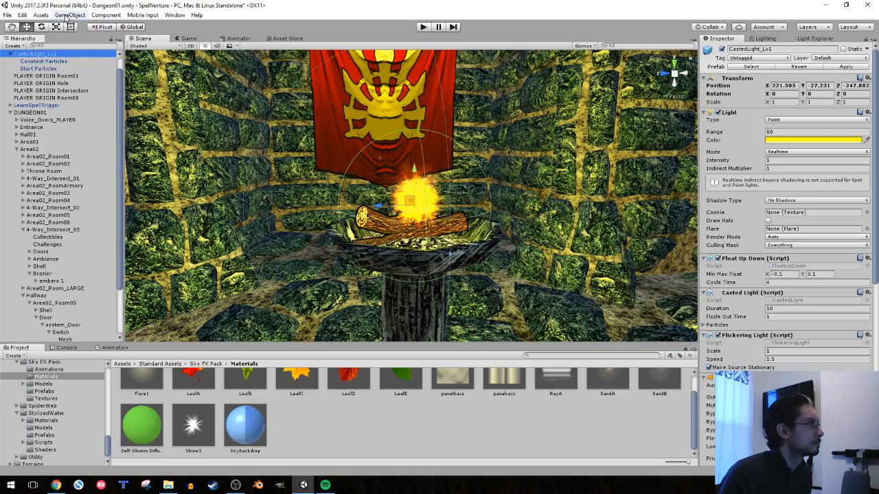
pyautogui.click(66, 17)
pyautogui.click(84, 174)
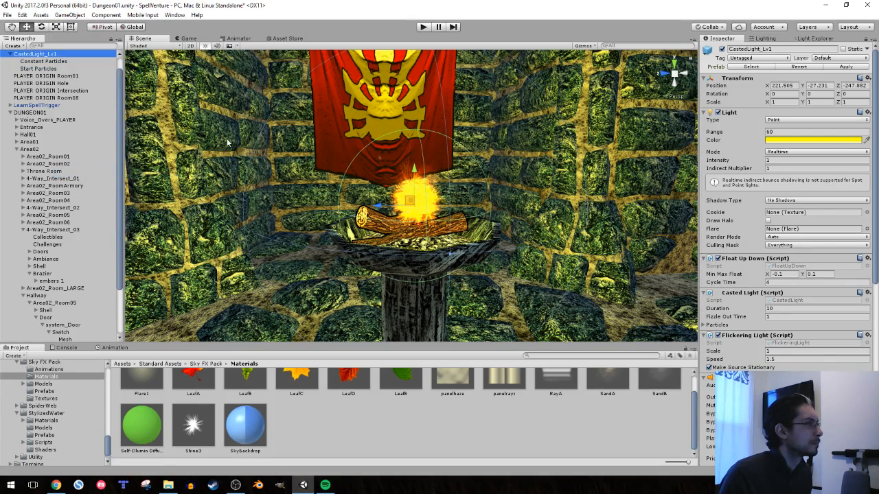
# Place a second CastedLight_Lv1 prefab from Prefabs > Spells on the floor beside the brazier and raise it to about Y -28.66
pyautogui.moveTo(229, 142); pyautogui.dragTo(203, 139, button='middle')
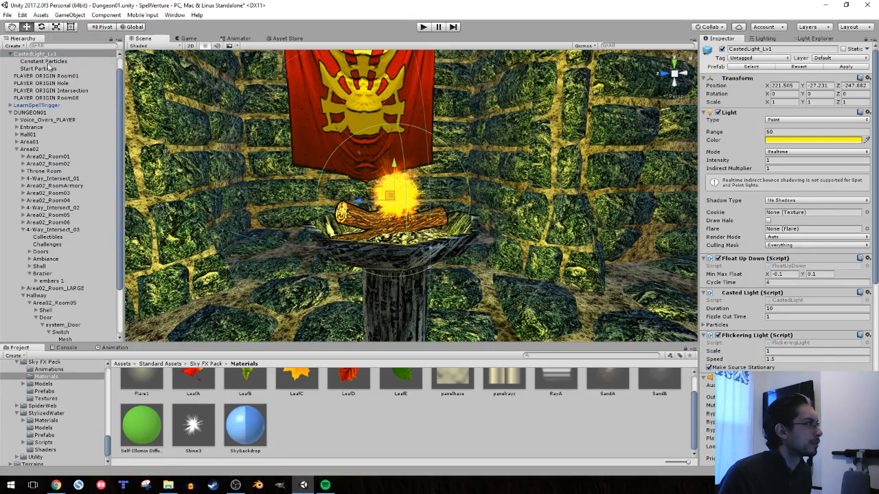
pyautogui.press('s')
pyautogui.moveTo(505, 145); pyautogui.dragTo(519, 143, button='right')
pyautogui.press('a')
pyautogui.click(751, 67)
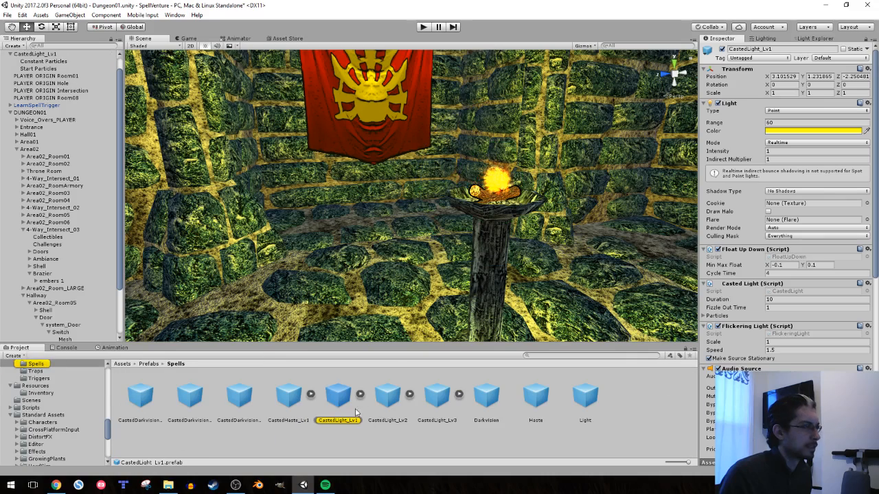
pyautogui.moveTo(343, 406); pyautogui.dragTo(363, 287)
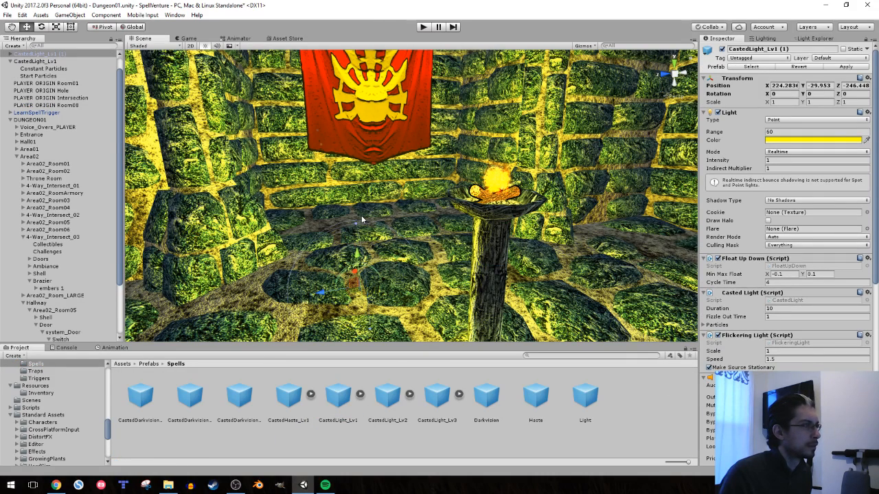
pyautogui.moveTo(349, 253); pyautogui.dragTo(352, 206)
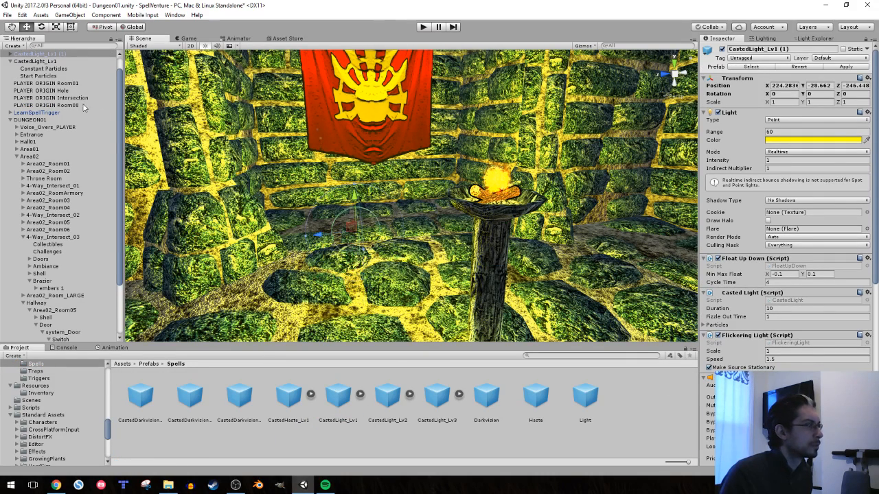
# Check the original Constant Particles in the second CastedLight_Lv1 copy, then delete that copy from the scene
pyautogui.click(9, 53)
pyautogui.click(40, 61)
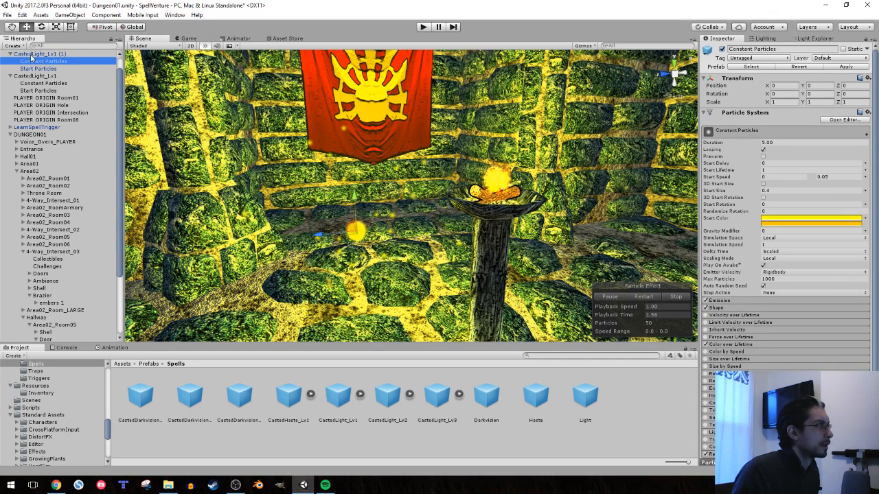
pyautogui.click(34, 53)
pyautogui.press('Delete')
# Try cyan 00FFFF as the first start colour of Constant Particles in the brazier's CastedLight_Lv1
pyautogui.click(33, 54)
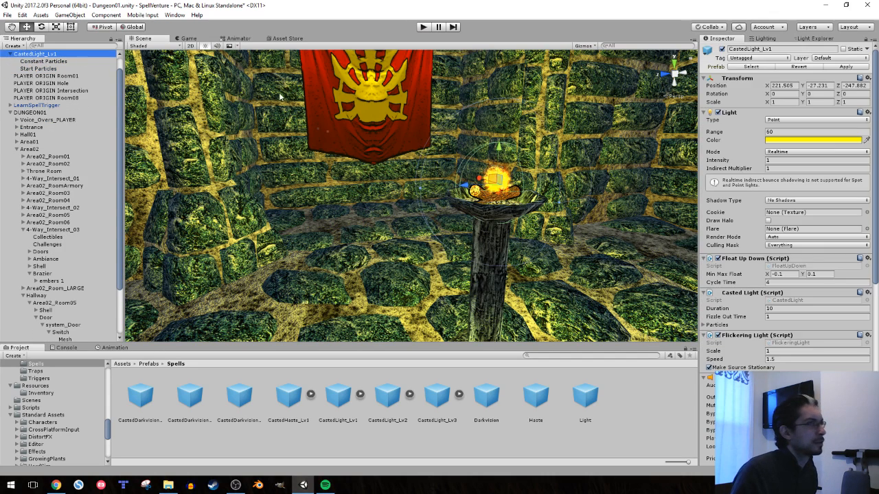
pyautogui.click(33, 62)
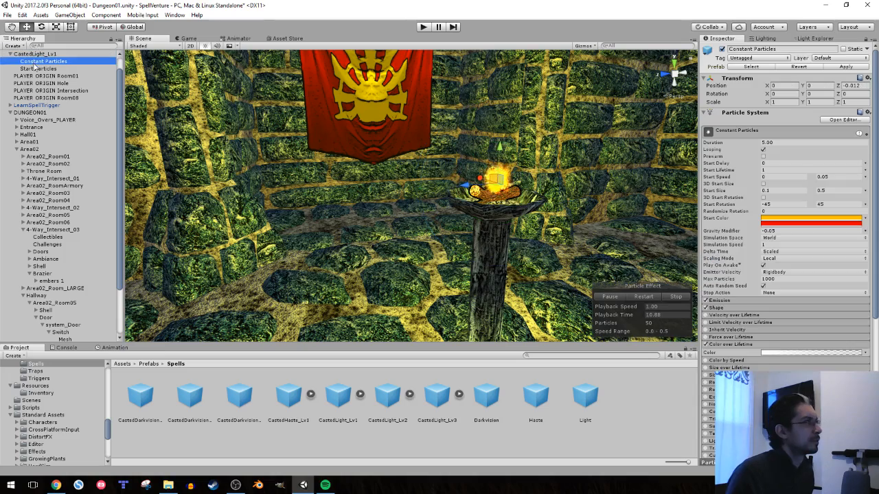
pyautogui.press('w')
pyautogui.moveTo(356, 165); pyautogui.dragTo(392, 163, button='right')
pyautogui.press('w')
pyautogui.press('s')
pyautogui.press('a')
pyautogui.press('w')
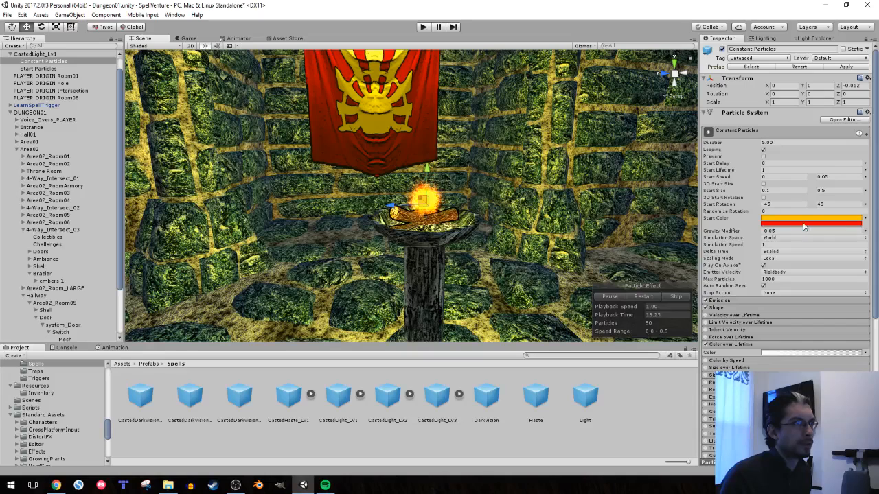
pyautogui.click(803, 217)
pyautogui.click(668, 210)
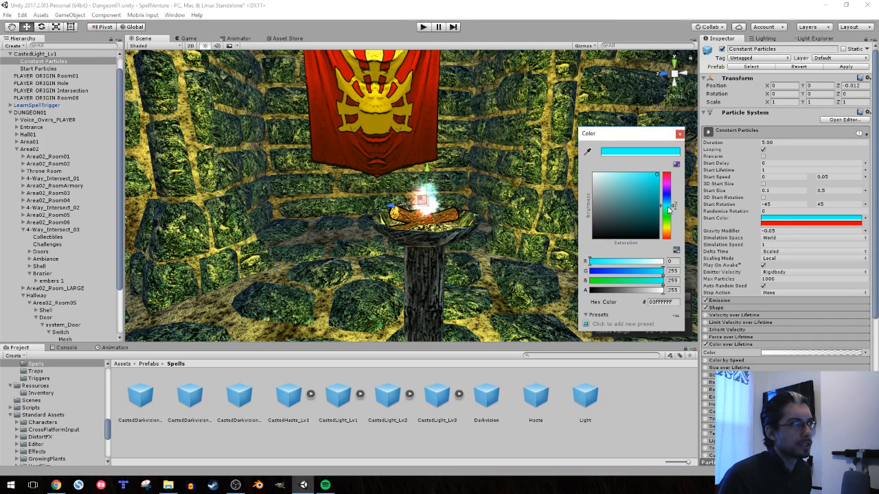
# Try pale blue BAC3FF as the second start colour of Constant Particles
pyautogui.click(798, 223)
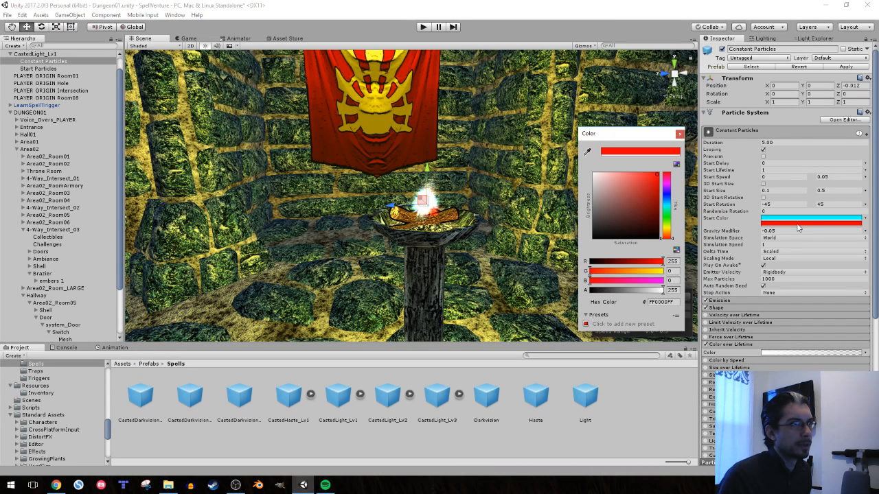
pyautogui.click(667, 206)
pyautogui.moveTo(610, 176)
pyautogui.mouseDown()
pyautogui.moveTo(593, 172)
pyautogui.moveTo(611, 173)
pyautogui.mouseUp()
pyautogui.click(670, 200)
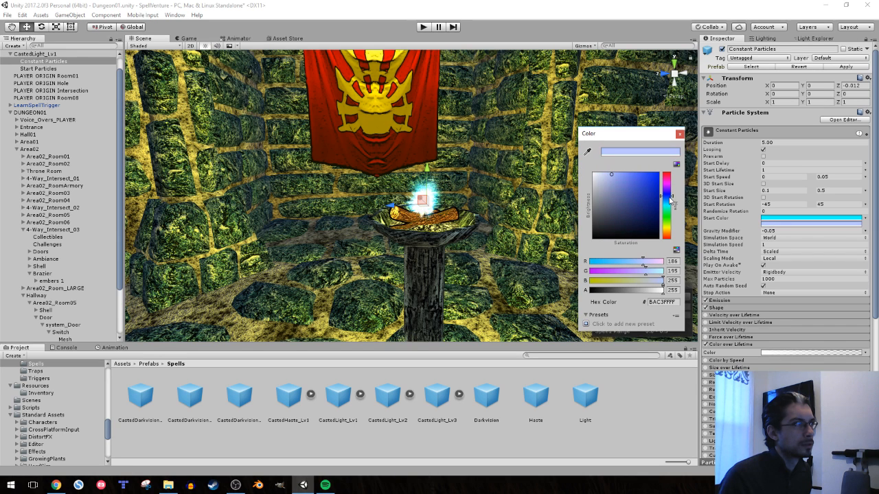
pyautogui.click(680, 135)
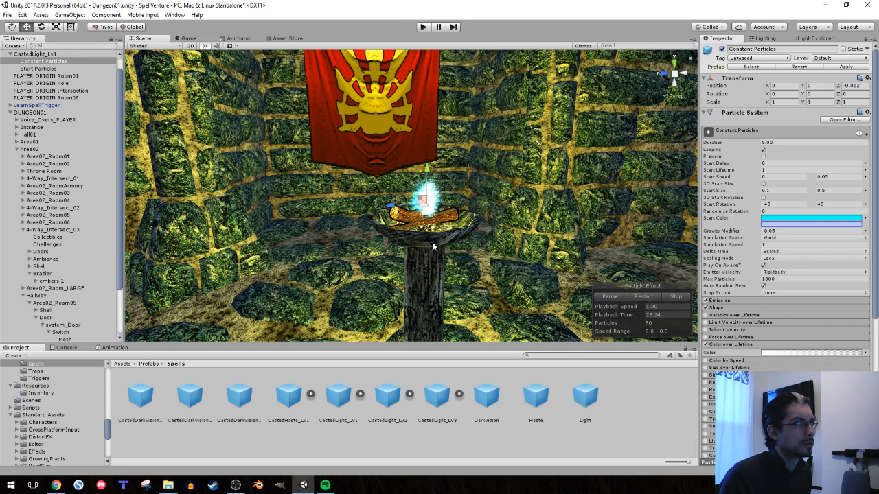
# Set the second start colour of Constant Particles to bright green 00FF41
pyautogui.click(795, 225)
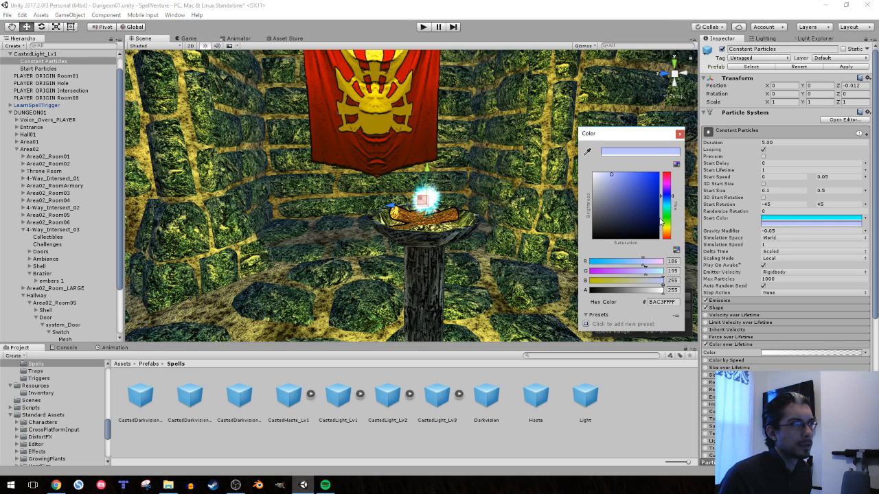
pyautogui.click(666, 214)
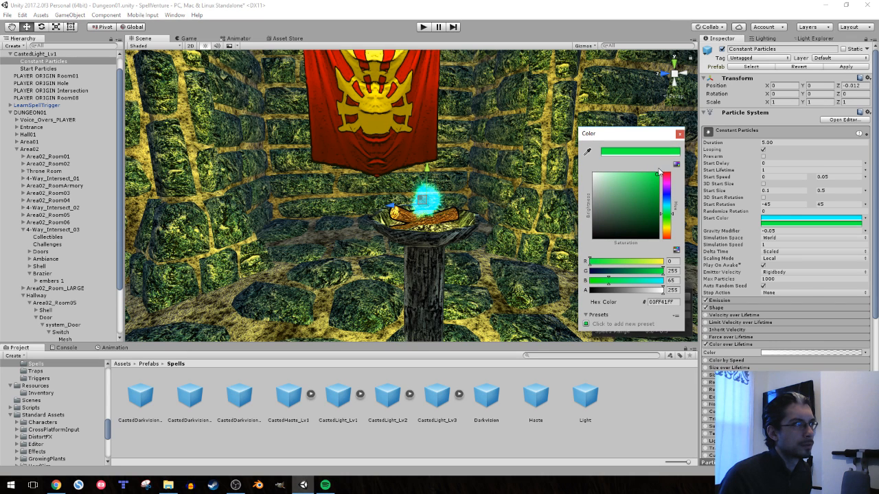
pyautogui.click(679, 133)
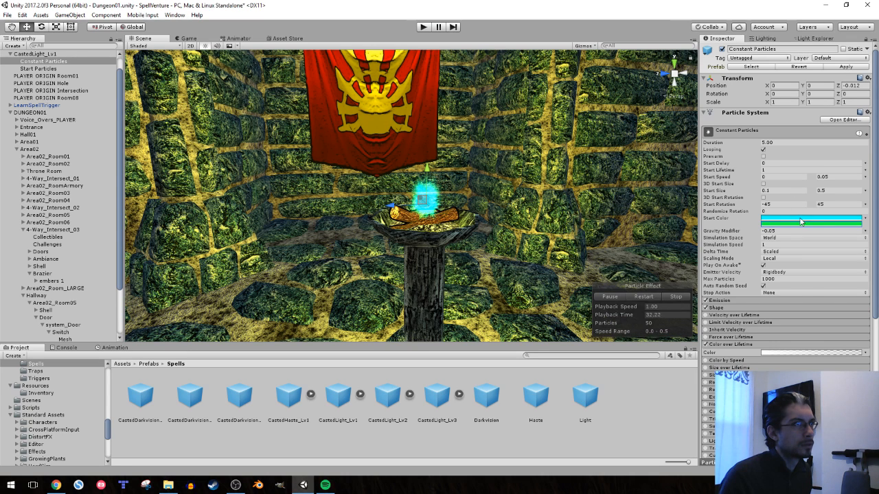
# Set the first start colour of Constant Particles to pale mint BAFFE2 and check the glow above the brazier
pyautogui.click(802, 218)
pyautogui.click(588, 172)
pyautogui.click(611, 174)
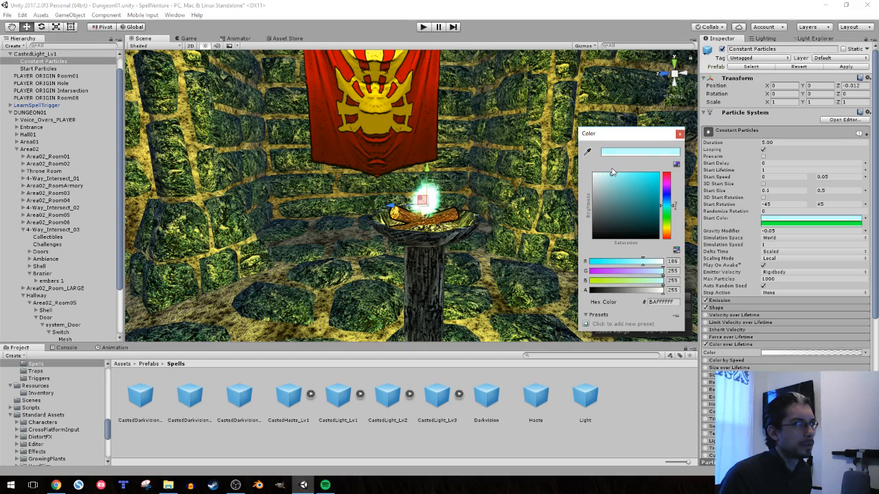
pyautogui.click(666, 209)
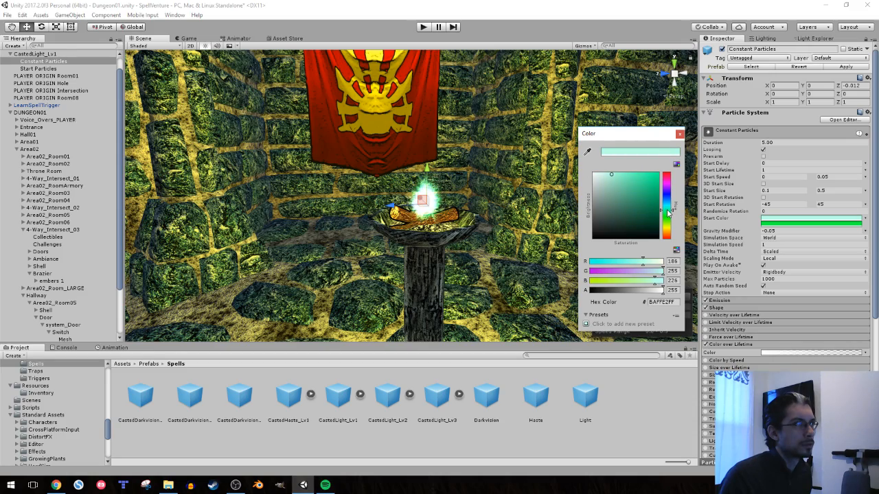
pyautogui.click(679, 135)
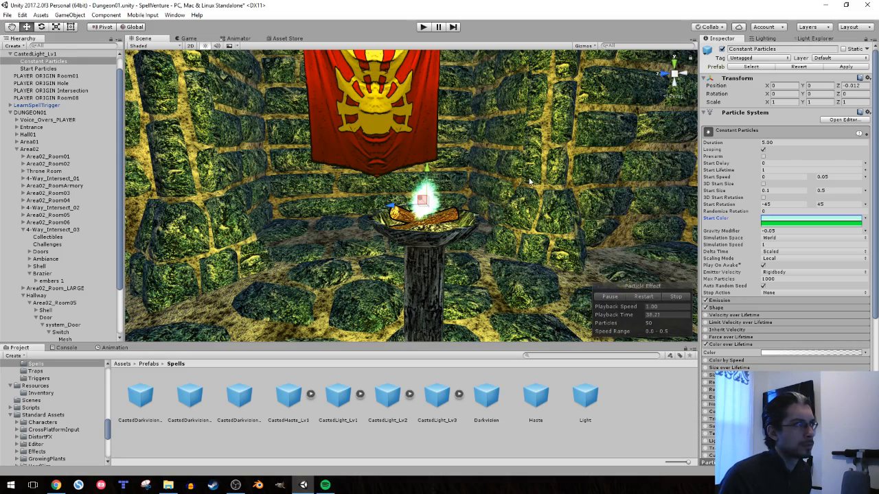
pyautogui.moveTo(485, 159); pyautogui.dragTo(518, 176, button='right')
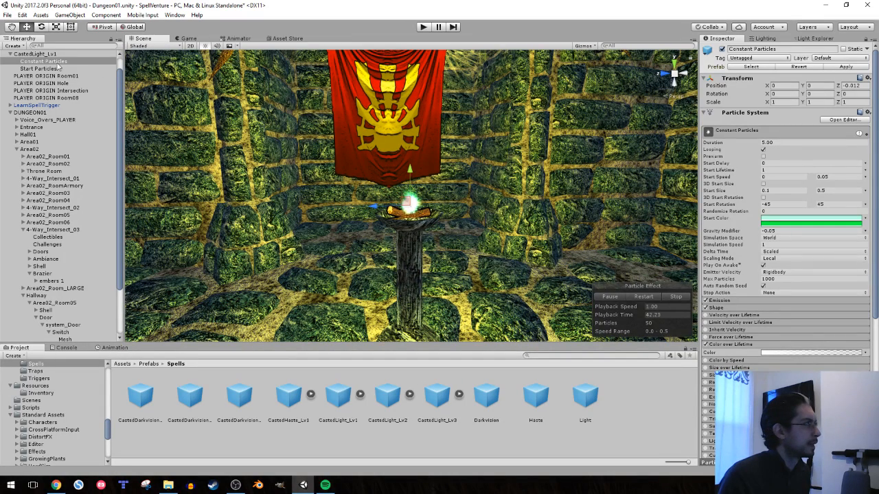
# Collapse the children of CastedLight_Lv1 and try to open the object's name for editing
pyautogui.click(18, 54)
pyautogui.click(10, 54)
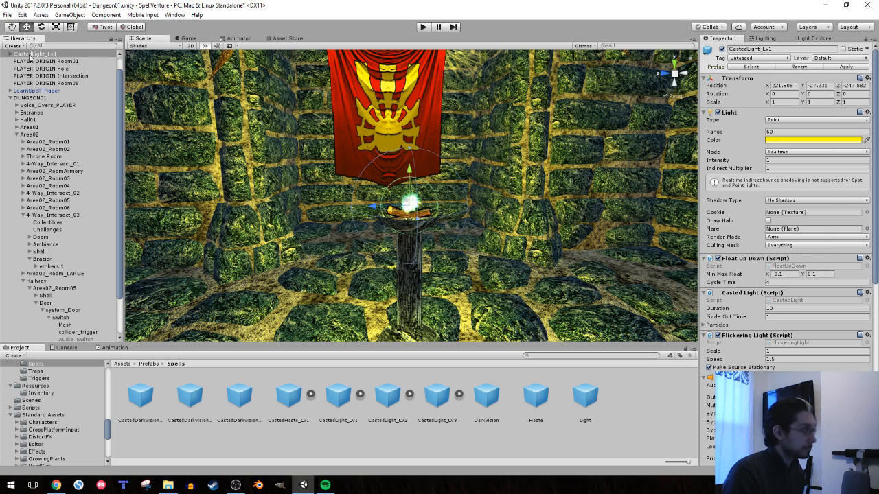
pyautogui.press('r')
pyautogui.press('t')
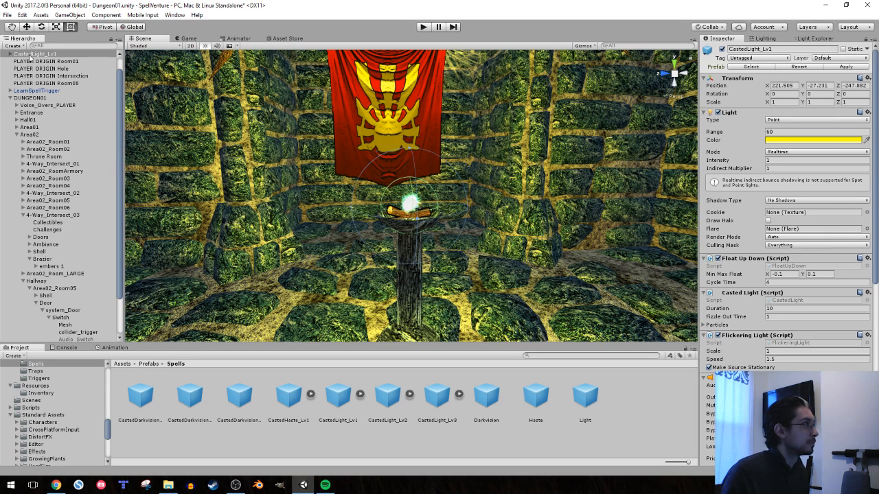
pyautogui.click(31, 59)
pyautogui.doubleClick(31, 54)
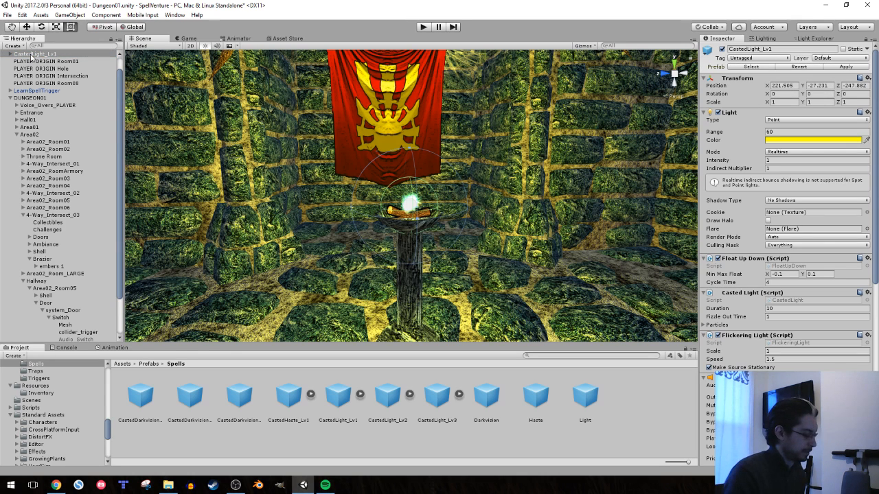
# Try moving CastedLight_Lv1 below PLAYER ORIGIN Room01 in the object order and restore the order
pyautogui.moveTo(30, 55); pyautogui.dragTo(31, 64)
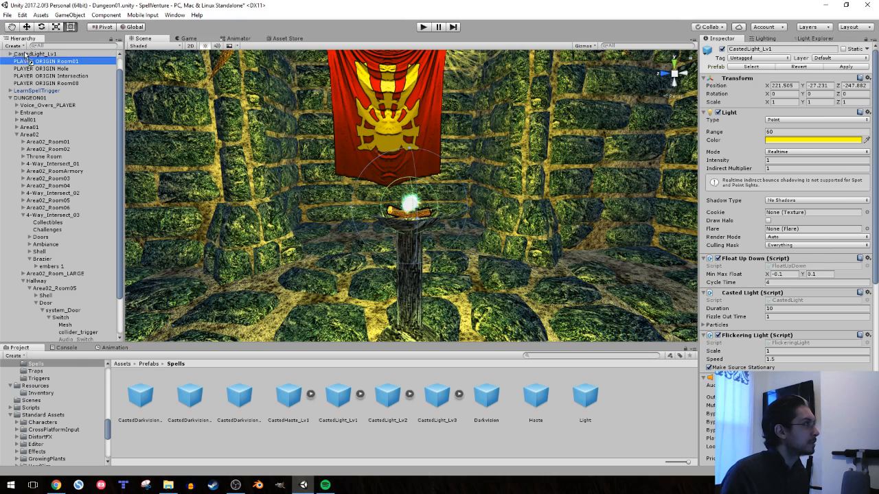
pyautogui.press('Up')
pyautogui.press('Up')
pyautogui.press('Down')
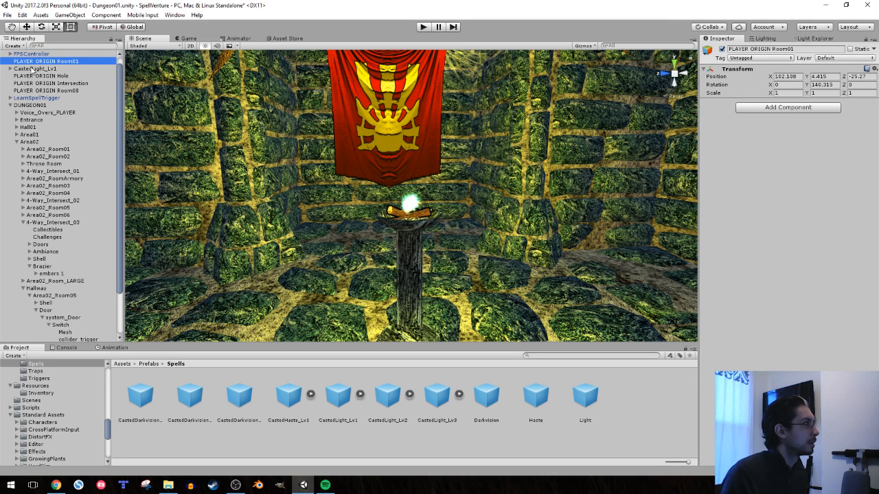
pyautogui.moveTo(31, 61); pyautogui.dragTo(31, 72)
# Try again to open the CastedLight_Lv1 object's name for editing, checking selection on the neighbouring objects
pyautogui.doubleClick(30, 63)
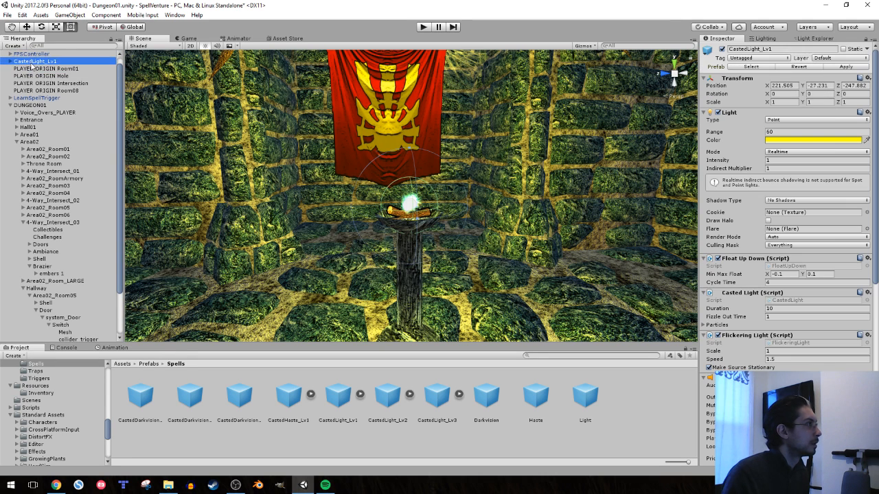
pyautogui.doubleClick(29, 64)
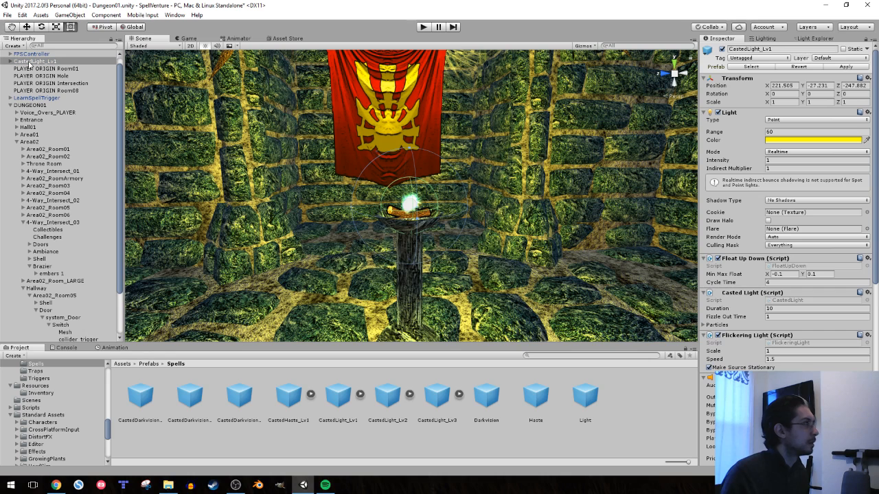
pyautogui.click(37, 67)
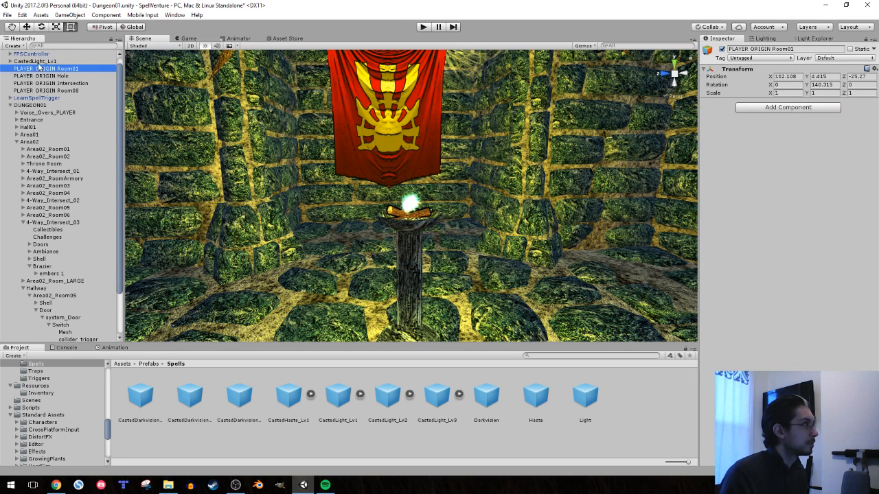
pyautogui.doubleClick(40, 62)
pyautogui.click(42, 68)
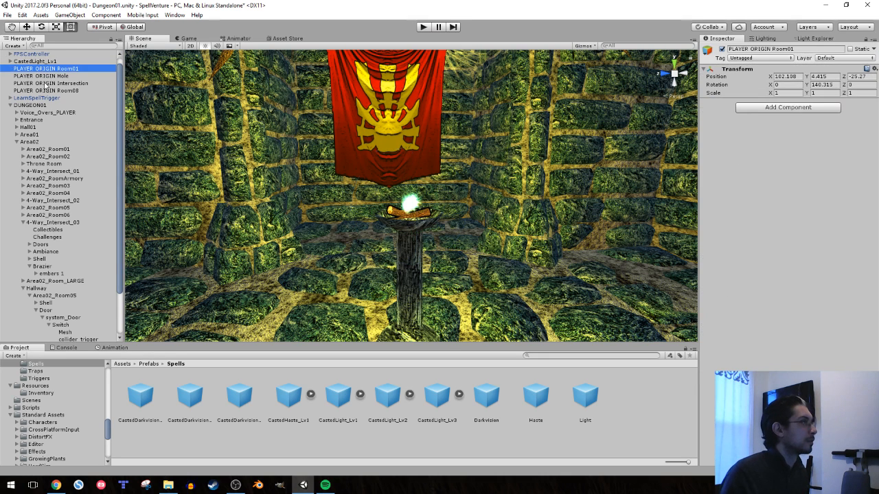
pyautogui.click(49, 98)
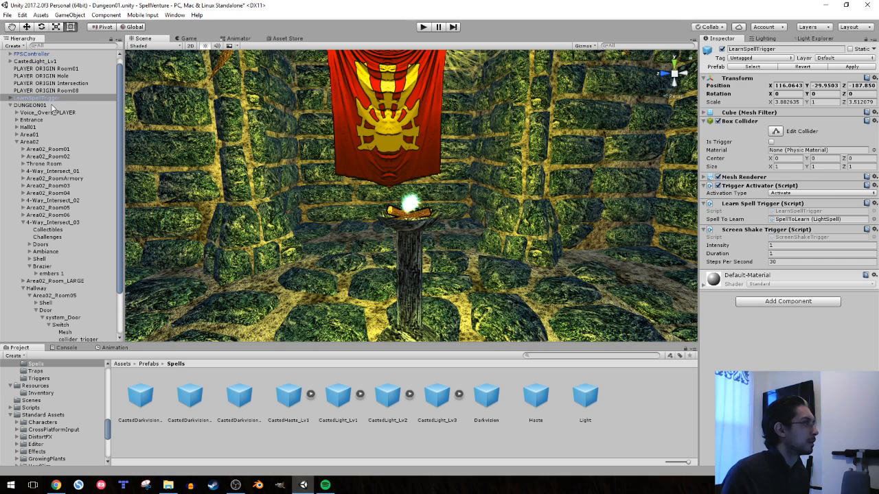
pyautogui.doubleClick(35, 62)
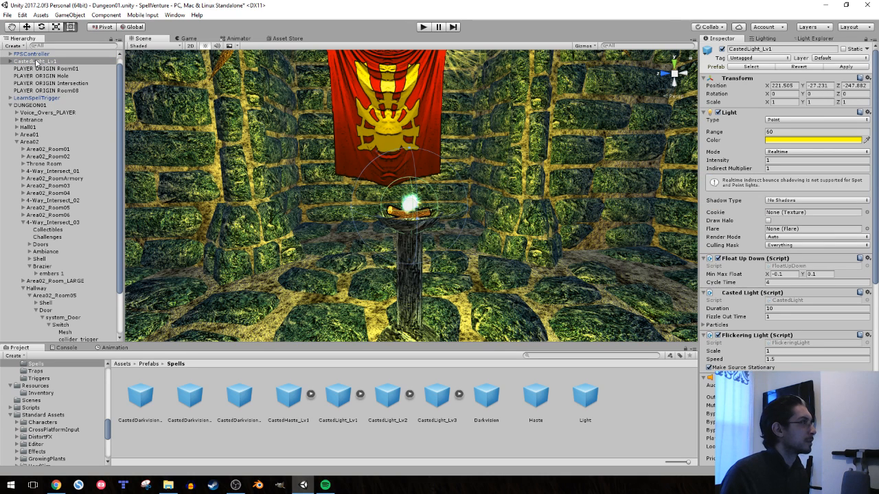
pyautogui.click(43, 77)
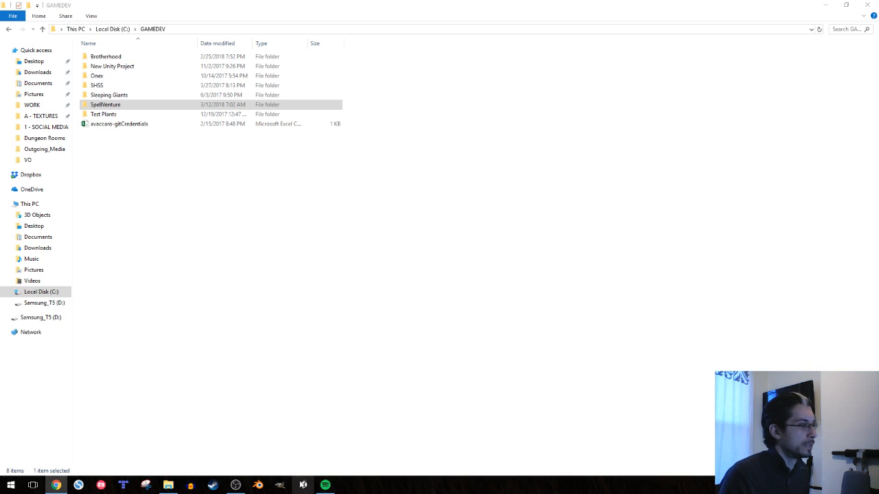
# Relaunch Unity with the SpellVenture project and open the CastedLight_Lv1 object's name for editing
pyautogui.click(302, 484)
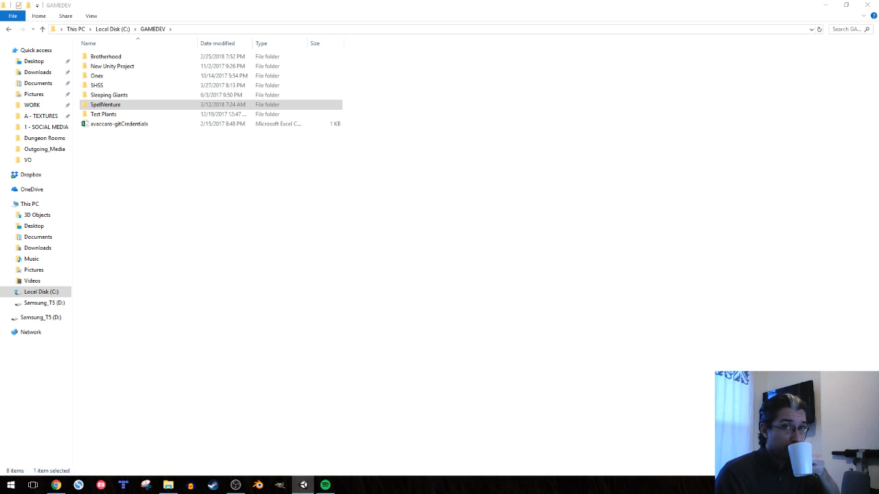
pyautogui.click(455, 199)
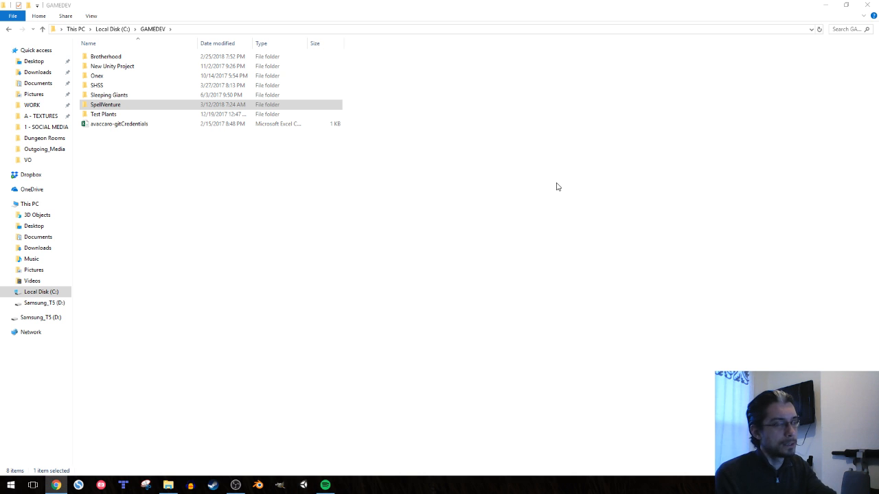
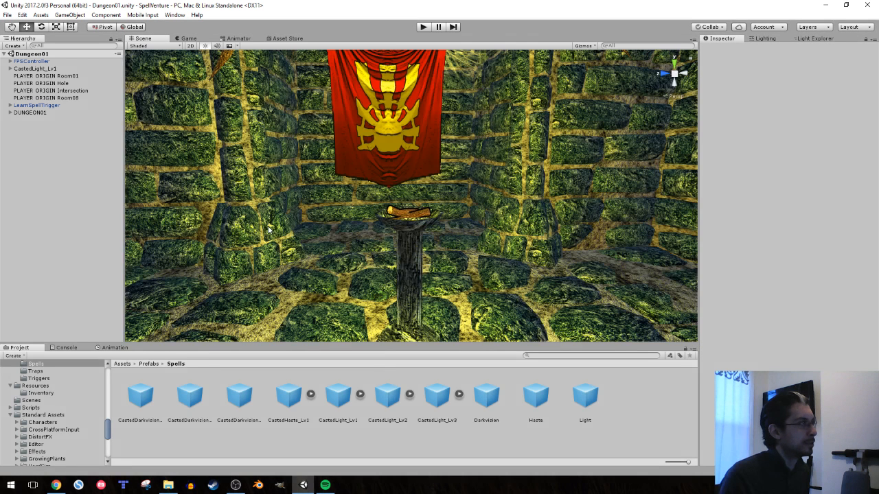
pyautogui.click(38, 69)
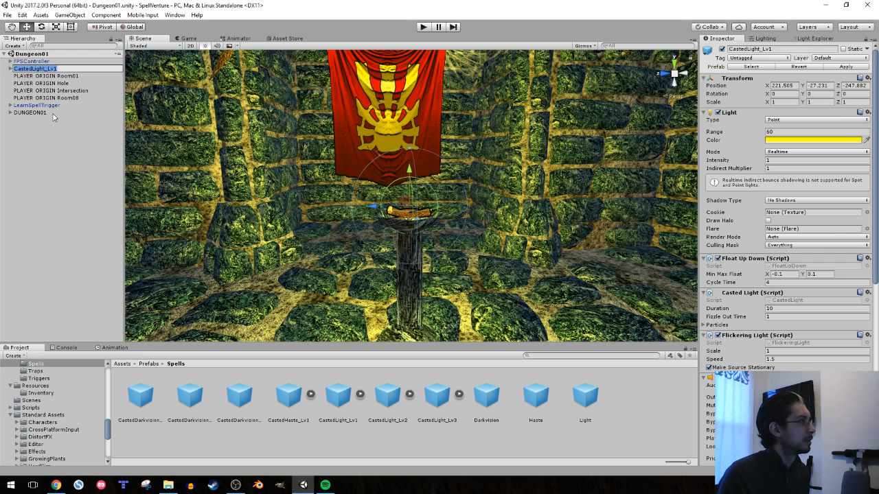
pyautogui.click(34, 71)
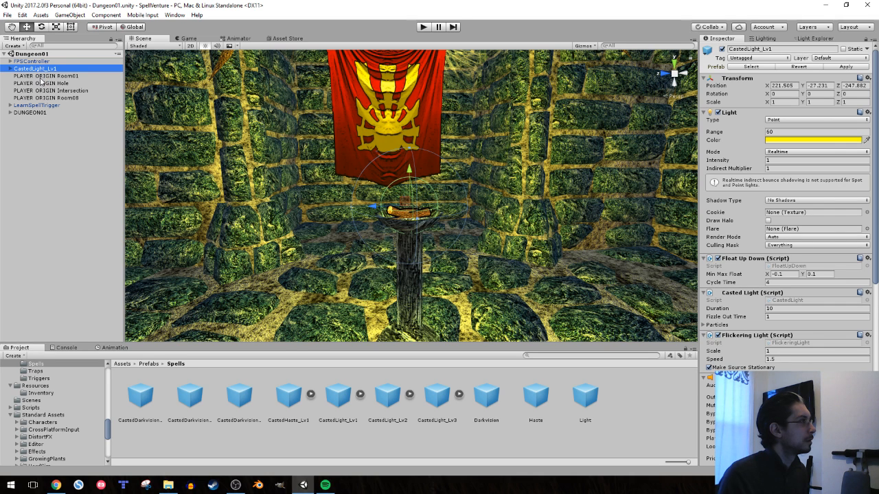
# Try to rename the CastedLight_Lv1 object in the scene hierarchy
pyautogui.click(42, 77)
pyautogui.click(42, 69)
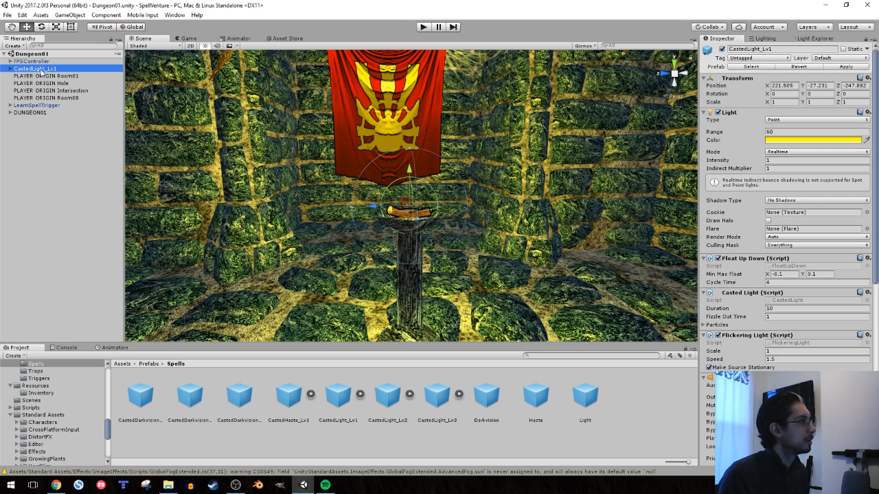
pyautogui.click(42, 77)
pyautogui.click(42, 69)
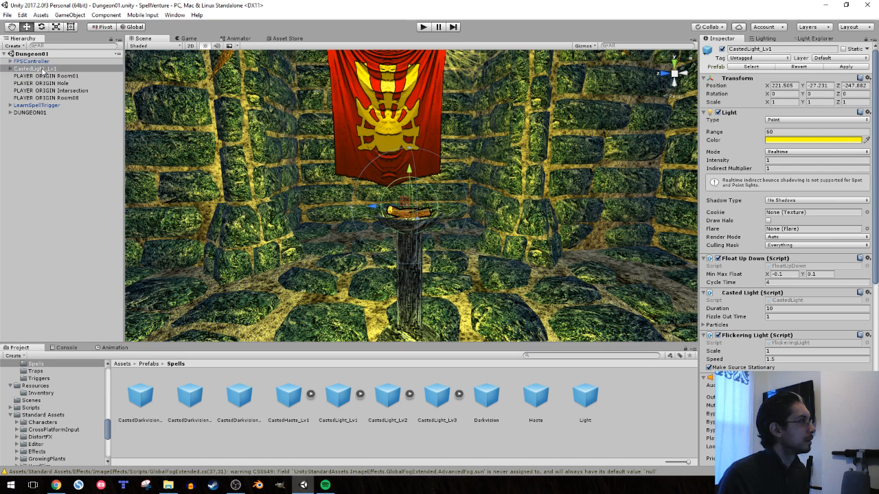
pyautogui.click(42, 69)
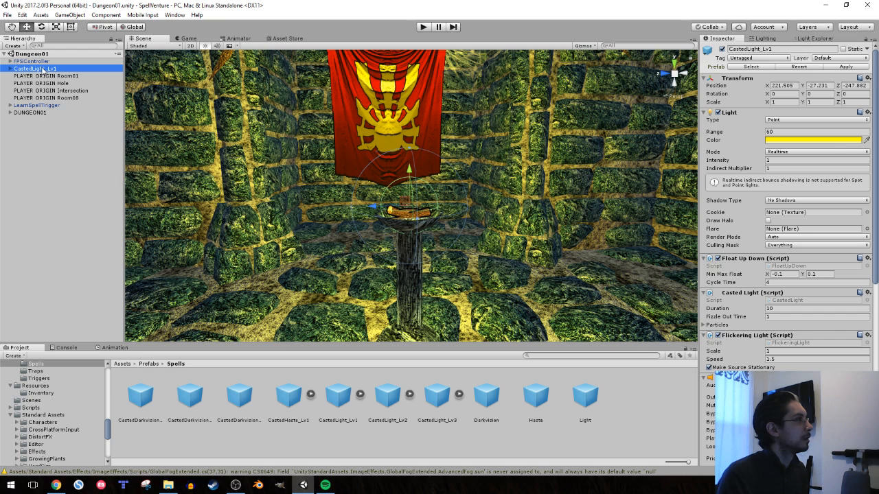
pyautogui.rightClick(42, 70)
pyautogui.click(60, 100)
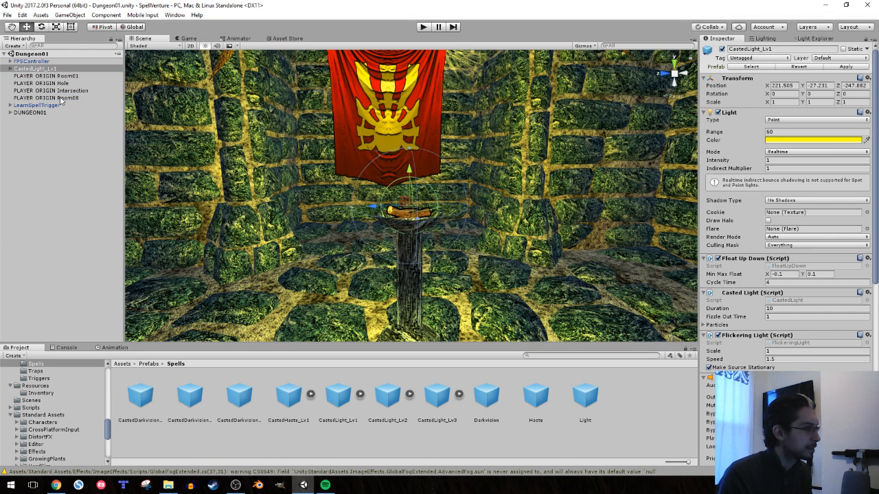
# Clear all messages from the console
pyautogui.click(66, 347)
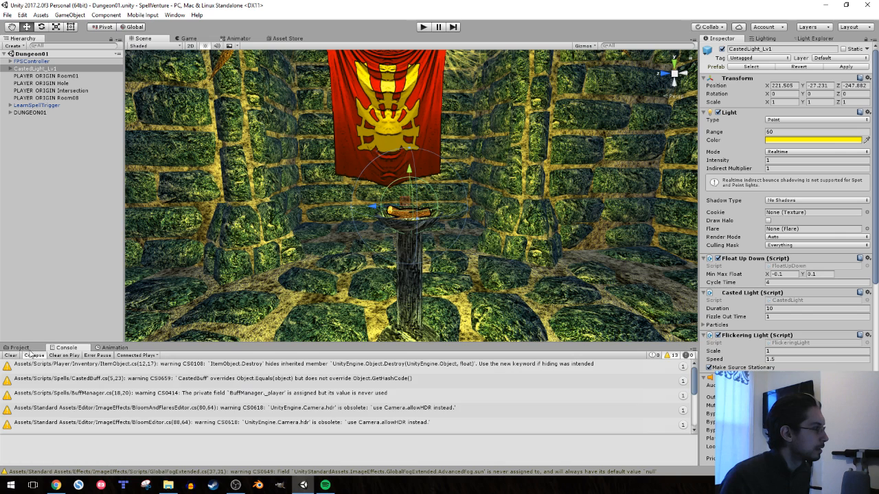
pyautogui.click(11, 355)
# Open the name of the PLAYER ORIGIN Hole object for editing
pyautogui.click(40, 83)
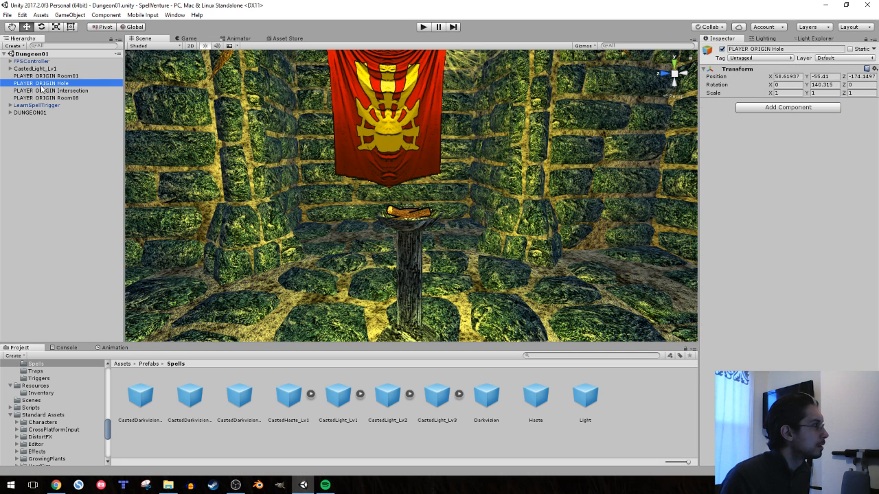
pyautogui.rightClick(39, 84)
pyautogui.click(55, 115)
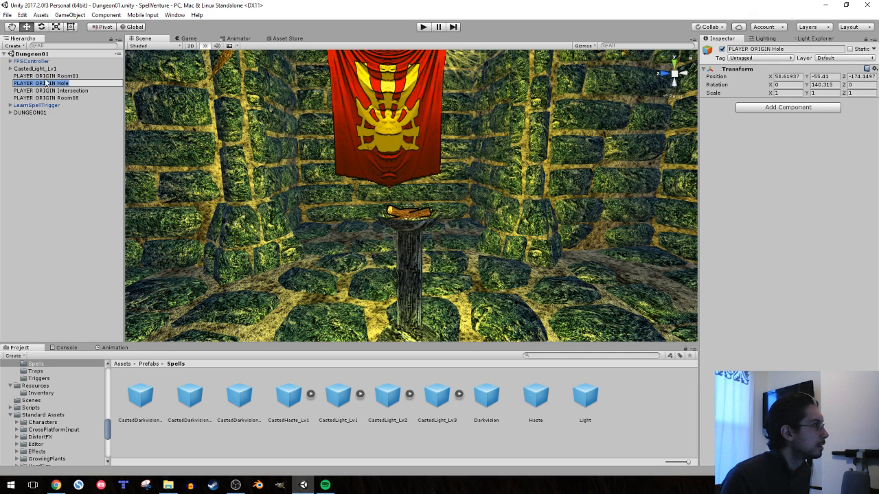
# Try to rename CastedLight_Lv1 again and make it a child of the DUNGEON01 object
pyautogui.click(46, 70)
pyautogui.rightClick(45, 69)
pyautogui.click(68, 97)
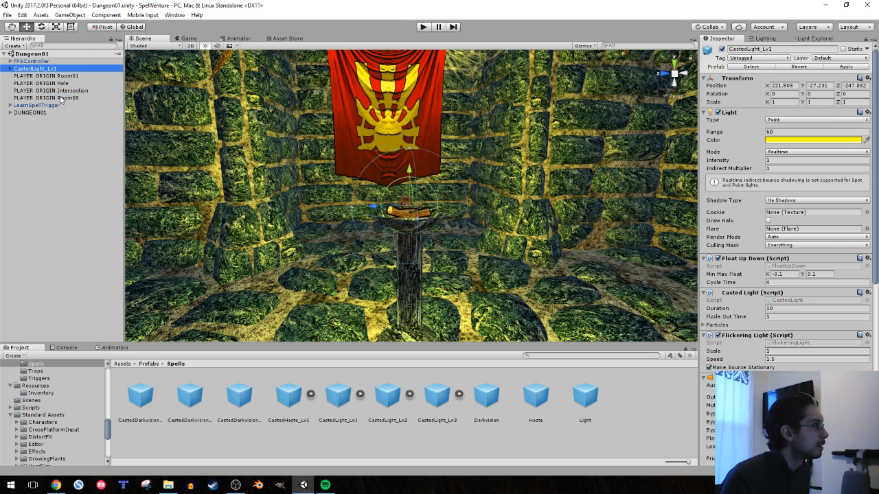
pyautogui.moveTo(51, 70); pyautogui.dragTo(48, 114)
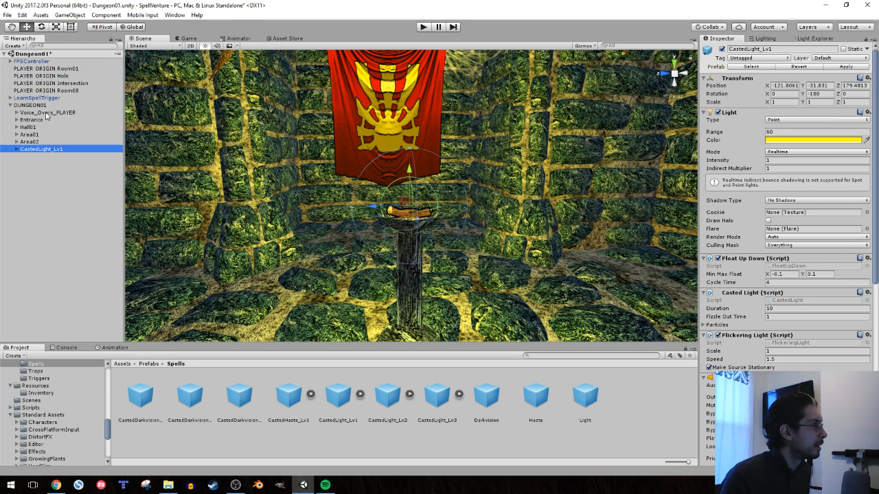
# Test whether the names of PLAYER ORIGIN Room01 and PLAYER ORIGIN Hole can be opened for editing, leaving them unaltered
pyautogui.click(47, 69)
pyautogui.rightClick(47, 69)
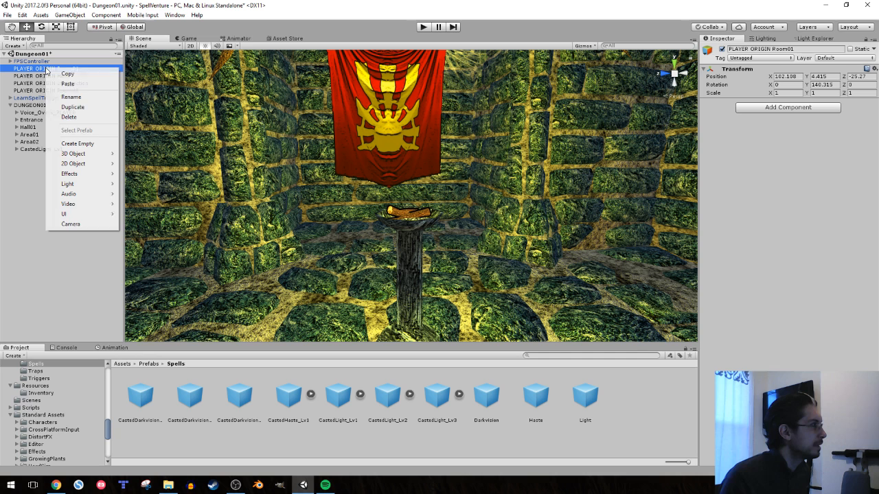
pyautogui.click(66, 100)
pyautogui.click(55, 76)
pyautogui.rightClick(61, 78)
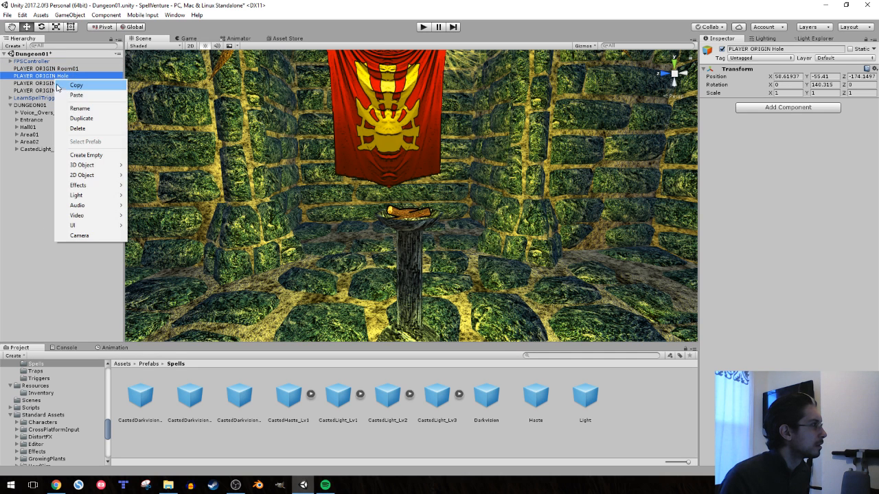
pyautogui.click(79, 108)
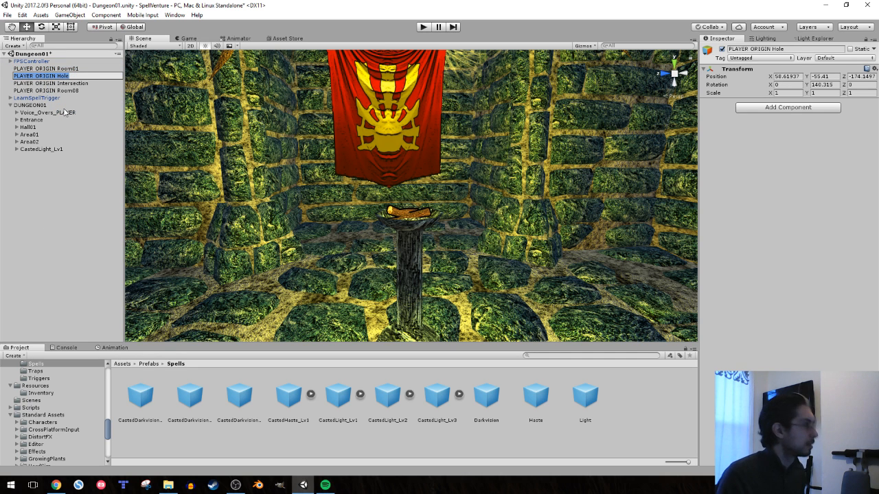
pyautogui.click(48, 112)
pyautogui.click(58, 76)
pyautogui.press('F2')
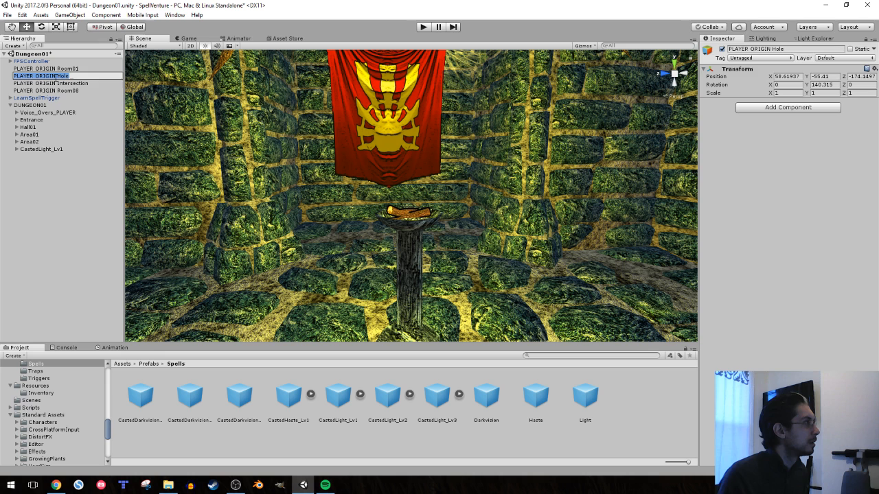
# Try to open the name of the nested CastedLight_Lv1 object for editing and cancel
pyautogui.click(47, 150)
pyautogui.press('F2')
pyautogui.press('Escape')
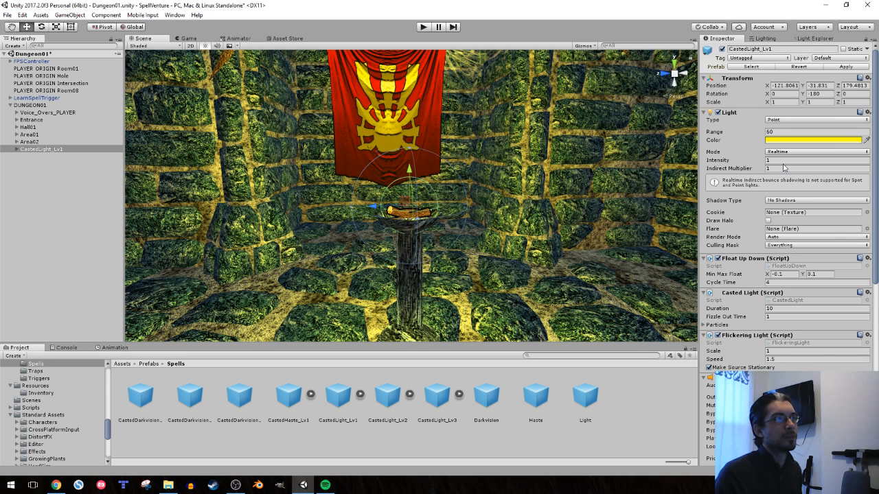
# Review the light, script and audio source components of CastedLight_Lv1
pyautogui.scroll(-5, 783, 165)
pyautogui.scroll(-1, 776, 158)
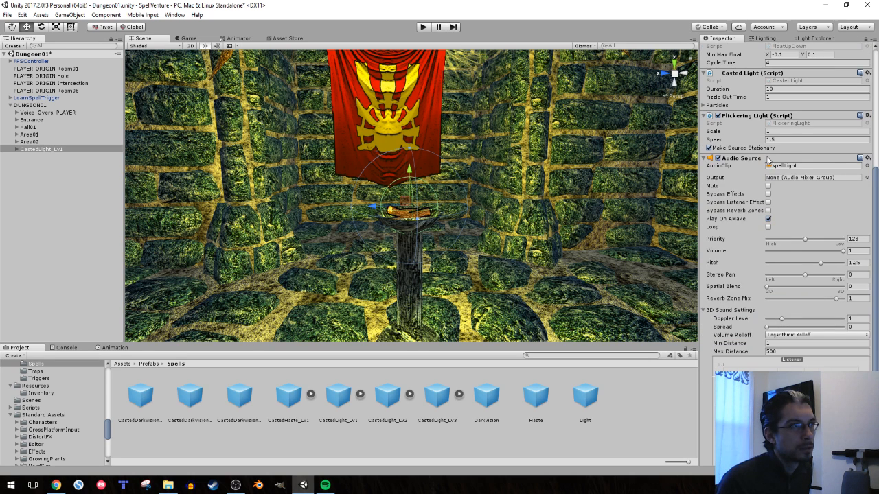
pyautogui.scroll(-2, 765, 160)
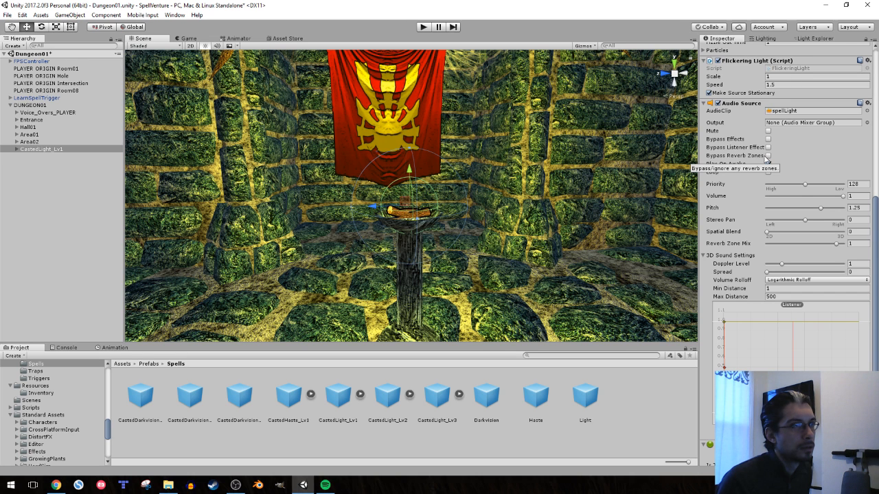
pyautogui.scroll(8, 769, 159)
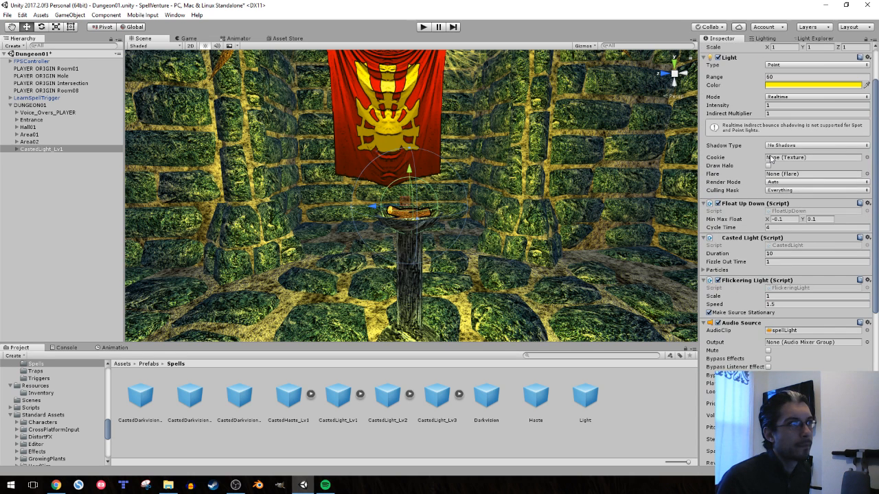
pyautogui.scroll(2, 770, 159)
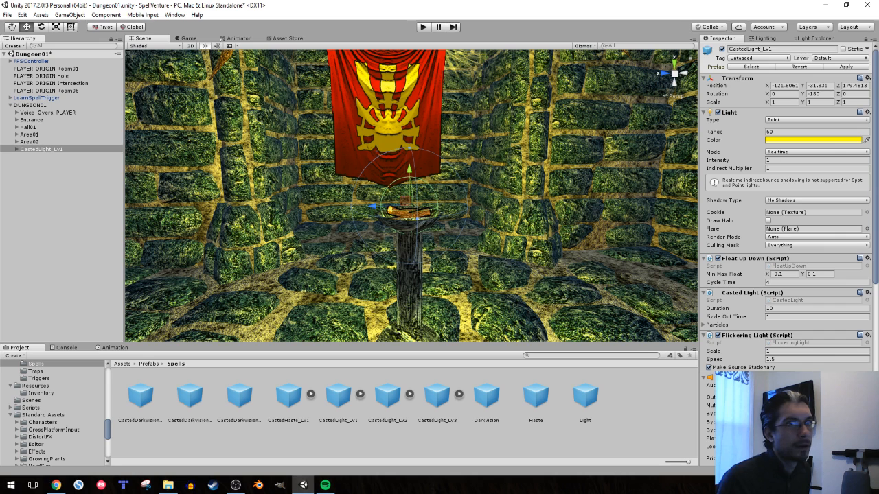
pyautogui.hotkey('alt', 'Tab')
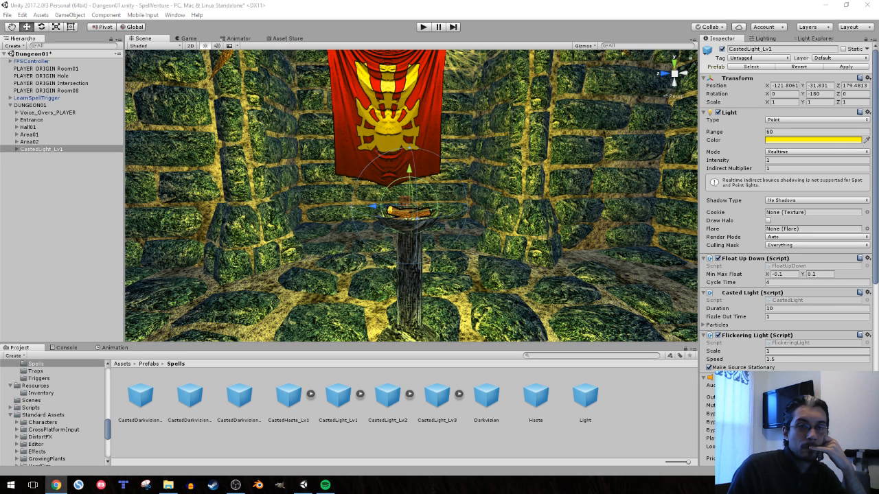
# Expand CastedLight_Lv1 and examine the particle system settings and previews of its Constant Particles and Start Particles children
pyautogui.click(17, 149)
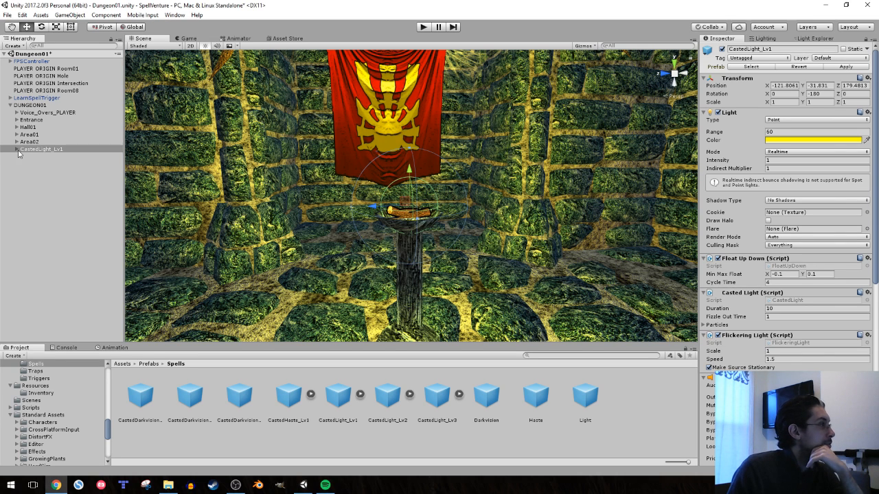
pyautogui.click(42, 157)
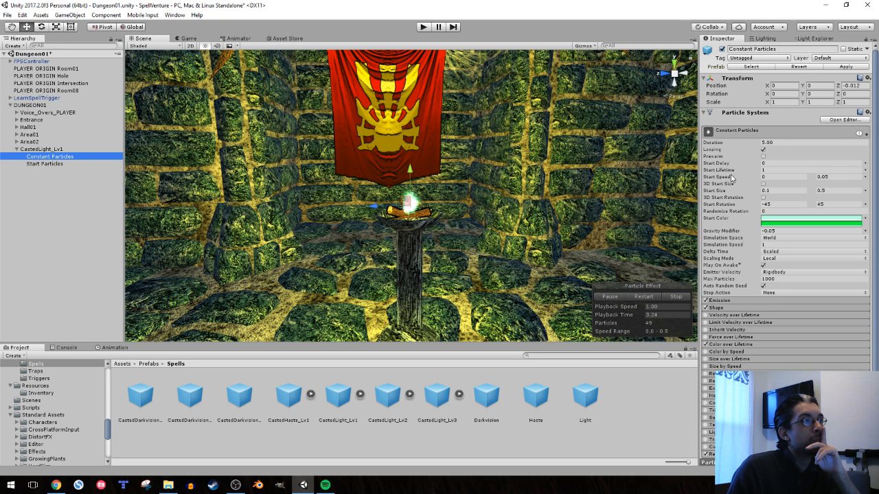
pyautogui.scroll(-2, 759, 190)
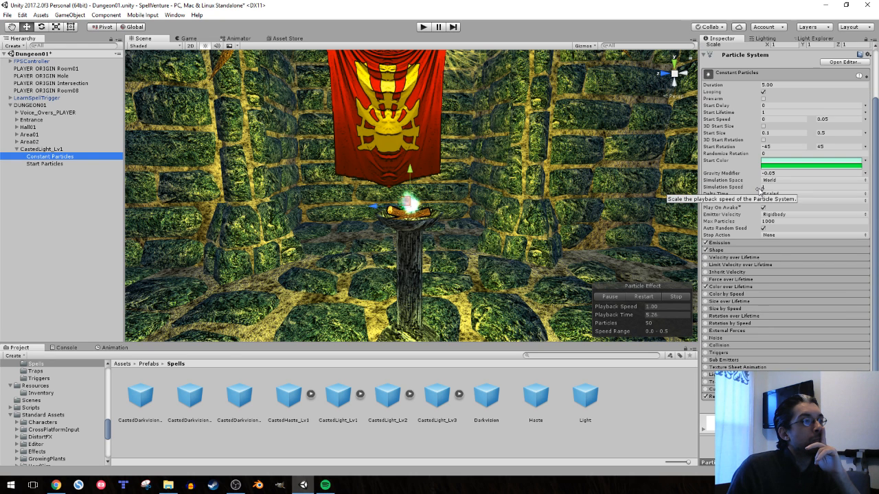
pyautogui.click(54, 164)
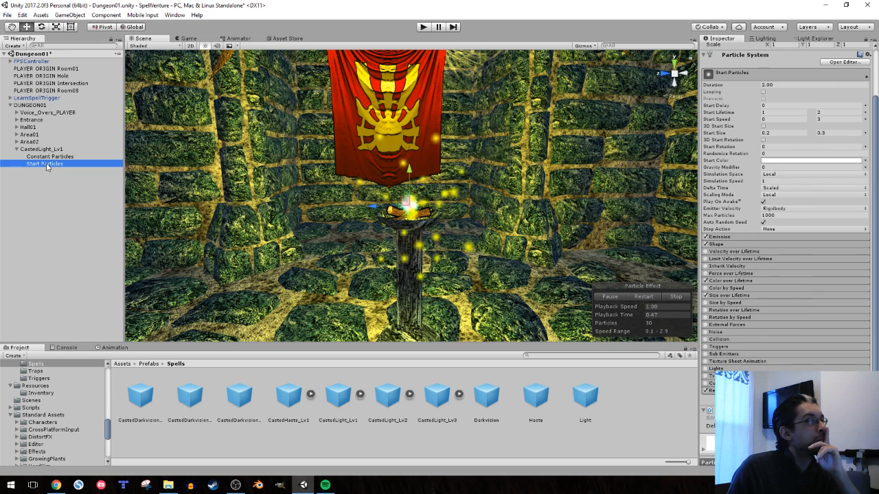
pyautogui.click(50, 156)
pyautogui.click(54, 163)
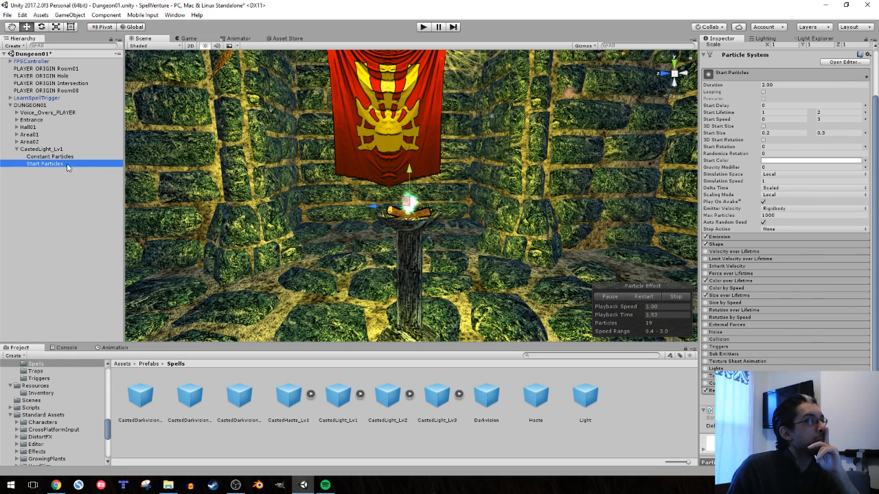
pyautogui.scroll(-1, 746, 297)
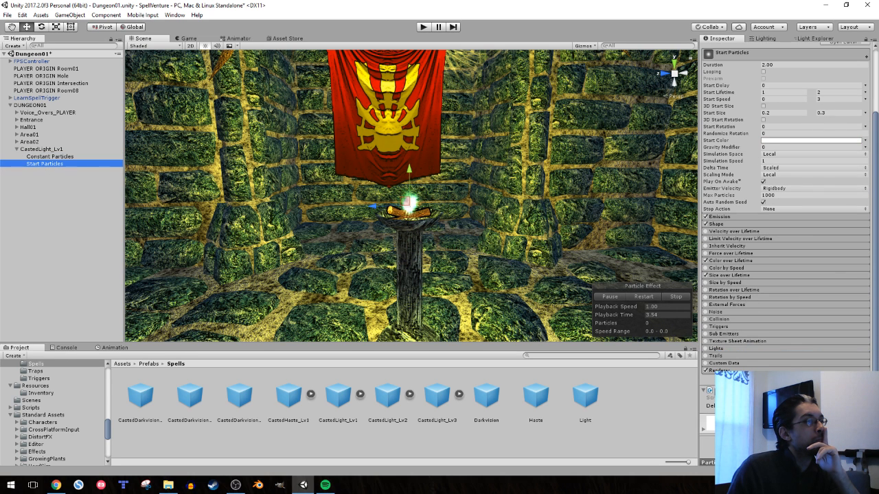
pyautogui.click(50, 157)
pyautogui.click(55, 164)
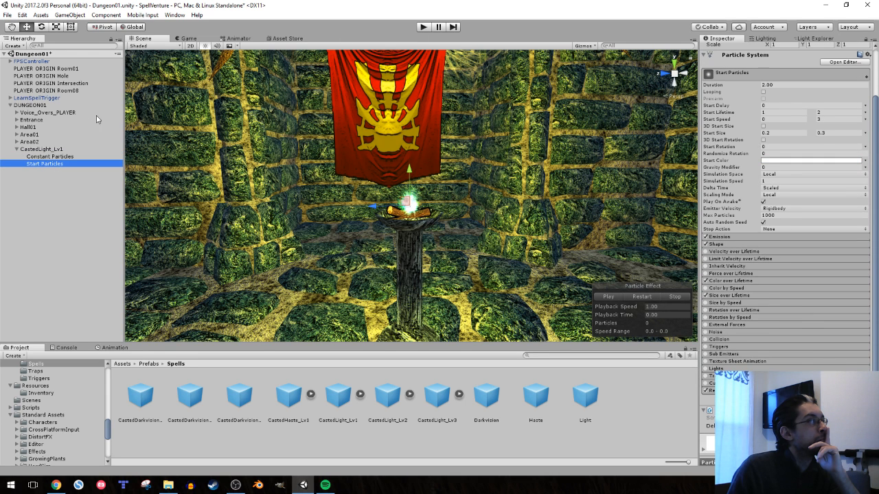
# Test in-place renaming on CastedLight_Lv1, Constant Particles and Area01, and reselect CastedLight_Lv1 with all names kept
pyautogui.click(57, 149)
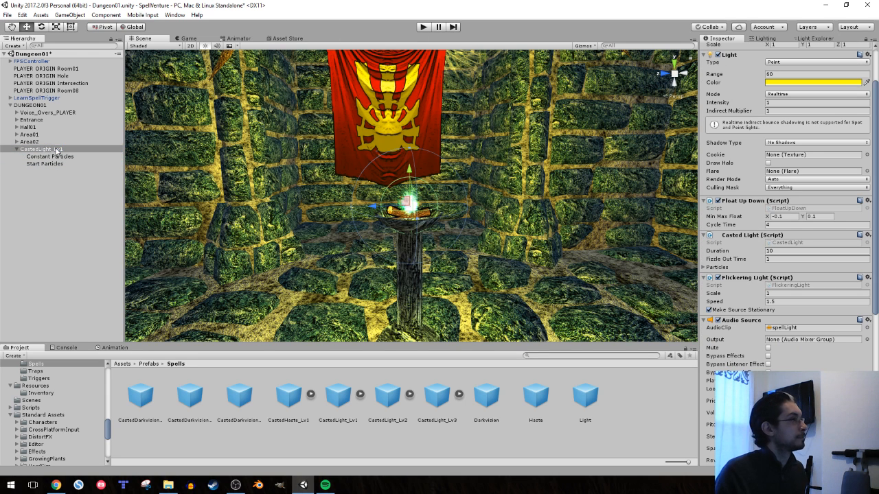
pyautogui.click(61, 157)
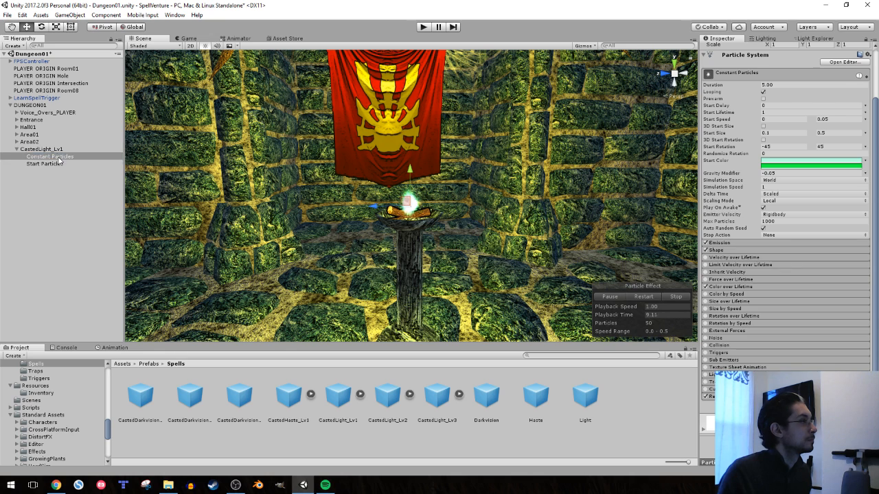
pyautogui.click(43, 143)
pyautogui.click(44, 135)
pyautogui.click(43, 135)
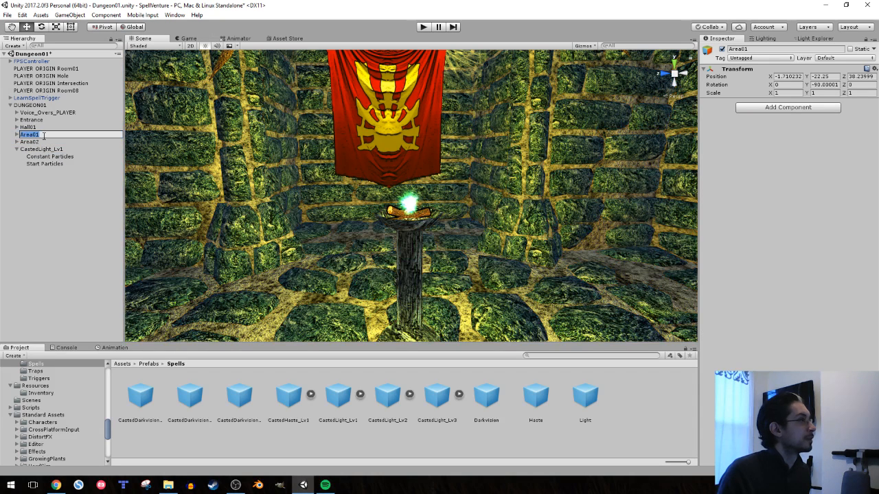
pyautogui.click(52, 150)
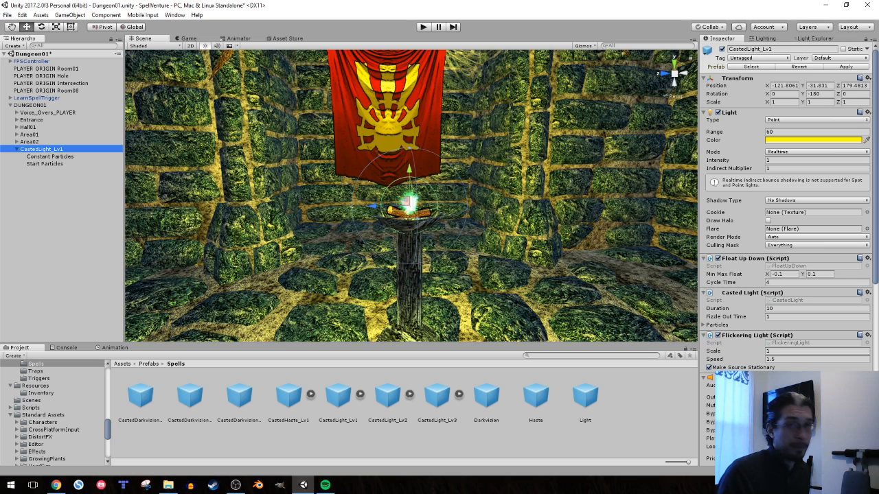
# Collapse CastedLight_Lv1 and make it a child of 4-Way_Intersect_03 inside Area02
pyautogui.hotkey('alt', 'Tab')
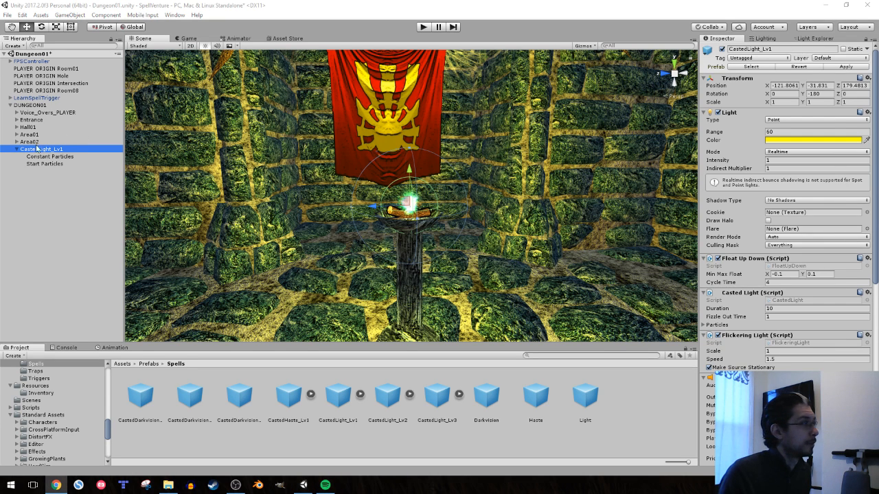
pyautogui.hotkey('alt', 'Tab')
pyautogui.press('Left')
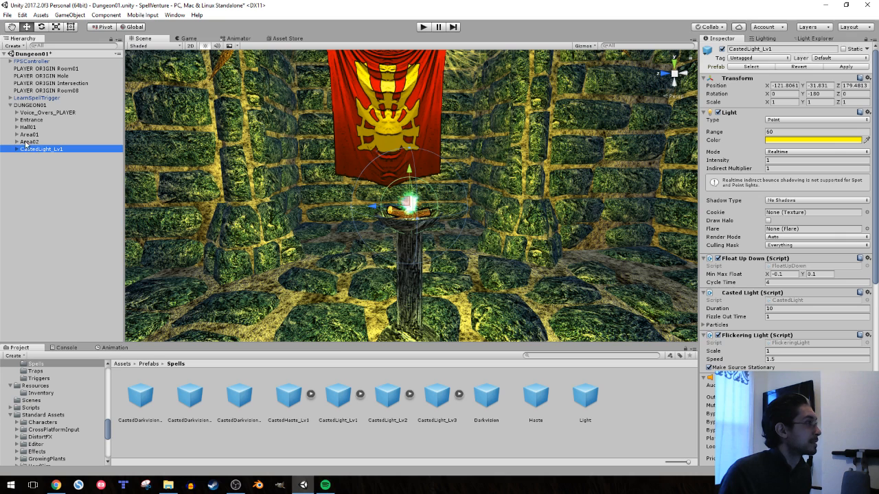
pyautogui.click(17, 142)
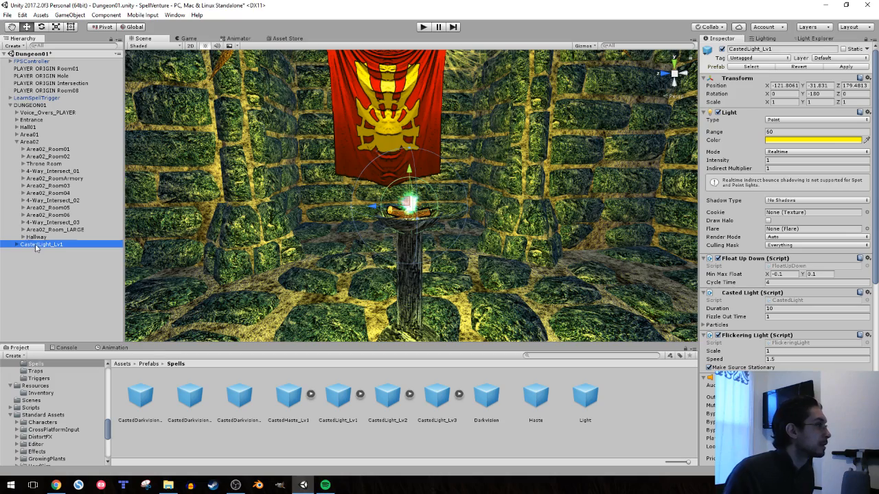
pyautogui.moveTo(35, 243); pyautogui.dragTo(52, 223)
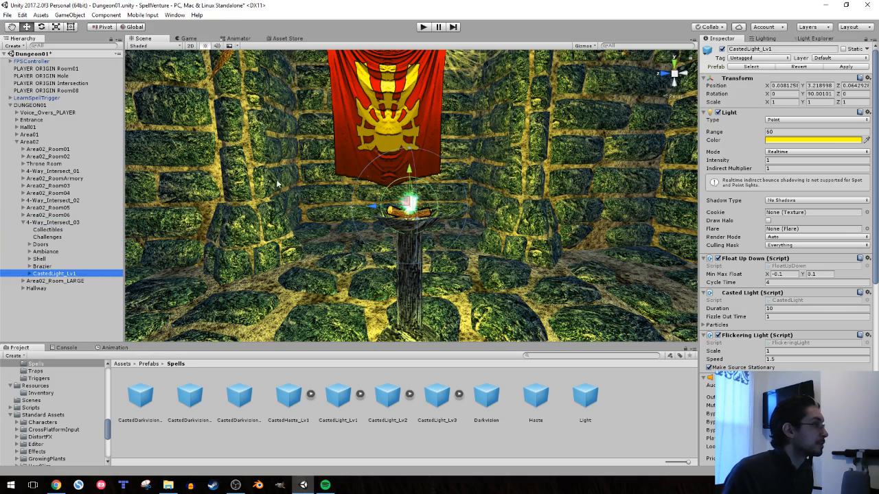
pyautogui.moveTo(278, 186); pyautogui.dragTo(351, 157, button='right')
pyautogui.press('s')
pyautogui.press('w')
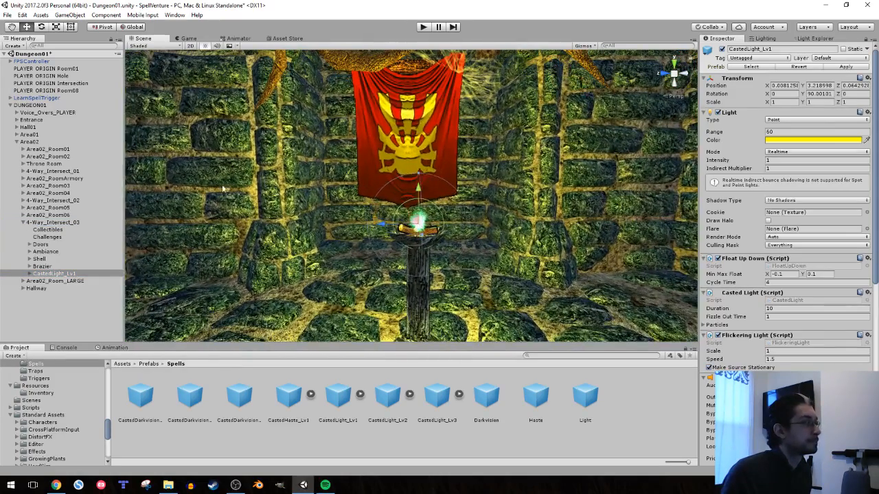
# Review the components of the Brazier and of the CastedHaste_Lv1, CastedLight_Lv1, CastedLight_Lv2 and CastedLight_Lv3 prefabs
pyautogui.click(42, 267)
pyautogui.click(285, 398)
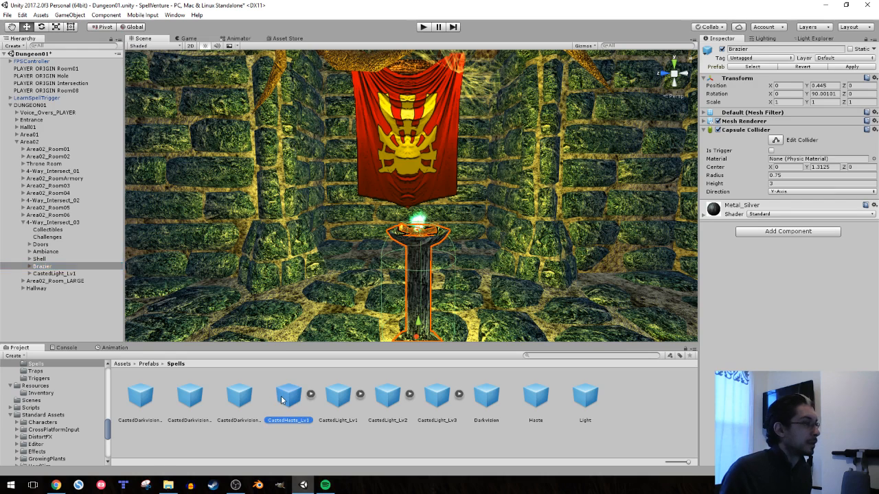
pyautogui.click(339, 398)
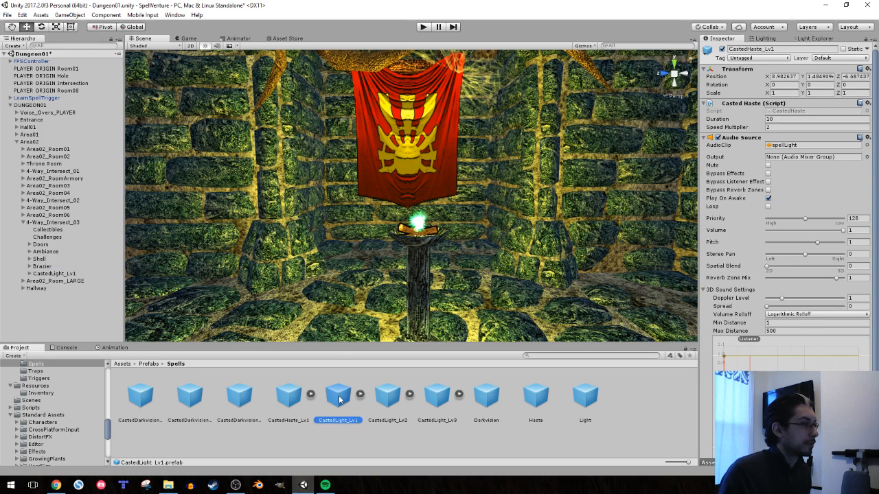
pyautogui.click(384, 398)
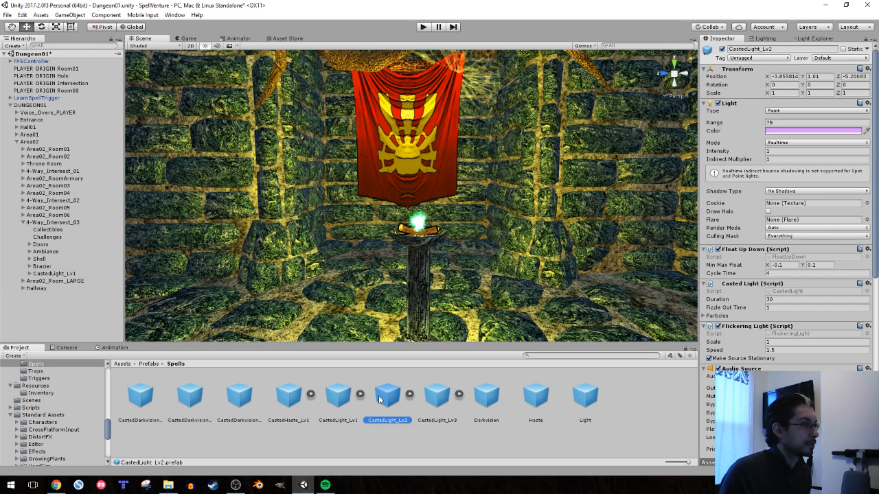
pyautogui.click(436, 398)
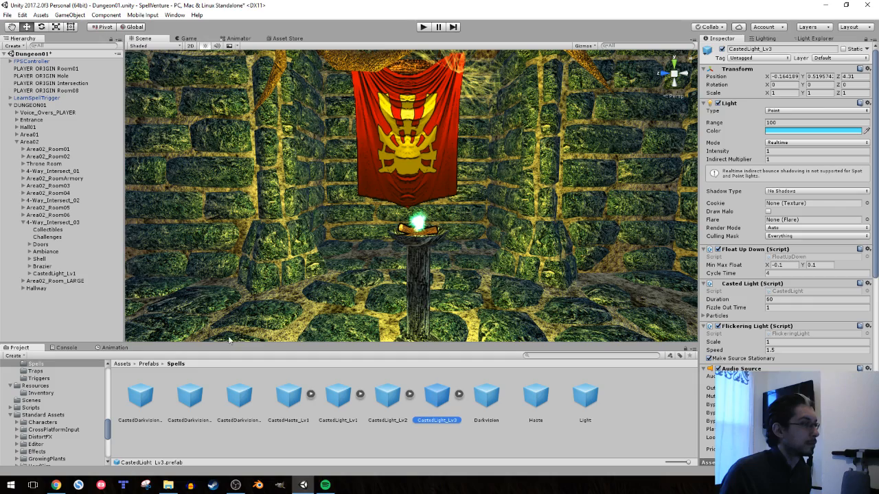
# Raise the scene's CastedLight_Lv1 from the brazier towards the ceiling, to a Y position of about 10.51, and deactivate it
pyautogui.click(70, 275)
pyautogui.moveTo(272, 203); pyautogui.dragTo(276, 197, button='right')
pyautogui.press('s')
pyautogui.click(66, 273)
pyautogui.moveTo(270, 239); pyautogui.dragTo(278, 214, button='right')
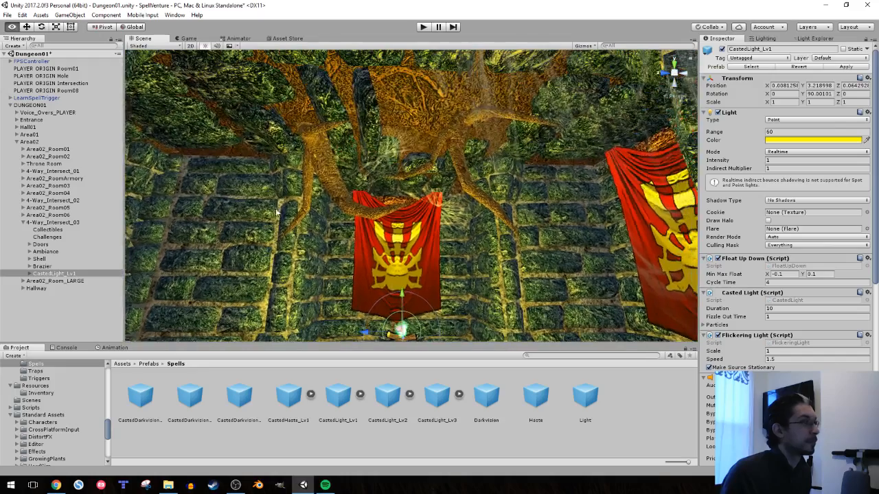
pyautogui.moveTo(404, 294); pyautogui.dragTo(418, 57)
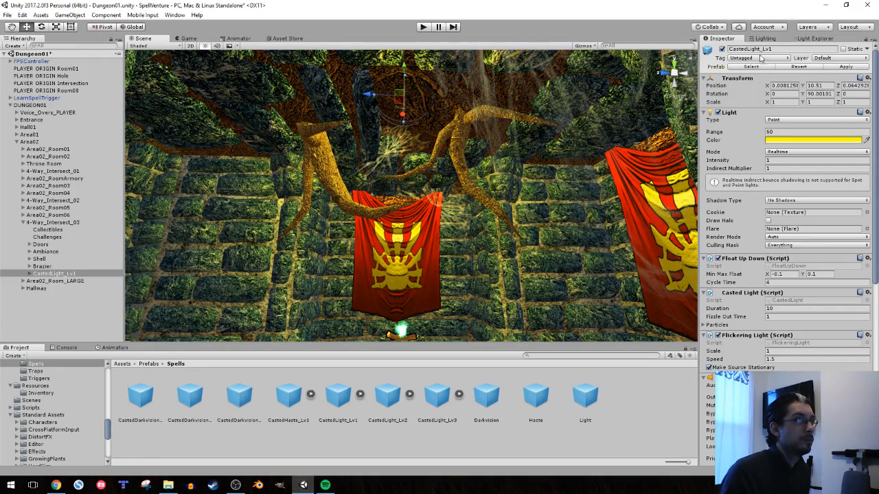
pyautogui.click(723, 49)
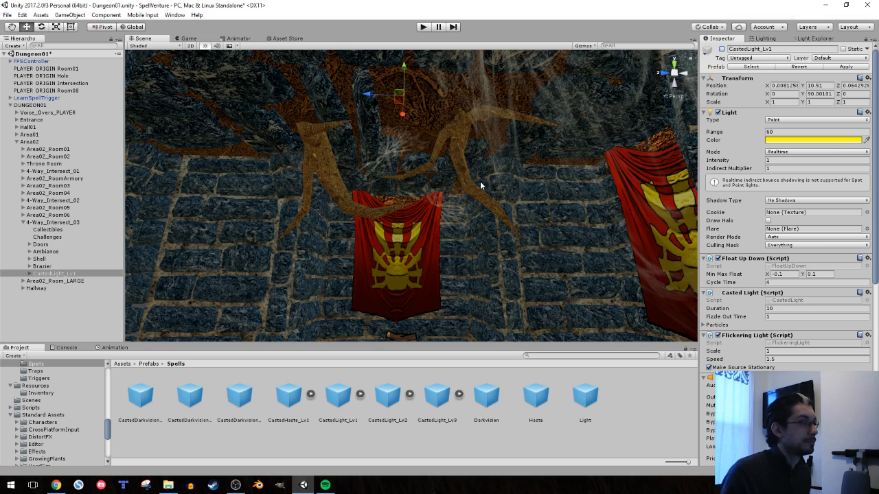
pyautogui.moveTo(418, 175); pyautogui.dragTo(411, 213, button='right')
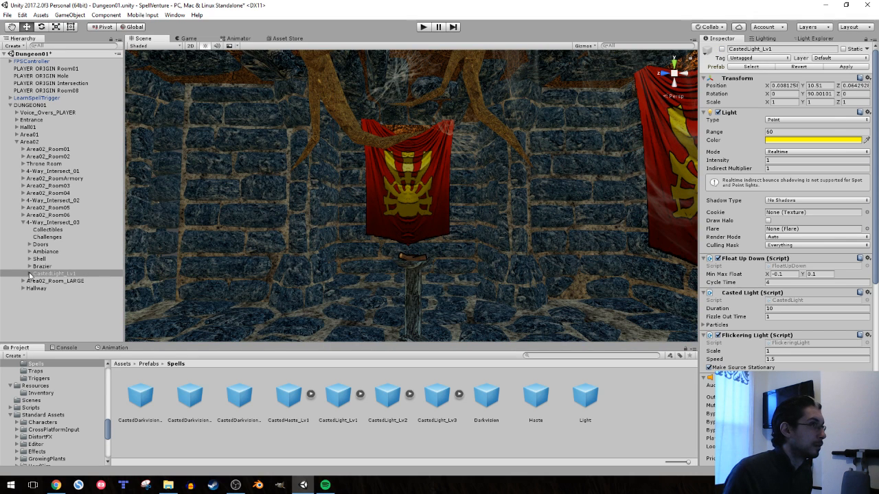
# Create an empty object named Spirit at the CastedLight_Lv1 location and make CastedLight_Lv1 its child within 4-Way_Intersect_03
pyautogui.click(29, 274)
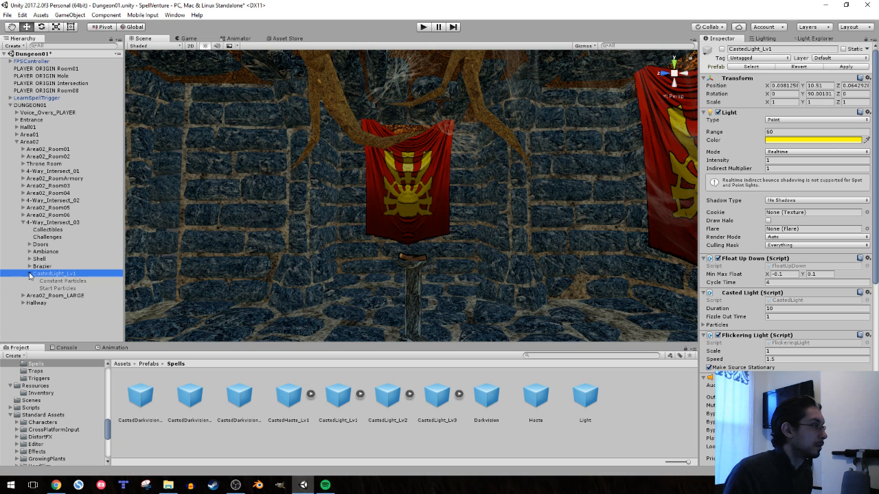
pyautogui.click(30, 274)
pyautogui.rightClick(40, 277)
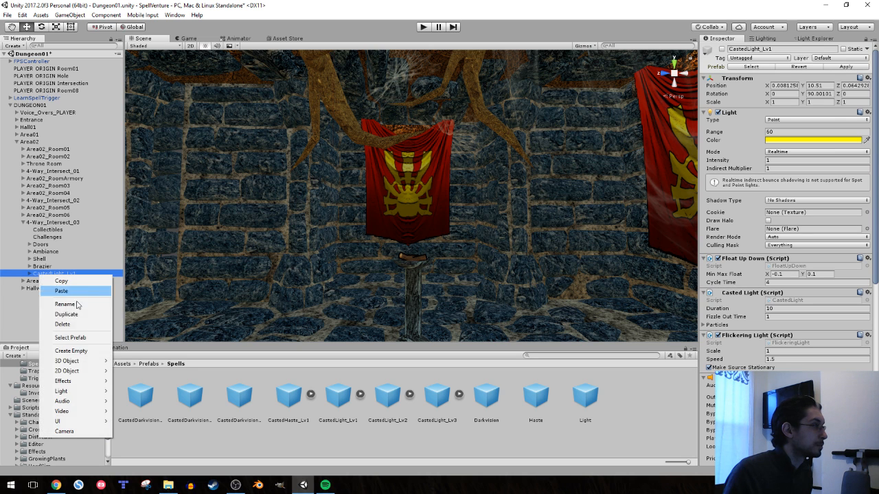
pyautogui.click(75, 400)
pyautogui.write('Spirit')
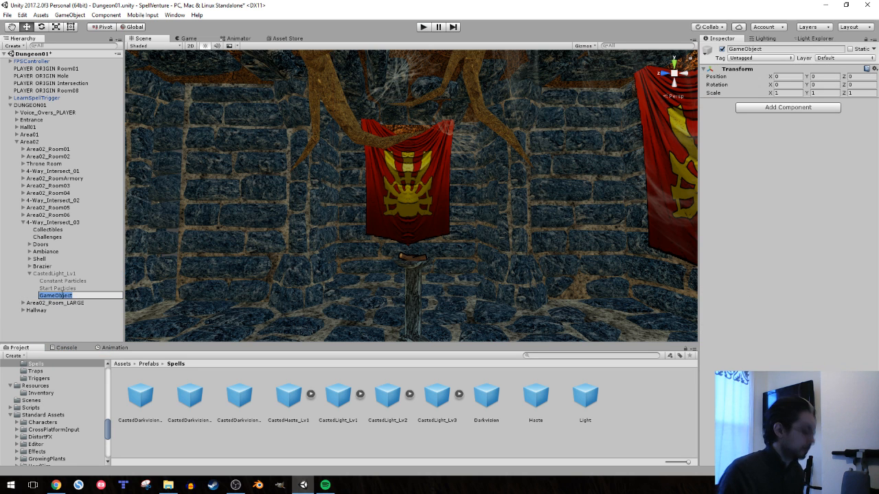
pyautogui.press('Return')
pyautogui.moveTo(62, 297); pyautogui.dragTo(47, 276)
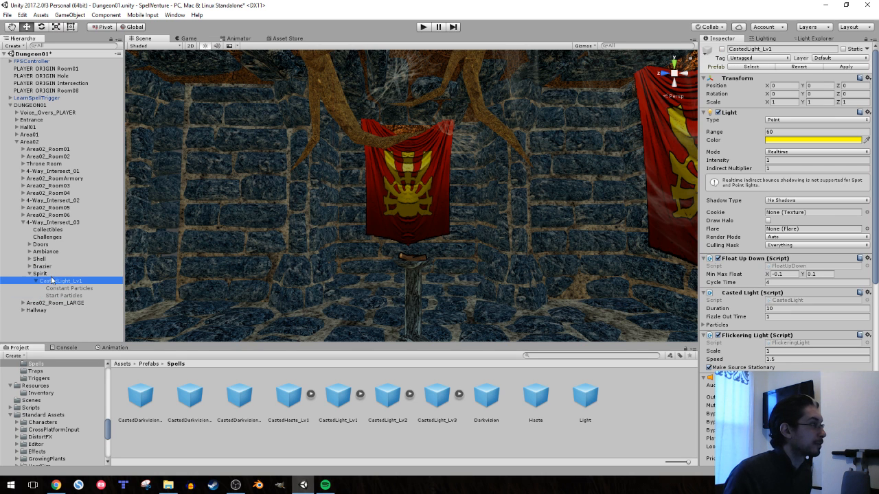
pyautogui.doubleClick(47, 274)
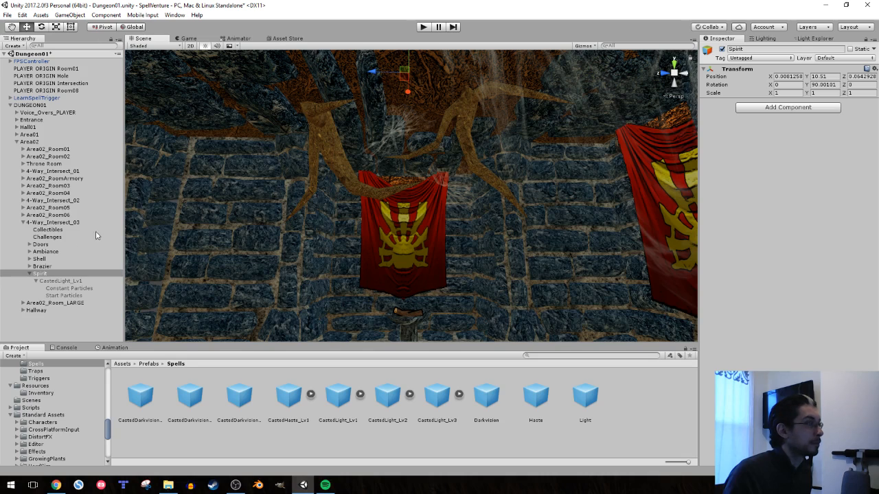
# Expand the Brazier and its embers 1 group to view the ember objects in the hierarchy
pyautogui.click(36, 274)
pyautogui.click(30, 266)
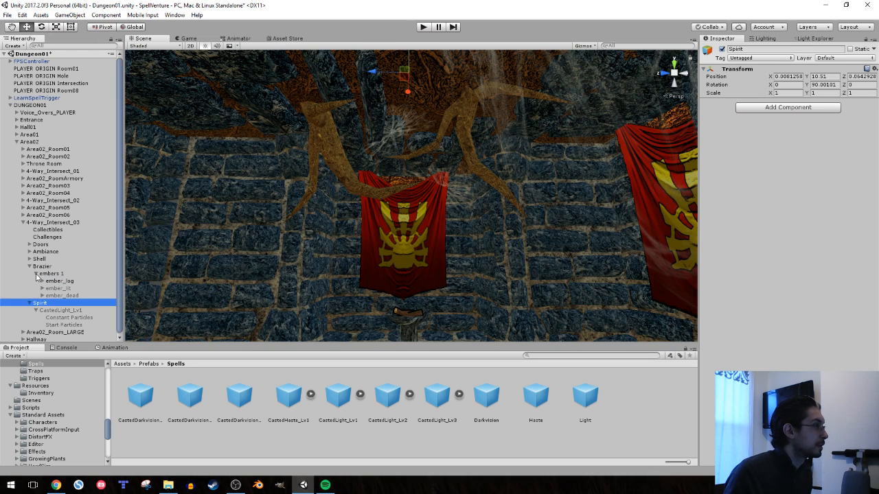
pyautogui.moveTo(398, 142); pyautogui.dragTo(125, 136, button='right')
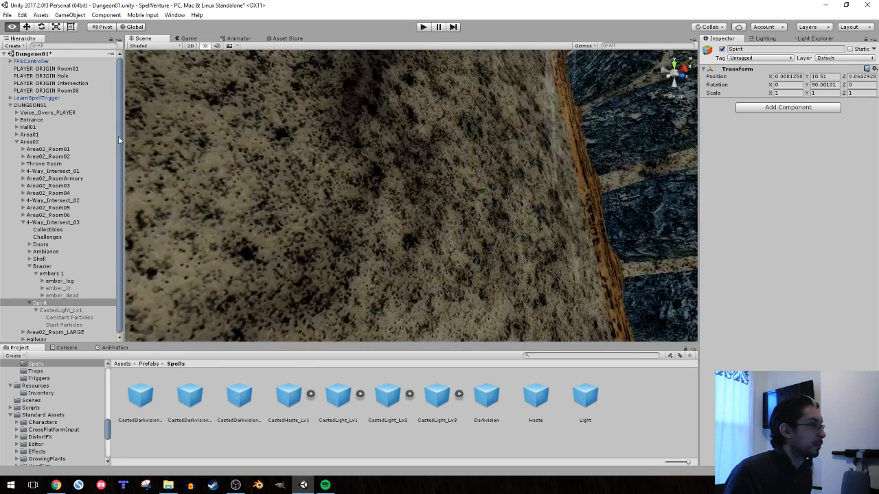
# Copy the transform values of PLAYER ORIGIN Intersection onto the FPSController
pyautogui.click(41, 82)
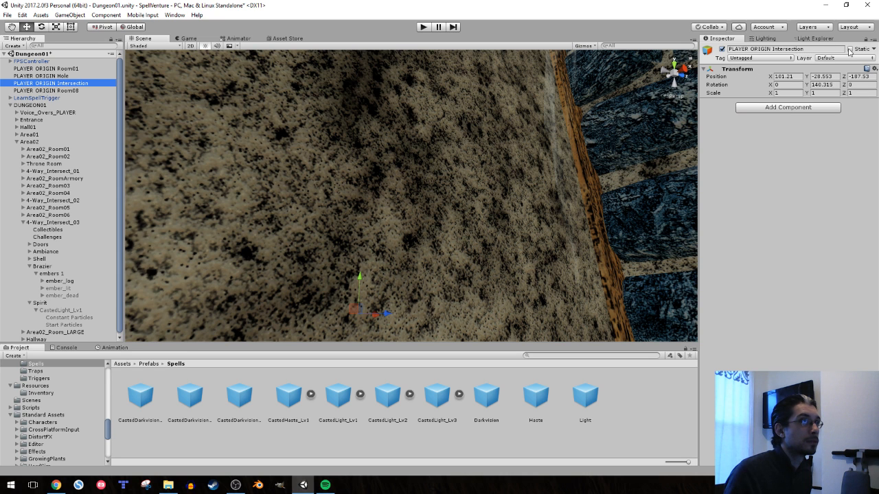
pyautogui.click(874, 71)
pyautogui.click(797, 112)
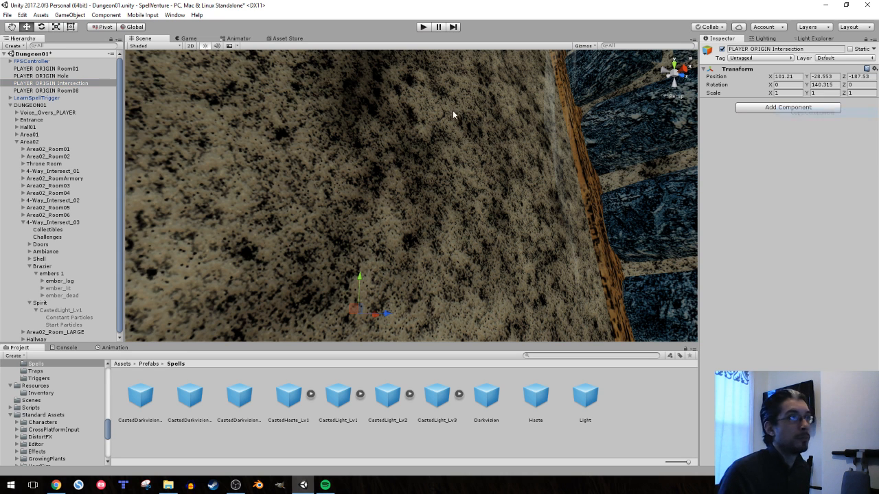
pyautogui.click(31, 61)
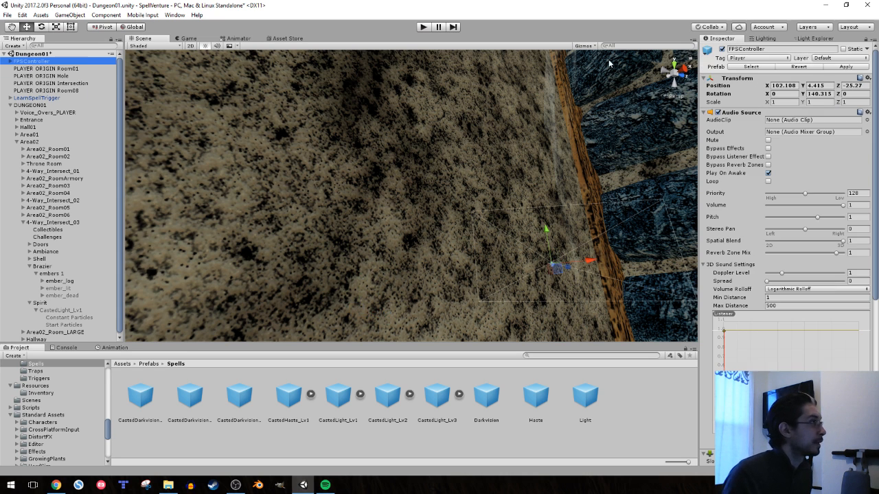
pyautogui.click(867, 78)
pyautogui.click(824, 151)
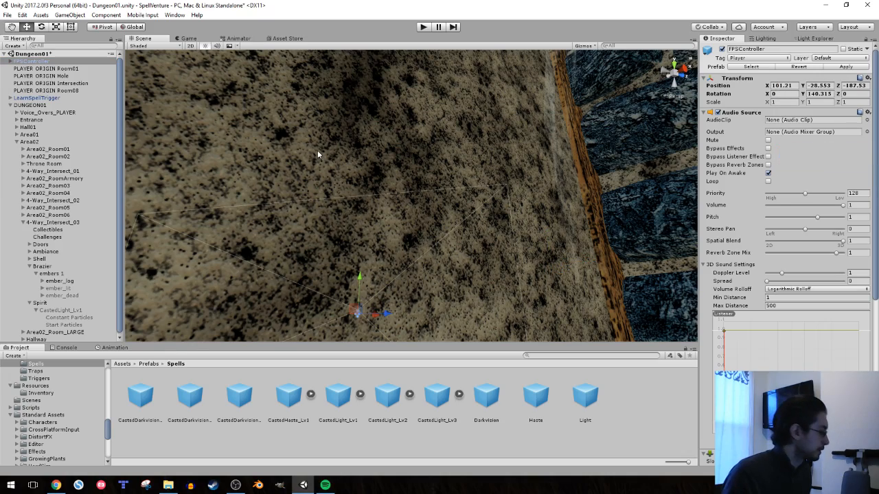
# Move the FPSController into the brazier room of 4-Way_Intersect_03, at about X 216.14 and Z -245.54
pyautogui.moveTo(368, 153); pyautogui.dragTo(445, 290, button='right')
pyautogui.press('s')
pyautogui.moveTo(276, 134); pyautogui.dragTo(489, 167)
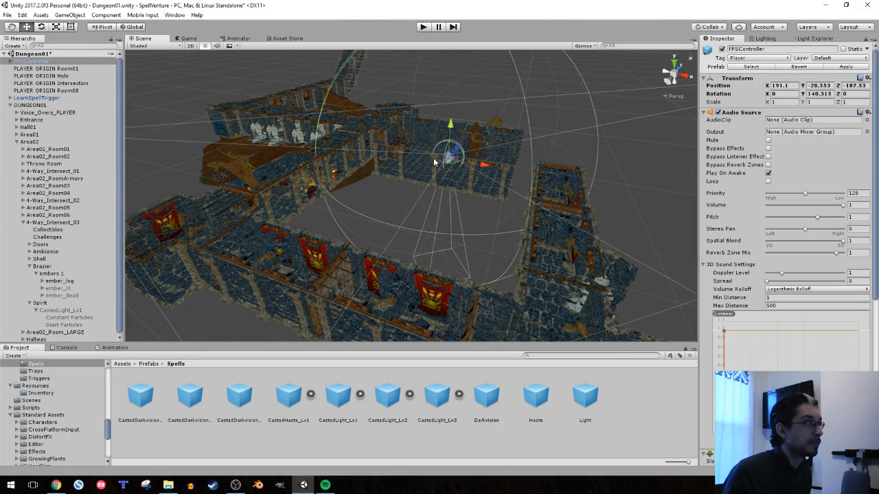
pyautogui.moveTo(434, 162); pyautogui.dragTo(441, 246)
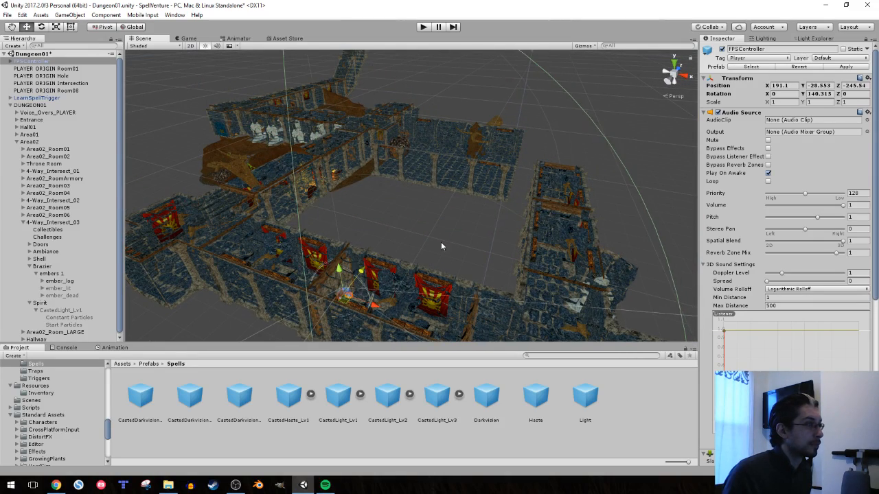
pyautogui.moveTo(441, 246); pyautogui.dragTo(441, 294, button='right')
pyautogui.moveTo(377, 220); pyautogui.dragTo(513, 260)
# Play-test the level and walk around the brazier room and its adjoining hallway
pyautogui.click(423, 26)
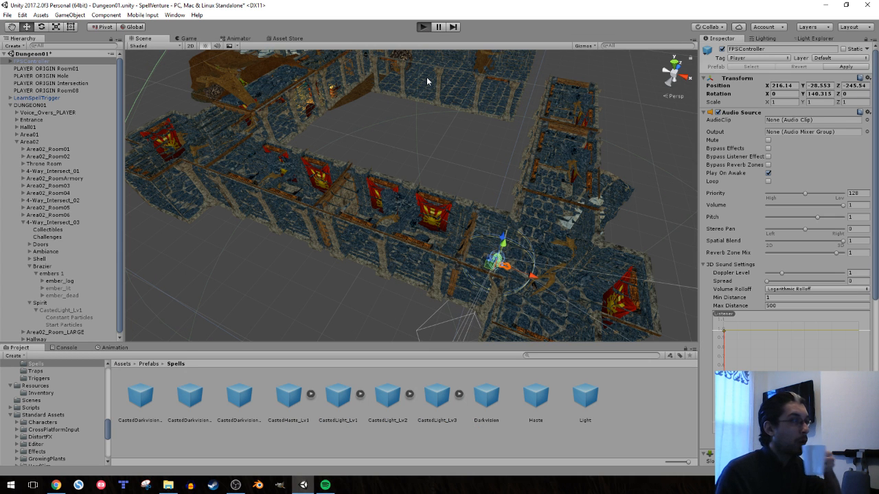
pyautogui.click(423, 26)
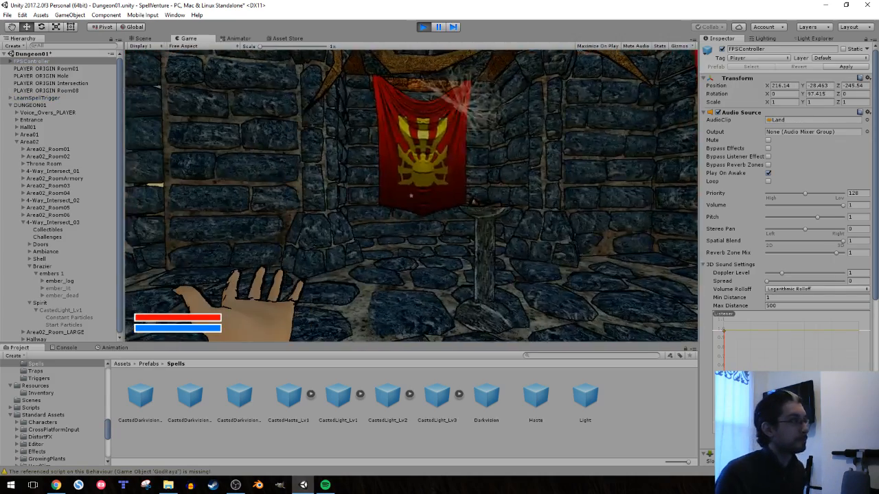
pyautogui.press('w')
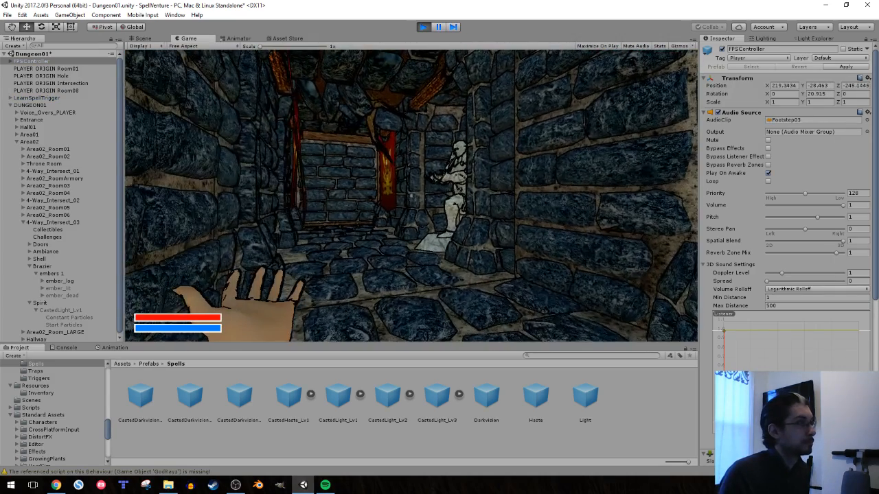
pyautogui.press('w')
pyautogui.press('w')
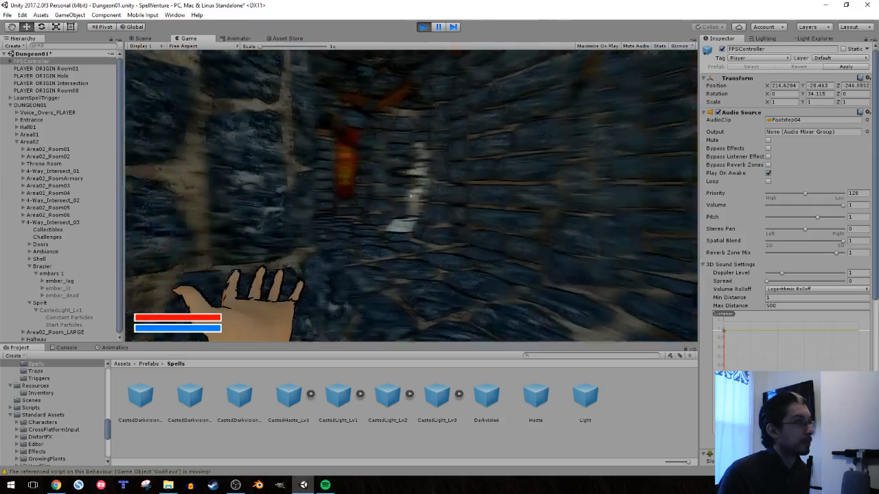
# Check the rendering statistics while facing the banners, hide them again and end the play test
pyautogui.press('Escape')
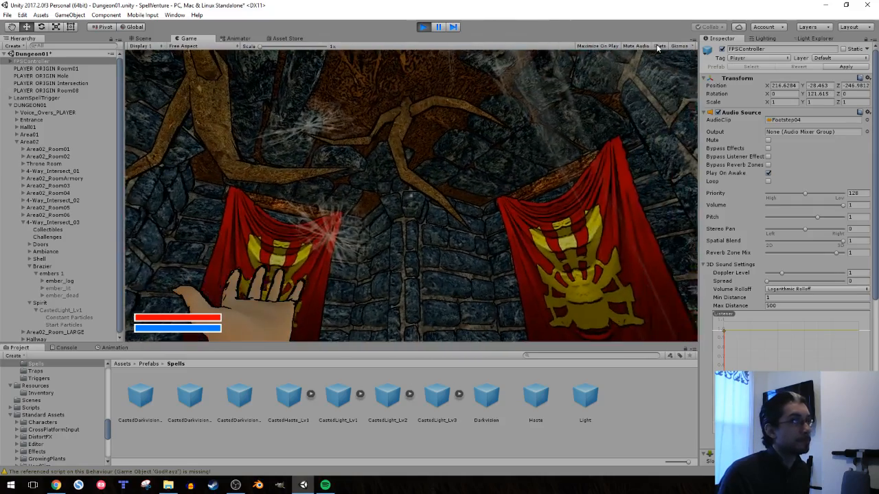
pyautogui.click(659, 46)
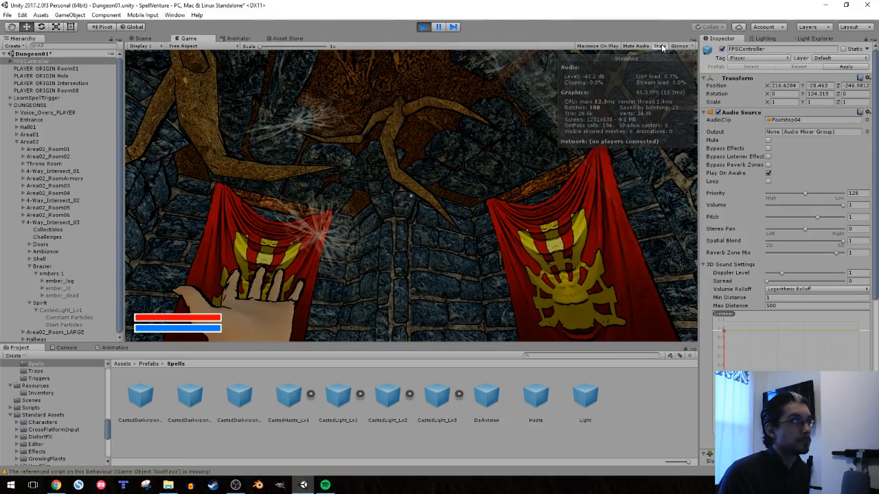
pyautogui.click(659, 46)
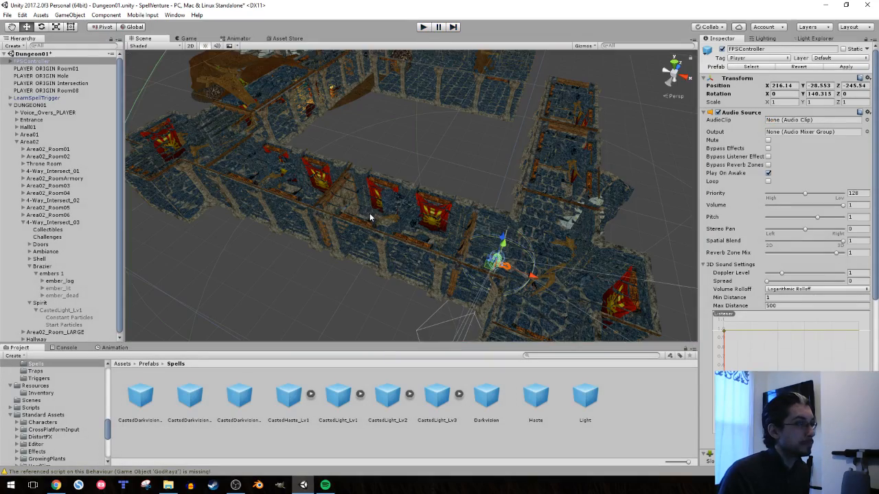
# Examine the player's starting position, the brazier and the Floor_Rocks and Floor_Rocks_001 meshes around it in the scene
pyautogui.moveTo(369, 213); pyautogui.dragTo(481, 247, button='right')
pyautogui.press('f')
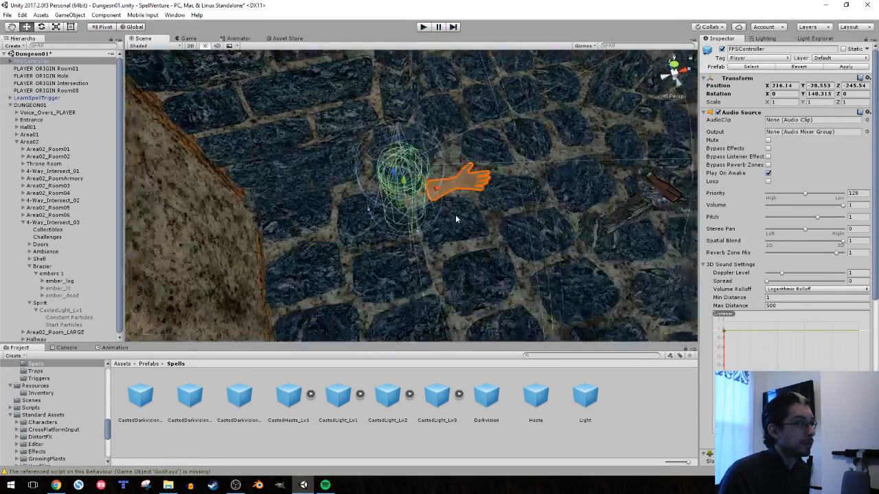
pyautogui.moveTo(455, 214); pyautogui.dragTo(565, 170, button='right')
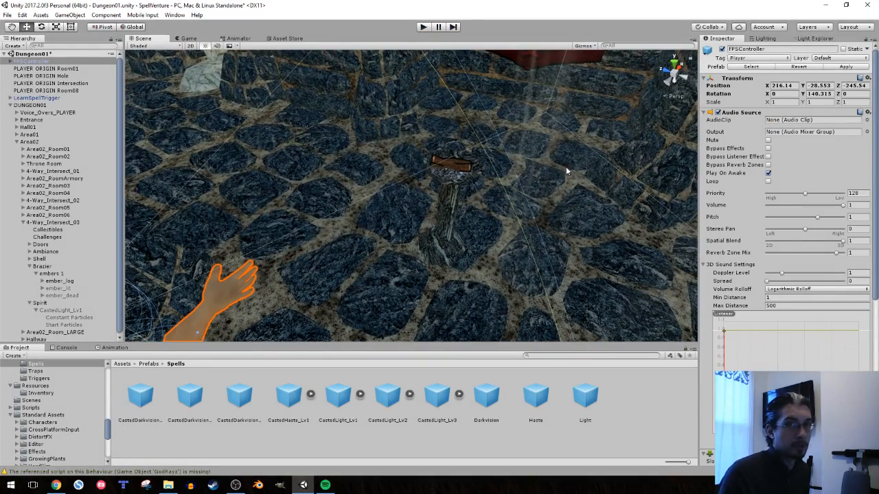
pyautogui.moveTo(464, 191); pyautogui.dragTo(505, 175, button='right')
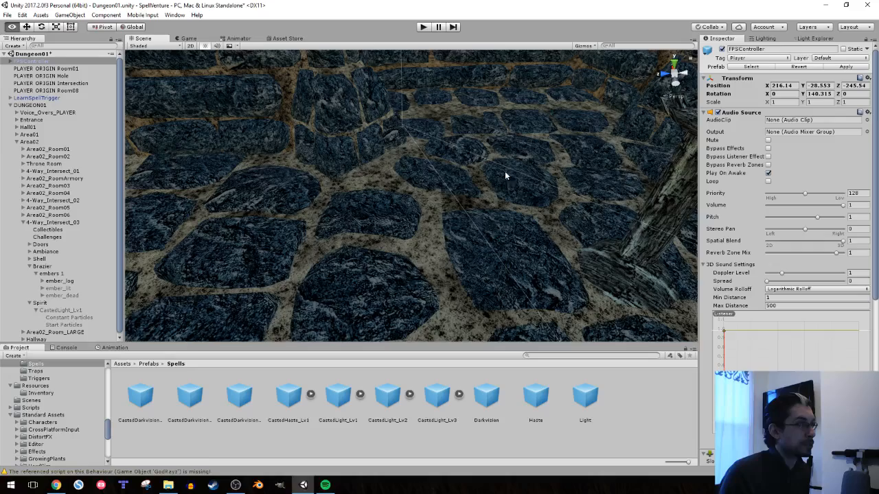
pyautogui.click(382, 204)
pyautogui.press('f')
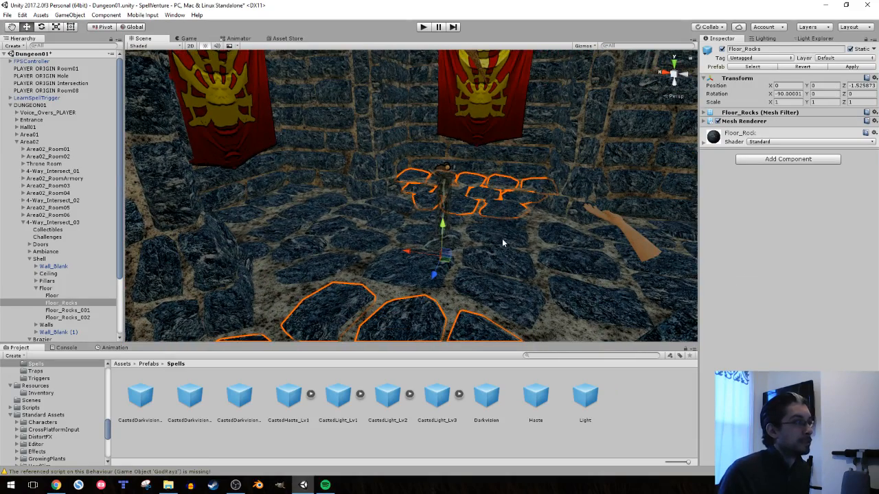
pyautogui.click(502, 241)
pyautogui.moveTo(503, 242); pyautogui.dragTo(506, 199, button='right')
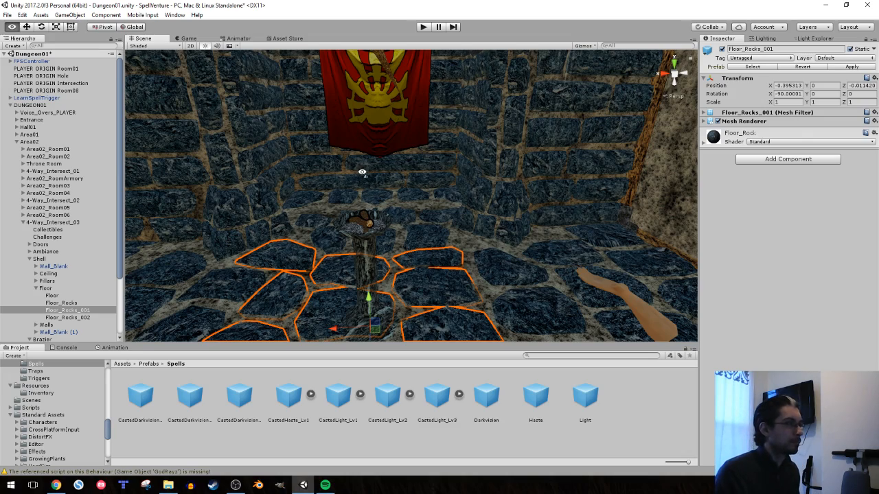
pyautogui.keyDown('alt'); pyautogui.moveTo(361, 167); pyautogui.dragTo(349, 256); pyautogui.keyUp('alt')
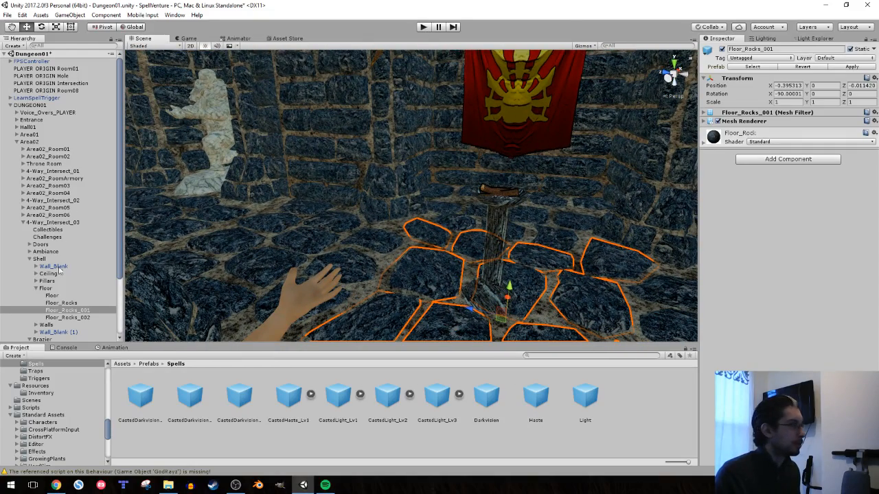
# Inspect the On Off Switch scripts on ember_log's collision_trigger and locate the ember_log object that the last switch affects
pyautogui.scroll(-2, 38, 270)
pyautogui.click(36, 261)
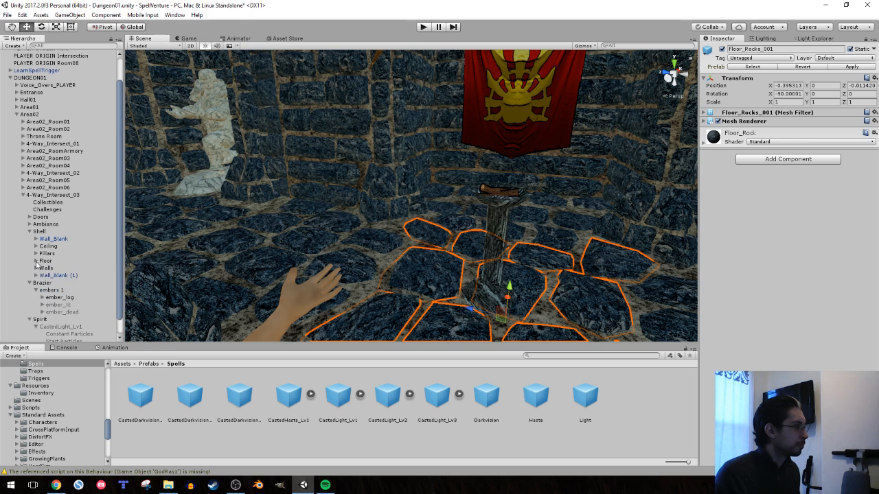
pyautogui.click(29, 232)
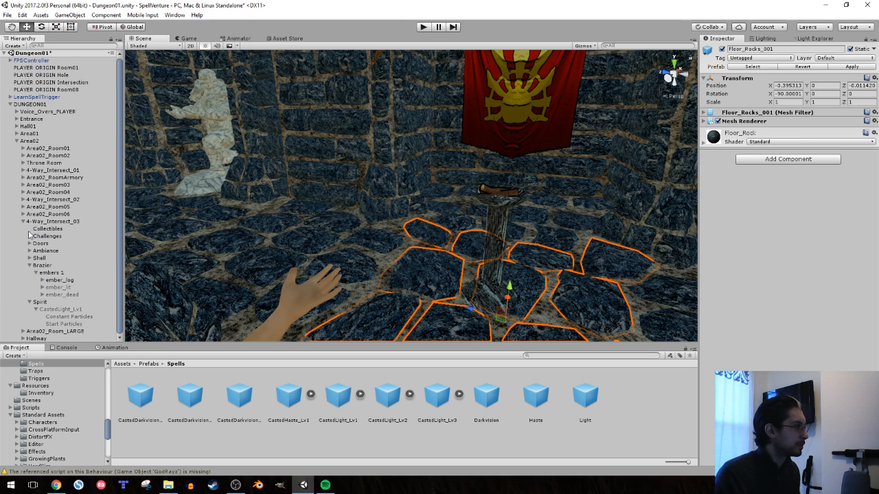
pyautogui.click(42, 280)
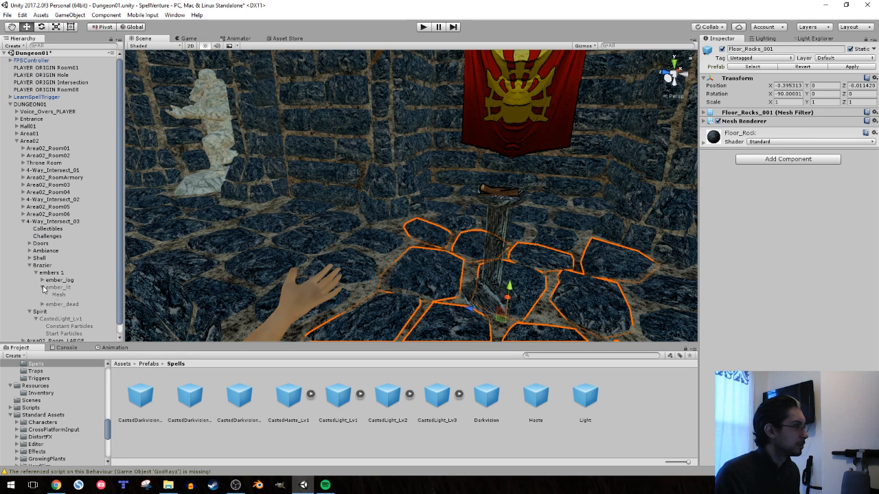
pyautogui.click(61, 302)
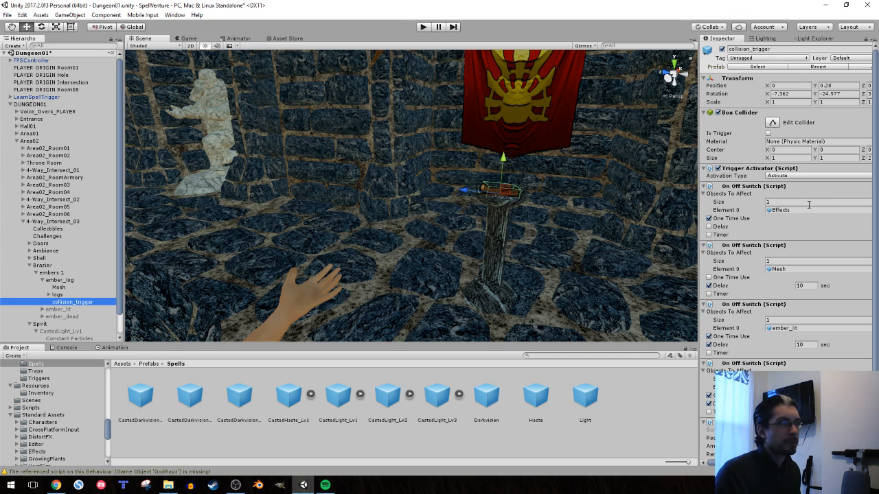
pyautogui.scroll(-2, 773, 211)
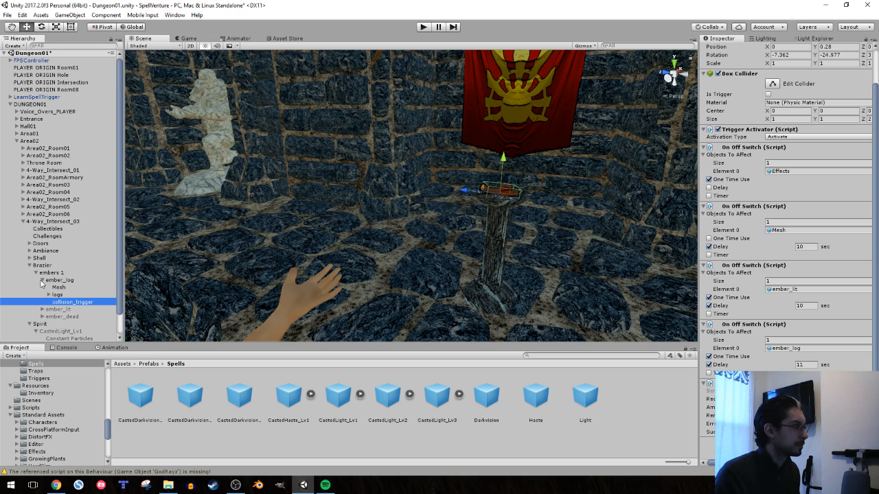
pyautogui.click(780, 348)
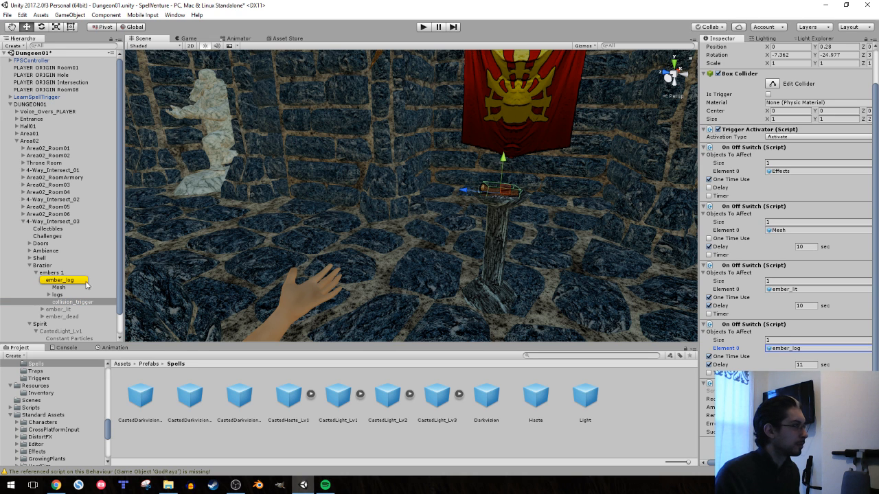
pyautogui.click(64, 281)
pyautogui.click(41, 281)
pyautogui.click(41, 281)
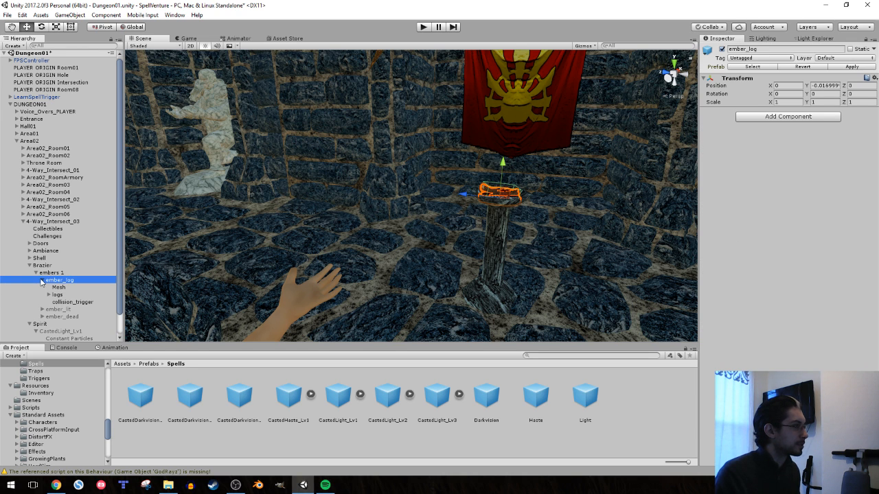
# Activate the brazier's ember_lit object and deactivate ember_log to preview the embers state
pyautogui.click(41, 281)
pyautogui.click(43, 287)
pyautogui.click(59, 287)
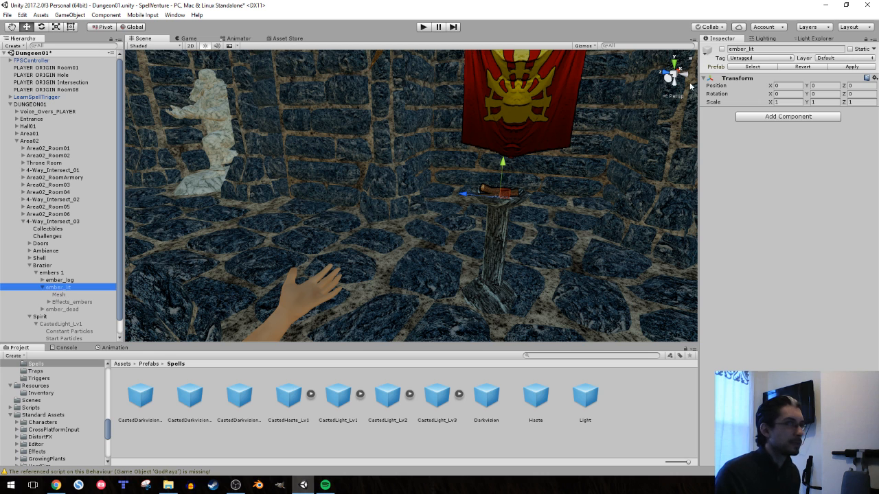
pyautogui.click(722, 49)
pyautogui.click(59, 280)
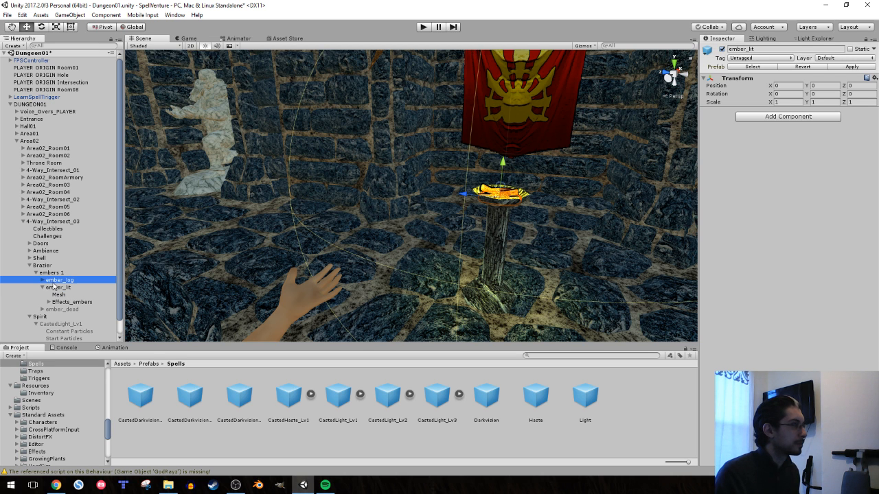
pyautogui.click(721, 50)
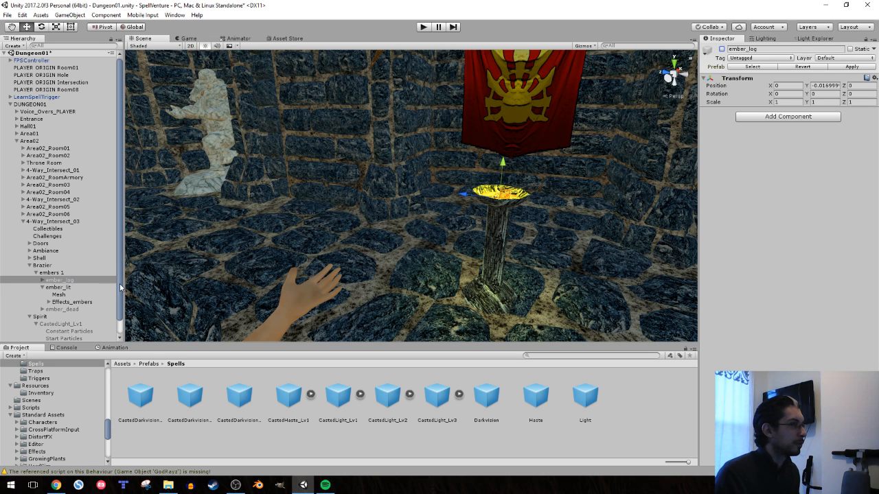
# Examine the collision_trigger objects under Effects_embers and ember_log, and trace the Effects object that the first On Off Switch affects
pyautogui.click(49, 302)
pyautogui.click(78, 332)
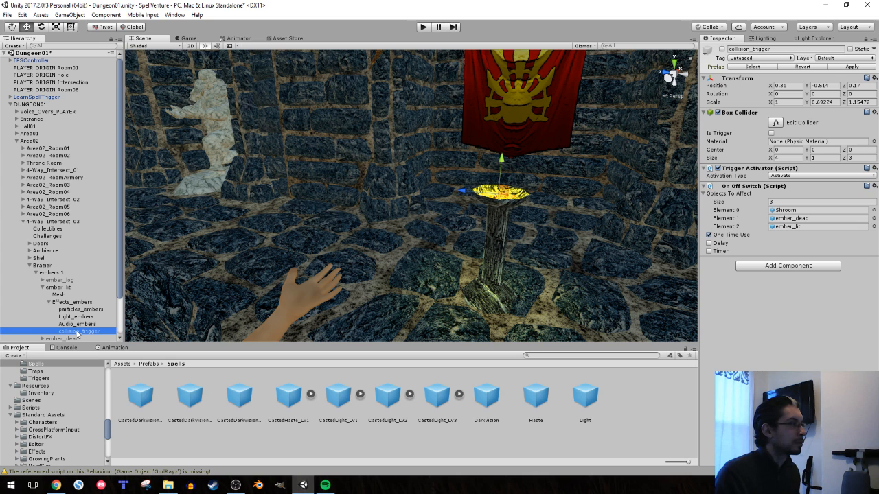
pyautogui.click(64, 289)
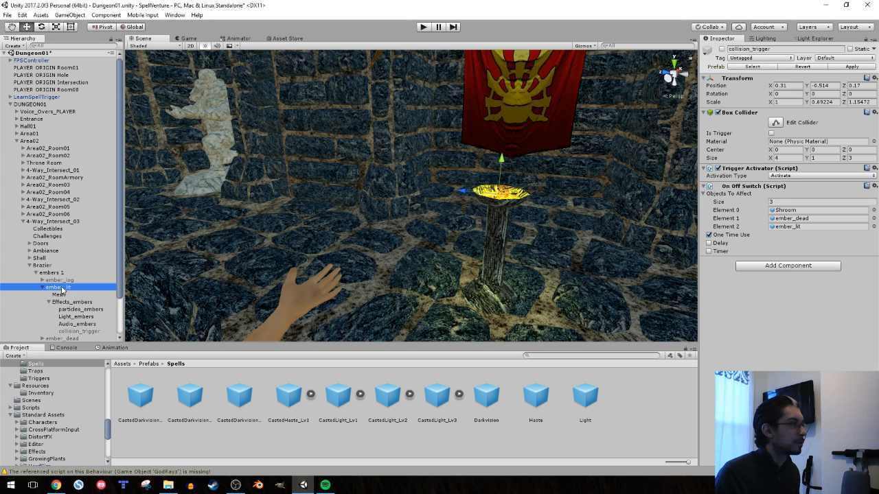
pyautogui.click(62, 295)
pyautogui.click(65, 302)
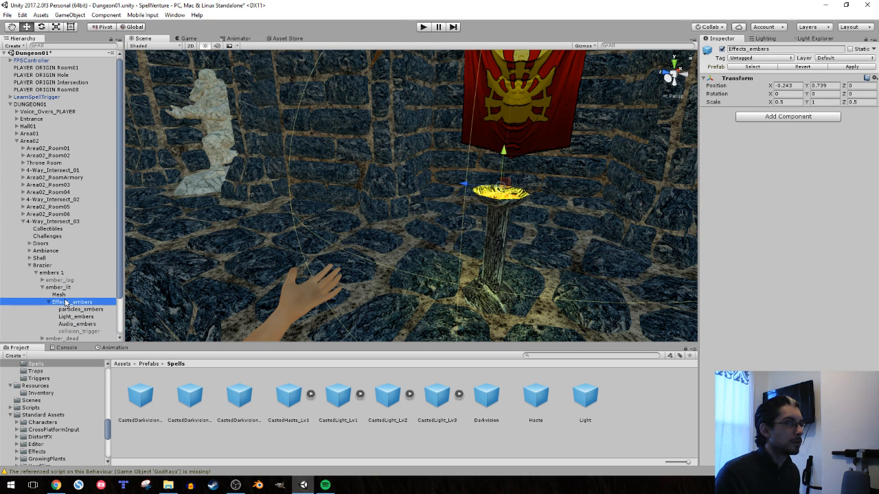
pyautogui.click(42, 280)
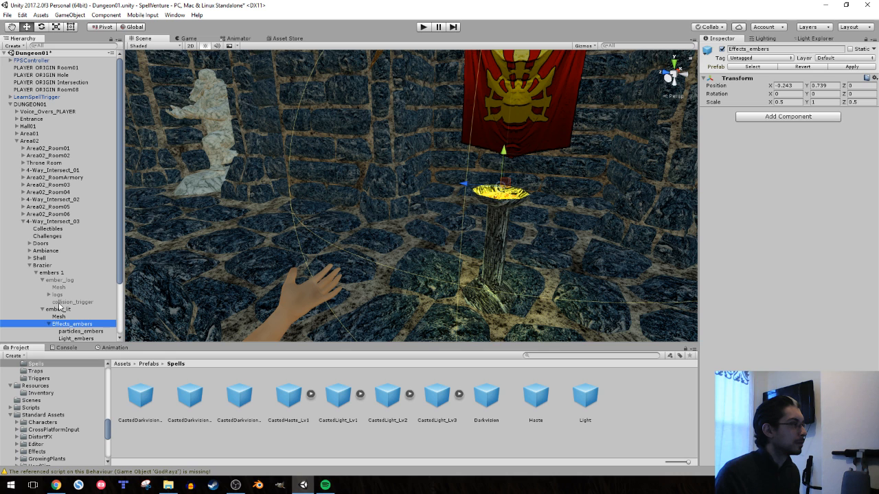
pyautogui.click(62, 302)
pyautogui.scroll(-3, 747, 302)
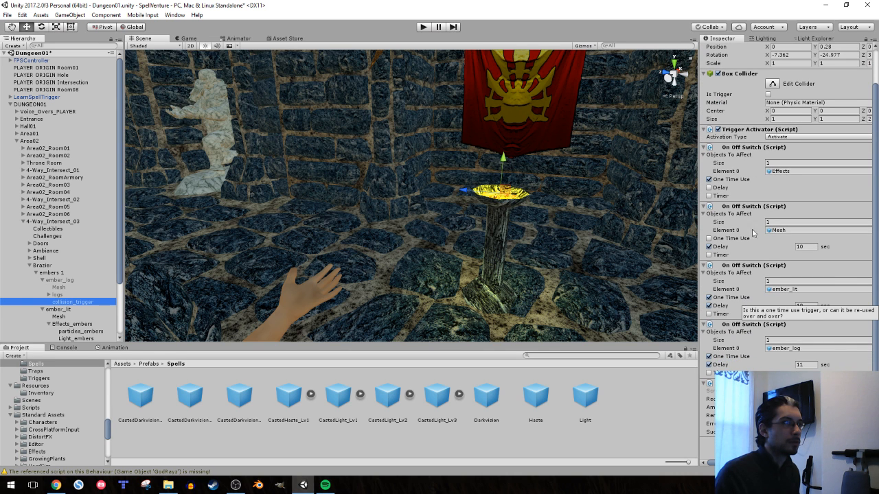
pyautogui.click(778, 171)
pyautogui.scroll(-3, 50, 277)
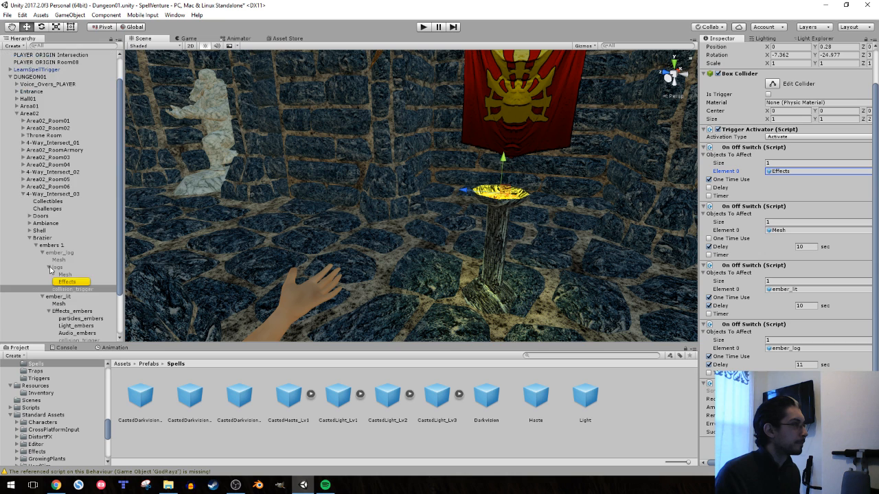
# Reactivate ember_log, check the Effects_embers collision_trigger and deactivate ember_lit again
pyautogui.click(56, 227)
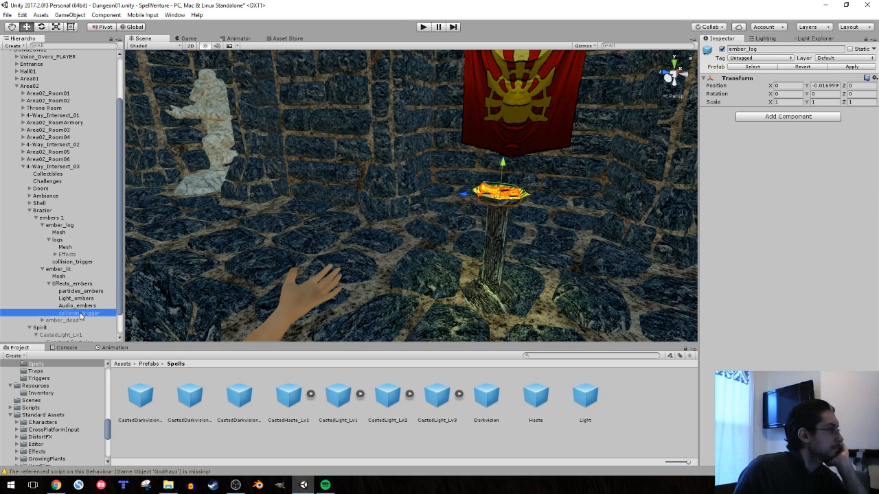
pyautogui.click(79, 313)
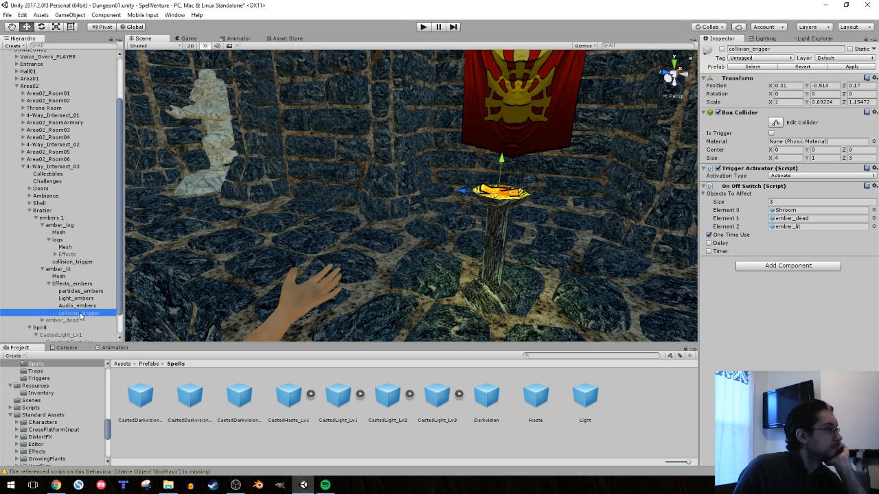
pyautogui.click(59, 269)
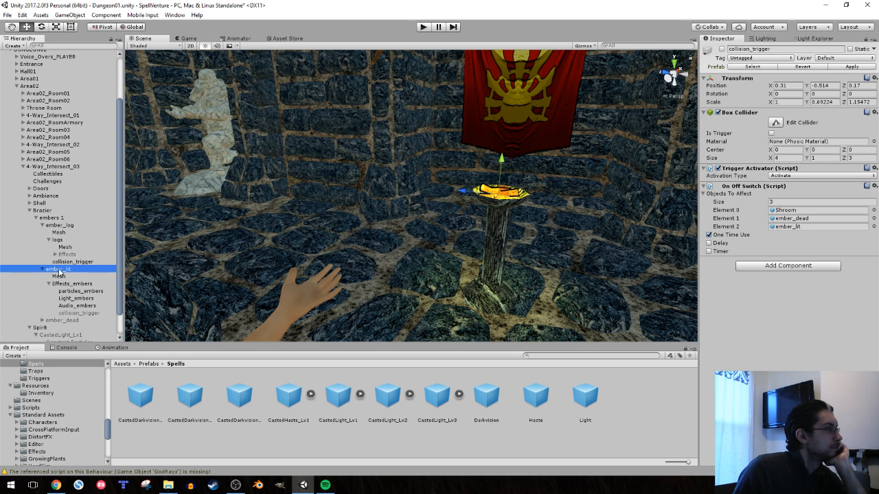
pyautogui.click(721, 49)
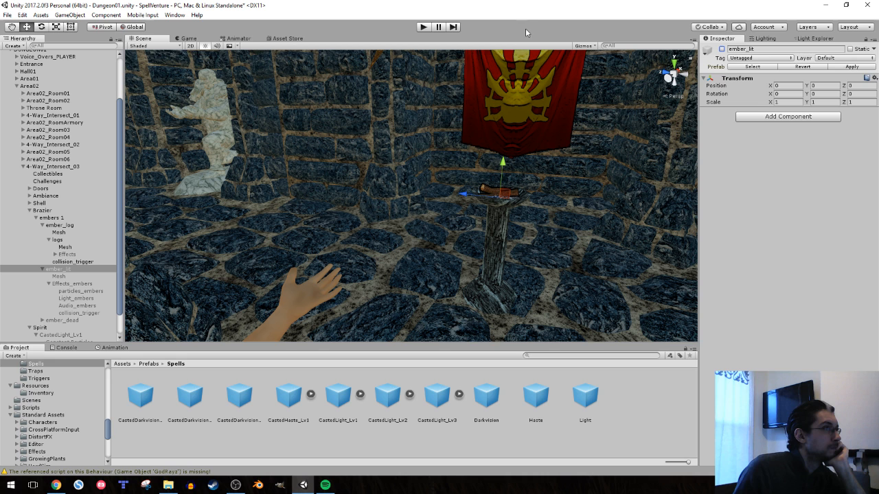
# Play-test interacting with the brazier logs without a torch, step back from the brazier and end the test
pyautogui.click(425, 27)
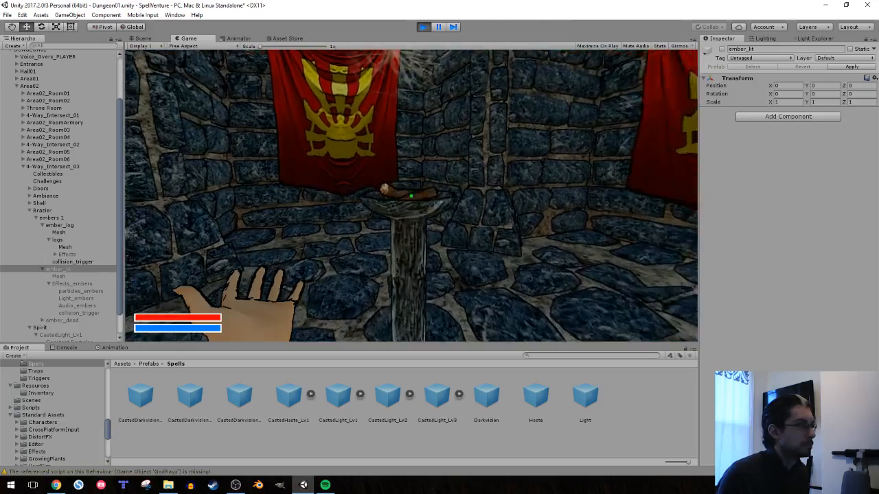
pyautogui.press('w')
pyautogui.click(411, 196)
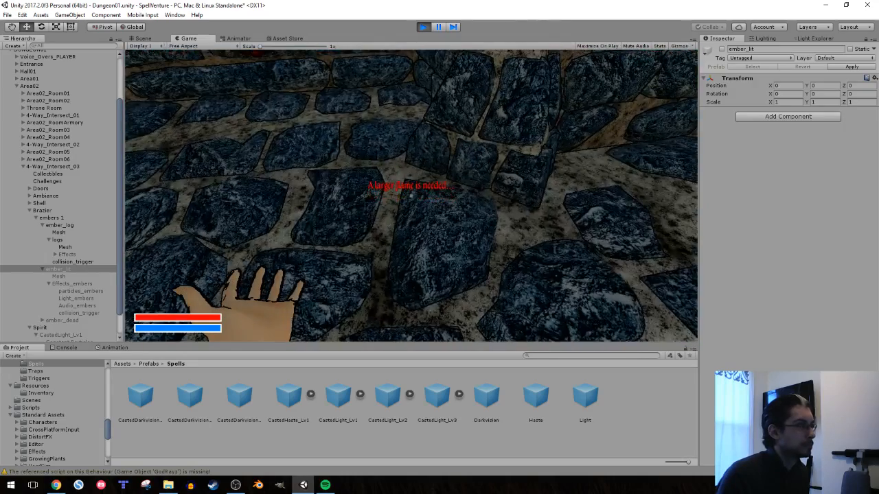
pyautogui.press('s')
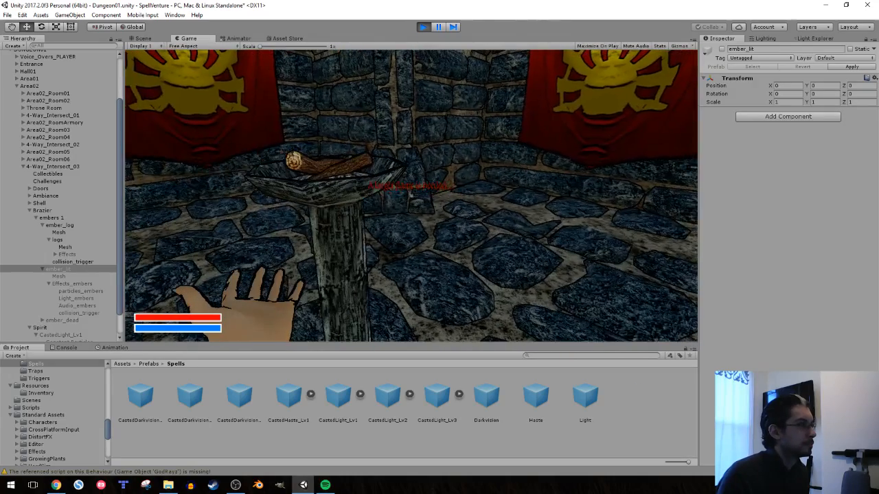
pyautogui.click(425, 28)
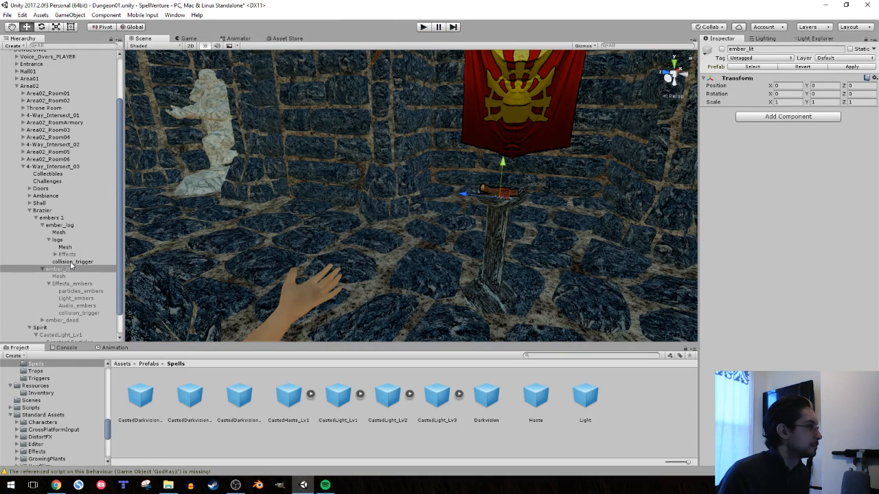
# Place a Torch prefab from the DUNGEON Rooms Items folder on the floor beside the brazier
pyautogui.moveTo(226, 148); pyautogui.dragTo(269, 305, button='right')
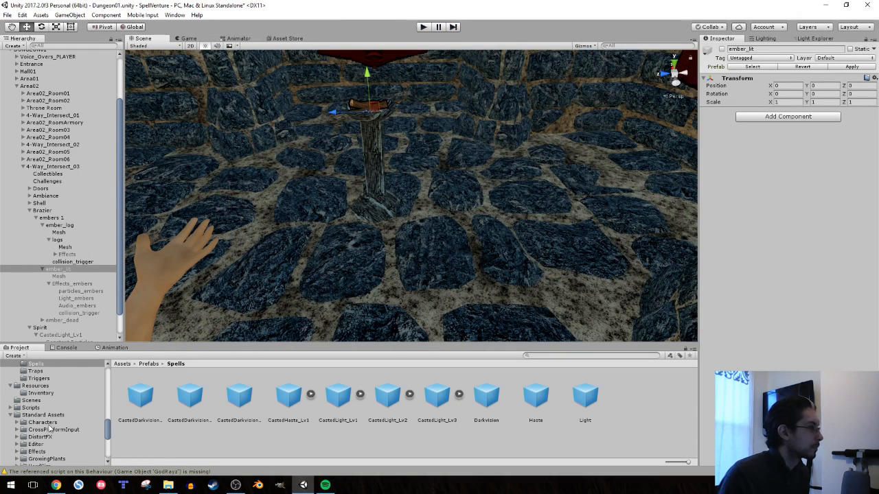
pyautogui.scroll(-3, 49, 428)
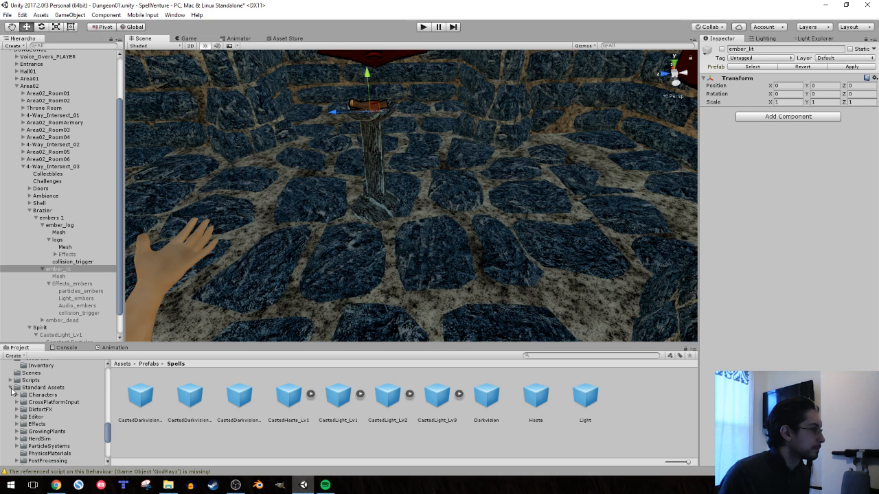
pyautogui.click(11, 389)
pyautogui.scroll(2, 55, 435)
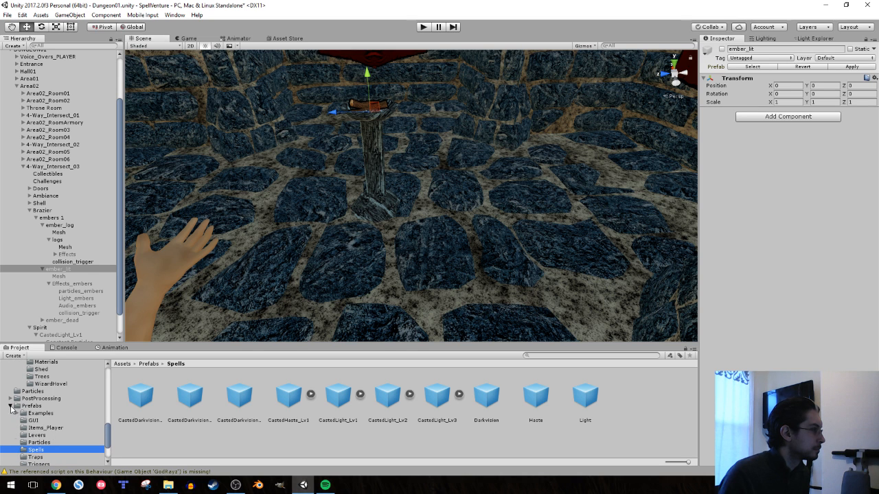
pyautogui.scroll(5, 41, 419)
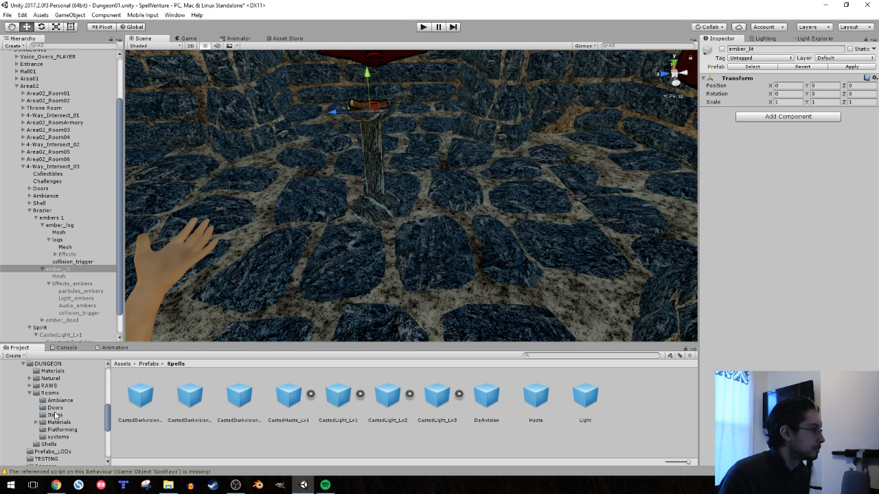
pyautogui.click(55, 414)
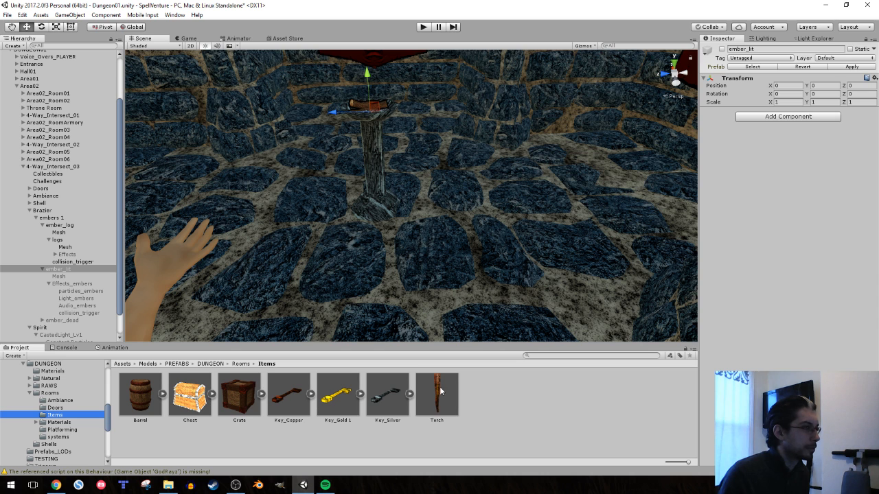
pyautogui.moveTo(440, 391); pyautogui.dragTo(476, 194)
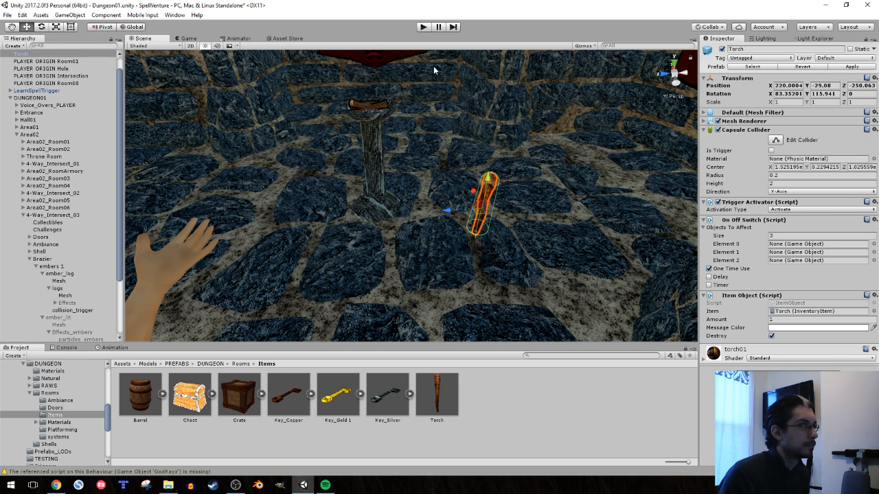
# Start a play test, gather the torch from the floor and ignite the brazier logs with it
pyautogui.click(423, 27)
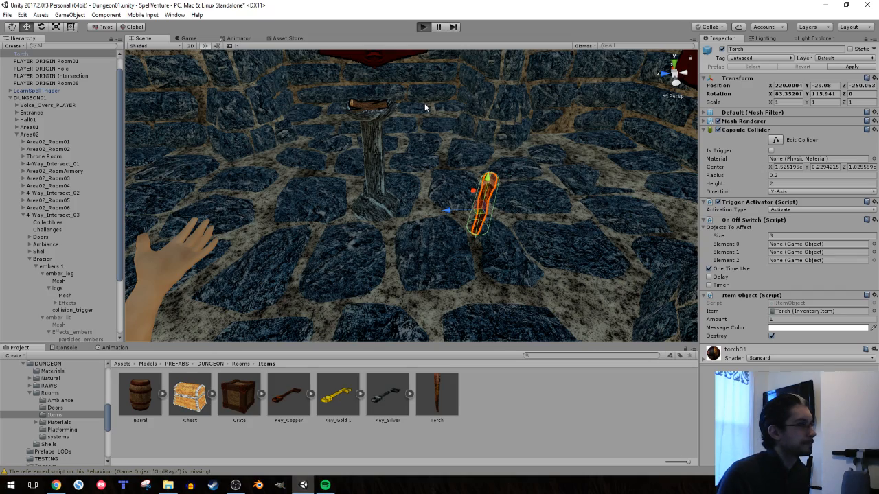
pyautogui.press('w')
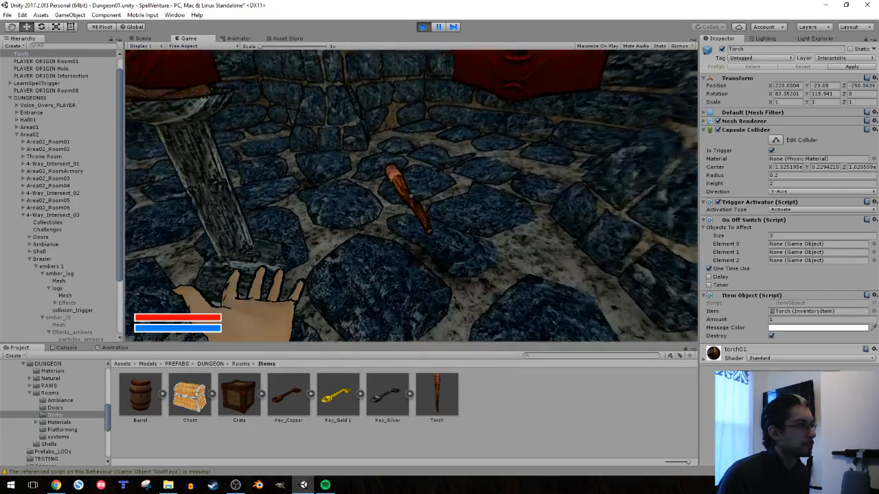
pyautogui.press('e')
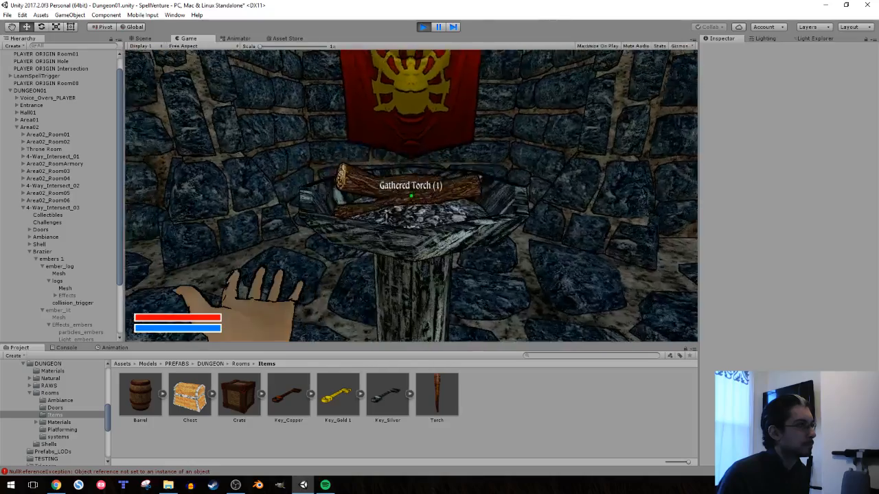
pyautogui.press('e')
pyautogui.press('s')
pyautogui.press('d')
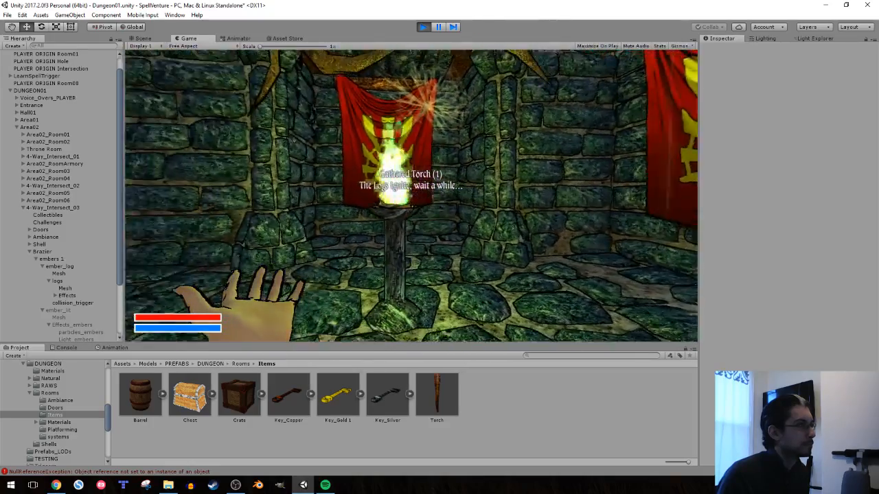
# Examine the burning brazier from several sides and distances until the log fire ends
pyautogui.press('w')
pyautogui.press('w')
pyautogui.press('a')
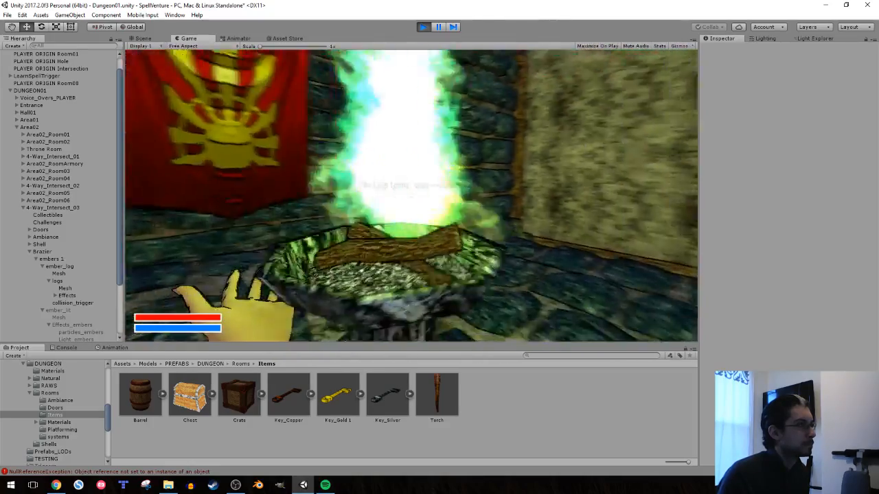
pyautogui.press('s')
pyautogui.press('d')
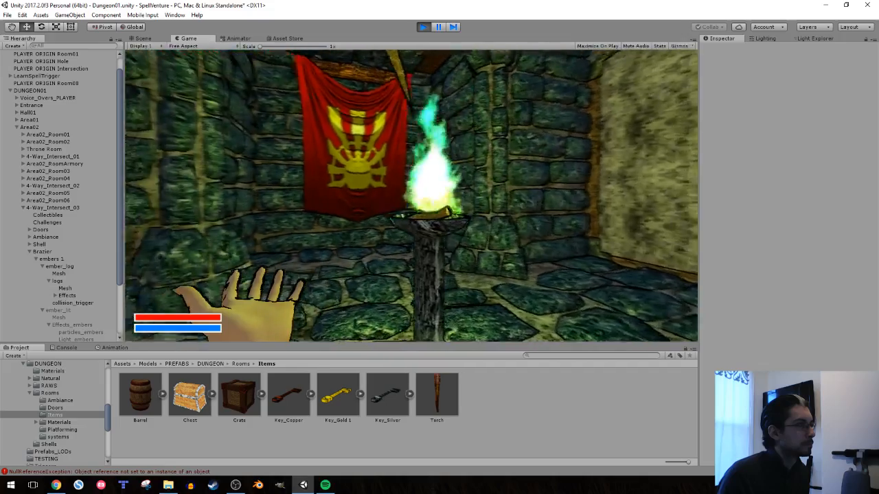
pyautogui.press('w')
pyautogui.press('d')
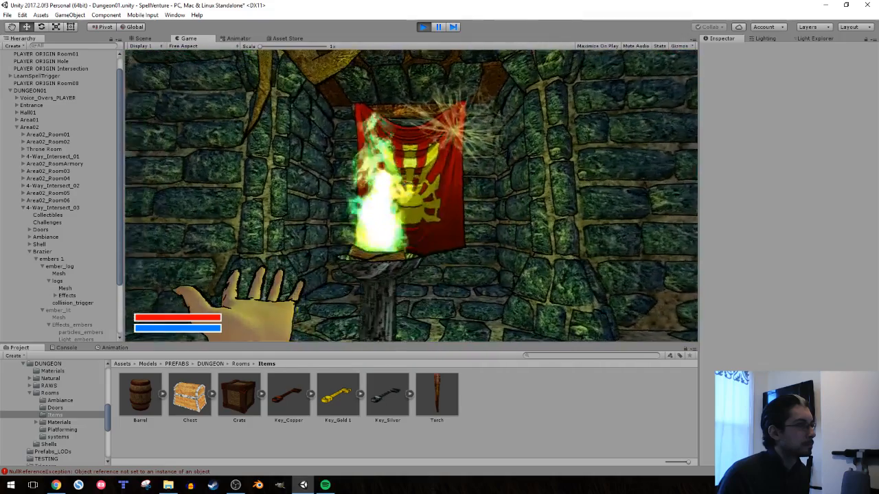
pyautogui.press('d')
pyautogui.press('w')
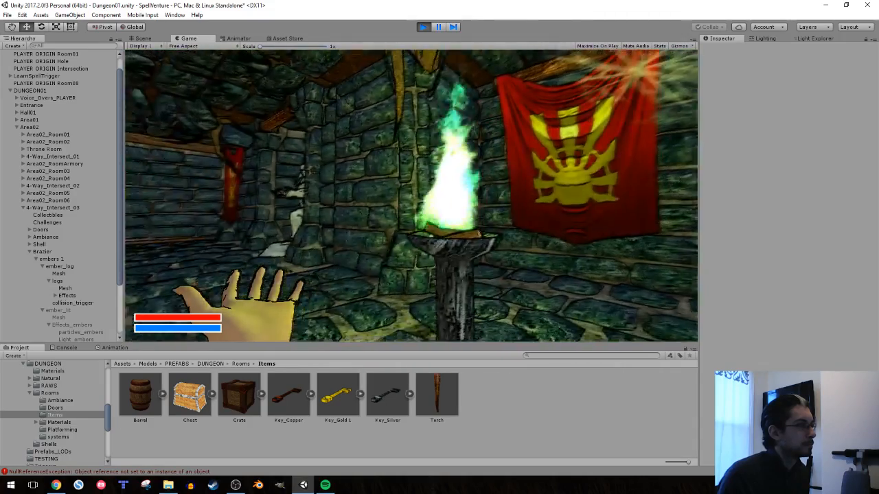
pyautogui.press('a')
pyautogui.press('w')
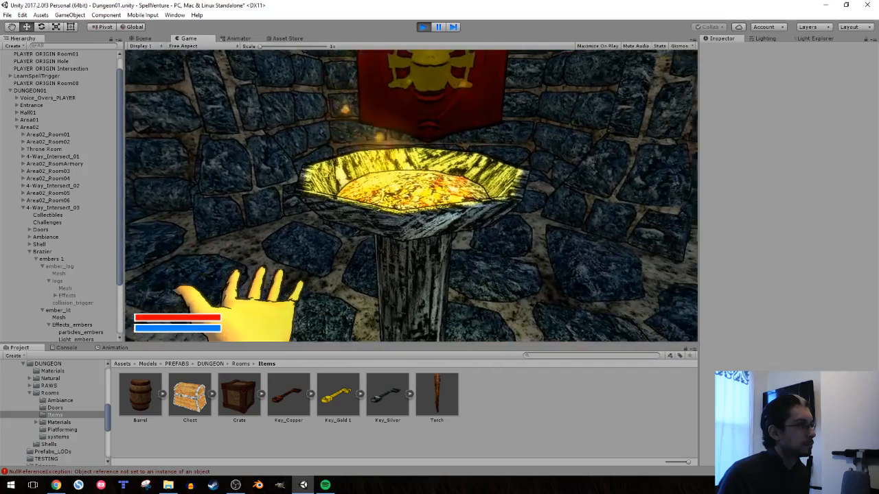
# Inspect the lit embers up close and from farther back, and end the play test
pyautogui.press('s')
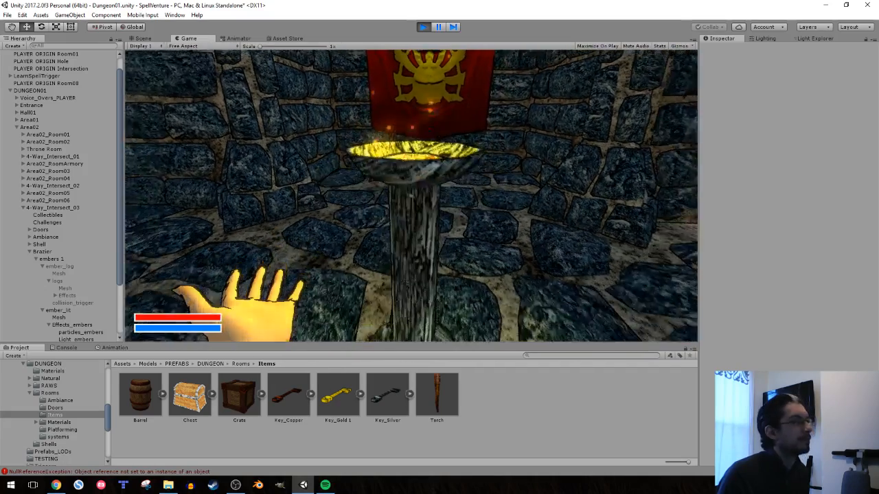
pyautogui.press('w')
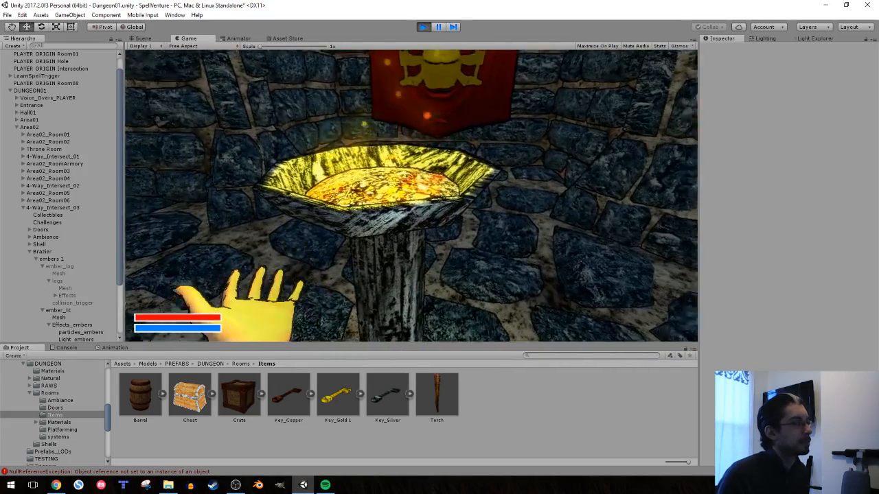
pyautogui.press('s')
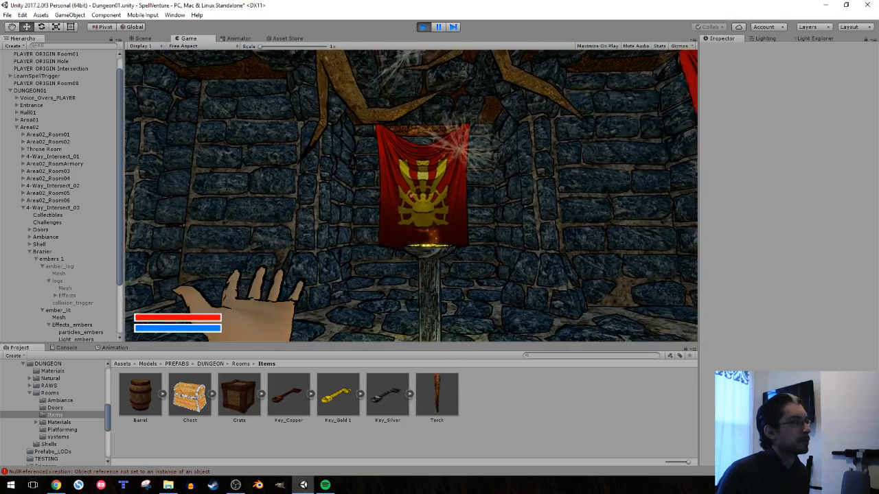
pyautogui.hotkey('ctrl', 'p')
# Activate ember_lit under the Brazier and check the particles and light objects inside its Effects_embers group
pyautogui.scroll(-3, 66, 278)
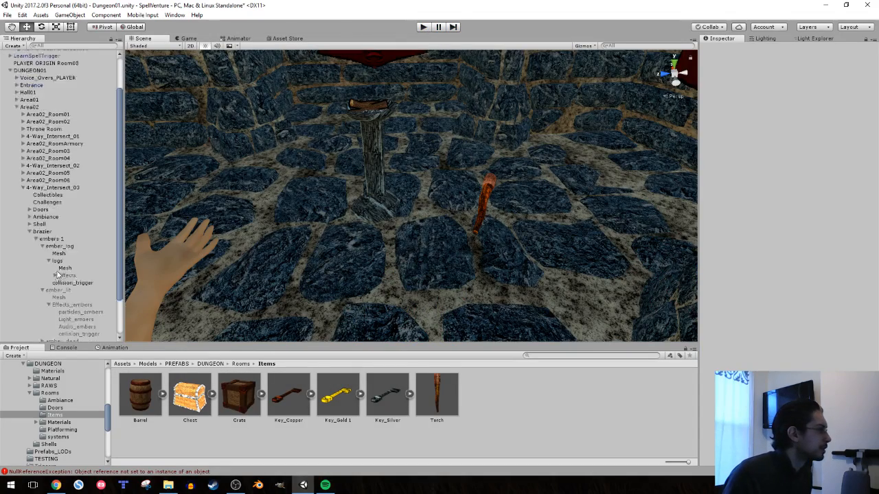
pyautogui.click(62, 251)
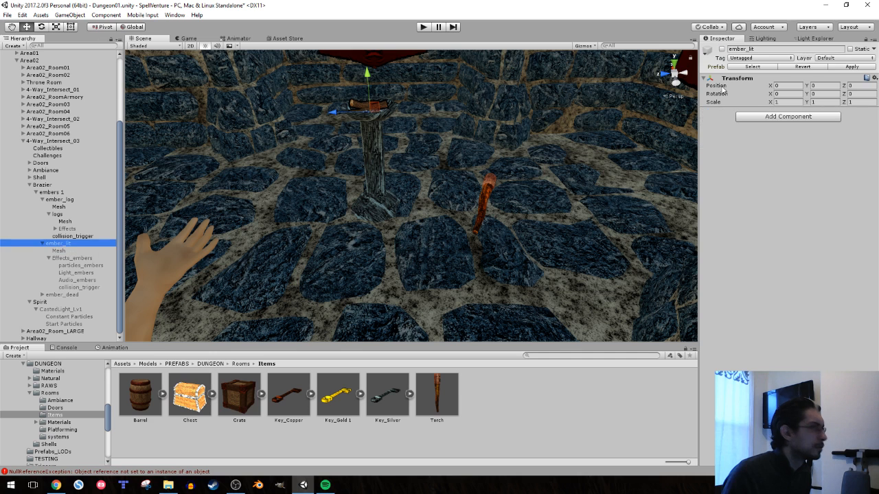
pyautogui.click(63, 244)
pyautogui.click(62, 251)
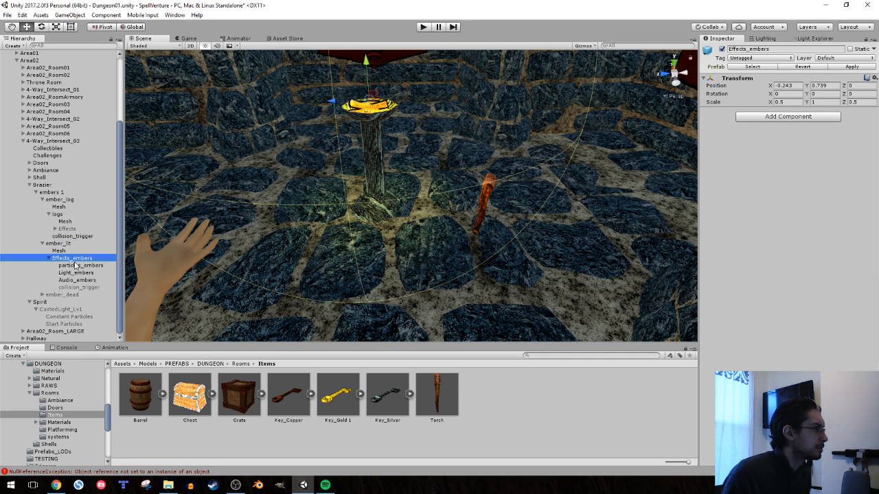
pyautogui.click(77, 265)
pyautogui.click(77, 272)
pyautogui.click(77, 265)
pyautogui.click(73, 258)
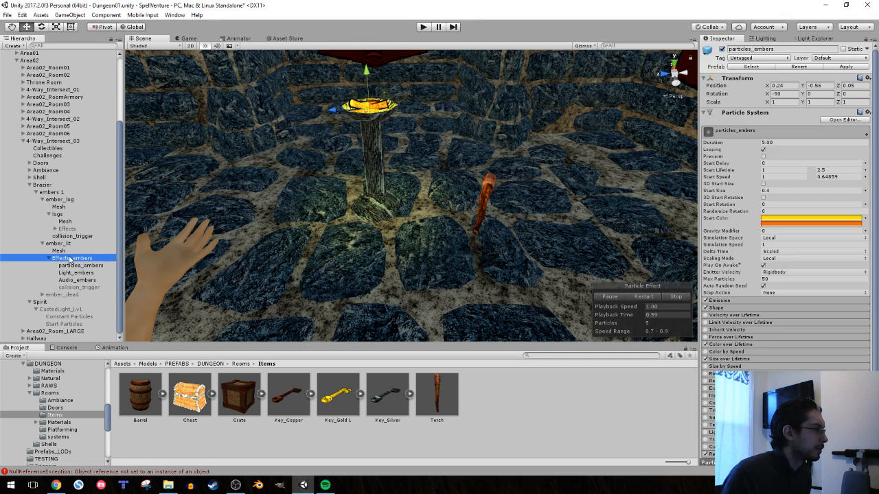
# Find the ember_lit material used by ember_lit's Mesh in the Materials Env folder and set its Main Color to light cyan
pyautogui.click(59, 251)
pyautogui.click(728, 135)
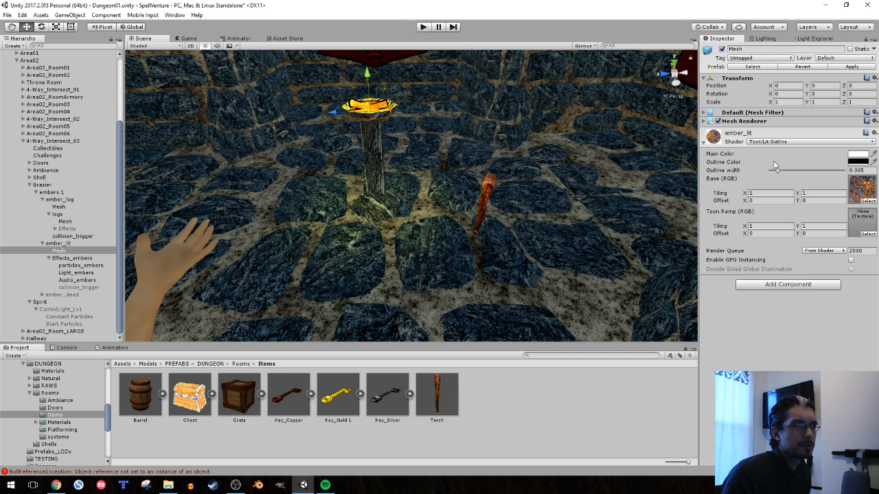
pyautogui.click(866, 192)
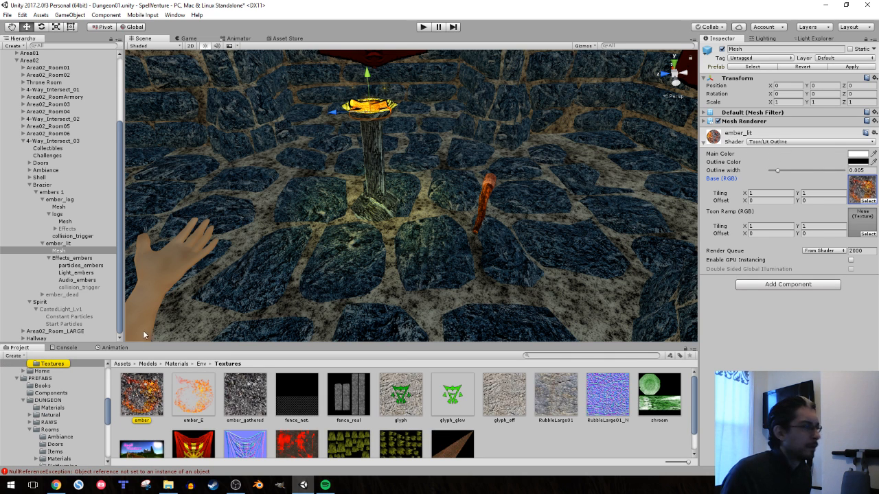
pyautogui.scroll(2, 48, 401)
pyautogui.click(40, 384)
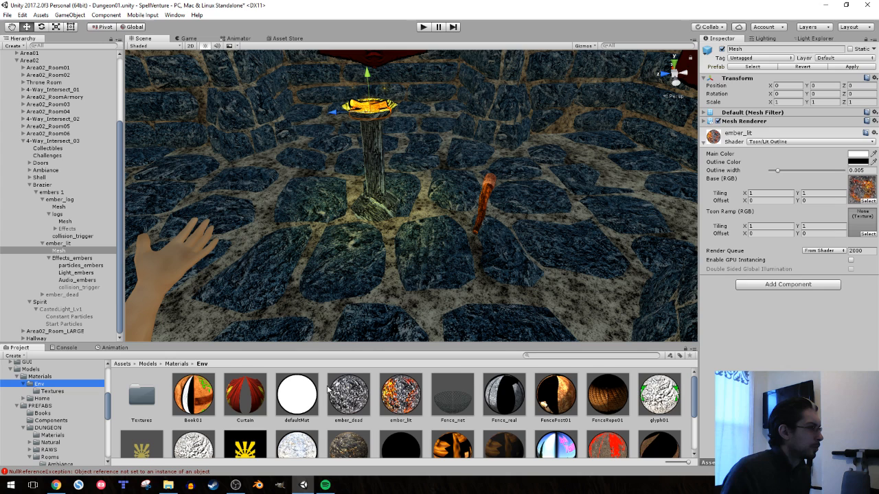
pyautogui.click(401, 394)
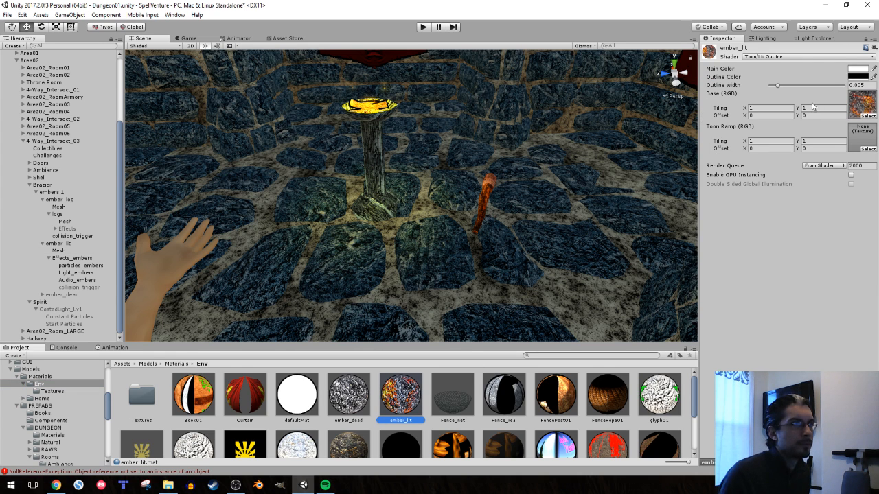
pyautogui.click(858, 70)
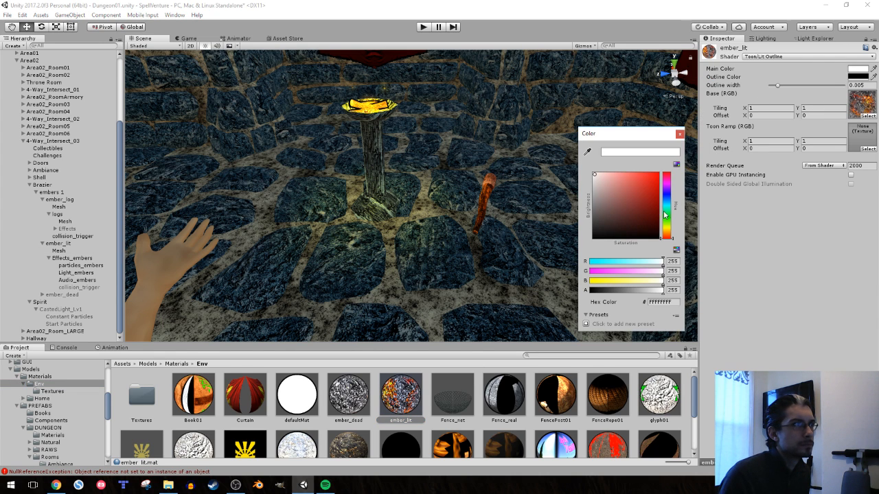
pyautogui.moveTo(663, 211); pyautogui.dragTo(668, 208)
pyautogui.moveTo(624, 185)
pyautogui.mouseDown()
pyautogui.moveTo(685, 172)
pyautogui.moveTo(633, 173)
pyautogui.mouseUp()
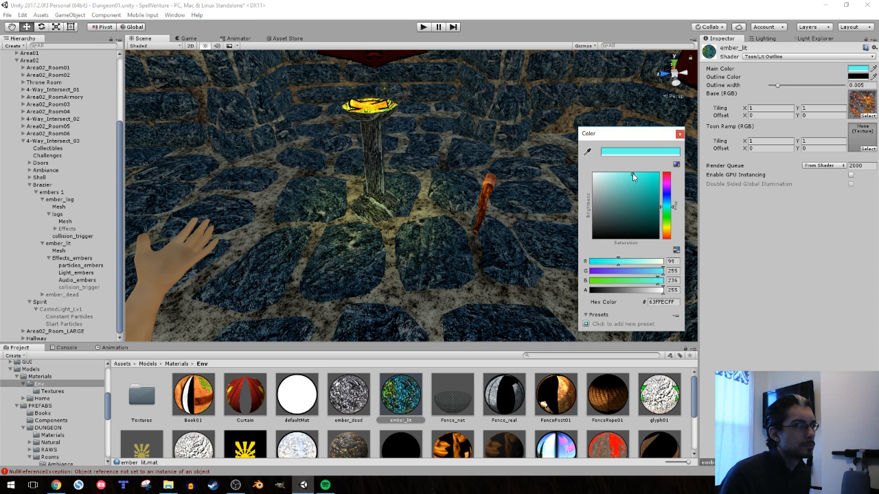
pyautogui.click(679, 133)
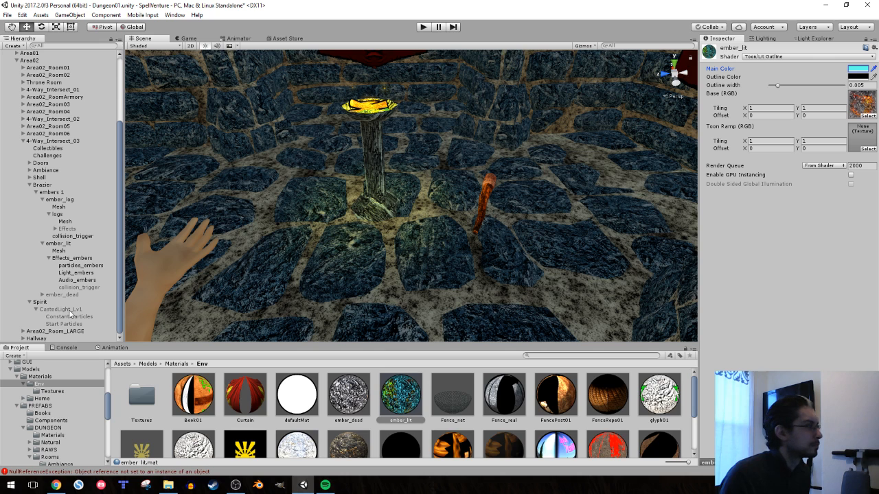
# Set the Light_embers point light color to light cyan, hex 83F5FFFF, and deactivate ember_lit
pyautogui.click(77, 273)
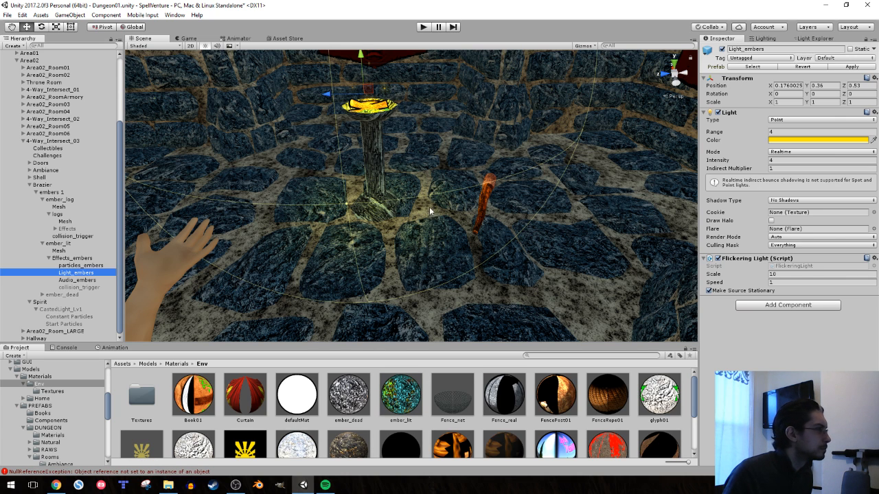
pyautogui.click(774, 141)
pyautogui.click(663, 206)
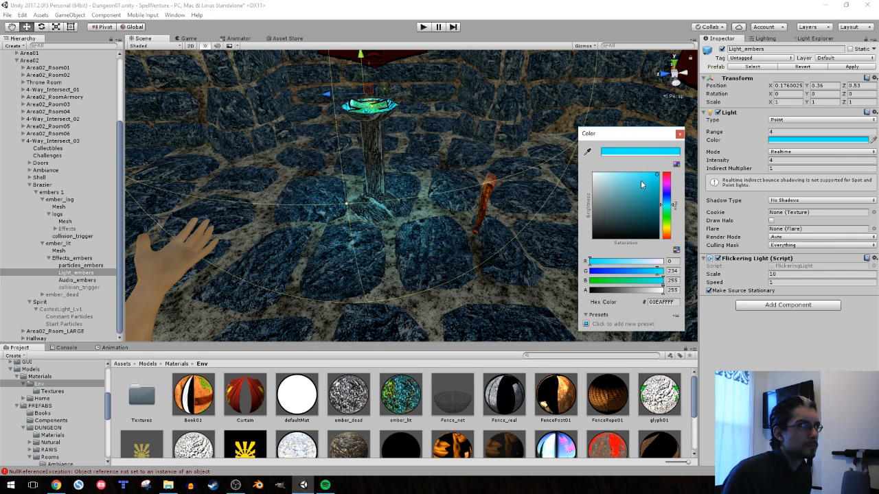
pyautogui.moveTo(641, 182); pyautogui.dragTo(625, 175)
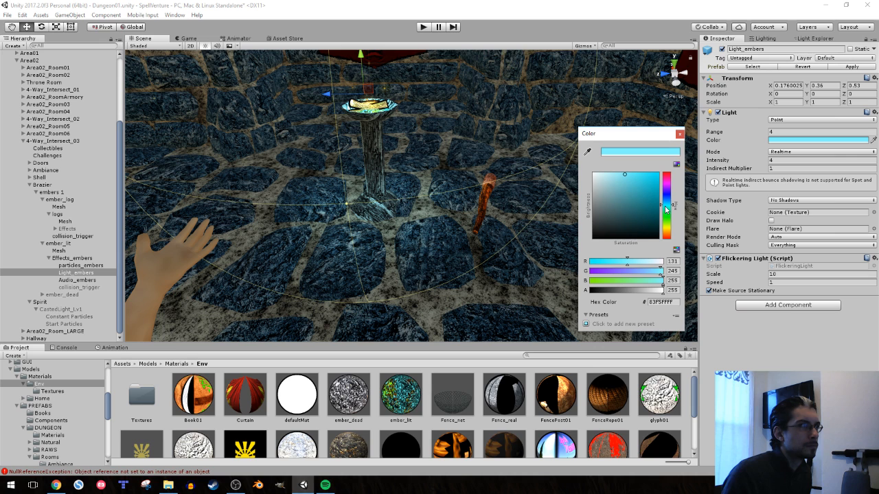
pyautogui.click(679, 134)
pyautogui.click(60, 244)
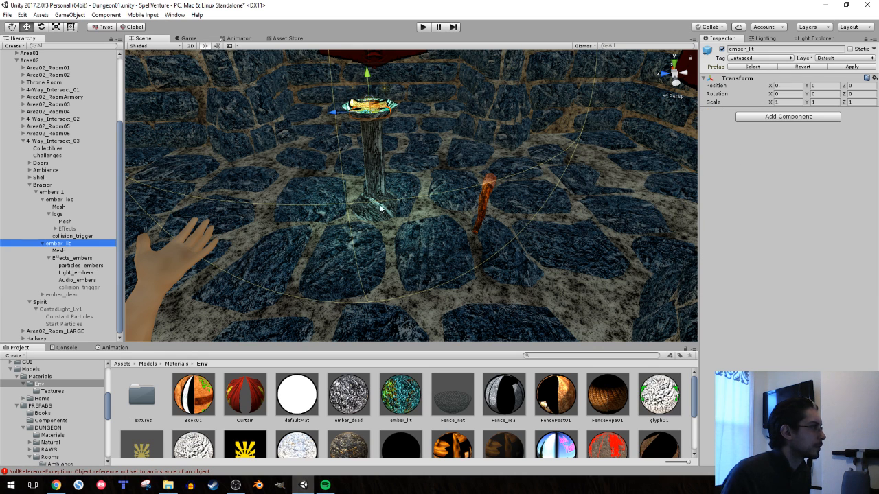
pyautogui.click(721, 49)
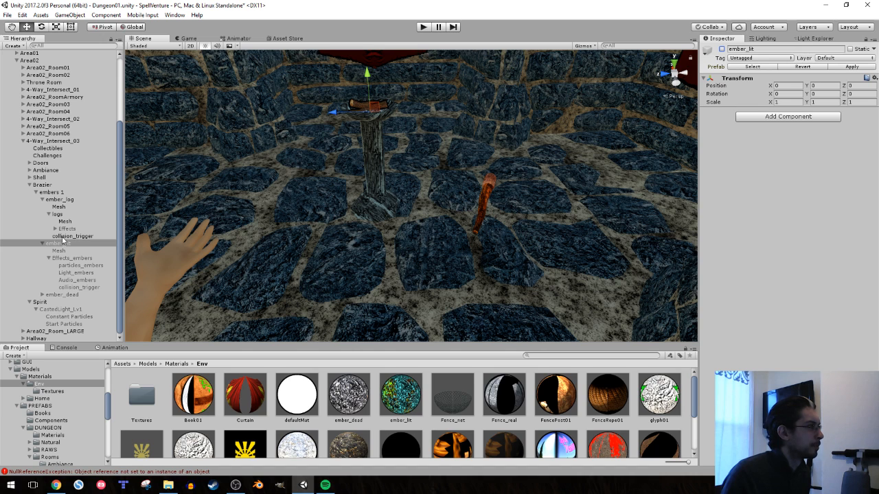
# Play-test the recolored ember setup by gathering the torch and igniting the brazier logs again
pyautogui.click(421, 30)
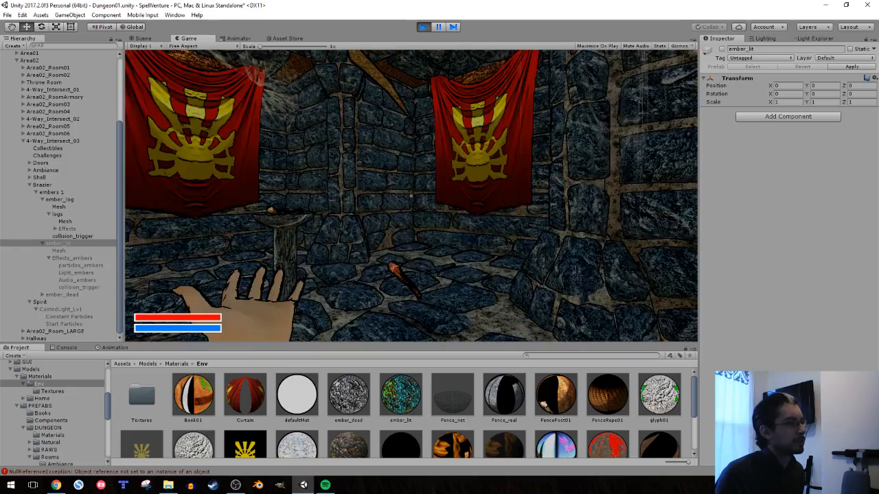
pyautogui.press('w')
pyautogui.press('e')
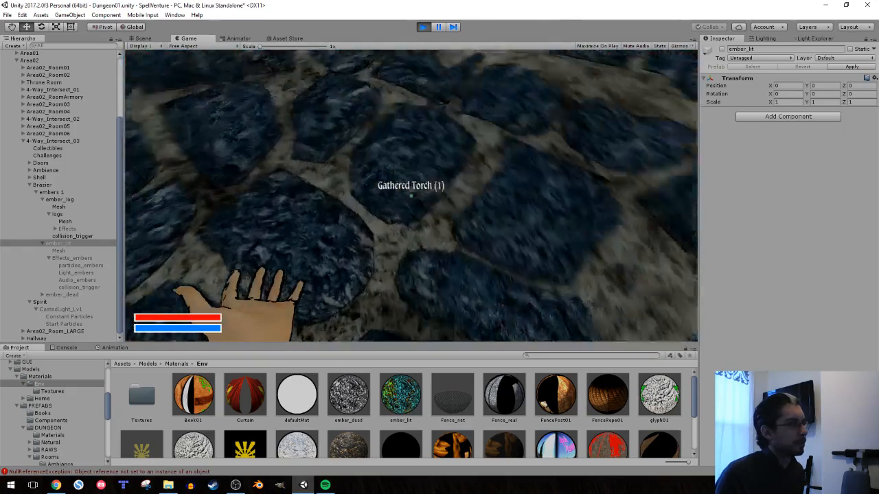
pyautogui.press('e')
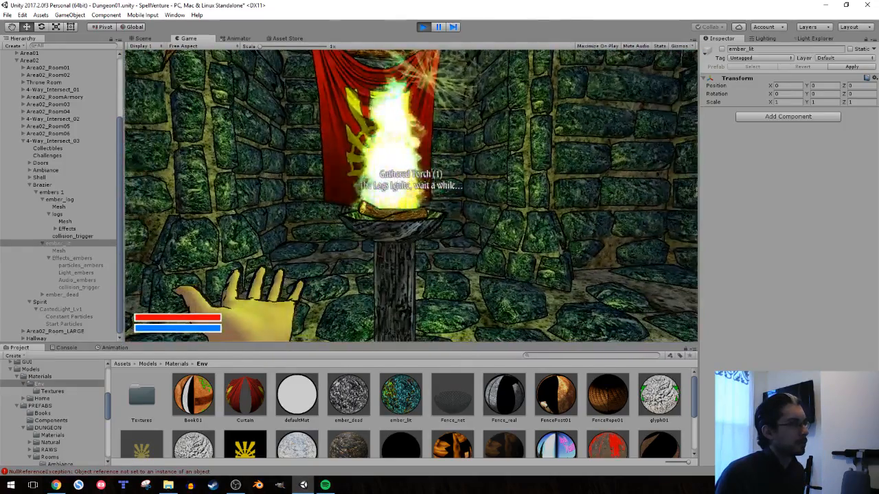
# Move around the burning brazier in the play test and watch the logs change into lit embers
pyautogui.press('w')
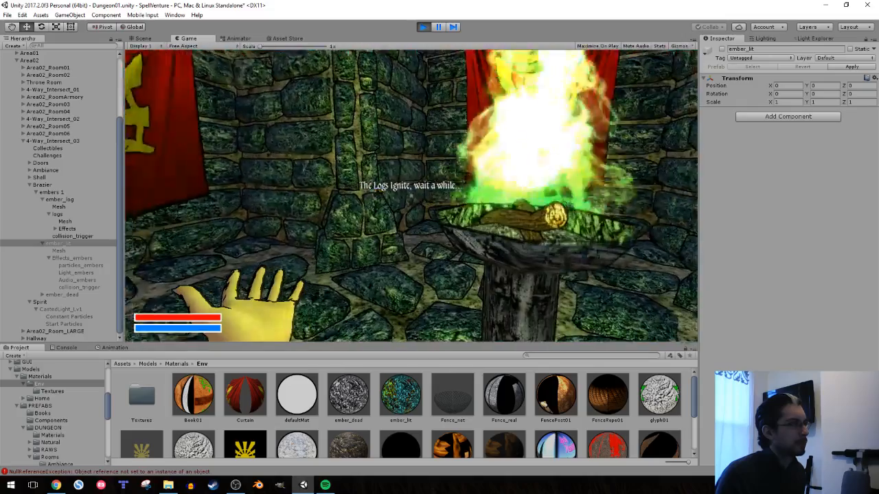
pyautogui.press('a')
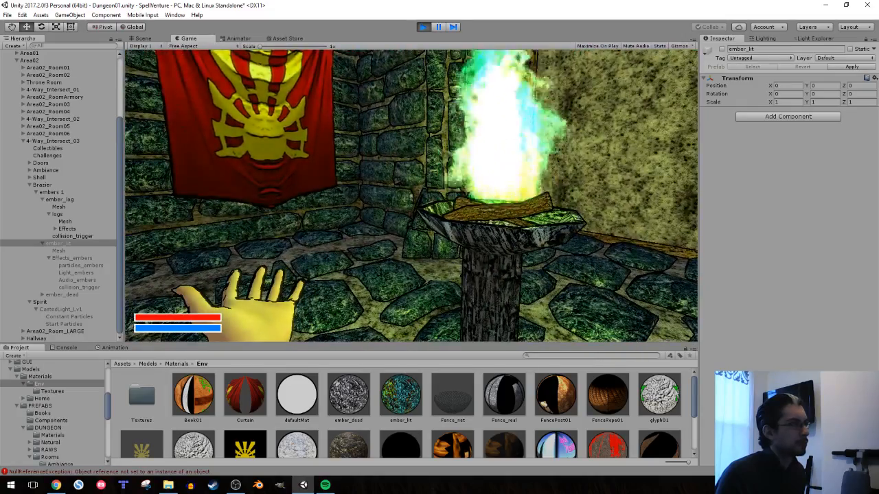
pyautogui.press('w')
pyautogui.press('s')
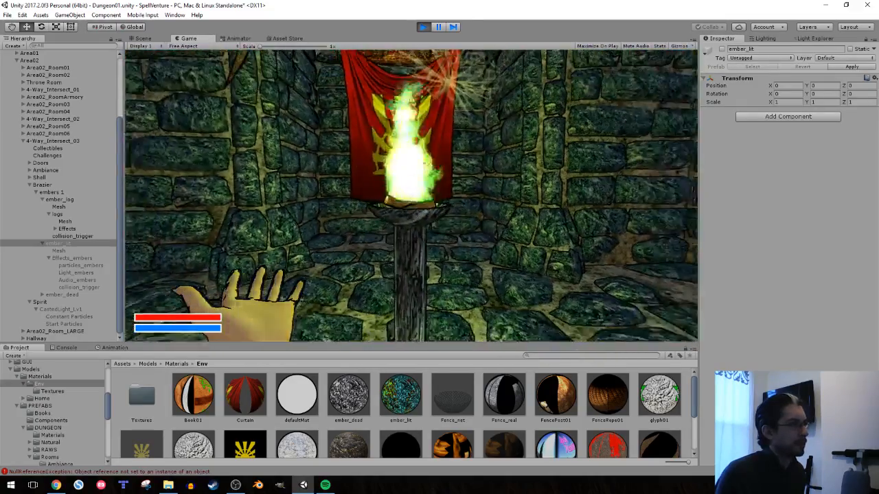
pyautogui.press('s')
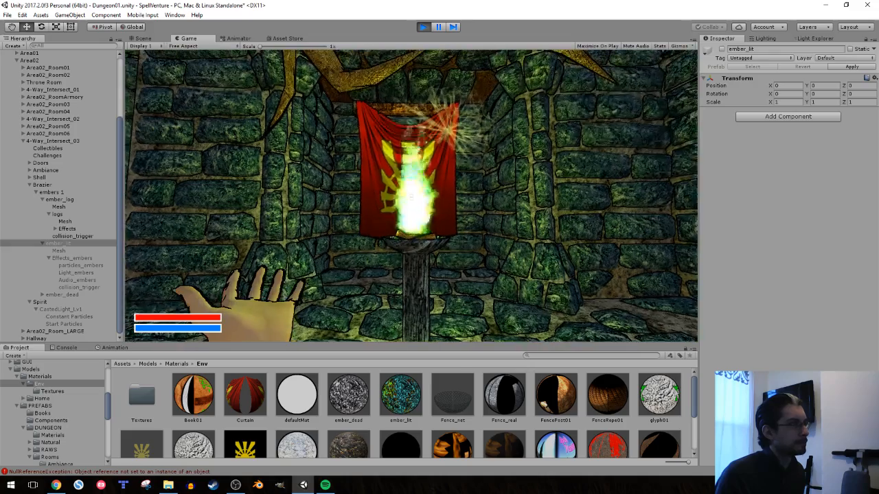
pyautogui.press('d')
pyautogui.press('w')
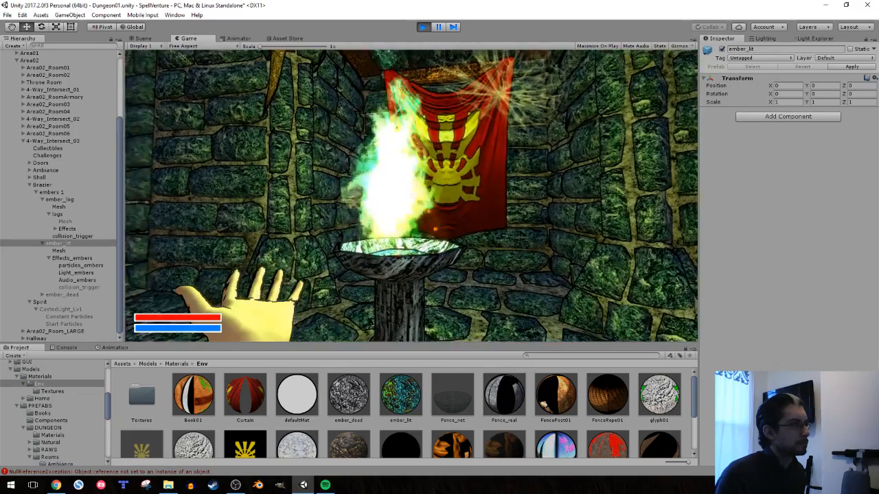
pyautogui.press('w')
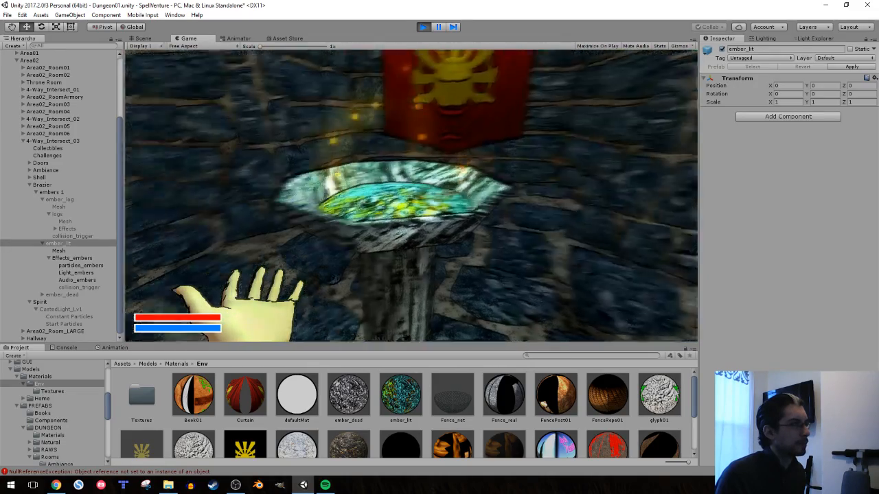
# Examine the recolored embers and the space above the brazier in the running game, and stop the play test
pyautogui.press('s')
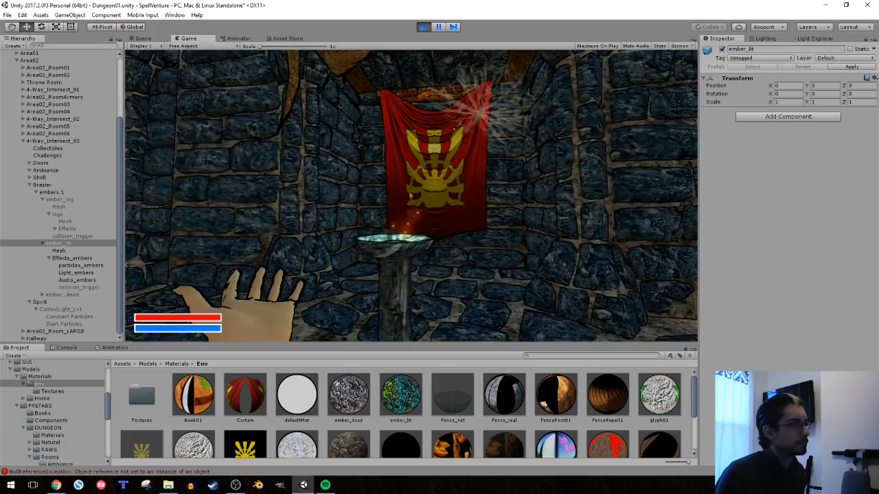
pyautogui.press('w')
pyautogui.press('a')
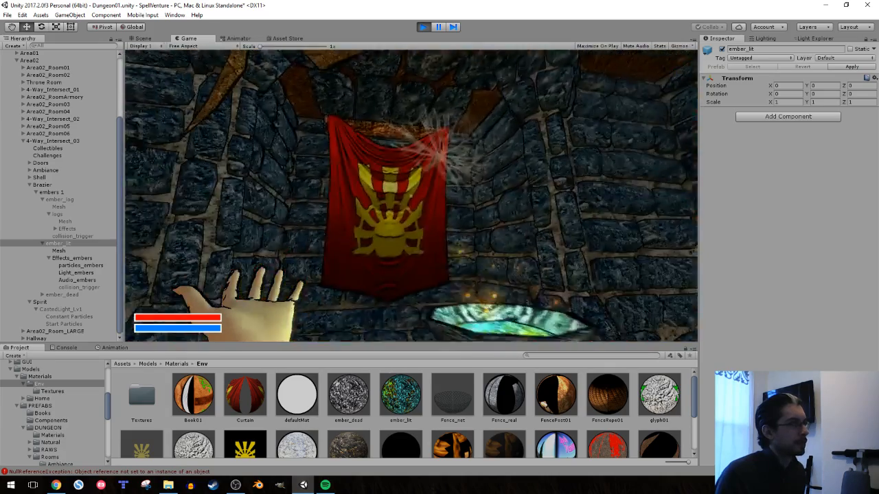
pyautogui.press('s')
pyautogui.press('Escape')
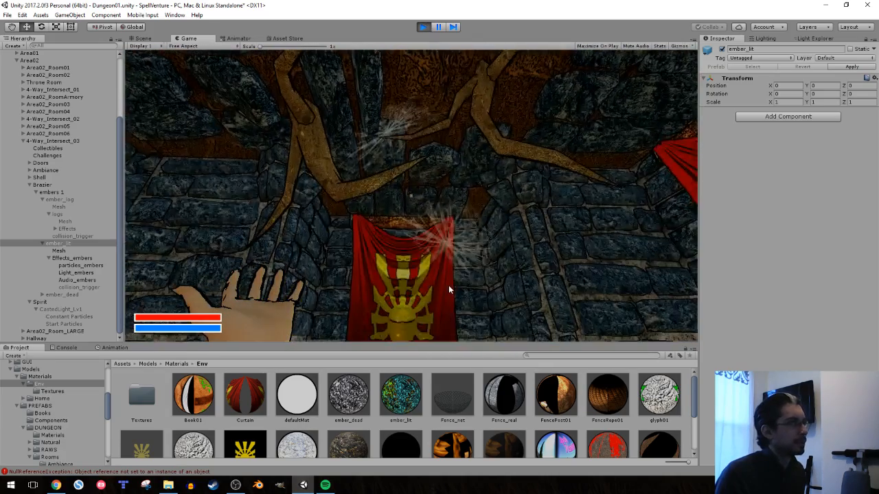
pyautogui.click(450, 299)
pyautogui.press('Escape')
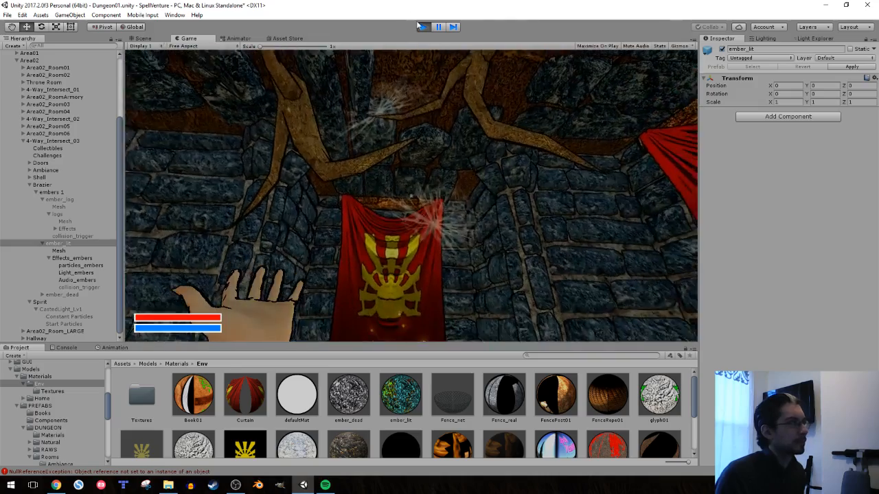
pyautogui.click(422, 27)
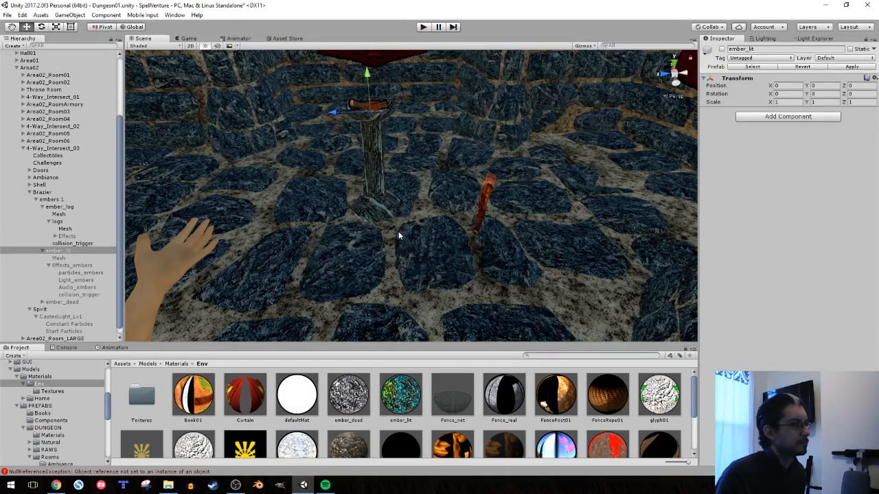
# Add another On Off Switch component to the collision_trigger under ember_log
pyautogui.moveTo(398, 233); pyautogui.dragTo(386, 196, button='right')
pyautogui.click(43, 251)
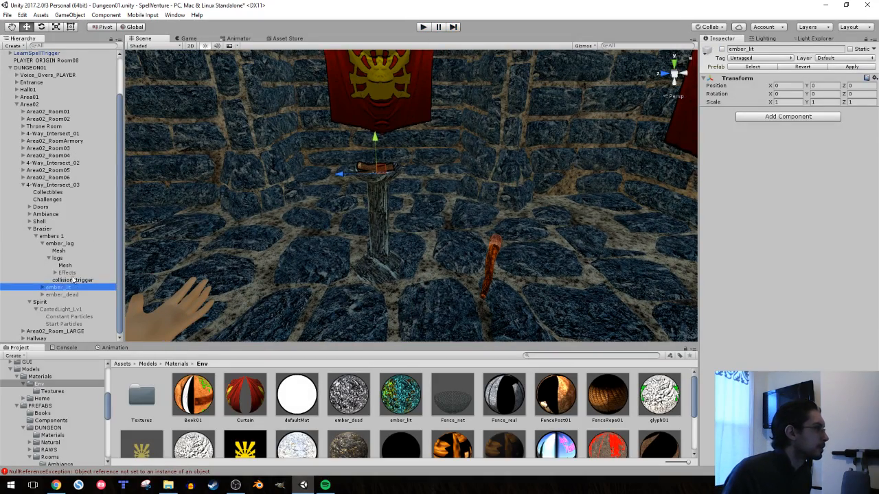
pyautogui.click(74, 281)
pyautogui.scroll(-2, 800, 328)
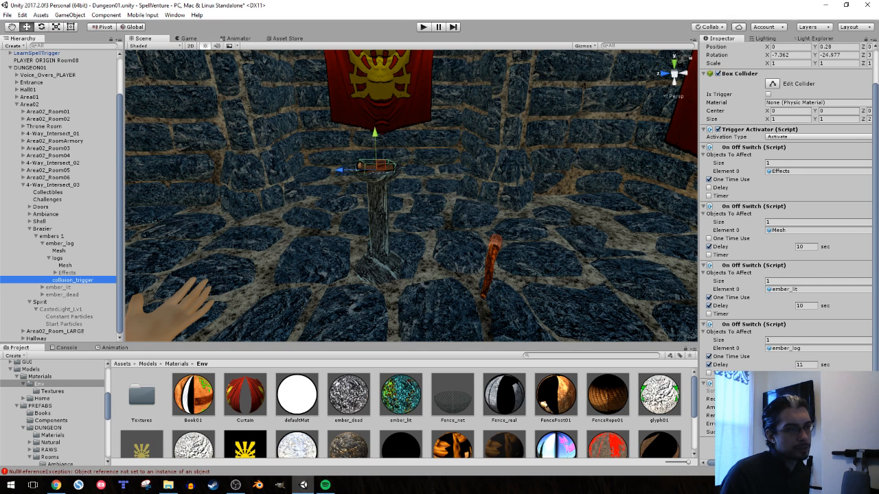
pyautogui.click(803, 447)
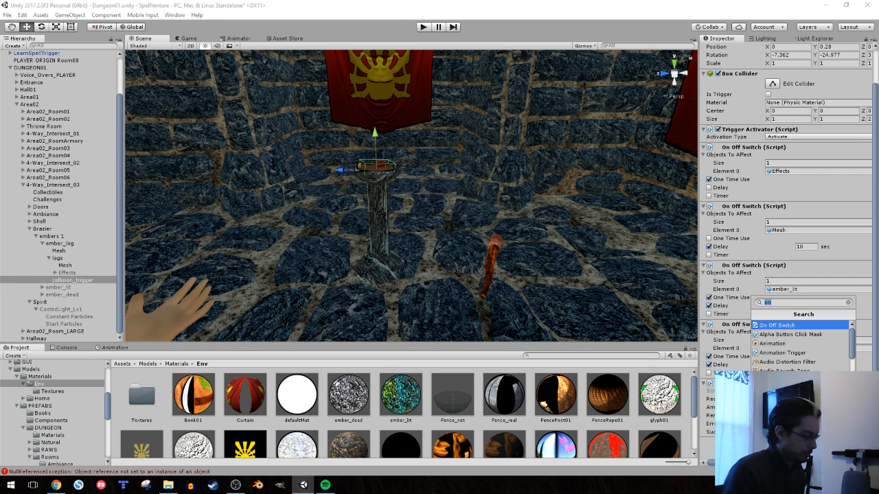
pyautogui.press('Return')
pyautogui.scroll(-2, 786, 206)
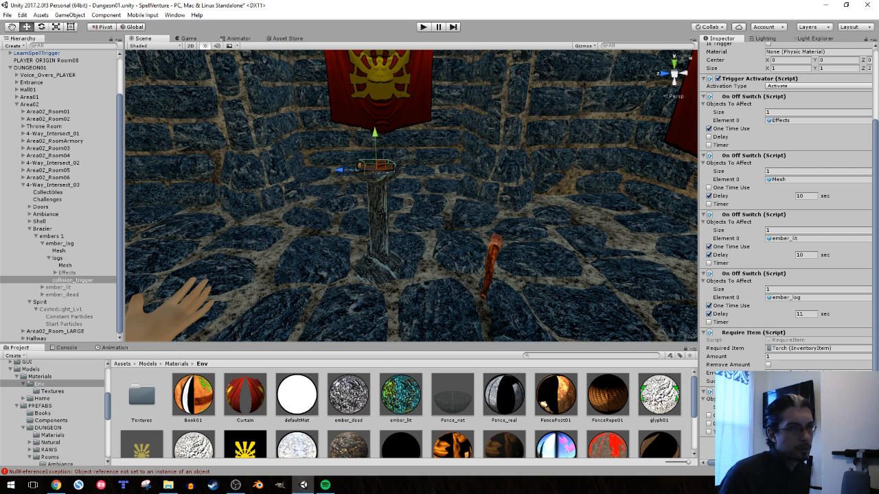
# Move the new On Off Switch up the collision_trigger's component order so it sits between the Mesh and ember_lit switches
pyautogui.scroll(2, 786, 206)
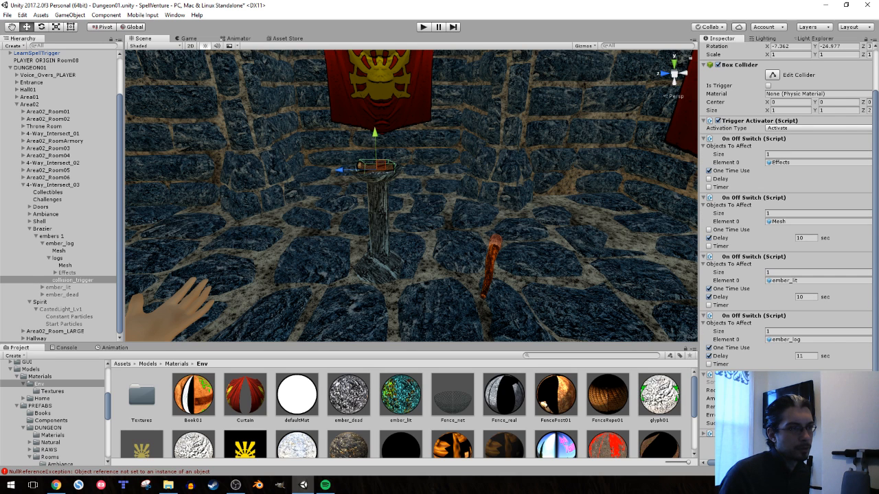
pyautogui.moveTo(769, 463); pyautogui.dragTo(801, 463)
pyautogui.click(867, 315)
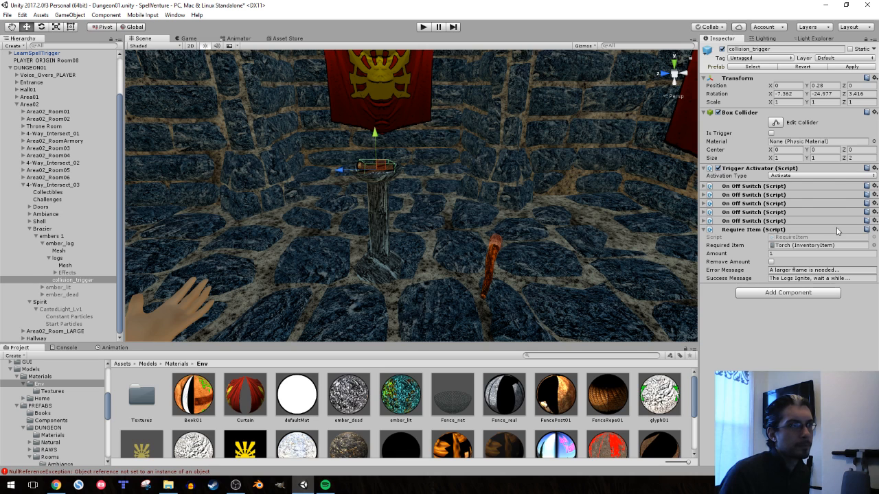
pyautogui.click(826, 221)
pyautogui.rightClick(858, 224)
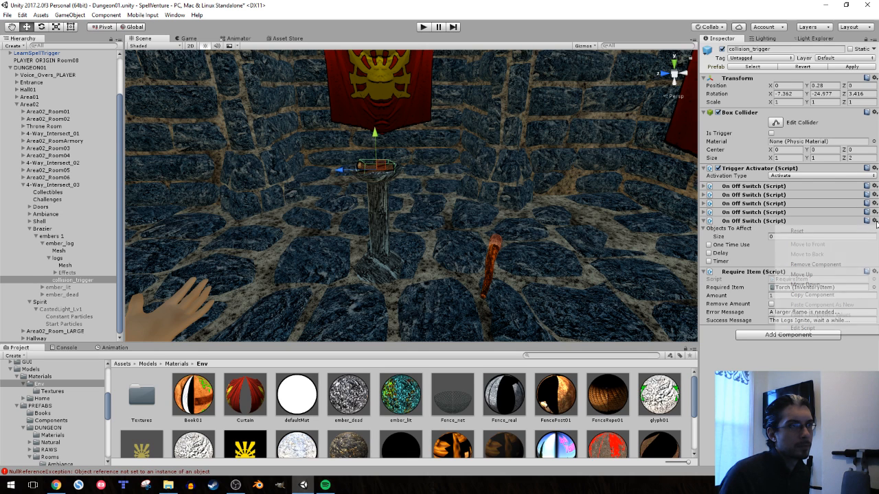
pyautogui.click(857, 275)
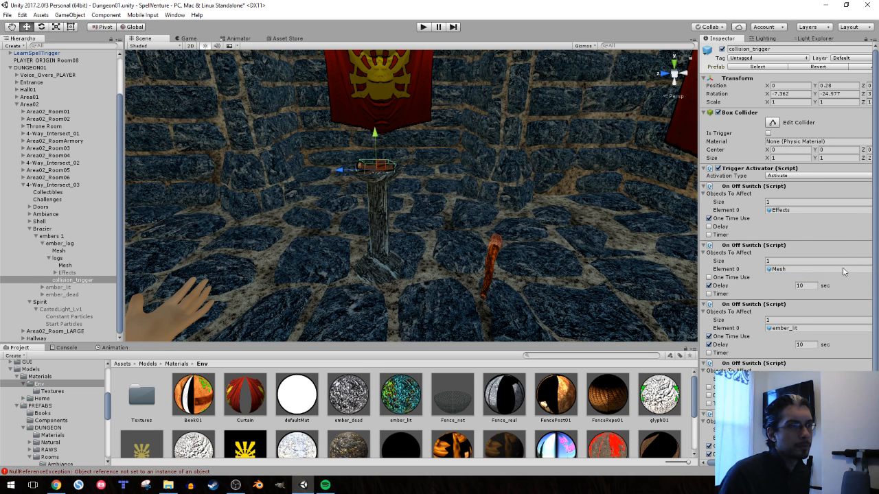
pyautogui.scroll(-3, 844, 272)
pyautogui.moveTo(783, 463); pyautogui.dragTo(813, 463)
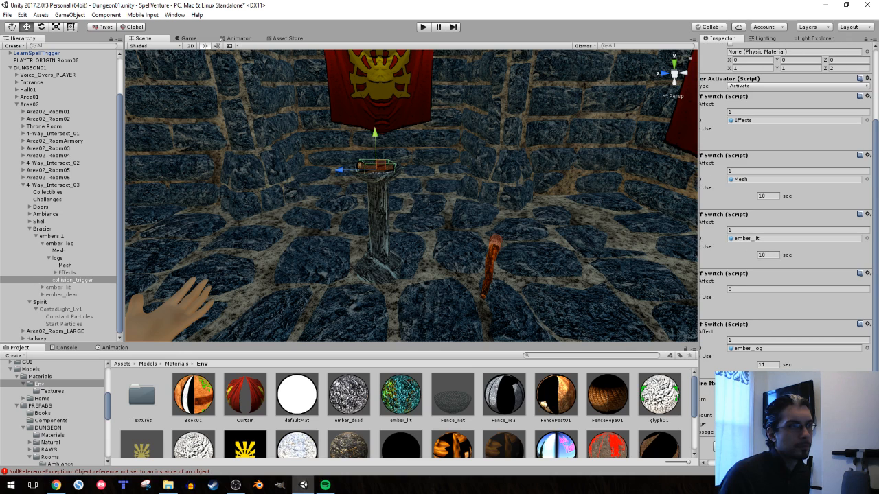
pyautogui.click(866, 275)
pyautogui.click(837, 328)
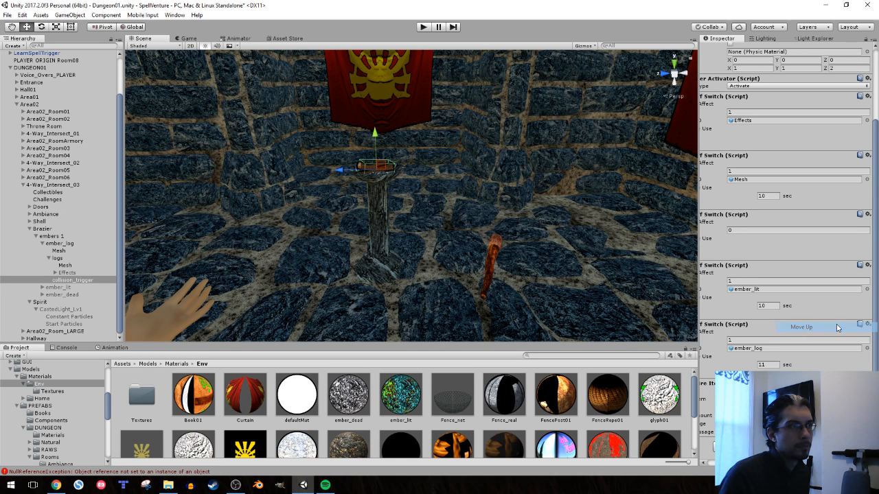
pyautogui.click(867, 214)
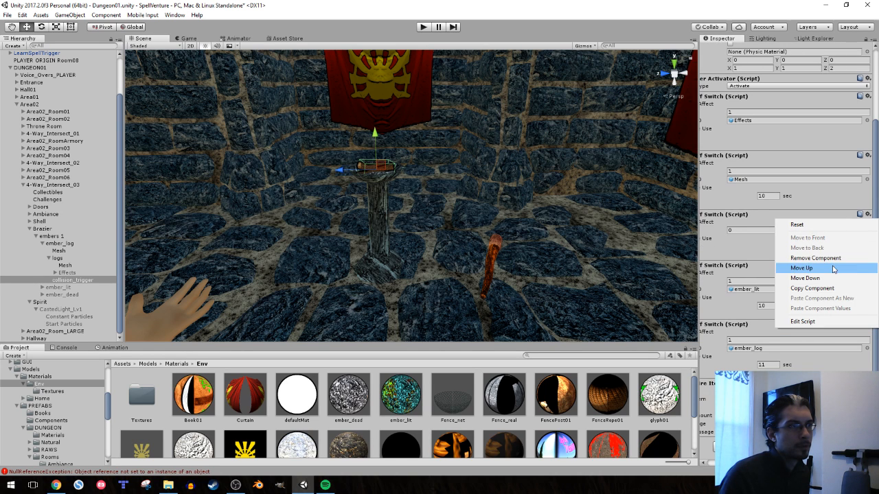
# Give the new On Off Switch one object slot, enable One Time Use, and set its Delay to 8 sec
pyautogui.click(747, 230)
pyautogui.write('1')
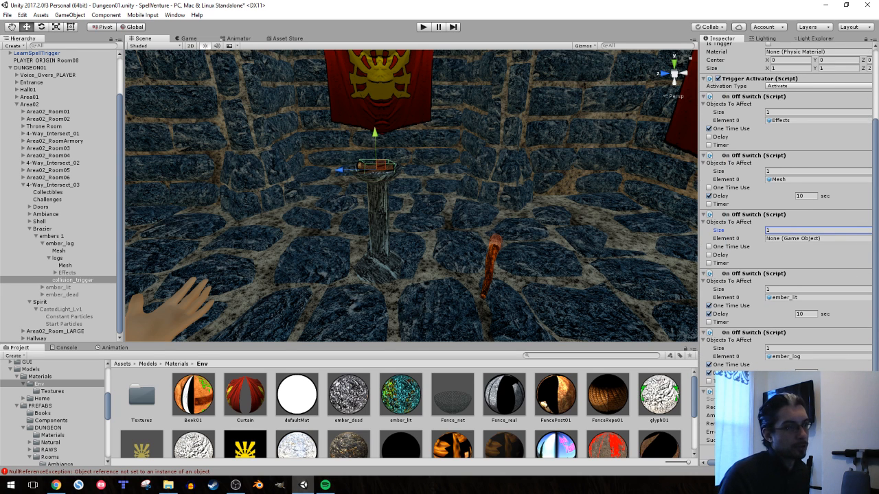
pyautogui.click(709, 247)
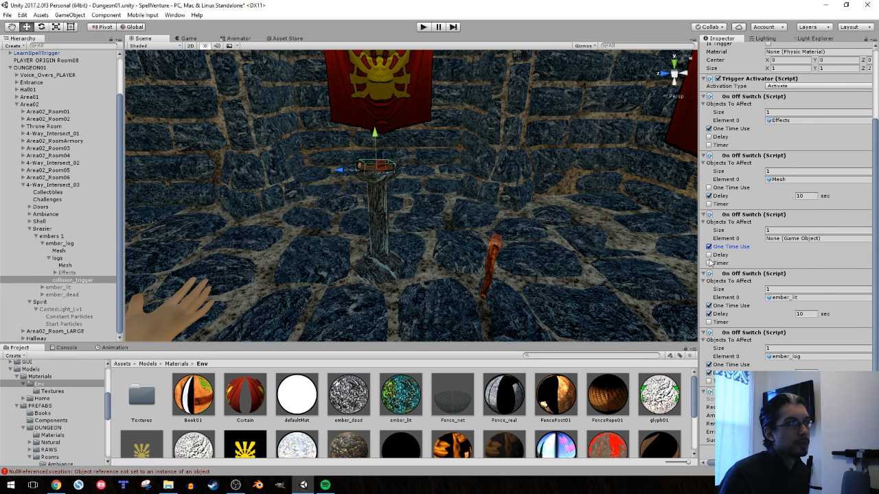
pyautogui.click(709, 255)
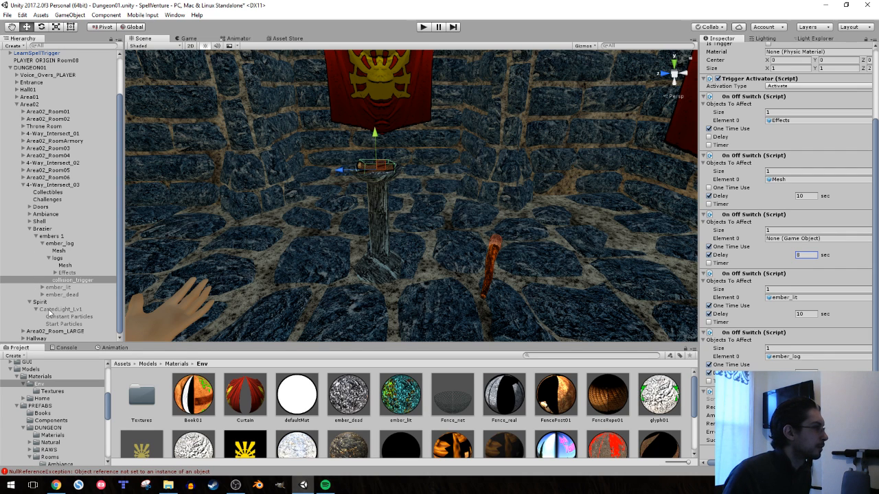
# Assign the Spirit object to Element 0 of the collision_trigger's new On Off Switch
pyautogui.moveTo(42, 309); pyautogui.dragTo(401, 267)
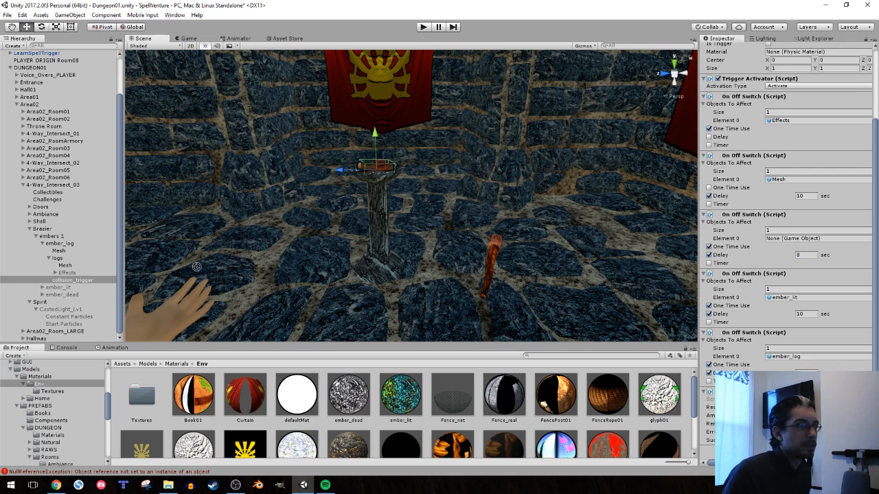
pyautogui.moveTo(196, 266); pyautogui.dragTo(61, 311)
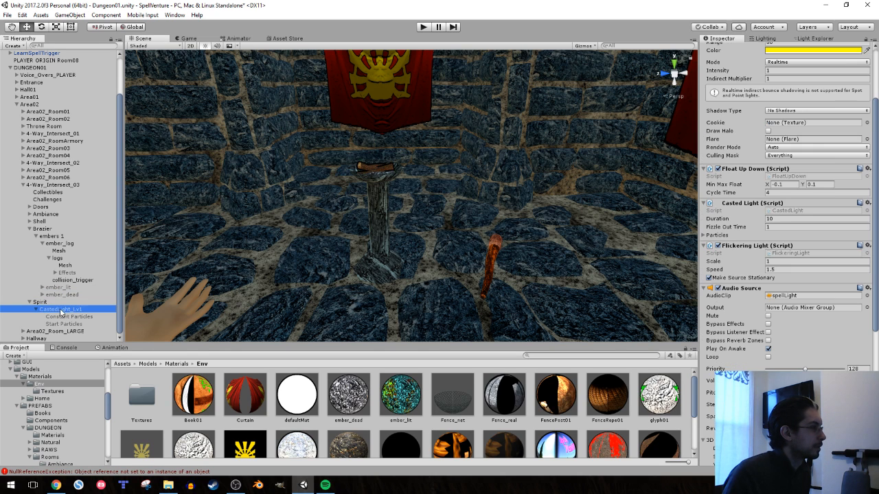
pyautogui.click(63, 280)
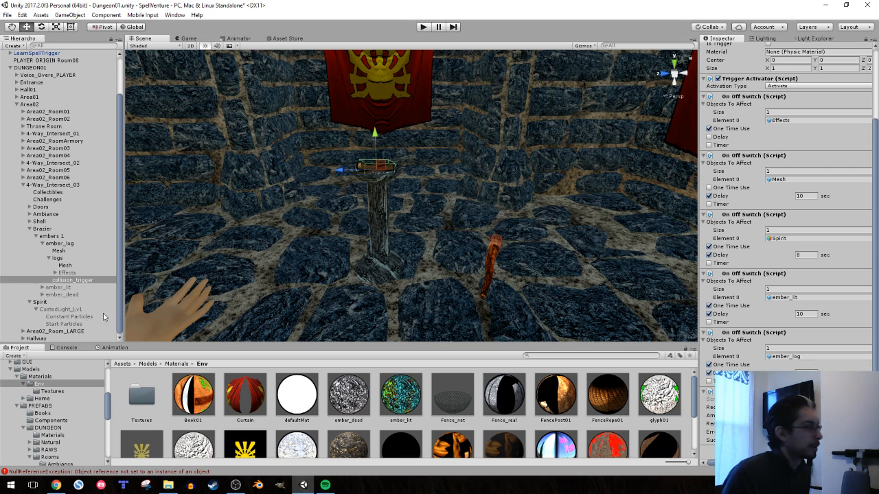
# Add a Box Collider to the Spirit object and set its size to 0.01 on all three axes
pyautogui.click(37, 302)
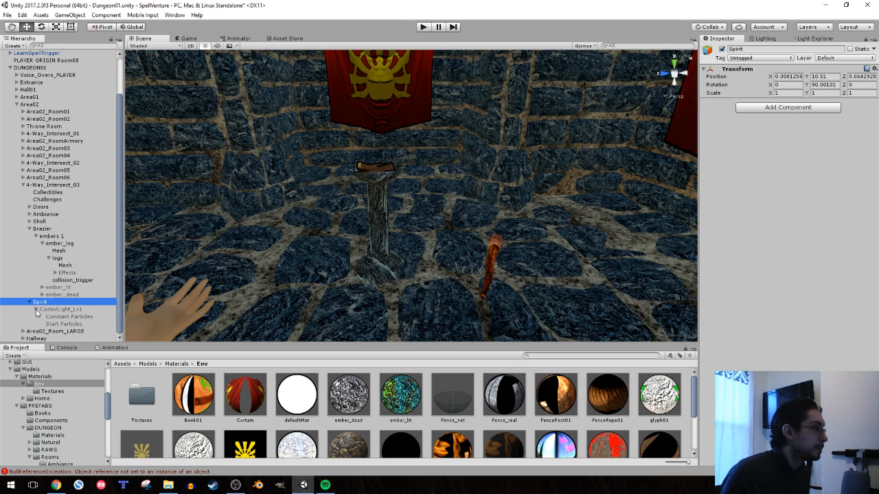
pyautogui.click(37, 311)
pyautogui.press('f')
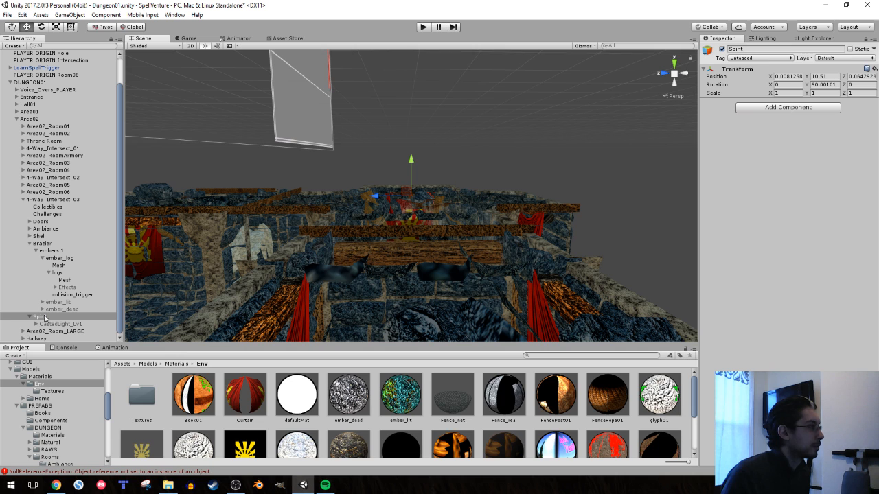
pyautogui.click(778, 107)
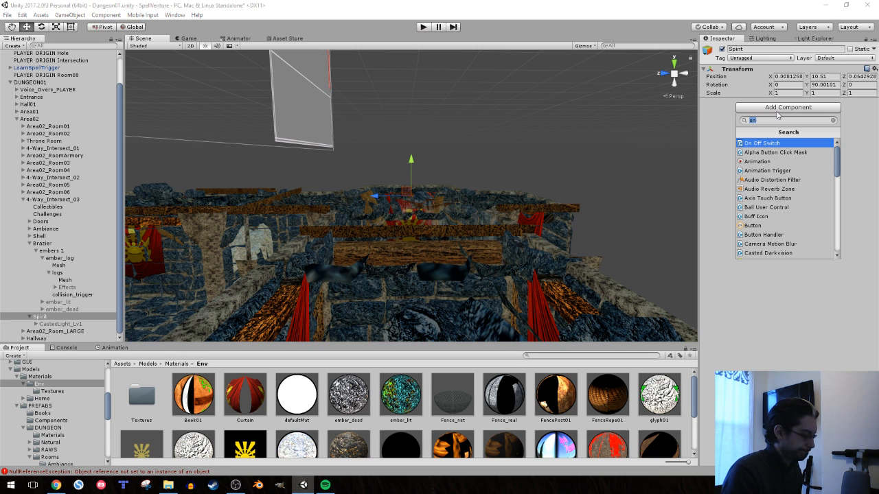
pyautogui.write('box')
pyautogui.press('Return')
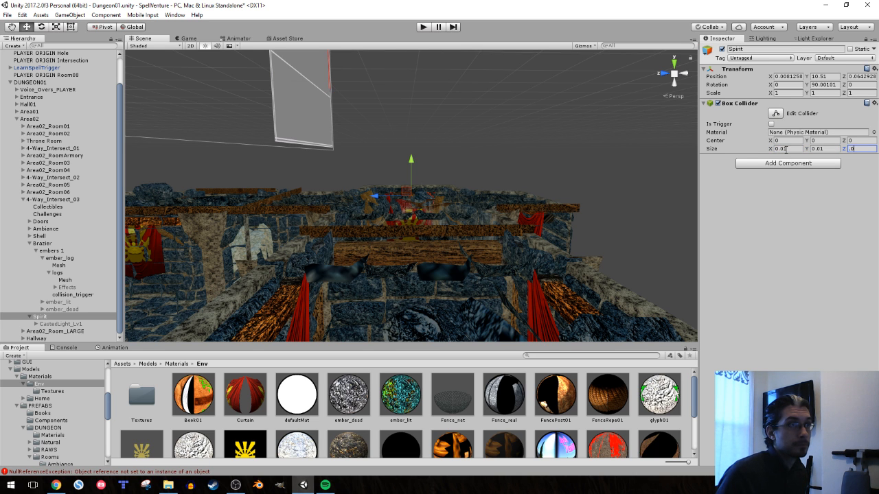
# Add a Move Object Trigger component to the Spirit object
pyautogui.scroll(10, 453, 204)
pyautogui.moveTo(439, 208); pyautogui.dragTo(441, 174, button='right')
pyautogui.press('q')
pyautogui.press('w')
pyautogui.press('s')
pyautogui.click(764, 165)
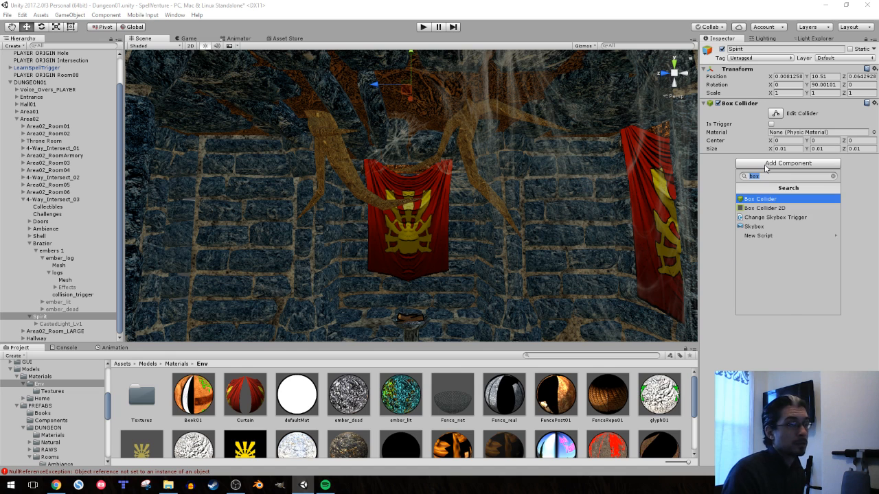
pyautogui.write('move')
pyautogui.press('Return')
# Set Spirit's Trigger Activator to Automatic and the Move Object Trigger's Objects To Affect size to 1
pyautogui.click(780, 167)
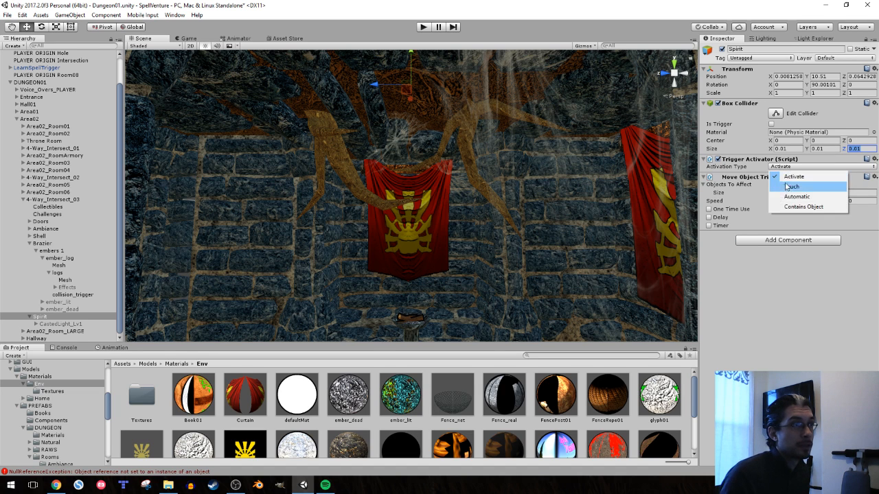
pyautogui.click(789, 196)
pyautogui.write('1')
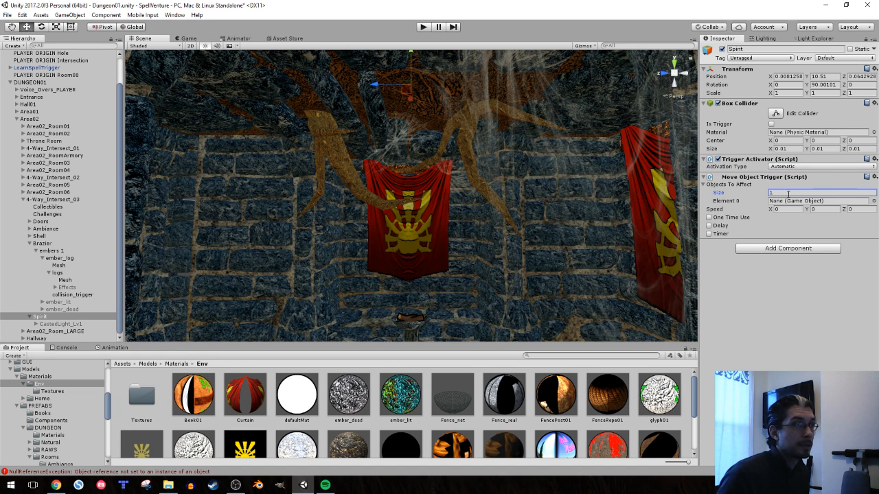
# Configure Spirit's Move Object Trigger with Spirit as Element 0, Y speed -5, One Time Use enabled and a 5-second Timer
pyautogui.moveTo(58, 322); pyautogui.dragTo(785, 201)
pyautogui.click(818, 209)
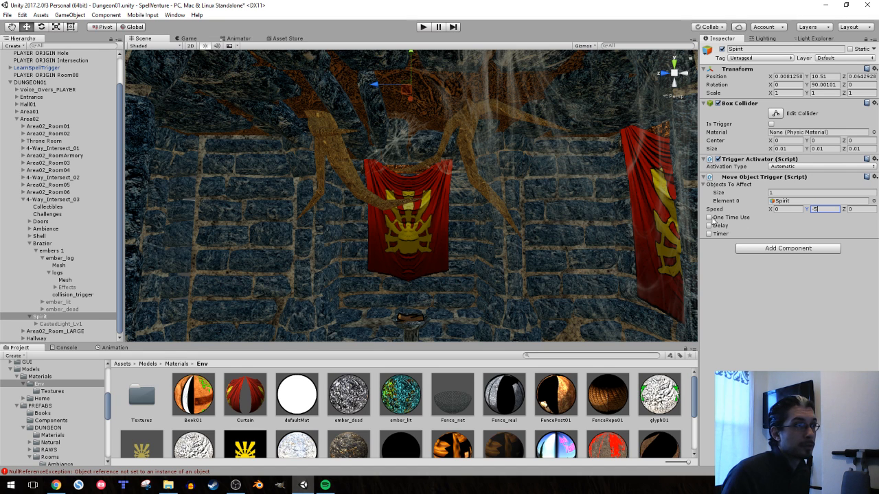
pyautogui.click(709, 234)
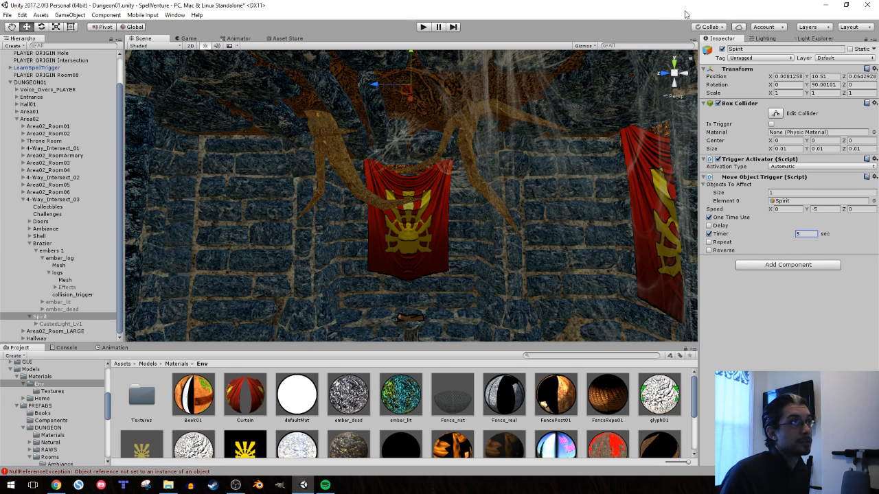
# Play-test the brazier by gathering the torch, igniting the logs and looking for the Spirit light above, and stop the game
pyautogui.click(424, 28)
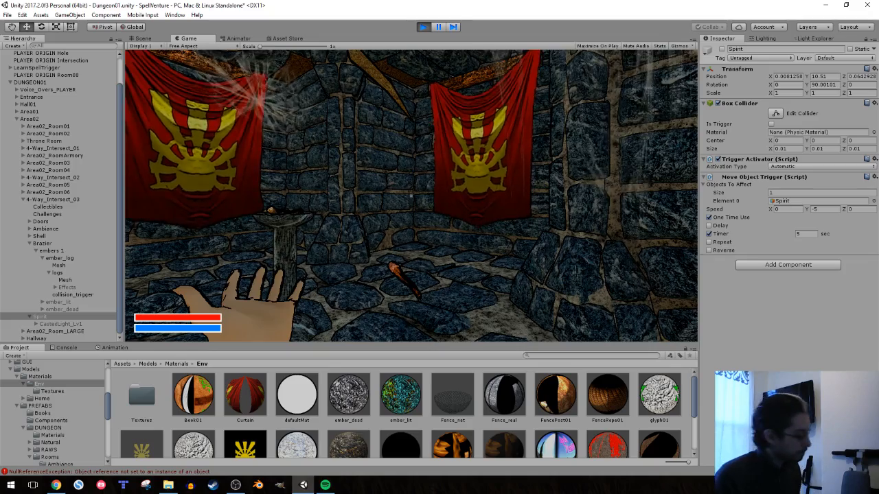
pyautogui.press('w')
pyautogui.press('e')
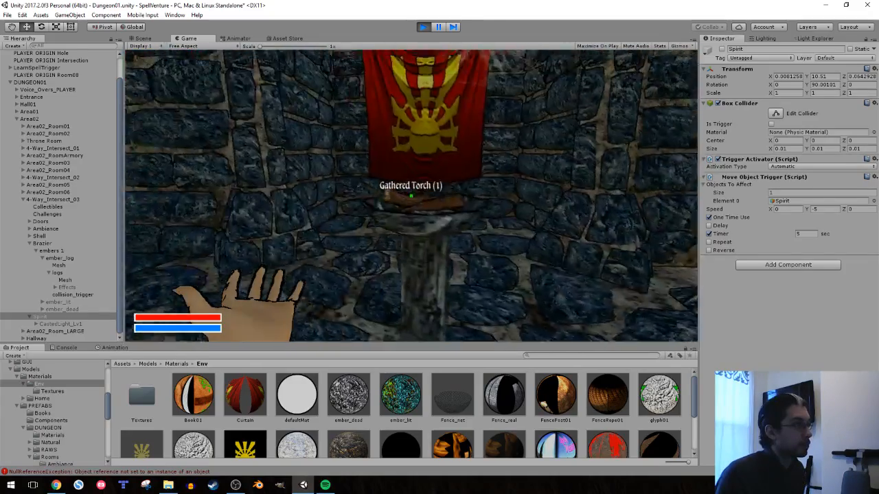
pyautogui.press('e')
pyautogui.press('s')
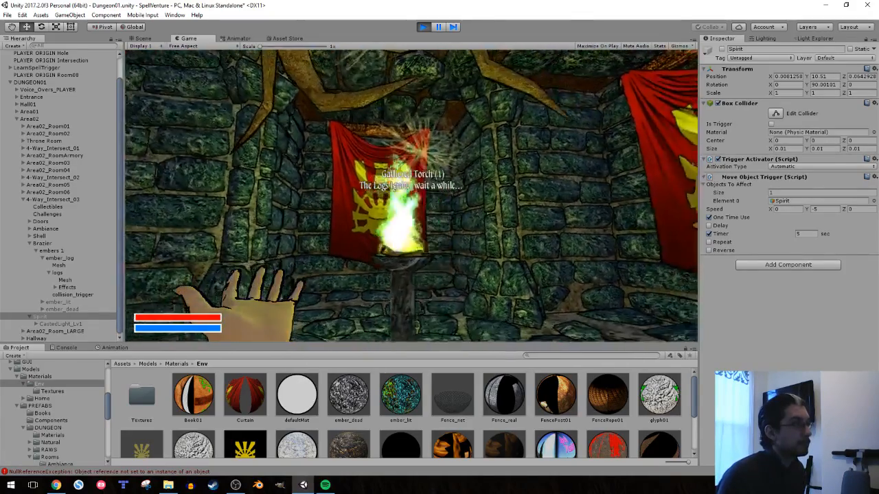
pyautogui.press('d')
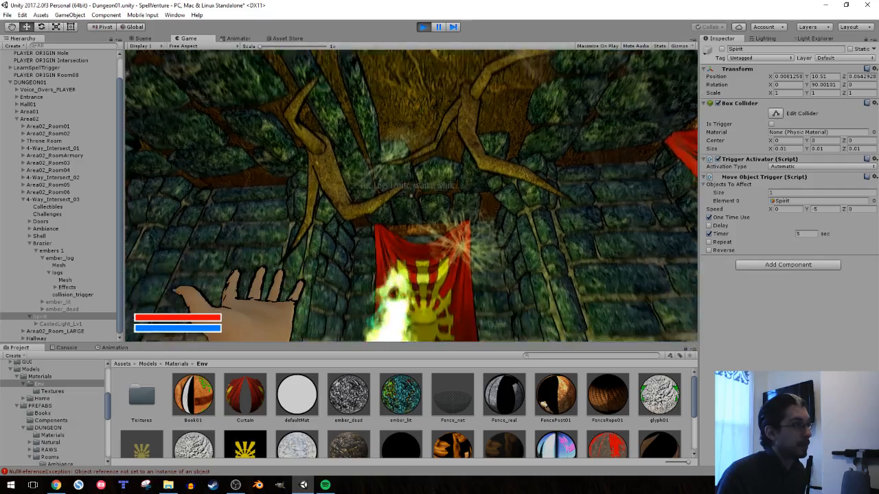
pyautogui.press('a')
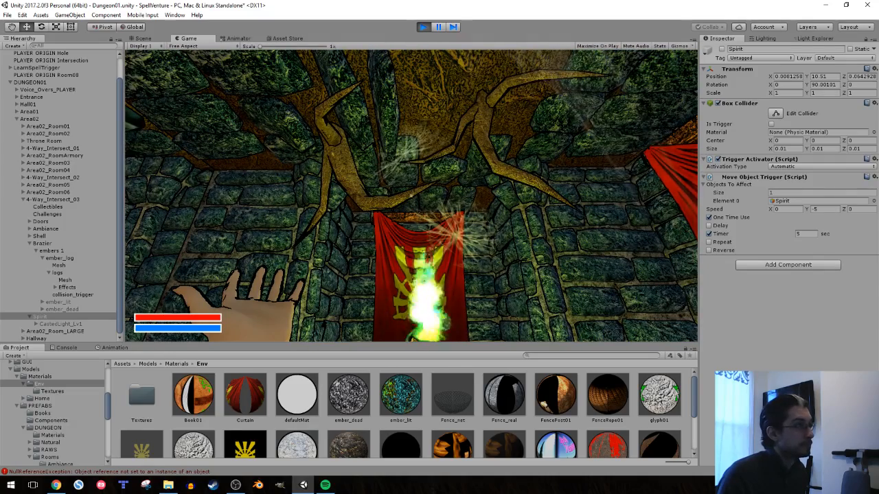
pyautogui.click(423, 27)
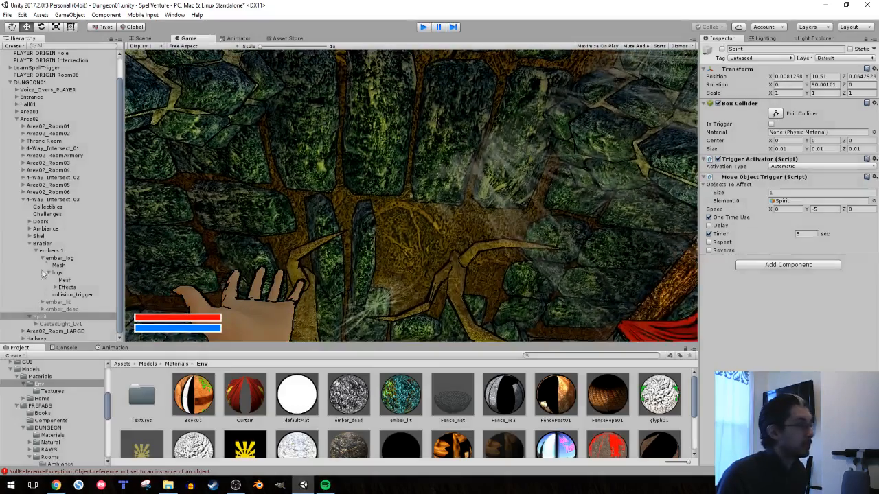
# Activate the CastedLight_Lv1 object under Spirit and reselect Spirit
pyautogui.click(54, 326)
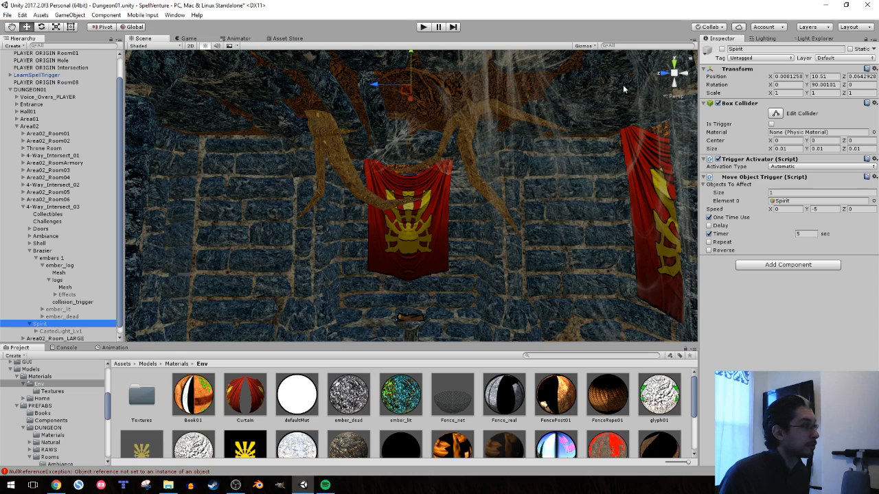
pyautogui.click(76, 331)
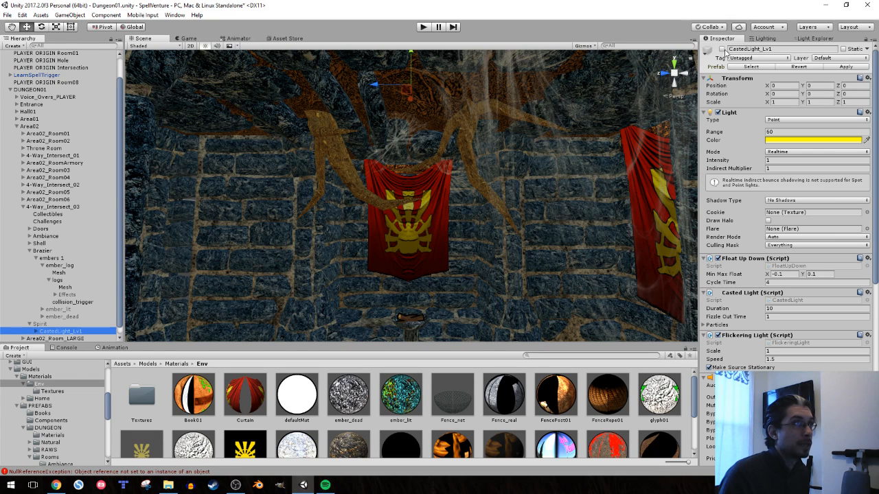
pyautogui.click(721, 50)
pyautogui.click(60, 324)
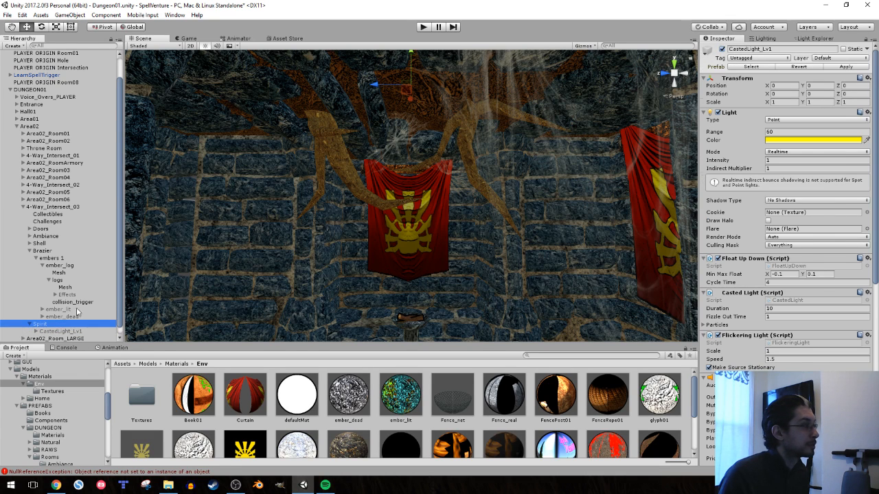
# Run the game again, gather the torch, ignite the logs and watch above the brazier for the Spirit light's descent
pyautogui.click(423, 26)
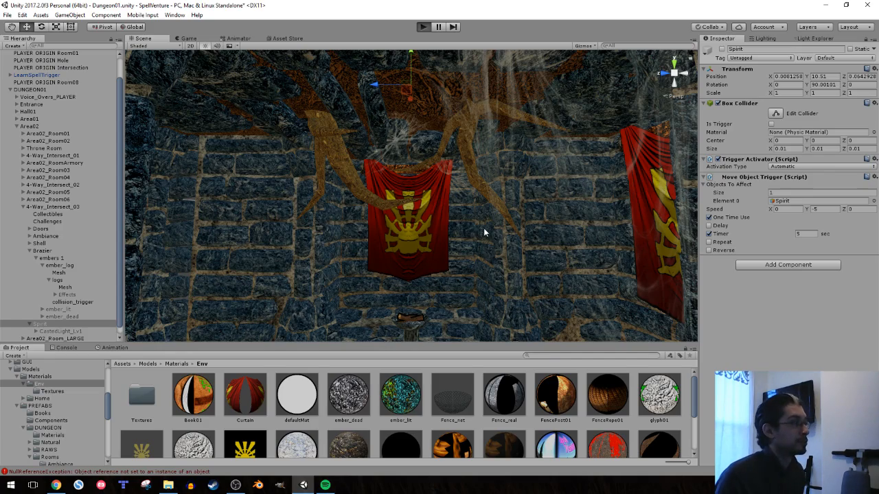
pyautogui.press('w')
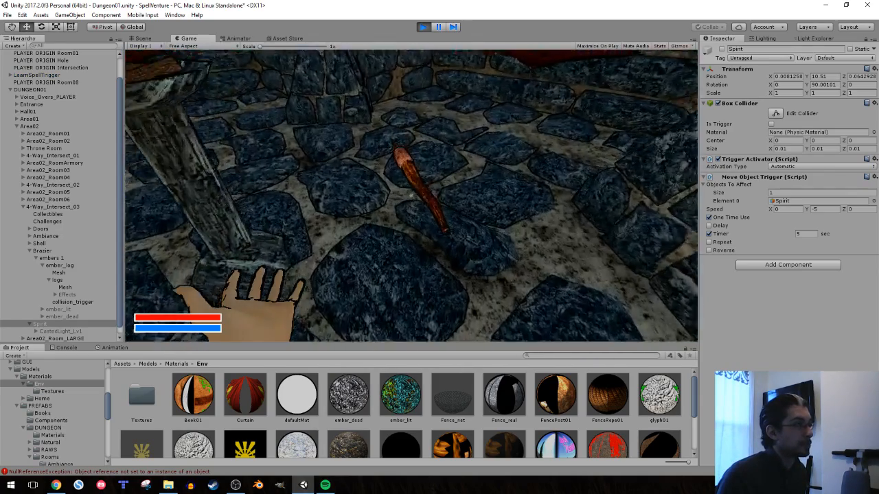
pyautogui.press('e')
pyautogui.press('e')
pyautogui.press('s')
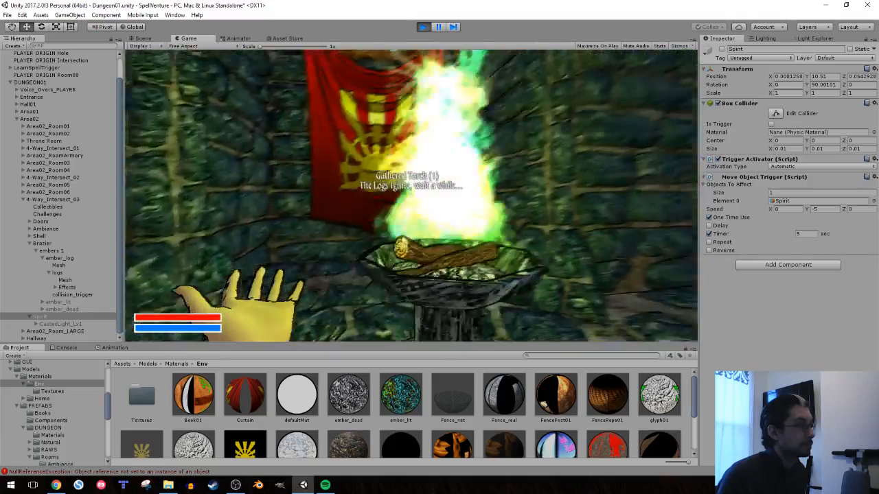
pyautogui.press('d')
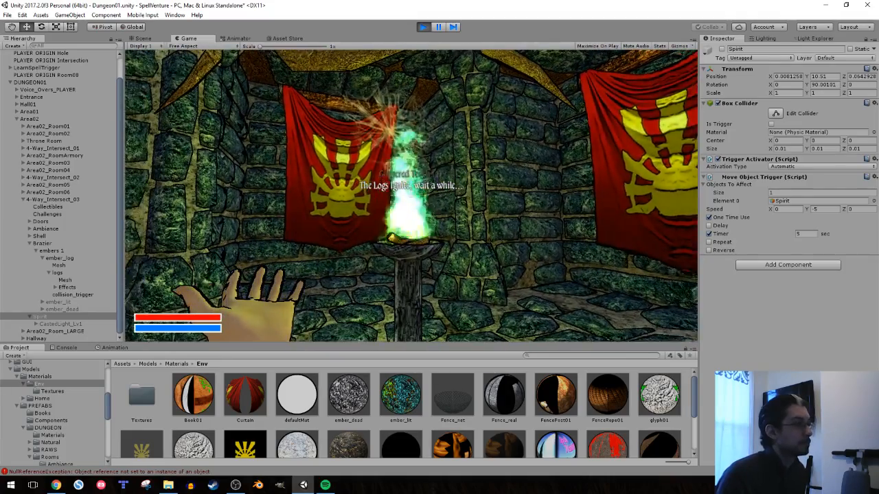
pyautogui.press('a')
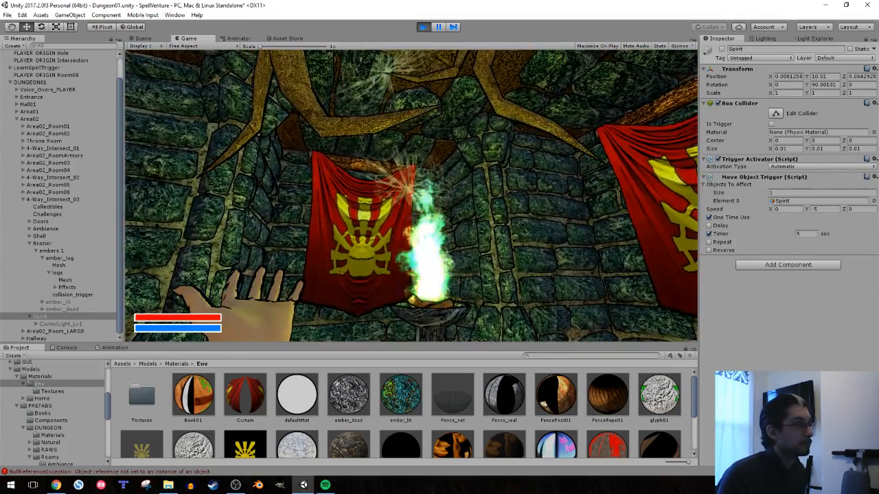
pyautogui.press('d')
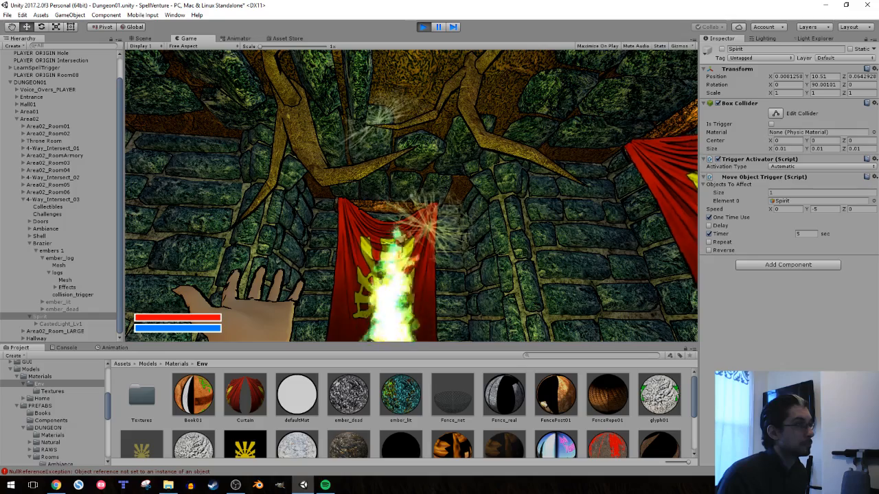
pyautogui.press('d')
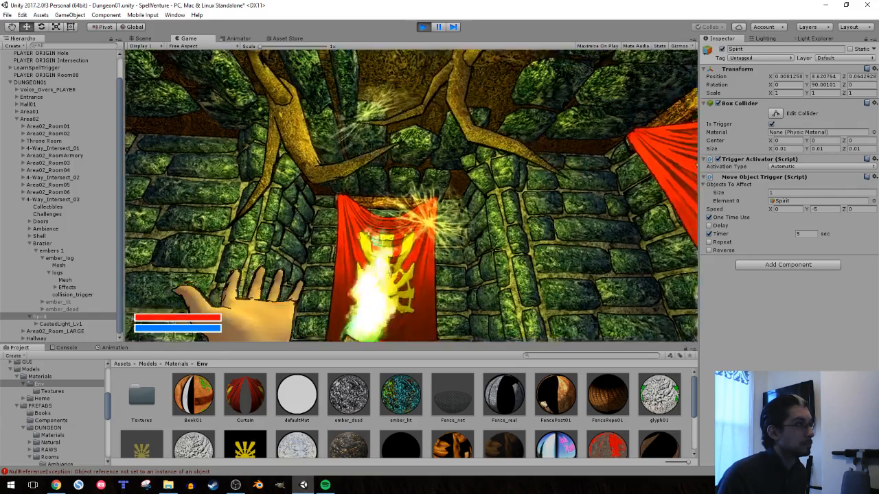
pyautogui.press('s')
pyautogui.press('a')
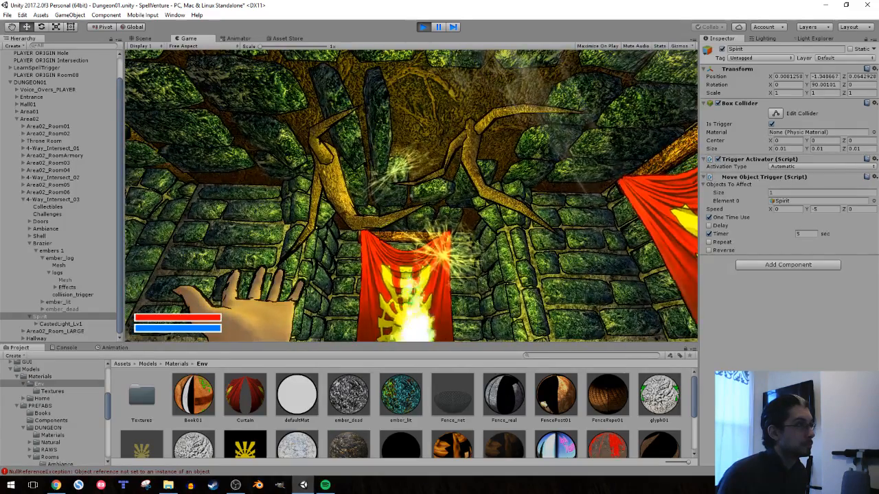
pyautogui.press('a')
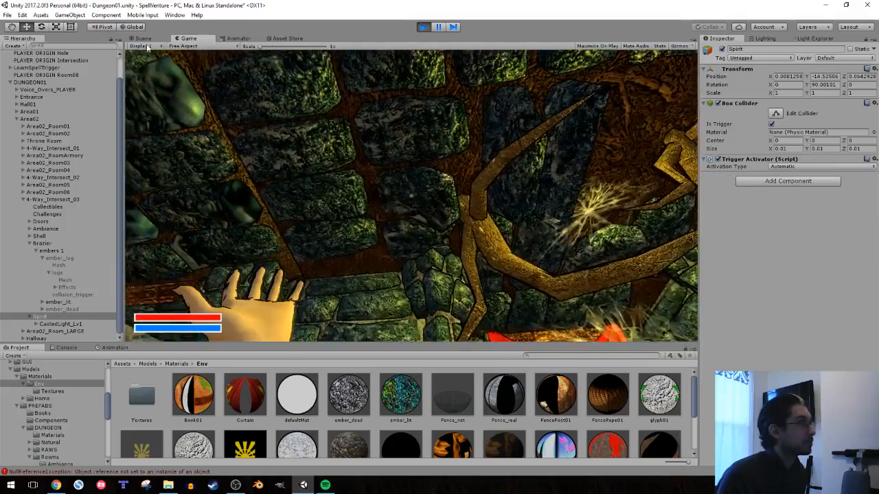
# Inspect the area above the brazier in the Scene view while the game runs, and end play mode
pyautogui.click(143, 39)
pyautogui.moveTo(385, 175)
pyautogui.mouseDown(button='right')
pyautogui.moveTo(372, 189)
pyautogui.moveTo(386, 223)
pyautogui.moveTo(383, 180)
pyautogui.mouseUp(button='right')
pyautogui.press('e')
pyautogui.press('w')
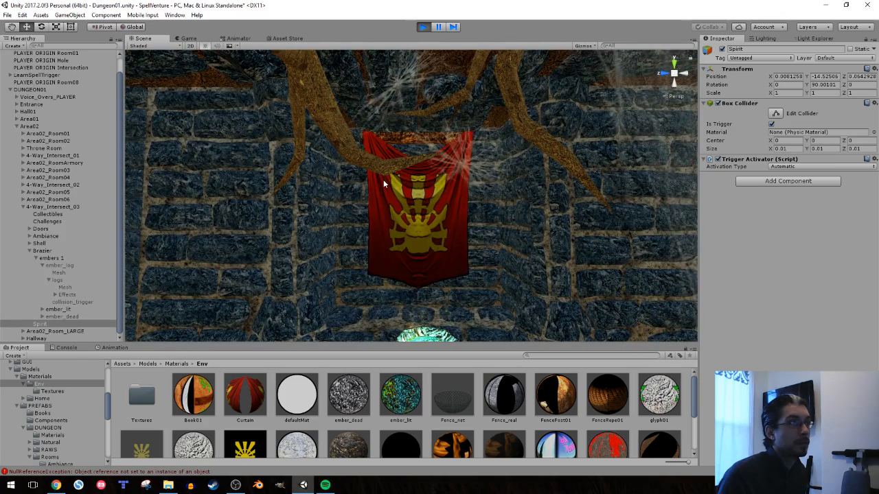
pyautogui.click(423, 28)
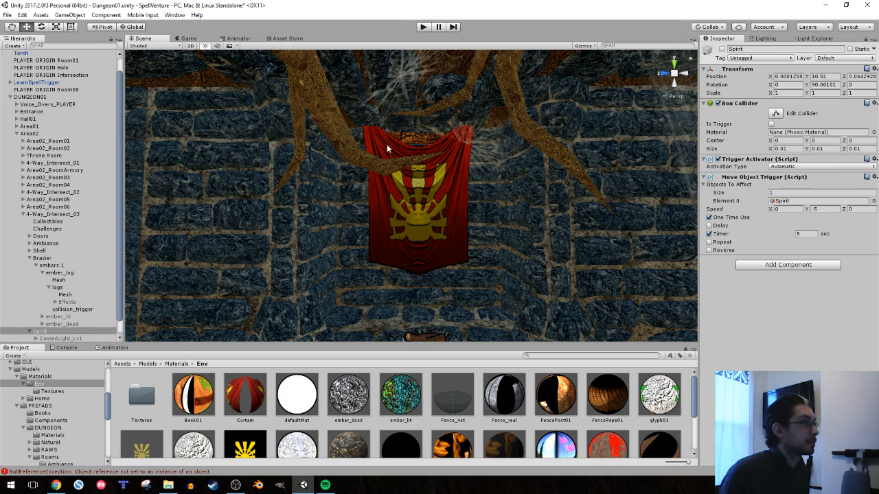
# Activate the Spirit object and lower it above the brazier to a Y position of about 5.54
pyautogui.moveTo(392, 147); pyautogui.dragTo(394, 187, button='right')
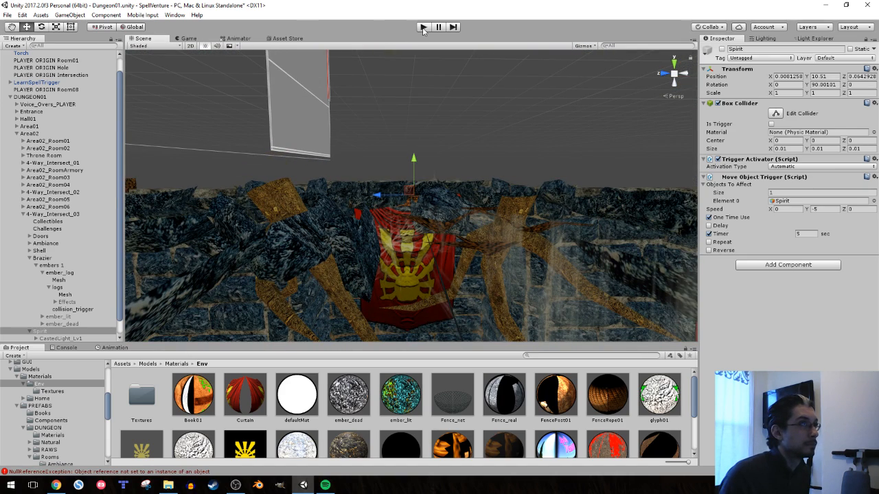
pyautogui.click(721, 50)
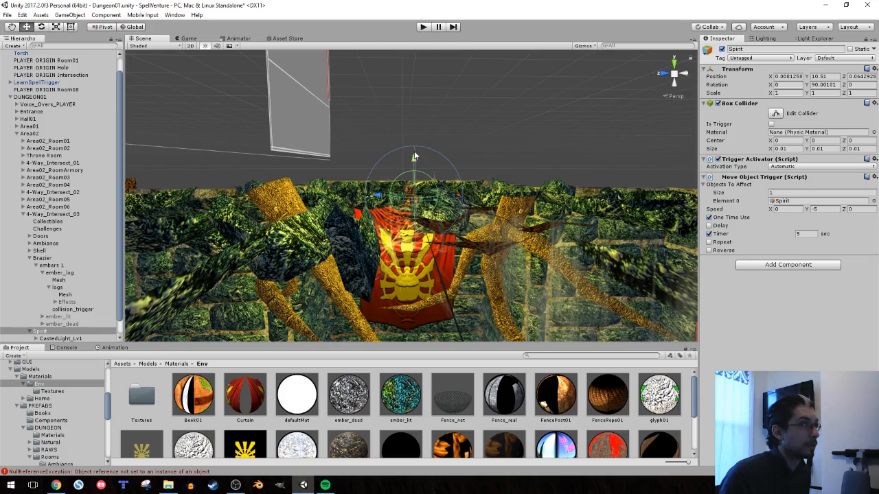
pyautogui.moveTo(414, 157); pyautogui.dragTo(419, 272)
pyautogui.press('s')
pyautogui.moveTo(417, 223); pyautogui.dragTo(414, 207, button='right')
pyautogui.press('w')
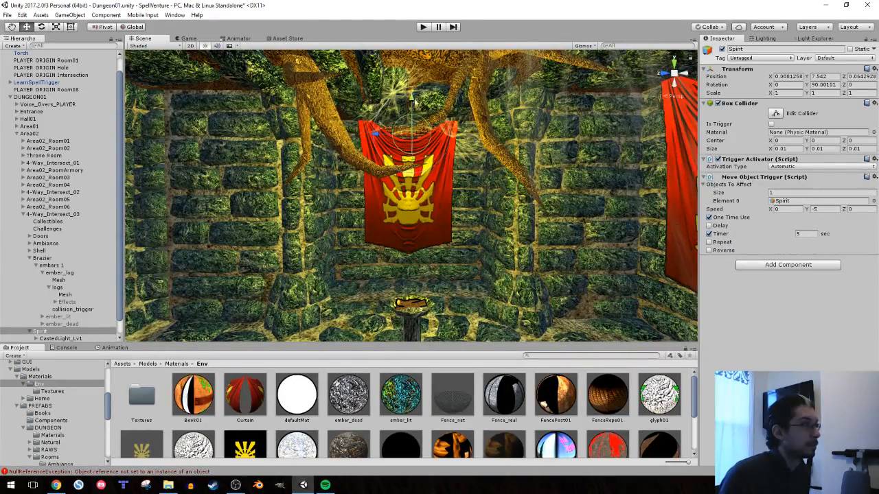
pyautogui.moveTo(414, 100); pyautogui.dragTo(412, 177)
# Play-test the lowered Spirit light by walking up to the brazier and watching its movement, and stop the game
pyautogui.click(423, 27)
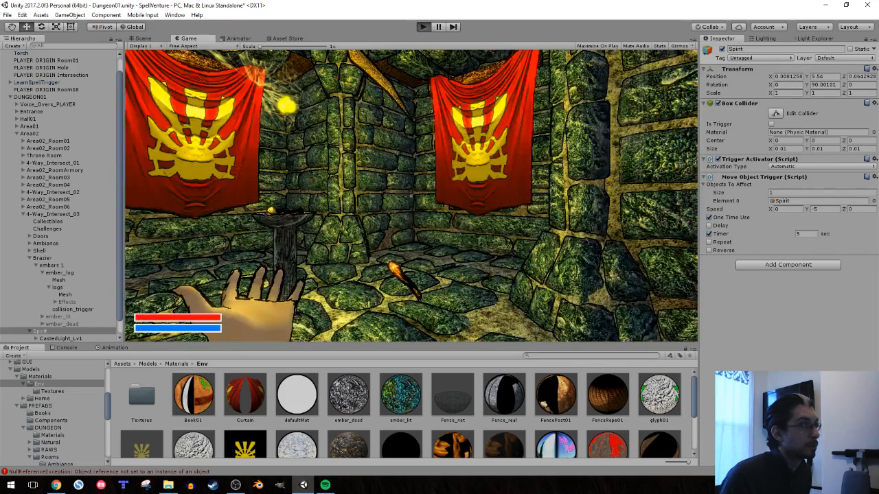
pyautogui.press('w')
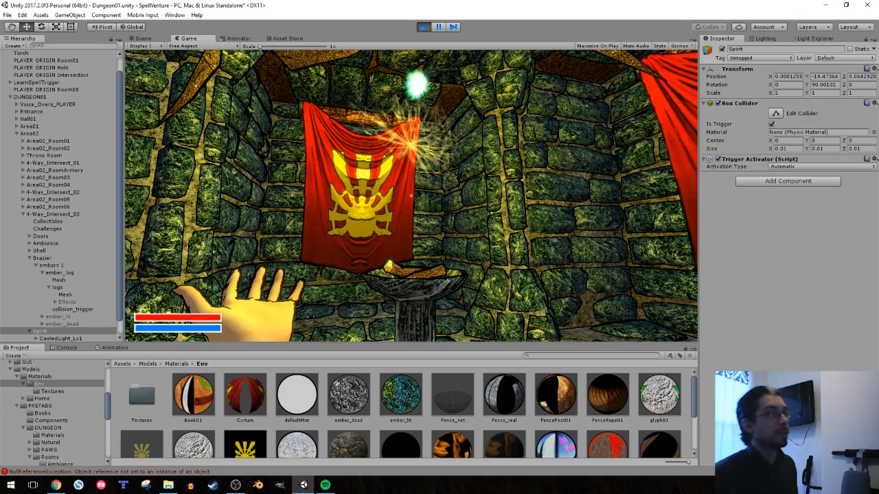
pyautogui.press('Escape')
pyautogui.hotkey('ctrl', 'p')
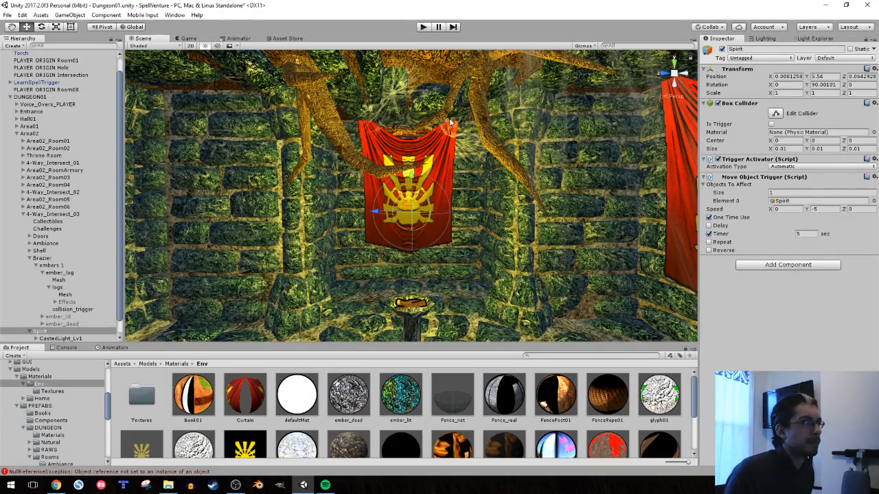
# Set the Y speed of Spirit's Move Object Trigger to -20
pyautogui.press('w')
pyautogui.moveTo(440, 148); pyautogui.dragTo(526, 167, button='right')
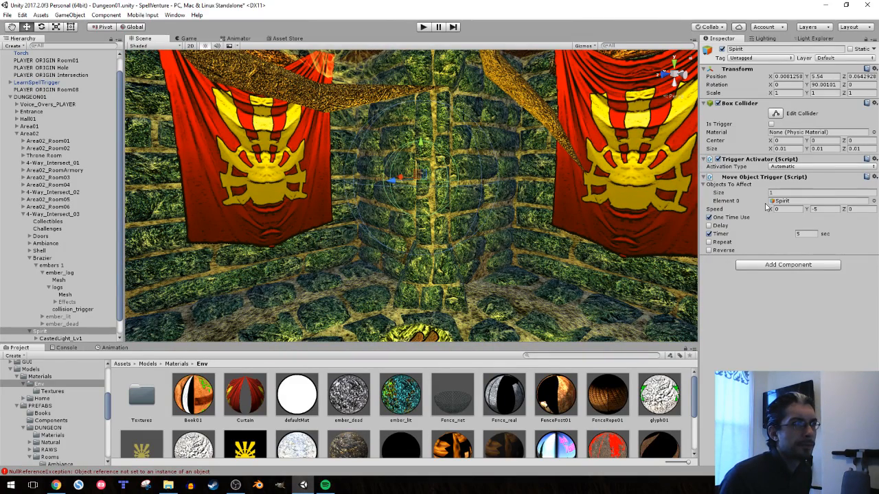
pyautogui.click(825, 209)
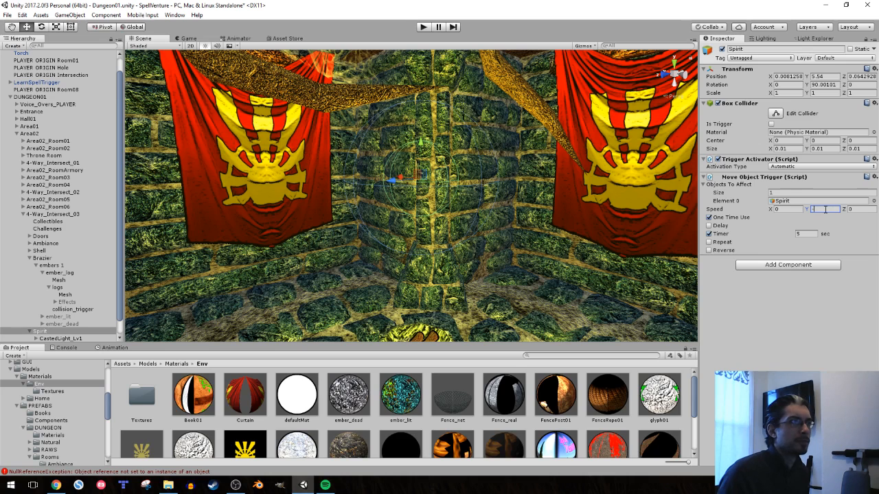
pyautogui.write('-20')
# Play-test the Spirit light at the new speed, watching it from near the brazier, and stop the game
pyautogui.click(423, 27)
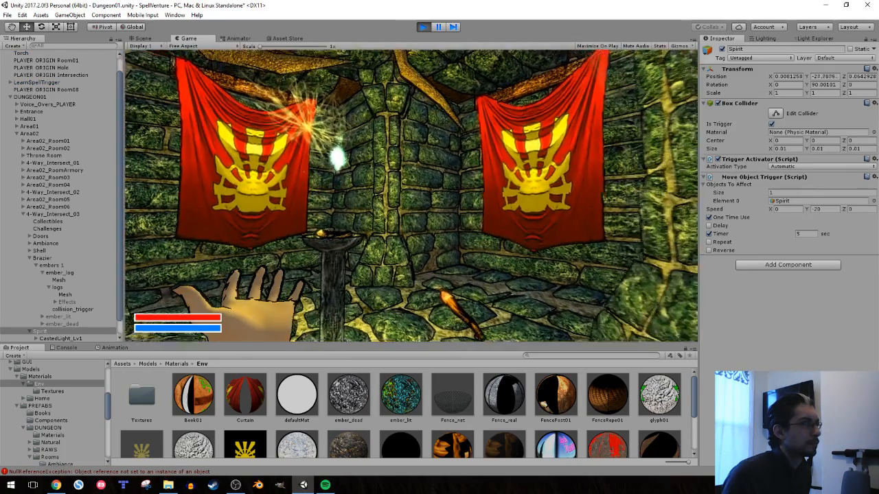
pyautogui.press('a')
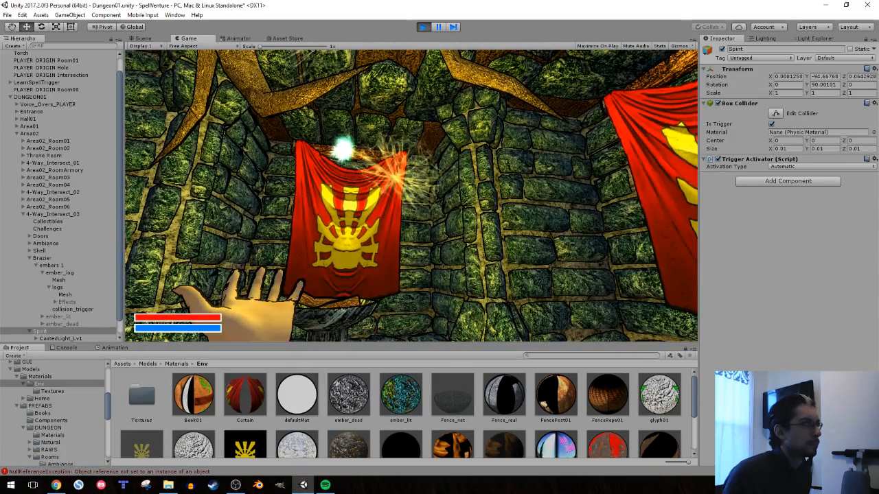
pyautogui.press('s')
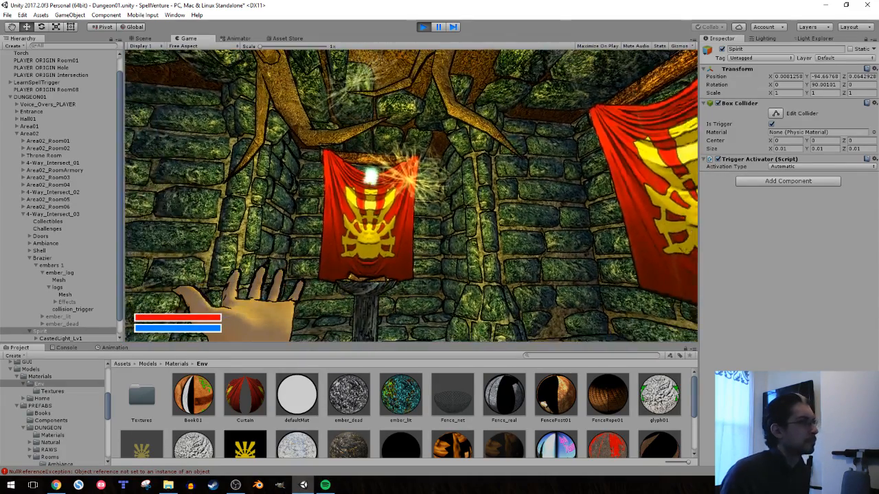
pyautogui.hotkey('ctrl', 'p')
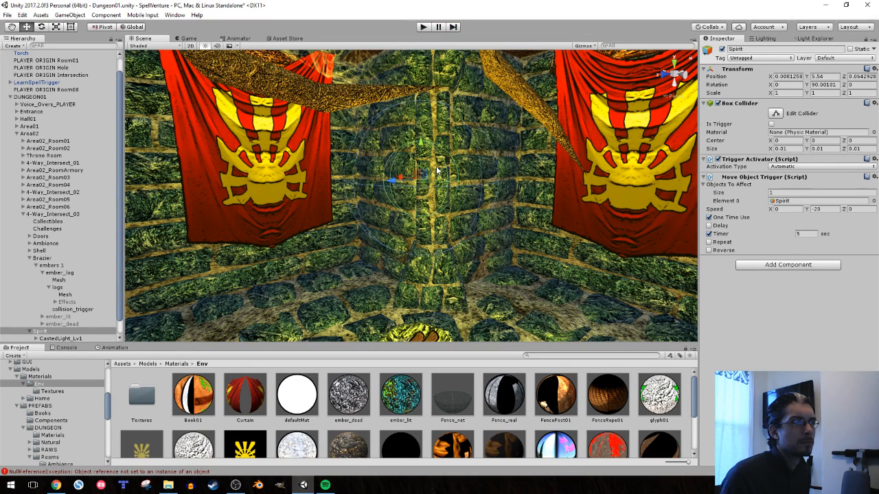
pyautogui.scroll(-1, 39, 324)
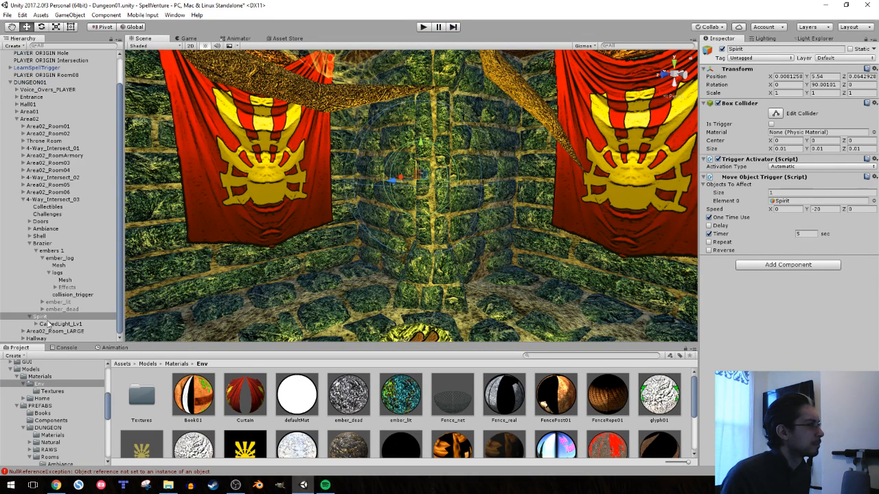
# Disable the Float Up Down script on Spirit's CastedLight_Lv1, play-test the light while watching it in the scene view, and stop the game
pyautogui.click(52, 325)
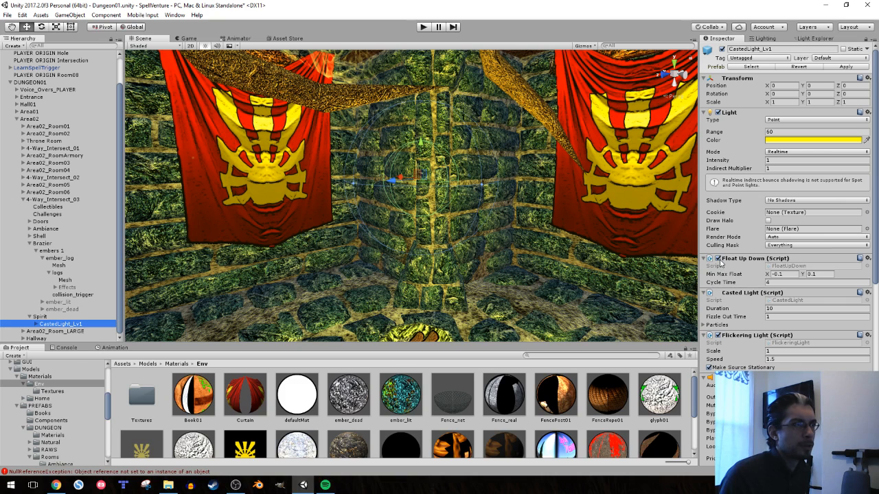
pyautogui.click(718, 259)
pyautogui.click(423, 27)
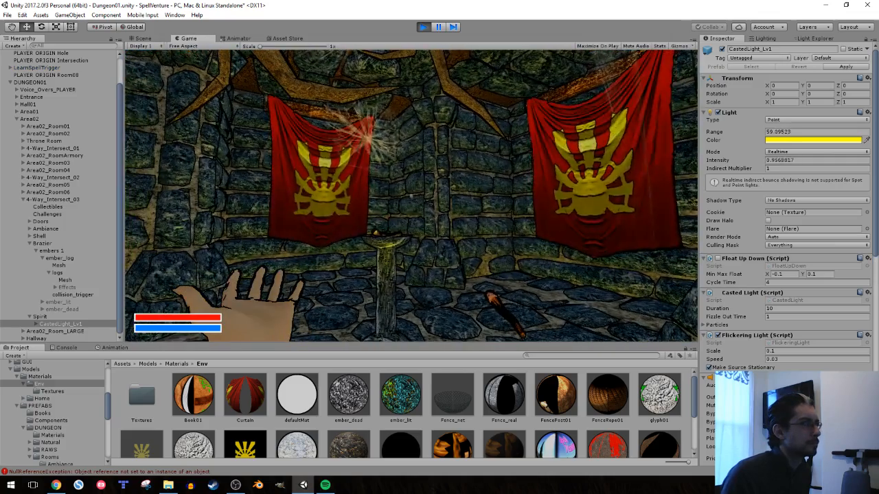
pyautogui.click(143, 38)
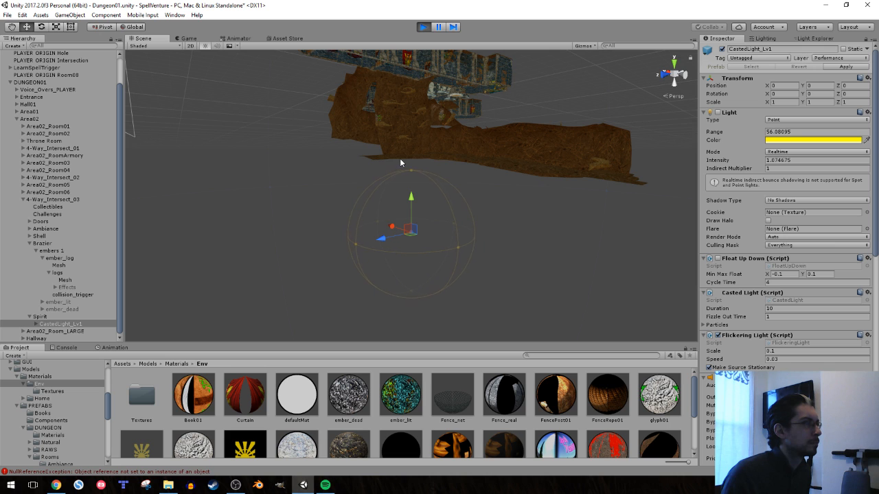
pyautogui.click(424, 28)
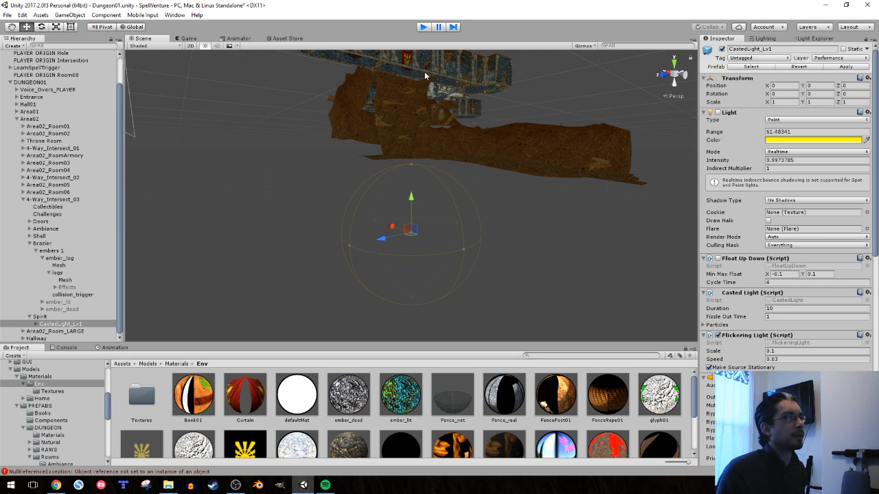
# Remove the Float Up Down script component from CastedLight_Lv1
pyautogui.click(59, 323)
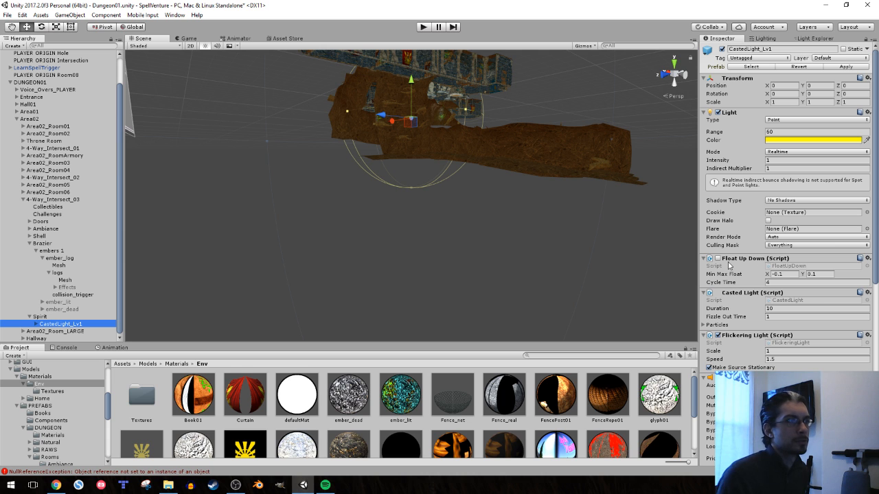
pyautogui.click(867, 258)
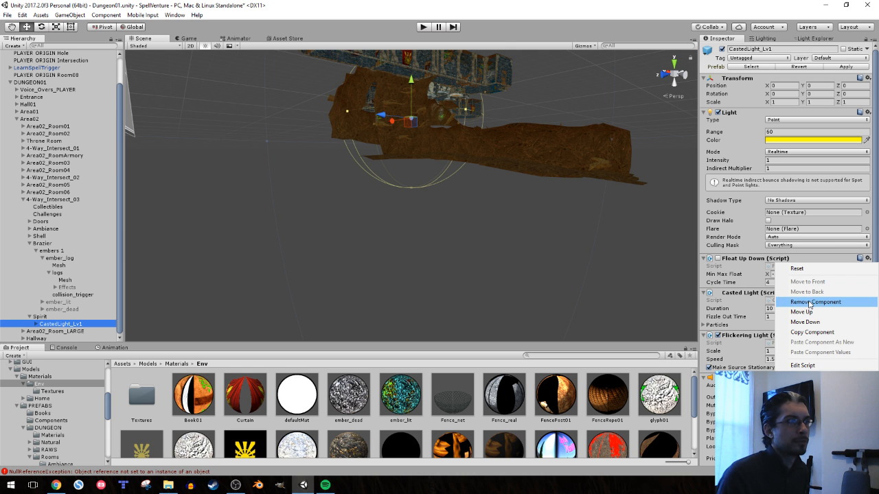
pyautogui.click(811, 303)
# Try a Move Object Trigger speed of 0 in Y and -2 in Z on Spirit, and play-test the movement
pyautogui.keyDown('alt'); pyautogui.moveTo(455, 180); pyautogui.dragTo(454, 172); pyautogui.keyUp('alt')
pyautogui.keyDown('alt'); pyautogui.scroll(8, 454, 172); pyautogui.keyUp('alt')
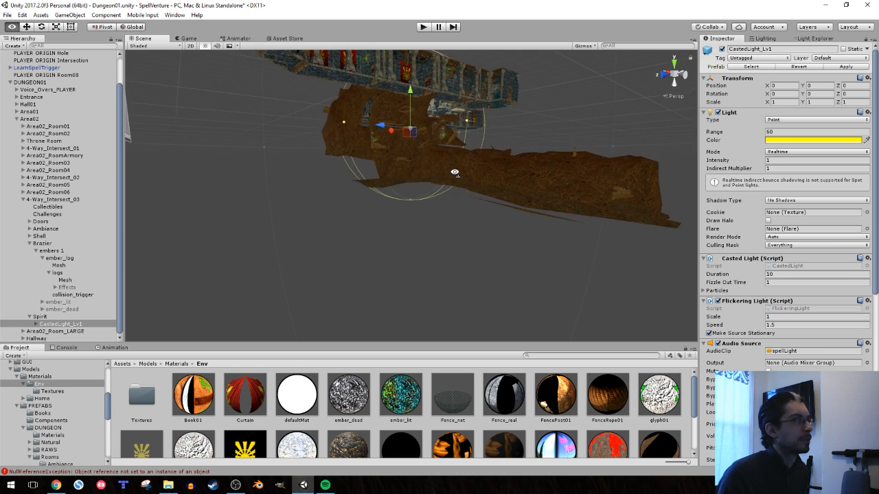
pyautogui.press('w')
pyautogui.moveTo(454, 173); pyautogui.dragTo(378, 175, button='right')
pyautogui.press('s')
pyautogui.press('w')
pyautogui.press('s')
pyautogui.press('a')
pyautogui.click(45, 317)
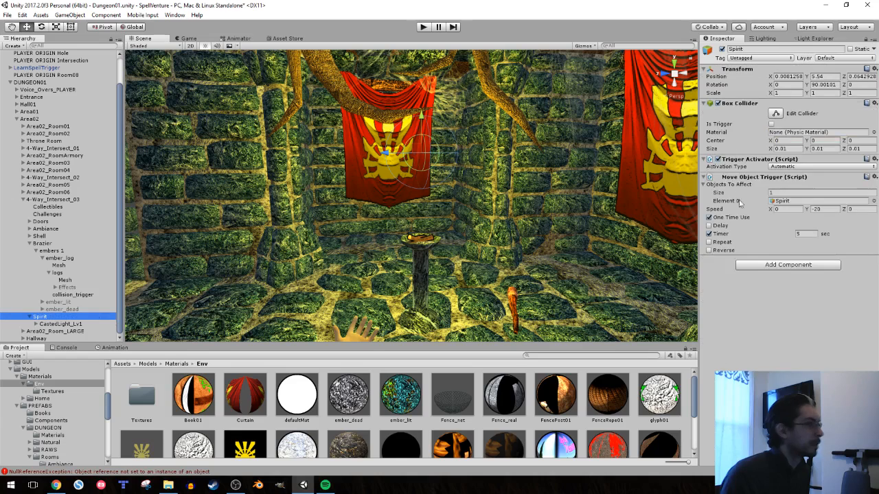
pyautogui.click(817, 209)
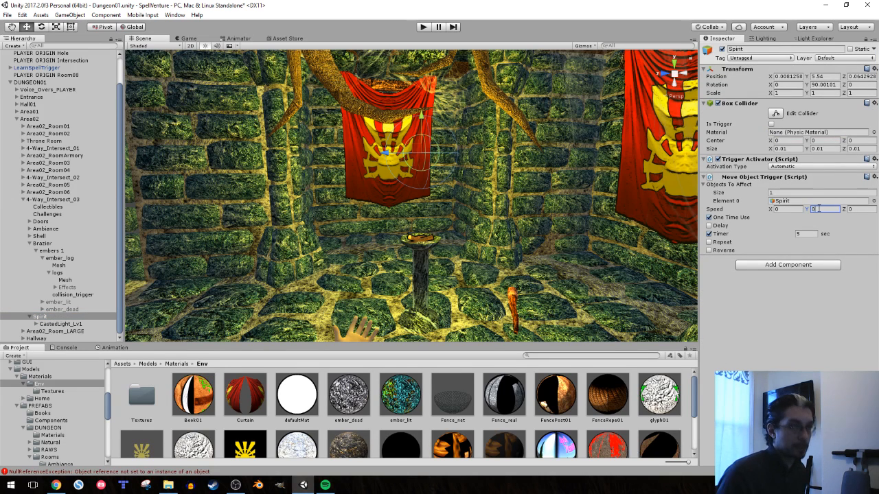
pyautogui.click(856, 209)
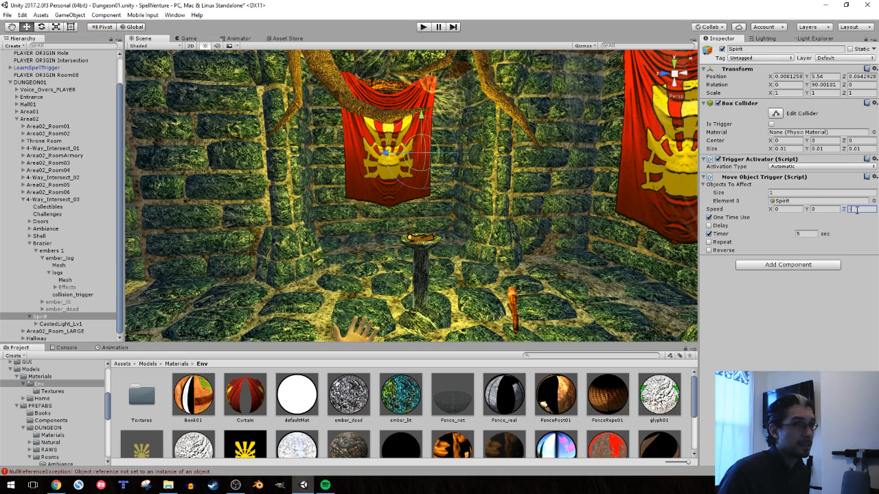
pyautogui.write('-2')
pyautogui.click(423, 27)
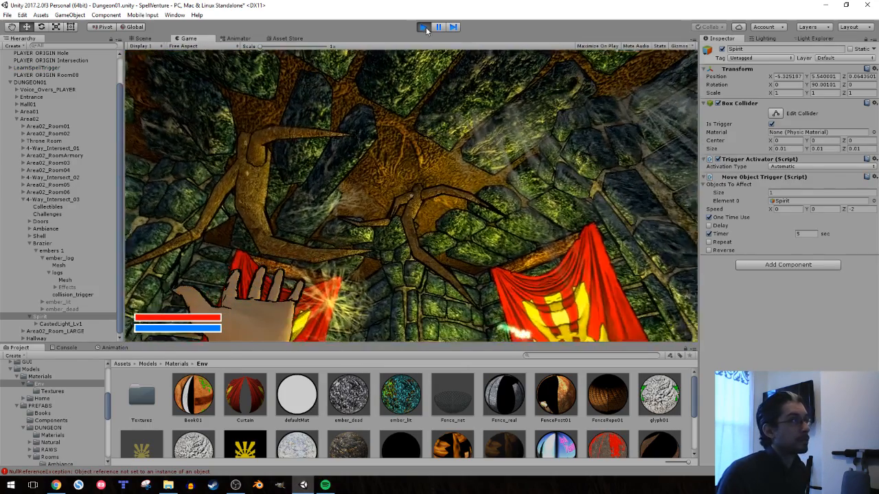
pyautogui.click(425, 27)
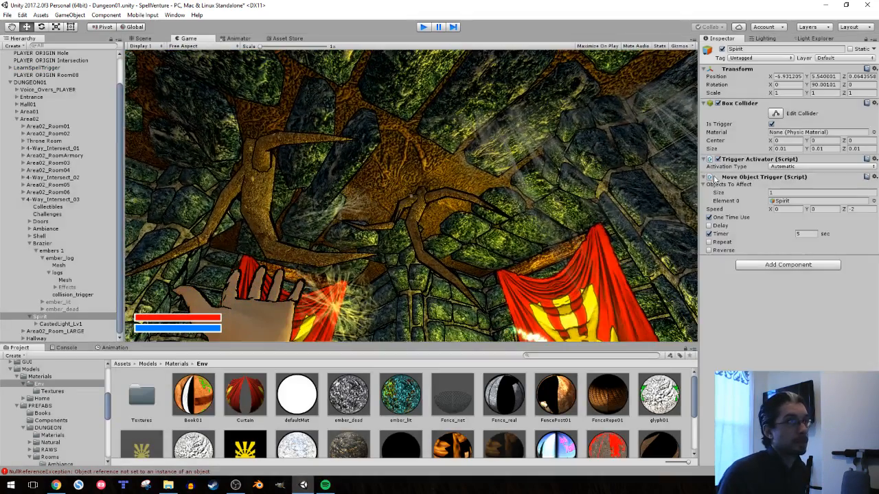
# Set the speed of Spirit's Move Object Trigger to -2 in Y and 0 in Z
pyautogui.click(858, 209)
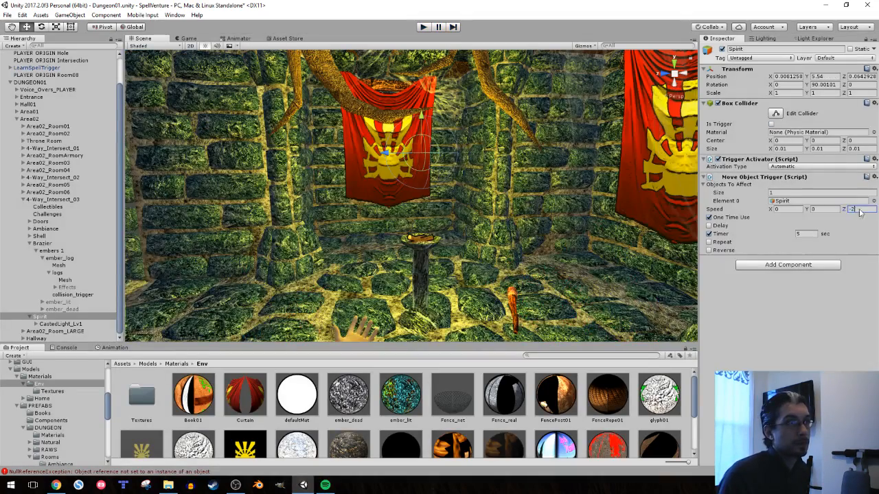
pyautogui.click(804, 233)
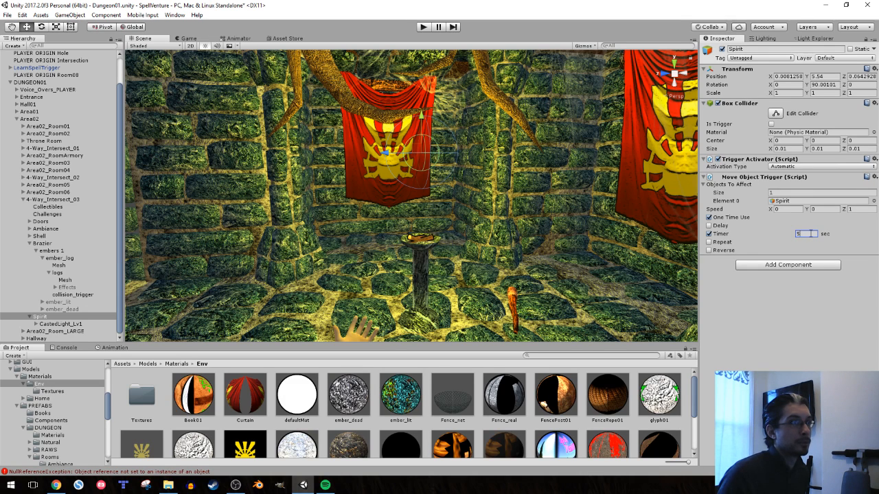
pyautogui.click(853, 209)
pyautogui.write('0')
pyautogui.hotkey('shift', 'Tab')
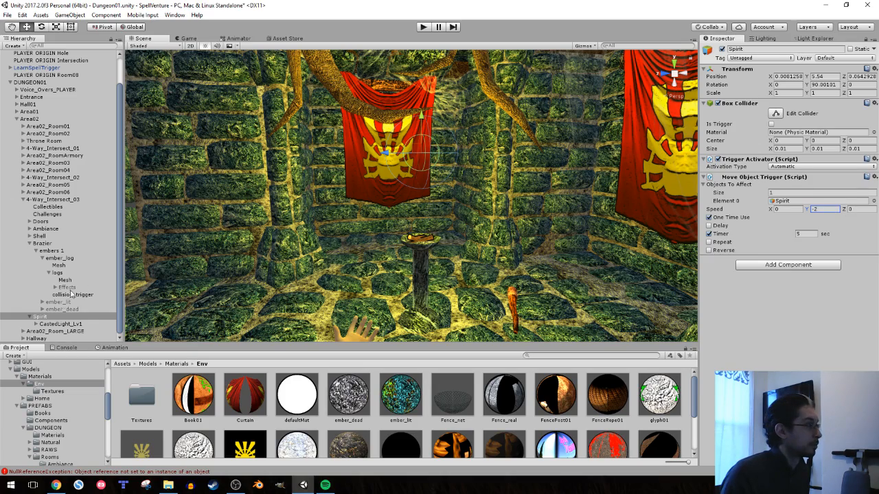
# Raise the Spirit object to a Y position of about 11.47, then play-test its descent onto the brazier and stop the game
pyautogui.keyDown('alt'); pyautogui.moveTo(415, 125); pyautogui.dragTo(477, 78); pyautogui.keyUp('alt')
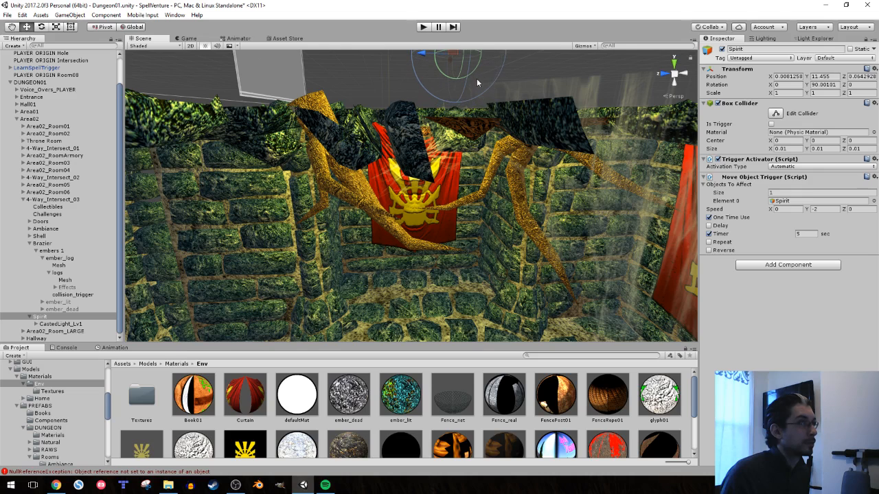
pyautogui.click(423, 27)
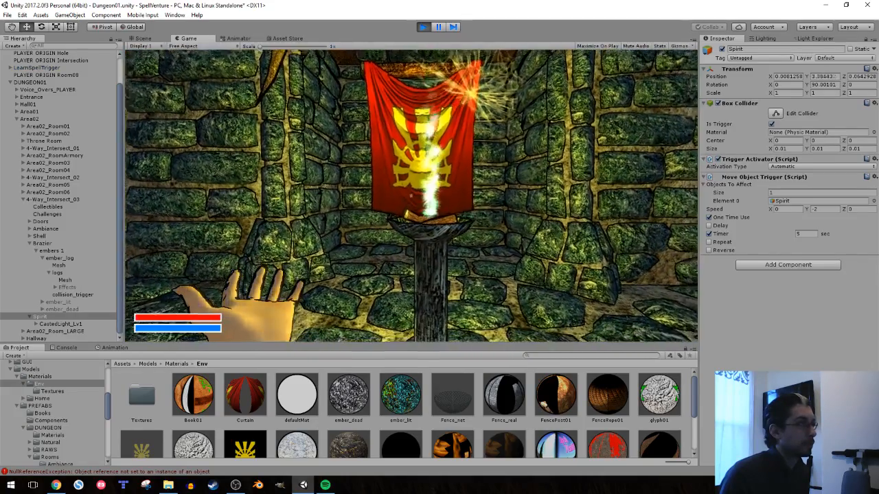
pyautogui.press('Escape')
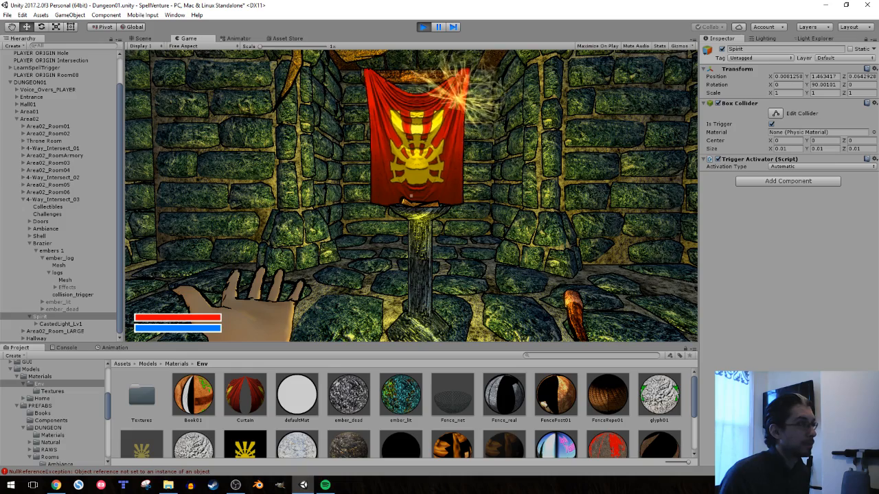
pyautogui.click(424, 27)
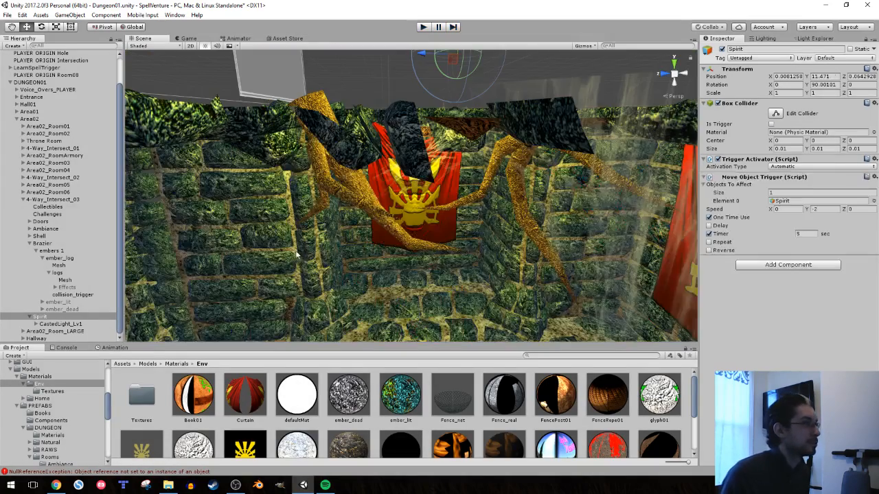
# Raise Spirit further above the room to a Y position of about 12.47, and play-test the descent again
pyautogui.moveTo(385, 214); pyautogui.dragTo(405, 283, button='middle')
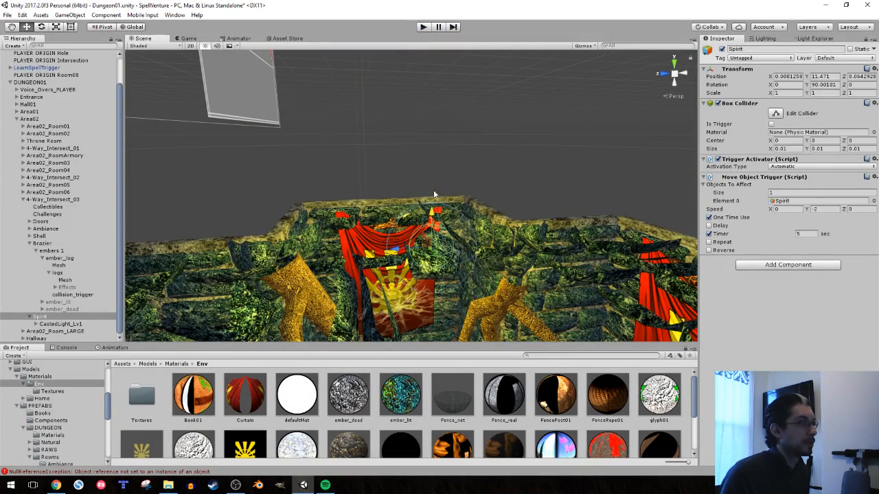
pyautogui.keyDown('ctrl'); pyautogui.moveTo(434, 195); pyautogui.dragTo(431, 142); pyautogui.keyUp('ctrl')
pyautogui.click(422, 26)
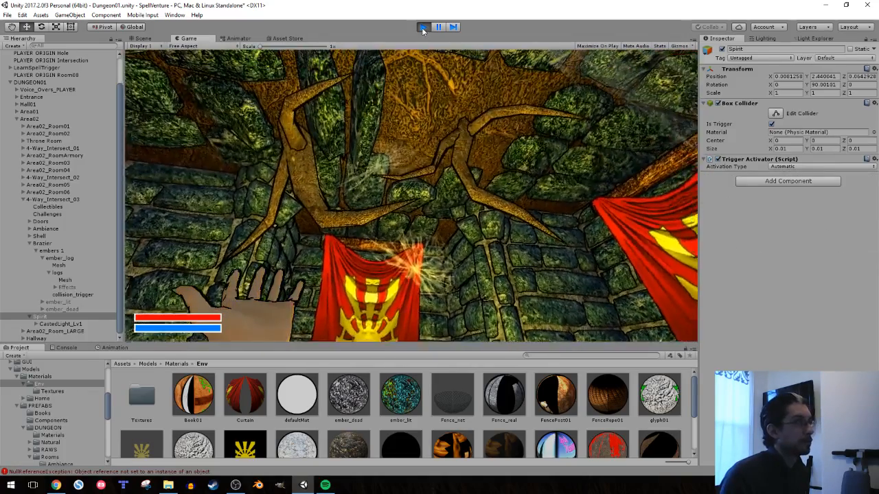
pyautogui.click(423, 26)
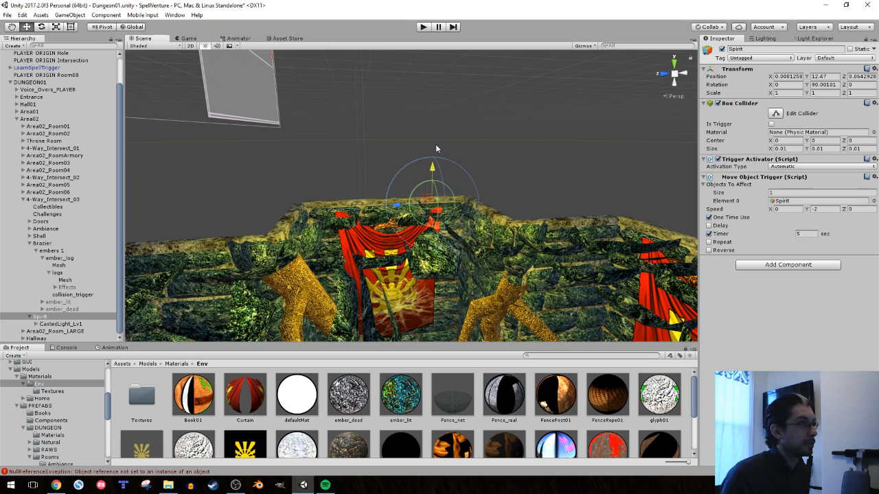
# Raise Spirit to a Y position of about 13.47, and play-test by walking around the brazier until the light fizzles out
pyautogui.keyDown('ctrl'); pyautogui.moveTo(436, 148); pyautogui.dragTo(435, 104); pyautogui.keyUp('ctrl')
pyautogui.click(423, 27)
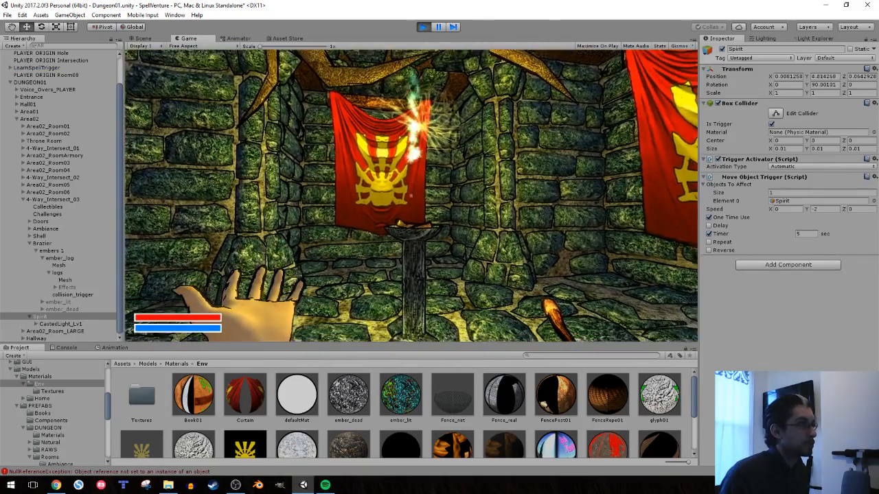
pyautogui.press('w')
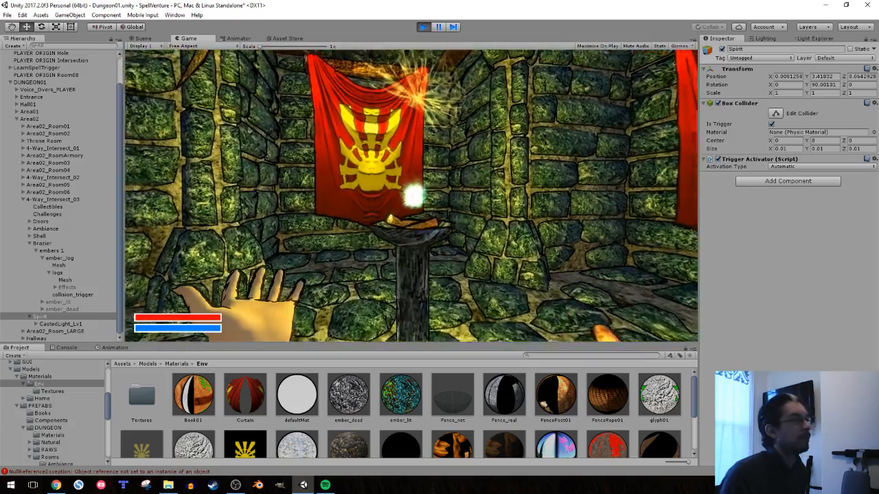
pyautogui.press('d')
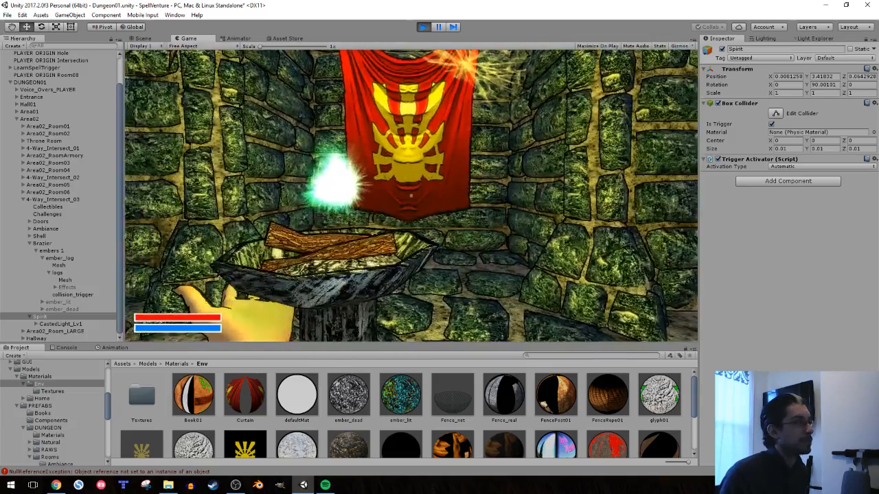
pyautogui.press('s')
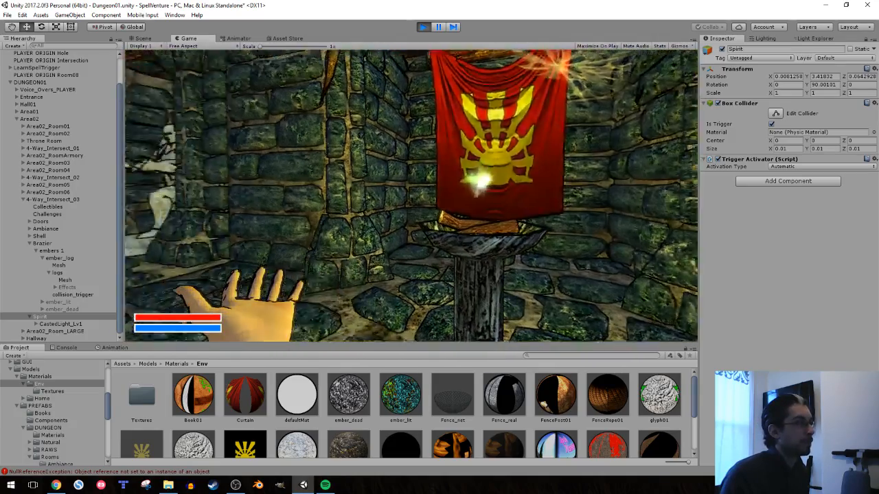
pyautogui.press('w')
pyautogui.press('w')
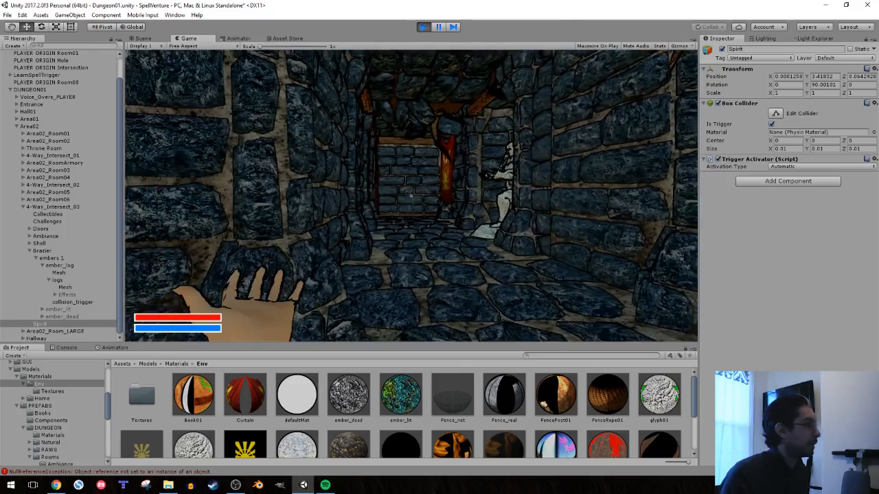
pyautogui.click(424, 27)
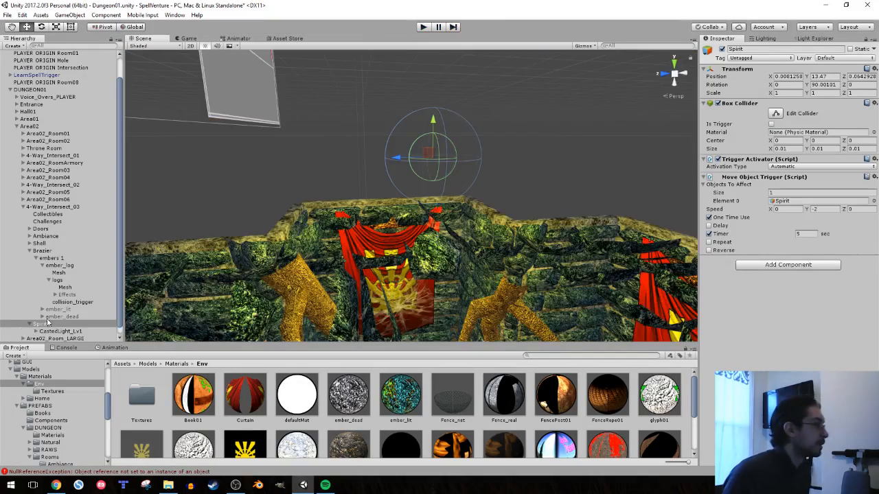
# Set the Casted Light script's Duration on CastedLight_Lv1 to 60
pyautogui.click(60, 331)
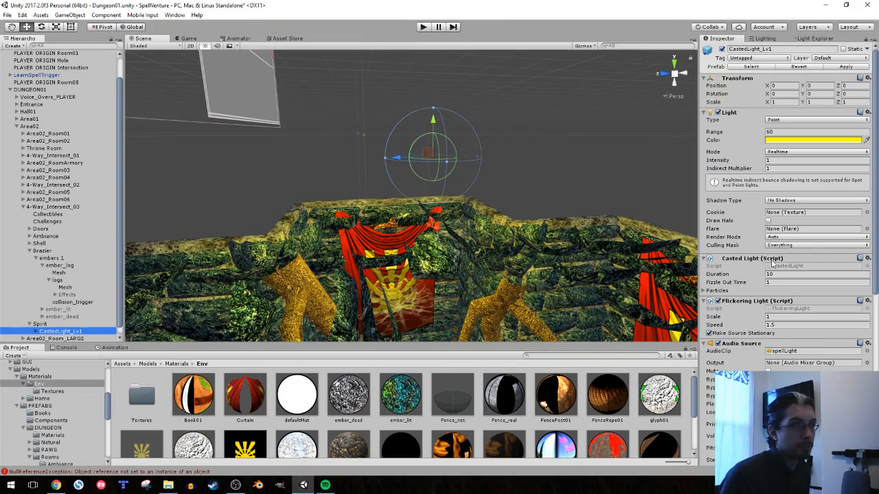
pyautogui.scroll(-2, 774, 265)
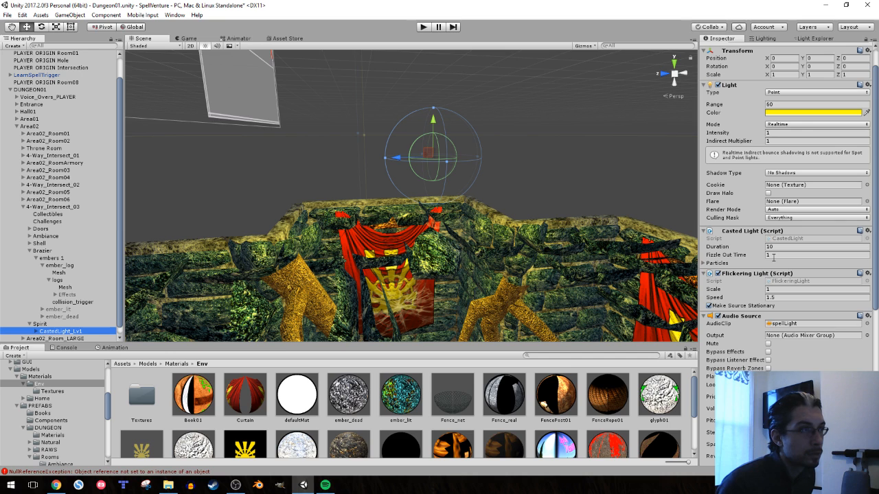
pyautogui.scroll(-2, 774, 260)
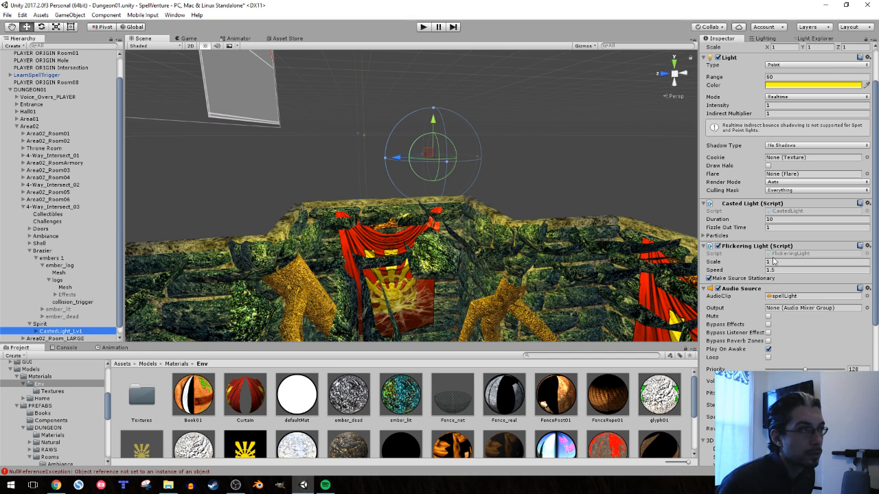
pyautogui.click(707, 236)
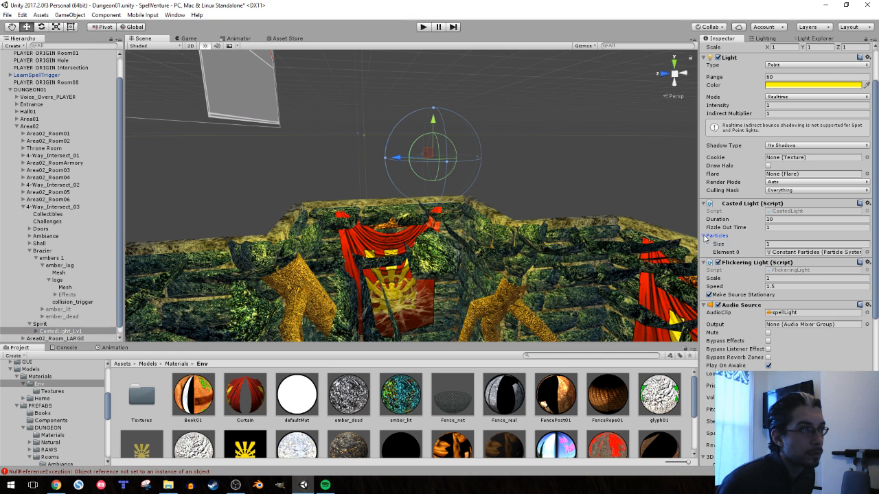
pyautogui.click(707, 236)
pyautogui.click(783, 219)
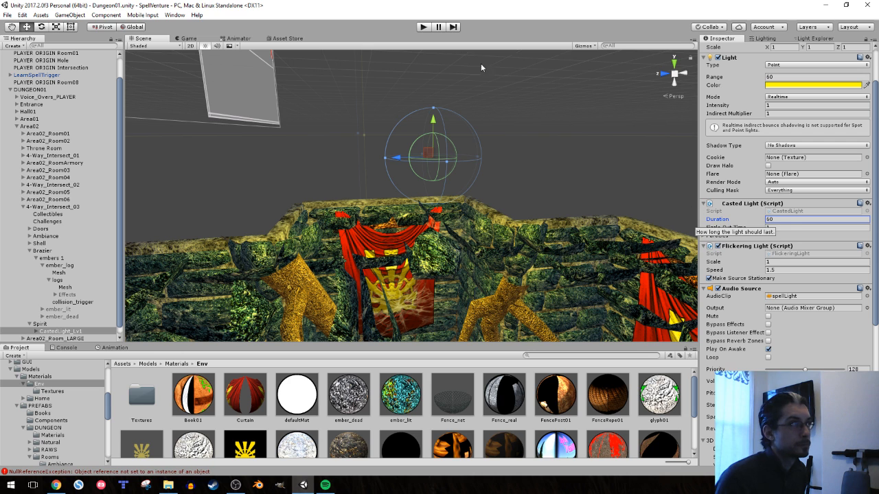
# Start a play-test of the 60-second light and watch Spirit descend onto the brazier
pyautogui.moveTo(454, 133); pyautogui.dragTo(471, 135, button='right')
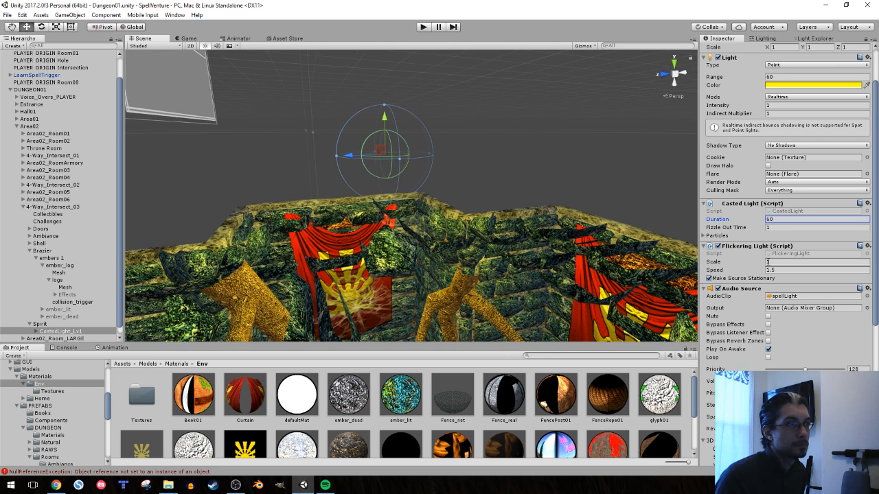
pyautogui.click(423, 27)
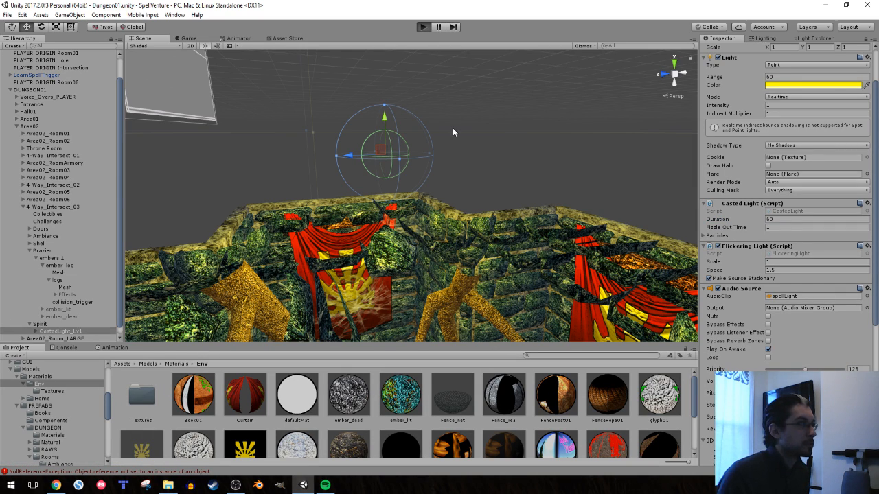
pyautogui.press('s')
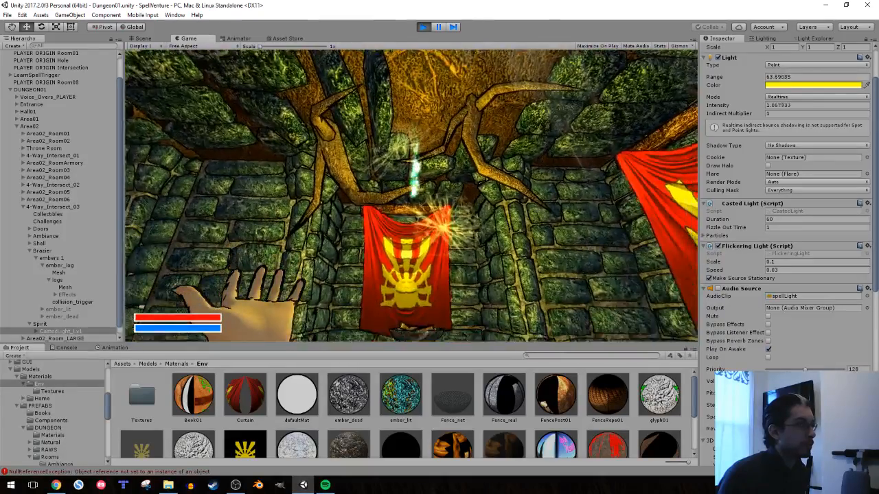
pyautogui.press('w')
pyautogui.press('w')
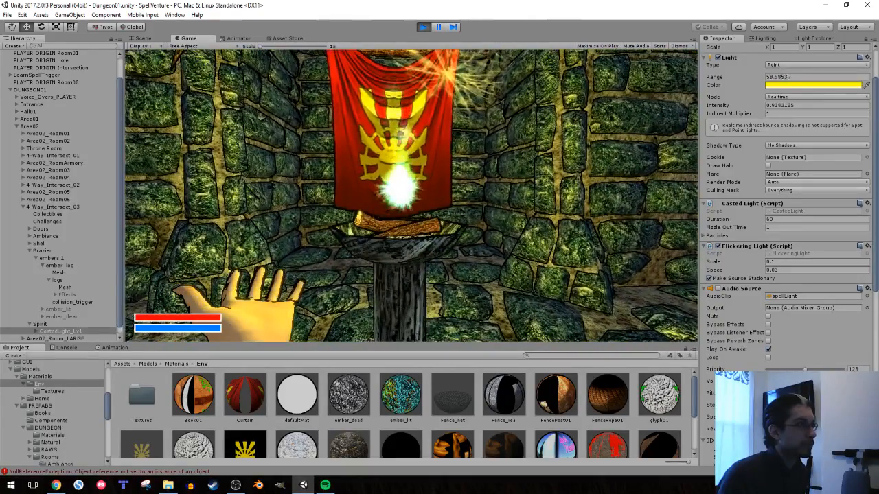
pyautogui.press('w')
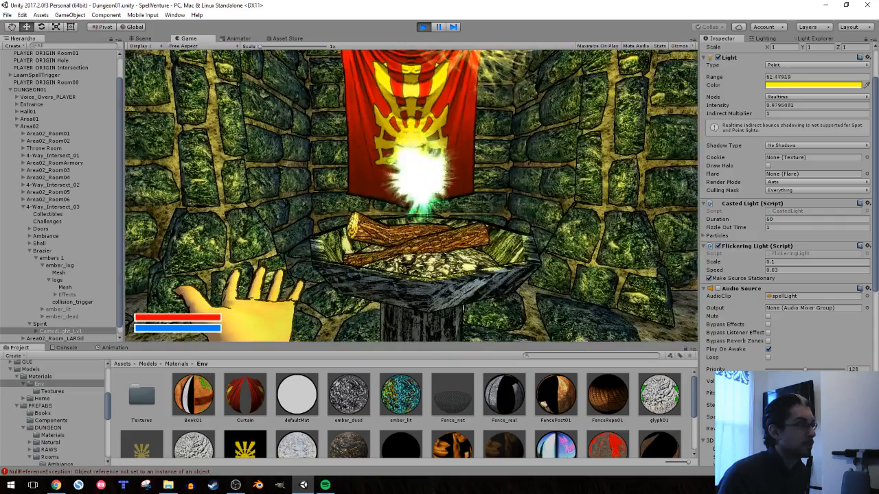
# Circle the brazier to examine the Spirit light hovering over the logs from several sides
pyautogui.press('a')
pyautogui.press('s')
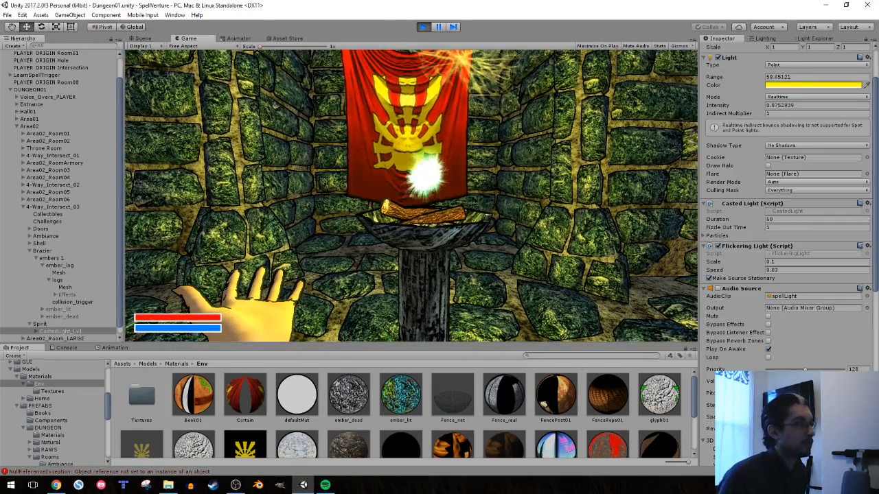
pyautogui.press('d')
pyautogui.press('w')
pyautogui.press('s')
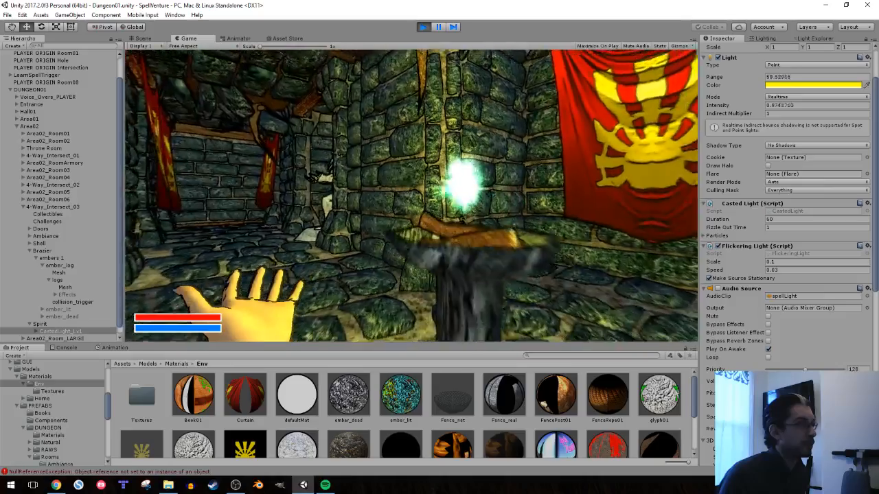
pyautogui.press('a')
pyautogui.press('d')
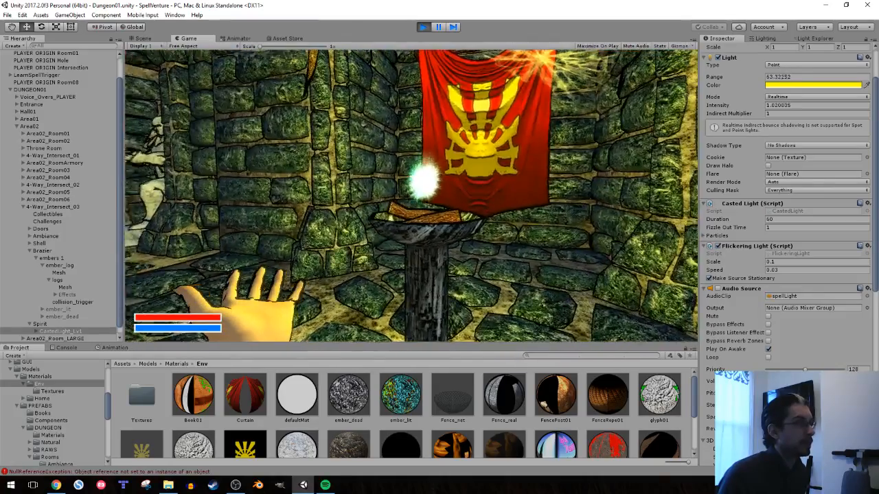
# Walk away from the brazier and check the rendering statistics near the statue, hiding the overlay when done
pyautogui.press('w')
pyautogui.press('w')
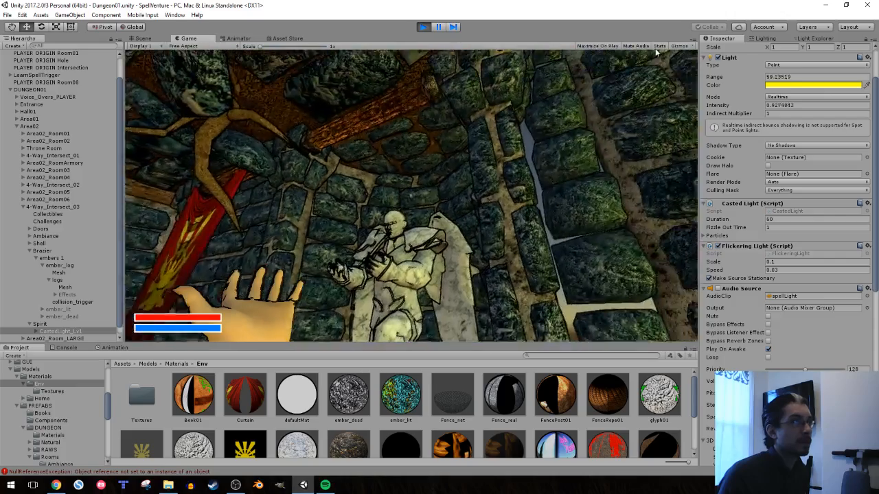
pyautogui.click(659, 46)
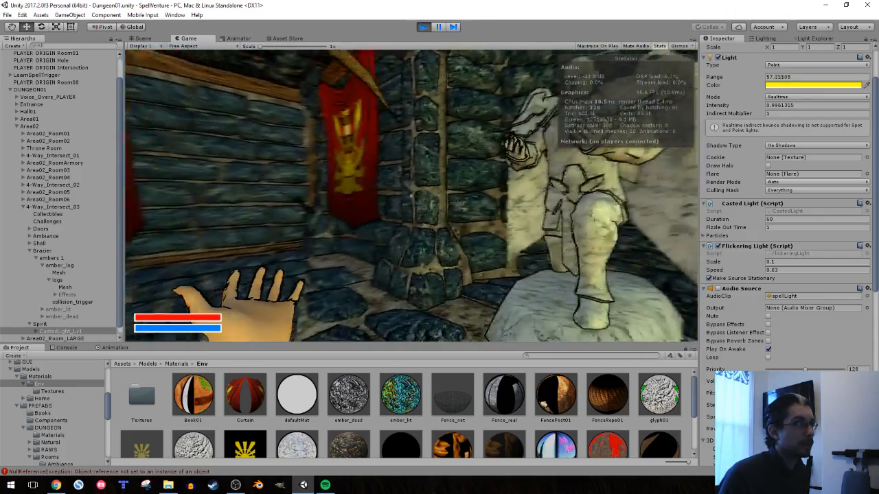
pyautogui.press('Escape')
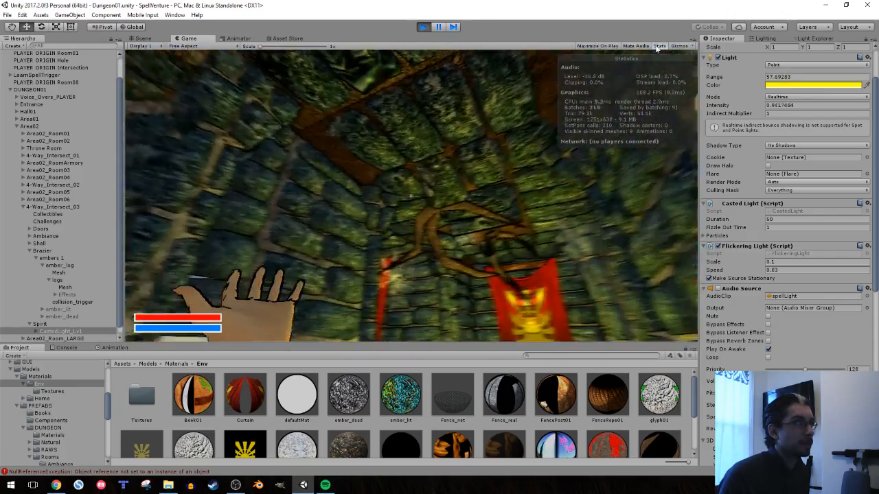
pyautogui.click(659, 46)
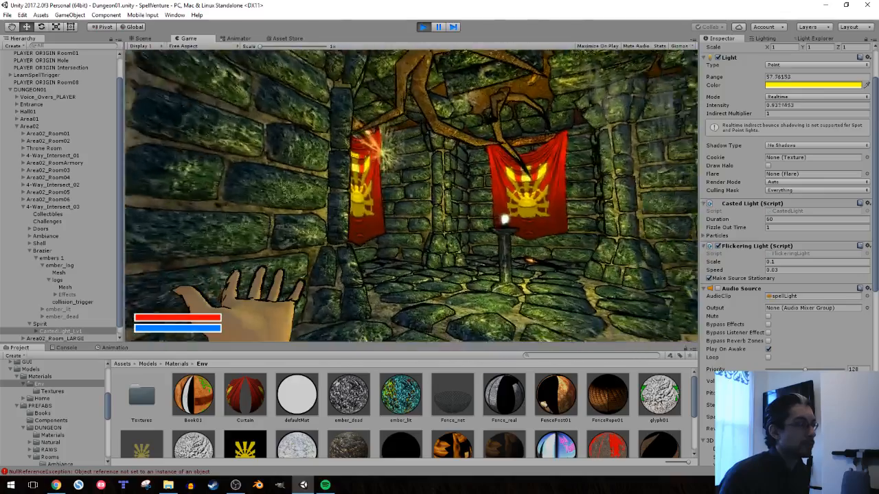
# Explore the intersection's banners, winged statue and blocked doorway to examine how far the Spirit light reaches
pyautogui.press('w')
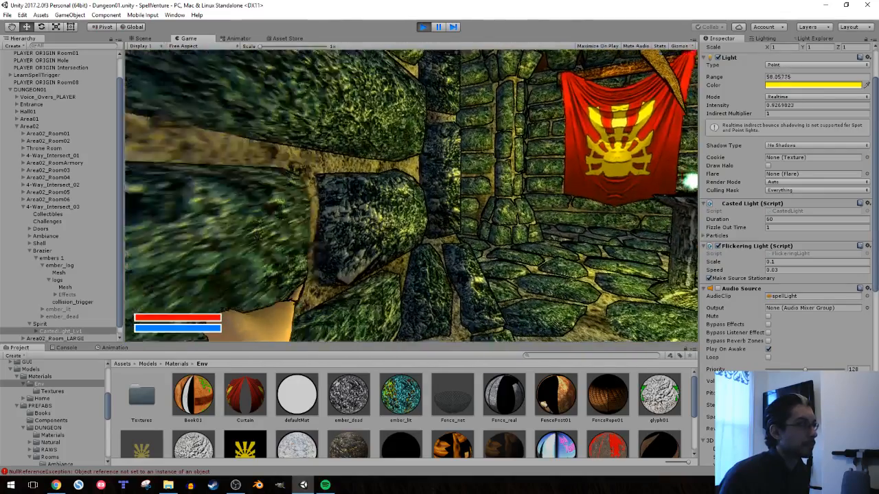
pyautogui.press('d')
pyautogui.press('d')
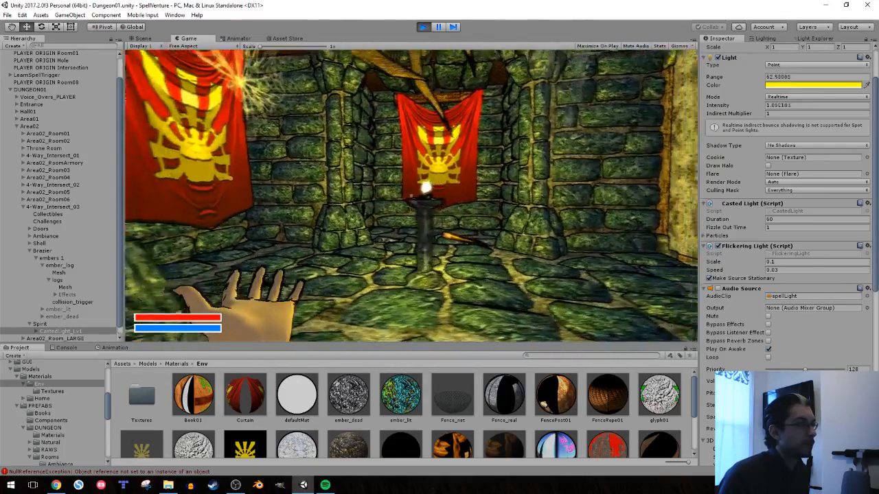
pyautogui.press('w')
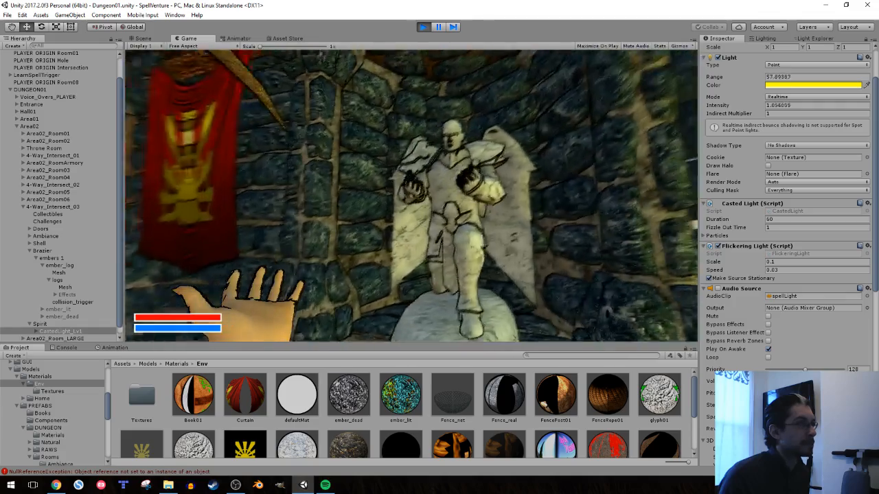
pyautogui.press('w')
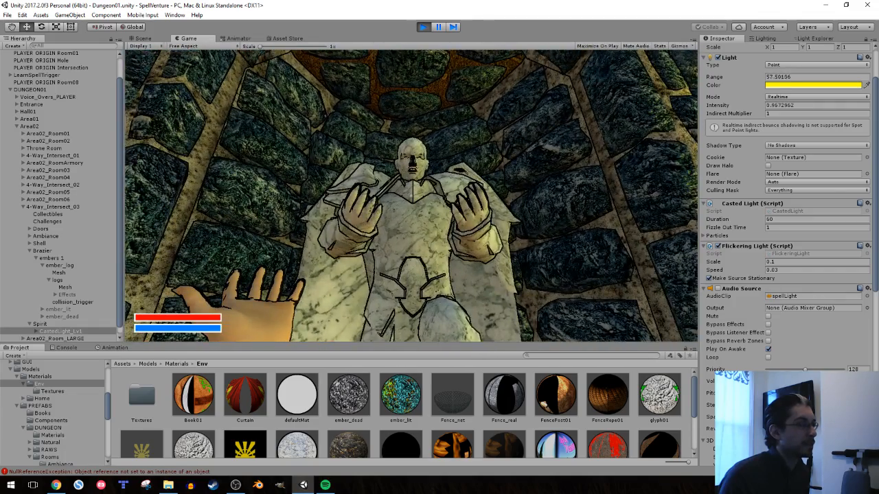
pyautogui.press('d')
pyautogui.press('a')
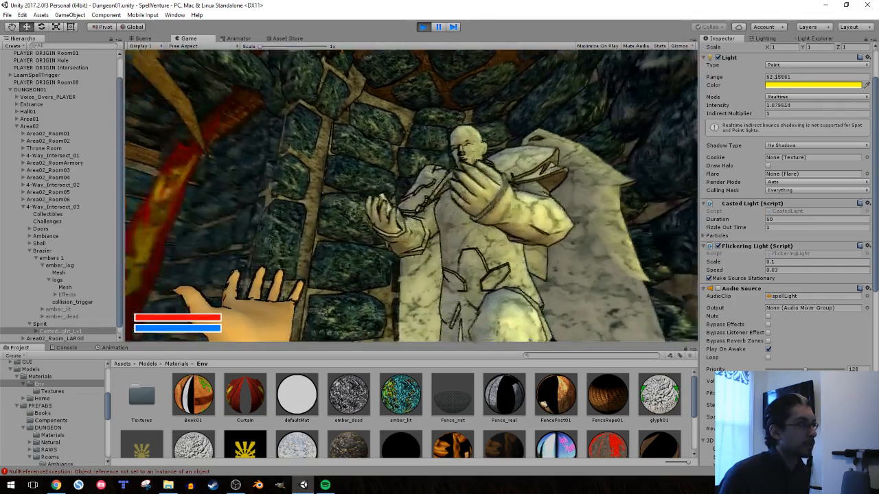
pyautogui.press('a')
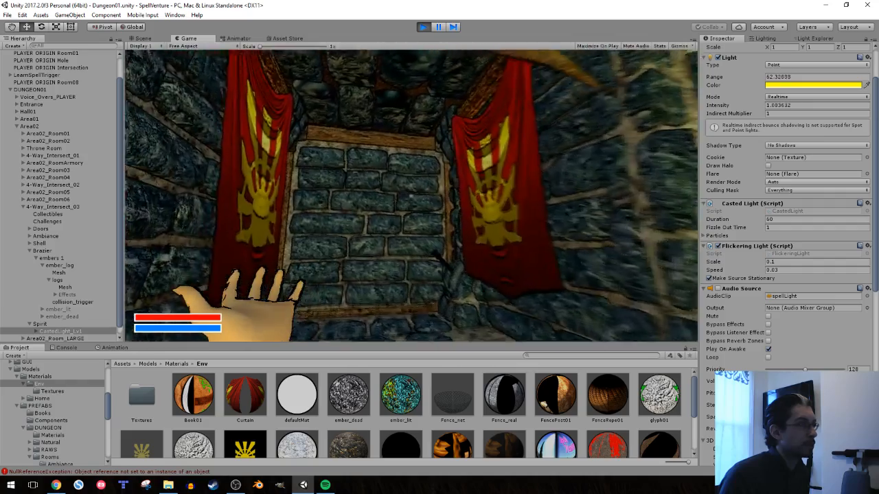
pyautogui.press('w')
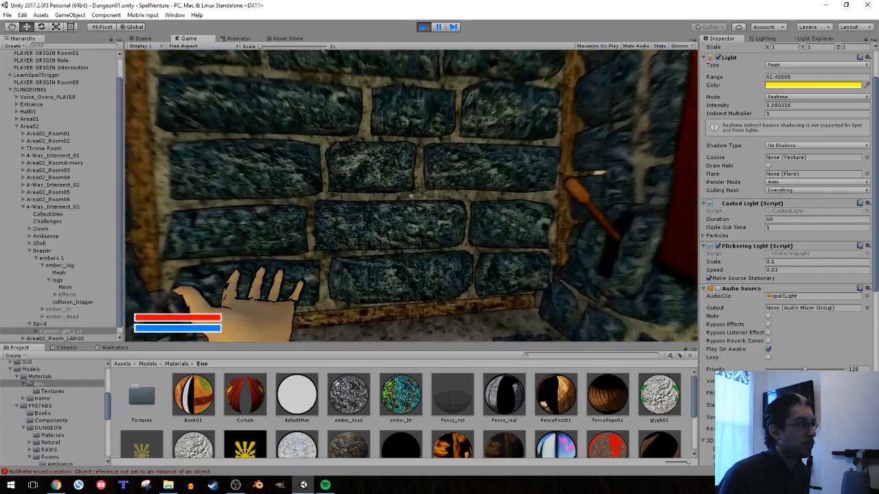
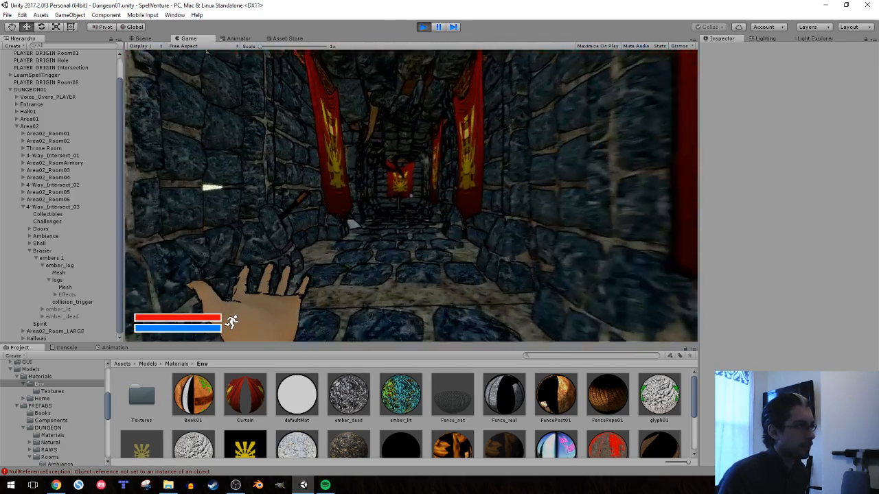
# Return through the darkened hallway to the brazier, pick up the torch from the floor and ignite the logs
pyautogui.press('w')
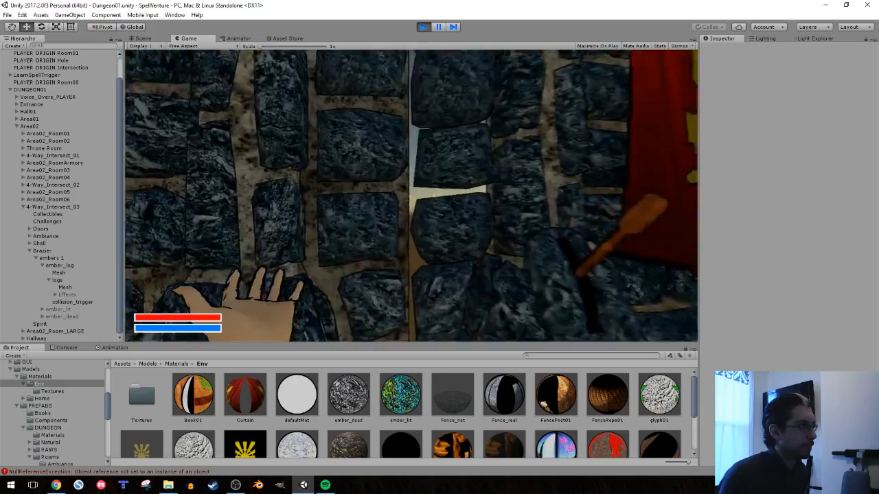
pyautogui.hotkey('shift', 'w')
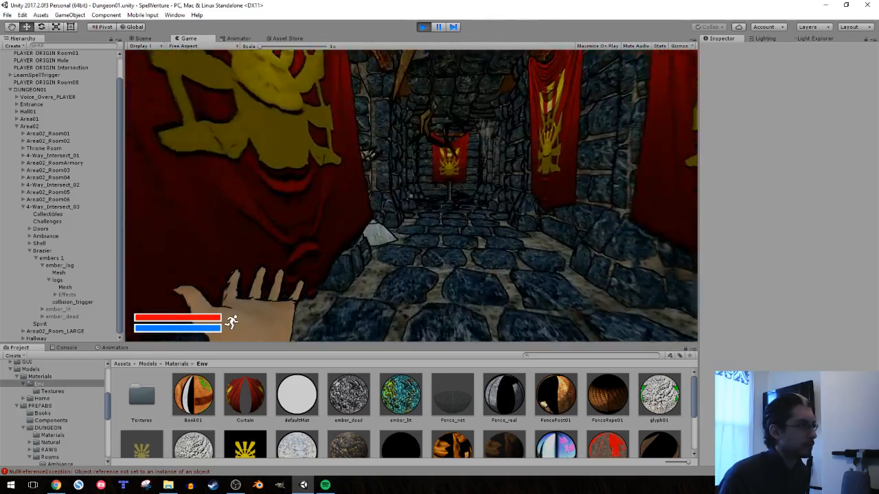
pyautogui.hotkey('shift', 'w')
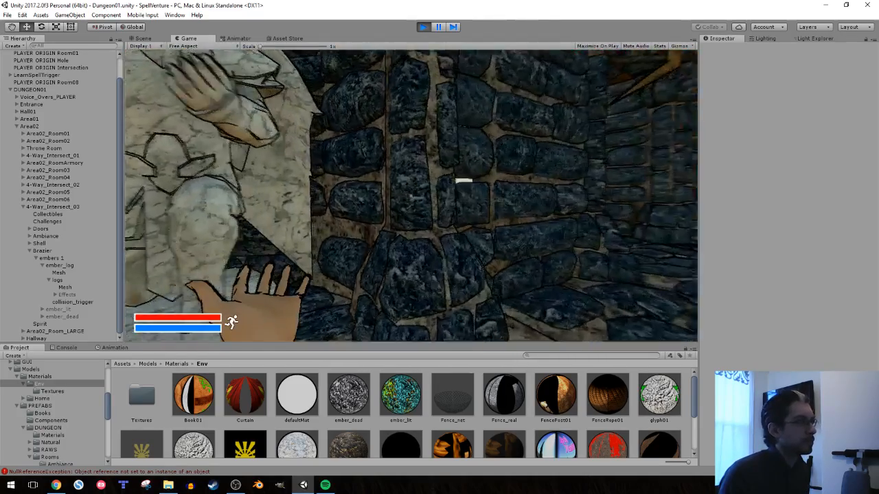
pyautogui.press('w')
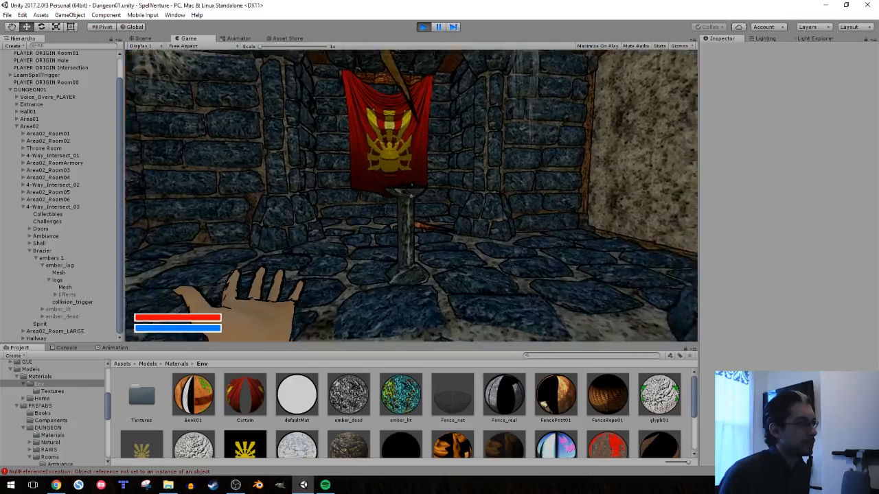
pyautogui.press('w')
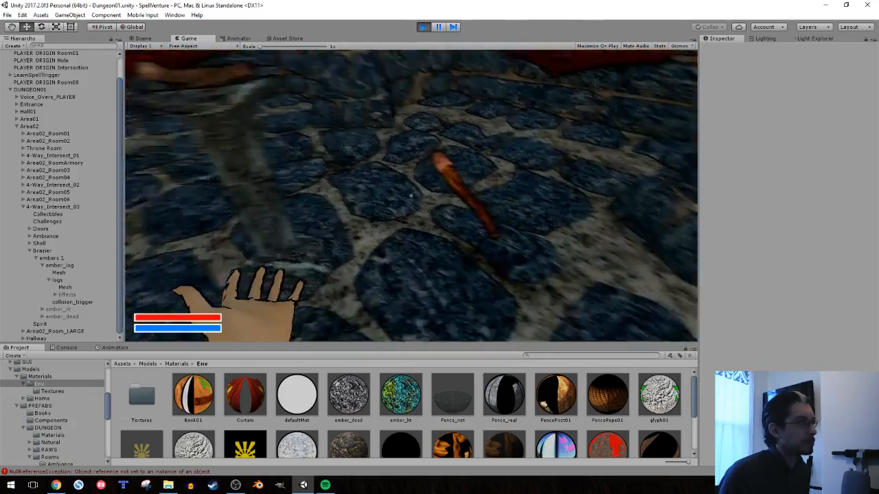
pyautogui.press('e')
pyautogui.press('e')
pyautogui.press('s')
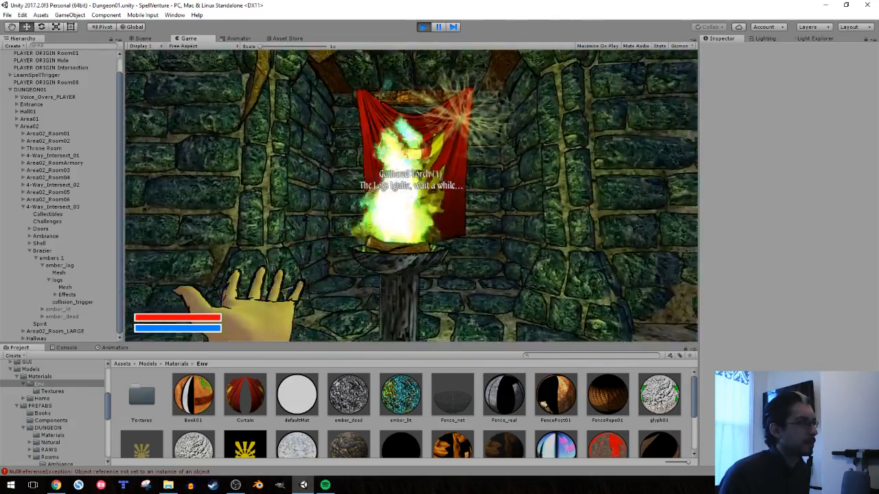
# Approach the burning brazier and inspect the Torch item in the inventory, closing the inventory when done
pyautogui.press('w')
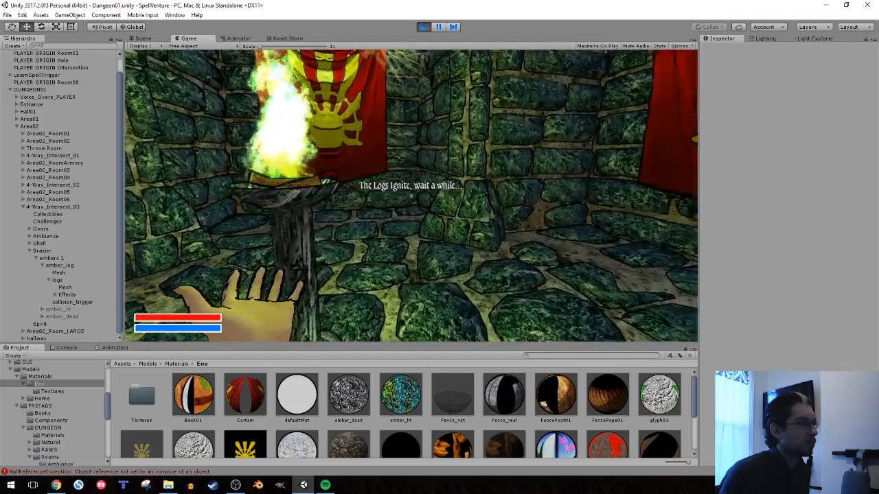
pyautogui.press('w')
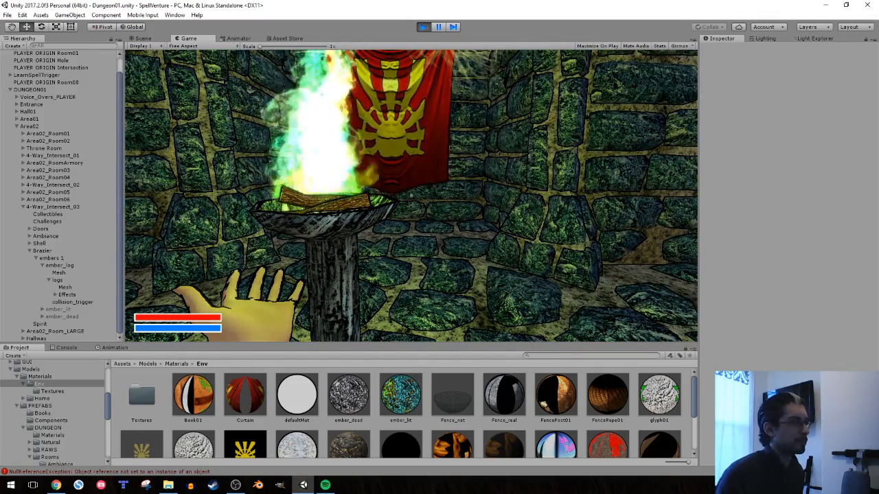
pyautogui.press('i')
pyautogui.click(511, 108)
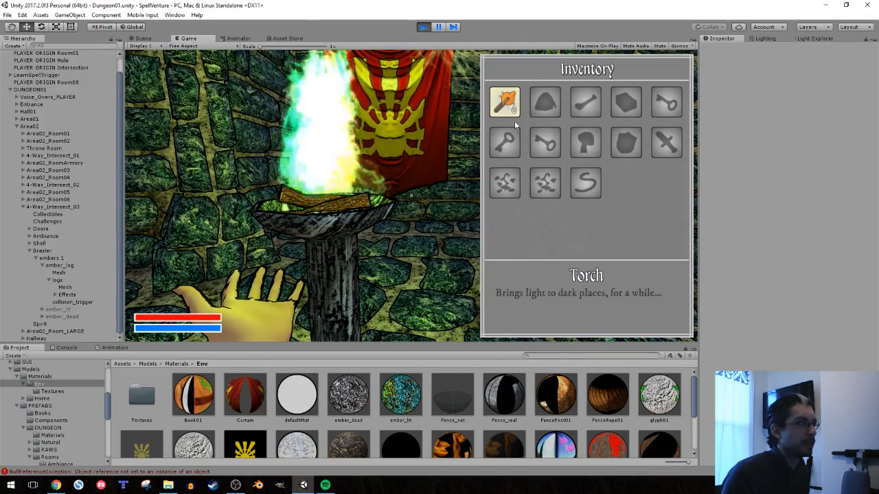
pyautogui.press('i')
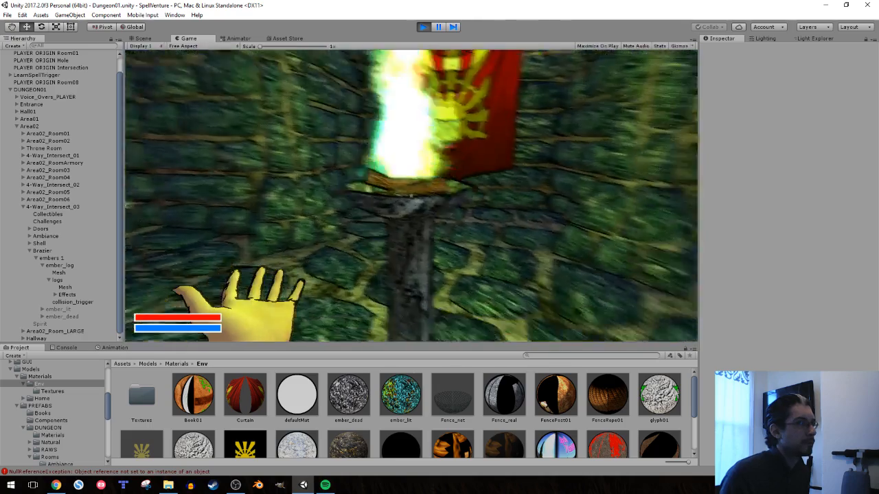
# Watch the logs burn down to embers, look overhead for Spirit and around the room, and stop the game
pyautogui.press('w')
pyautogui.press('s')
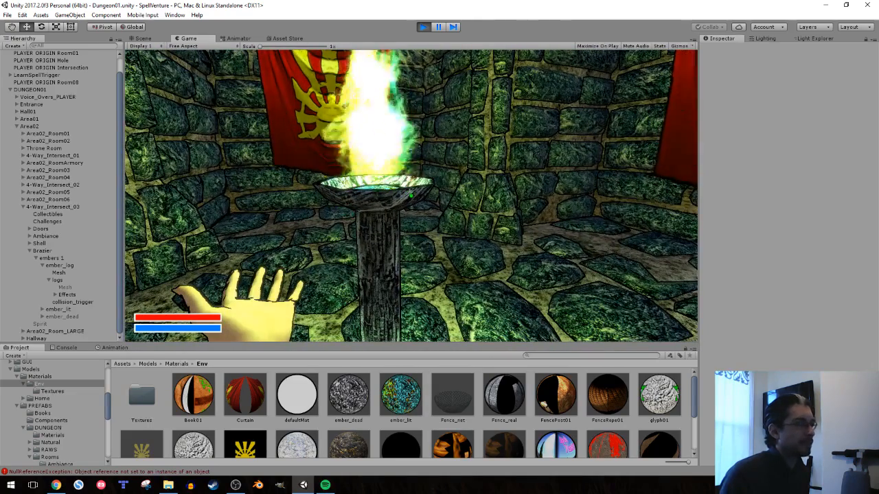
pyautogui.press('w')
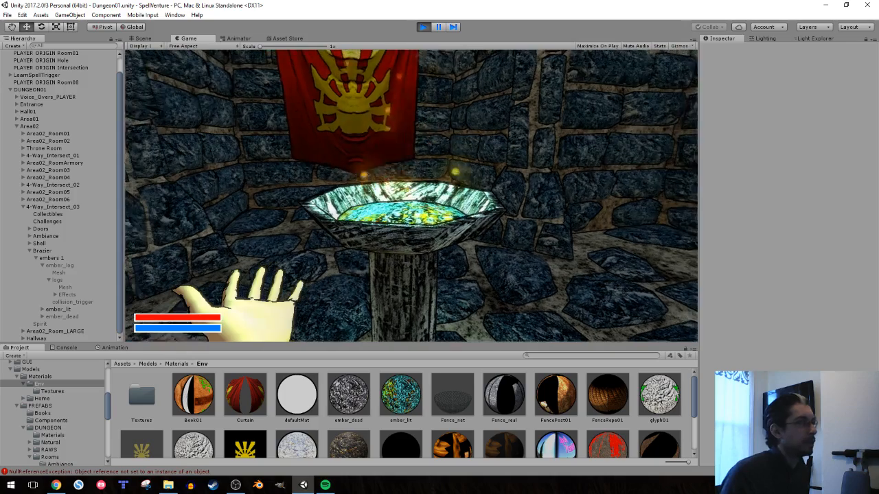
pyautogui.press('s')
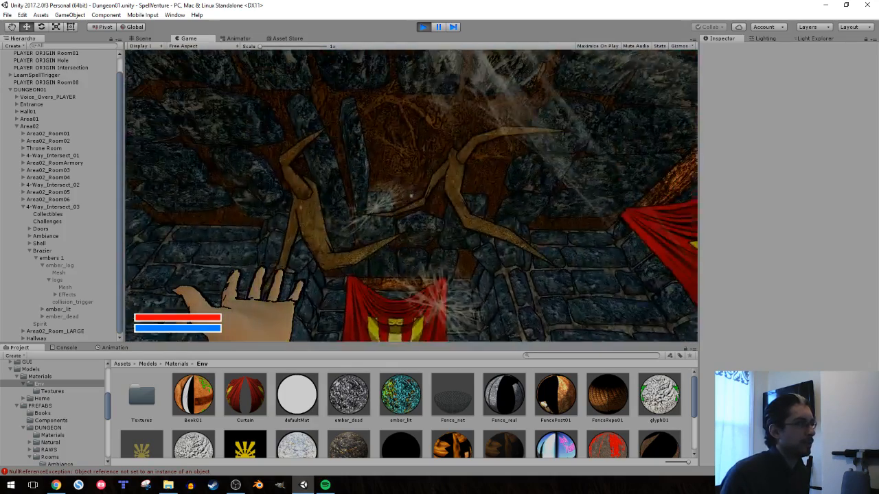
pyautogui.press('w')
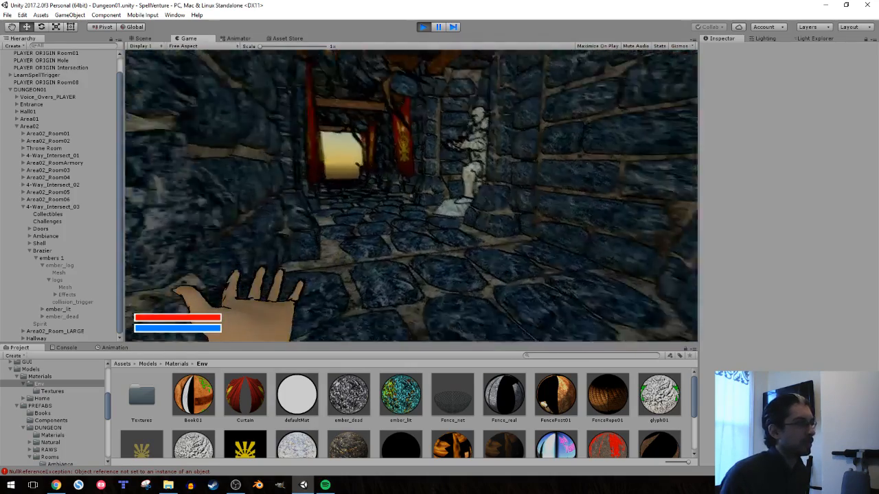
pyautogui.click(422, 27)
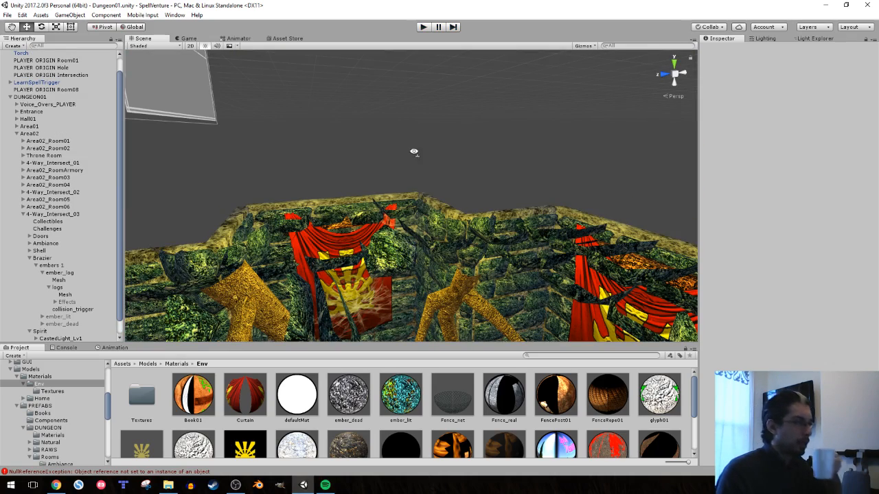
# Collapse the embers 1 children while locating Spirit under 4-Way_Intersect_03, and deactivate the Spirit object
pyautogui.keyDown('alt'); pyautogui.moveTo(414, 151); pyautogui.dragTo(412, 224); pyautogui.keyUp('alt')
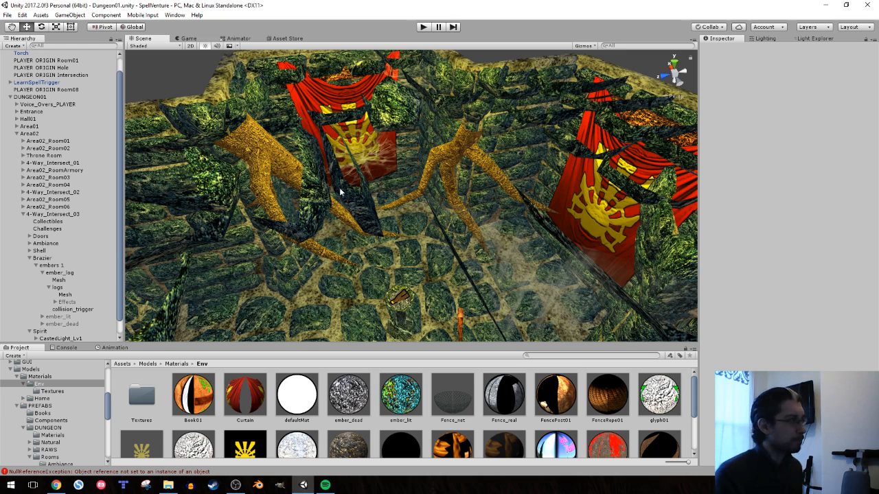
pyautogui.click(48, 287)
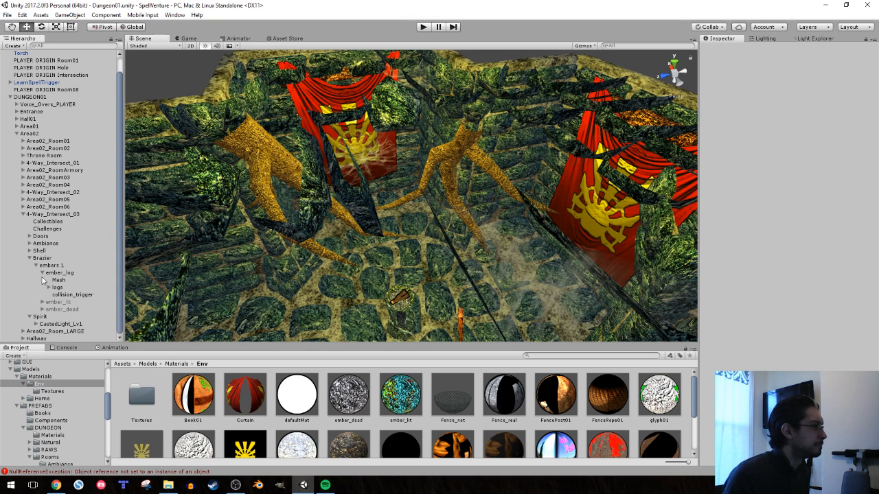
pyautogui.click(42, 273)
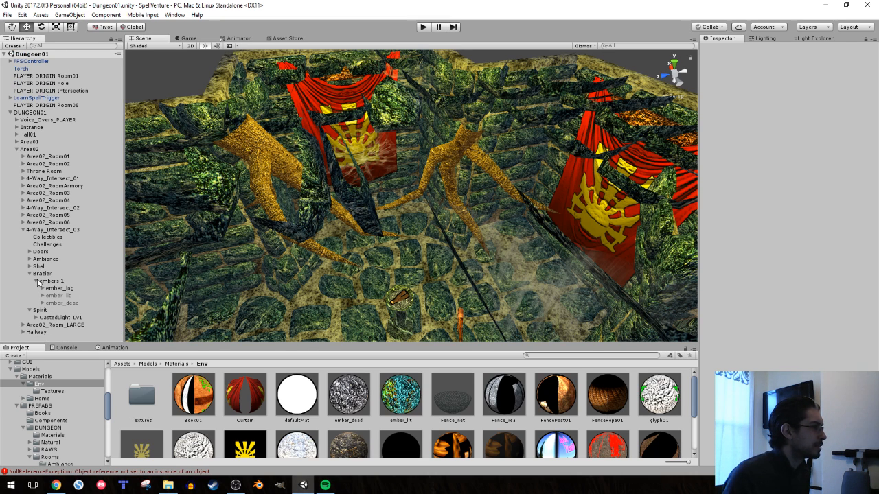
pyautogui.click(41, 289)
pyautogui.click(37, 333)
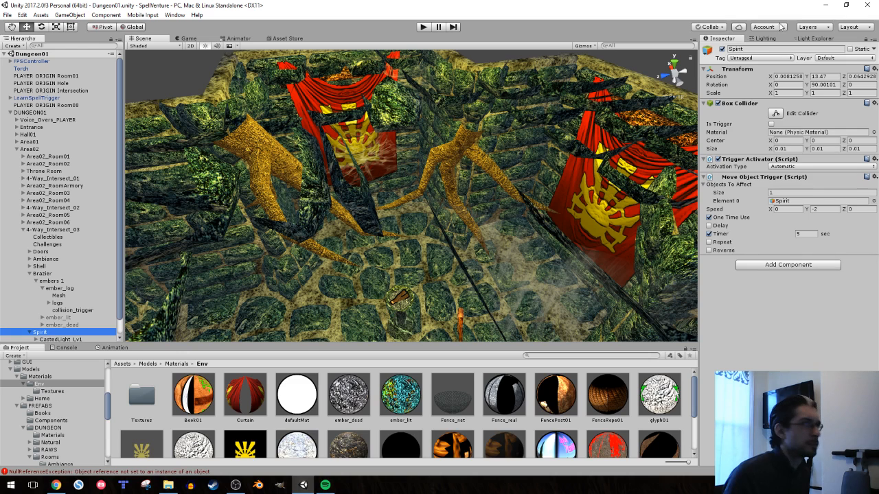
pyautogui.click(722, 49)
# Review the collision_trigger switches and disable the Audio Source component on Spirit's CastedLight_Lv1
pyautogui.click(66, 310)
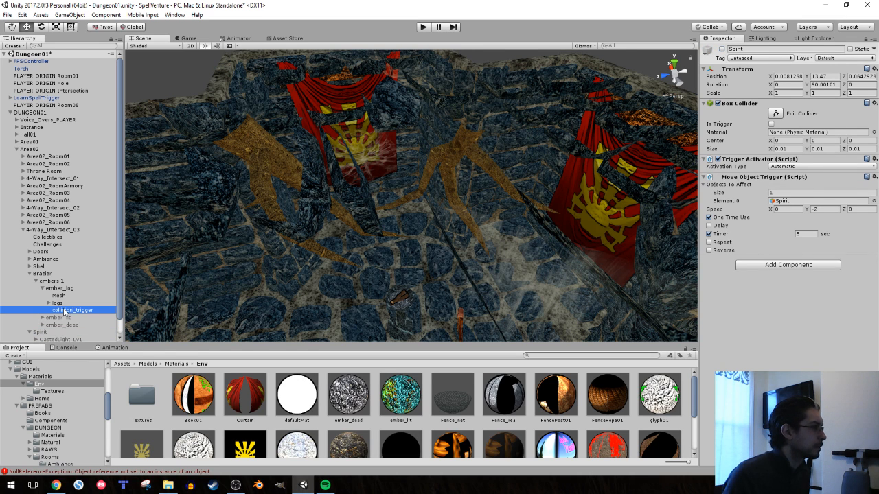
pyautogui.scroll(-1, 94, 305)
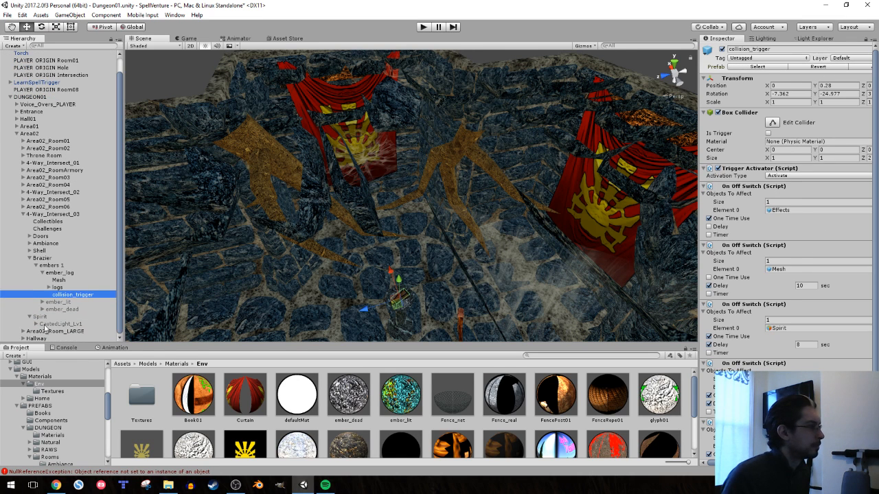
pyautogui.click(53, 324)
pyautogui.scroll(-2, 774, 209)
pyautogui.scroll(-5, 775, 206)
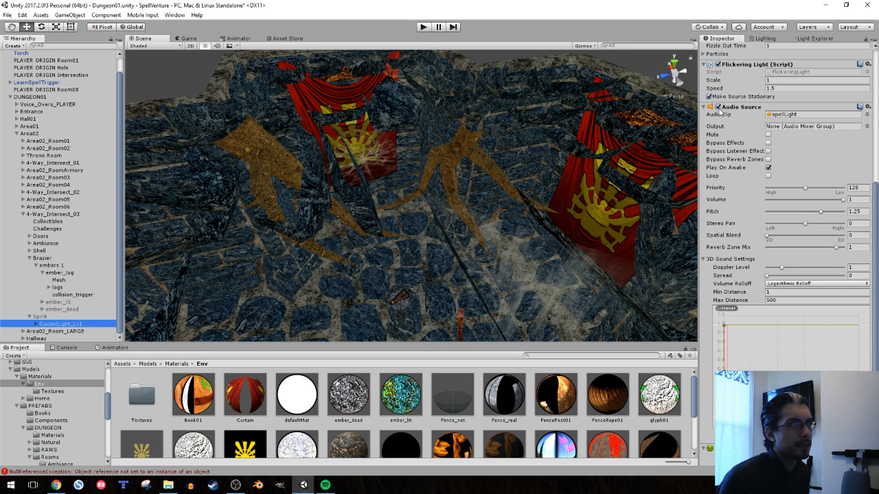
# Play the game, pick up the torch from the floor and ignite the logs in the brazier
pyautogui.click(423, 26)
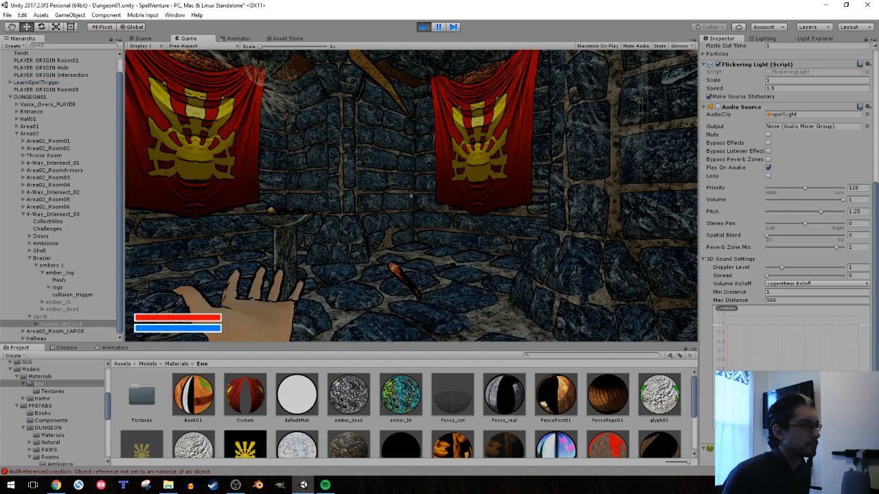
pyautogui.press('w')
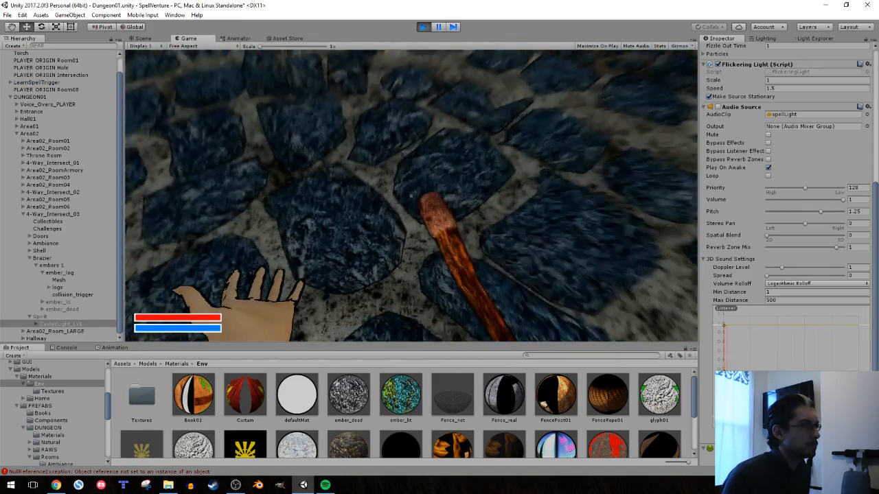
pyautogui.press('e')
pyautogui.press('e')
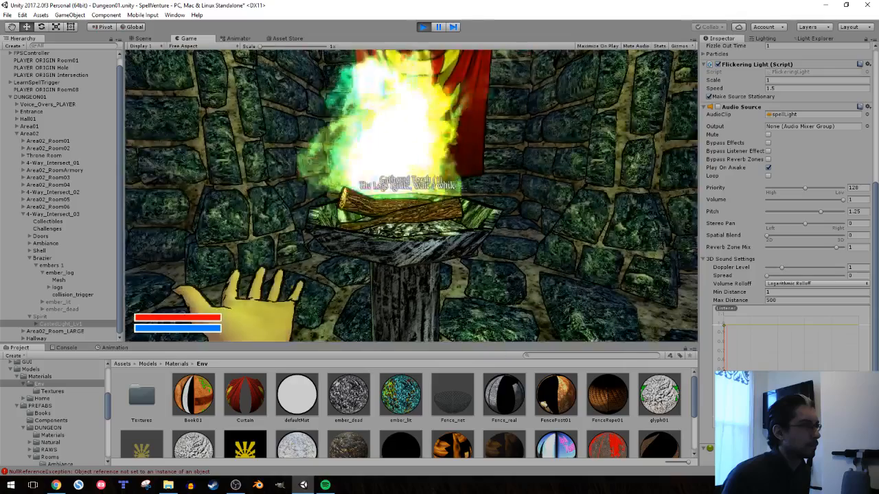
# Back away from the brazier to watch Spirit descend over the embers, look around the room and stop the game
pyautogui.press('s')
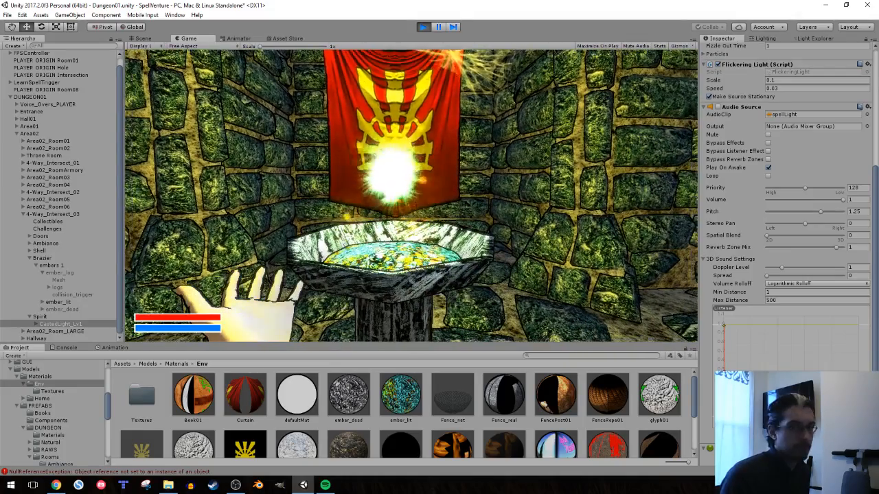
pyautogui.press('s')
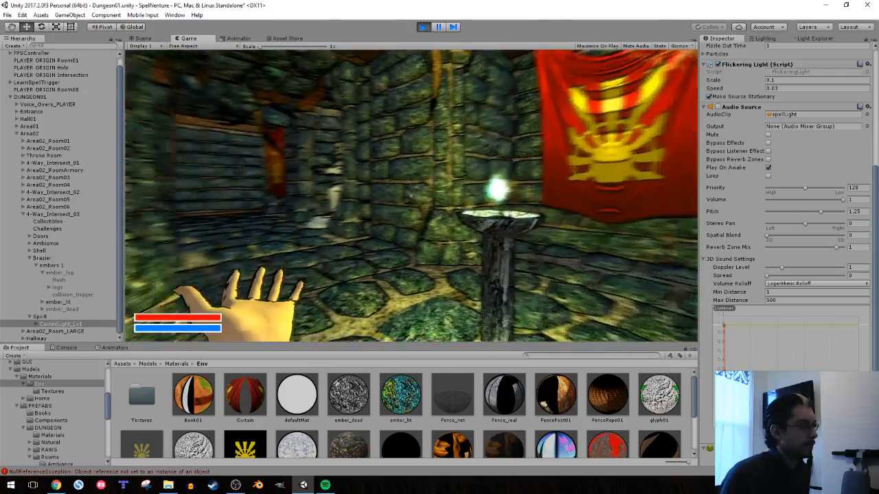
pyautogui.press('w')
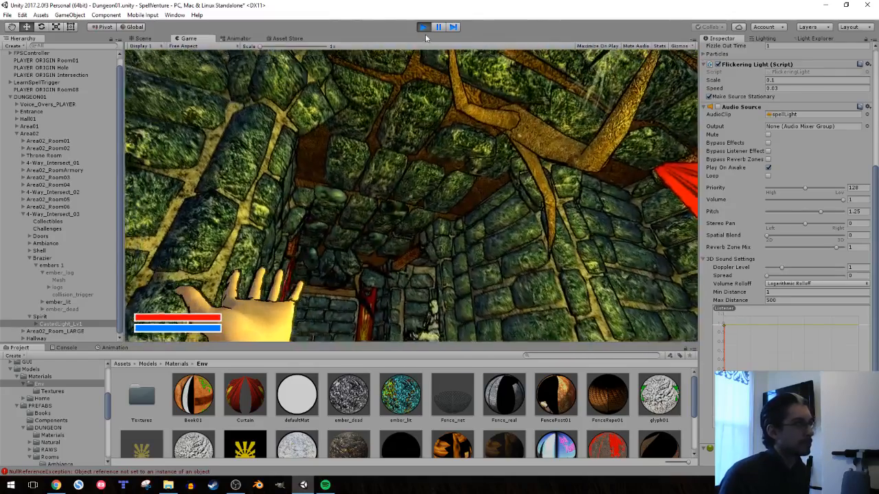
pyautogui.click(423, 28)
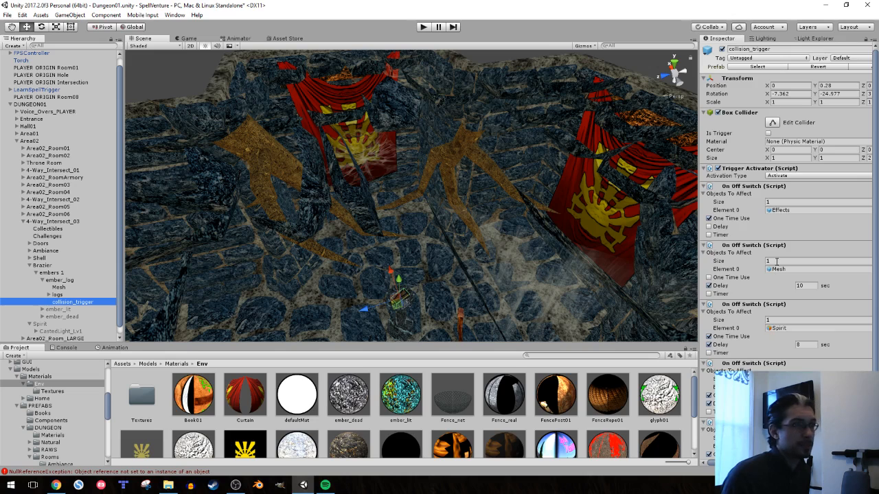
# Collapse all five On Off Switch components and the Require Item component on collision_trigger
pyautogui.click(746, 187)
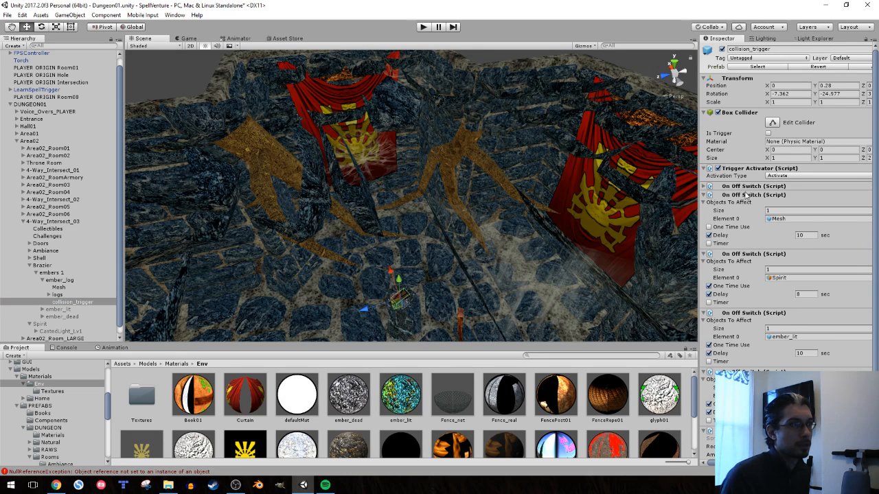
pyautogui.click(745, 195)
pyautogui.click(753, 205)
pyautogui.click(751, 212)
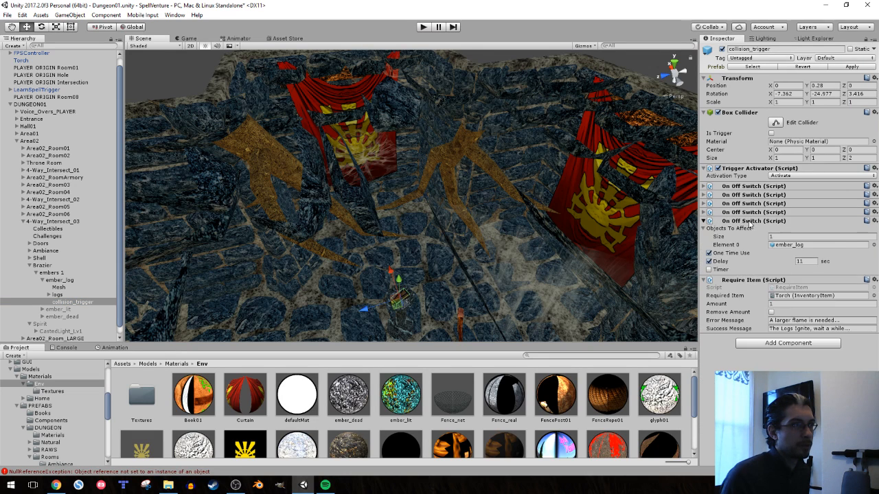
pyautogui.click(753, 220)
pyautogui.click(753, 229)
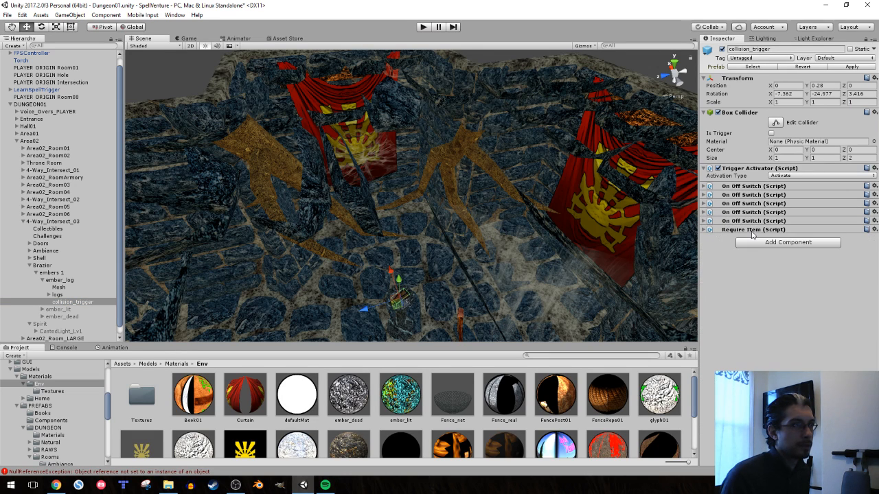
# Add a second Move Object Trigger to Spirit and set its Objects To Affect size to 1
pyautogui.click(36, 273)
pyautogui.click(38, 281)
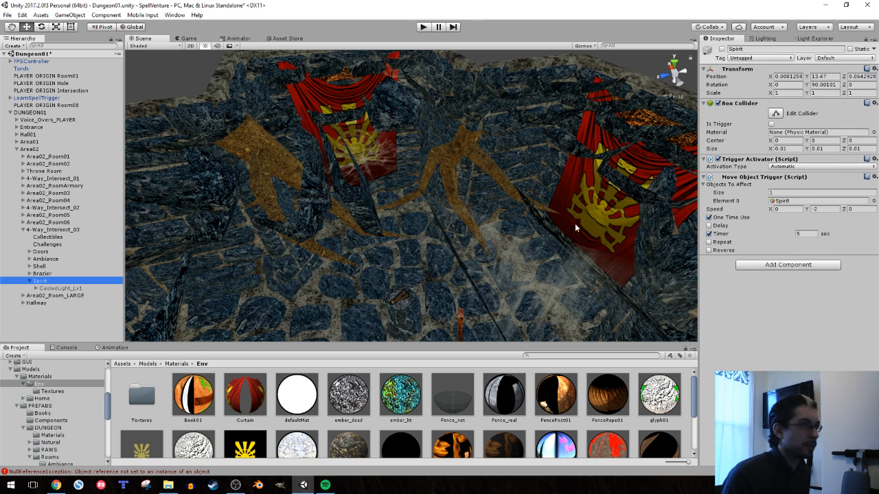
pyautogui.click(782, 265)
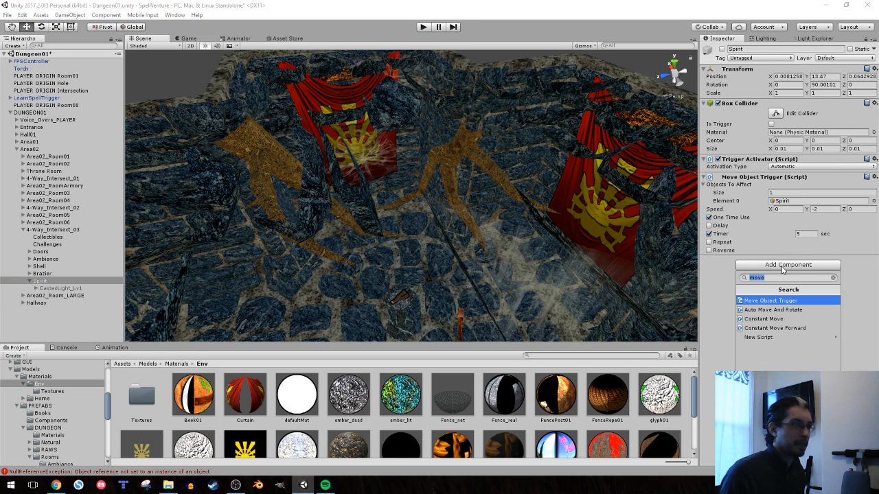
pyautogui.press('Return')
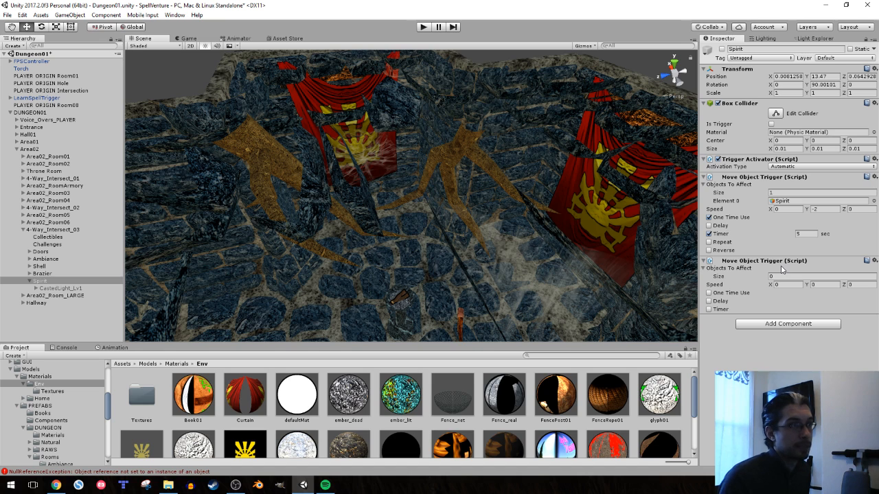
pyautogui.write('1')
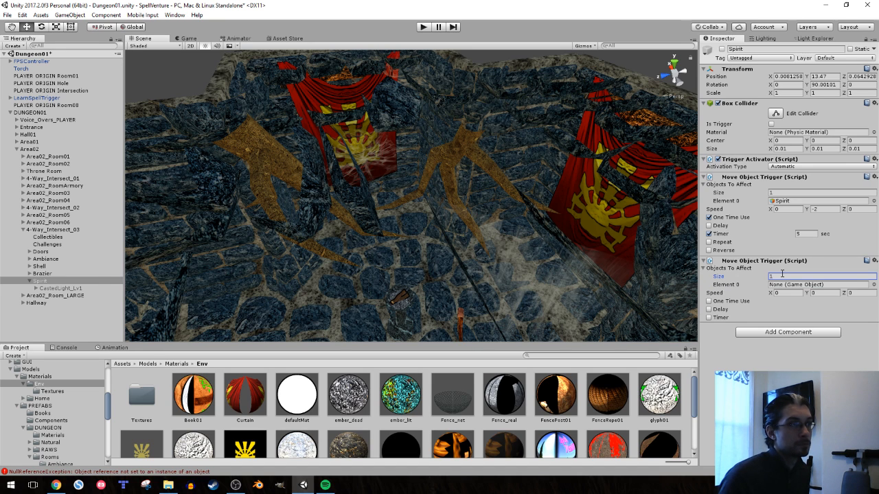
# Configure the second Move Object Trigger with Spirit as target, Z speed -2, One Time Use, a 5 sec delay and a 10 sec timer
pyautogui.click(66, 283)
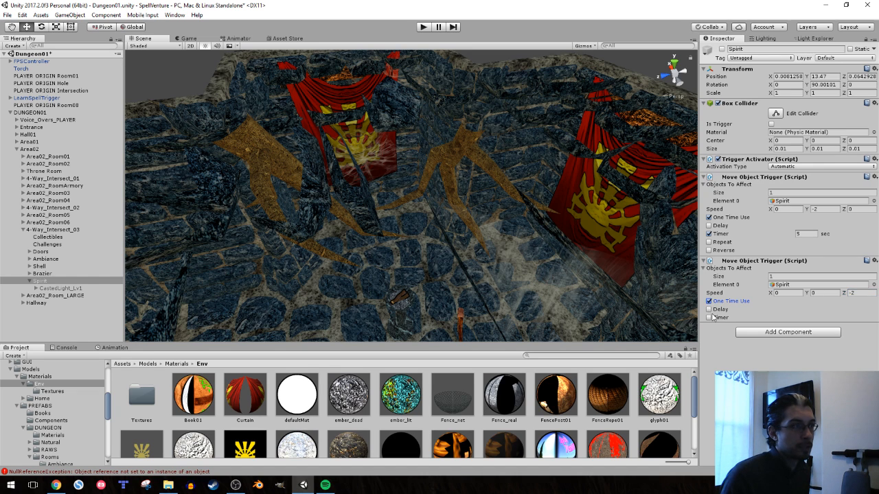
pyautogui.click(808, 309)
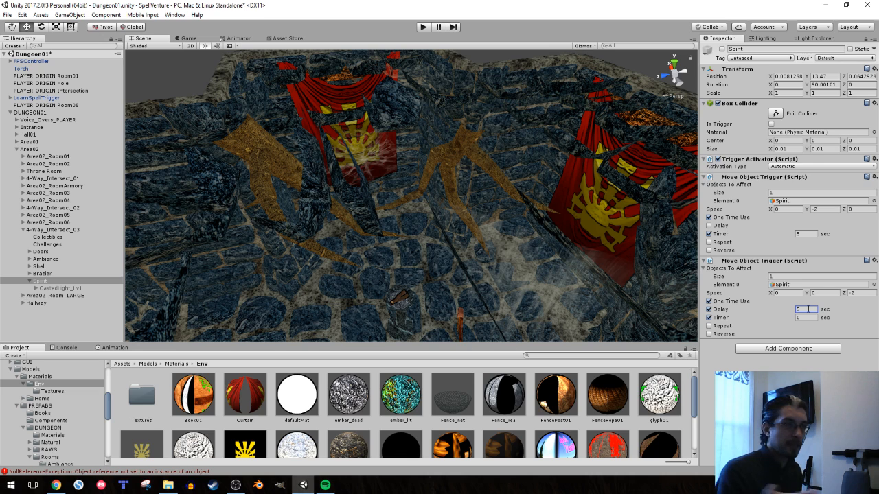
pyautogui.click(808, 319)
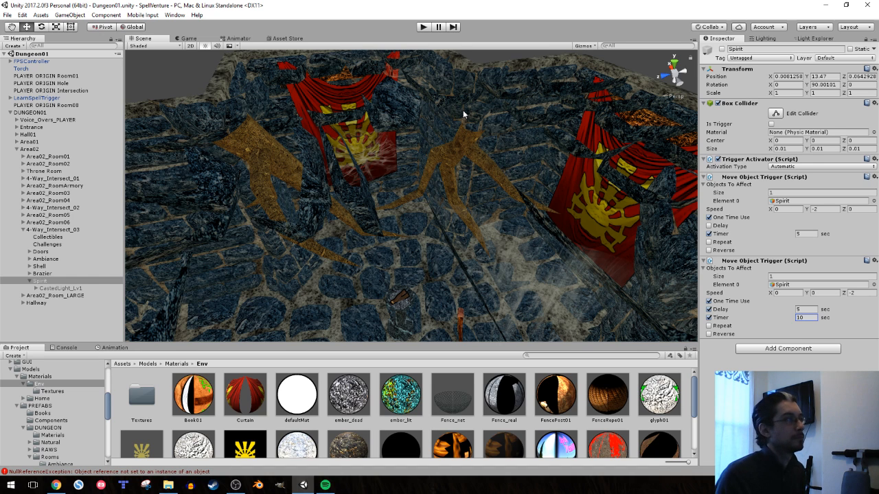
# Start another play test, gather the torch and light the brazier logs to test Spirit's second movement
pyautogui.hotkey('ctrl', 'p')
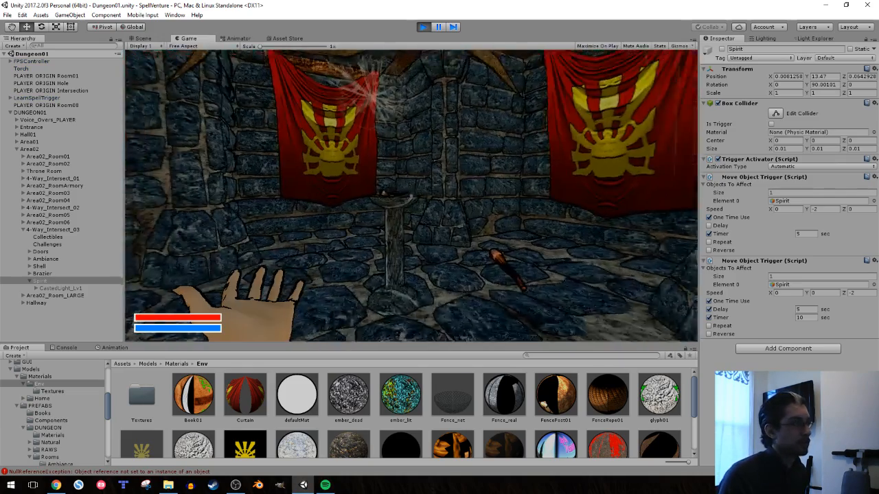
pyautogui.press('w')
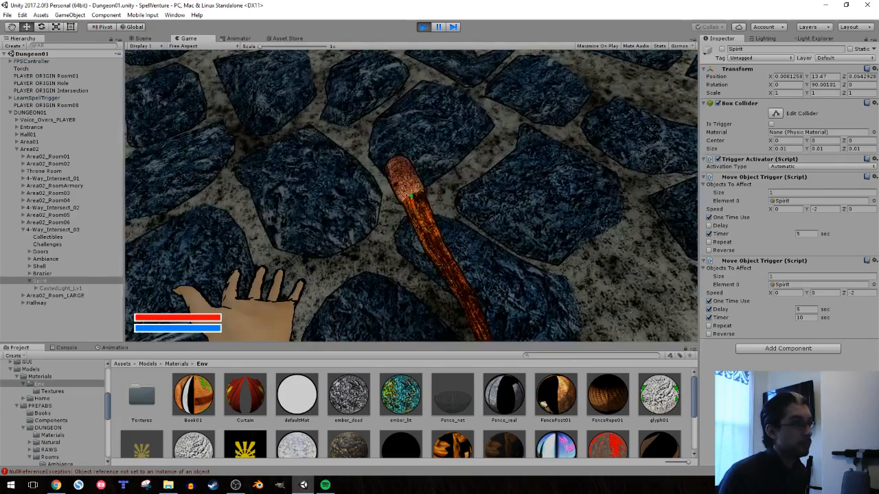
pyautogui.press('e')
pyautogui.press('w')
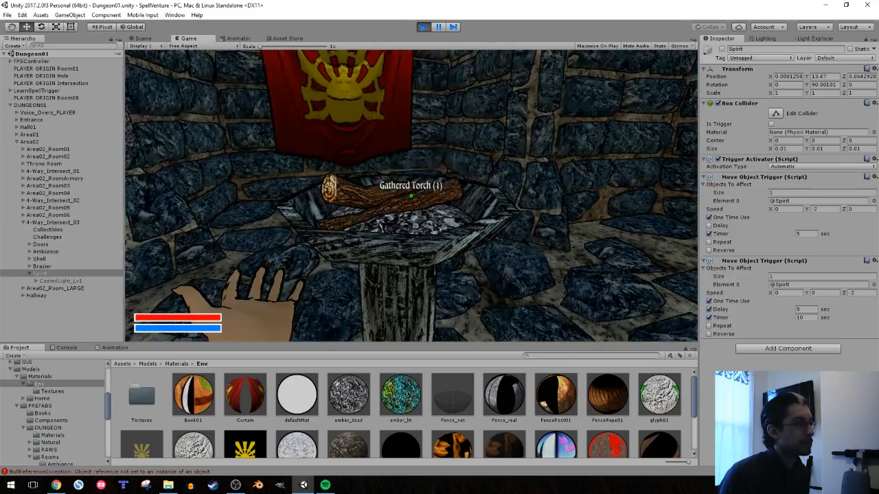
pyautogui.press('e')
# Move around the burning brazier to observe Spirit's descent and sideways travel, and stop the game
pyautogui.press('s')
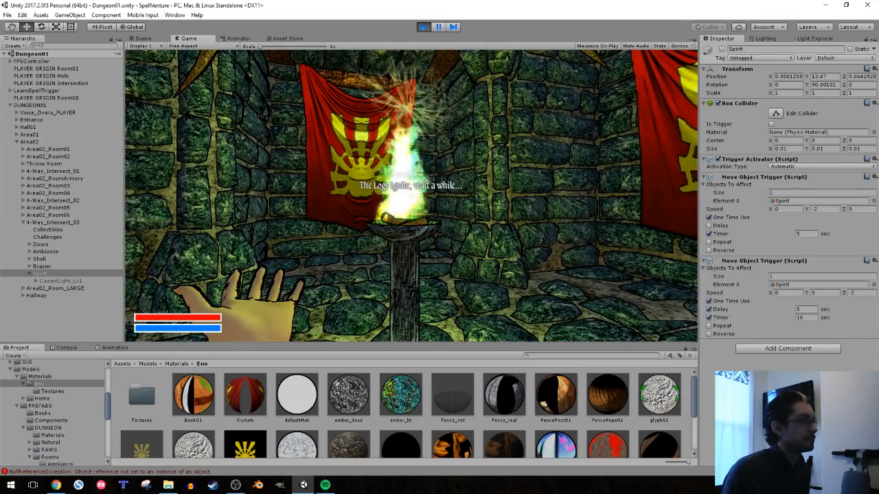
pyautogui.press('d')
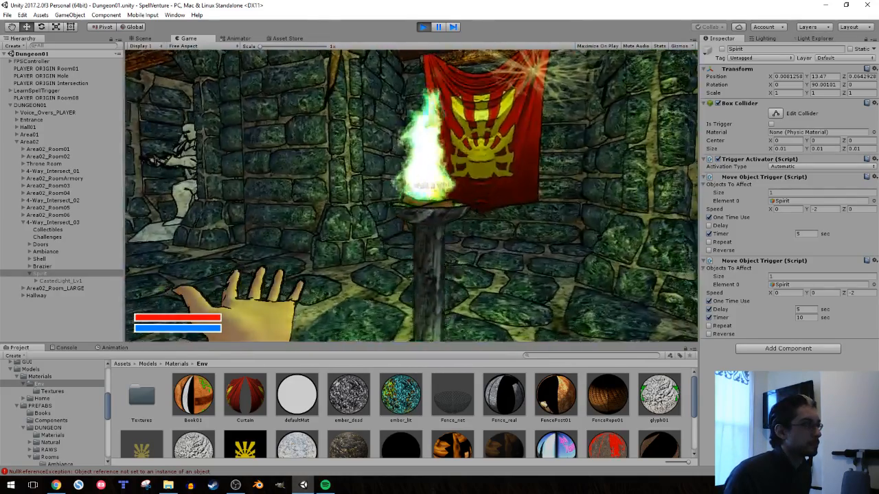
pyautogui.press('a')
pyautogui.press('s')
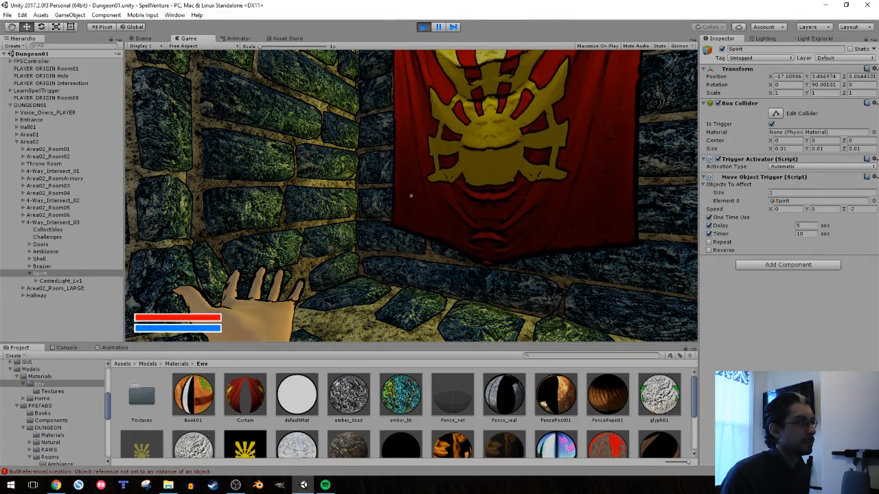
pyautogui.hotkey('ctrl', 'p')
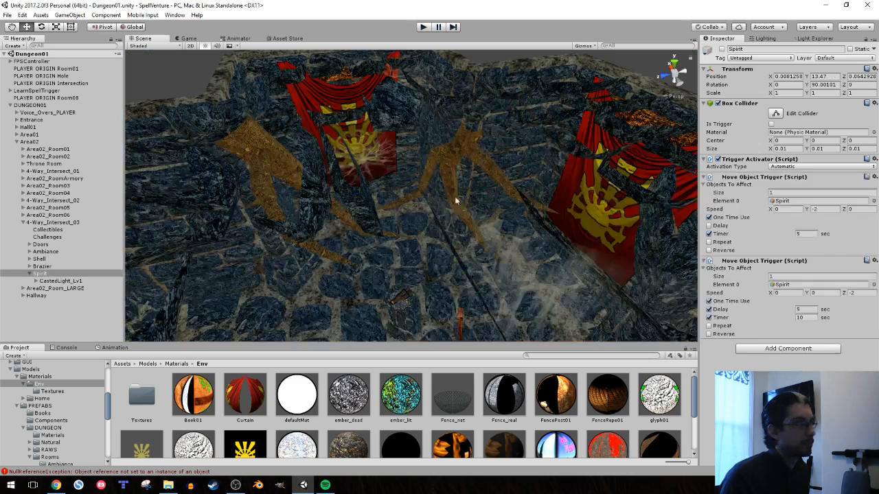
# Set the second Move Object Trigger's Z speed to 2 and run the game again
pyautogui.click(870, 293)
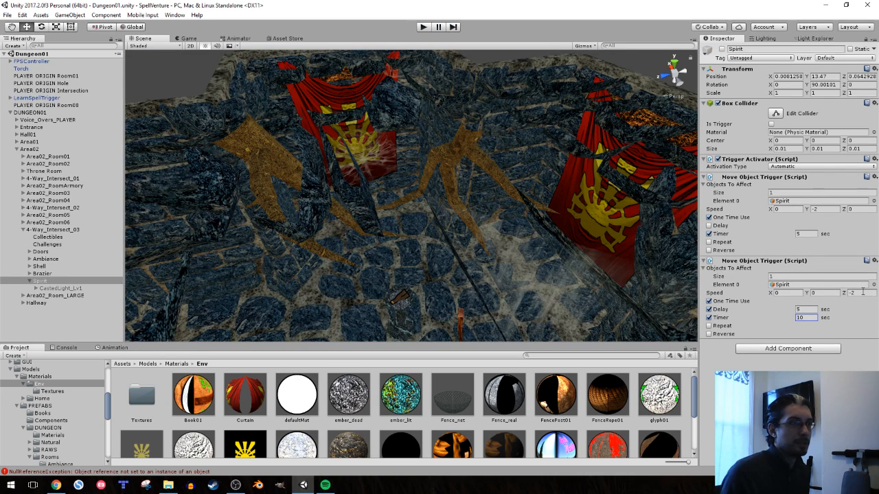
pyautogui.click(863, 292)
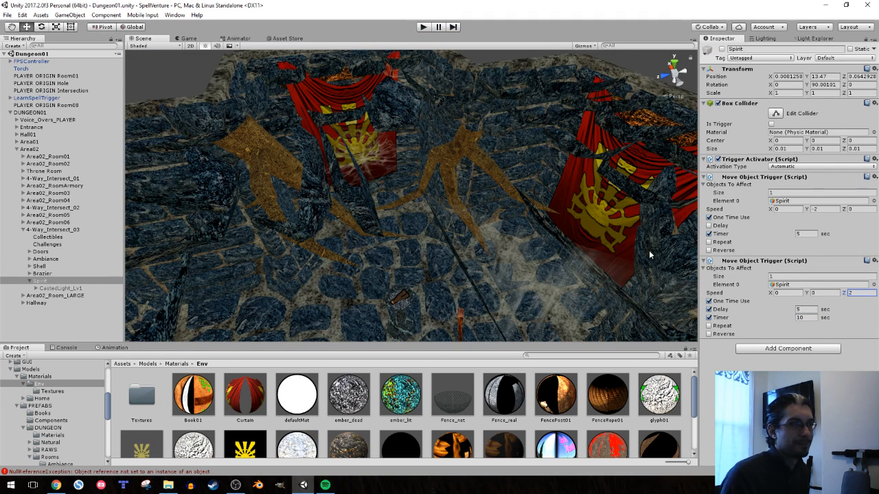
pyautogui.click(424, 27)
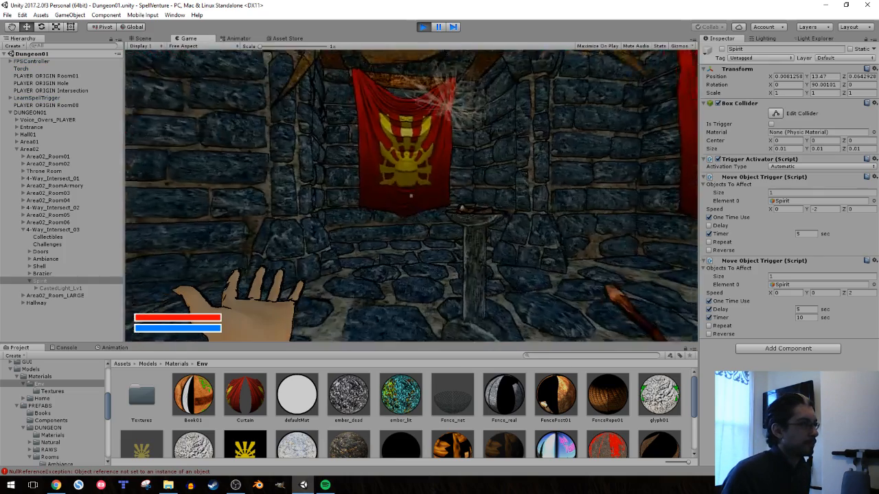
# Playtest the torch and brazier interaction, follow the released spirit to the angel statue, and end the test
pyautogui.press('w')
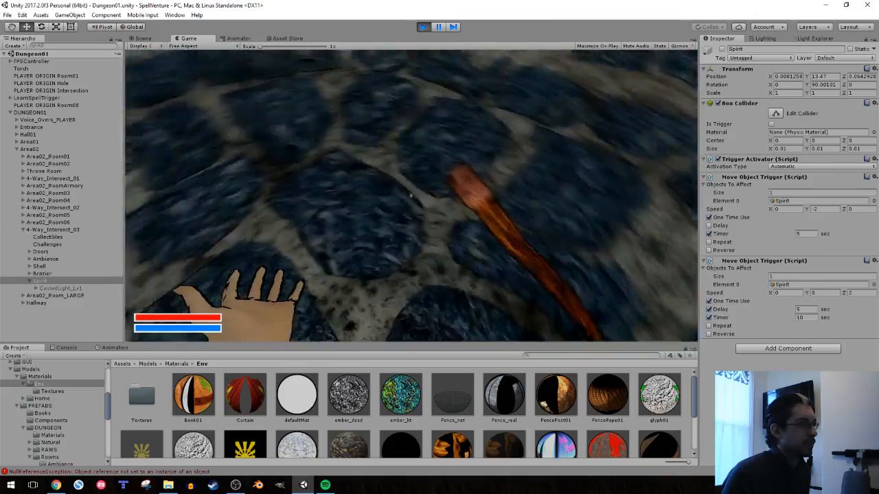
pyautogui.press('e')
pyautogui.press('e')
pyautogui.press('s')
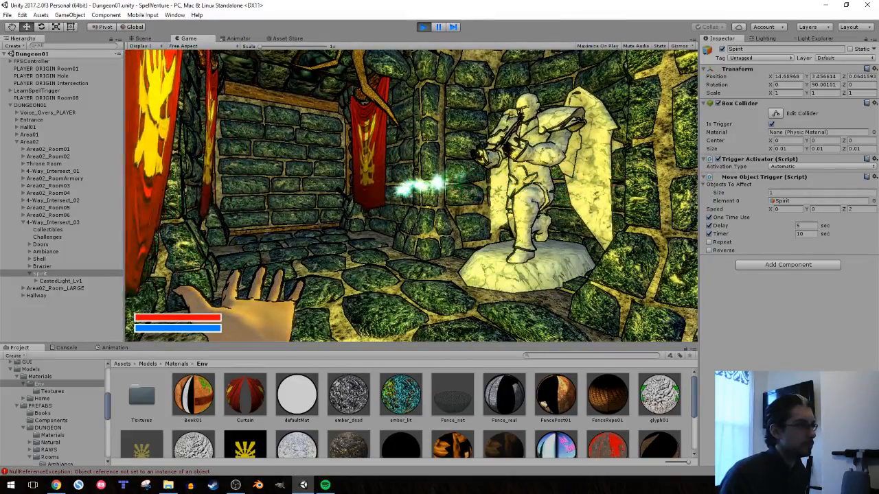
pyautogui.press('w')
pyautogui.press('w')
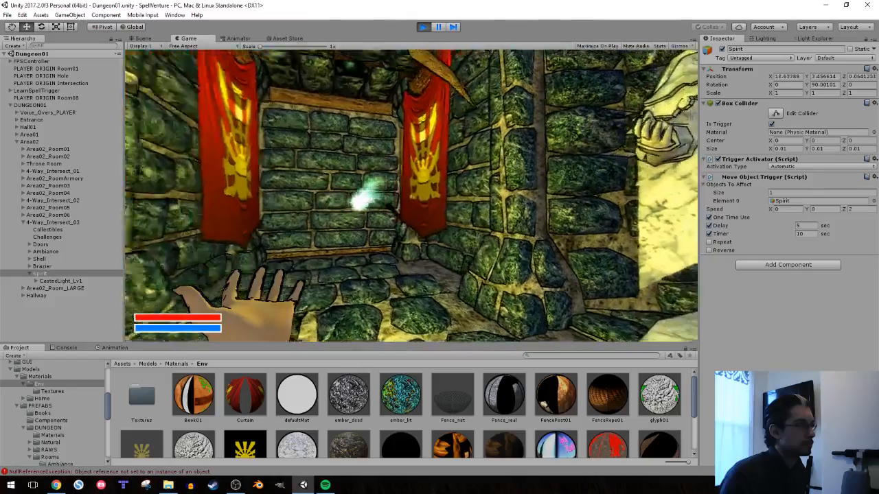
pyautogui.press('d')
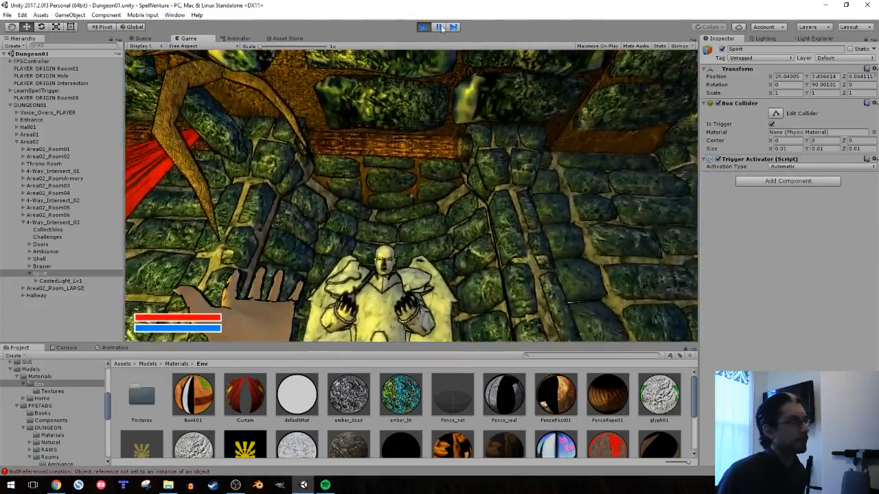
pyautogui.click(424, 27)
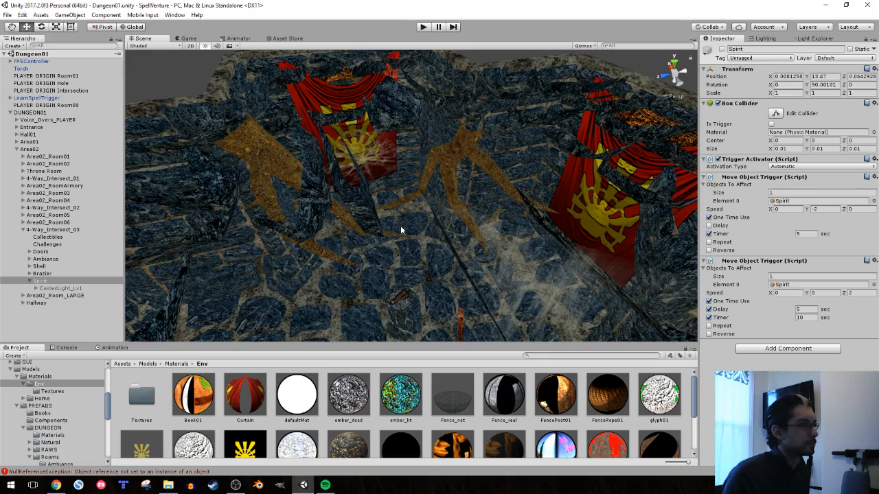
# Set the Spirit's second Move Object Trigger timer to 8 sec and make the Spirit object active
pyautogui.keyDown('alt'); pyautogui.moveTo(400, 226); pyautogui.dragTo(349, 133); pyautogui.keyUp('alt')
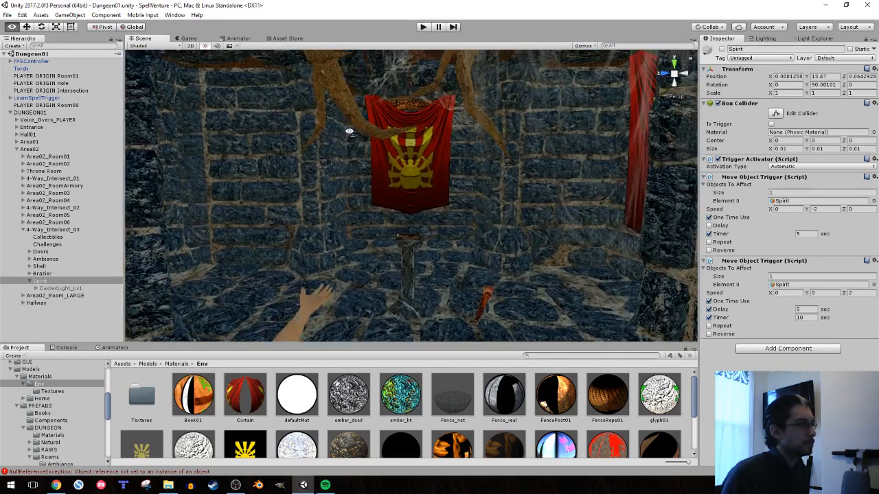
pyautogui.click(43, 282)
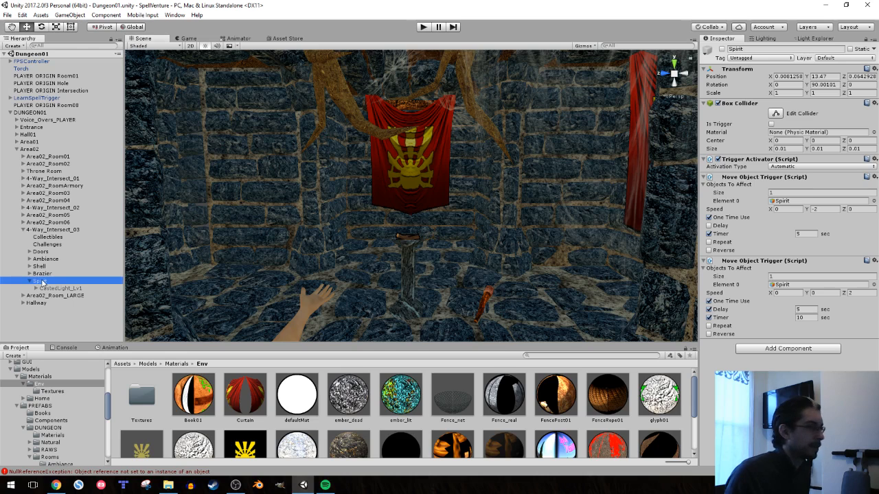
pyautogui.click(807, 318)
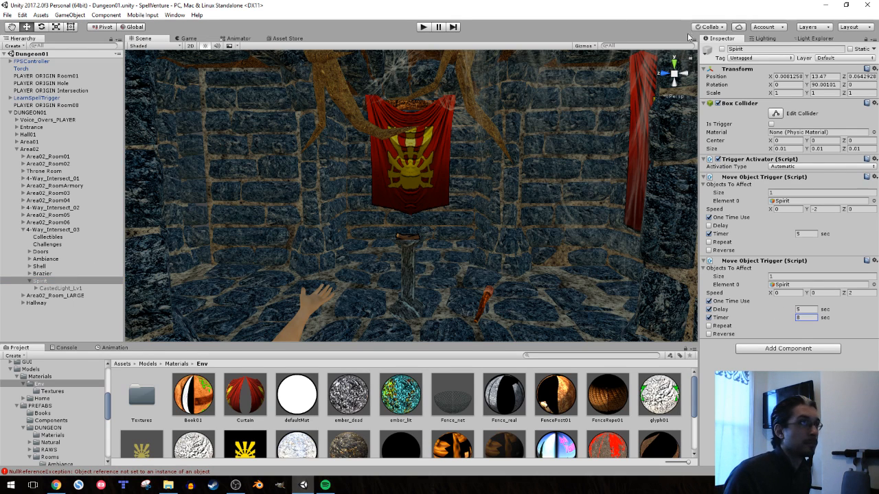
pyautogui.click(722, 50)
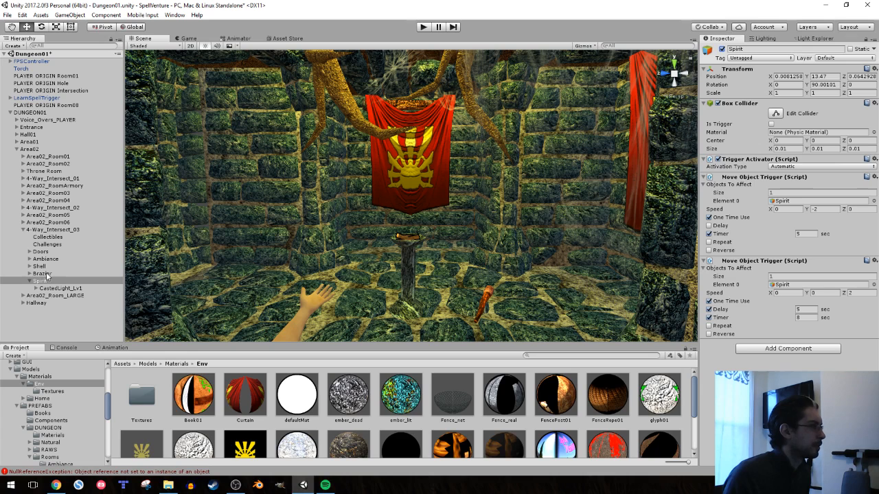
# Playtest the scene, following the spirit from the brazier to the statue to check where it stops, and end the test
pyautogui.click(424, 27)
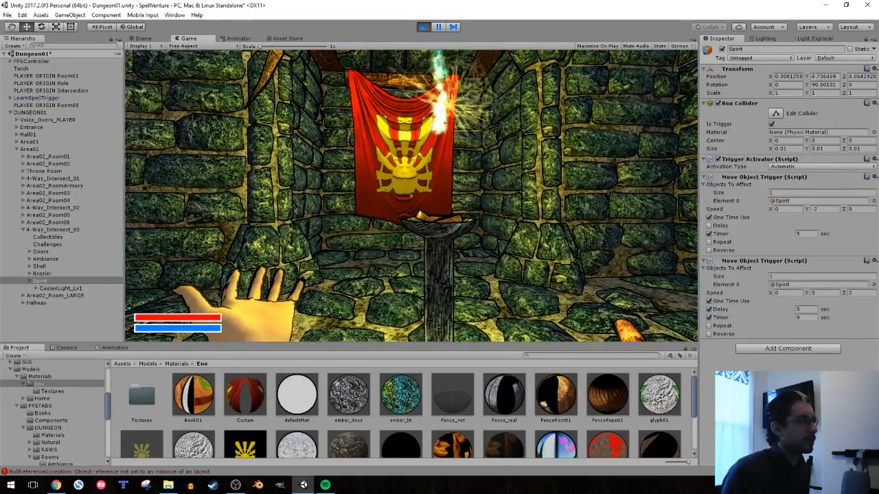
pyautogui.press('w')
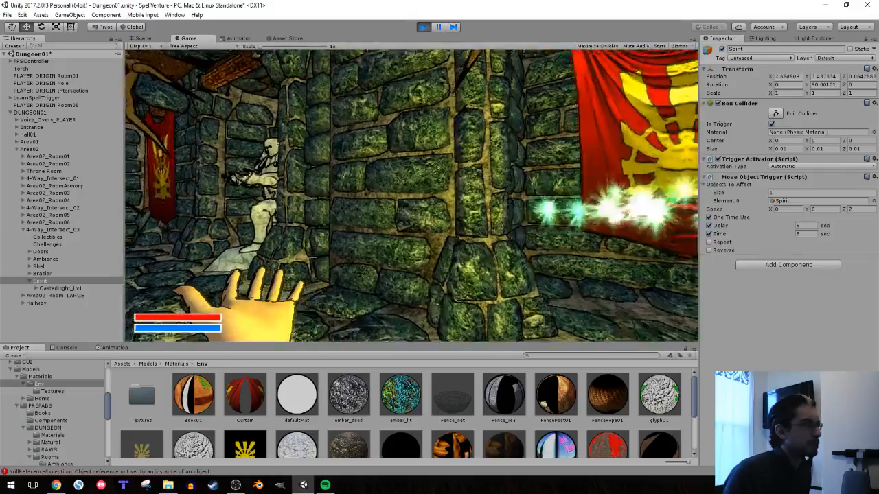
pyautogui.press('shift')
pyautogui.press('w')
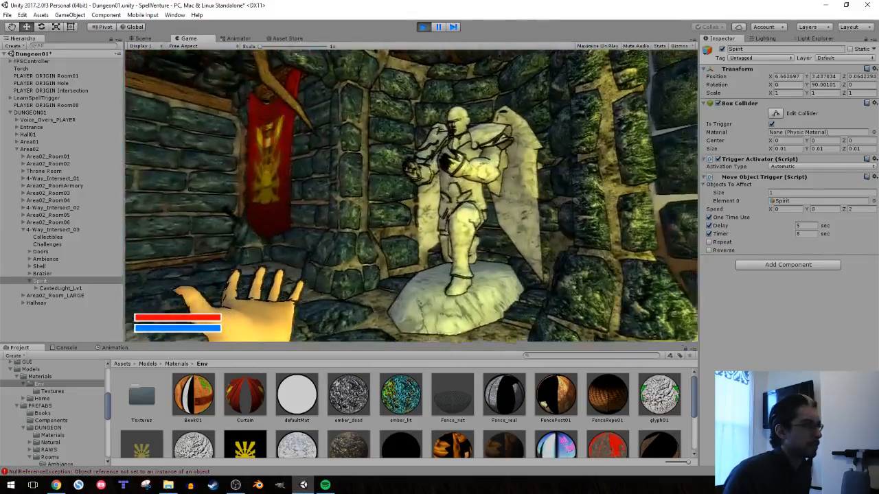
pyautogui.press('s')
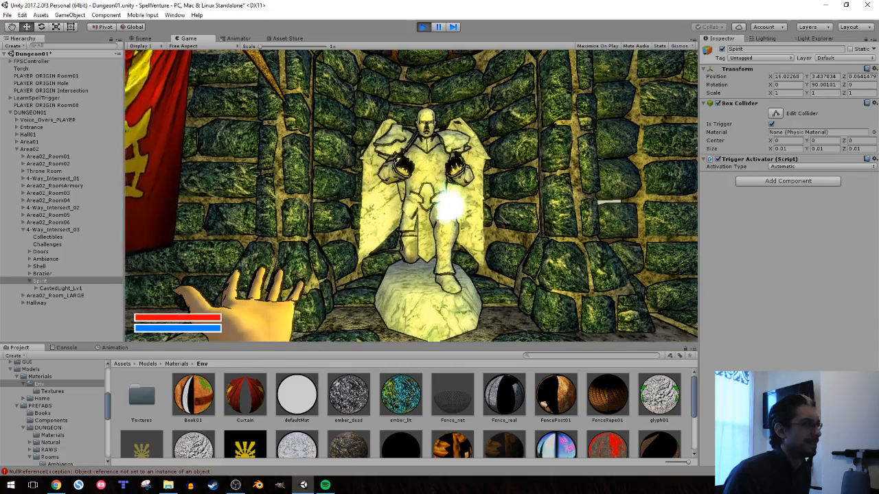
pyautogui.press('d')
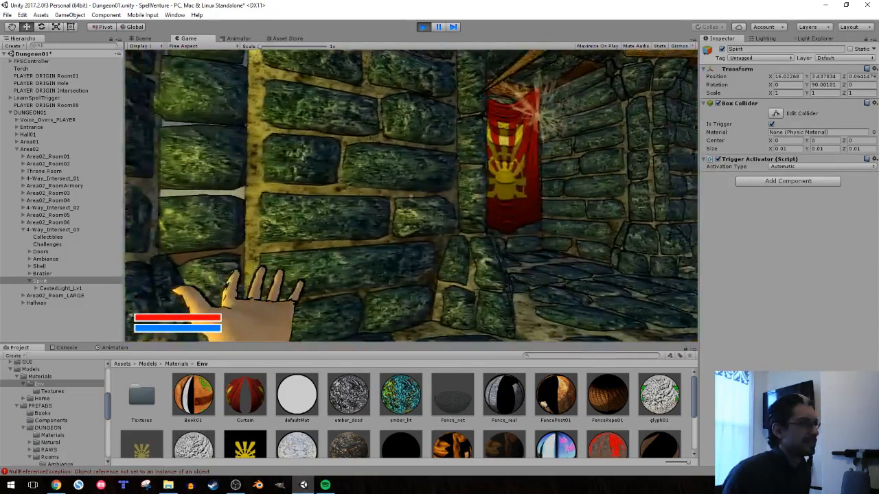
pyautogui.press('w')
pyautogui.press('s')
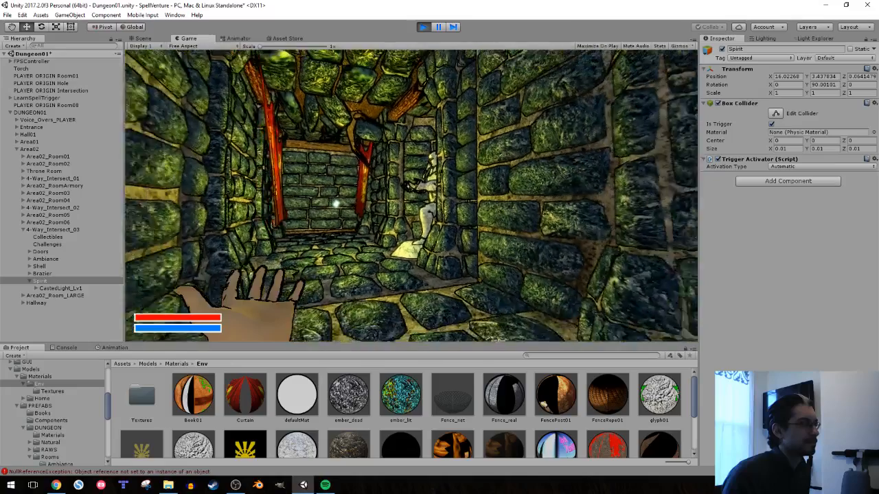
pyautogui.press('Escape')
pyautogui.click(423, 26)
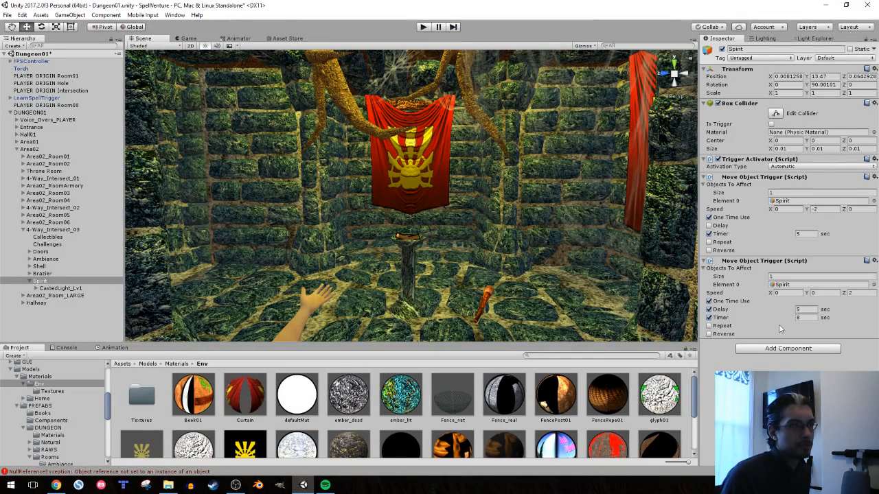
# Add a third Move Object Trigger to the Spirit, with an objects list of size 1 containing Spirit
pyautogui.click(774, 349)
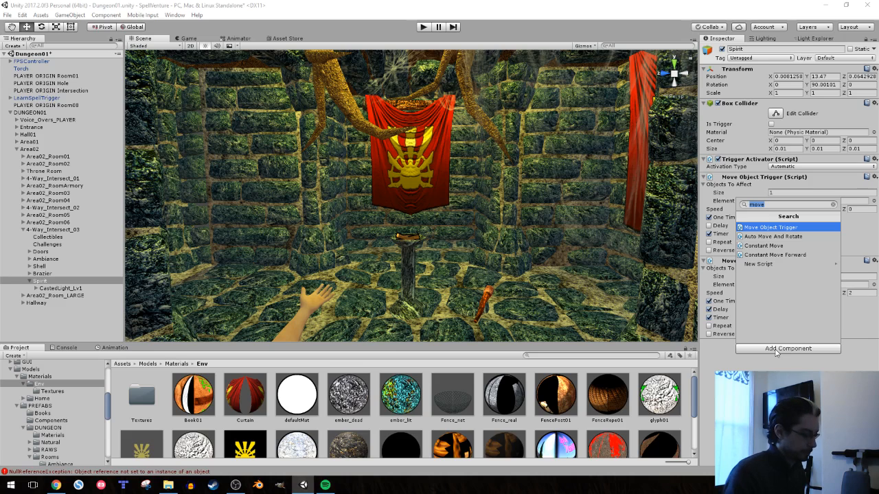
pyautogui.press('Return')
pyautogui.click(785, 357)
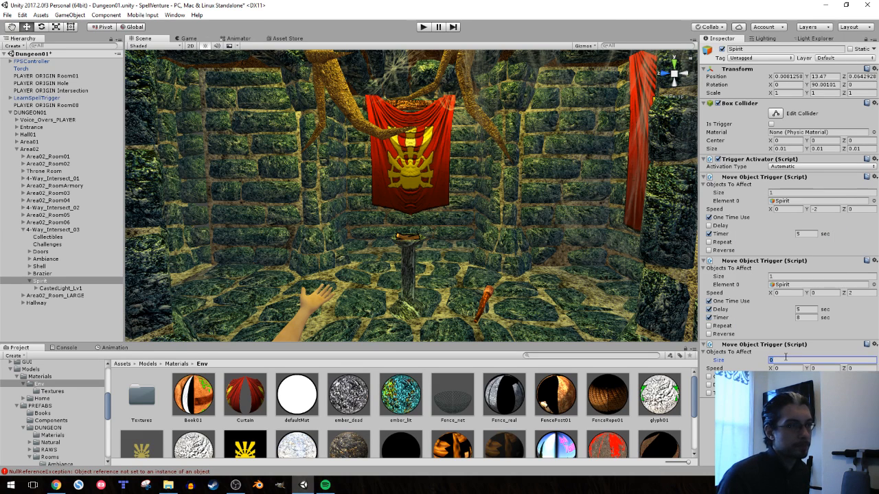
pyautogui.write('1')
pyautogui.press('Return')
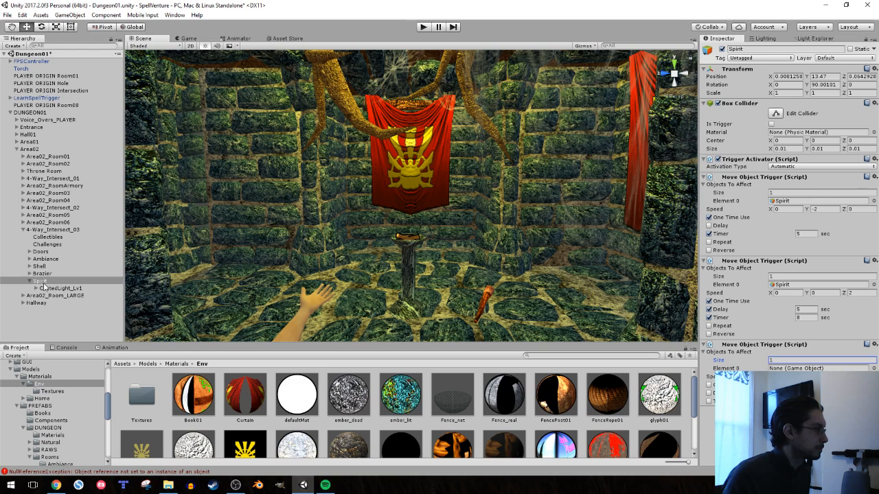
pyautogui.moveTo(43, 287); pyautogui.dragTo(803, 368)
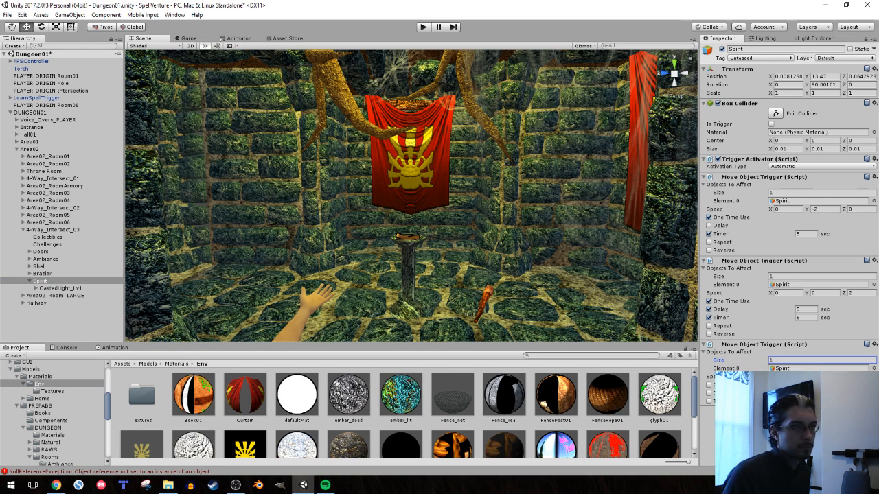
# Configure the third Move Object Trigger with speed X 2, Y 1, One Time Use, a 13 sec delay and a 2 sec timer
pyautogui.click(790, 376)
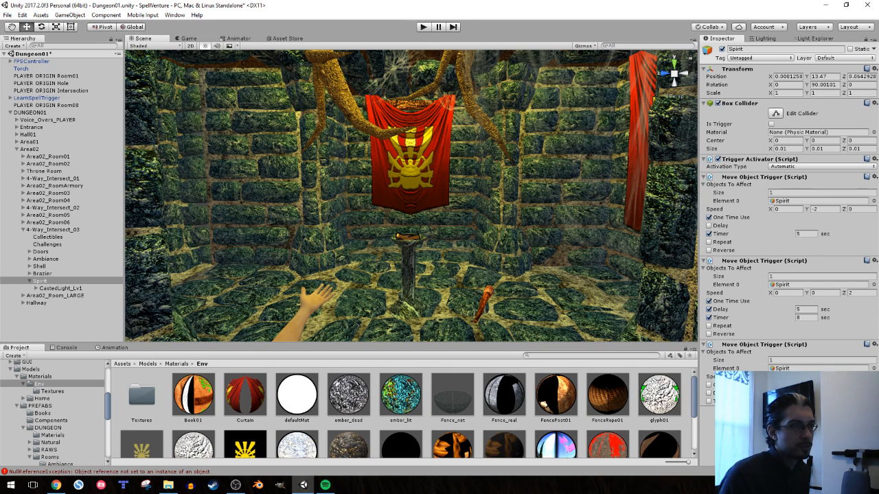
pyautogui.click(709, 385)
pyautogui.click(710, 393)
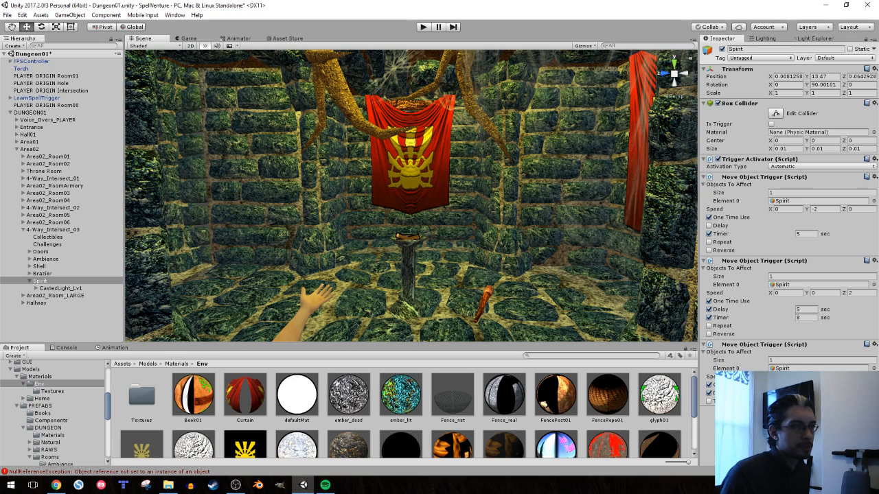
pyautogui.click(710, 402)
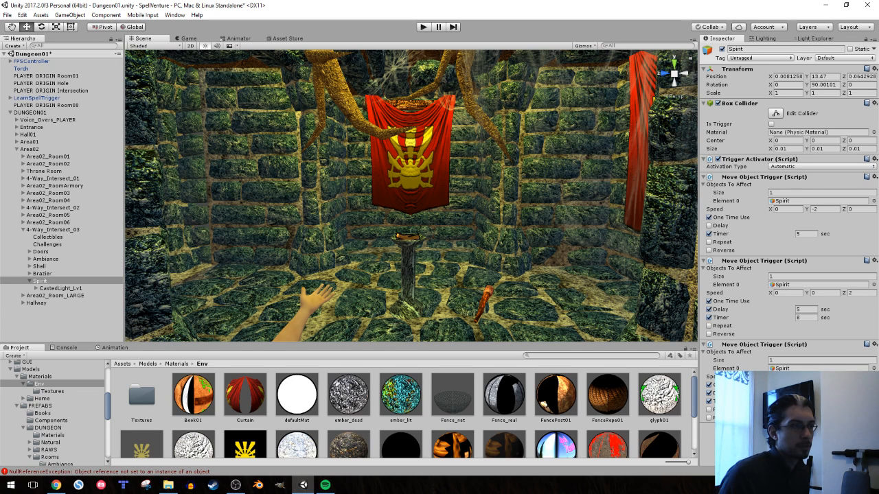
# Playtest the spirit's complete path twice, checking its final sideways and upward move beside the angel statue
pyautogui.click(423, 28)
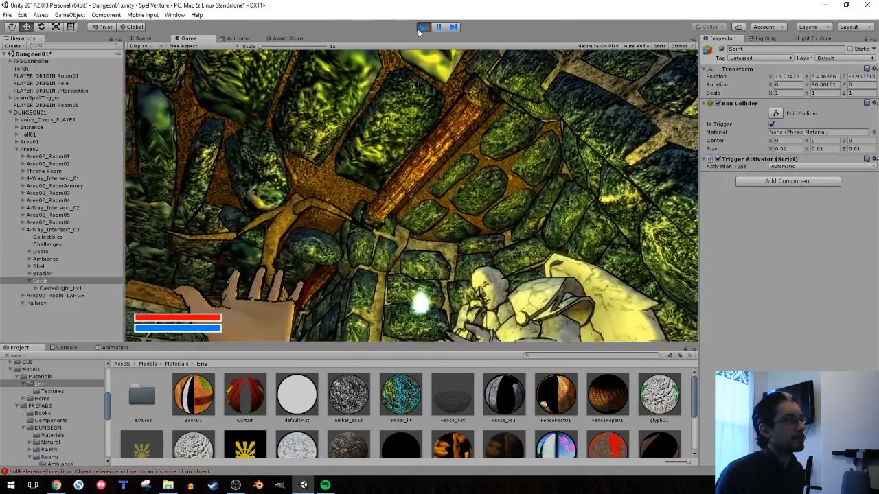
pyautogui.click(420, 27)
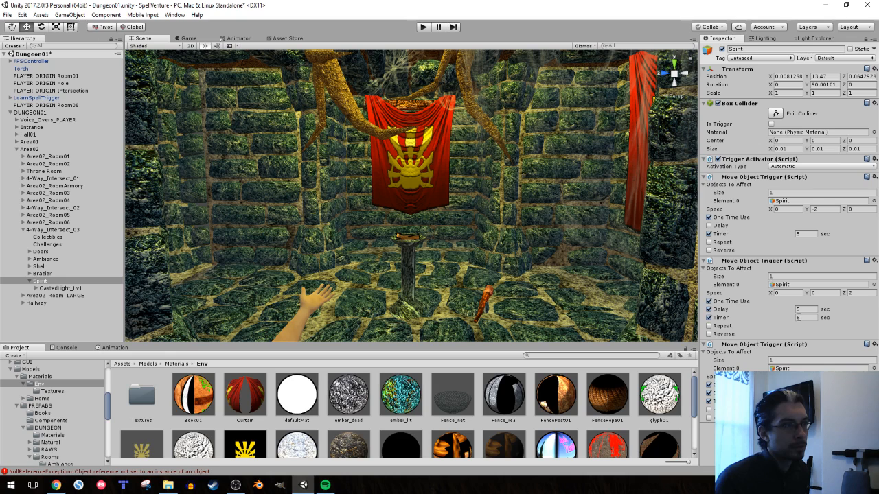
pyautogui.click(424, 27)
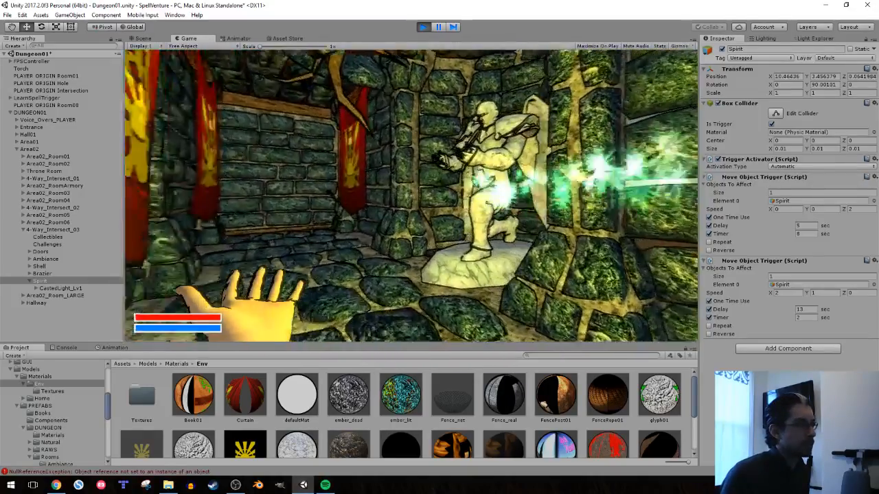
pyautogui.press('w')
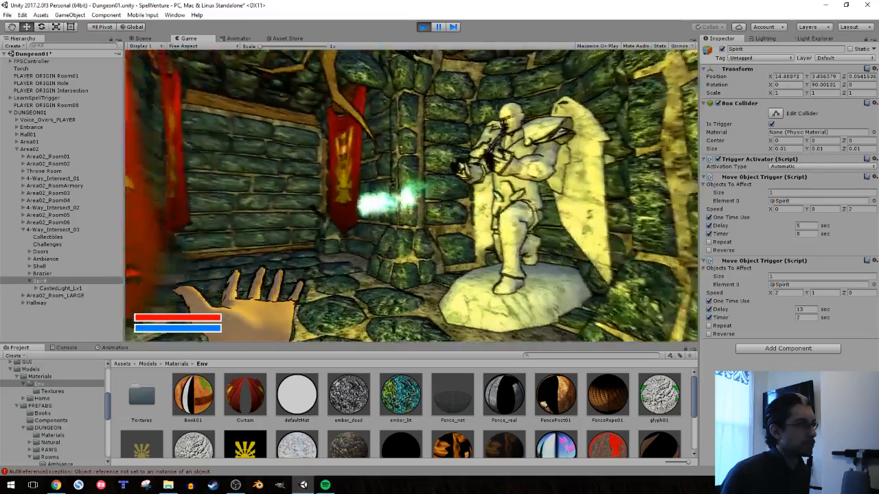
pyautogui.press('a')
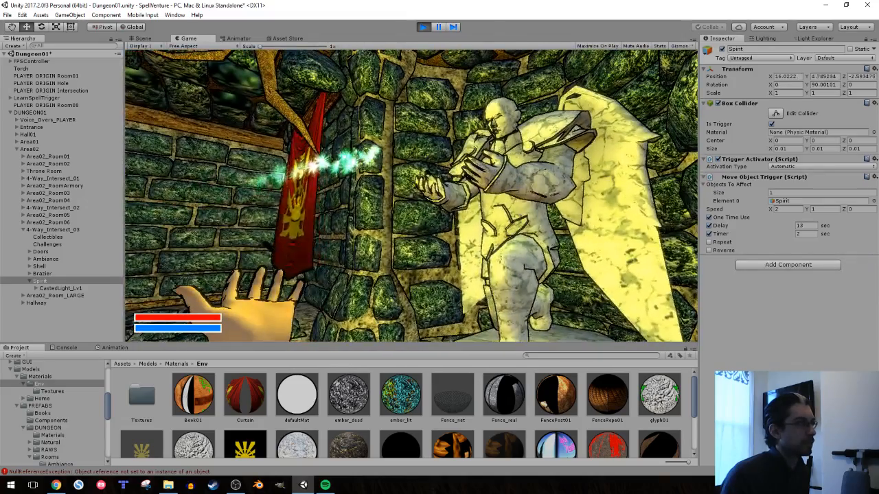
pyautogui.press('a')
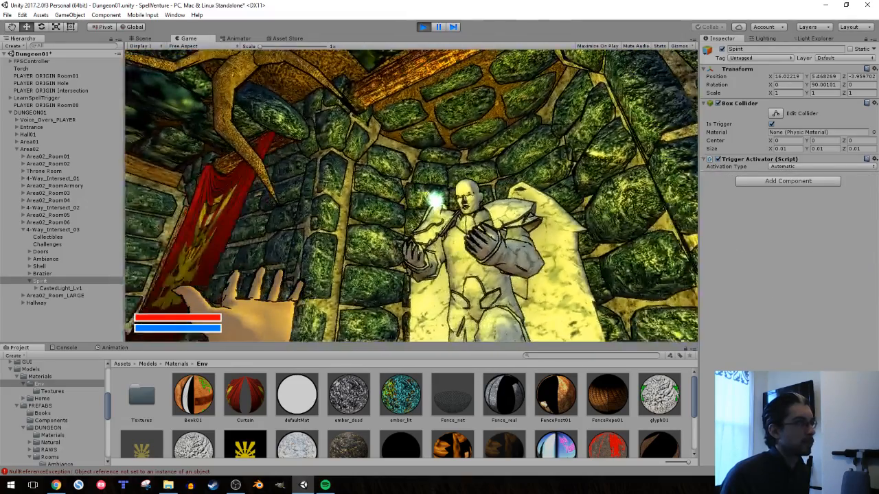
pyautogui.press('s')
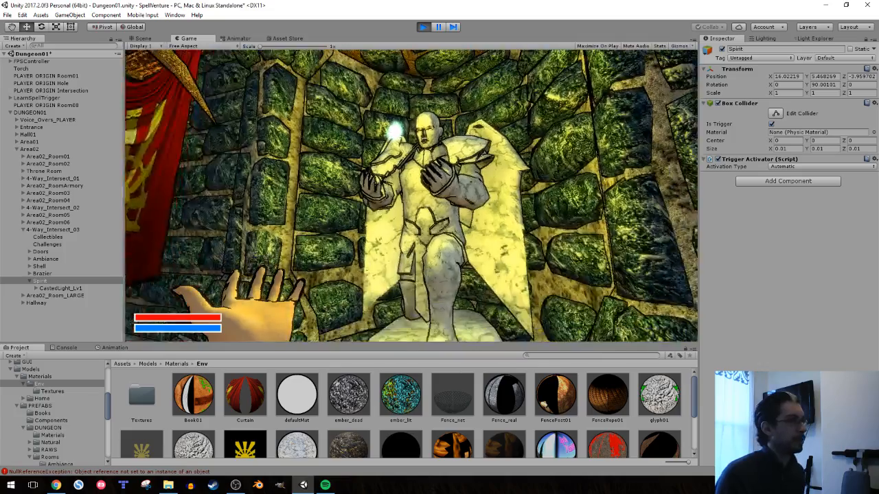
pyautogui.press('d')
pyautogui.hotkey('shift', 'w')
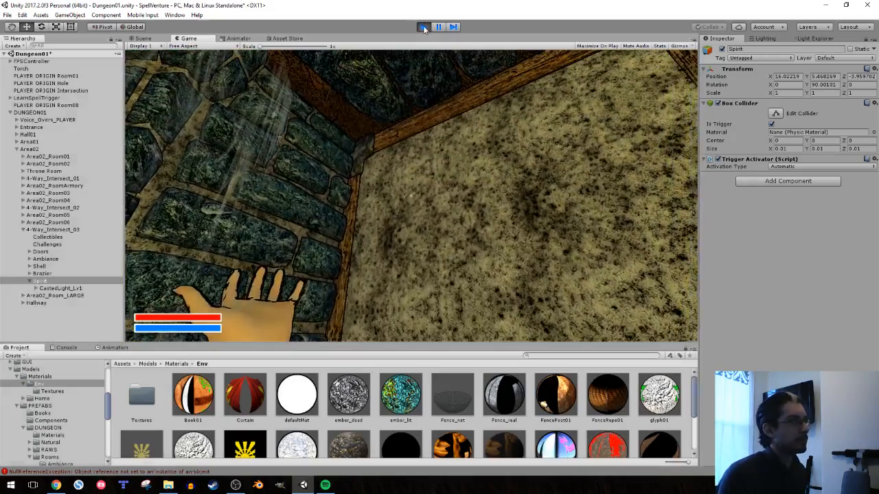
pyautogui.hotkey('ctrl', 'p')
# Move LearnSpellTrigger across the dungeon to the brazier in the spirit's intersection, at X 224.9 and Z -246.2
pyautogui.moveTo(487, 155); pyautogui.dragTo(203, 216, button='right')
pyautogui.click(432, 294)
pyautogui.moveTo(429, 274); pyautogui.dragTo(660, 201, button='right')
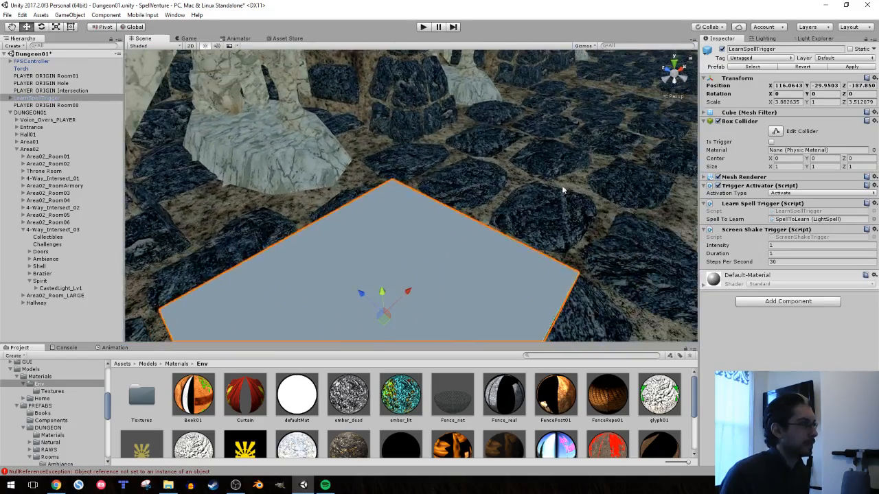
pyautogui.scroll(-12, 396, 154)
pyautogui.moveTo(403, 158); pyautogui.dragTo(367, 172, button='right')
pyautogui.moveTo(360, 146); pyautogui.dragTo(517, 85)
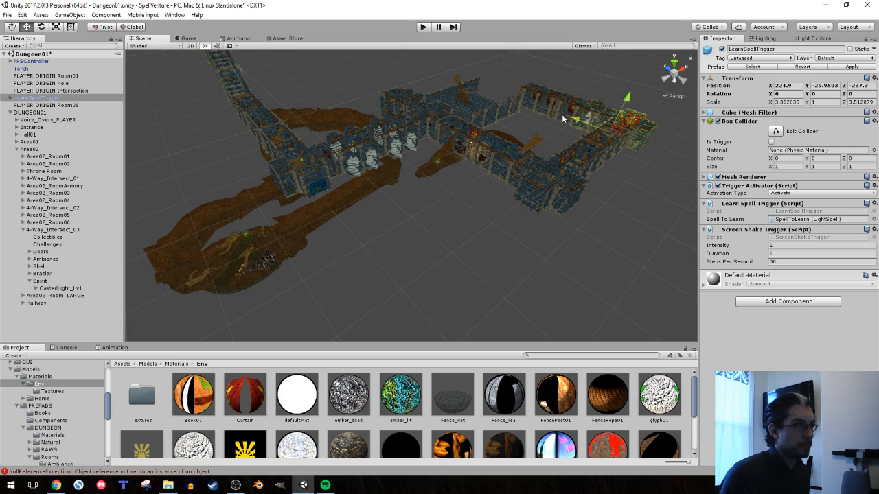
pyautogui.press('f')
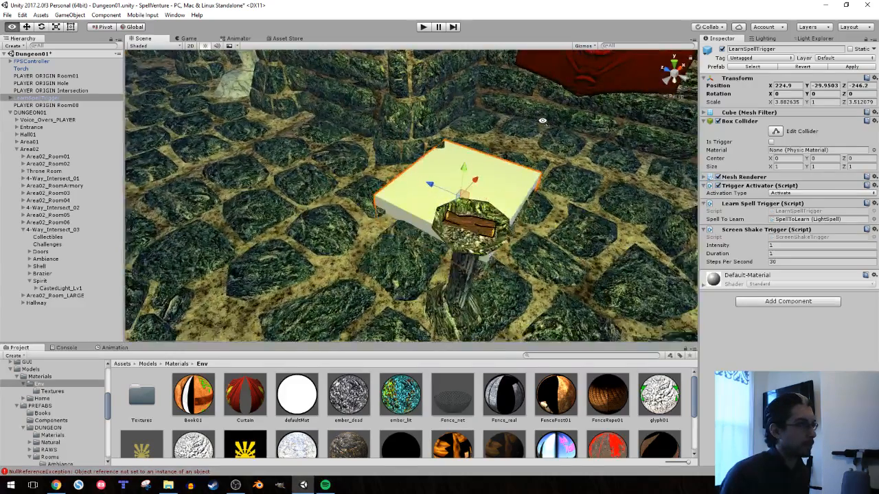
pyautogui.moveTo(542, 121); pyautogui.dragTo(518, 86, button='right')
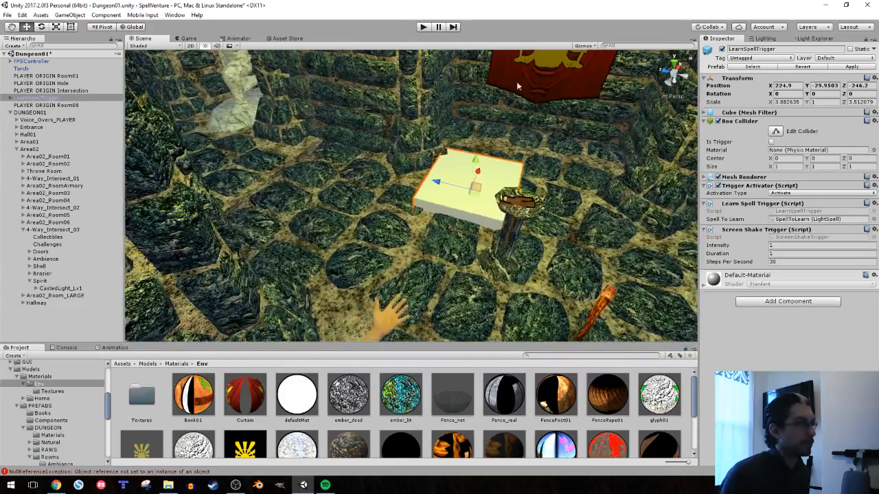
# Move LearnSpellTrigger in front of the brazier, to X 219.49, and deactivate the Spirit object
pyautogui.moveTo(481, 161); pyautogui.dragTo(435, 276)
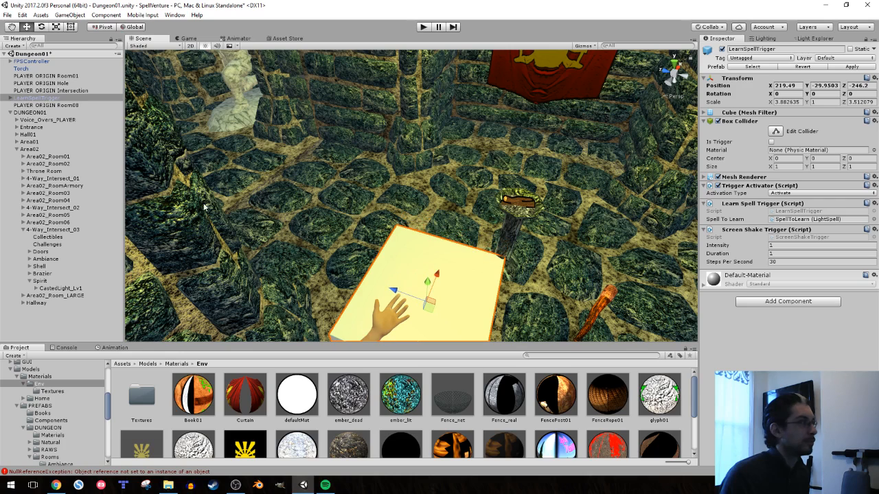
pyautogui.click(40, 281)
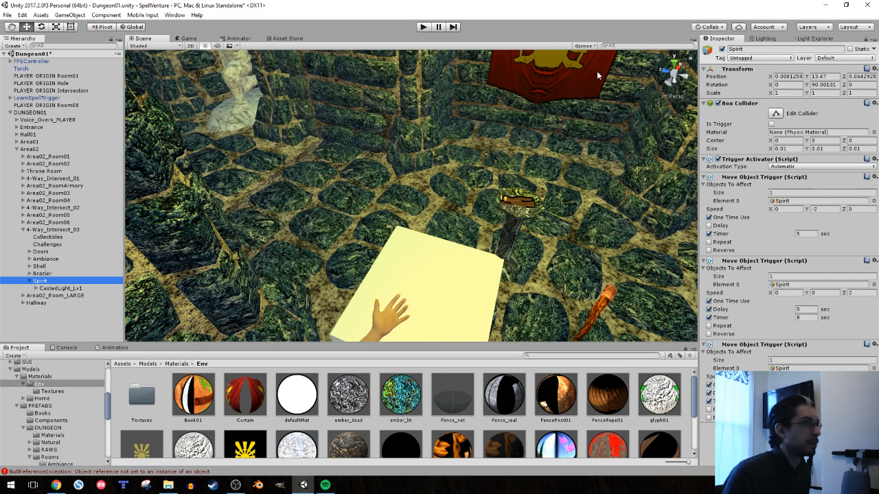
pyautogui.click(721, 49)
# Playtest learning the Light spell at the trigger and casting it near the angel statue with the Spirit disabled
pyautogui.click(425, 27)
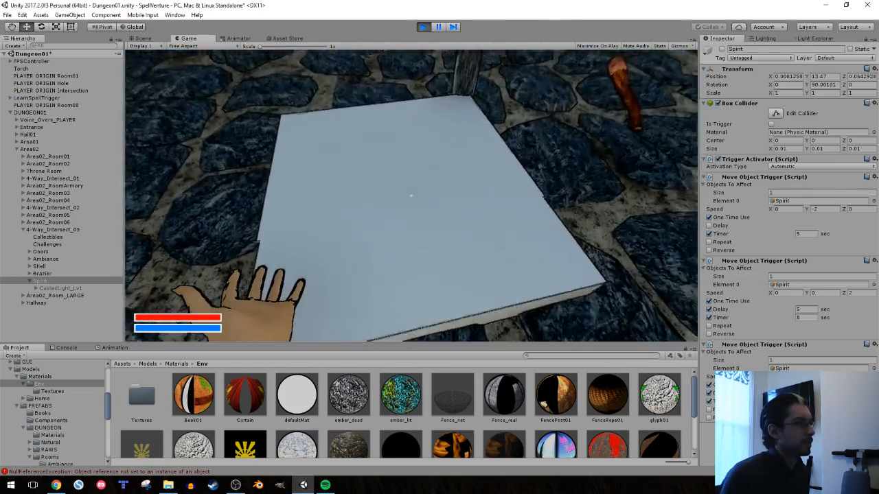
pyautogui.press('e')
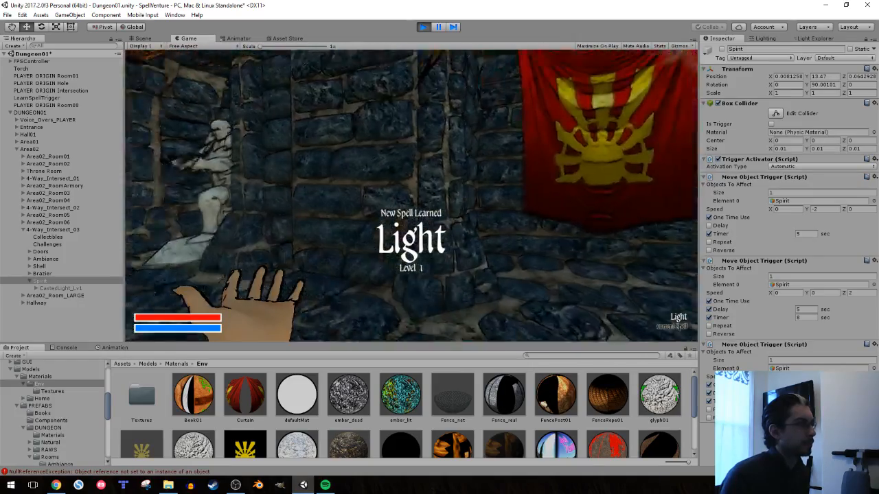
pyautogui.click(411, 195)
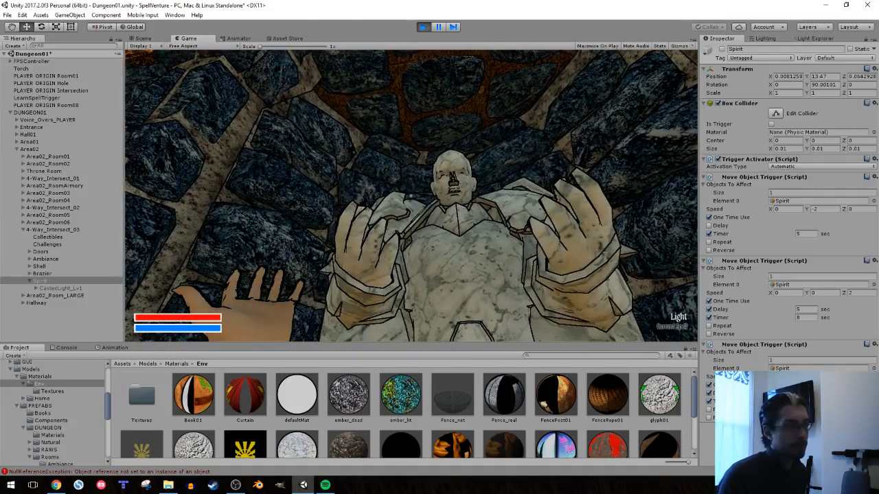
pyautogui.click(411, 196)
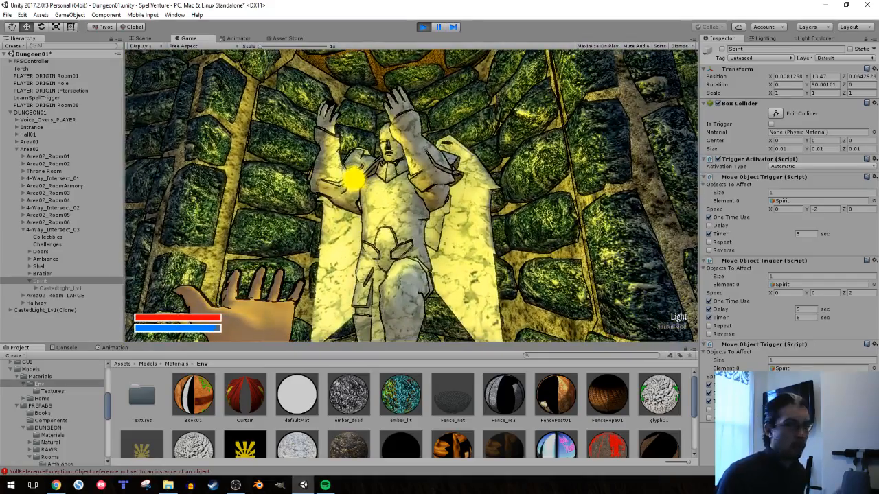
pyautogui.press('a')
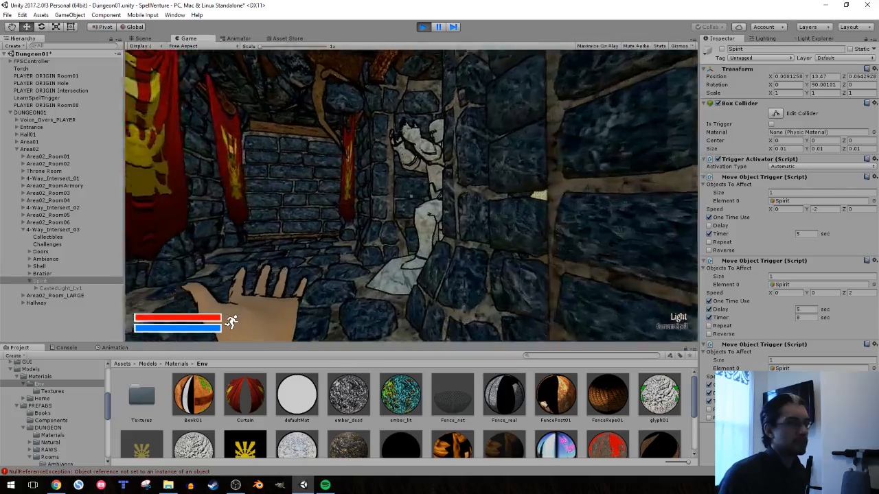
pyautogui.click(411, 195)
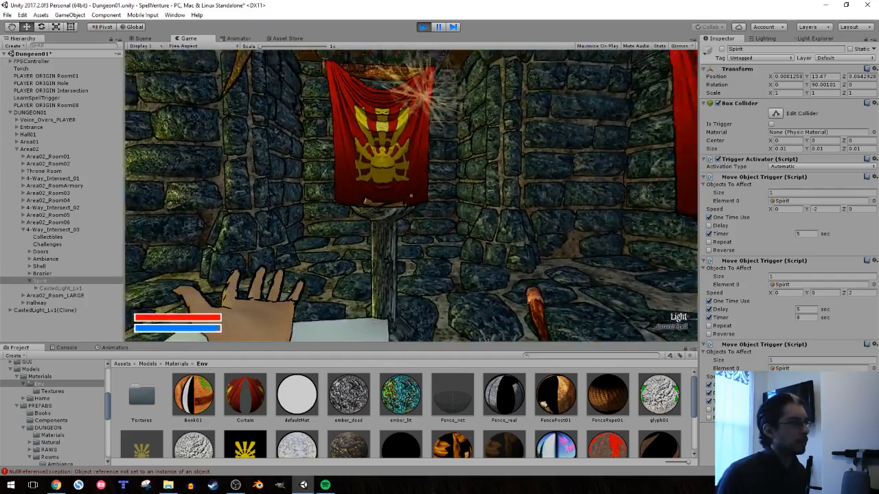
pyautogui.click(423, 26)
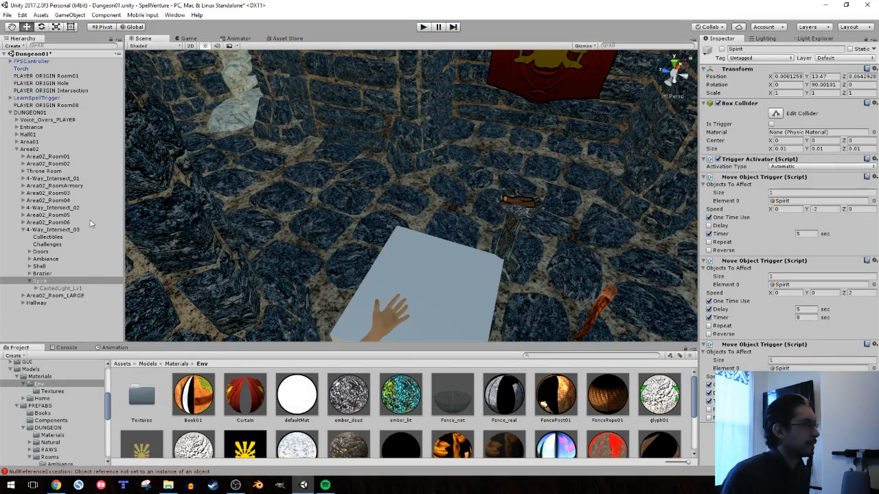
# Reactivate the Spirit and playtest its full path from the brazier to the angel statue
pyautogui.click(54, 282)
pyautogui.click(722, 49)
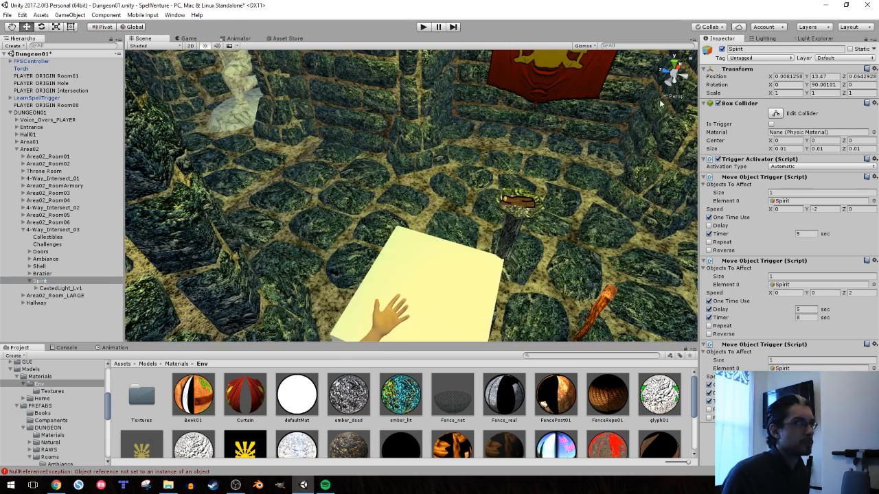
pyautogui.click(424, 28)
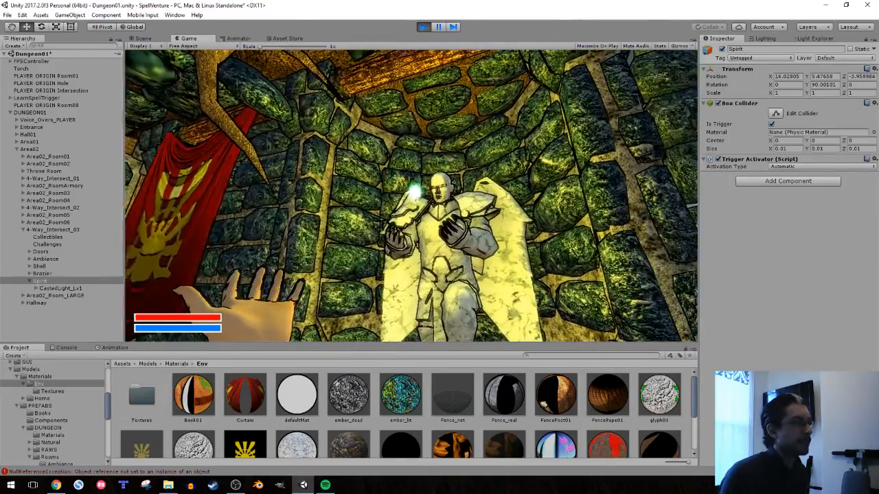
pyautogui.press('d')
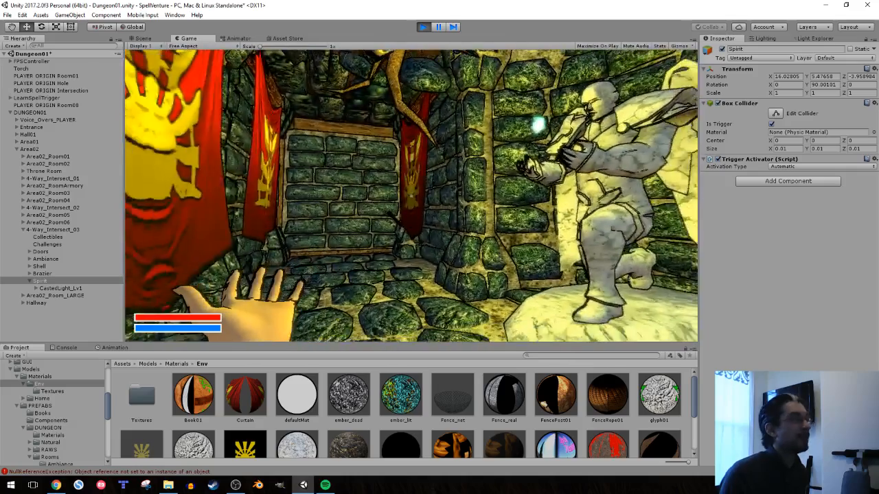
pyautogui.press('s')
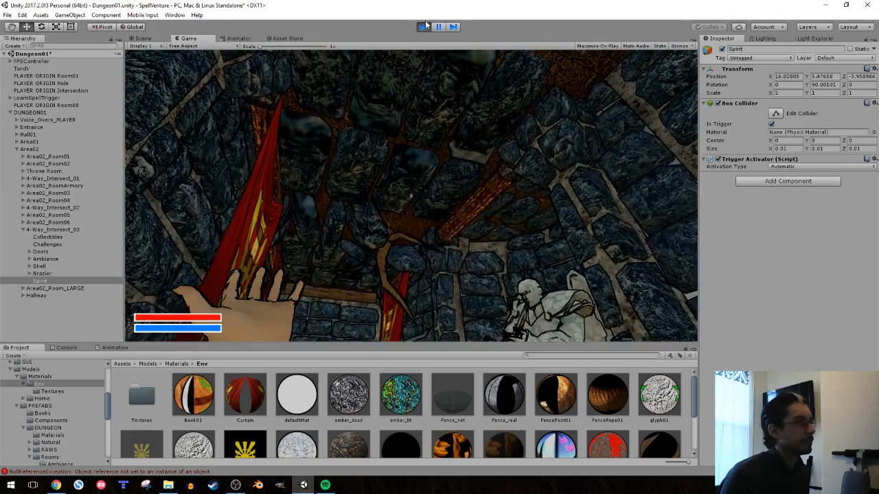
pyautogui.hotkey('ctrl', 'p')
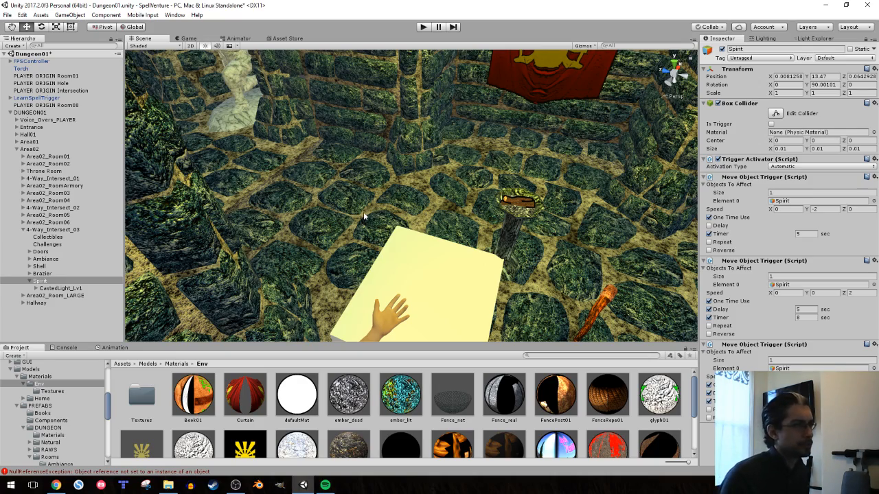
# Examine the spirit's route in the scene, from the brazier past the secret rock wall to the angel statue
pyautogui.moveTo(363, 212); pyautogui.dragTo(328, 164, button='right')
pyautogui.press('w')
pyautogui.press('w')
pyautogui.press('s')
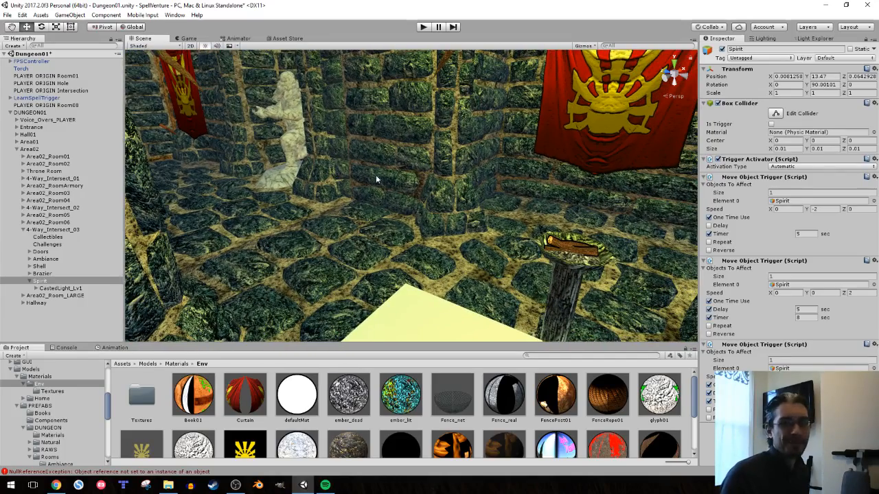
pyautogui.moveTo(403, 223); pyautogui.dragTo(357, 172, button='right')
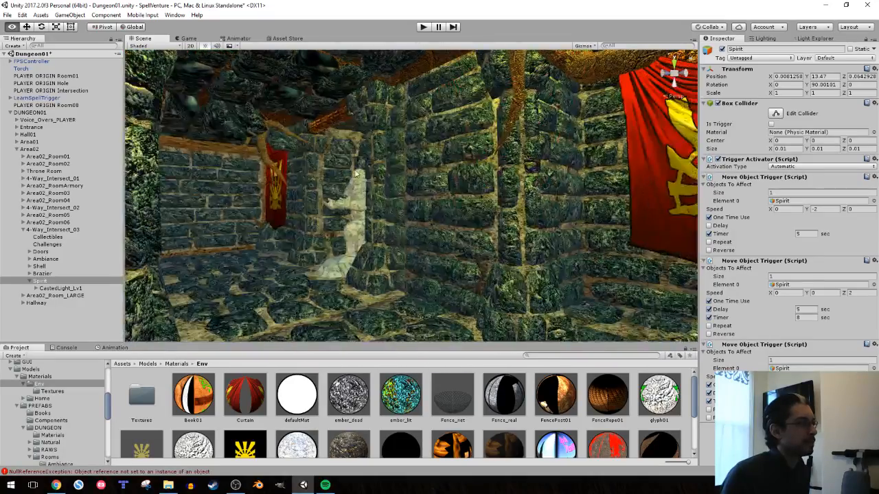
pyautogui.click(430, 163)
pyautogui.moveTo(459, 180); pyautogui.dragTo(374, 130, button='right')
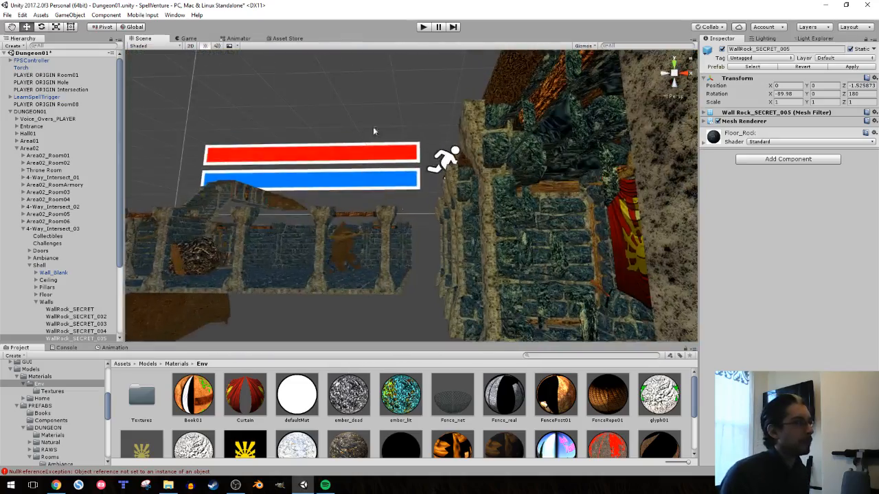
pyautogui.click(420, 317)
pyautogui.moveTo(420, 316); pyautogui.dragTo(508, 260, button='right')
pyautogui.click(515, 218)
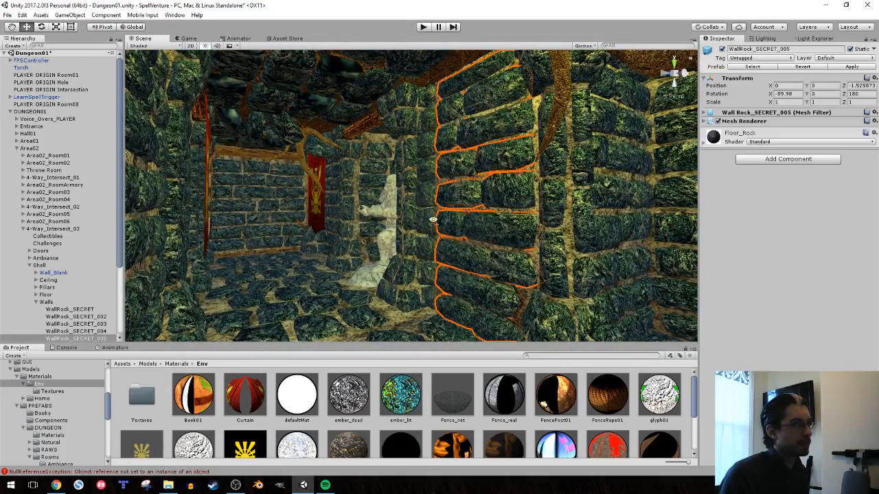
pyautogui.moveTo(515, 218); pyautogui.dragTo(363, 248, button='right')
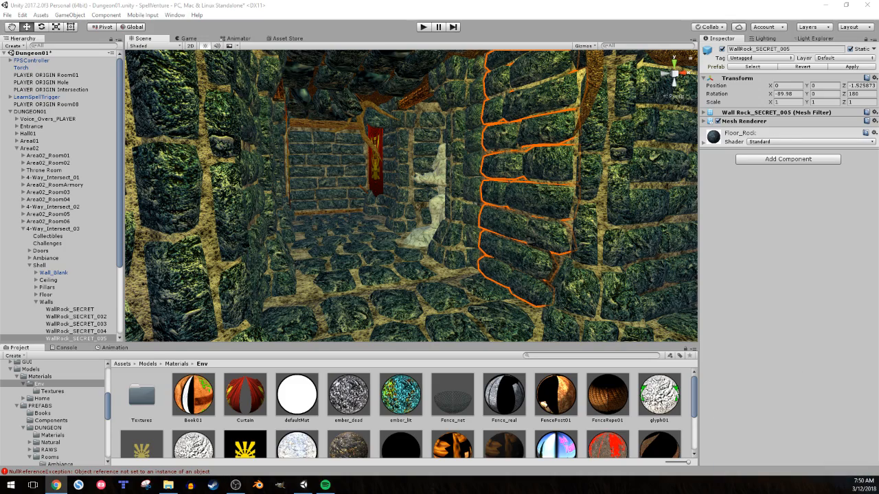
pyautogui.moveTo(418, 220); pyautogui.dragTo(450, 197, button='right')
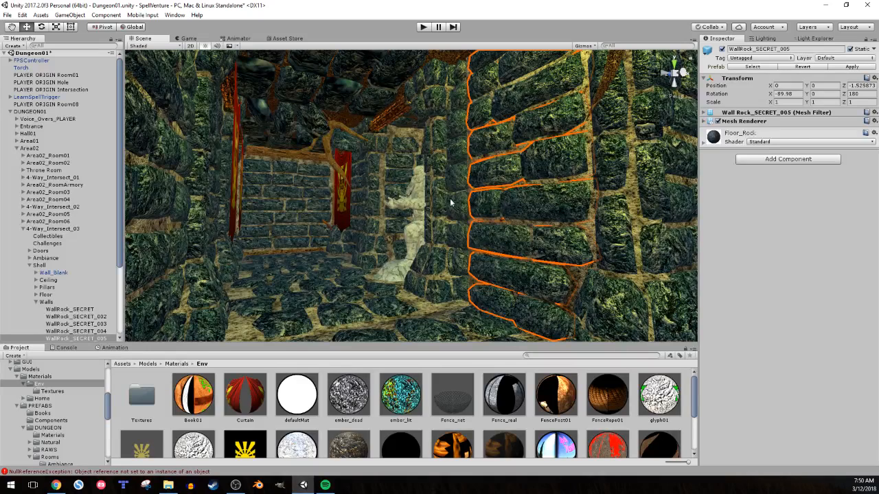
# Collapse the intersection's Walls and Shell groups and enable Reverse on the Spirit's third Move Object Trigger
pyautogui.click(36, 302)
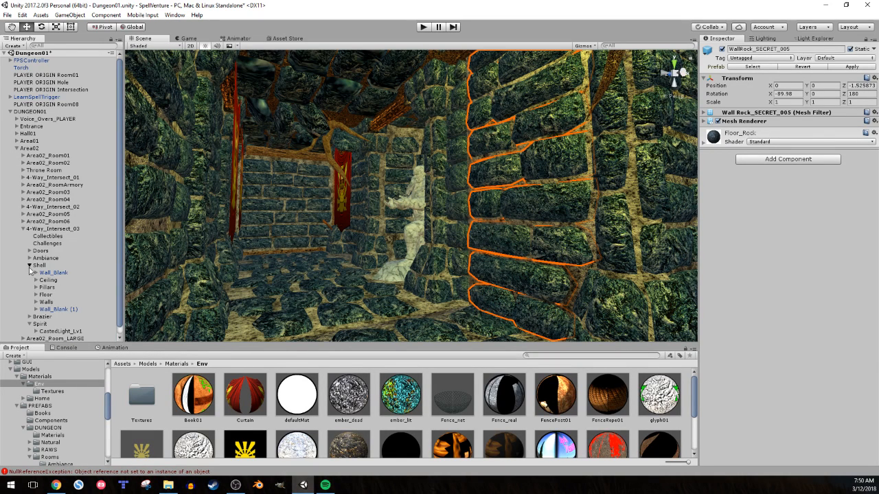
pyautogui.click(29, 265)
pyautogui.click(38, 281)
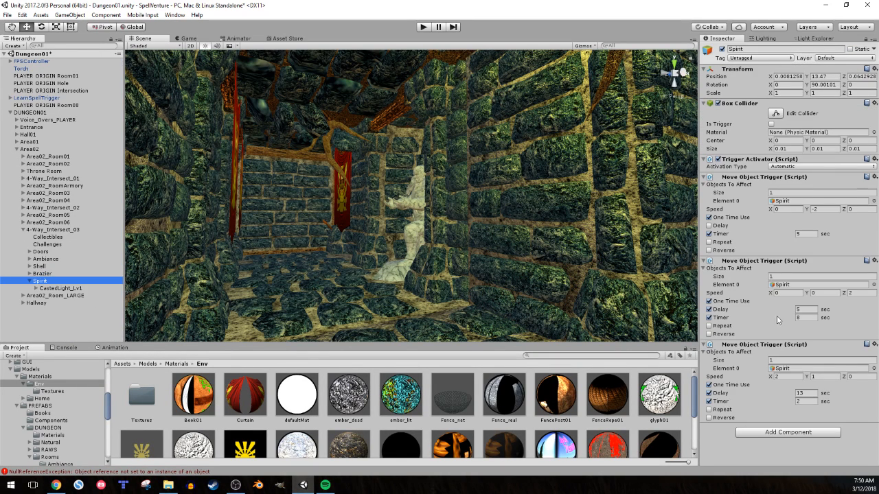
pyautogui.click(709, 417)
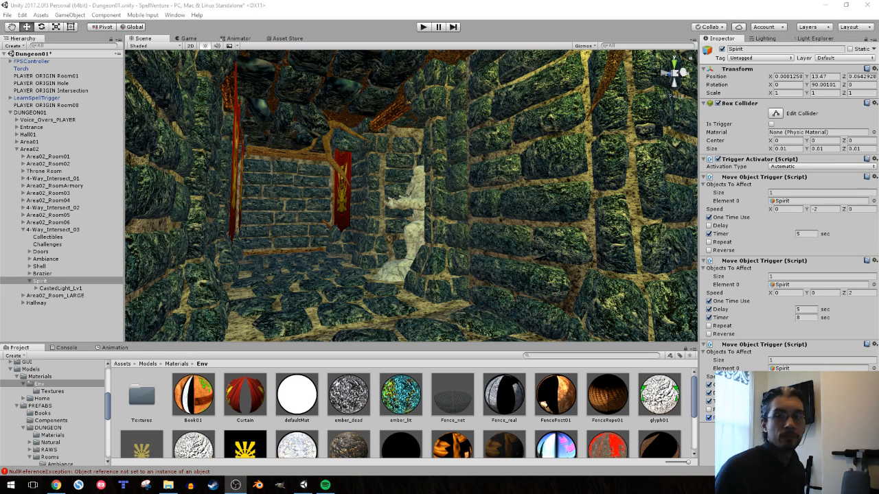
pyautogui.click(249, 3)
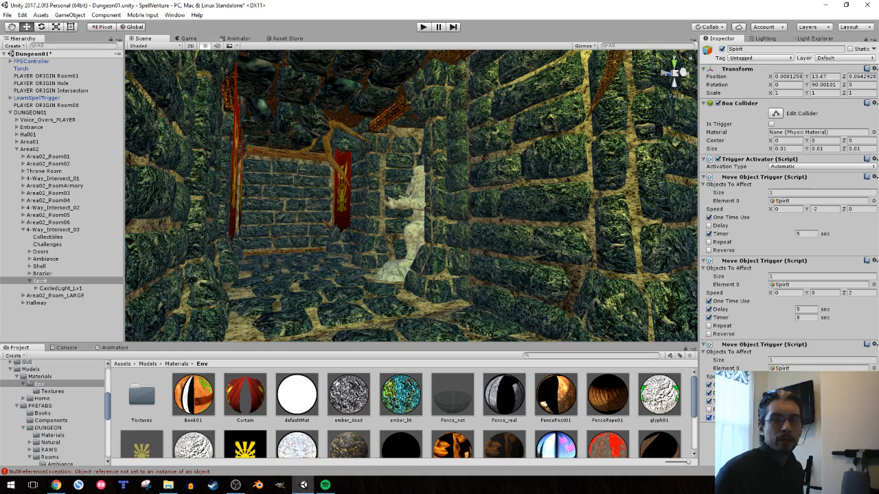
# Review the brazier, hallway and statue area, and playtest the spirit's movement with Reverse enabled on its third trigger
pyautogui.moveTo(447, 199); pyautogui.dragTo(478, 187, button='right')
pyautogui.press('w')
pyautogui.press('w')
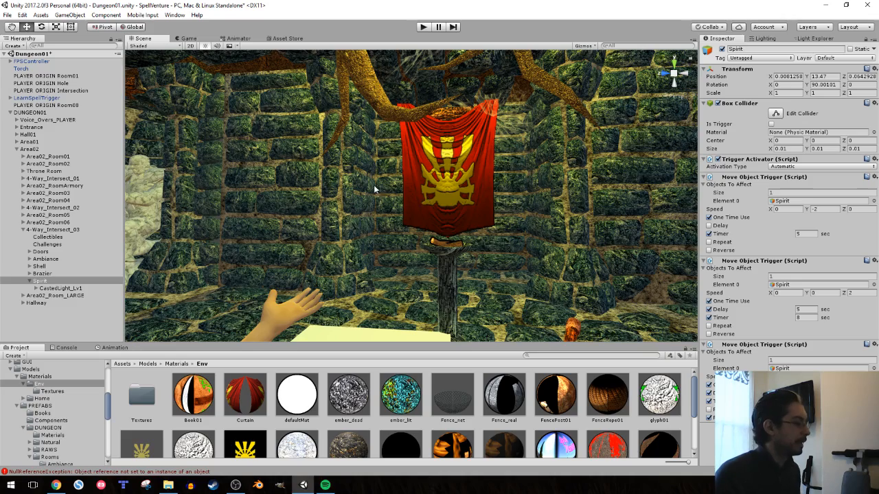
pyautogui.moveTo(374, 185); pyautogui.dragTo(370, 215, button='right')
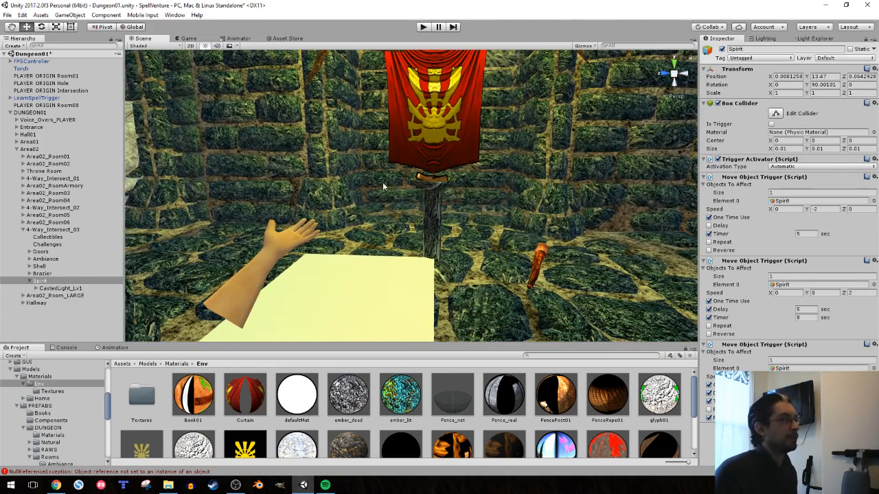
pyautogui.moveTo(382, 181)
pyautogui.mouseDown(button='right')
pyautogui.moveTo(319, 146)
pyautogui.moveTo(280, 142)
pyautogui.moveTo(399, 149)
pyautogui.moveTo(430, 176)
pyautogui.moveTo(405, 165)
pyautogui.moveTo(475, 167)
pyautogui.mouseUp(button='right')
pyautogui.moveTo(411, 166); pyautogui.dragTo(520, 157, button='right')
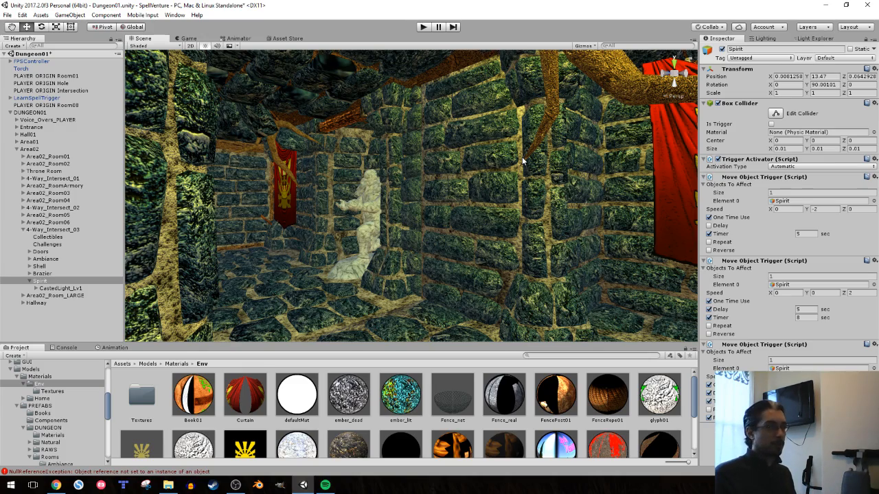
pyautogui.moveTo(458, 218); pyautogui.dragTo(348, 218, button='right')
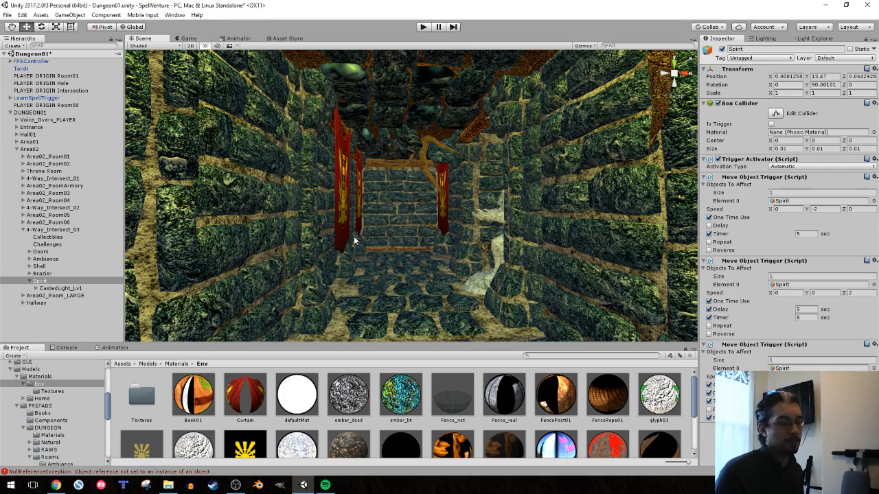
pyautogui.moveTo(354, 236); pyautogui.dragTo(419, 110, button='right')
pyautogui.click(423, 26)
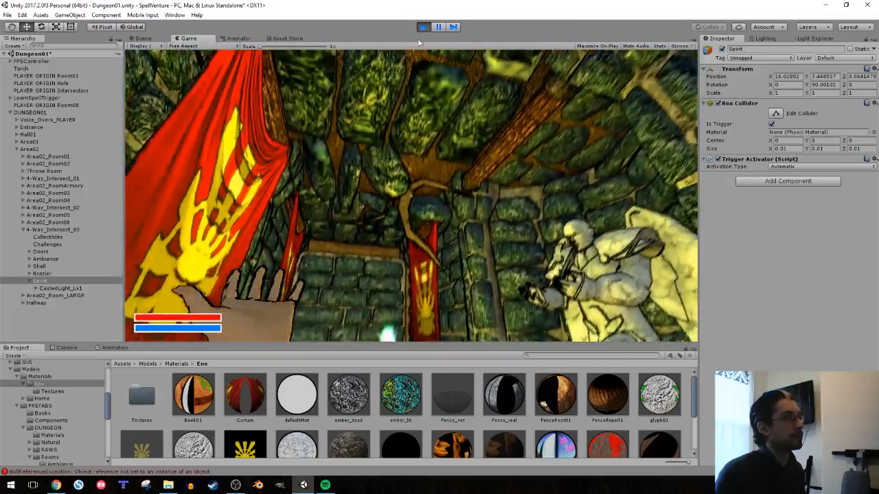
pyautogui.click(425, 28)
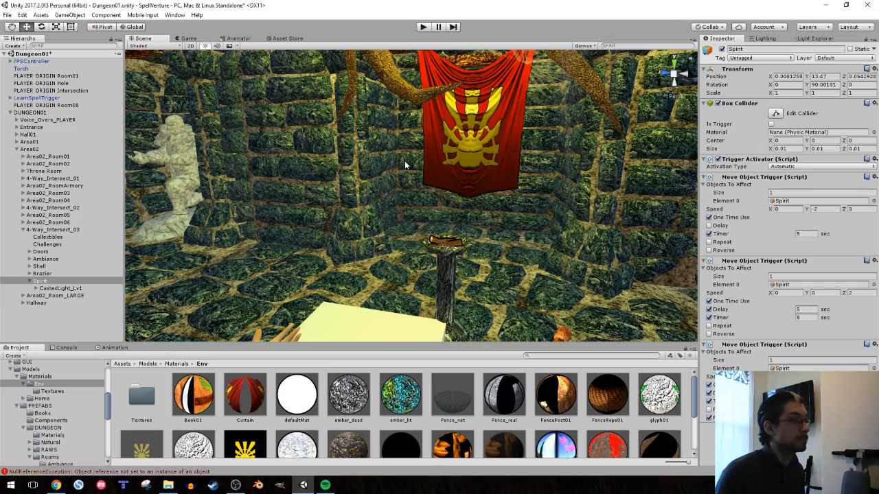
# Add a fourth Move Object Trigger to the Spirit and assign Spirit to its Objects To Affect list
pyautogui.moveTo(406, 165); pyautogui.dragTo(616, 165, button='right')
pyautogui.moveTo(483, 176); pyautogui.dragTo(412, 167, button='right')
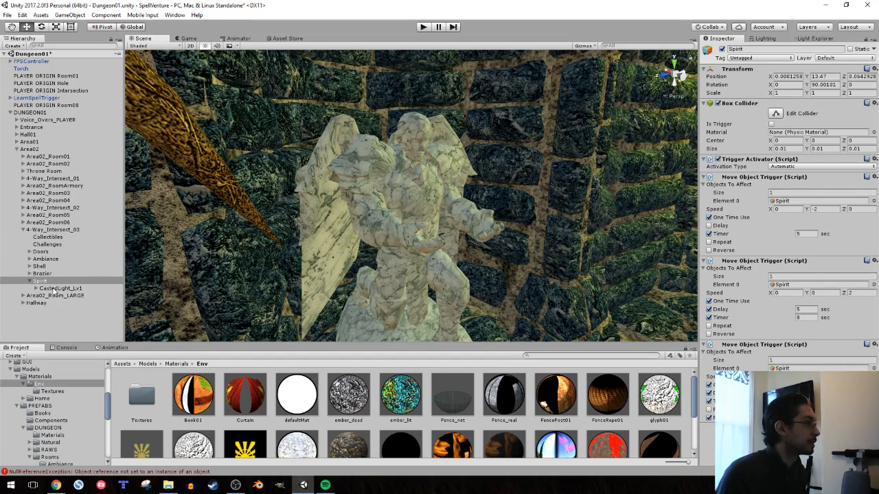
pyautogui.moveTo(552, 186); pyautogui.dragTo(440, 245, button='right')
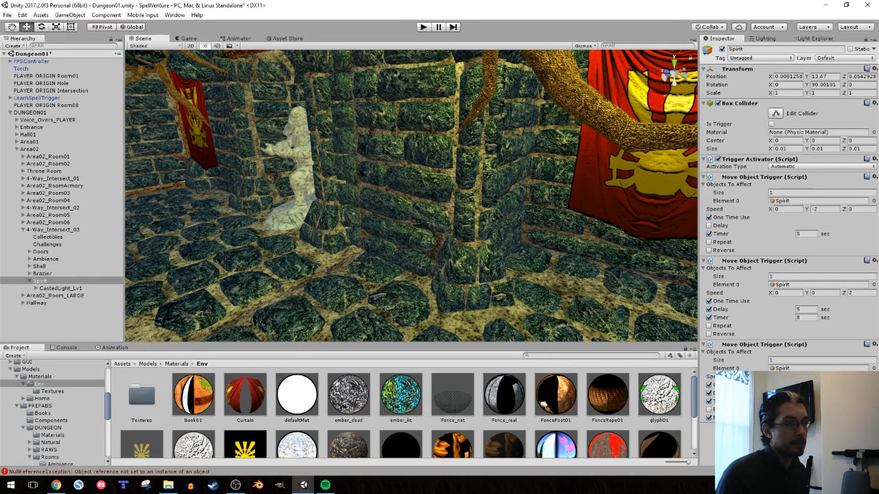
pyautogui.click(776, 430)
pyautogui.write('move')
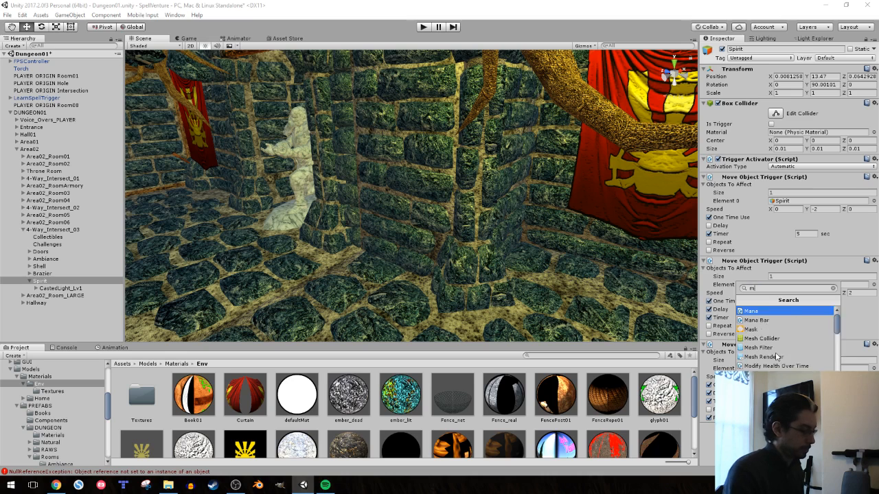
pyautogui.press('Return')
pyautogui.scroll(-3, 776, 356)
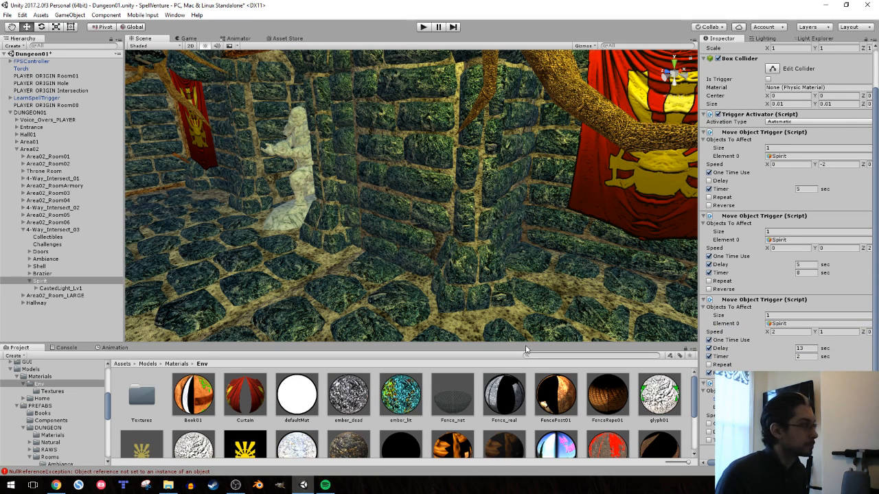
pyautogui.moveTo(36, 281); pyautogui.dragTo(789, 407)
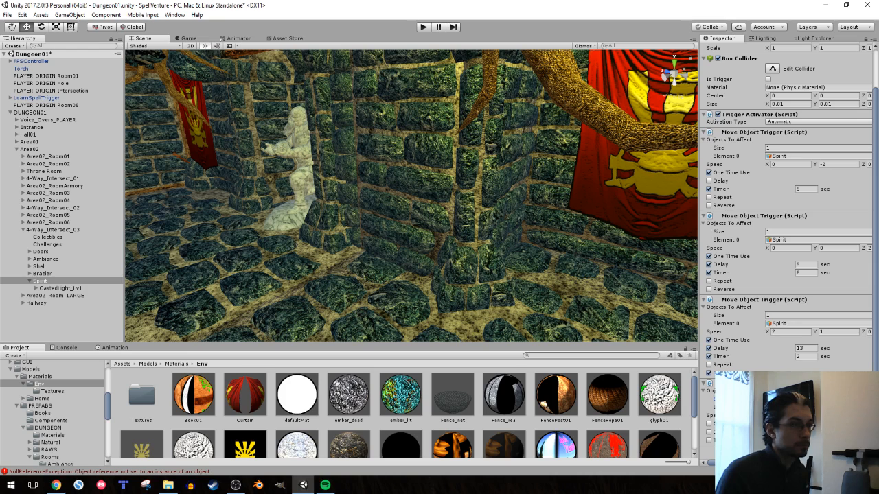
# Configure the Spirit's fourth Move Object Trigger with Speed Z 2, One Time Use, a 17-second Delay and a 10-second Timer
pyautogui.moveTo(769, 463); pyautogui.dragTo(800, 463)
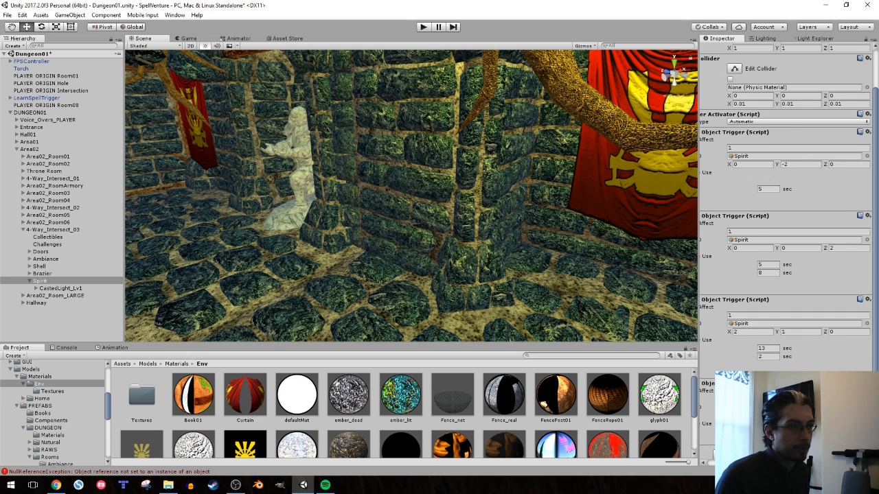
pyautogui.moveTo(800, 463); pyautogui.dragTo(765, 463)
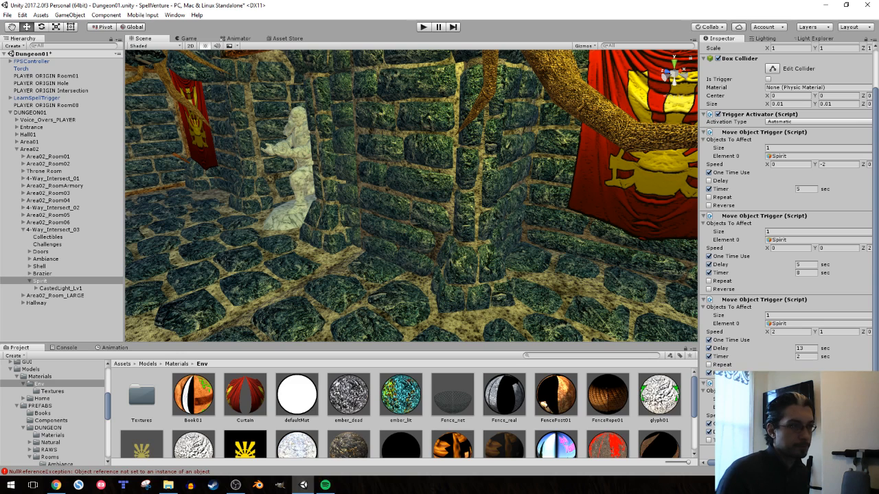
pyautogui.scroll(-2, 708, 444)
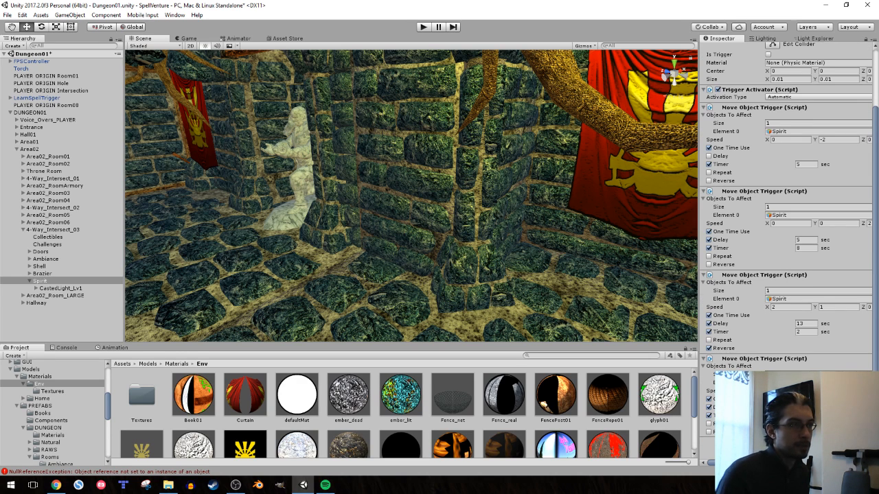
# Playtest the spirit's movement along the hallway with the fourth Move Object Trigger active
pyautogui.click(423, 27)
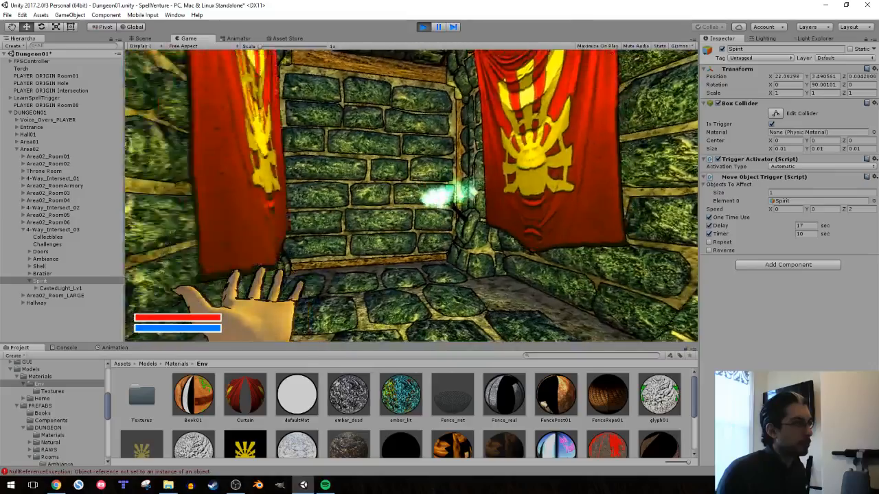
pyautogui.press('w')
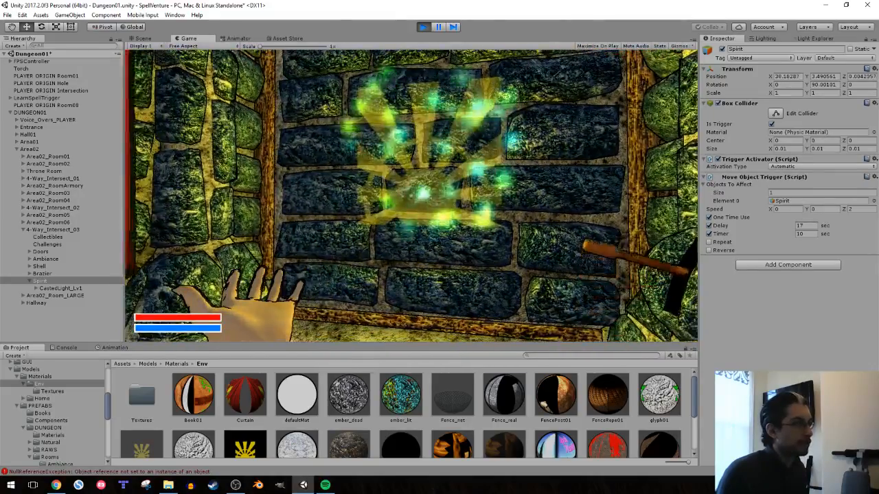
pyautogui.press('w')
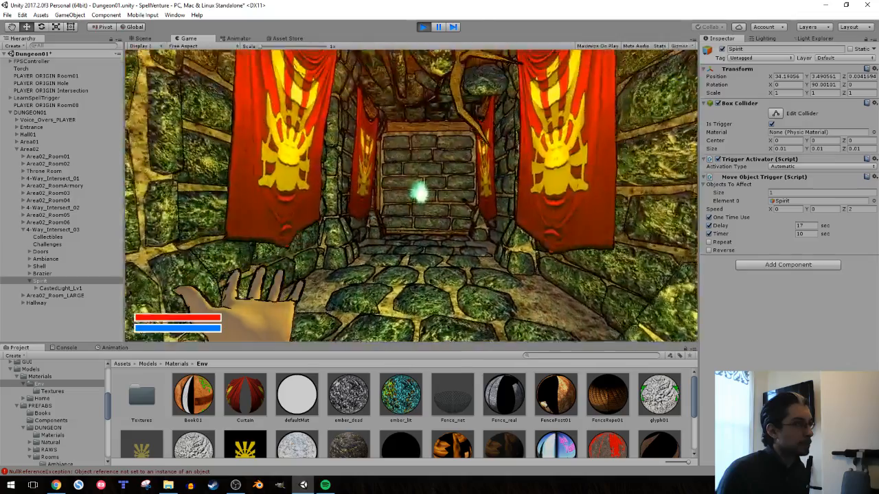
pyautogui.press('w')
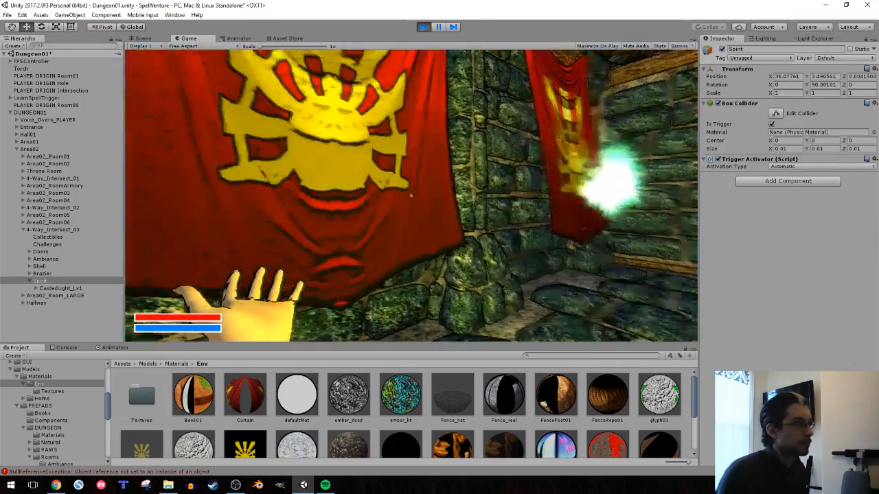
pyautogui.press('s')
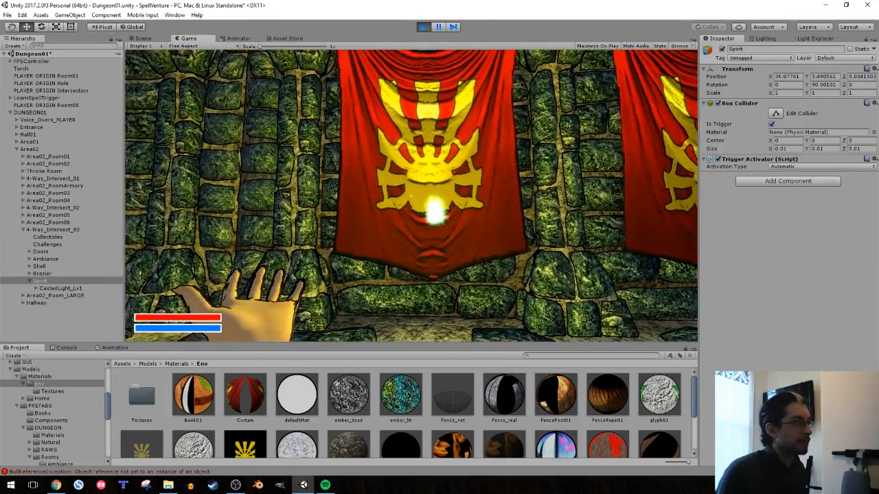
pyautogui.press('Escape')
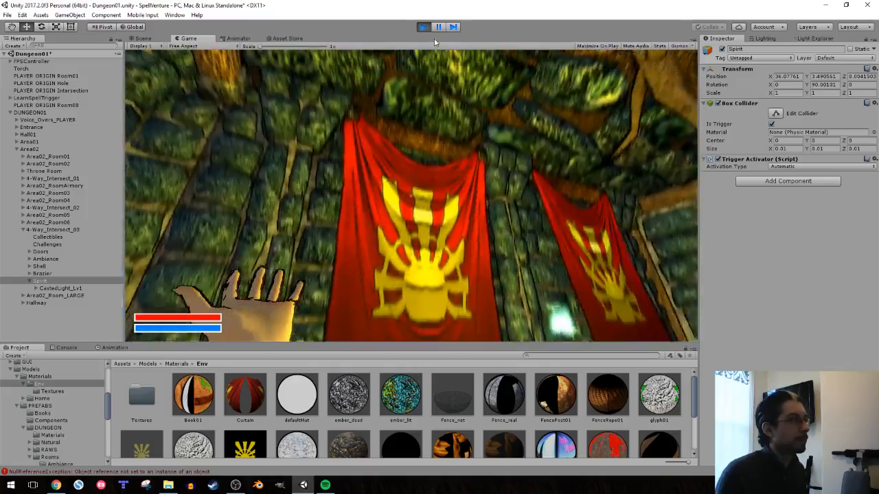
pyautogui.click(422, 28)
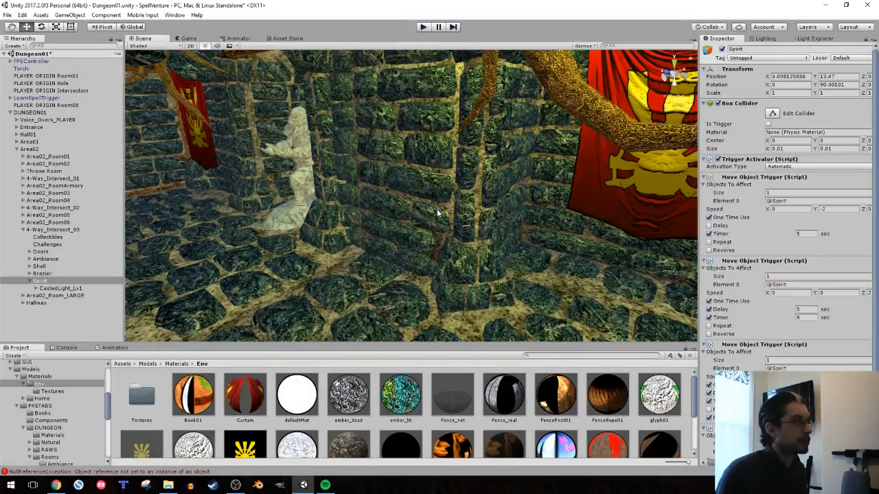
# Delete the whole parent Tapestry object, including its beam and cloth, from the Area02_Room06 hallway wall where the spirit stops
pyautogui.moveTo(475, 211); pyautogui.dragTo(114, 171, button='right')
pyautogui.press('w')
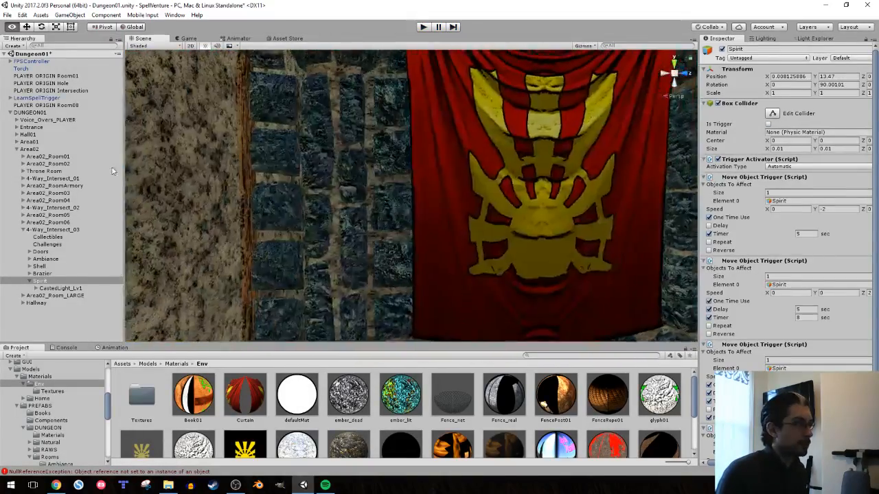
pyautogui.click(481, 177)
pyautogui.press('f')
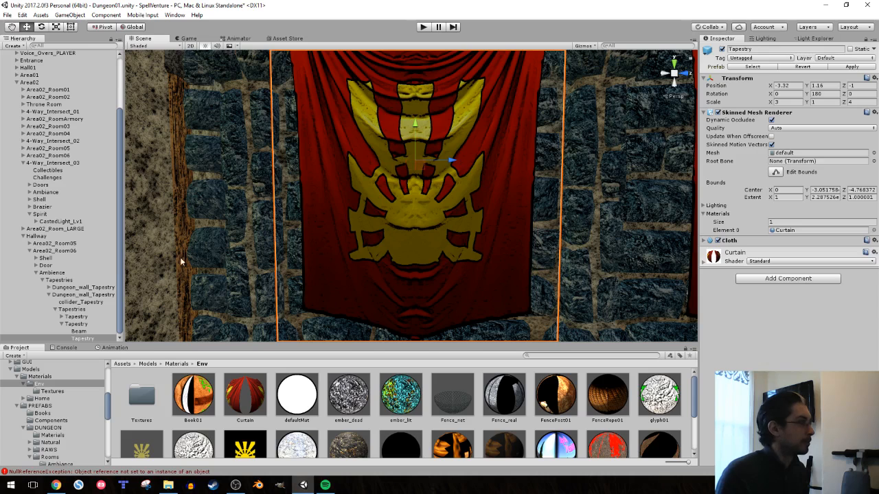
pyautogui.press('Delete')
pyautogui.hotkey('ctrl', 'z')
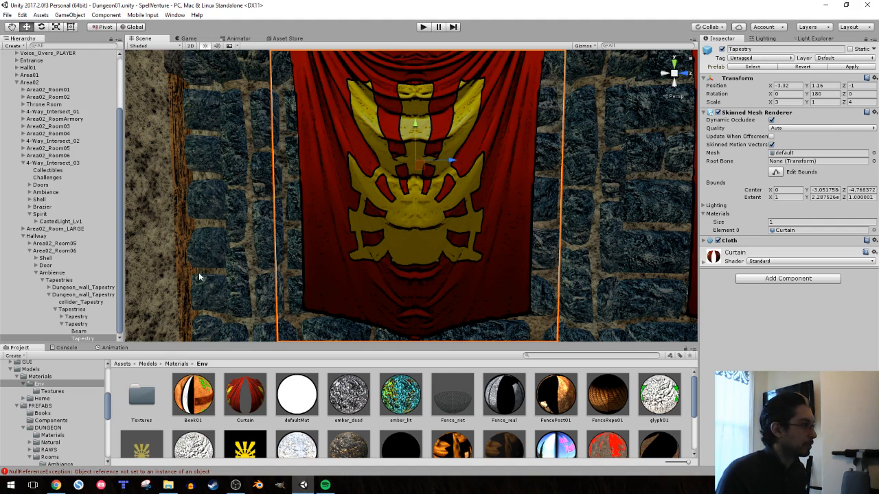
pyautogui.click(66, 325)
pyautogui.click(60, 324)
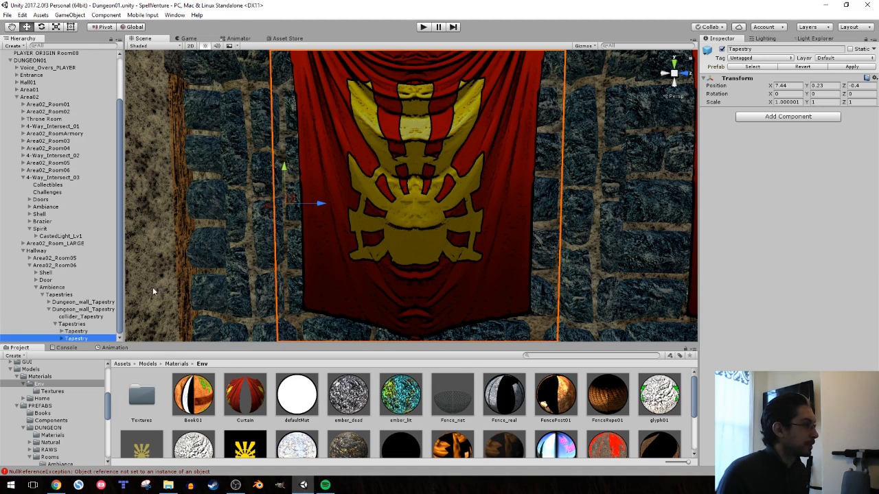
pyautogui.keyDown('alt'); pyautogui.moveTo(288, 206); pyautogui.dragTo(321, 181); pyautogui.keyUp('alt')
pyautogui.press('Delete')
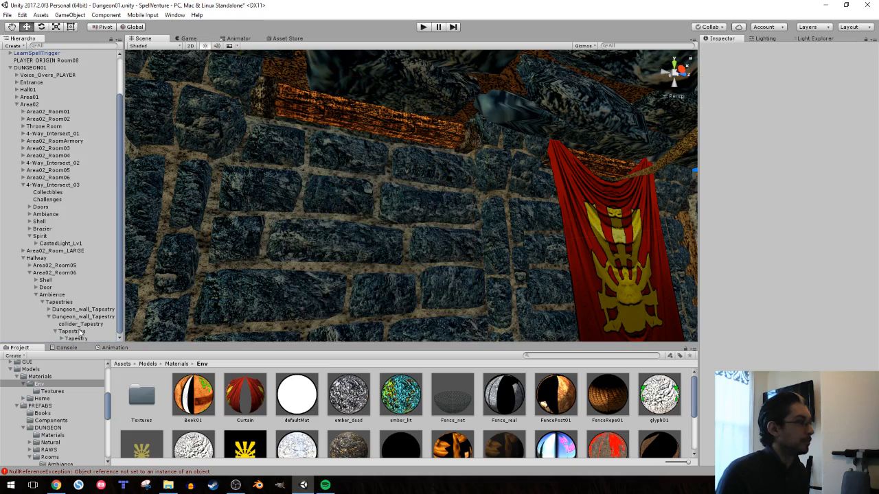
# Set the capsule collider height of collider_Tapestry beside the remaining tapestry to 10
pyautogui.click(80, 332)
pyautogui.keyDown('alt'); pyautogui.moveTo(365, 204); pyautogui.dragTo(428, 222); pyautogui.keyUp('alt')
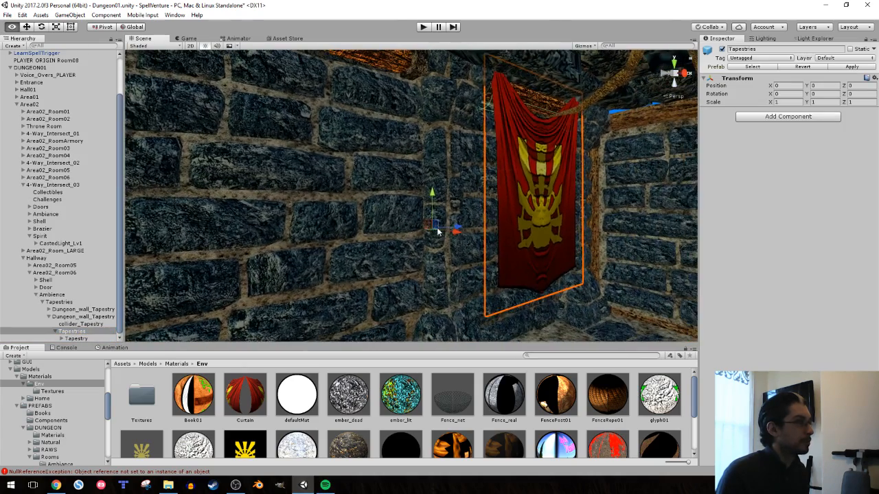
pyautogui.click(73, 326)
pyautogui.moveTo(469, 204); pyautogui.dragTo(448, 201, button='right')
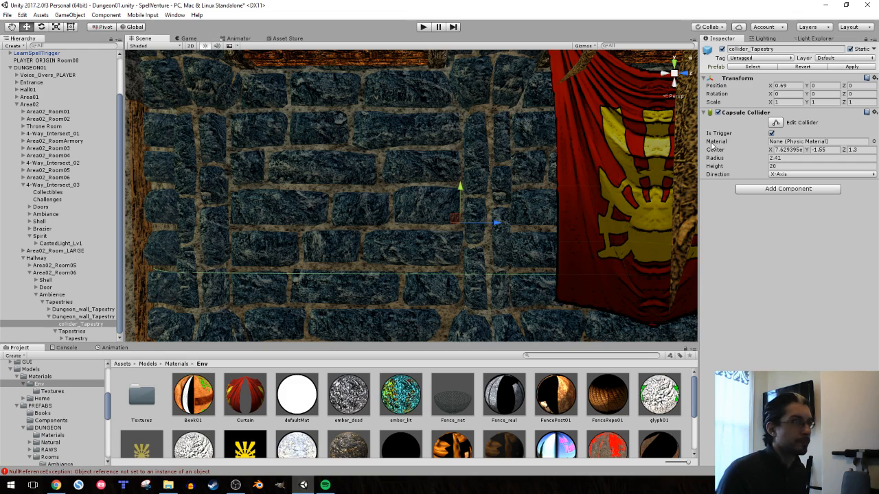
pyautogui.click(792, 167)
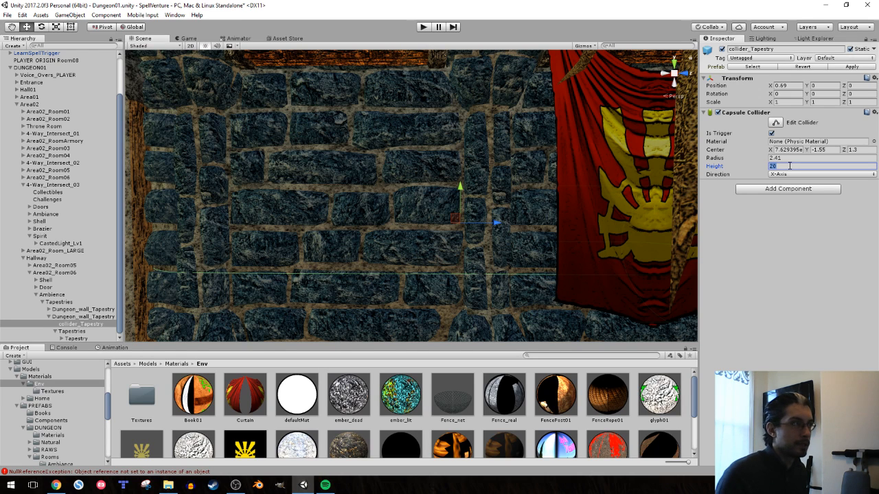
pyautogui.write('10')
# Move collider_Tapestry over the remaining tapestry, to about X -3.68 and Z -0.64
pyautogui.moveTo(564, 187); pyautogui.dragTo(414, 212, button='right')
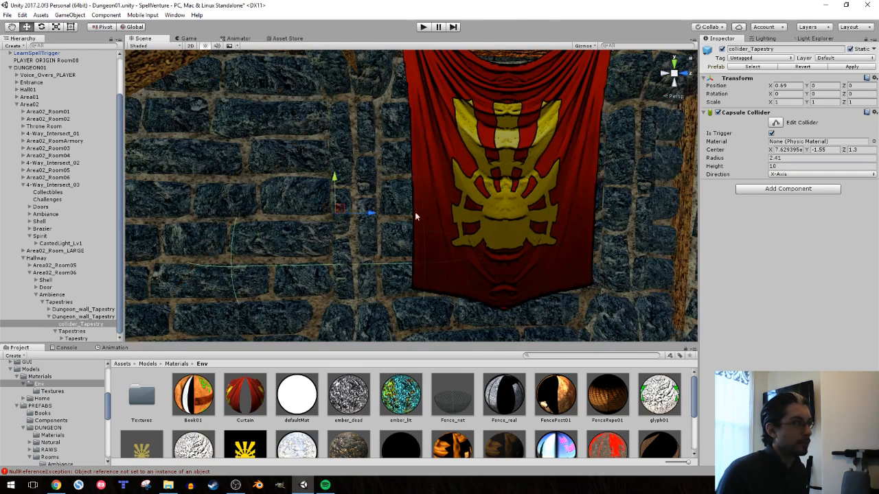
pyautogui.moveTo(414, 212); pyautogui.dragTo(521, 209)
pyautogui.moveTo(521, 211); pyautogui.dragTo(516, 143, button='right')
pyautogui.moveTo(364, 227); pyautogui.dragTo(214, 243, button='right')
pyautogui.moveTo(457, 221); pyautogui.dragTo(482, 205, button='right')
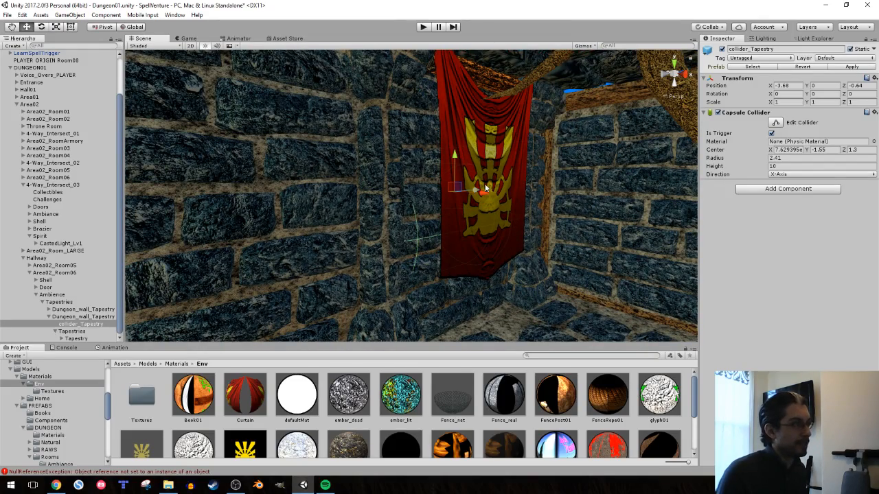
pyautogui.moveTo(458, 210); pyautogui.dragTo(443, 223, button='right')
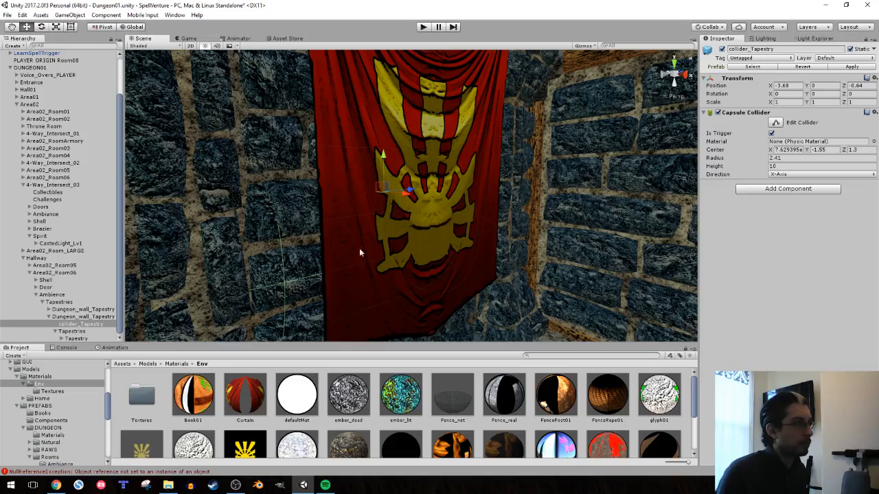
# Delete the bare wall section's rocks and the Secret_Button from the Wall group in Area02_Room06, leaving an opening
pyautogui.moveTo(359, 253); pyautogui.dragTo(307, 218, button='right')
pyautogui.click(374, 194)
pyautogui.moveTo(374, 194); pyautogui.dragTo(306, 229, button='right')
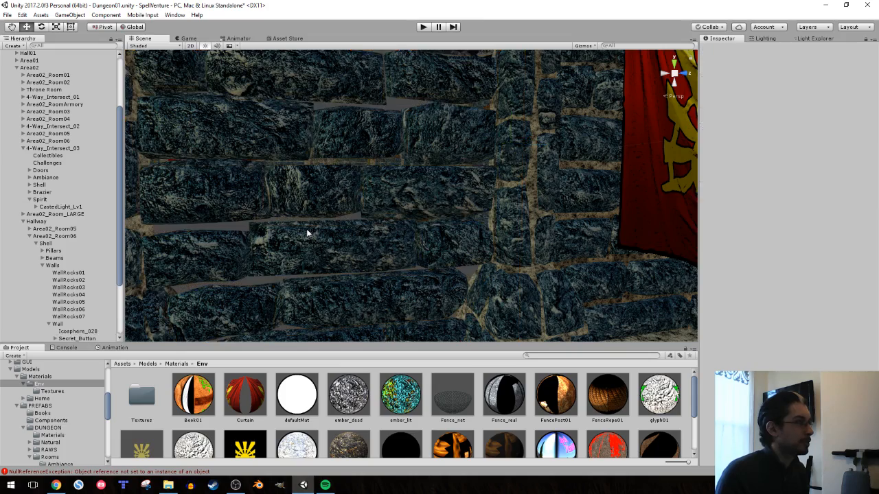
pyautogui.press('Delete')
pyautogui.moveTo(319, 198); pyautogui.dragTo(254, 272, button='right')
pyautogui.click(467, 302)
pyautogui.click(372, 251)
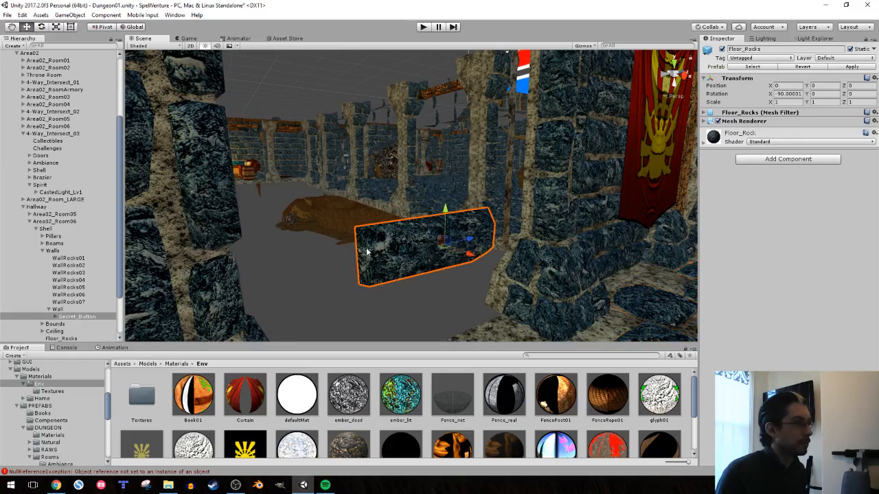
pyautogui.press('Delete')
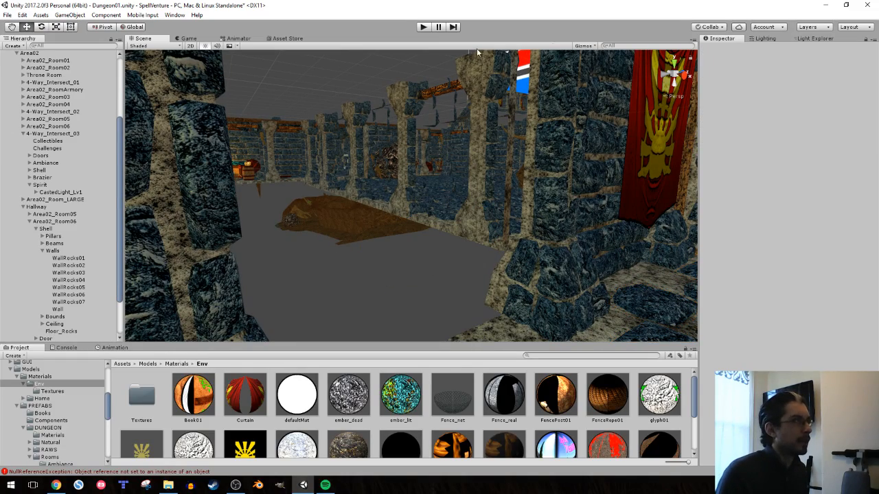
# Collapse the Walls and Shell groups of Area02_Room06 and duplicate the Alcove in Area02_Room05's Shell group
pyautogui.click(674, 75)
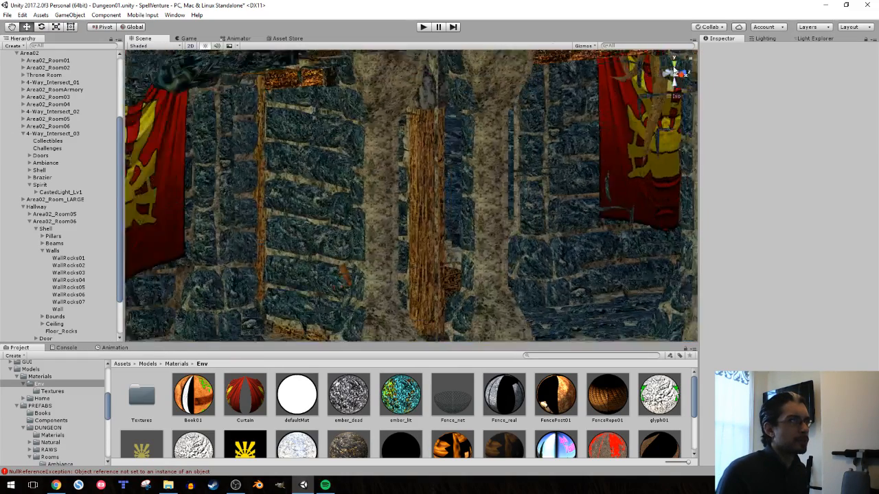
pyautogui.moveTo(581, 154); pyautogui.dragTo(361, 94, button='middle')
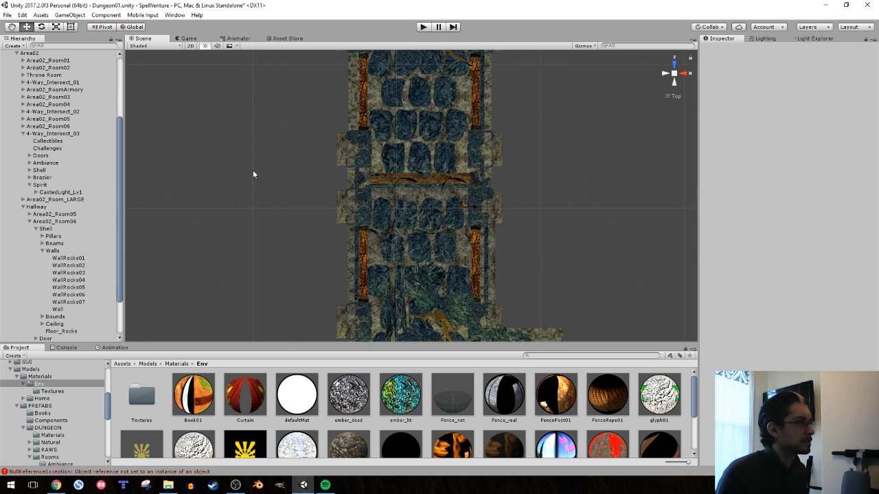
pyautogui.click(42, 252)
pyautogui.click(35, 237)
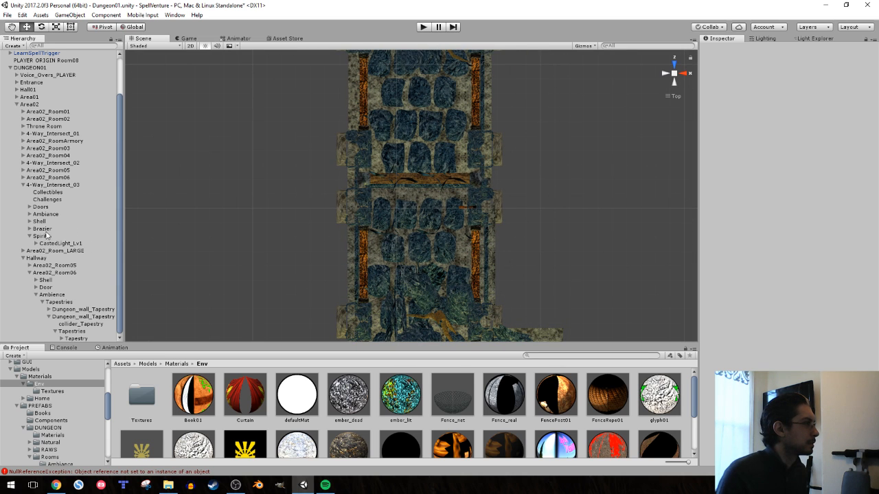
pyautogui.doubleClick(66, 273)
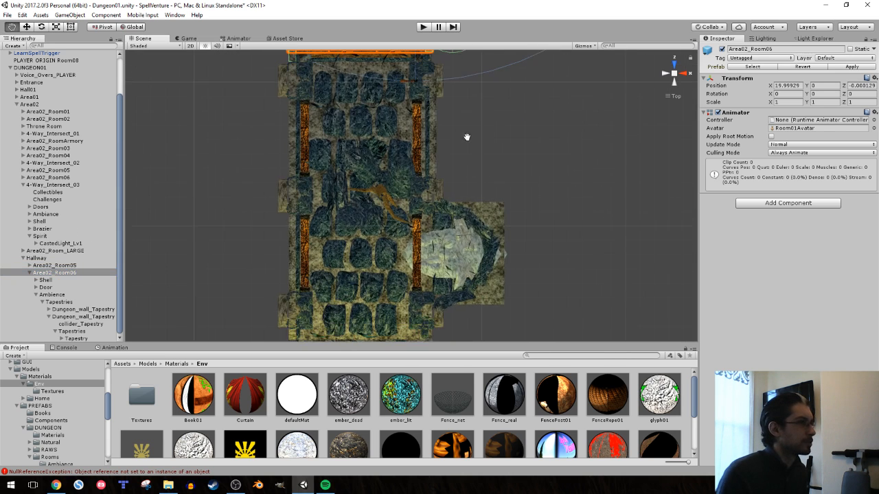
pyautogui.click(29, 266)
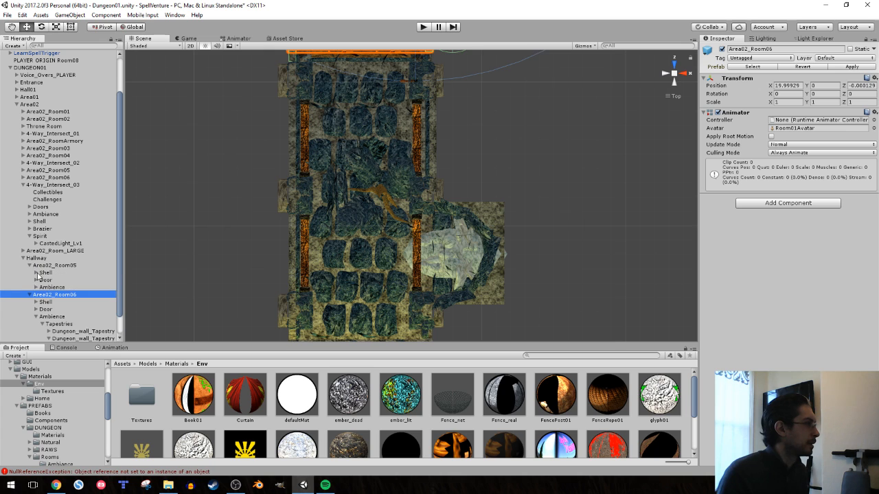
pyautogui.click(448, 276)
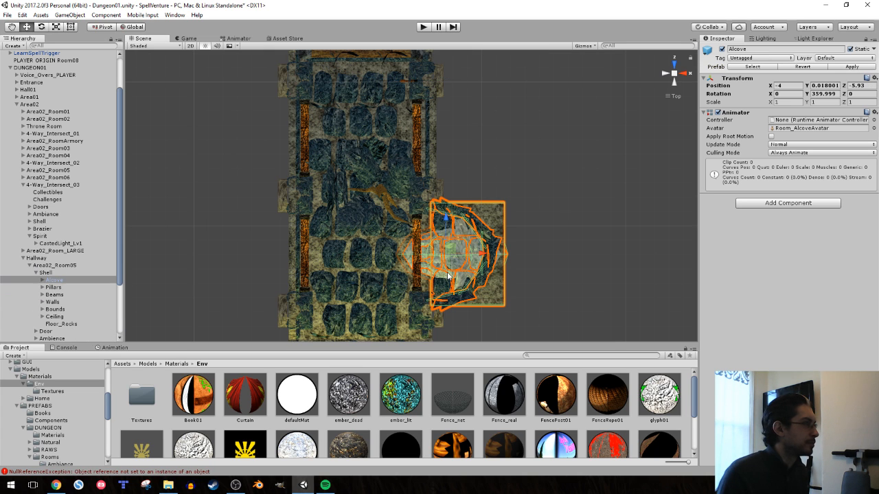
pyautogui.click(57, 282)
pyautogui.hotkey('ctrl', 'd')
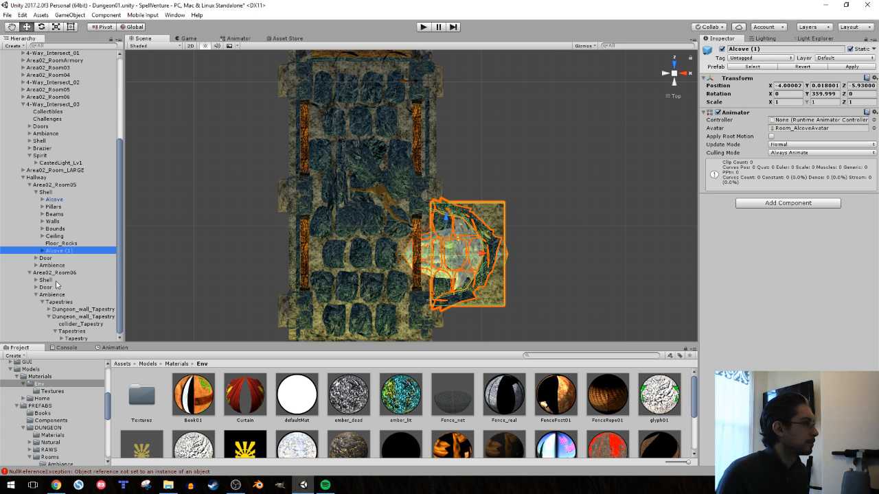
# Move the duplicated alcove into Area02_Room06's Shell group and collapse that room's Tapestries and Ambience groups
pyautogui.moveTo(57, 252); pyautogui.dragTo(54, 282)
pyautogui.scroll(-3, 42, 334)
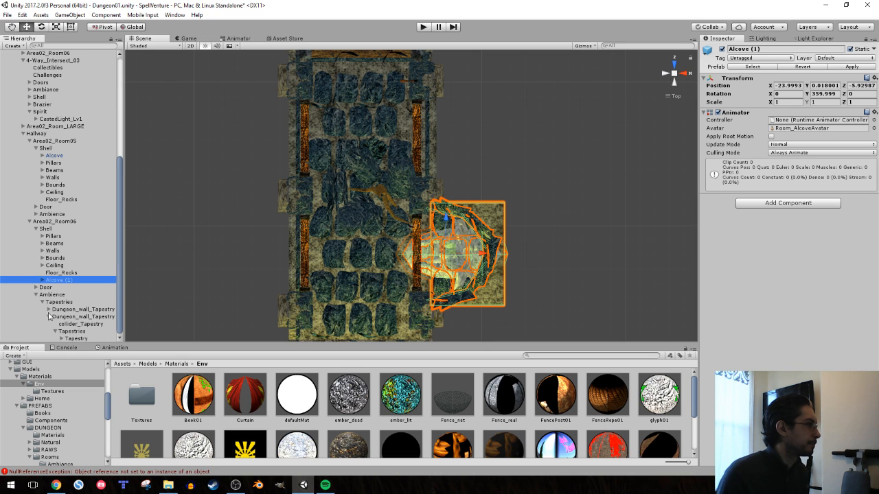
pyautogui.click(42, 302)
pyautogui.click(35, 332)
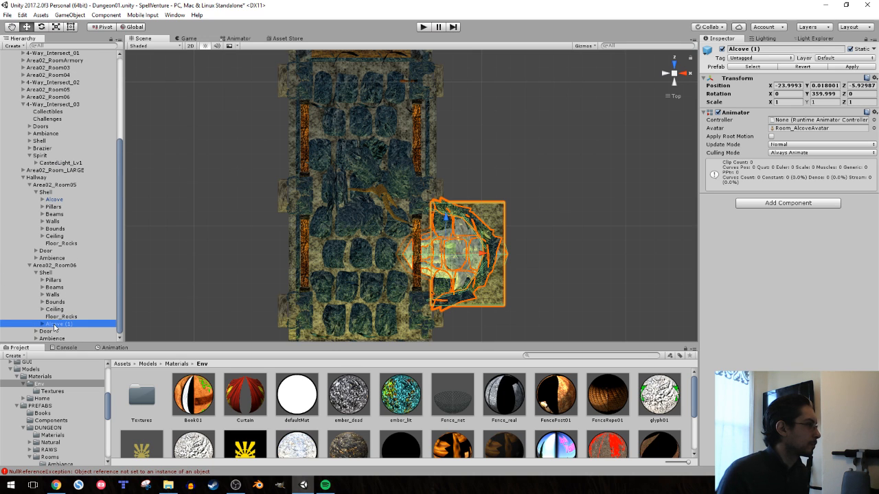
# Rename the duplicated alcove in Area02_Room06's Shell group as Alcove
pyautogui.click(56, 327)
pyautogui.click(79, 324)
pyautogui.hotkey('shift', 'Left')
pyautogui.hotkey('shift', 'Left')
pyautogui.hotkey('shift', 'Left')
pyautogui.hotkey('shift', 'Left')
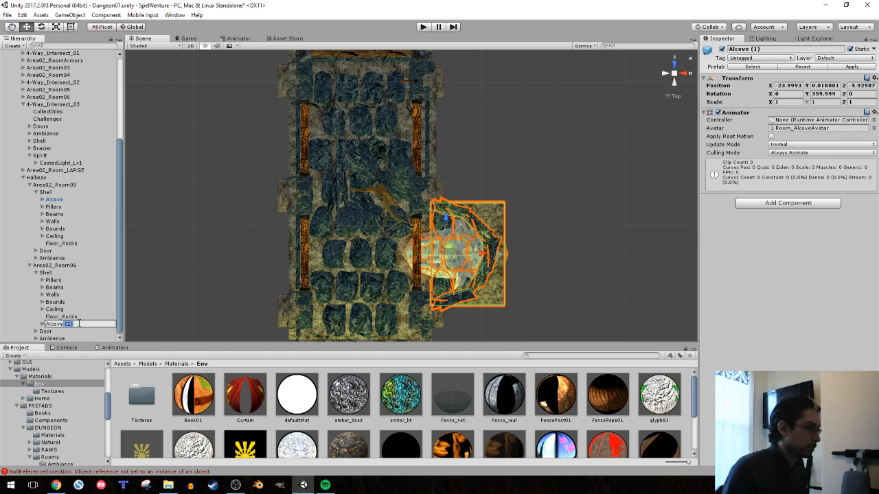
pyautogui.press('BackSpace')
pyautogui.press('Return')
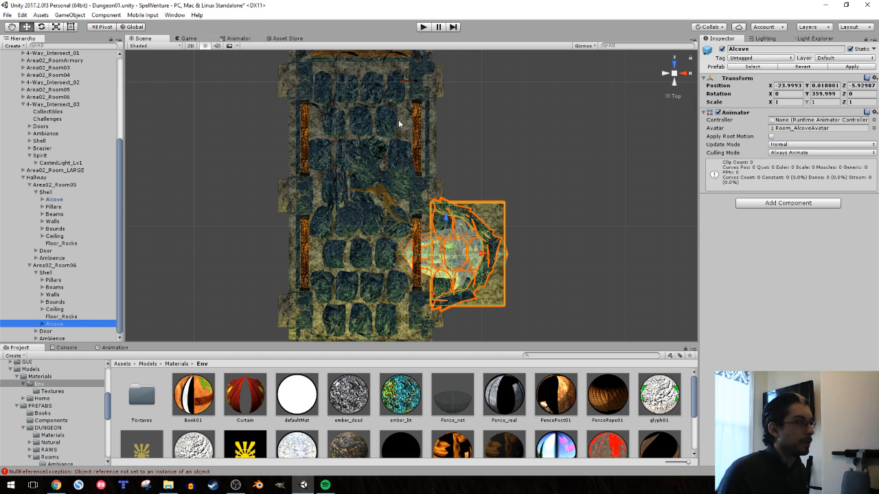
# Rotate the duplicated alcove 180 degrees about Y and move it across the hallway to Z 6.07
pyautogui.moveTo(394, 110); pyautogui.dragTo(396, 148, button='middle')
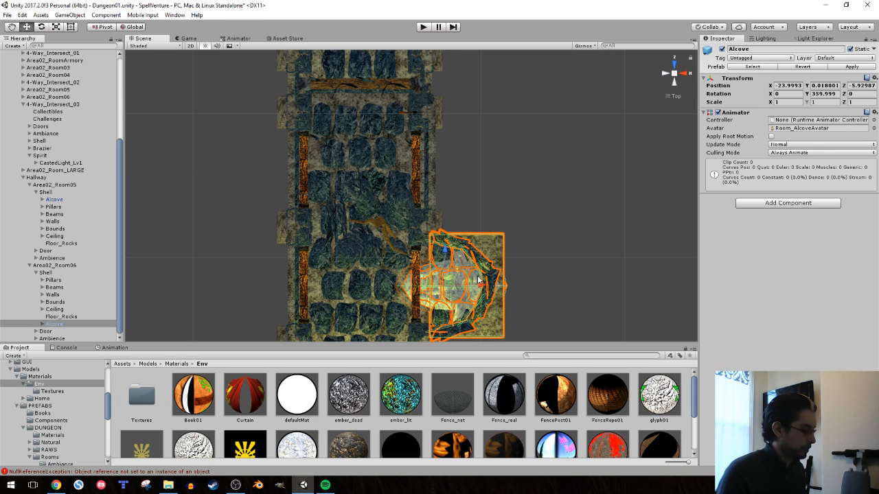
pyautogui.press('r')
pyautogui.press('e')
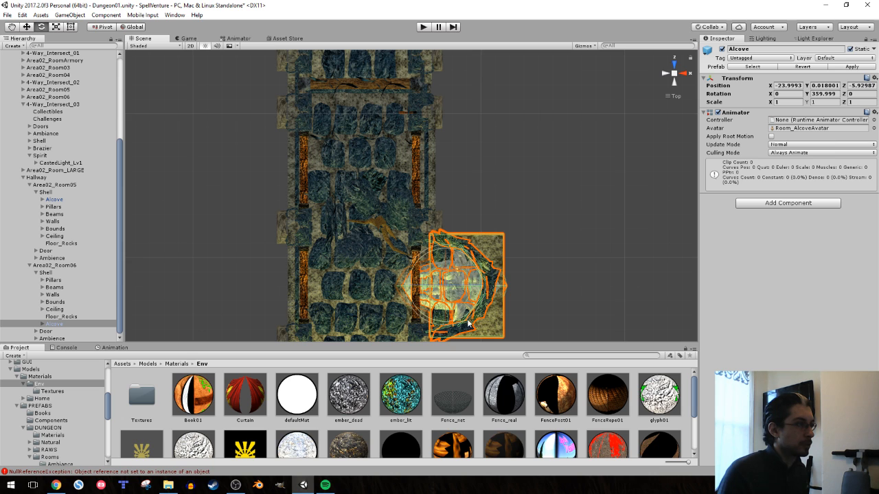
pyautogui.moveTo(468, 321); pyautogui.dragTo(658, 224)
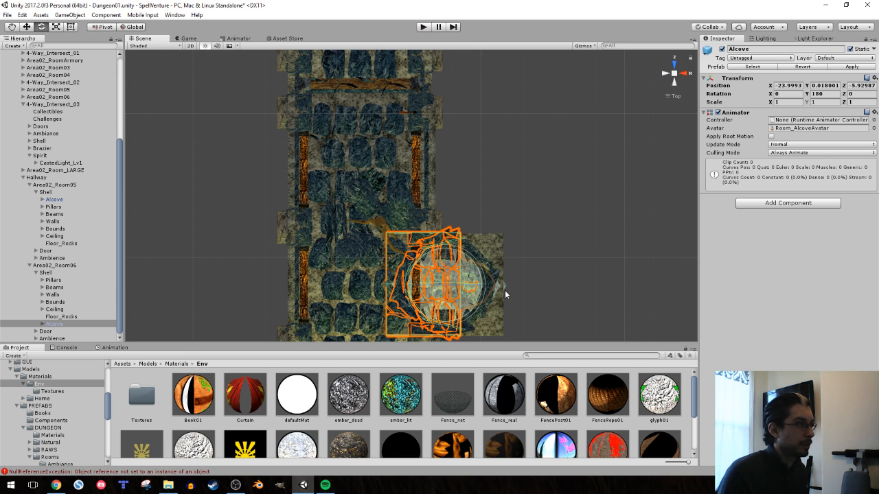
pyautogui.press('w')
pyautogui.moveTo(481, 292); pyautogui.dragTo(311, 307)
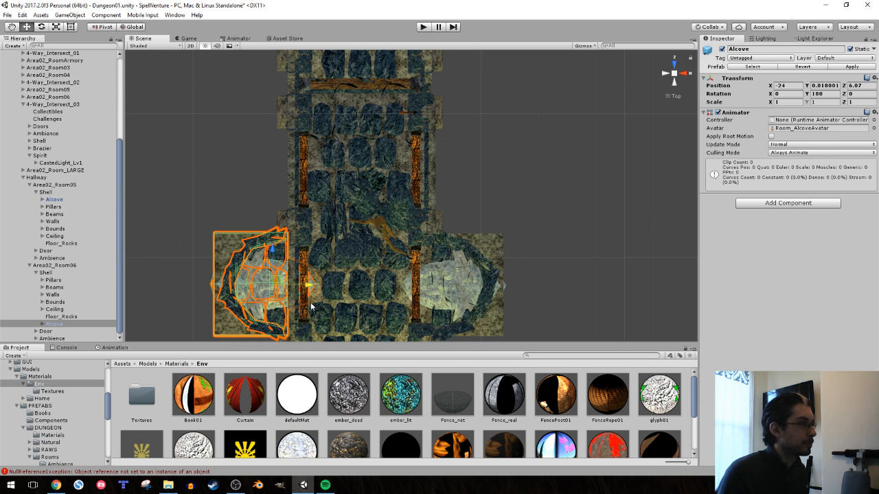
# Move the rotated alcove along the hallway to X -3.97 so it fits the wall opening, and check its fit up close
pyautogui.keyDown('ctrl'); pyautogui.moveTo(272, 252); pyautogui.dragTo(280, 67); pyautogui.keyUp('ctrl')
pyautogui.moveTo(293, 112); pyautogui.dragTo(307, 275, button='middle')
pyautogui.keyDown('ctrl'); pyautogui.moveTo(292, 230); pyautogui.dragTo(291, 134); pyautogui.keyUp('ctrl')
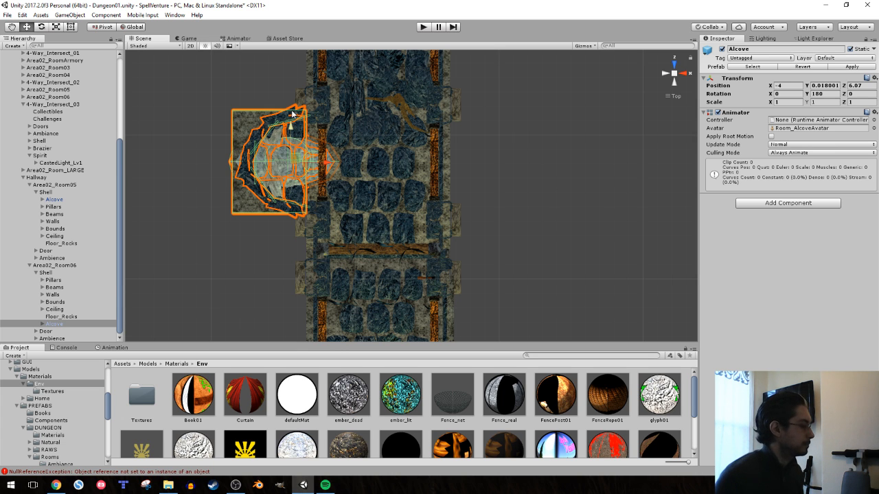
pyautogui.keyDown('alt'); pyautogui.moveTo(389, 196); pyautogui.dragTo(548, 140); pyautogui.keyUp('alt')
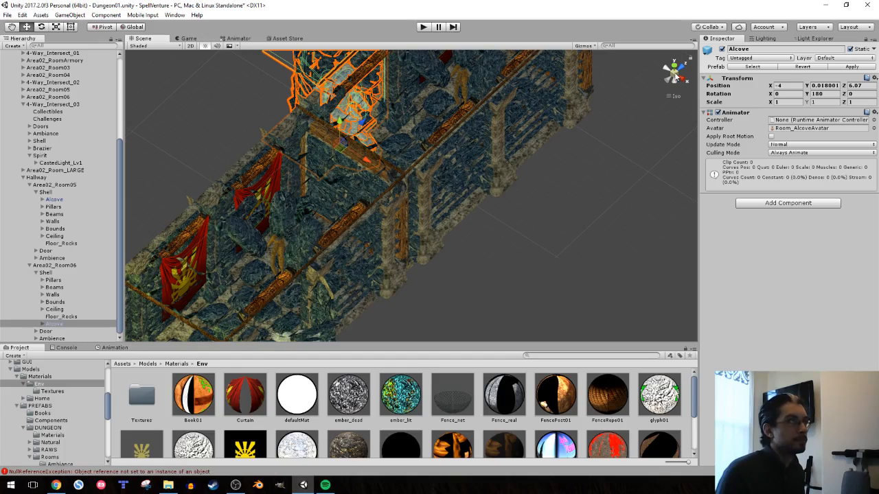
pyautogui.moveTo(550, 140); pyautogui.dragTo(440, 254, button='right')
pyautogui.press('w')
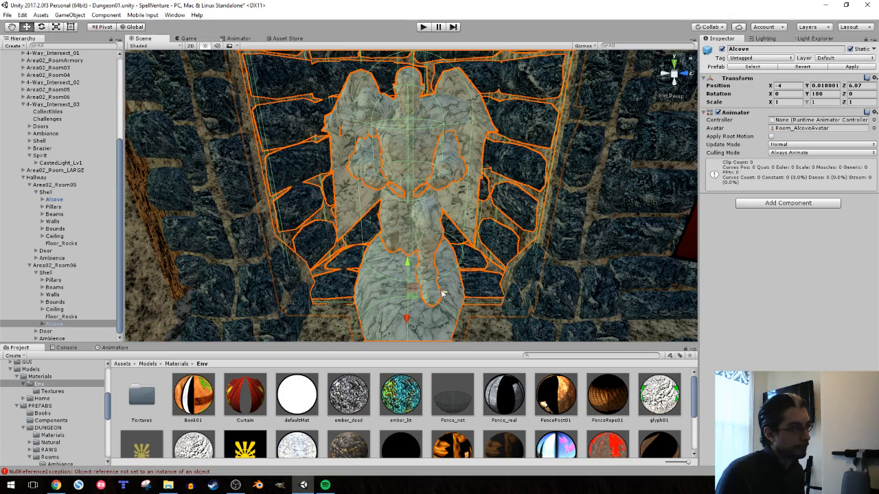
pyautogui.moveTo(441, 294); pyautogui.dragTo(443, 294)
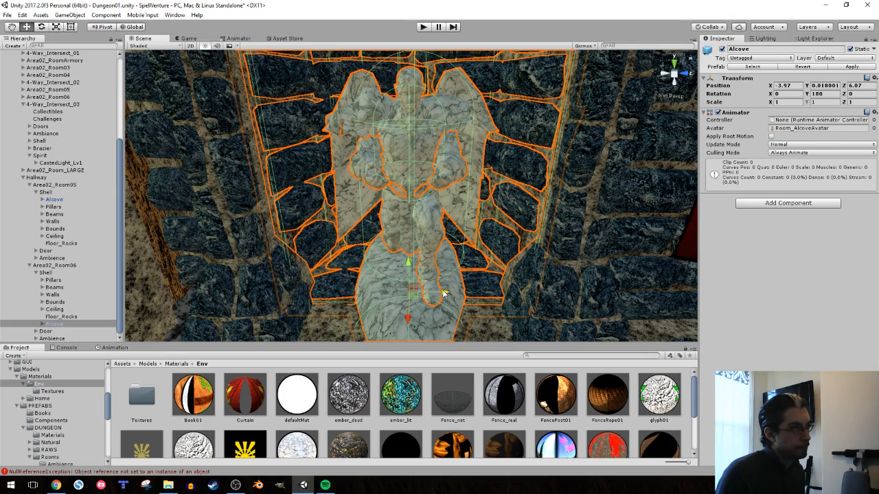
pyautogui.moveTo(454, 228); pyautogui.dragTo(350, 165, button='right')
pyautogui.click(493, 261)
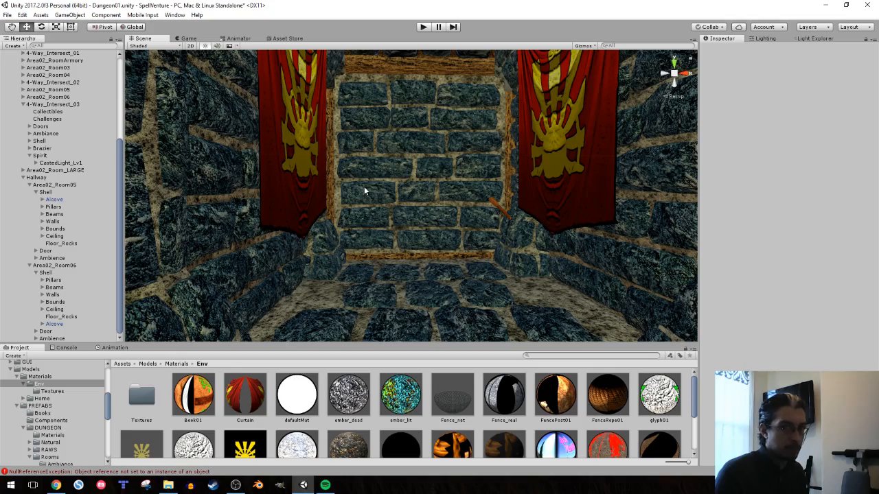
pyautogui.moveTo(364, 186); pyautogui.dragTo(208, 187, button='right')
pyautogui.click(209, 187)
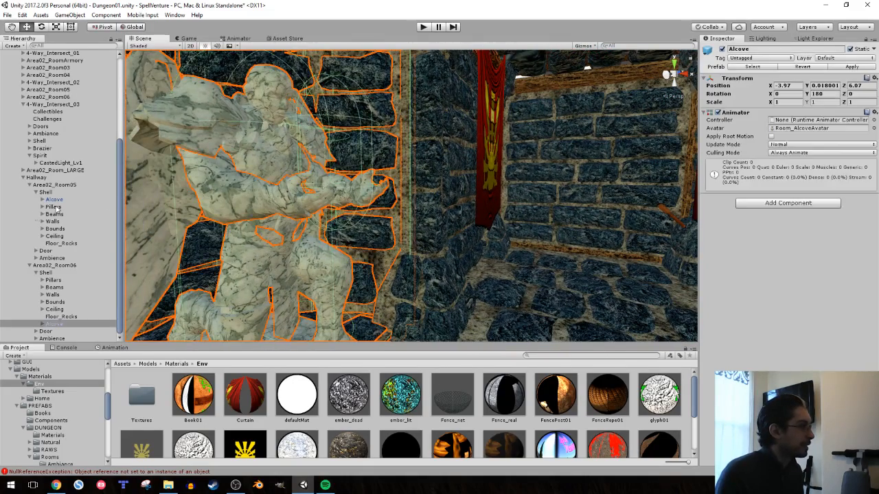
# Collapse the Shell groups of Area02_Room05 and Area02_Room06, both room groups, and their parent Hallway group
pyautogui.click(35, 193)
pyautogui.click(36, 272)
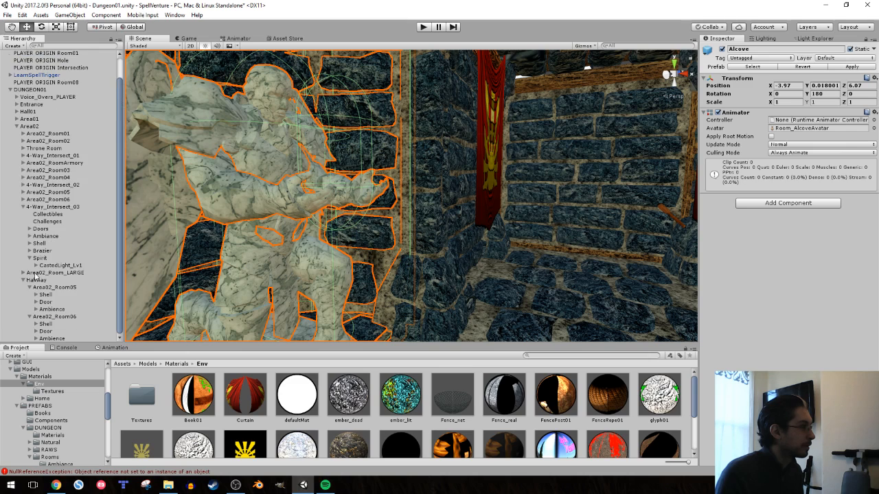
pyautogui.click(30, 316)
pyautogui.click(30, 311)
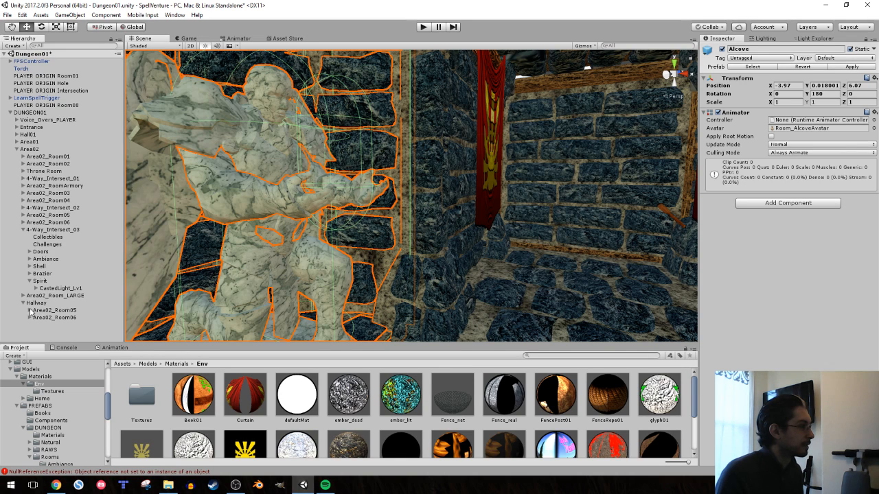
pyautogui.click(23, 303)
# Add a fifth Move Object Trigger component to the Spirit in 4-Way_Intersect_03
pyautogui.click(36, 282)
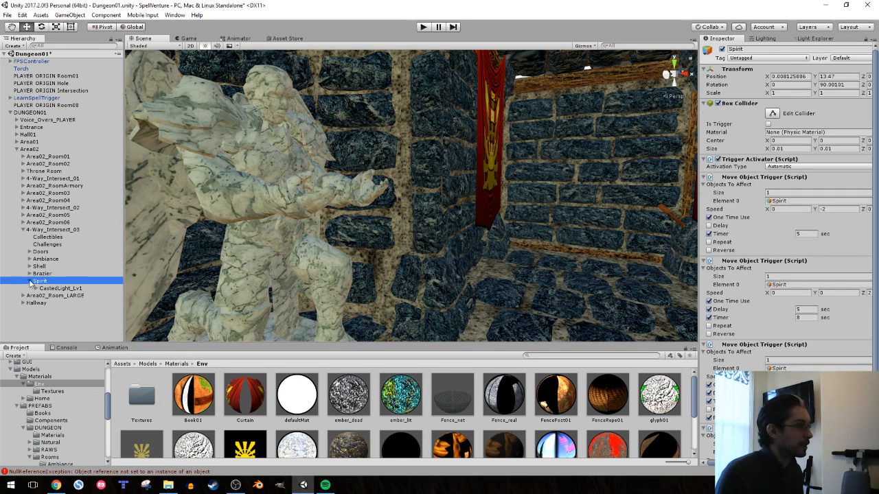
pyautogui.press('f')
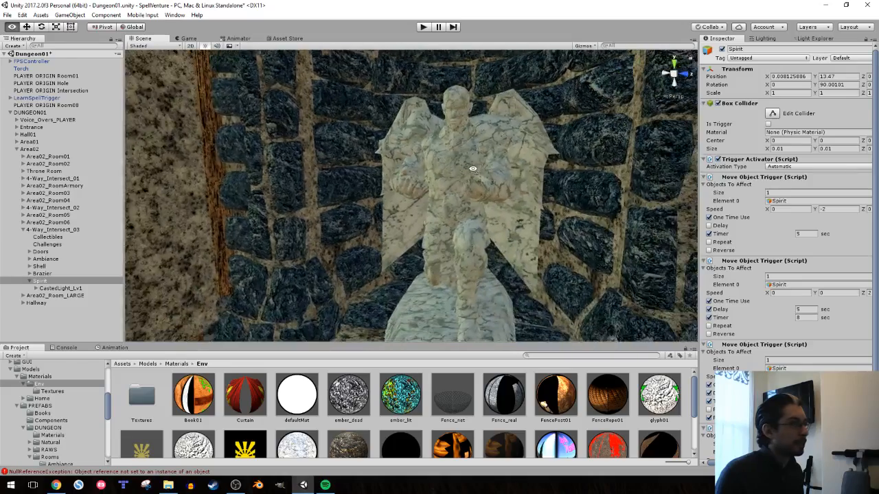
pyautogui.scroll(-3, 780, 307)
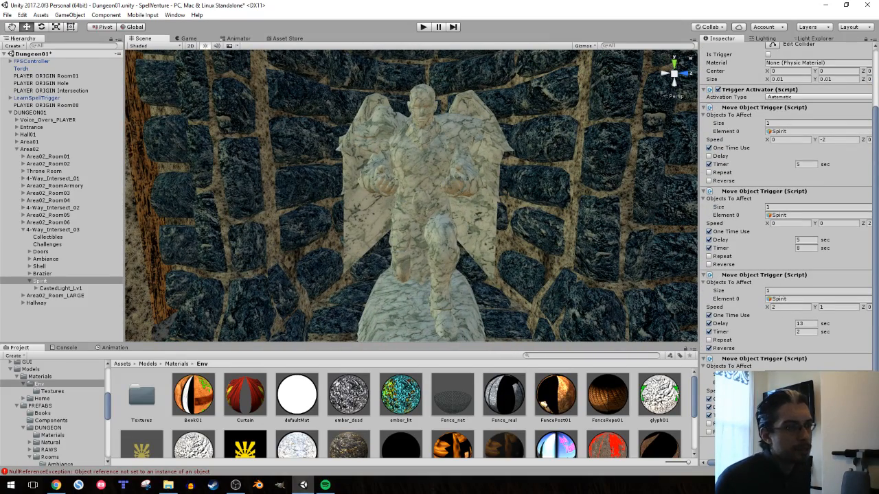
pyautogui.click(799, 447)
pyautogui.press('Return')
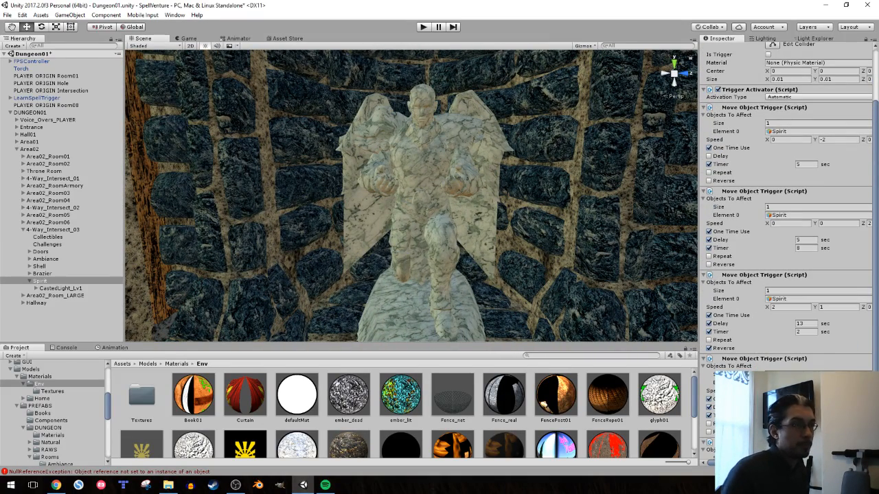
# Widen the Spirit's component display and collapse its first, second and fourth Move Object Triggers, keeping the third and fifth expanded
pyautogui.moveTo(699, 244); pyautogui.dragTo(648, 250)
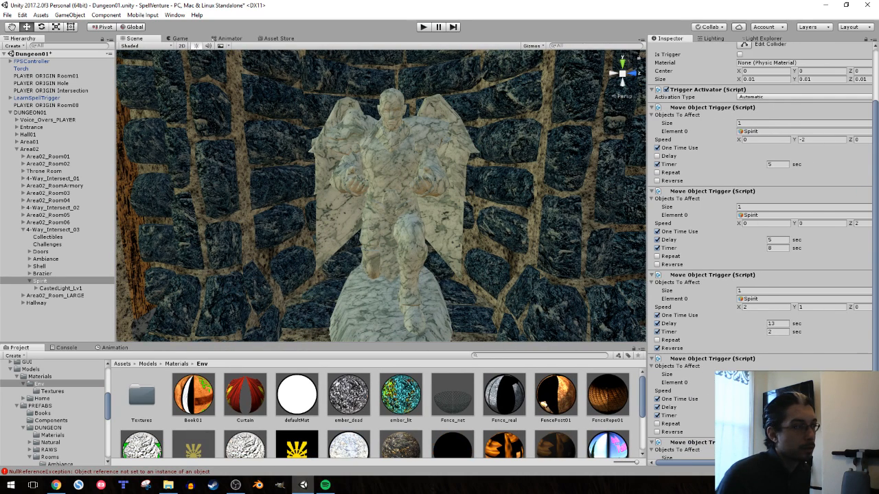
pyautogui.click(44, 282)
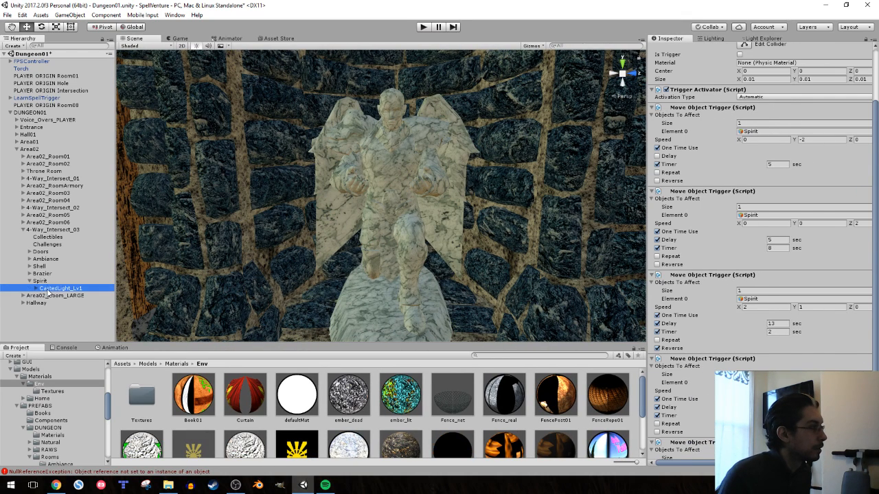
pyautogui.click(750, 195)
pyautogui.click(750, 217)
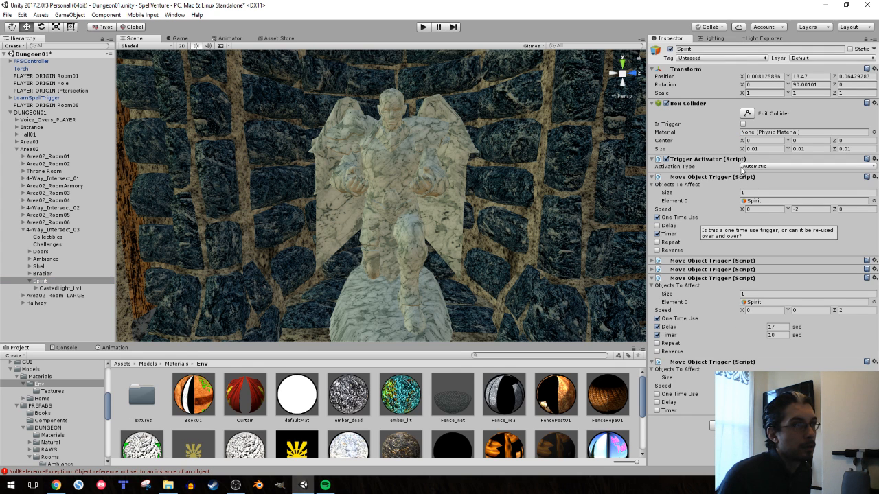
pyautogui.click(742, 177)
pyautogui.click(733, 204)
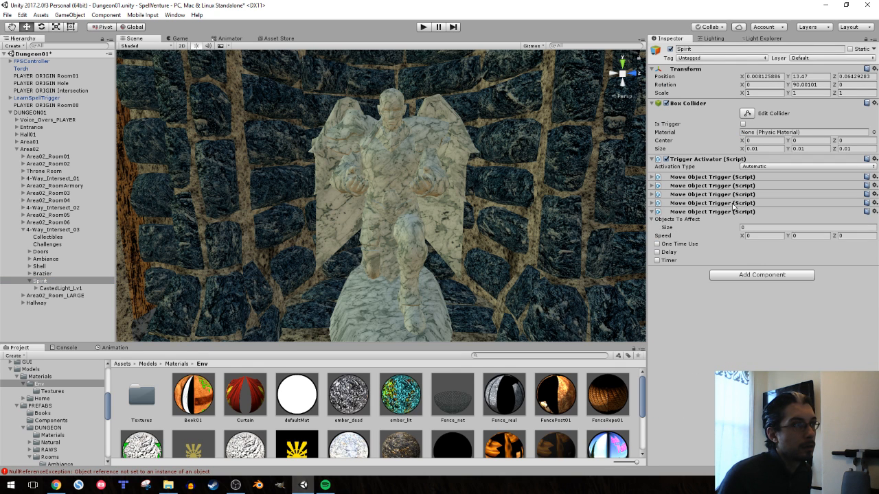
pyautogui.click(732, 212)
pyautogui.click(733, 211)
pyautogui.click(730, 196)
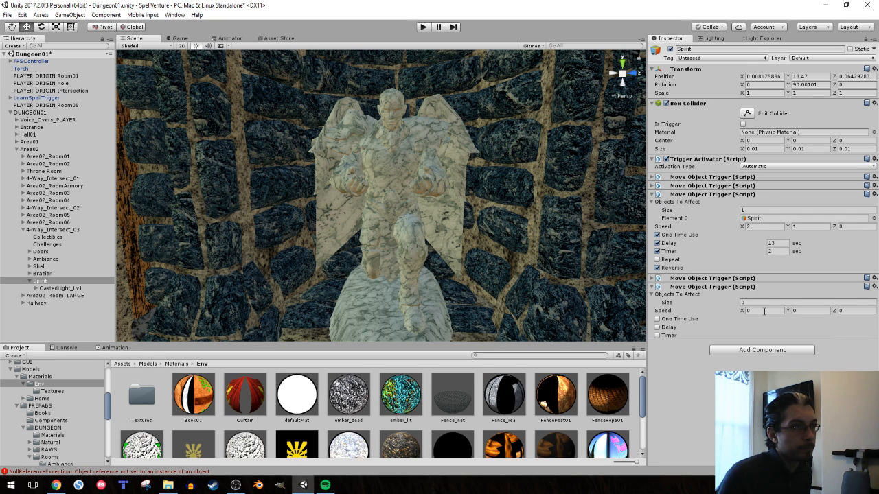
# Set the fifth trigger's speed to X -2 and Y 1, and enable One Time Use, Delay, Timer and Reverse
pyautogui.click(764, 311)
pyautogui.write('-2')
pyautogui.press('Tab')
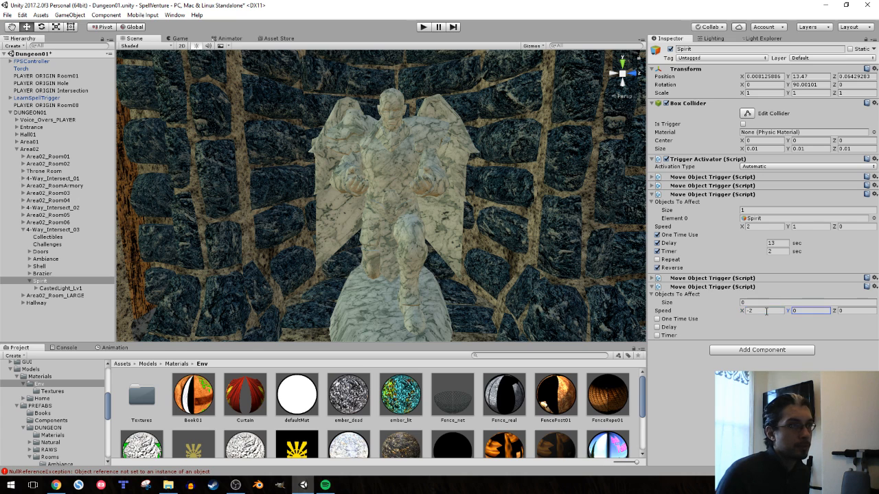
pyautogui.click(657, 319)
pyautogui.click(657, 328)
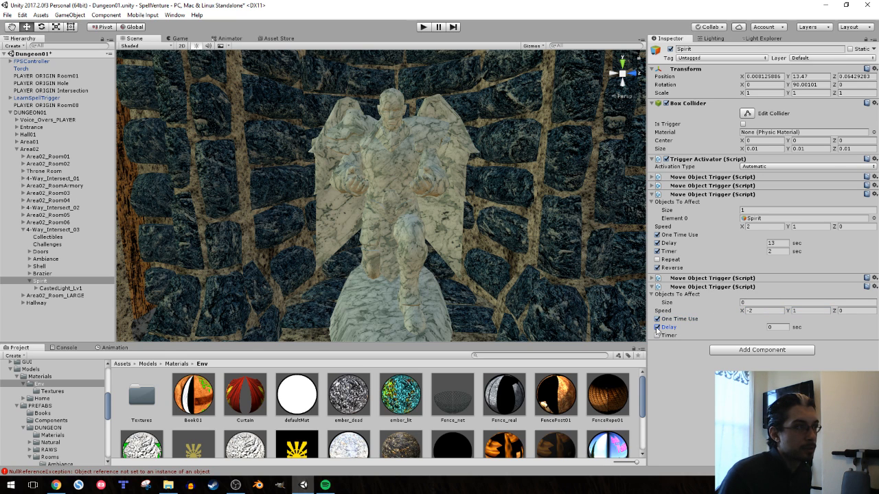
pyautogui.click(657, 335)
pyautogui.click(657, 352)
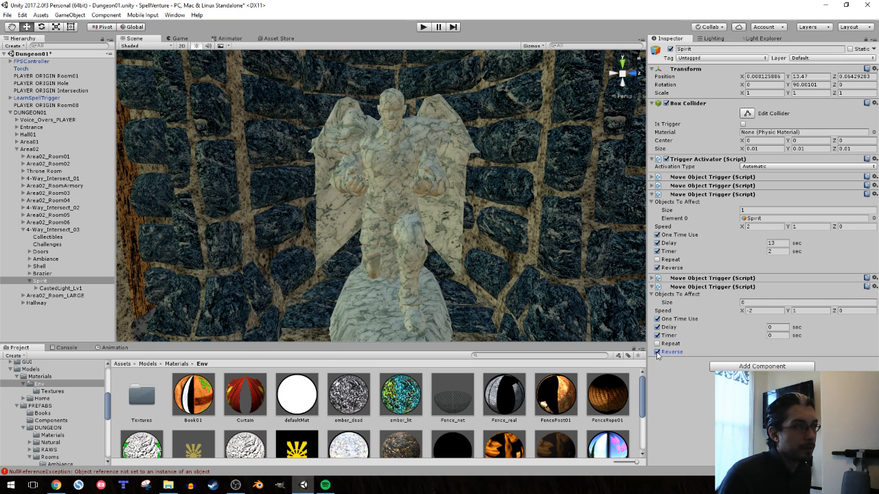
# Set the fifth trigger's Objects To Affect size to 1 with the Spirit as Element 0, and open its timer value for editing
pyautogui.click(711, 279)
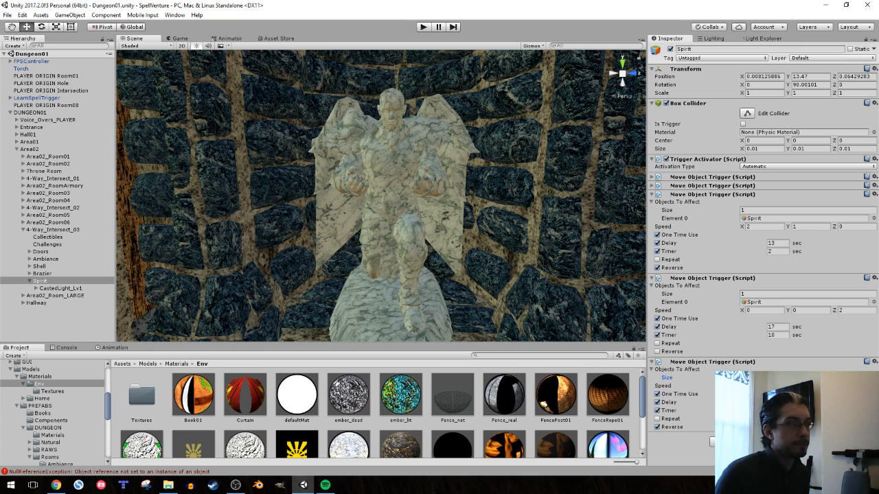
pyautogui.write('1')
pyautogui.press('Return')
pyautogui.moveTo(44, 281); pyautogui.dragTo(765, 386)
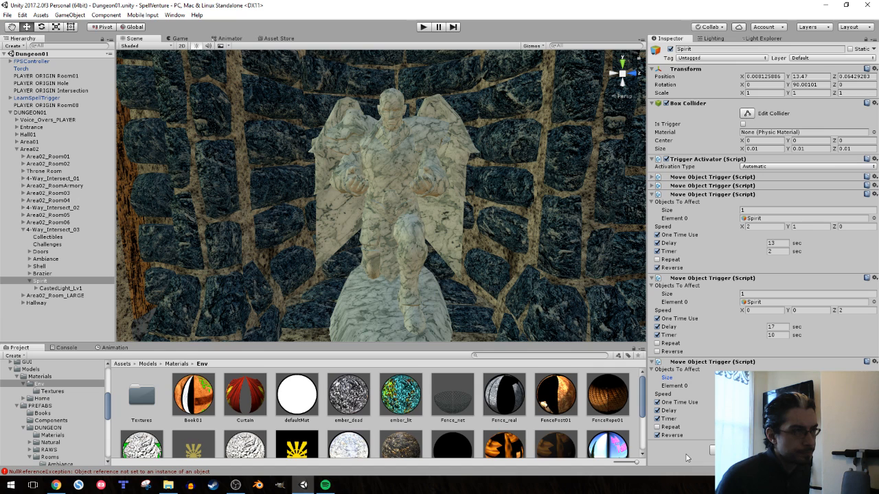
pyautogui.click(777, 419)
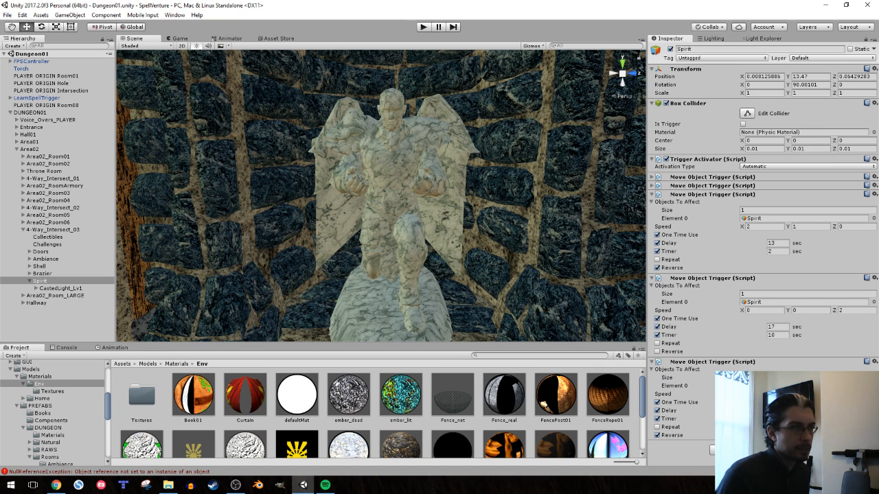
pyautogui.click(778, 419)
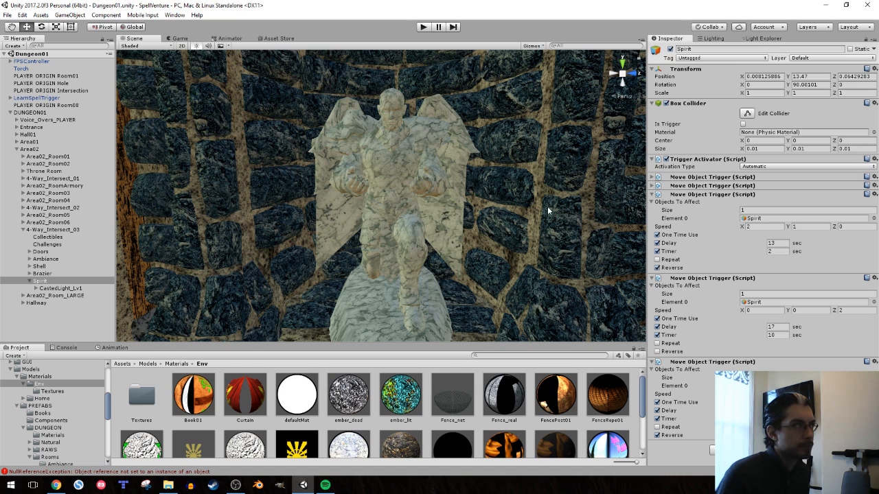
# Playtest the scene, following the spirit from the brazier room along the hallway past both angel statue alcoves
pyautogui.moveTo(536, 179); pyautogui.dragTo(490, 177, button='right')
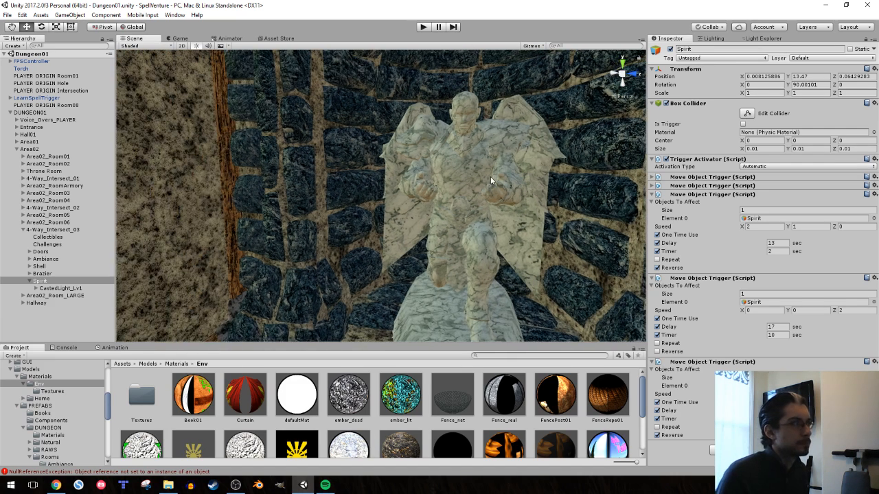
pyautogui.click(422, 26)
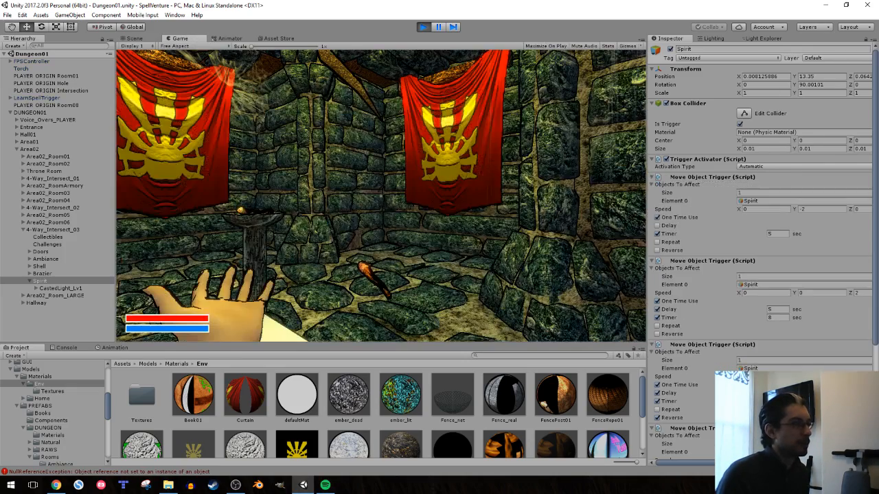
pyautogui.press('w')
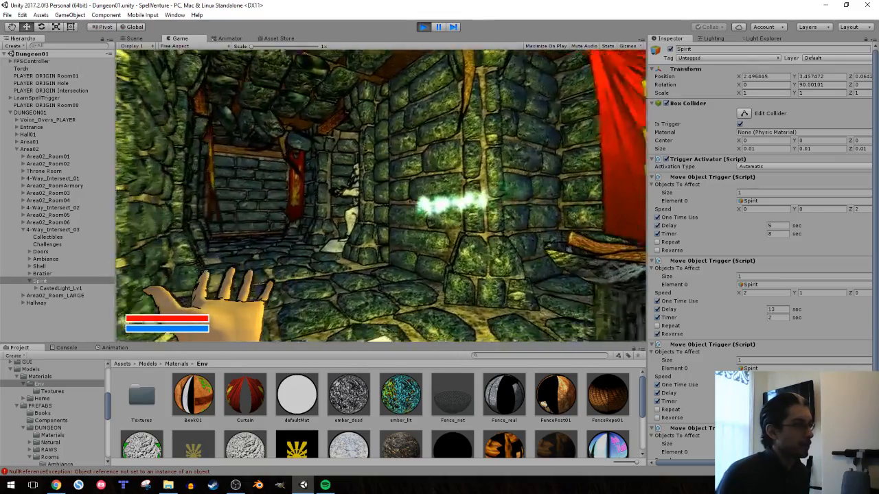
pyautogui.press('w')
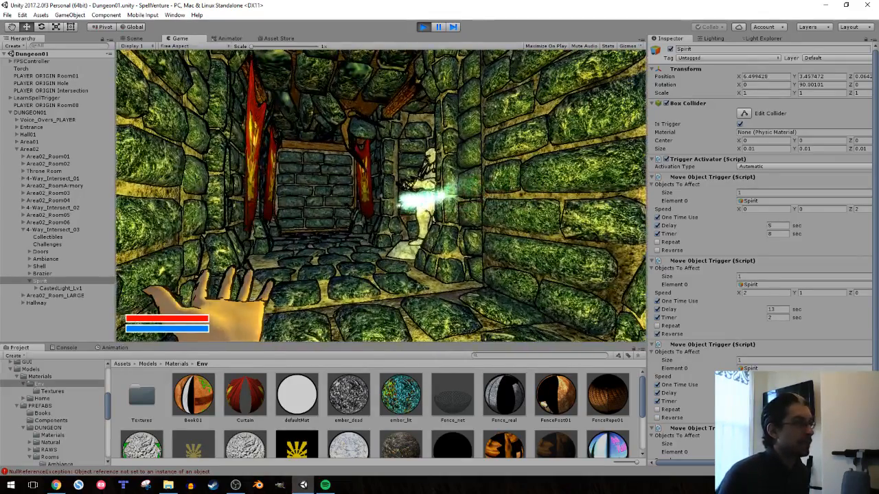
pyautogui.press('w')
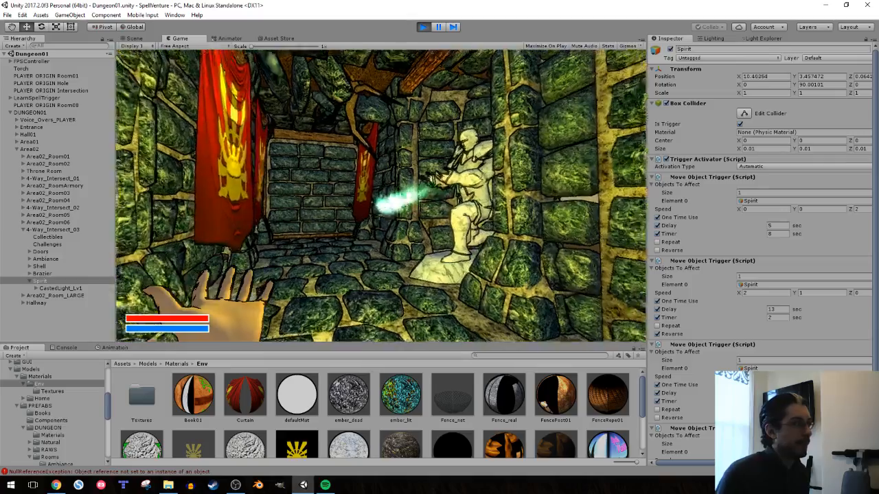
pyautogui.press('w')
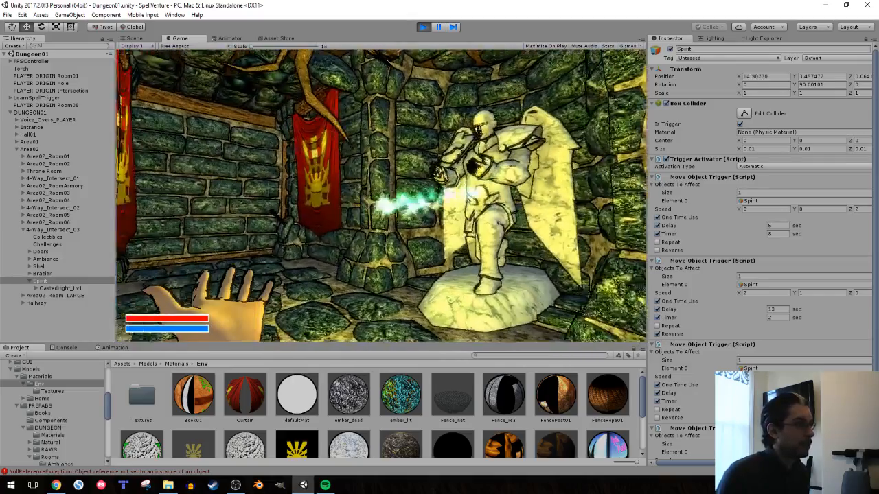
pyautogui.press('w')
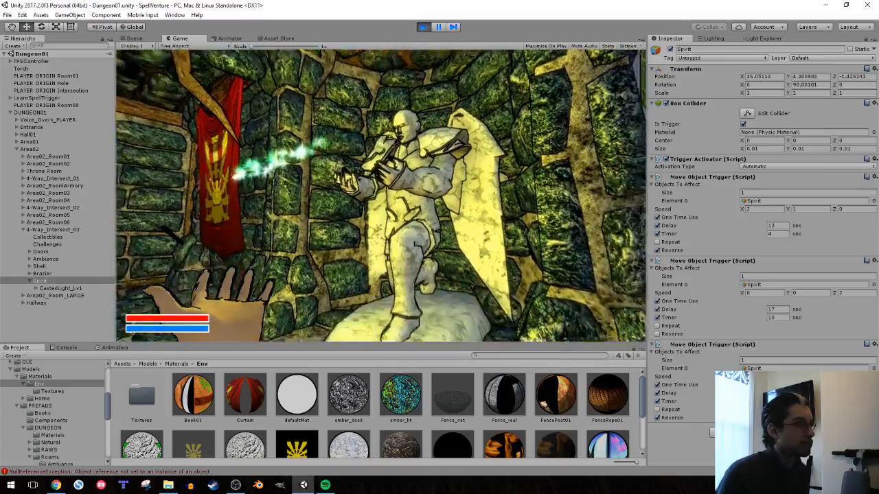
pyautogui.press('w')
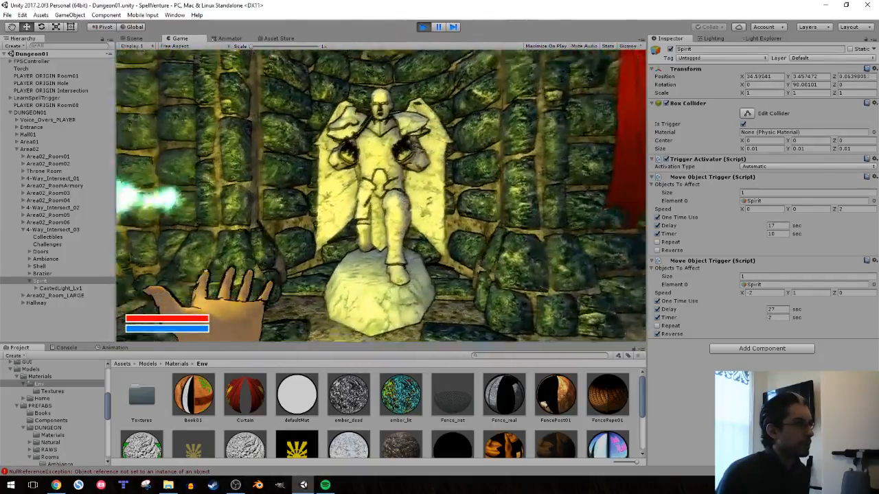
pyautogui.press('a')
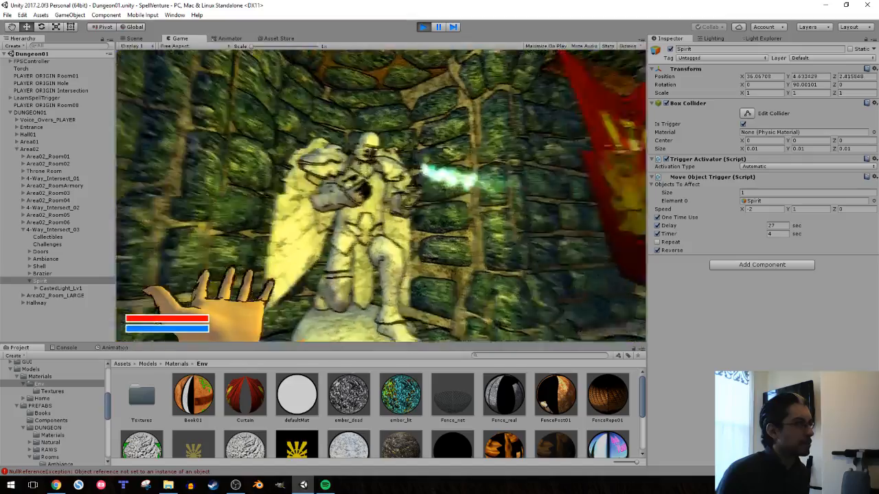
pyautogui.press('a')
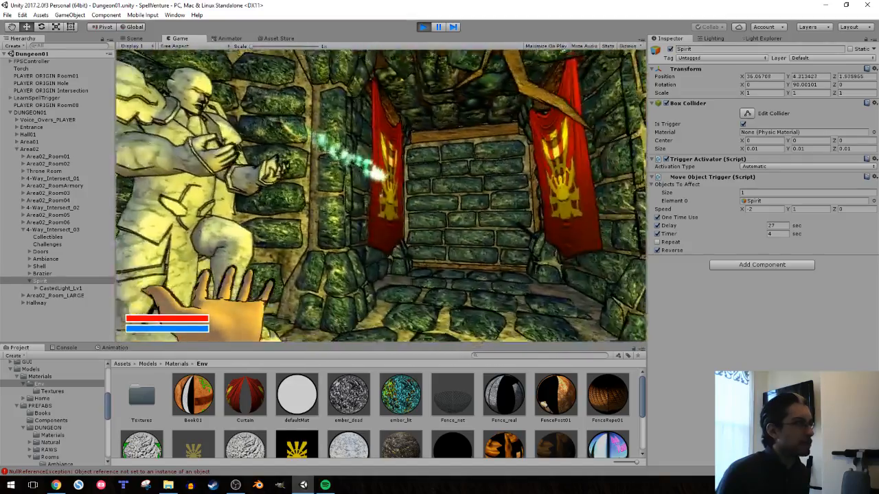
pyautogui.press('d')
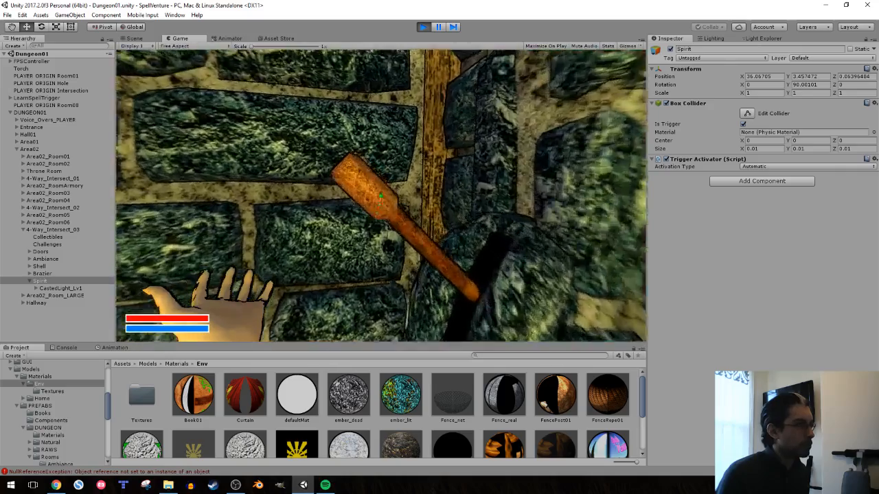
# Walk through the rest of the hallway and back to the brazier room in the playtest, and end play mode
pyautogui.press('s')
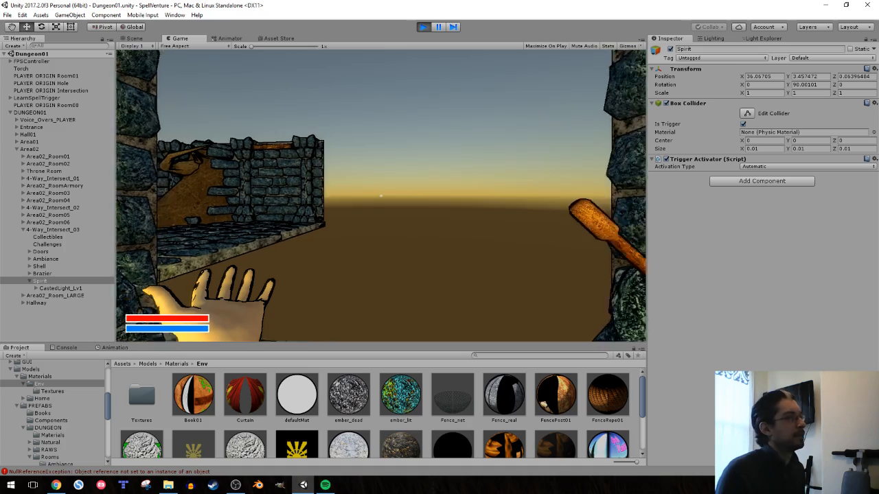
pyautogui.press('w')
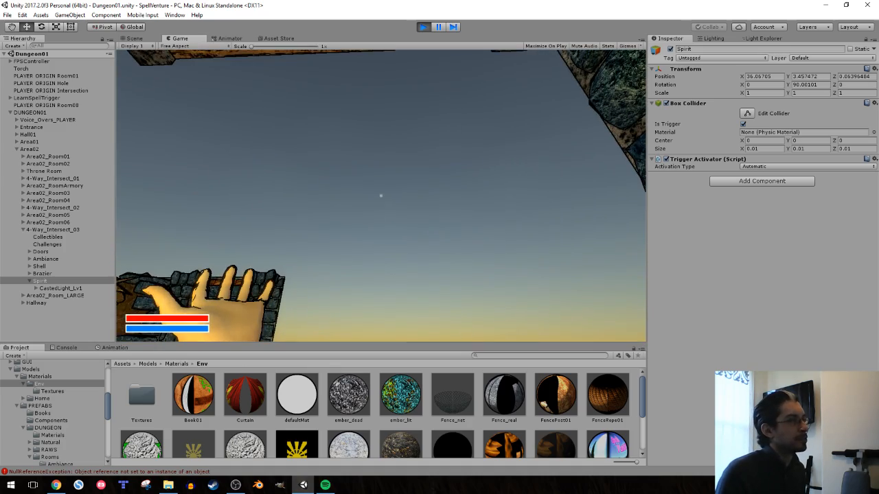
pyautogui.press('w')
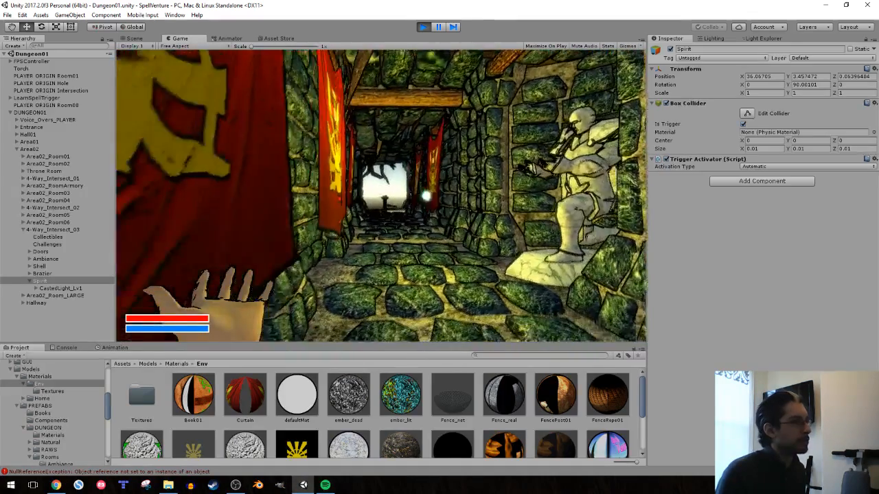
pyautogui.press('w')
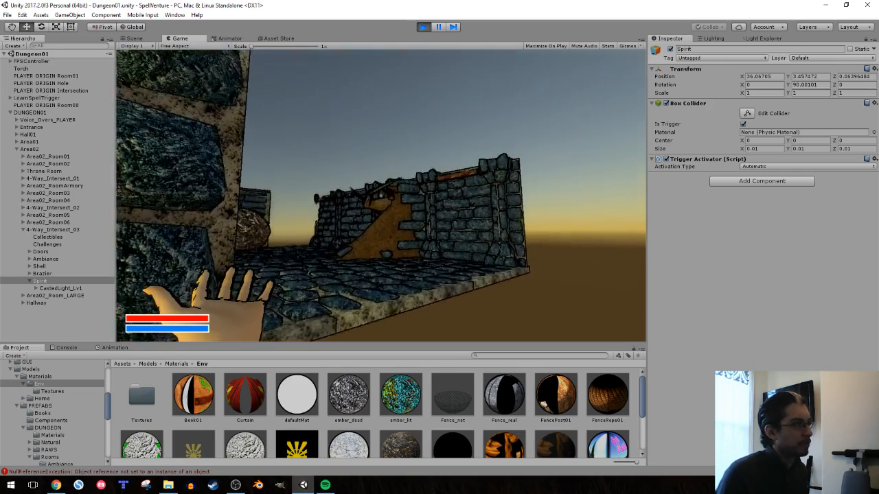
pyautogui.press('w')
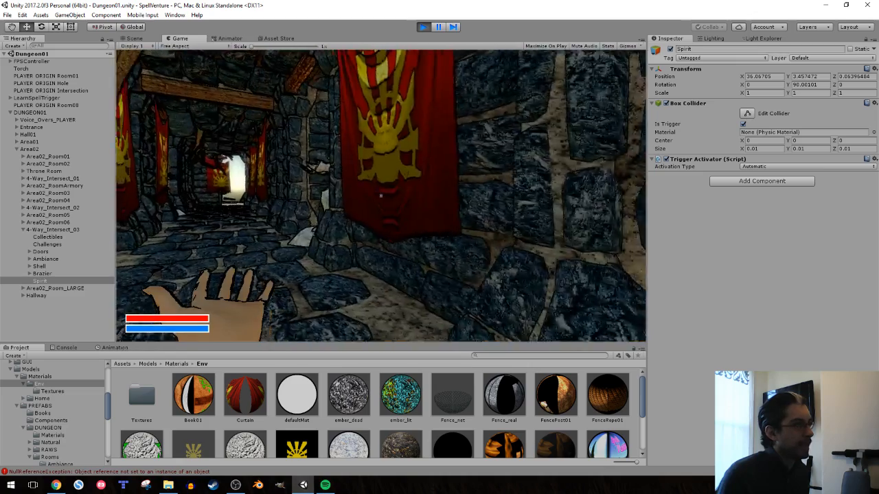
pyautogui.press('w')
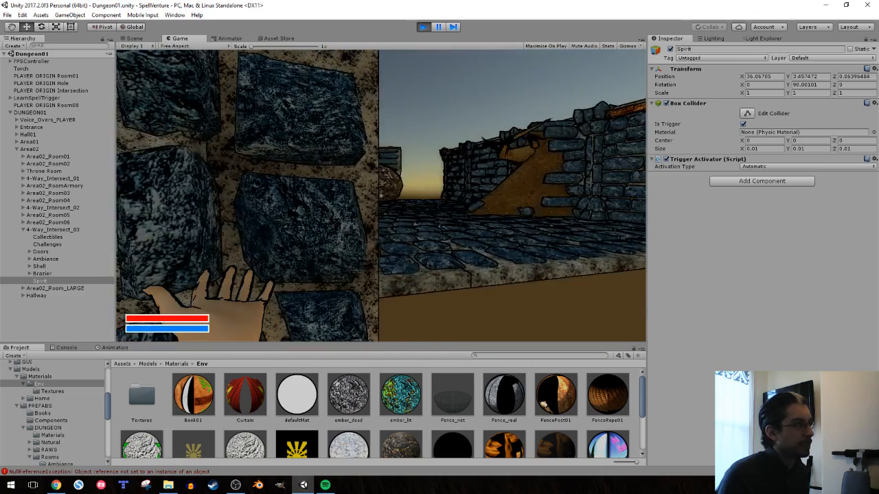
pyautogui.press('w')
pyautogui.press('w')
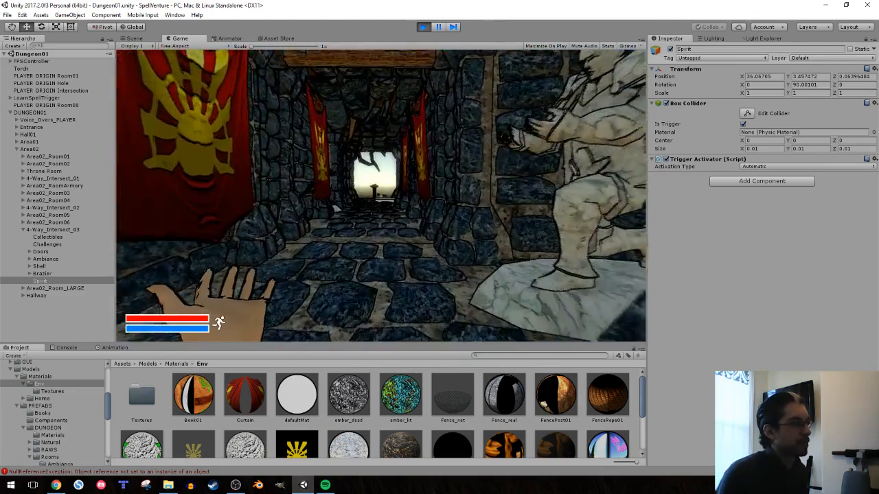
pyautogui.press('w')
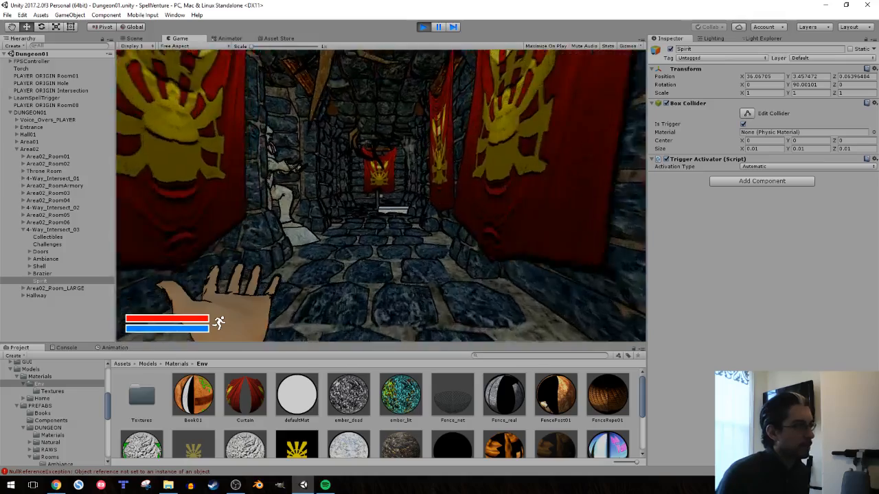
pyautogui.press('w')
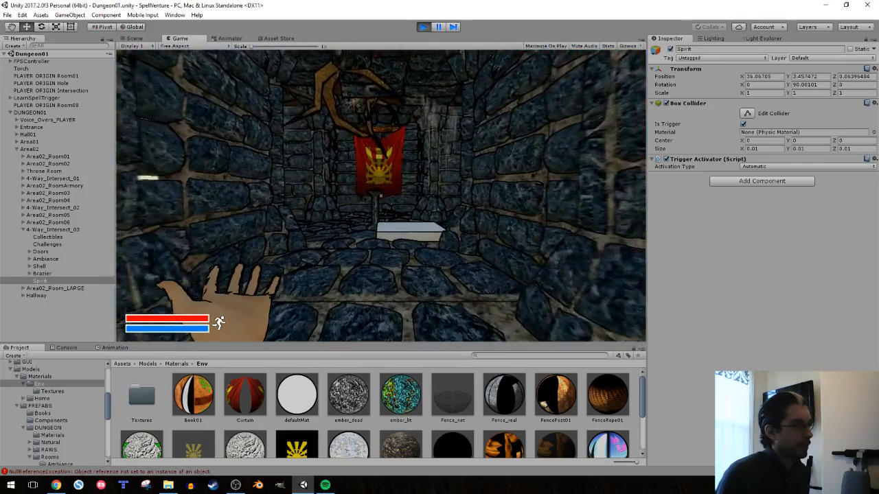
pyautogui.press('w')
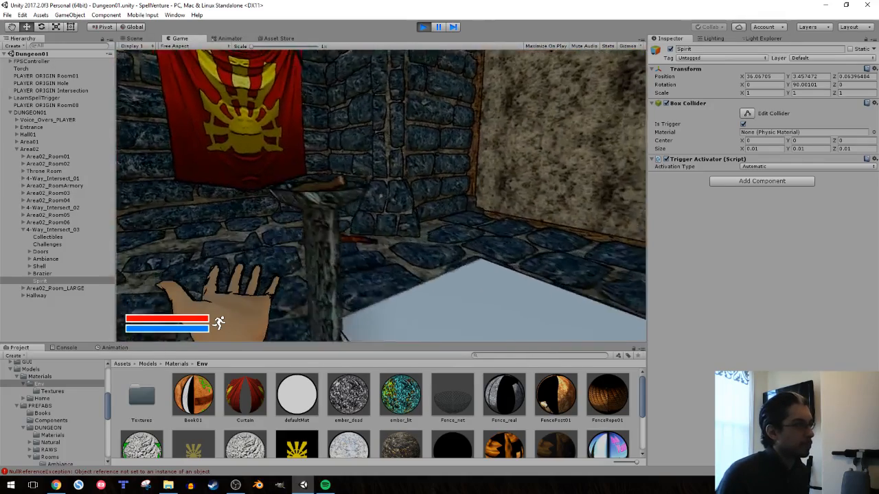
pyautogui.press('w')
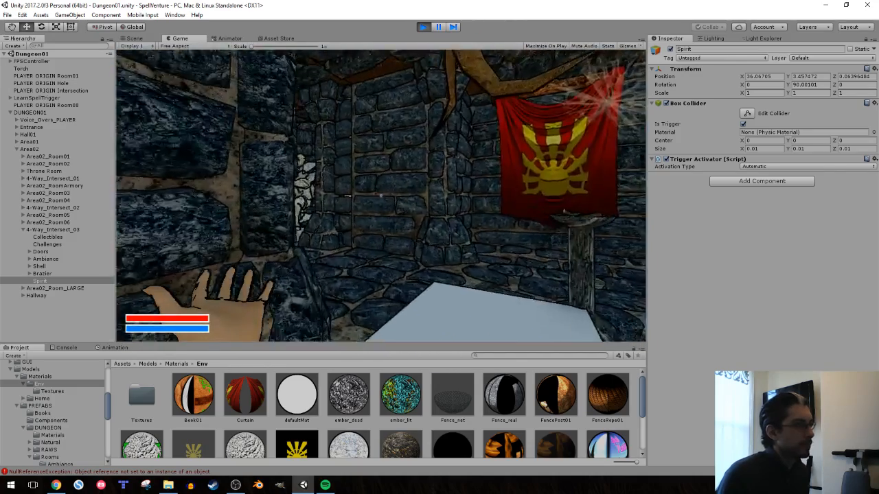
pyautogui.click(423, 26)
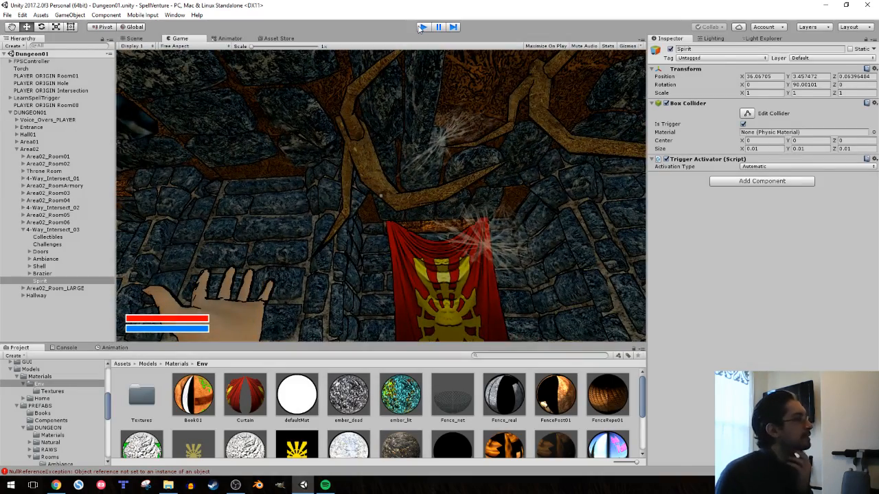
# Add a sixth Move Object Trigger component to the Spirit
pyautogui.scroll(-5, 746, 307)
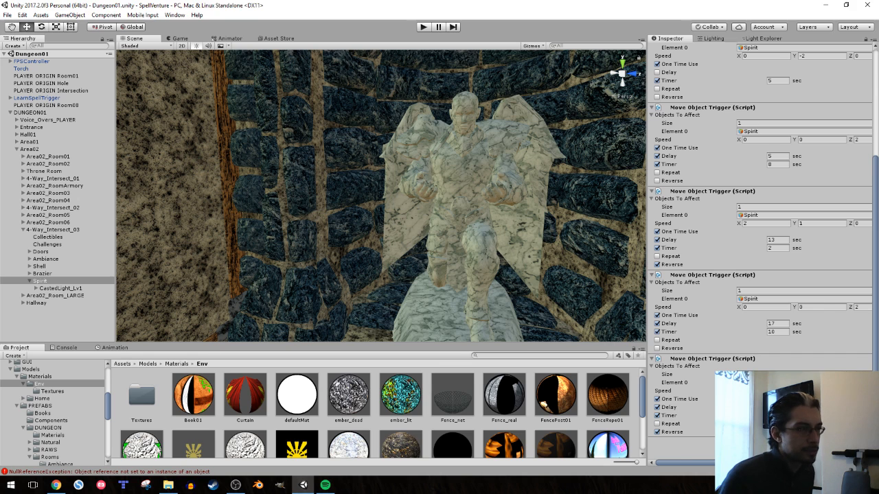
pyautogui.click(775, 447)
pyautogui.write('move')
pyautogui.press('Return')
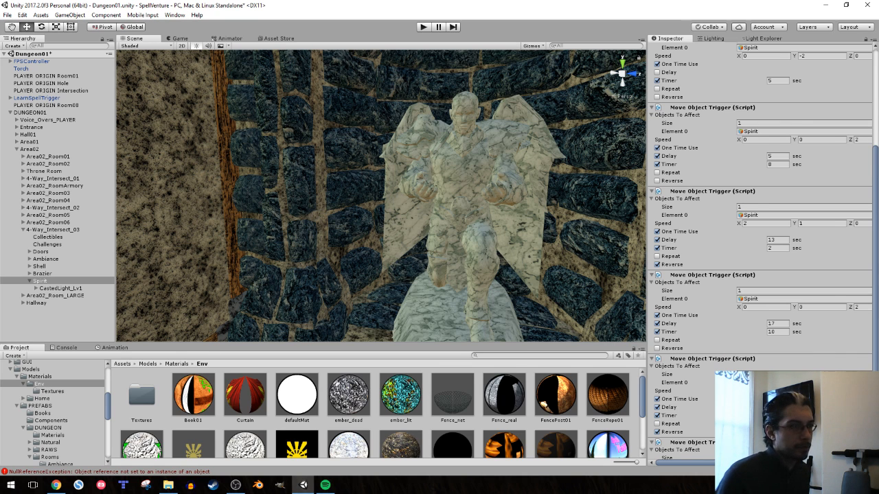
# Set the sixth trigger's Objects To Affect size to 1 with the Spirit as Element 0, and enable One Time Use, Delay and Timer
pyautogui.scroll(-3, 747, 363)
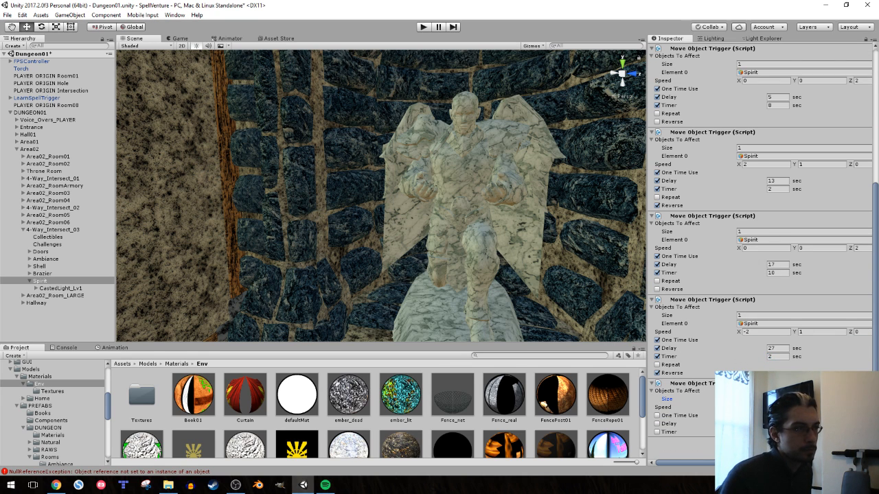
pyautogui.write('1')
pyautogui.press('Return')
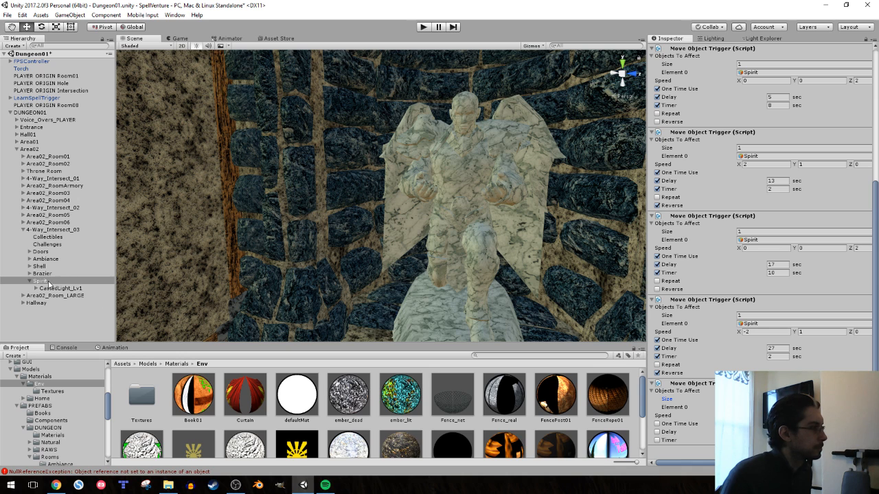
pyautogui.moveTo(49, 285); pyautogui.dragTo(758, 408)
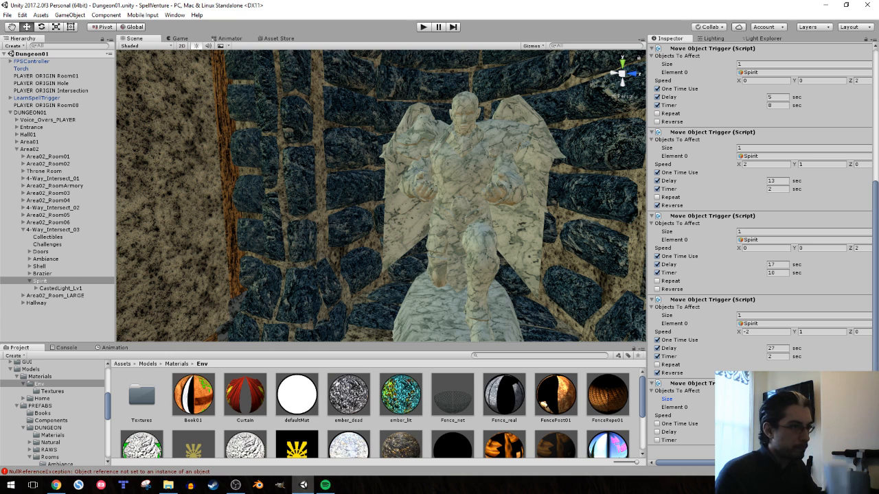
pyautogui.click(658, 424)
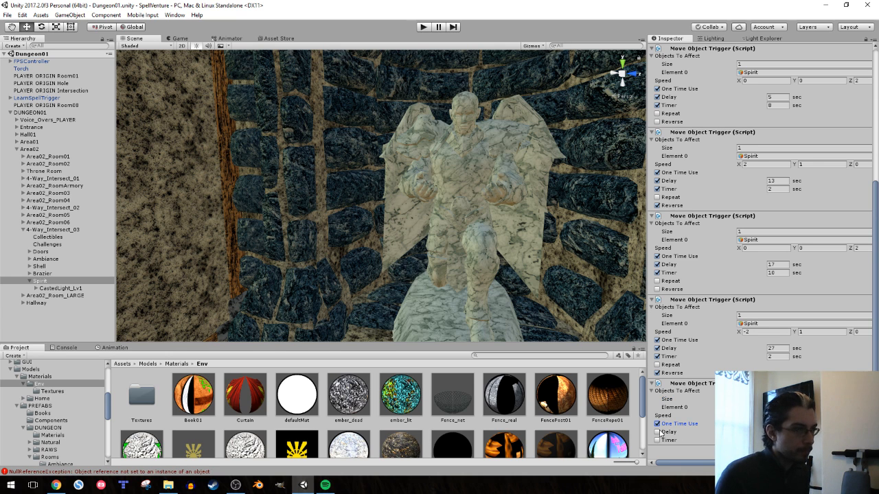
pyautogui.click(658, 433)
pyautogui.click(657, 441)
pyautogui.scroll(-1, 675, 413)
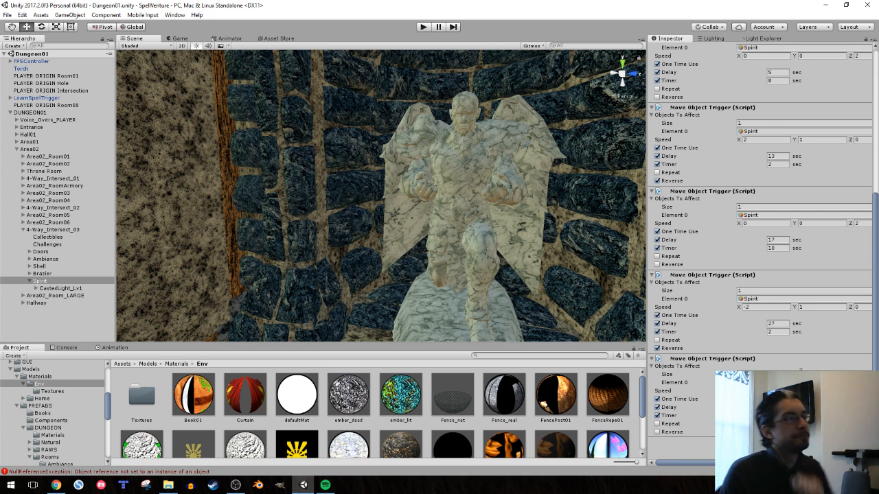
# Briefly playtest the spirit's initial descent in the brazier room and end play mode
pyautogui.click(423, 27)
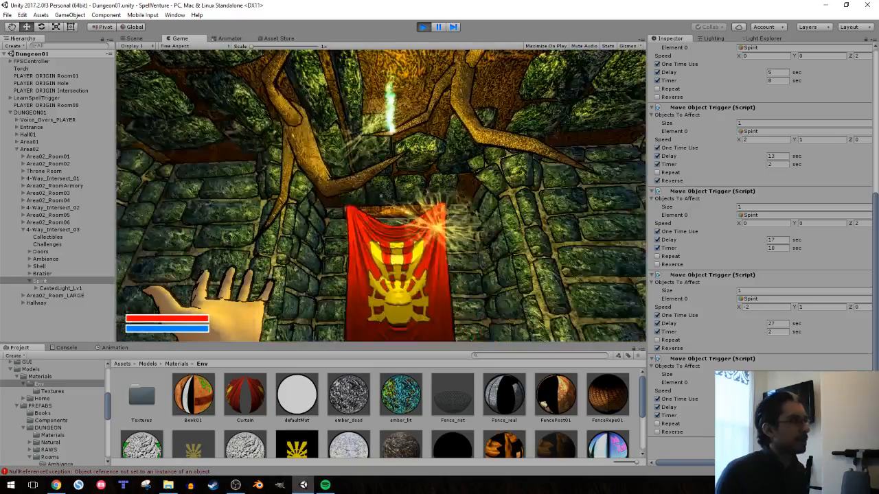
pyautogui.hotkey('ctrl', 'p')
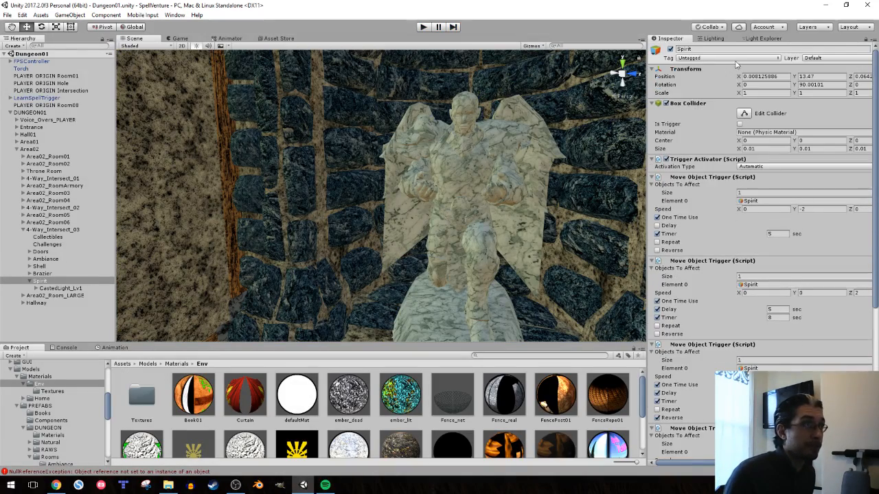
# Deactivate the Spirit object and select the collision_trigger nested in the Brazier's embers 1
pyautogui.click(30, 274)
pyautogui.click(35, 281)
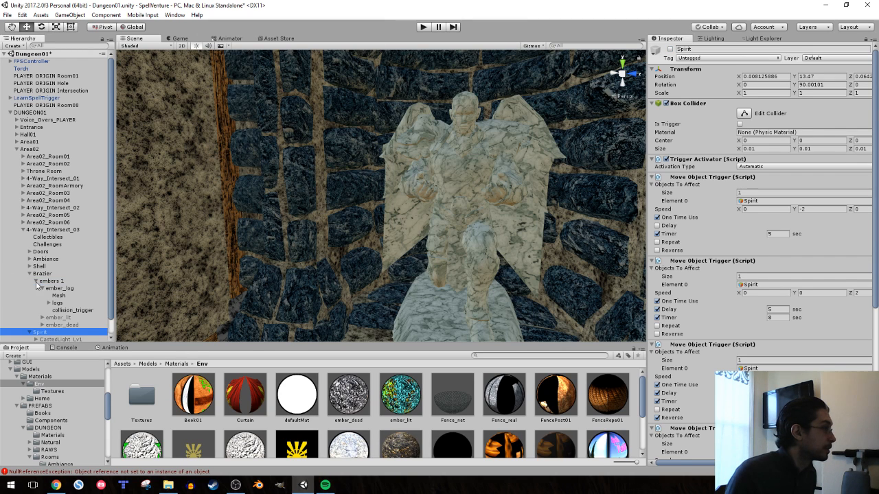
pyautogui.click(68, 310)
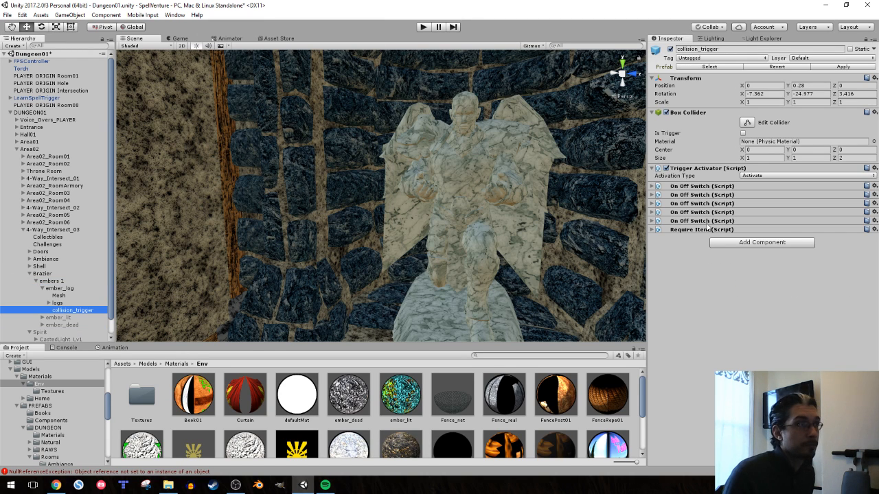
# Examine the collision_trigger's On Off Switch scripts for the one that affects the Spirit, including its delay setting
pyautogui.click(697, 221)
pyautogui.click(695, 221)
pyautogui.click(698, 186)
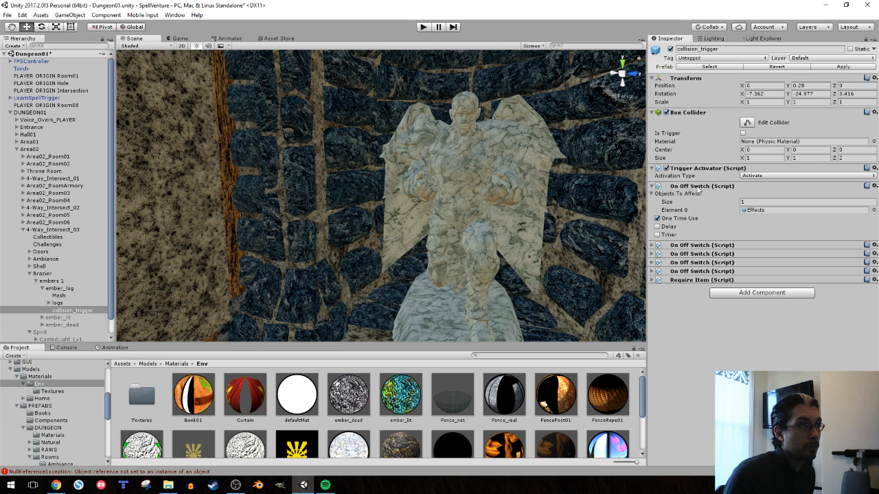
pyautogui.click(699, 189)
pyautogui.click(699, 196)
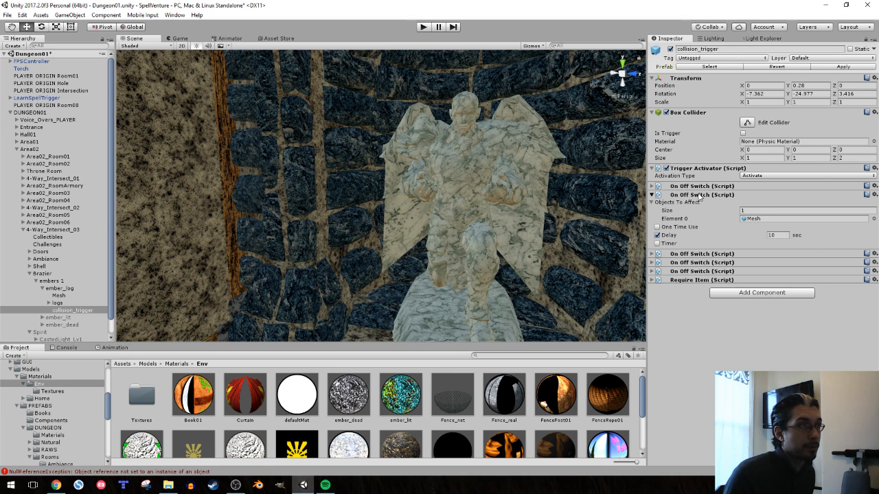
pyautogui.click(700, 197)
pyautogui.click(699, 211)
pyautogui.click(700, 212)
pyautogui.click(700, 205)
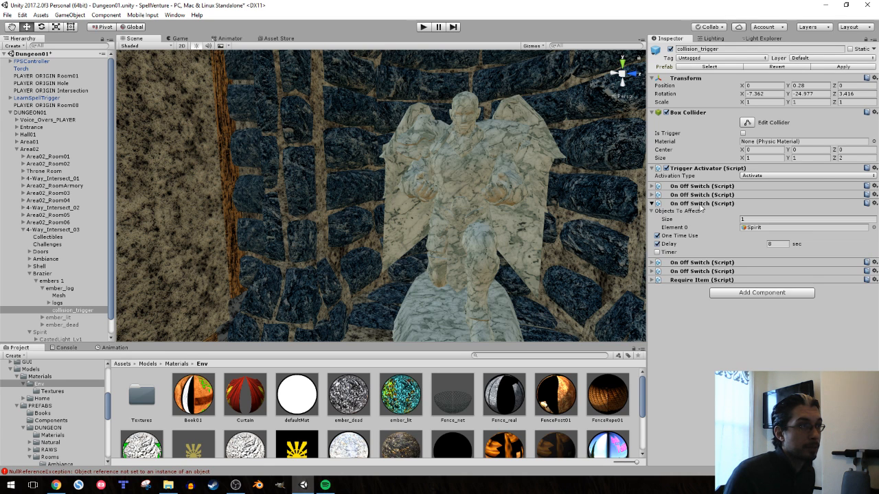
pyautogui.click(700, 206)
pyautogui.click(700, 206)
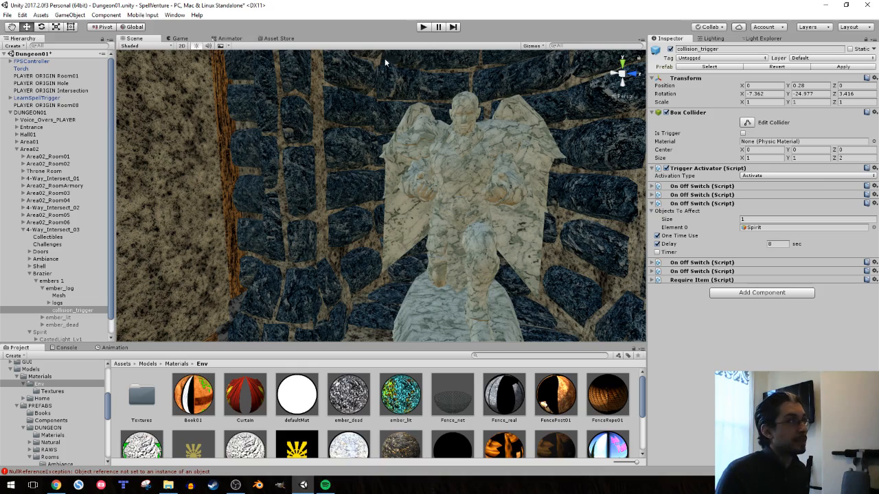
# Assign the floor Torch itself as Element 0 of its On Off Switch's Objects To Affect
pyautogui.moveTo(264, 190); pyautogui.dragTo(843, 229, button='right')
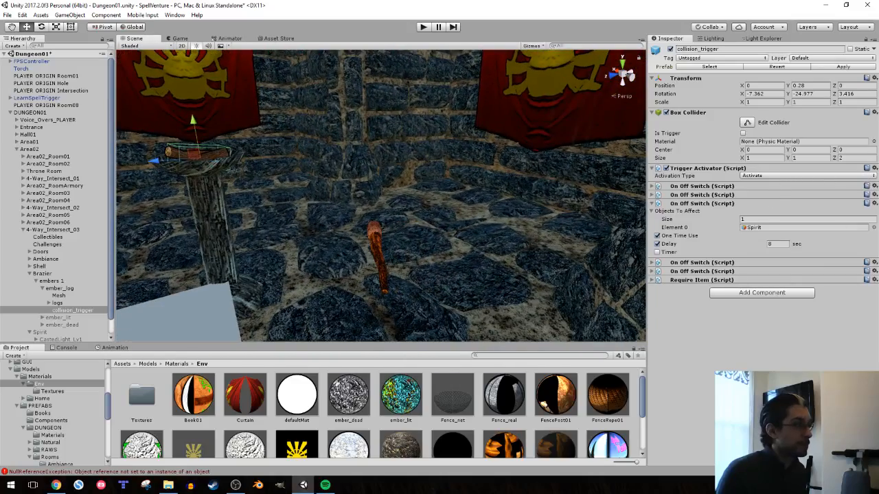
pyautogui.click(376, 244)
pyautogui.moveTo(472, 227); pyautogui.dragTo(468, 261, button='right')
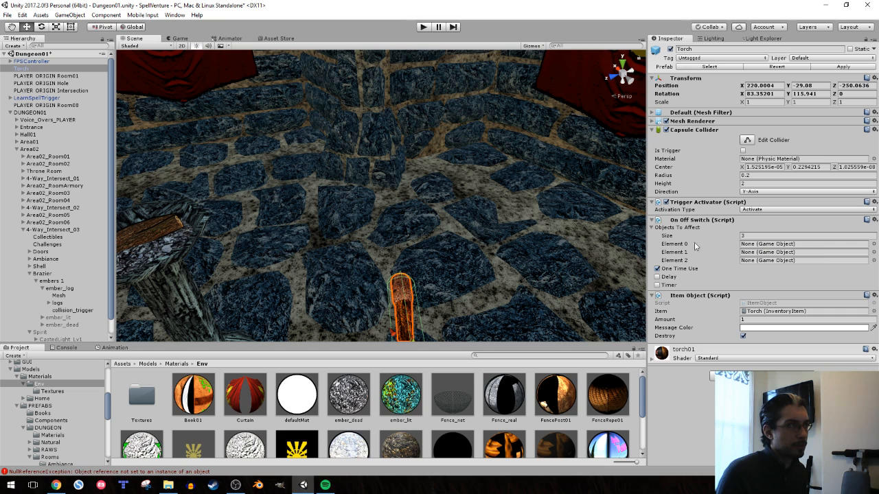
pyautogui.moveTo(433, 204); pyautogui.dragTo(440, 232, button='right')
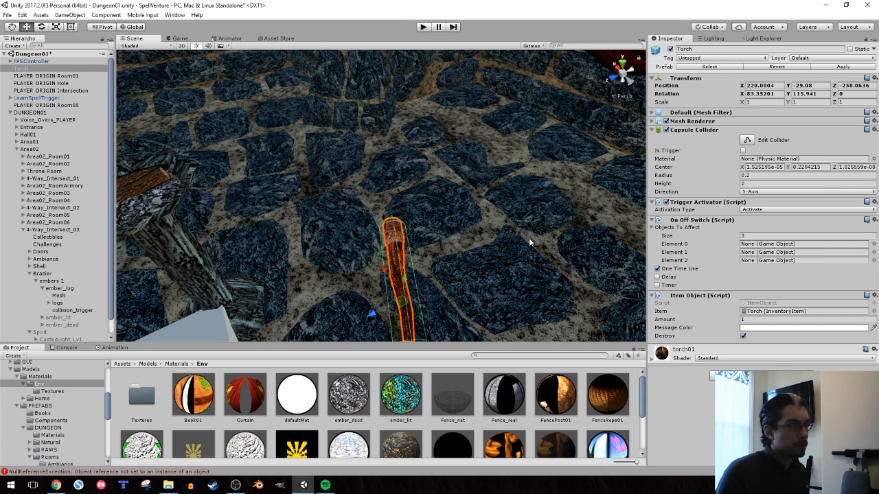
pyautogui.moveTo(19, 71); pyautogui.dragTo(748, 245)
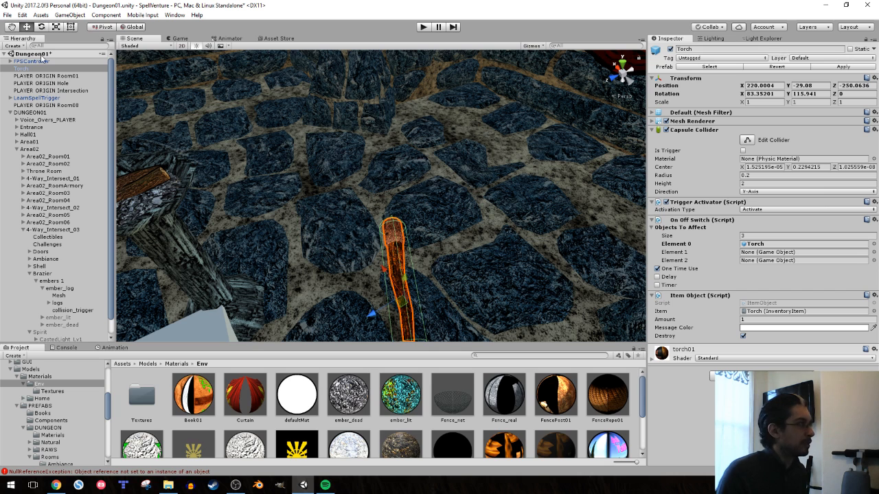
# Expand the FPSController down to the child objects of the FirstPersonCharacter's Camera
pyautogui.click(9, 62)
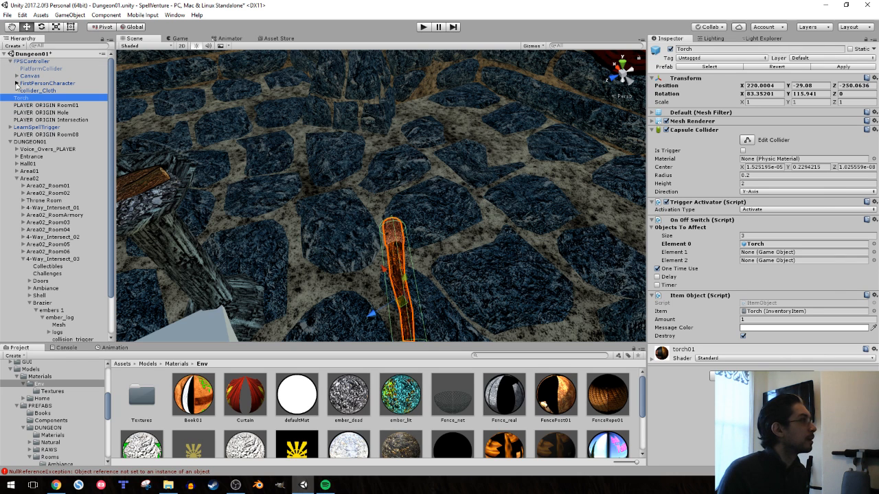
pyautogui.click(16, 83)
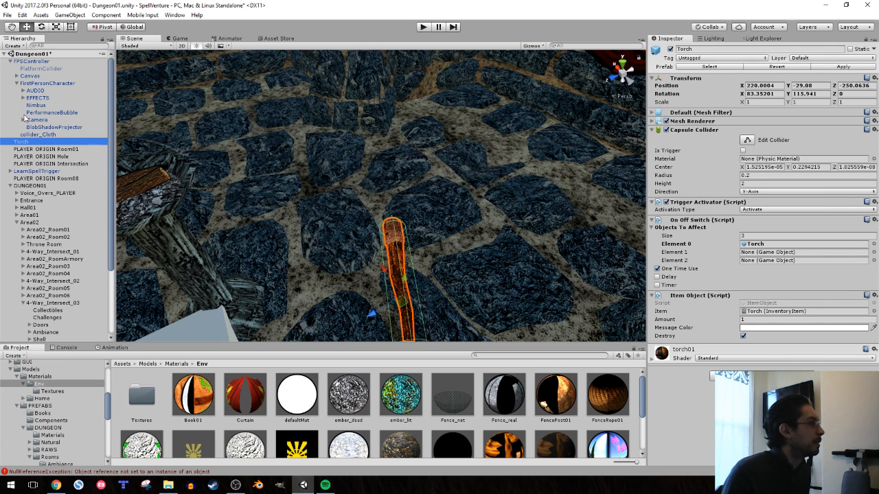
pyautogui.click(22, 120)
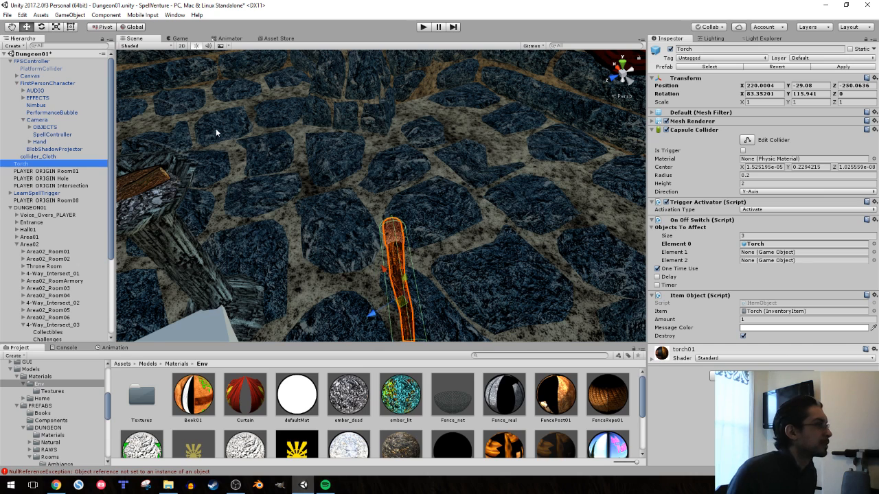
# Start a playtest in the brazier room and check the player's inventory before collecting the torch
pyautogui.click(422, 27)
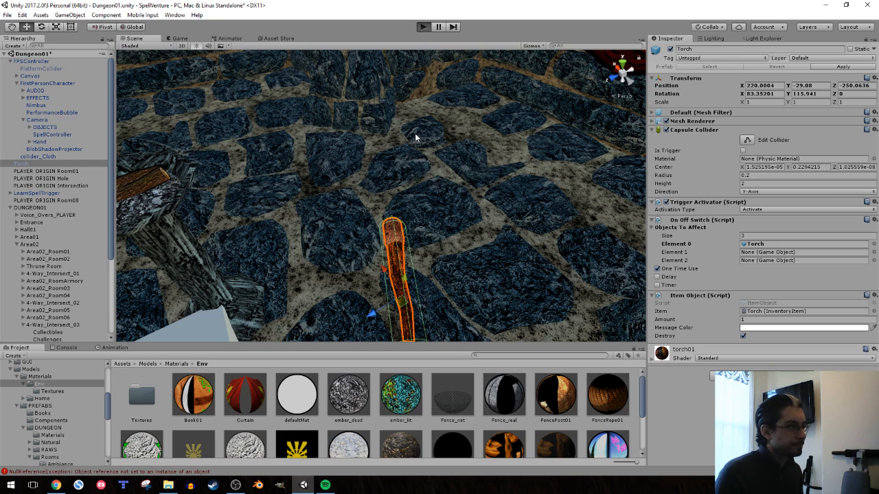
pyautogui.press('i')
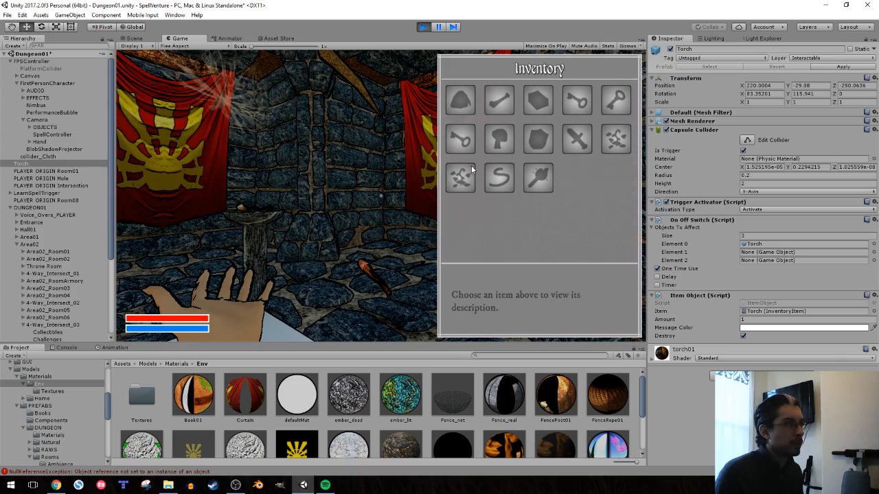
pyautogui.press('i')
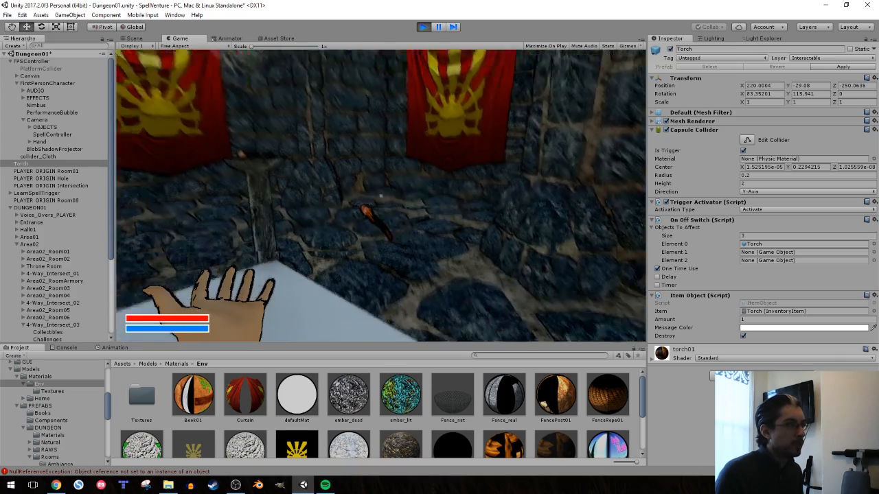
# Walk to the torch on the floor, pick it up and view its description in the inventory
pyautogui.press('w')
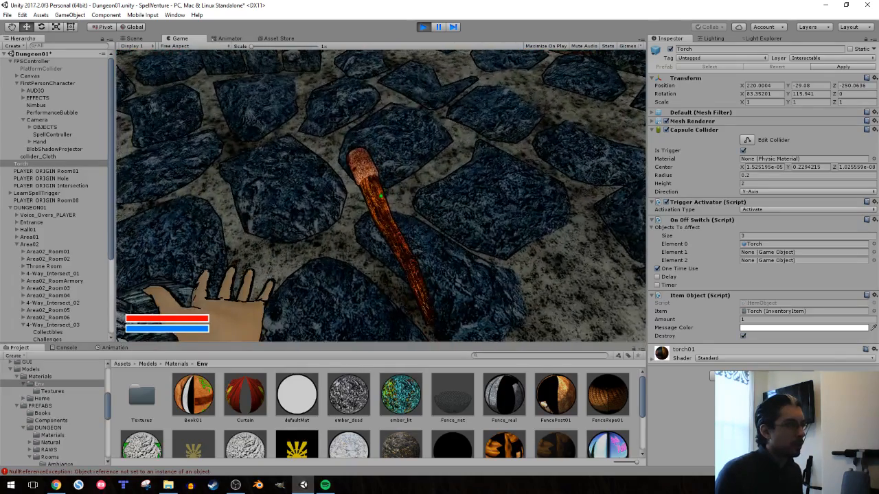
pyautogui.press('e')
pyautogui.press('i')
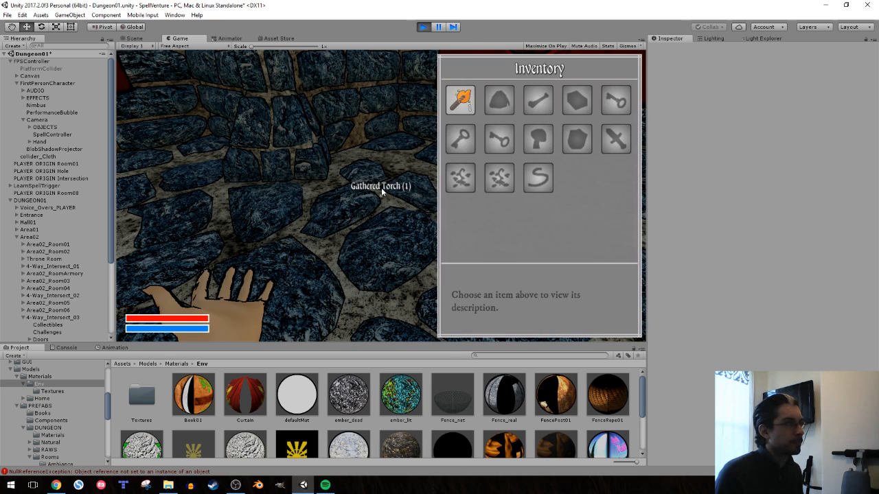
pyautogui.click(460, 109)
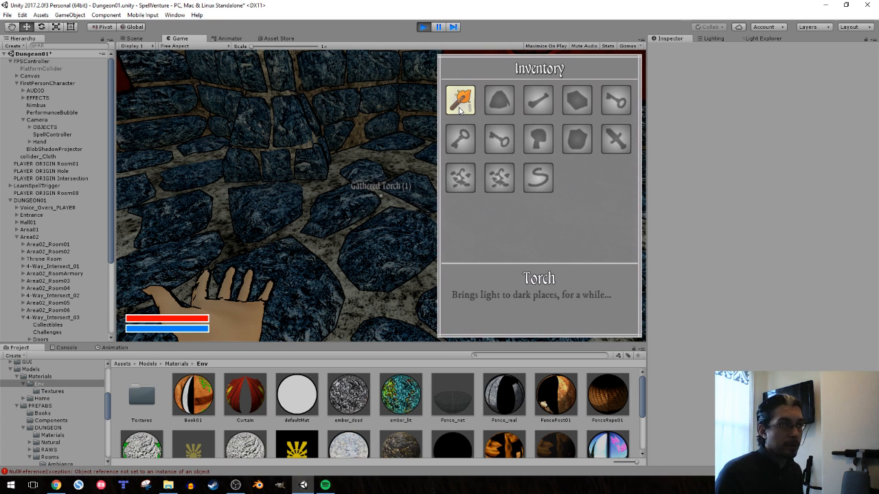
pyautogui.press('i')
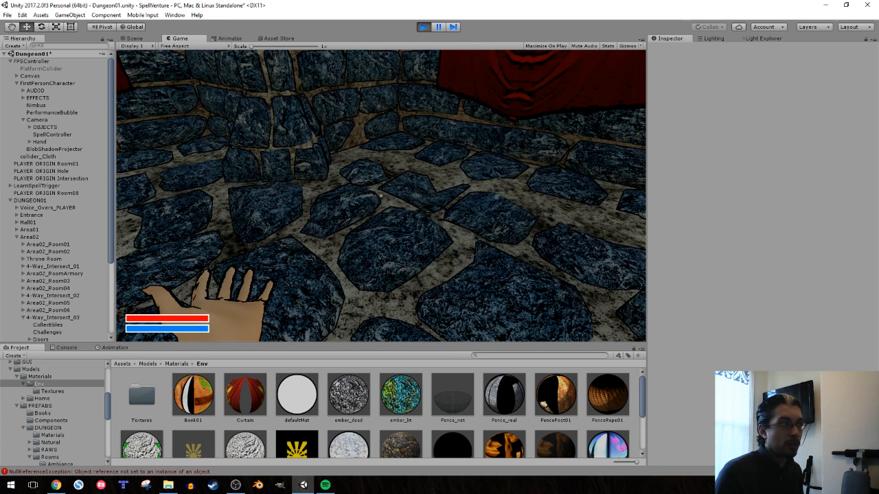
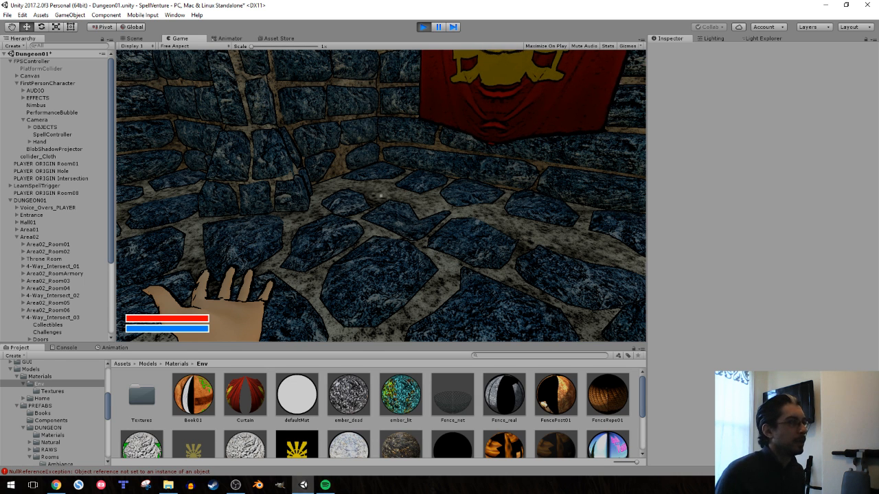
# Back away until the brazier is in view and check the torch in the inventory again
pyautogui.press('s')
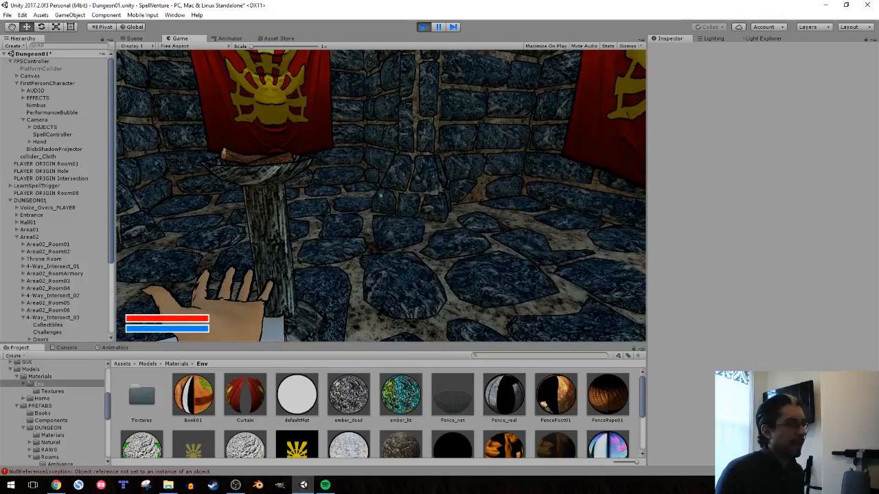
pyautogui.press('i')
pyautogui.click(454, 109)
pyautogui.press('i')
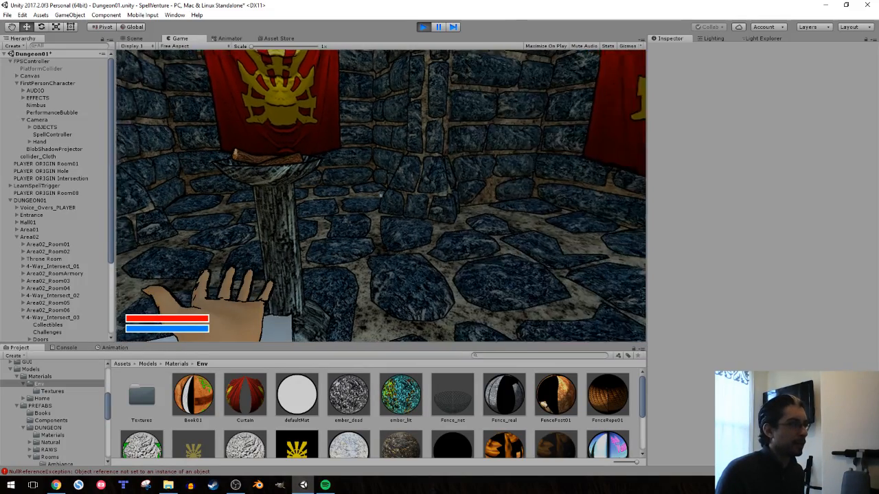
# Walk up to the brazier, ignite its logs with the torch and step back from the fire
pyautogui.press('w')
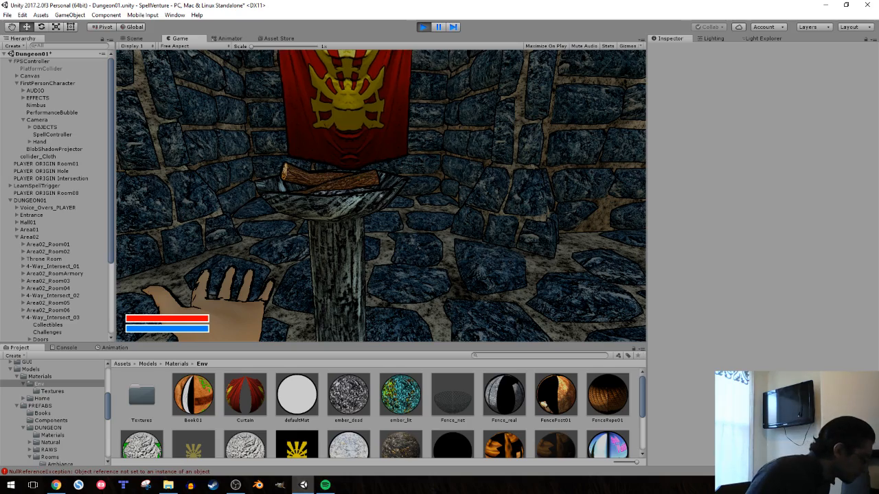
pyautogui.press('w')
pyautogui.press('w')
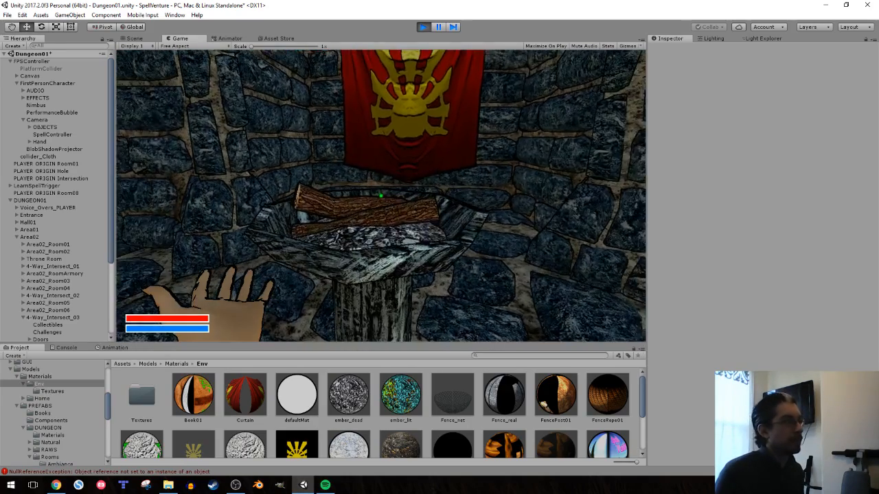
pyautogui.click(381, 196)
pyautogui.press('s')
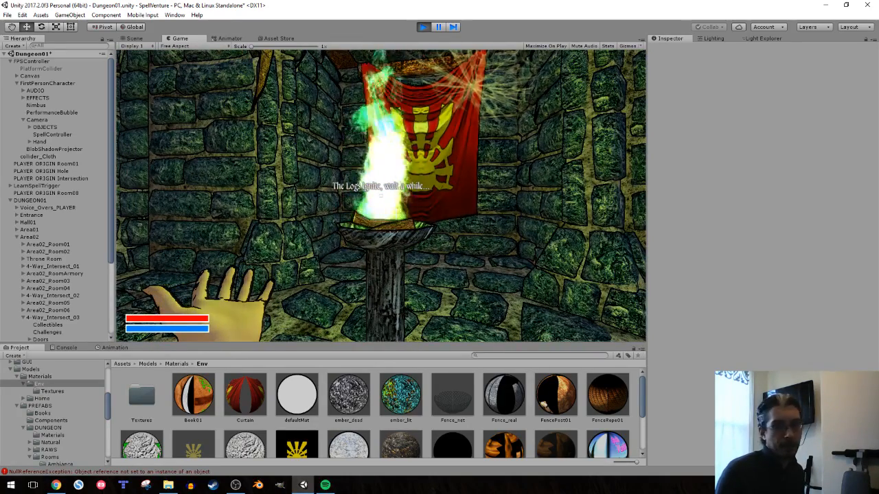
# Check the torch's inventory entry while the brazier burns, and close the inventory
pyautogui.press('Escape')
pyautogui.press('i')
pyautogui.moveTo(468, 108)
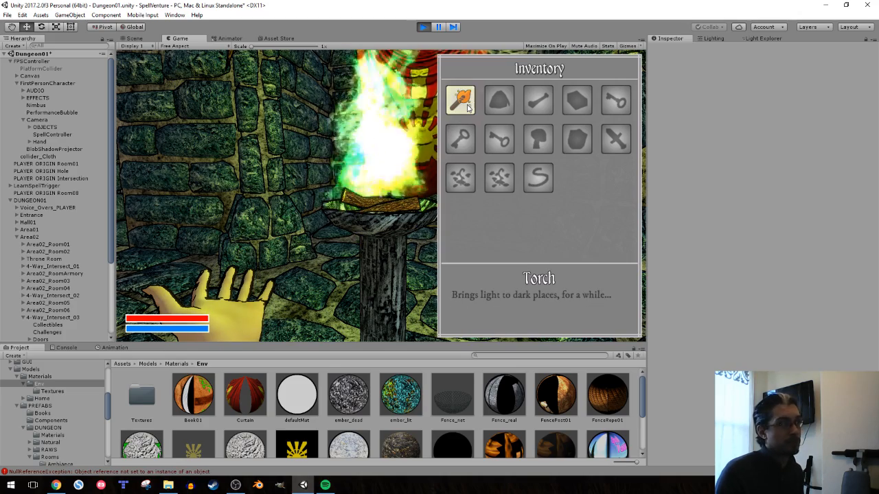
pyautogui.press('i')
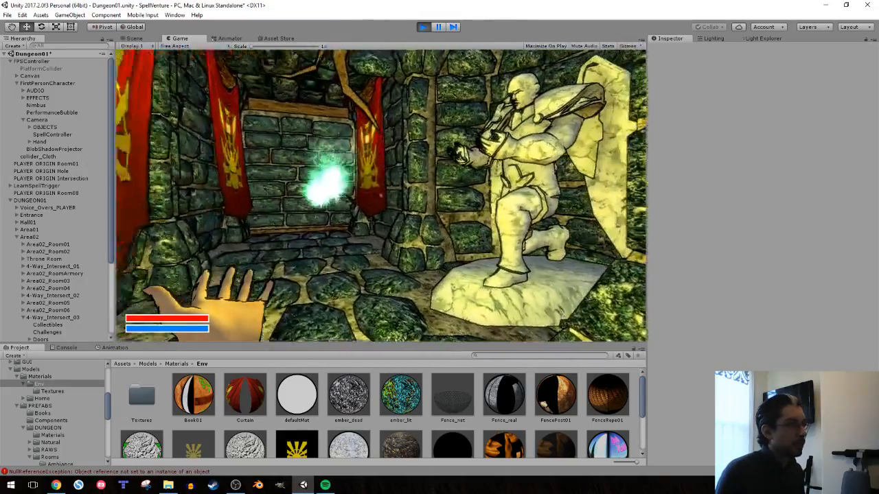
# Follow the activated spirit past the winged statue to the stone door beside the lever, test the interaction there and end play mode
pyautogui.press('w')
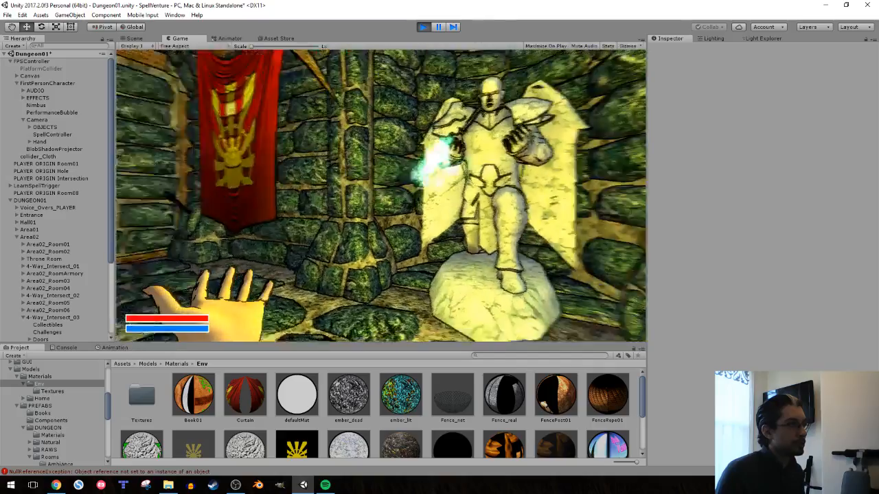
pyautogui.press('d')
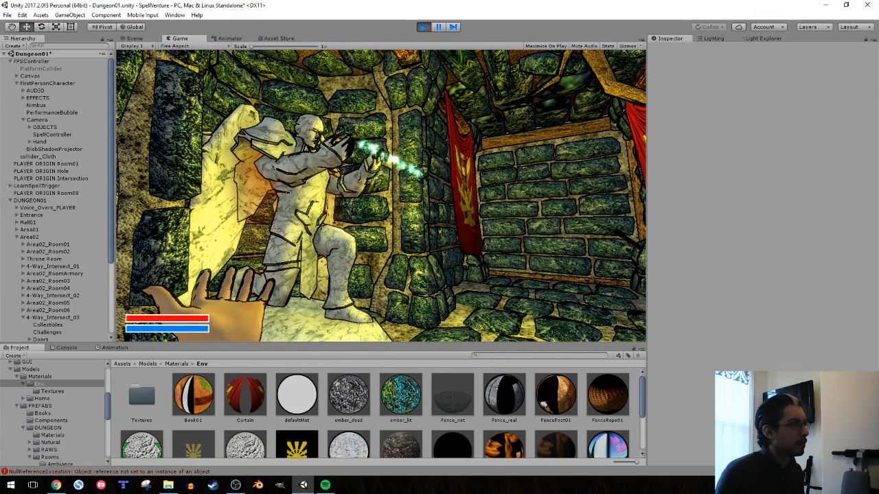
pyautogui.press('w')
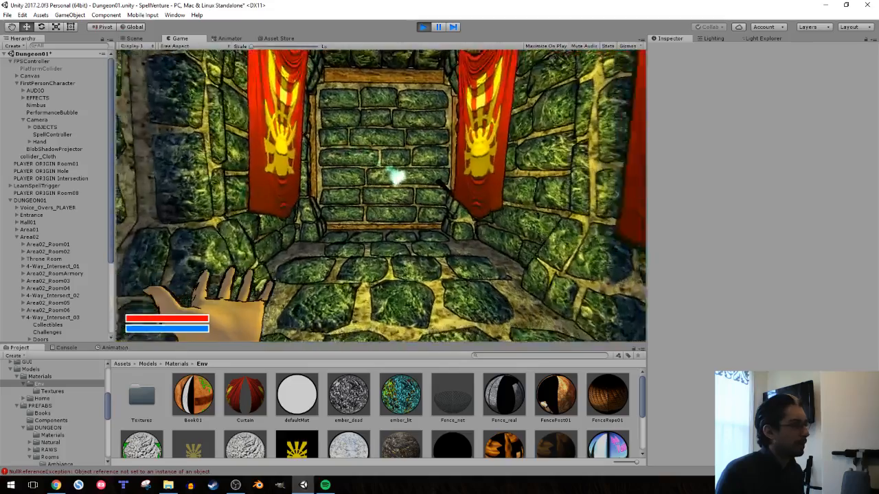
pyautogui.press('w')
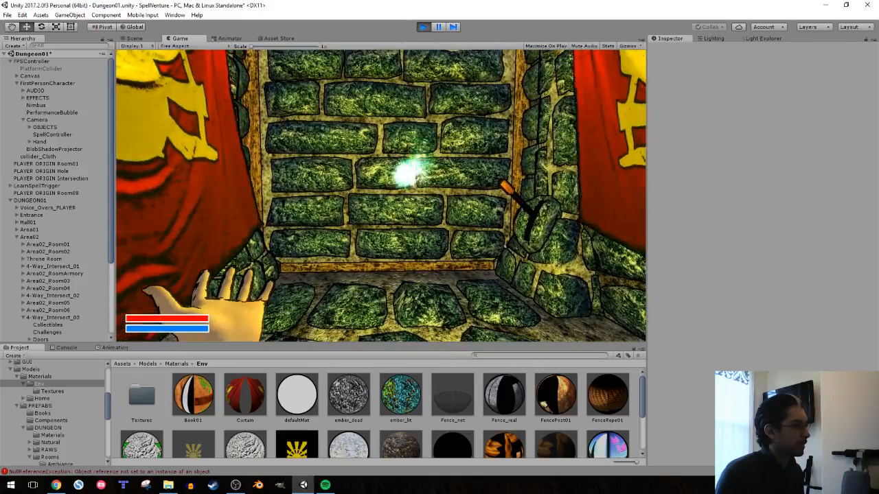
pyautogui.press('w')
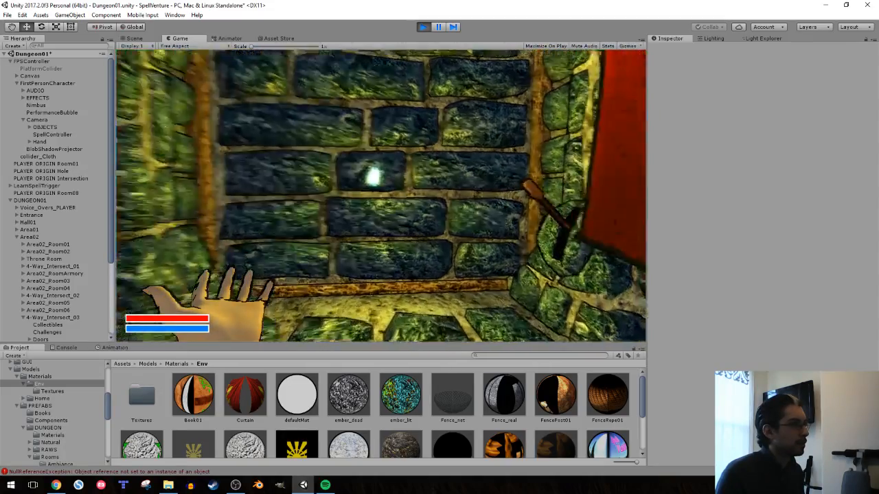
pyautogui.click(381, 196)
pyautogui.press('s')
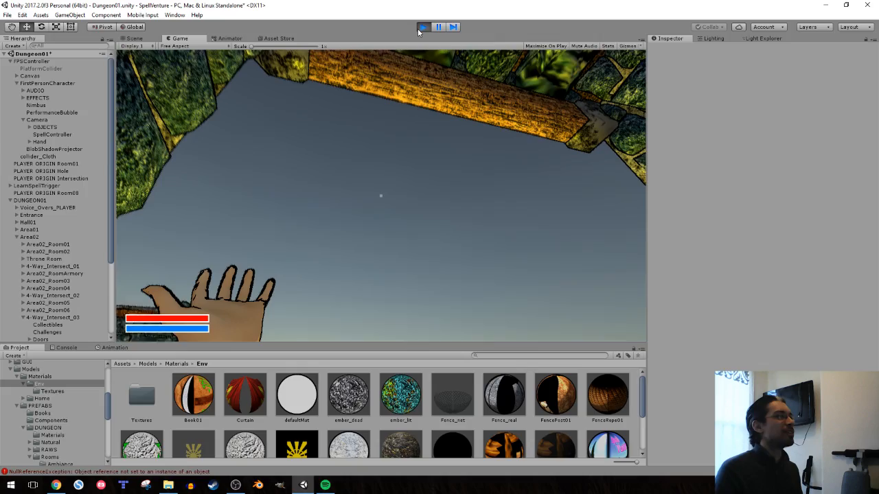
pyautogui.click(423, 26)
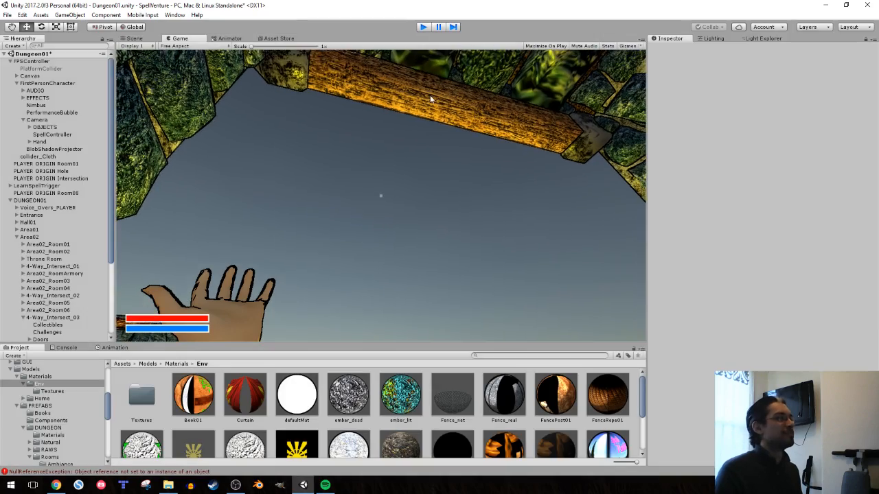
# Select the winged statue's Collider_Trigger and examine its trigger components, including the name filter on its Trigger Activator
pyautogui.moveTo(311, 137); pyautogui.dragTo(290, 106, button='right')
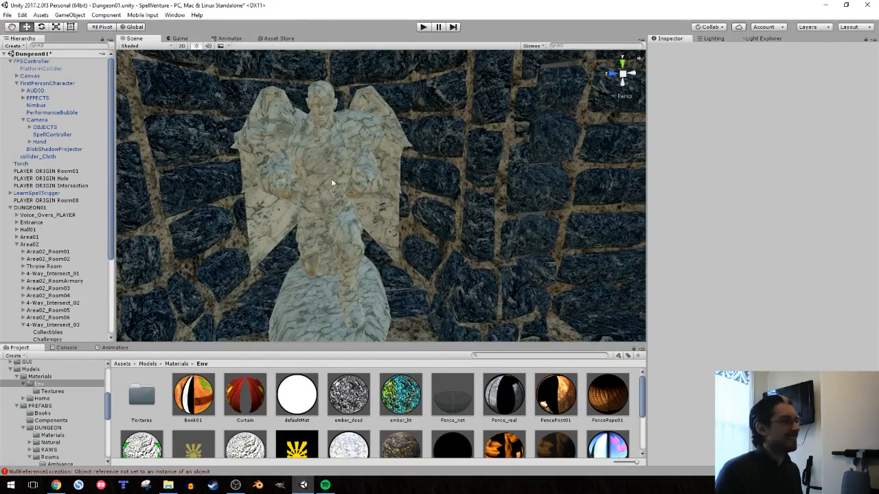
pyautogui.click(343, 179)
pyautogui.click(369, 180)
pyautogui.moveTo(458, 159); pyautogui.dragTo(293, 191, button='right')
pyautogui.scroll(-1, 77, 326)
pyautogui.doubleClick(82, 299)
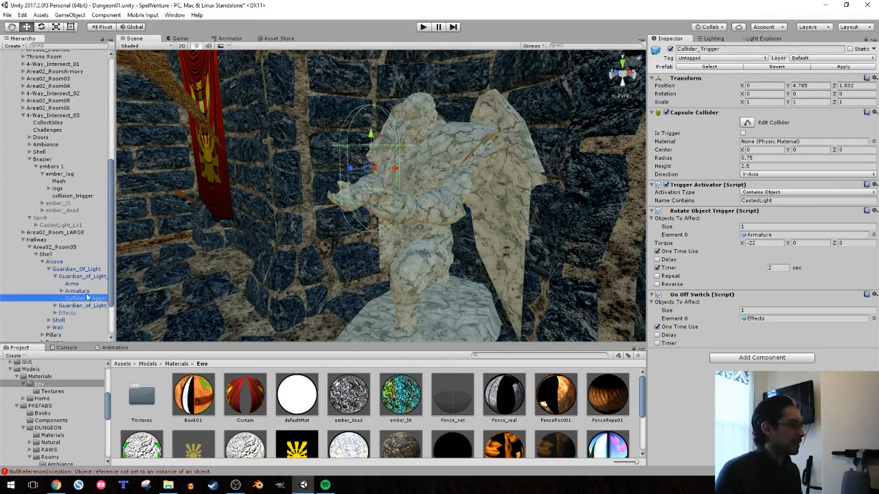
pyautogui.moveTo(423, 196); pyautogui.dragTo(397, 202, button='right')
pyautogui.click(782, 199)
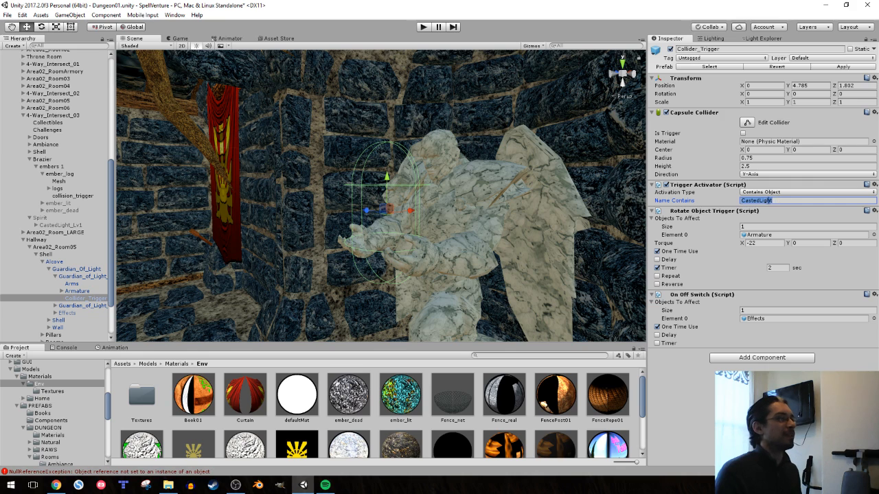
pyautogui.moveTo(443, 214); pyautogui.dragTo(411, 219, button='right')
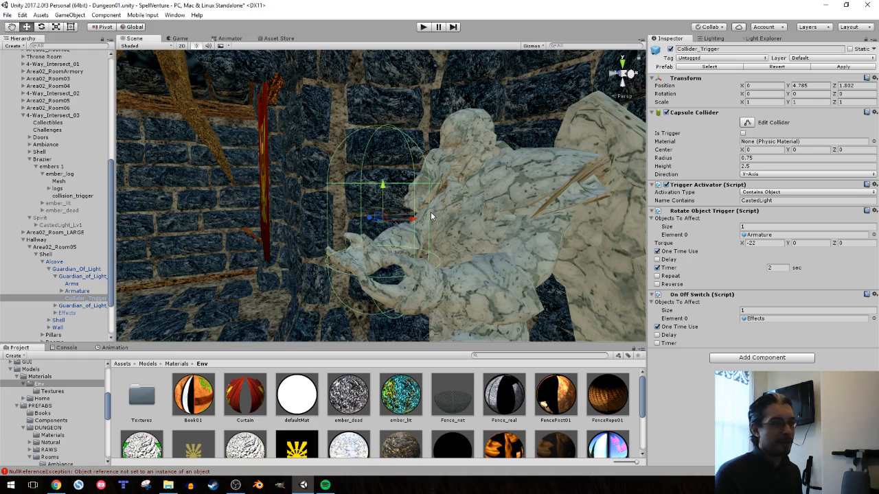
# Select the wall lever's collider_trigger and review its trigger scripts, locating the object its Move Object Trigger affects
pyautogui.moveTo(432, 216); pyautogui.dragTo(492, 218, button='right')
pyautogui.click(204, 229)
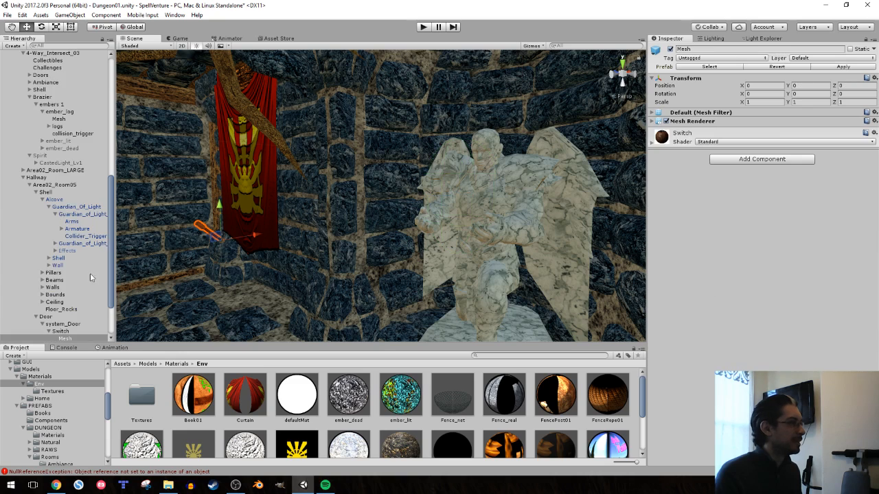
pyautogui.click(71, 288)
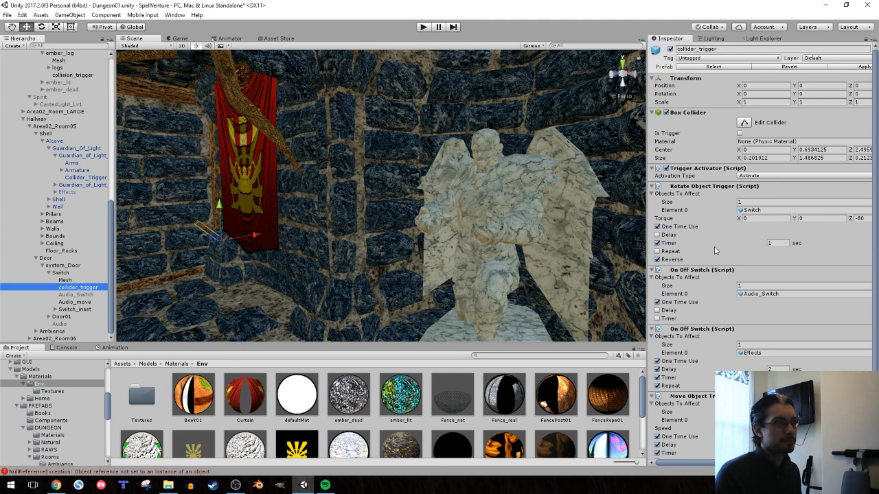
pyautogui.scroll(-3, 729, 286)
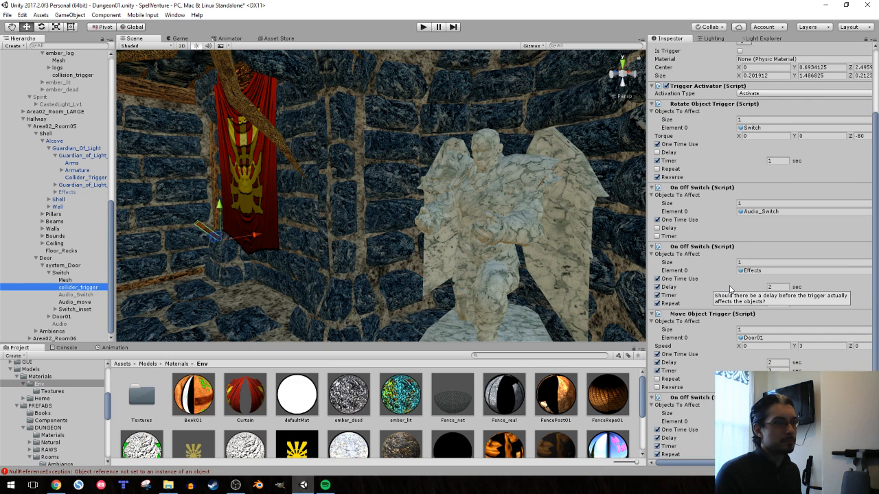
pyautogui.scroll(-1, 729, 288)
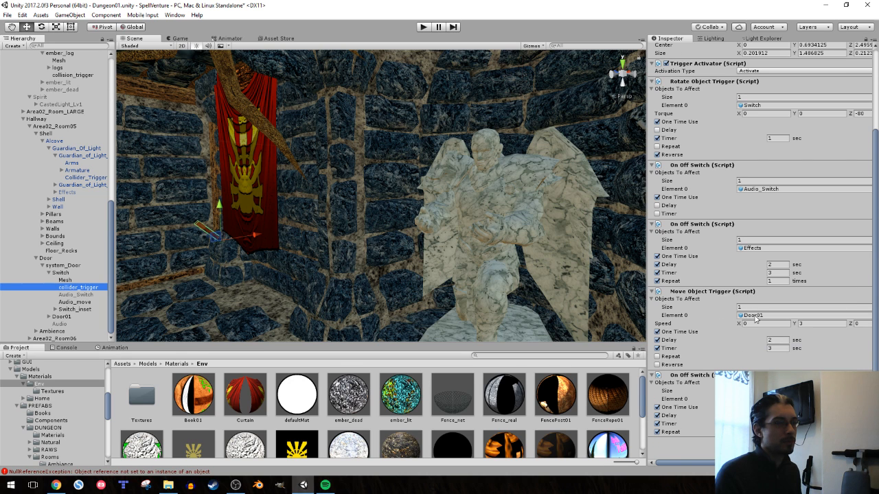
pyautogui.moveTo(747, 463); pyautogui.dragTo(774, 462)
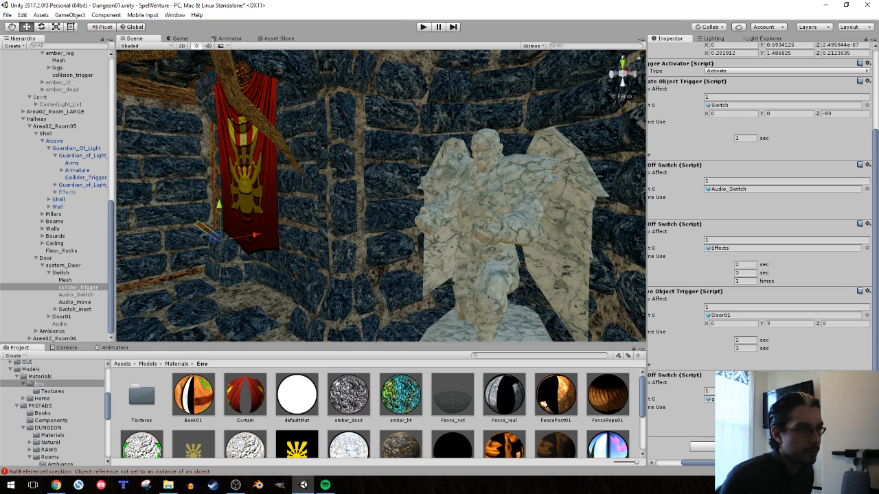
pyautogui.click(742, 317)
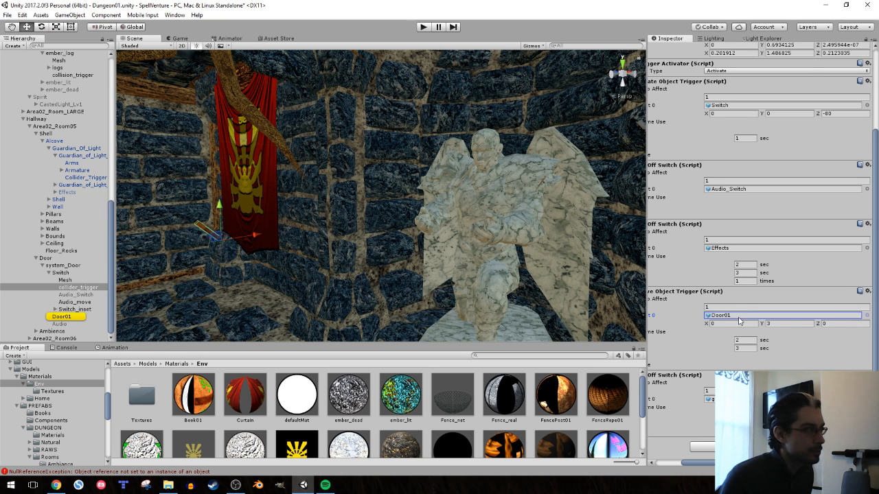
# Inspect the Door01 object under system_Door and expand its children
pyautogui.click(61, 317)
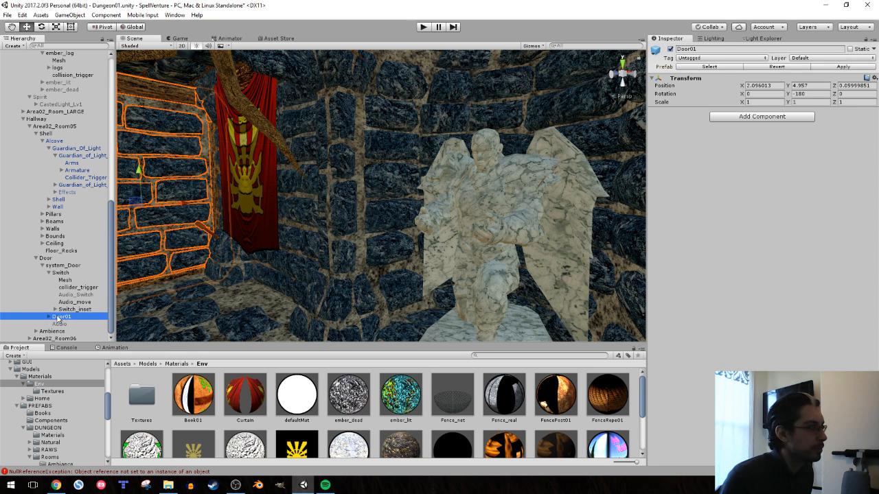
pyautogui.click(51, 317)
pyautogui.click(66, 324)
pyautogui.click(59, 318)
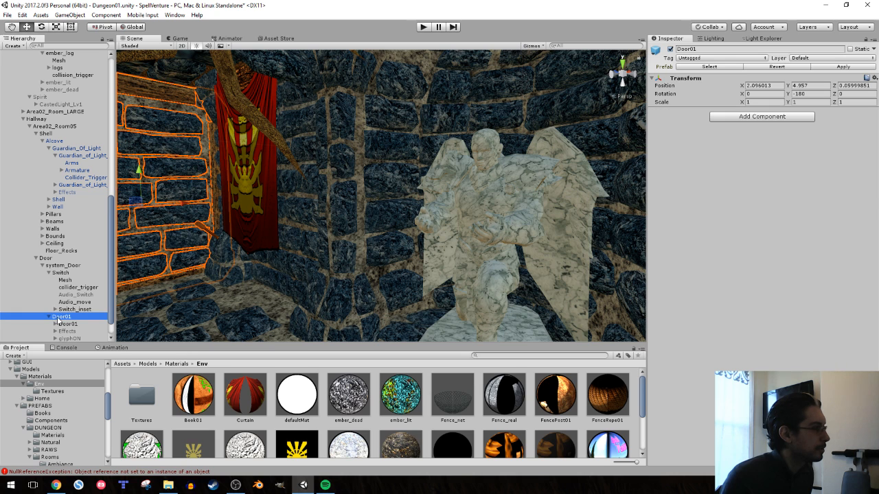
pyautogui.click(203, 233)
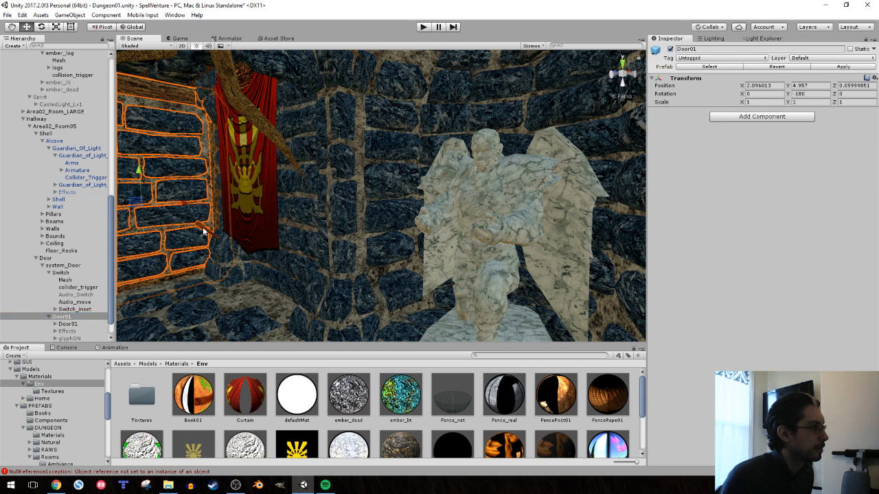
# Copy the last On Off Switch component from the wall lever's collider_trigger
pyautogui.click(74, 287)
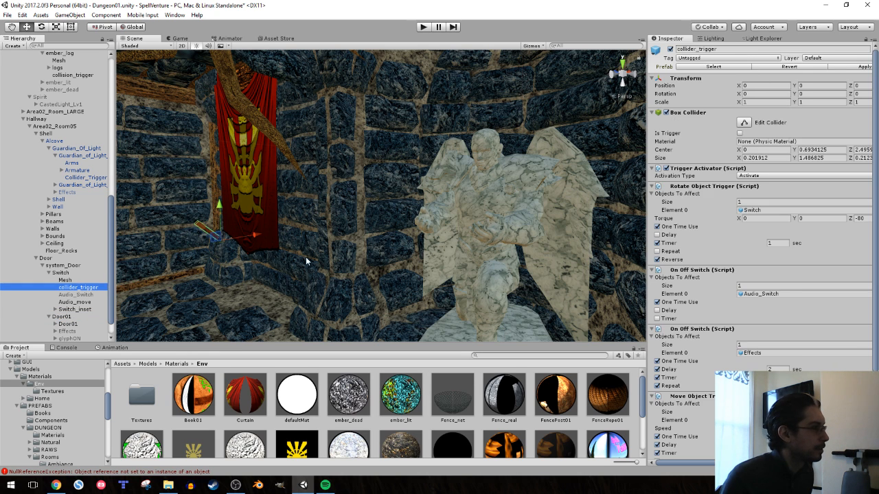
pyautogui.scroll(-5, 729, 283)
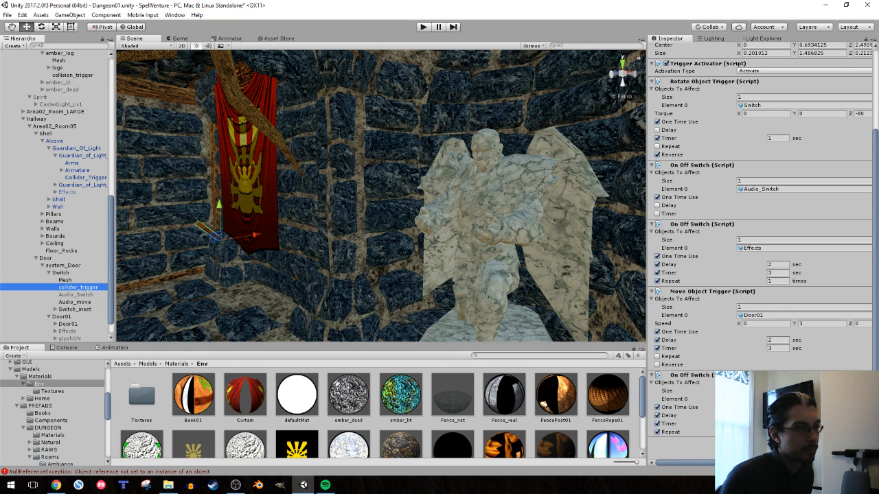
pyautogui.moveTo(745, 463); pyautogui.dragTo(771, 463)
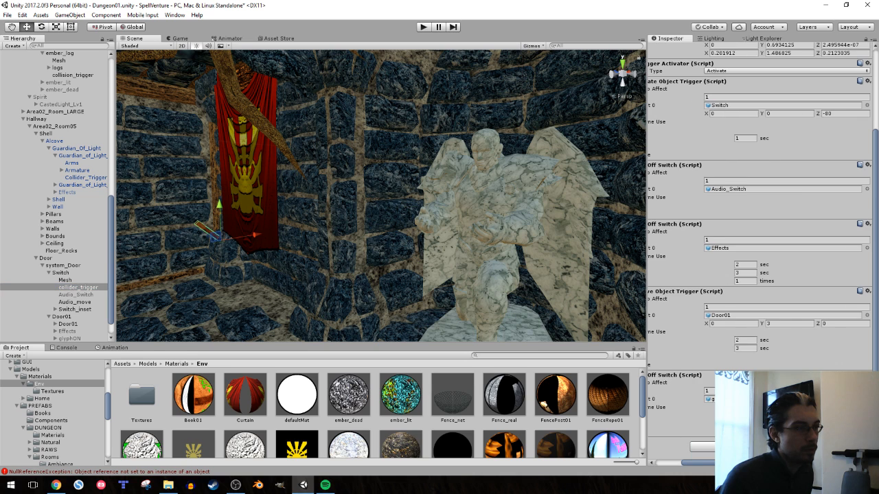
pyautogui.click(868, 376)
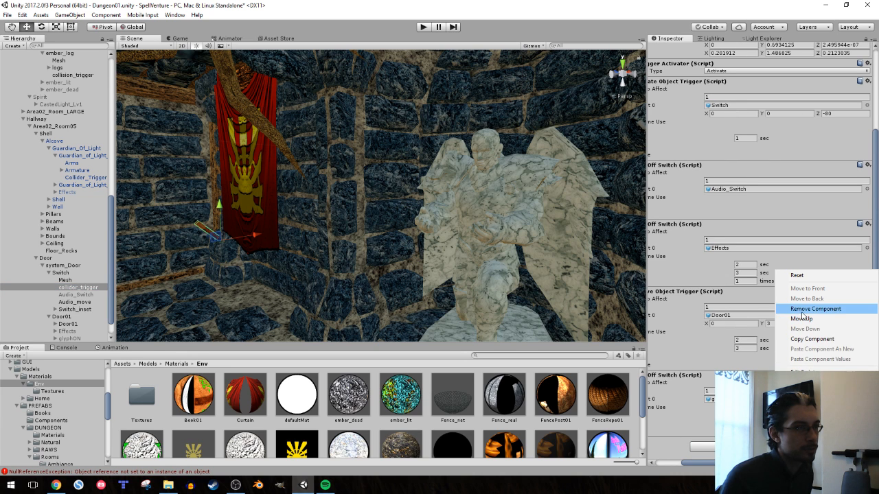
pyautogui.click(803, 340)
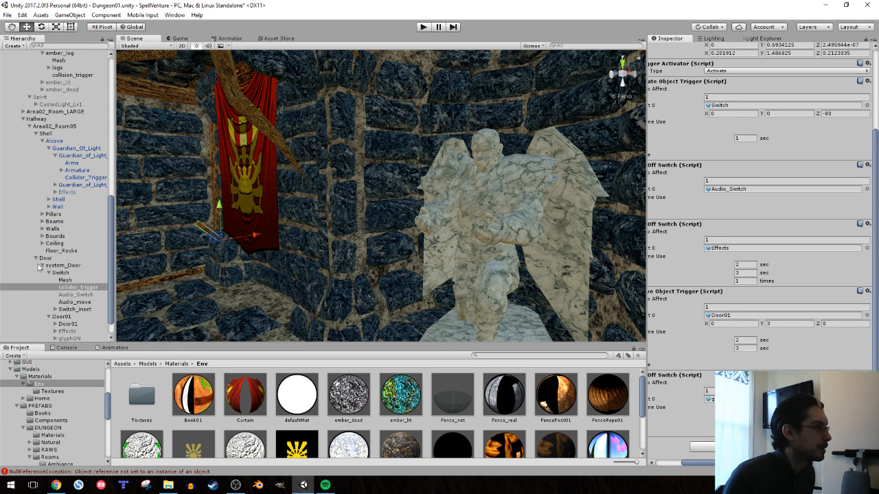
# Add an On Off Switch to the statue's Collider_Trigger and paste the copied values, targeting glyphON with a 1 s delay and 6 s timer
pyautogui.scroll(-1, 57, 184)
pyautogui.click(77, 156)
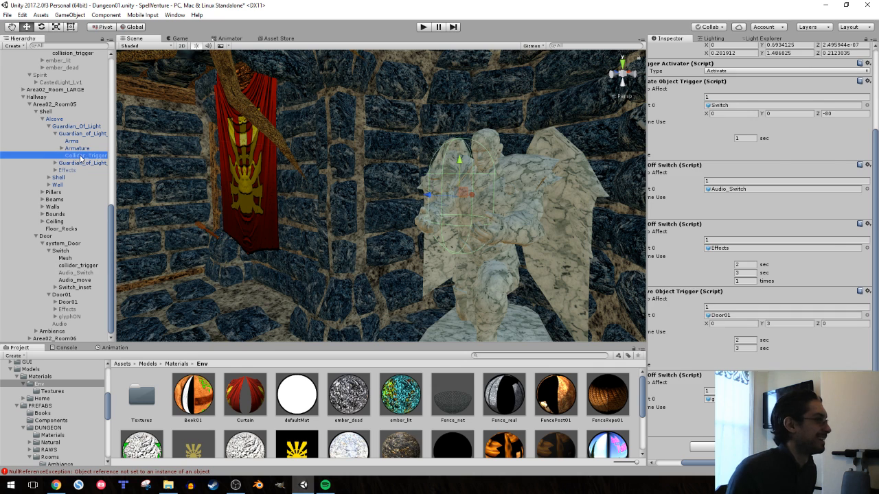
pyautogui.click(741, 362)
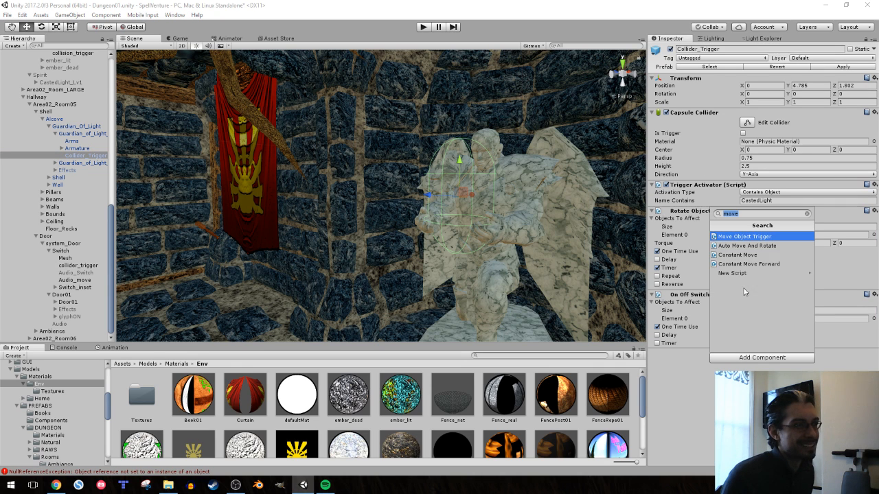
pyautogui.click(743, 255)
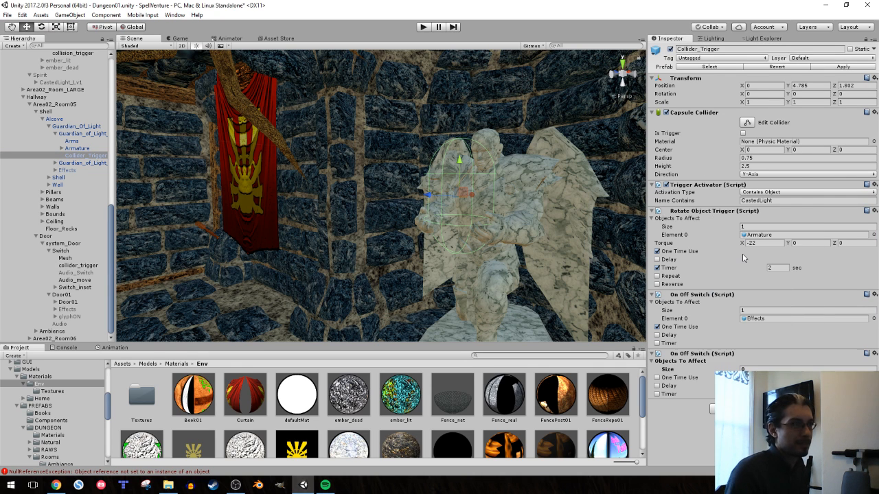
pyautogui.click(874, 354)
pyautogui.click(796, 364)
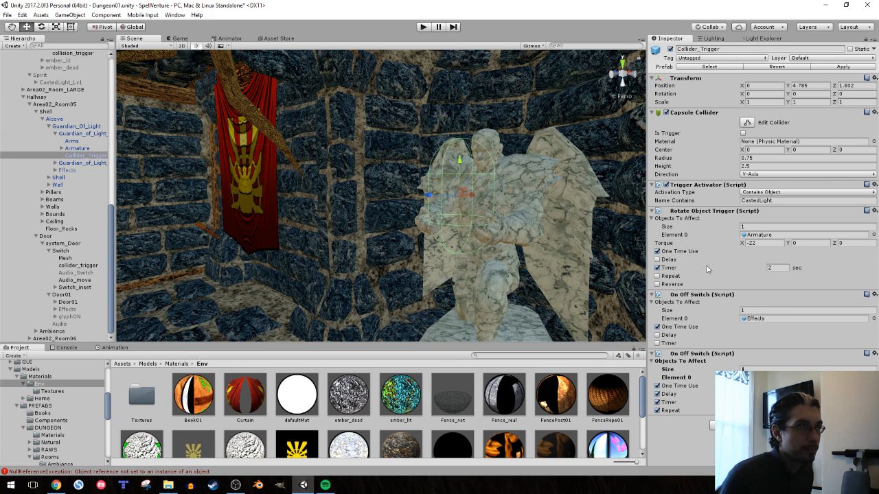
# Break the prefab instance of the Alcove object that contains the statue
pyautogui.click(54, 119)
pyautogui.click(70, 14)
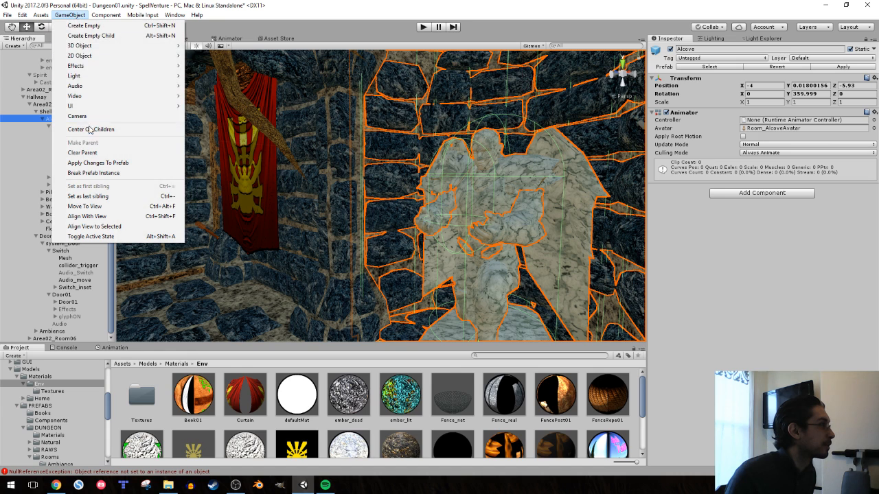
pyautogui.click(95, 173)
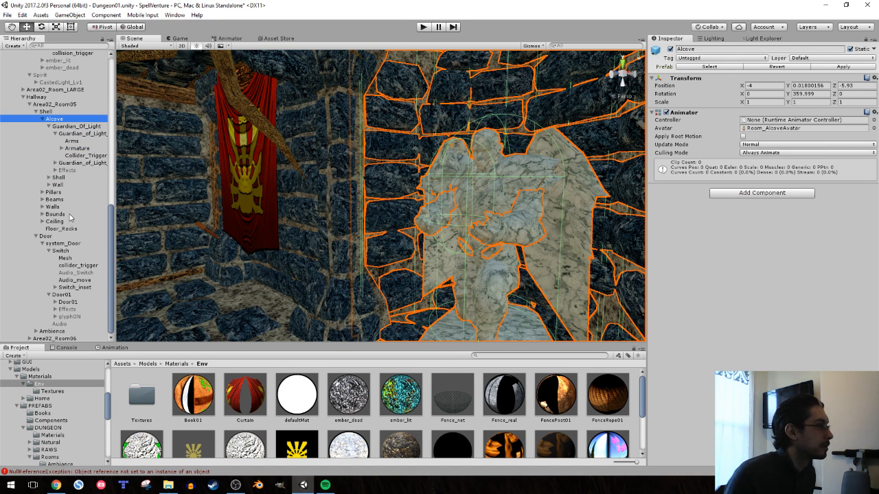
# Copy the Move Object Trigger component that moves Door01 from the wall lever's collider_trigger
pyautogui.click(77, 265)
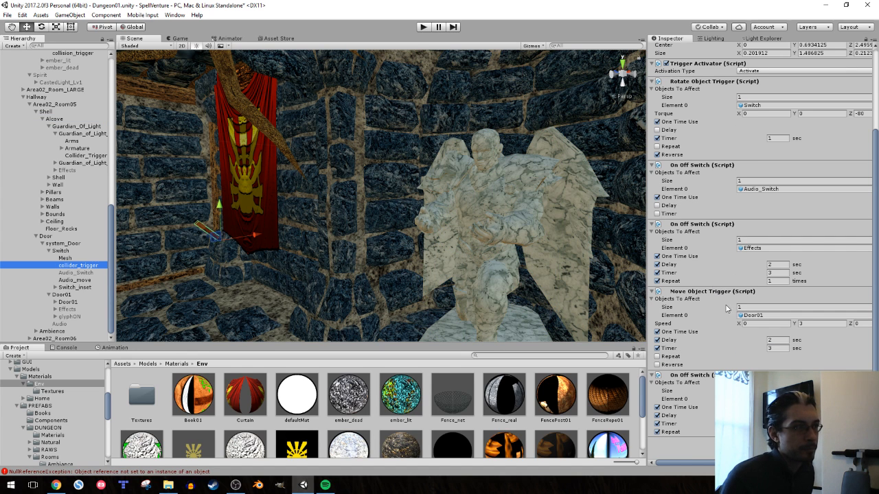
pyautogui.moveTo(735, 462); pyautogui.dragTo(766, 462)
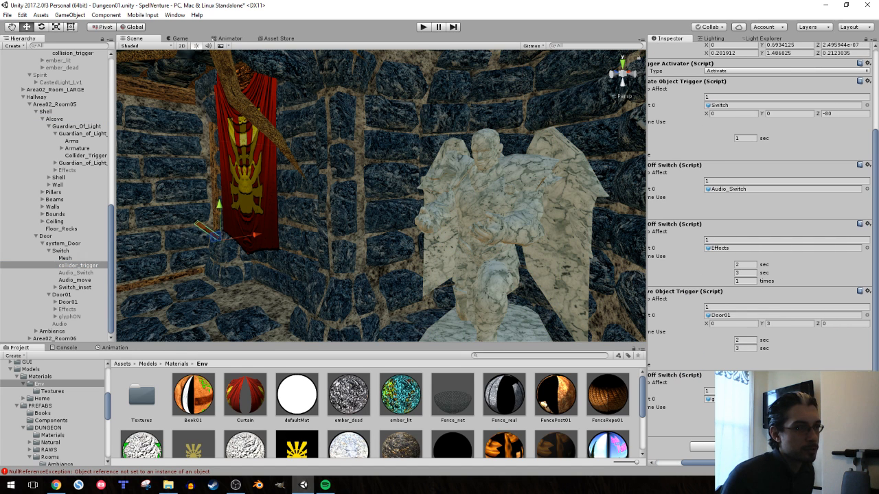
pyautogui.click(868, 291)
pyautogui.click(797, 366)
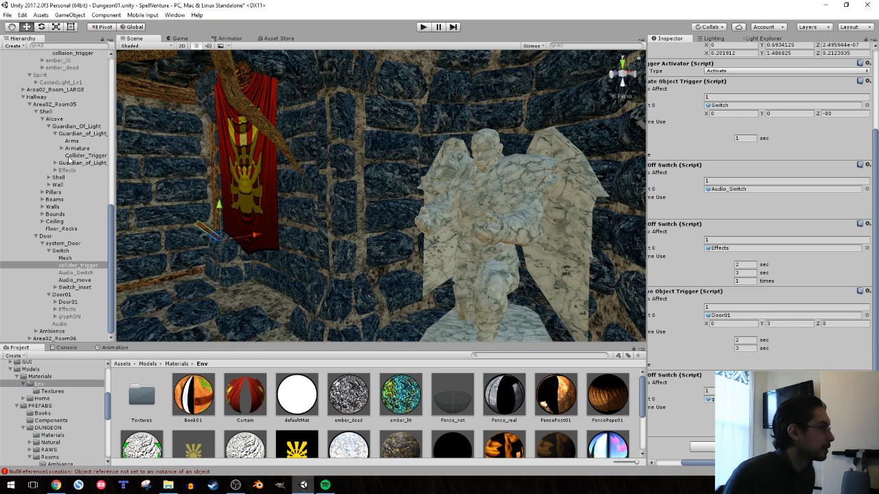
# Add a Move Object Trigger component to the winged statue's Collider_Trigger
pyautogui.click(79, 156)
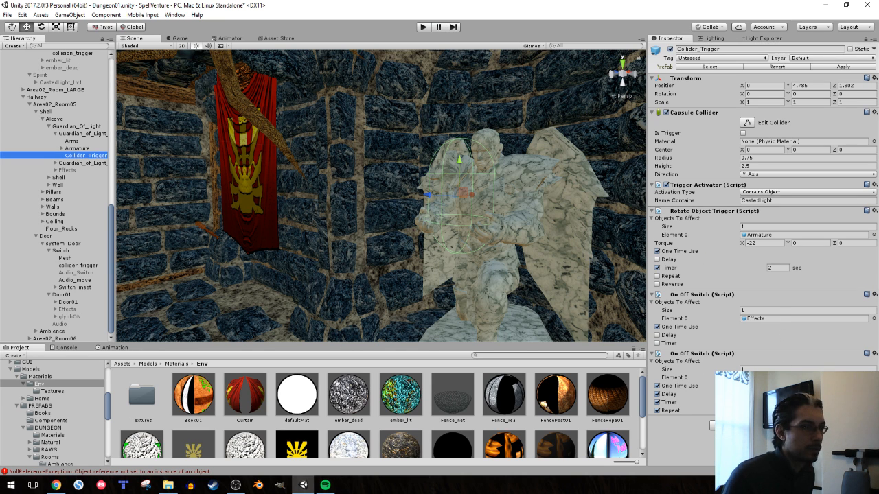
pyautogui.click(762, 426)
pyautogui.write('move')
pyautogui.press('Return')
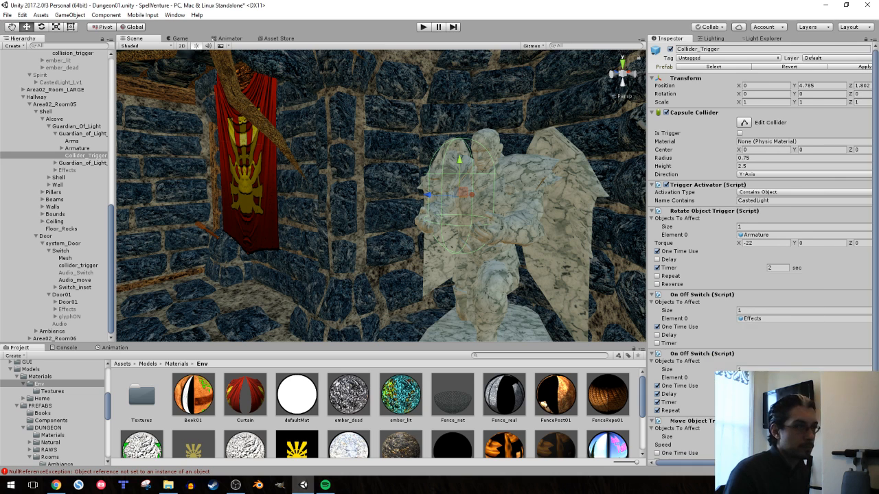
pyautogui.scroll(-3, 762, 425)
pyautogui.moveTo(762, 463); pyautogui.dragTo(791, 463)
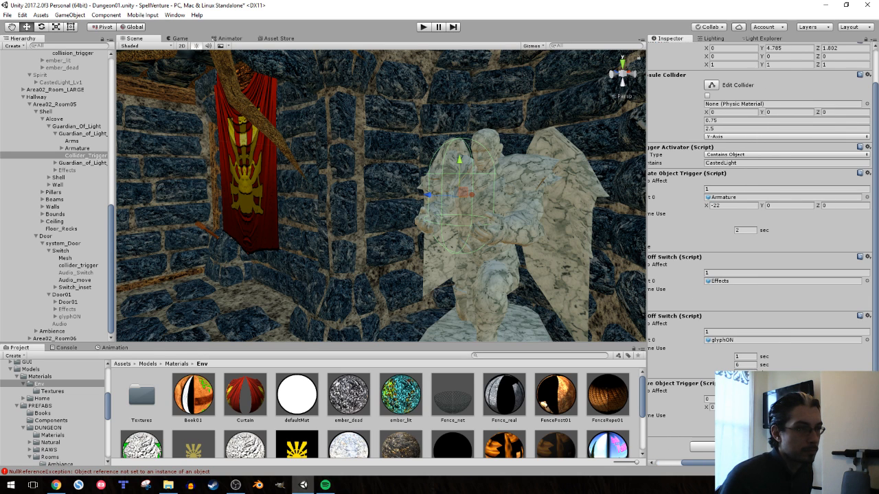
# Paste the copied door movement values into the statue's new Move Object Trigger, cancelling the accidental Visual Studio launch
pyautogui.click(868, 384)
pyautogui.click(824, 375)
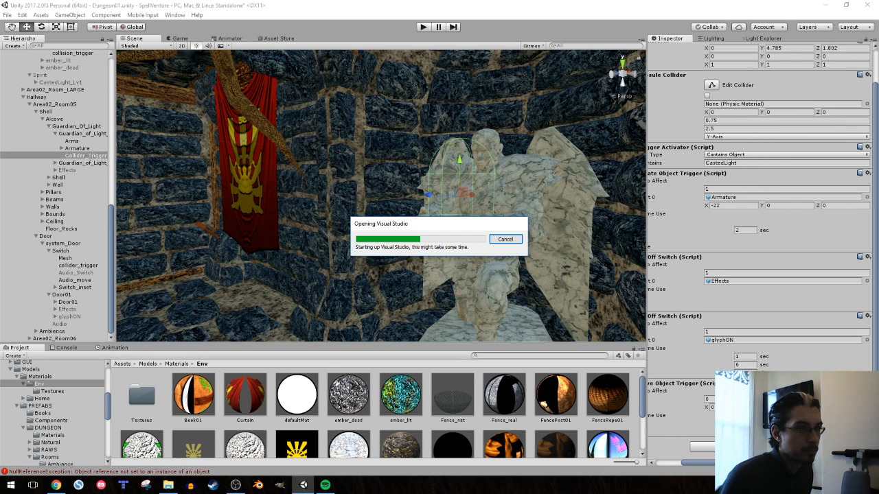
pyautogui.click(502, 241)
pyautogui.click(868, 384)
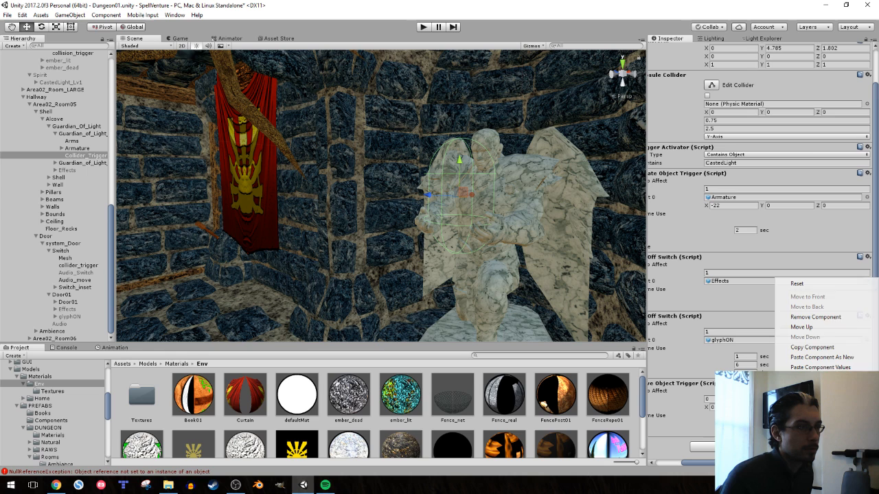
pyautogui.click(833, 358)
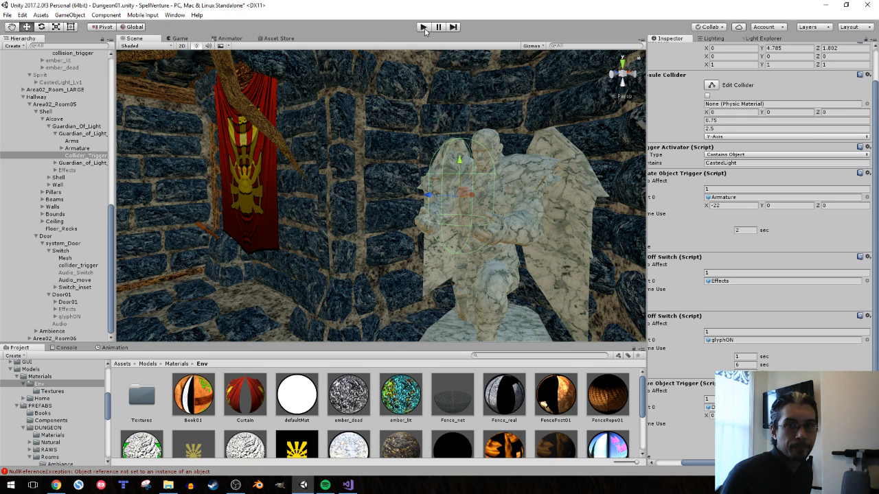
# Save the Dungeon01 scene and enter play mode to test the statue's door trigger
pyautogui.hotkey('ctrl', 's')
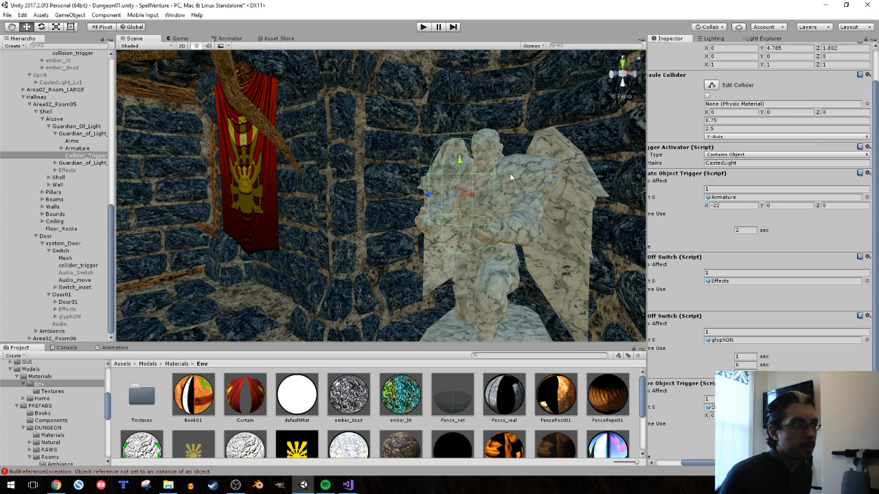
pyautogui.hotkey('ctrl', 'p')
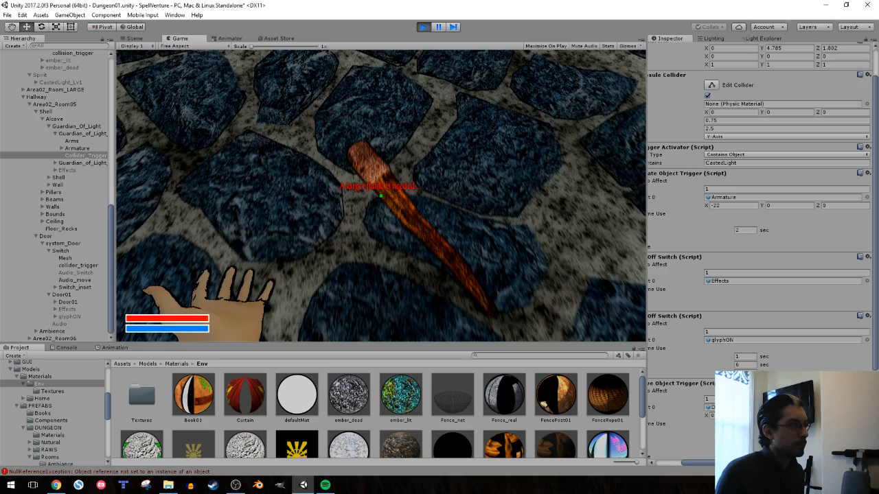
# Light the brazier in the playtest and lead the released spirit to the winged statue to trigger it
pyautogui.press('e')
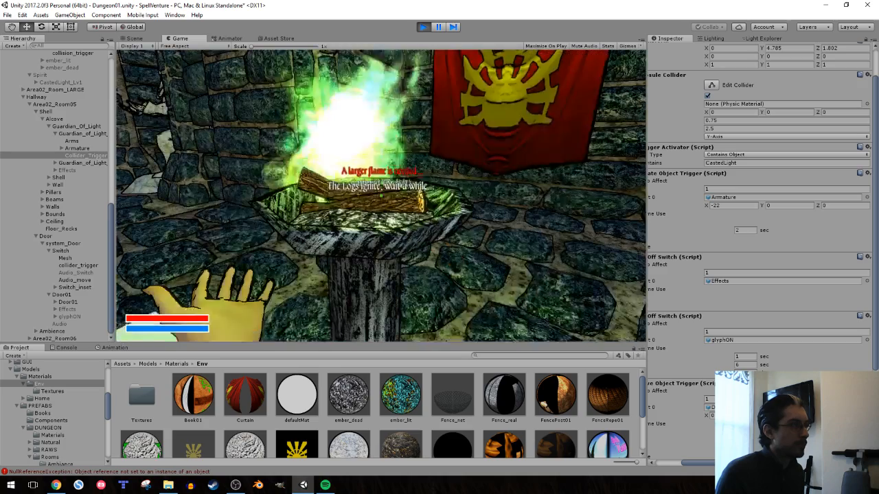
pyautogui.press('s')
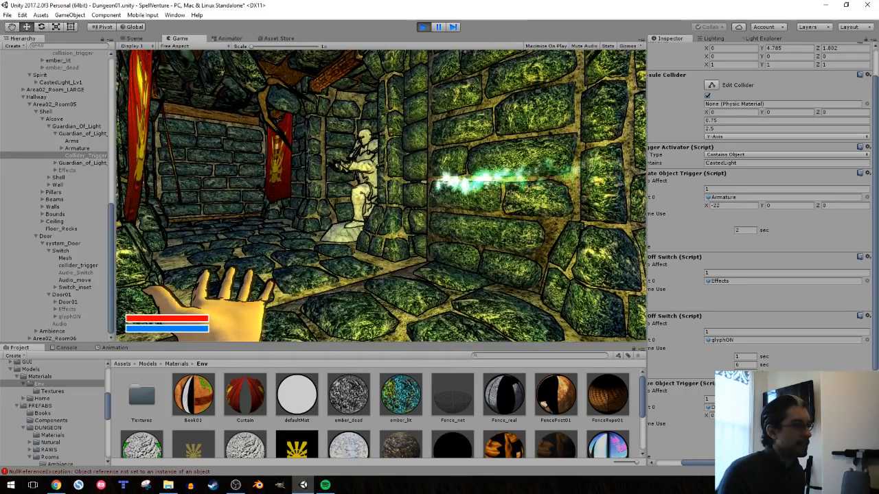
pyautogui.press('w')
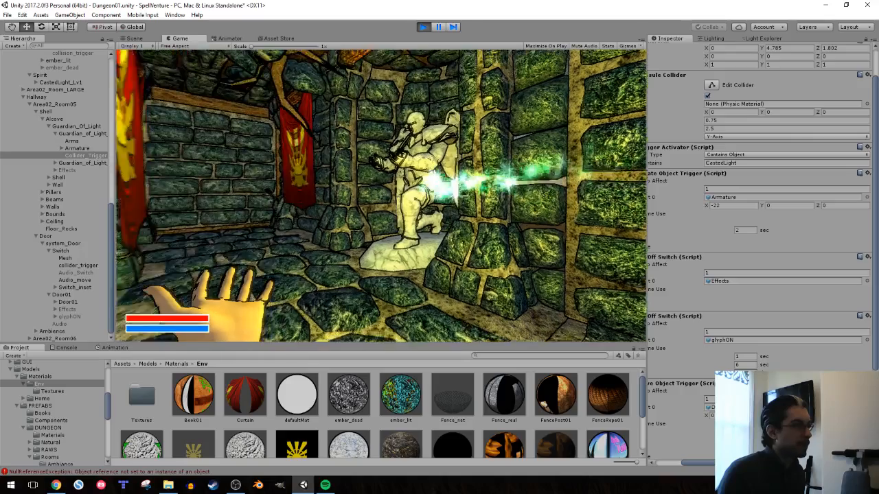
pyautogui.press('w')
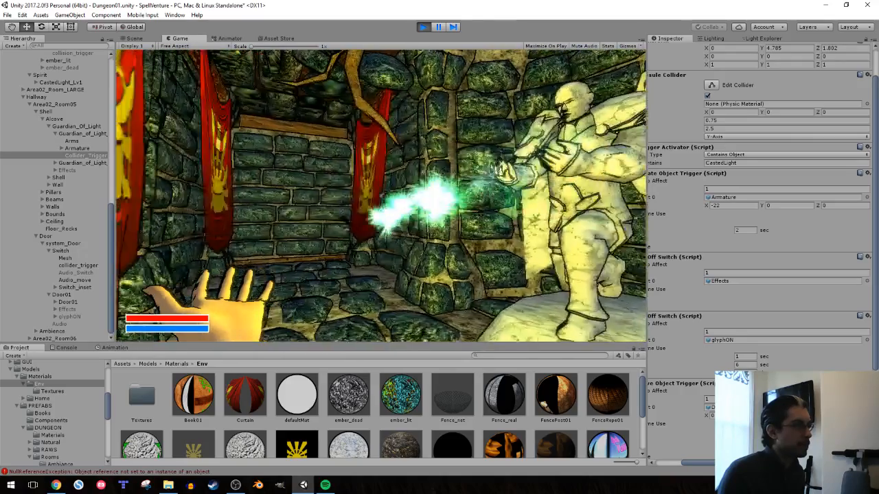
pyautogui.press('s')
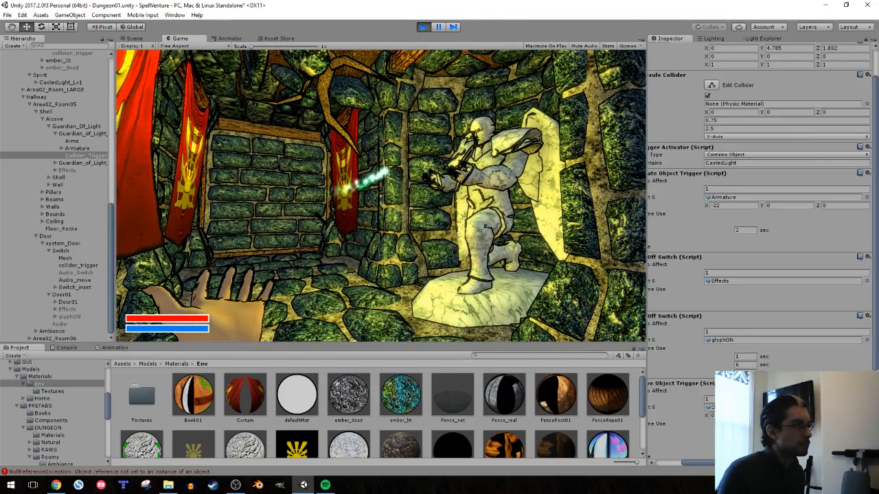
pyautogui.press('w')
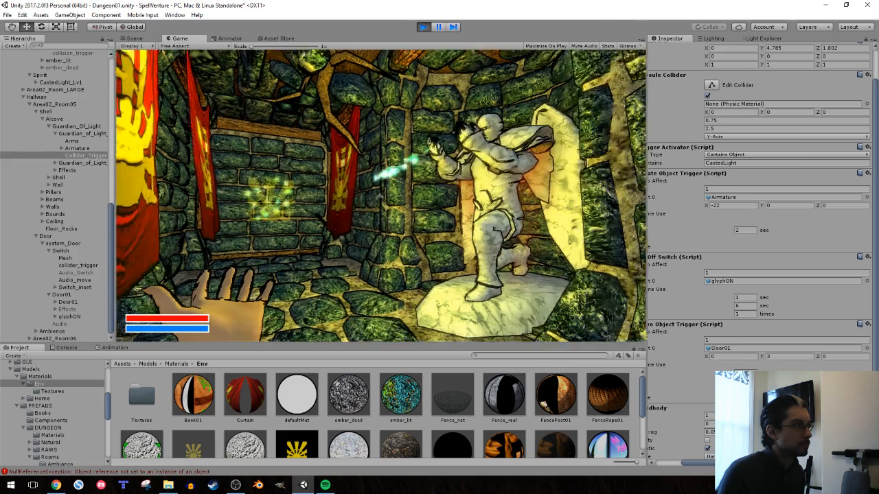
# Walk through the statue's doorway into the hallway beyond to test the passage, and exit play mode
pyautogui.press('w')
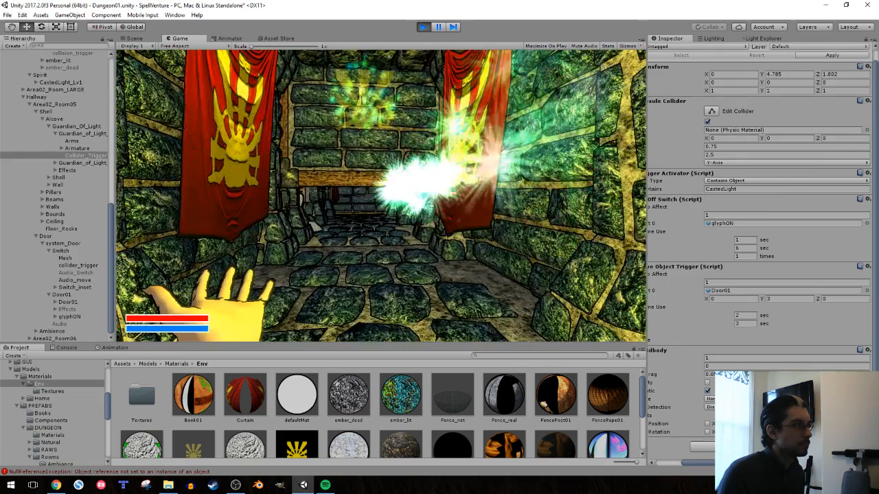
pyautogui.press('w')
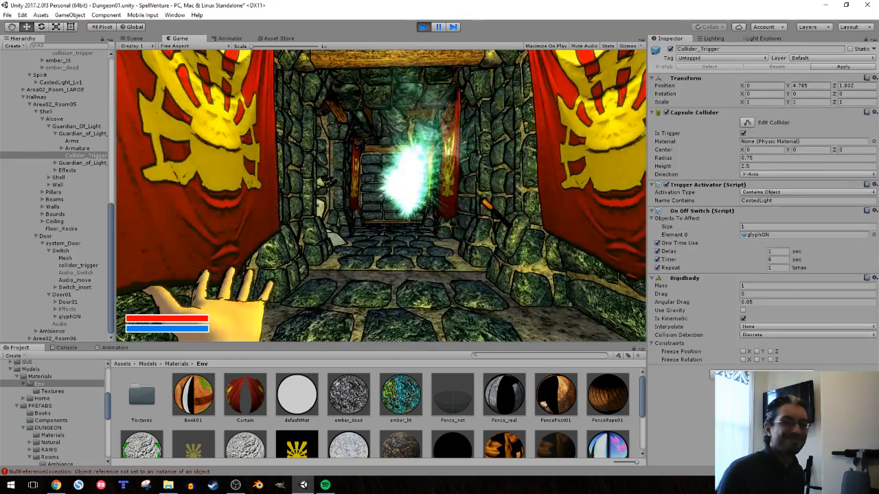
pyautogui.press('w')
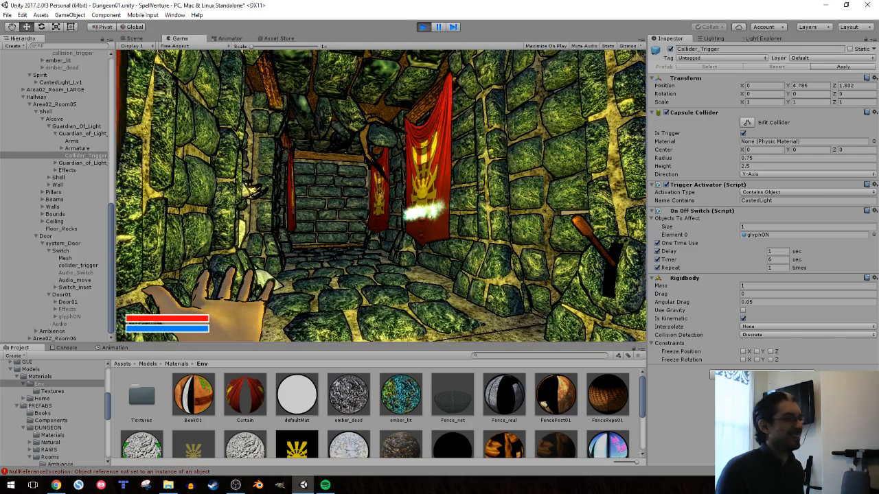
pyautogui.press('Escape')
pyautogui.click(422, 29)
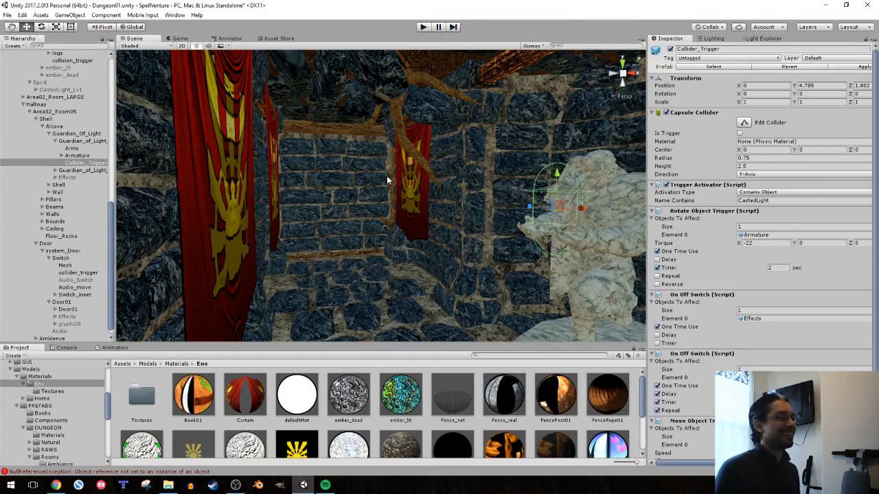
# Delete the wall lever's Switch object from Area02_Room05's system_Door
pyautogui.moveTo(387, 176); pyautogui.dragTo(446, 229, button='right')
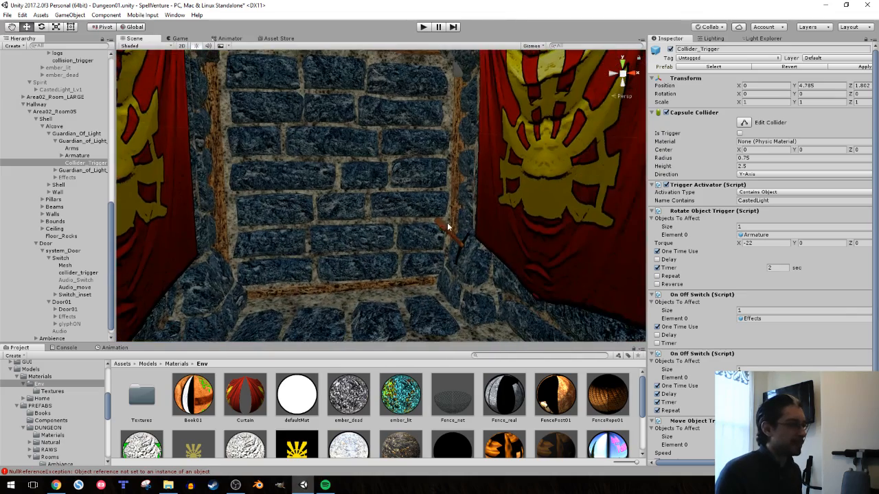
pyautogui.doubleClick(62, 258)
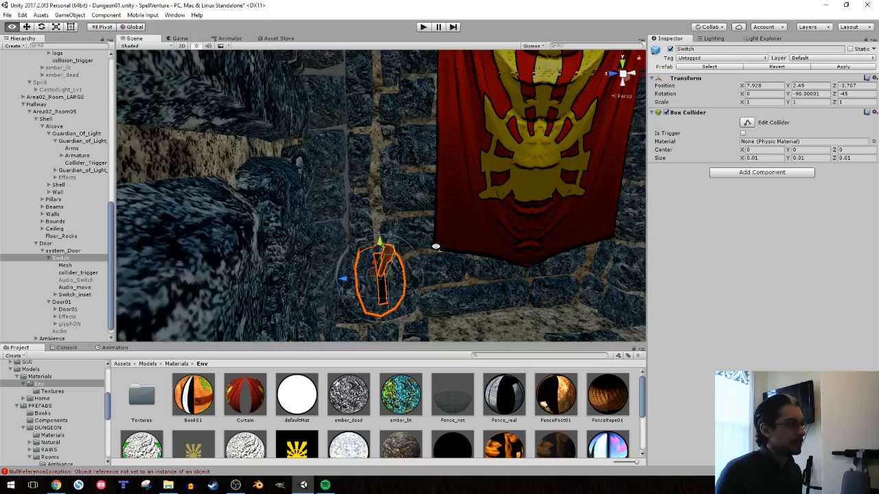
pyautogui.moveTo(436, 246); pyautogui.dragTo(341, 257, button='right')
pyautogui.click(68, 252)
pyautogui.click(66, 261)
pyautogui.press('Delete')
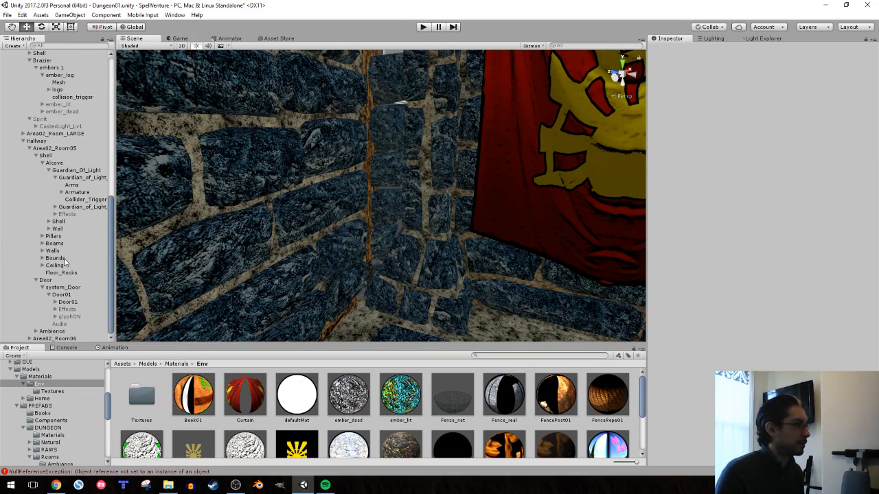
# Select the Alcove with the winged statue in Area02_Room06 and break its prefab instance
pyautogui.moveTo(272, 230); pyautogui.dragTo(338, 220, button='right')
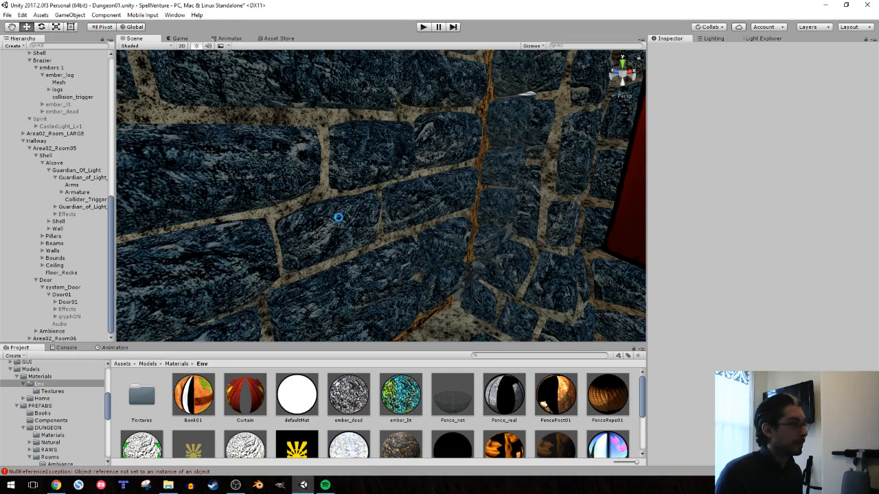
pyautogui.moveTo(339, 217); pyautogui.dragTo(227, 186, button='right')
pyautogui.click(227, 186)
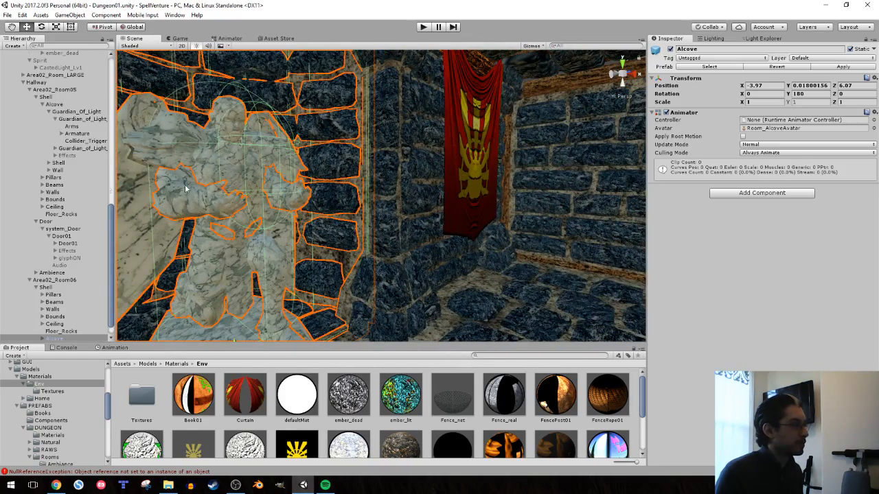
pyautogui.click(37, 98)
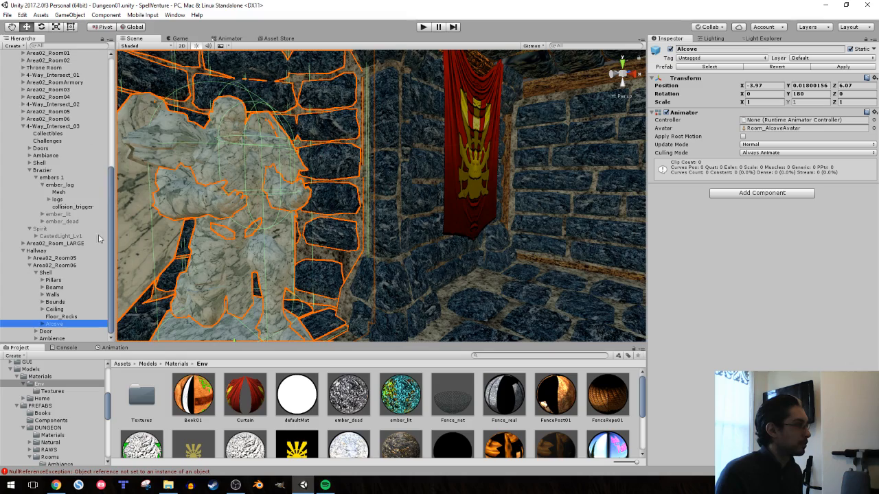
pyautogui.moveTo(137, 238); pyautogui.dragTo(323, 239, button='right')
pyautogui.click(69, 15)
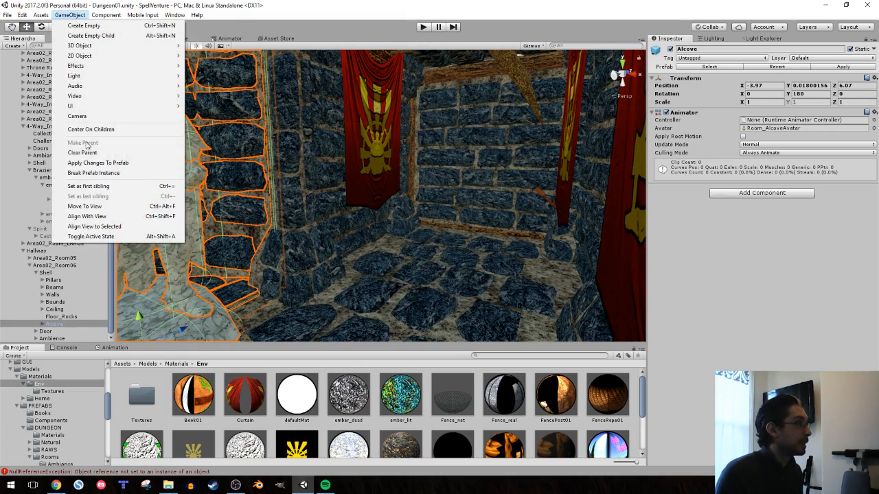
pyautogui.click(93, 173)
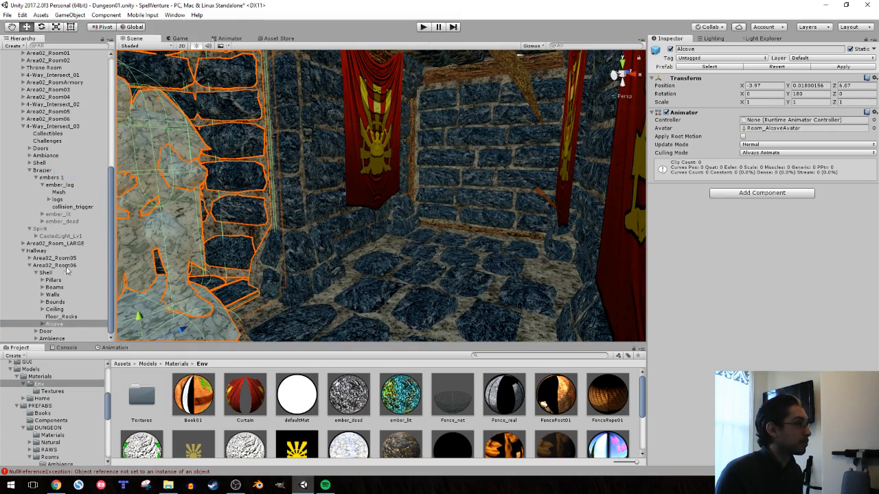
# Reveal the wall lever's collider_trigger and the winged statue's Collider_Trigger in Area02_Room06's object hierarchy
pyautogui.click(543, 194)
pyautogui.scroll(-3, 64, 295)
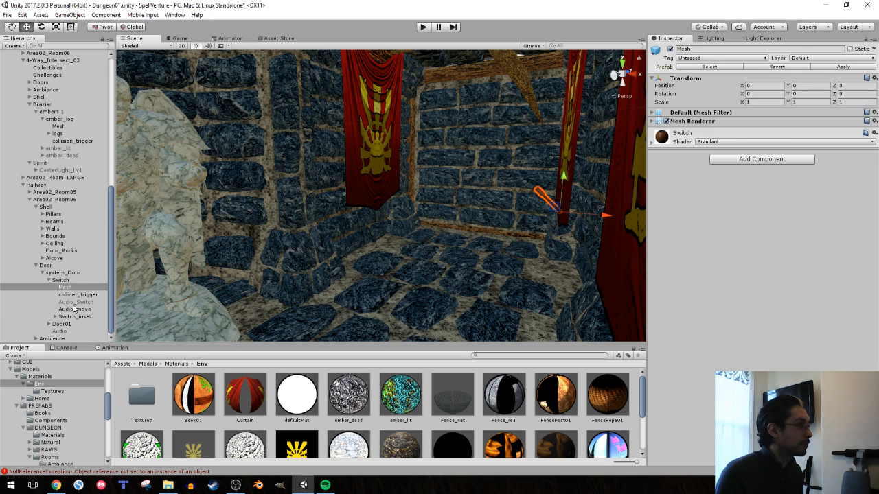
pyautogui.click(75, 295)
pyautogui.click(55, 259)
pyautogui.click(42, 258)
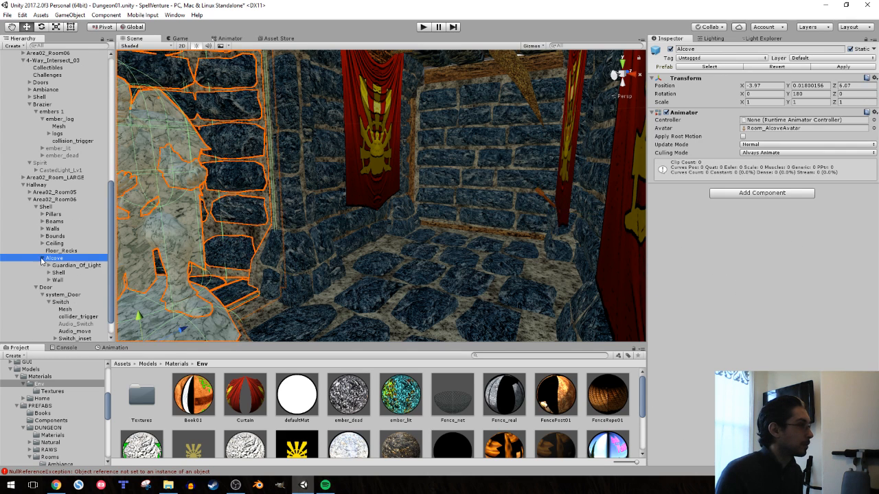
pyautogui.click(50, 265)
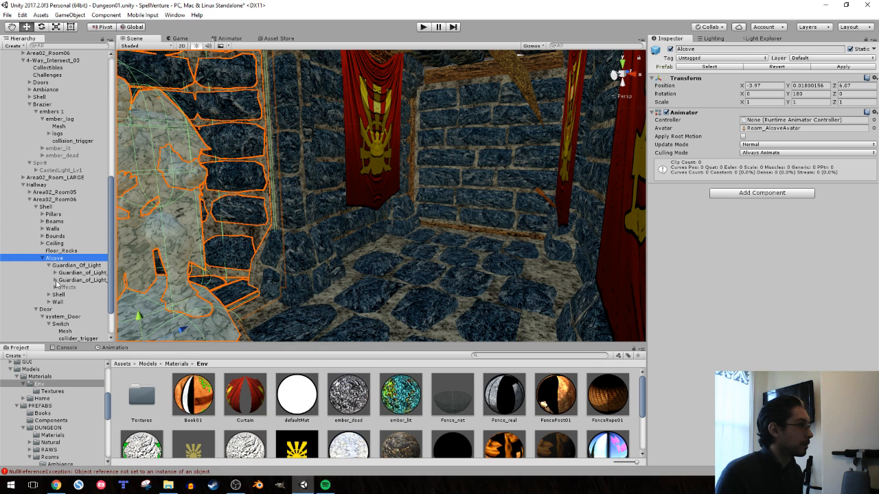
pyautogui.click(55, 280)
pyautogui.click(55, 280)
pyautogui.click(55, 273)
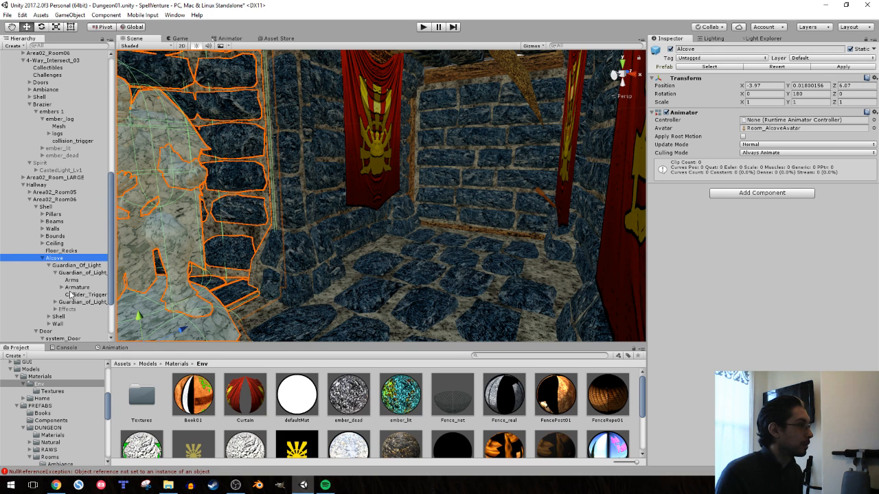
pyautogui.click(76, 294)
pyautogui.scroll(-3, 74, 286)
pyautogui.keyDown('ctrl'); pyautogui.click(77, 294); pyautogui.keyUp('ctrl')
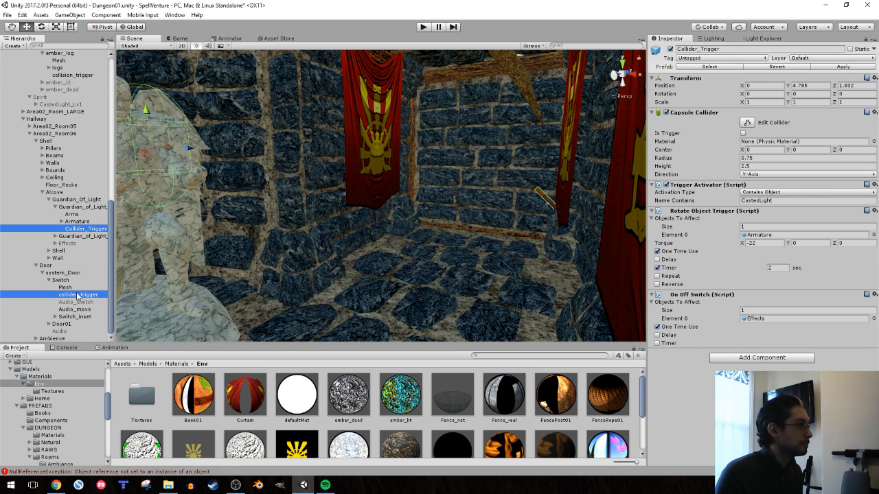
# Copy the On Off Switch component that targets glyphON from the Area02_Room06 lever's collider_trigger
pyautogui.click(77, 295)
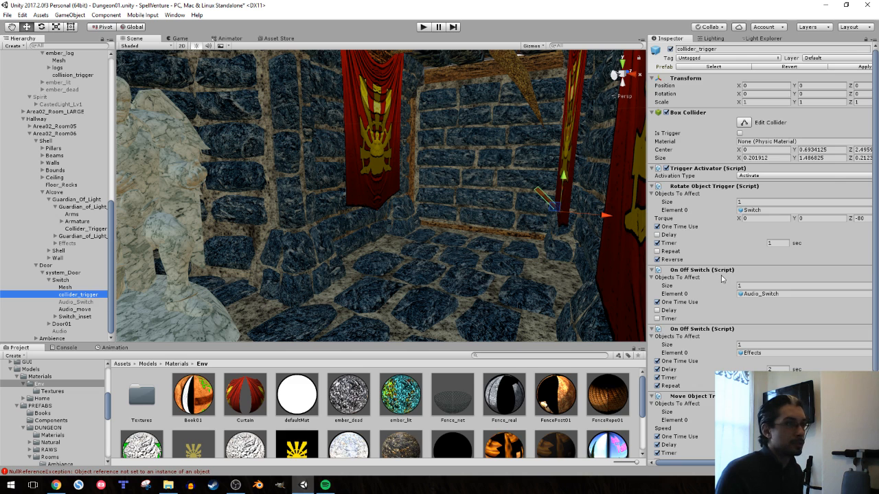
pyautogui.scroll(-3, 722, 278)
pyautogui.moveTo(741, 463); pyautogui.dragTo(772, 463)
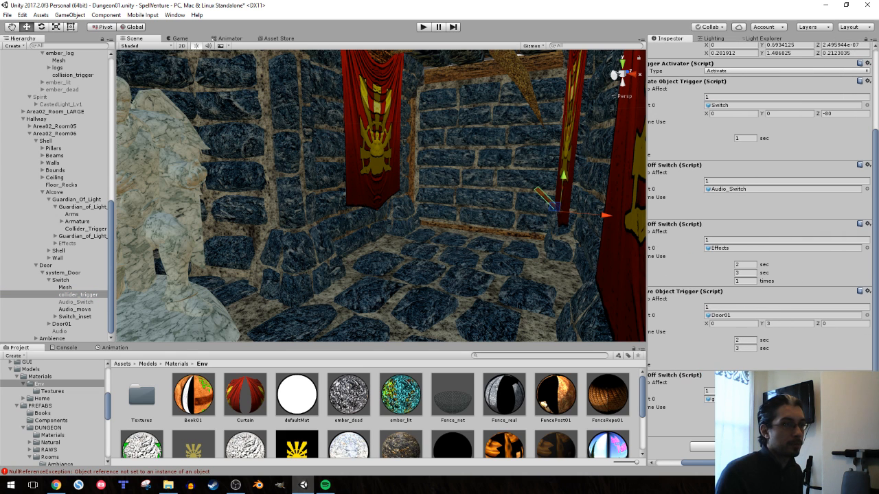
pyautogui.click(867, 376)
pyautogui.click(826, 340)
# Add a second On Off Switch to the Room06 statue's Collider_Trigger and paste the copied glyph switch values into it
pyautogui.click(82, 229)
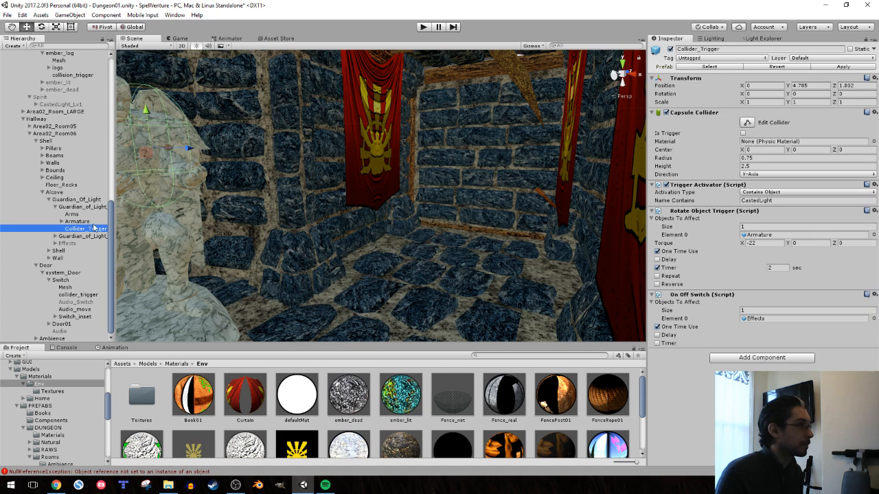
pyautogui.click(771, 358)
pyautogui.write('on')
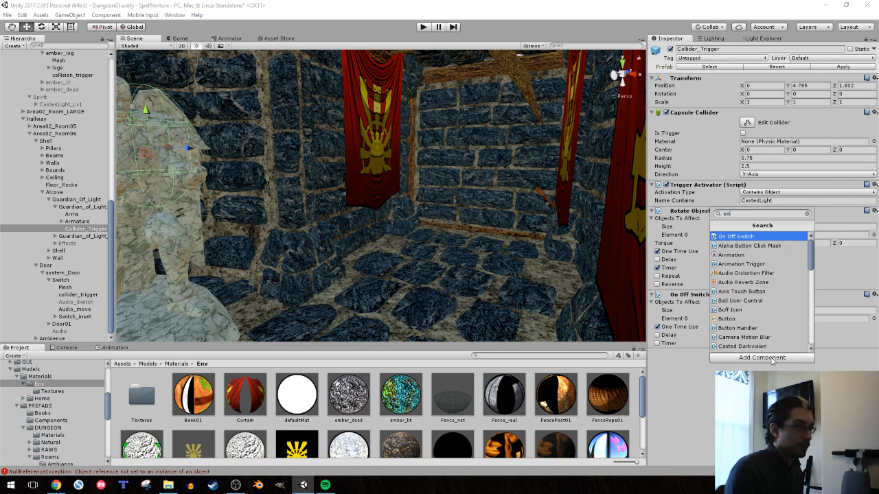
pyautogui.press('Return')
pyautogui.click(874, 353)
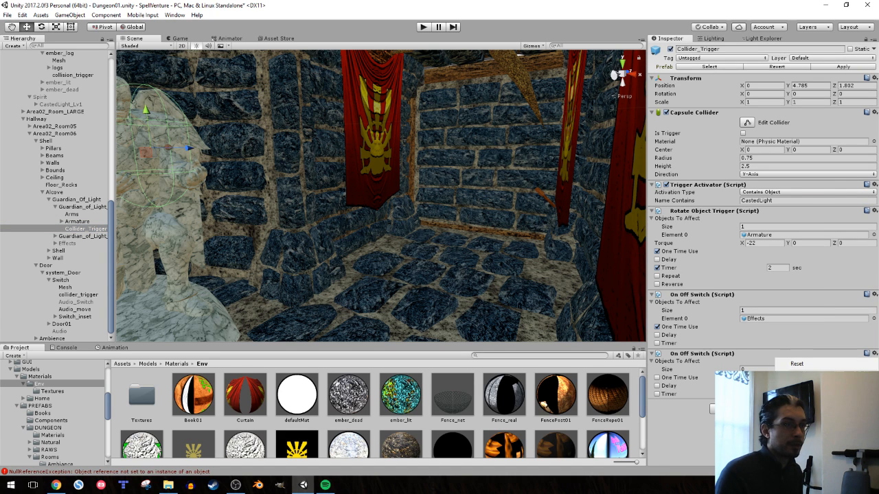
pyautogui.click(797, 364)
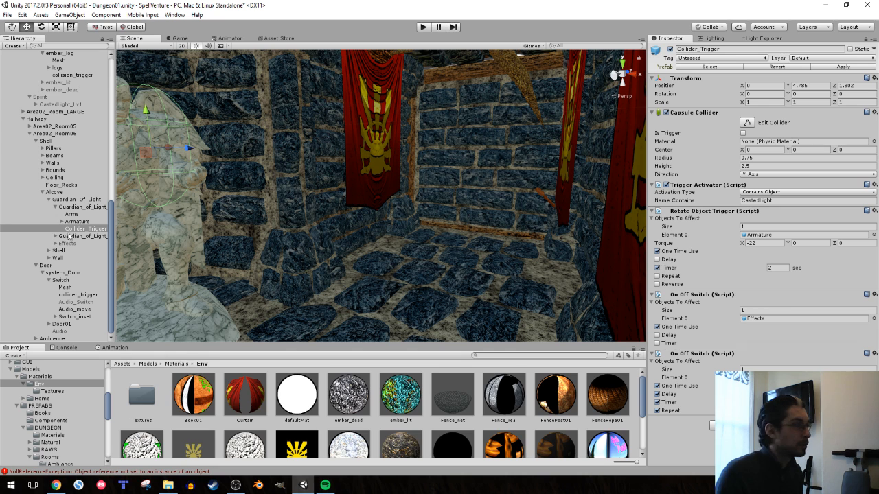
# Copy the Move Object Trigger component that moves Door01 from the Area02_Room06 lever's collider_trigger
pyautogui.click(87, 295)
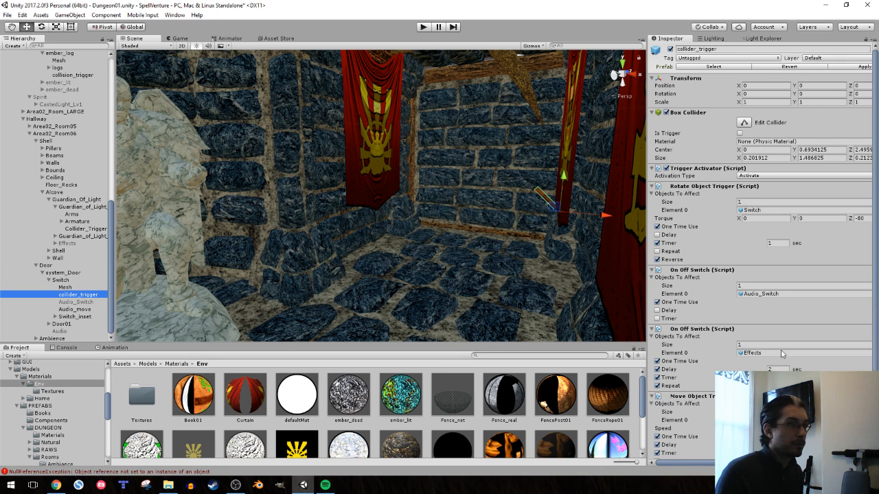
pyautogui.scroll(-5, 783, 355)
pyautogui.moveTo(783, 462); pyautogui.dragTo(810, 463)
pyautogui.click(867, 292)
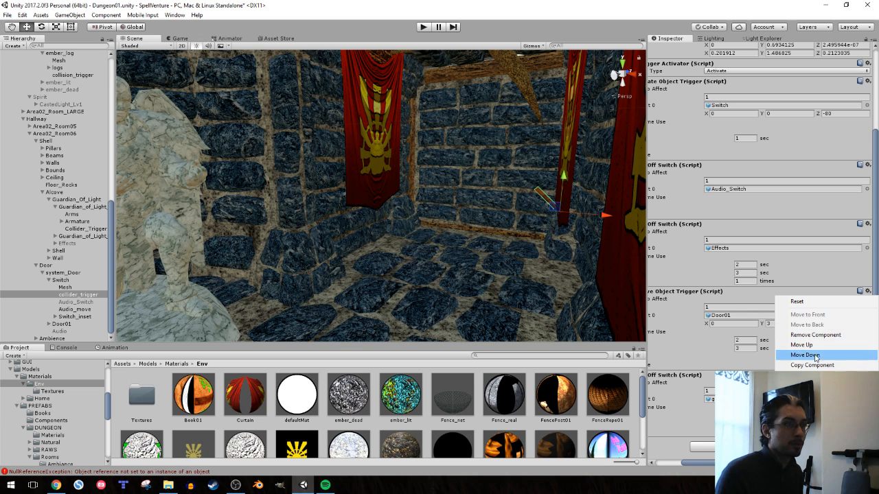
pyautogui.click(817, 365)
# Add a Move Object Trigger to the Room06 statue's Collider_Trigger and paste the copied Door01 movement values into it
pyautogui.click(83, 229)
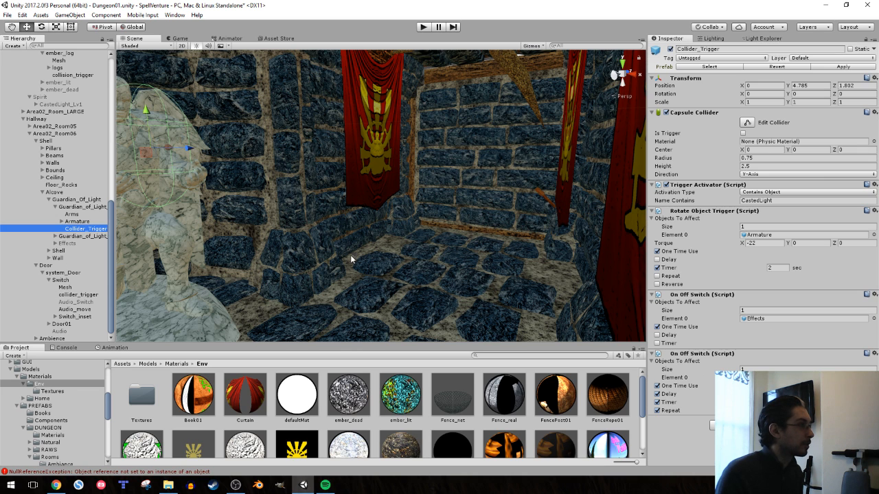
pyautogui.click(761, 426)
pyautogui.write('mov')
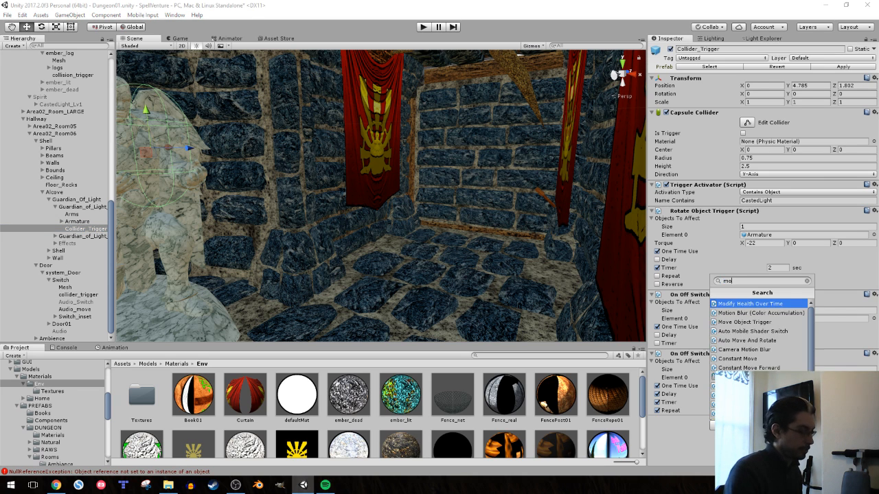
pyautogui.press('Return')
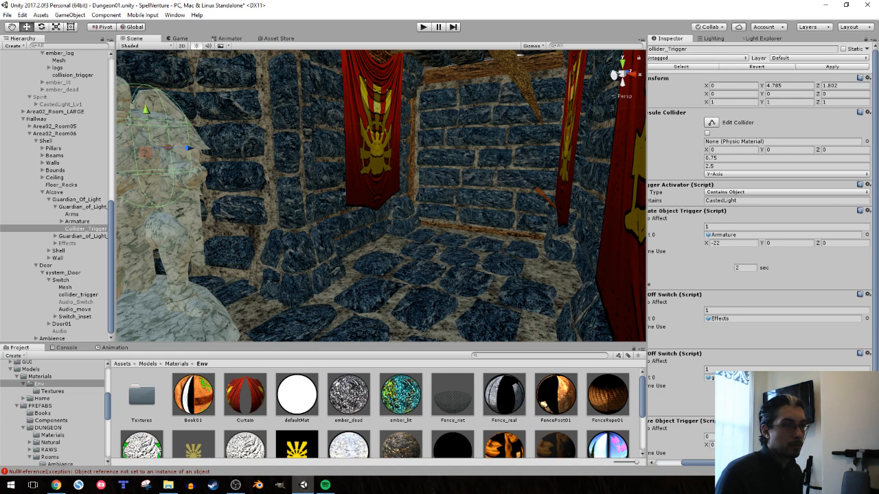
pyautogui.click(867, 420)
pyautogui.click(817, 405)
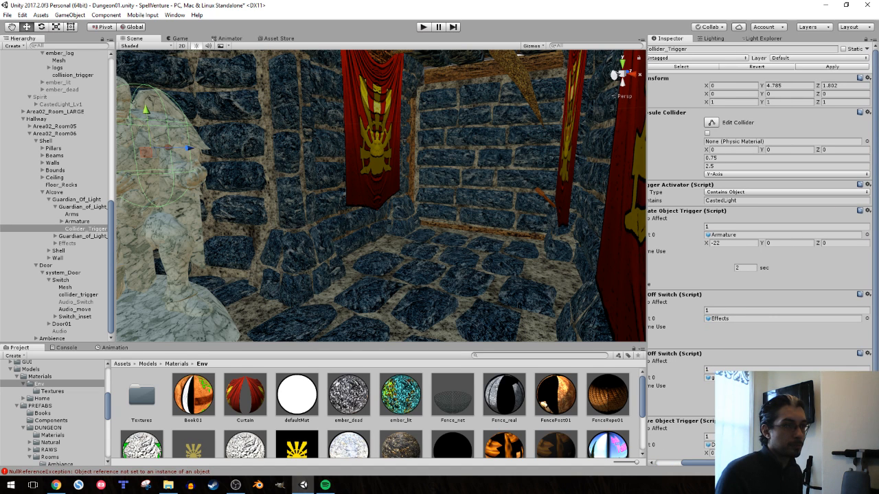
# Run the game, pick up the torch and ignite the brazier's logs to bring out the spirit's light
pyautogui.scroll(-3, 708, 330)
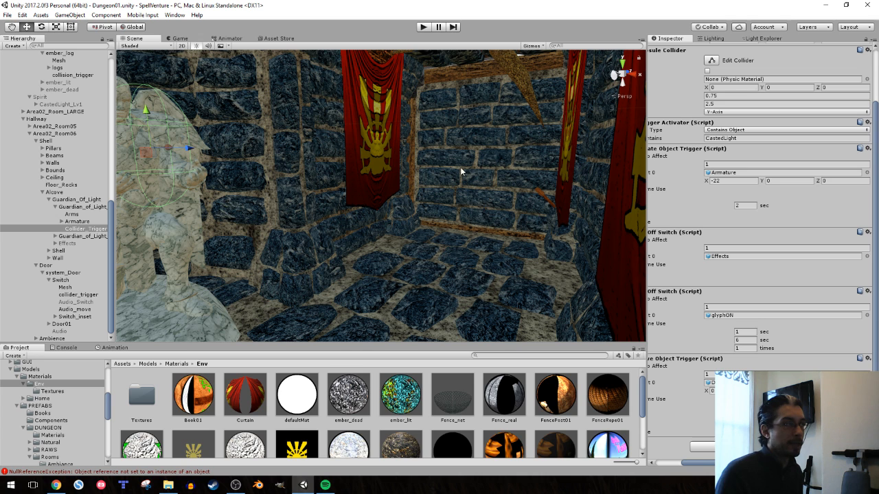
pyautogui.click(423, 27)
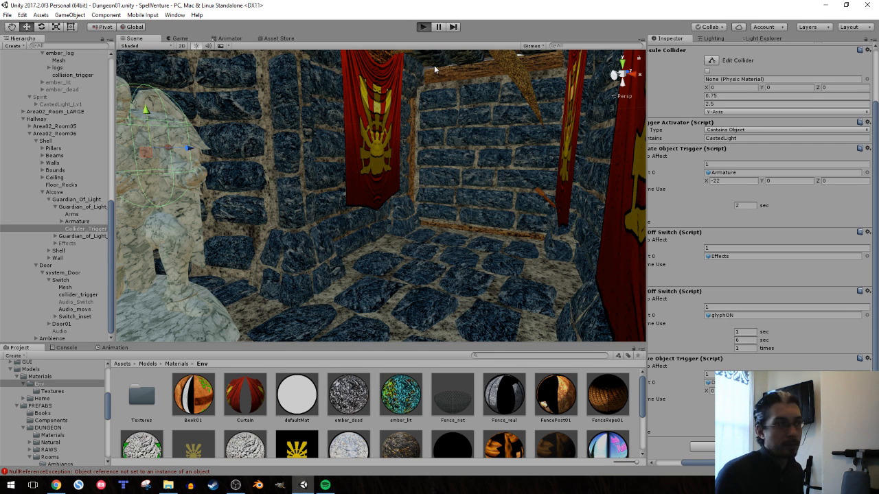
pyautogui.press('w')
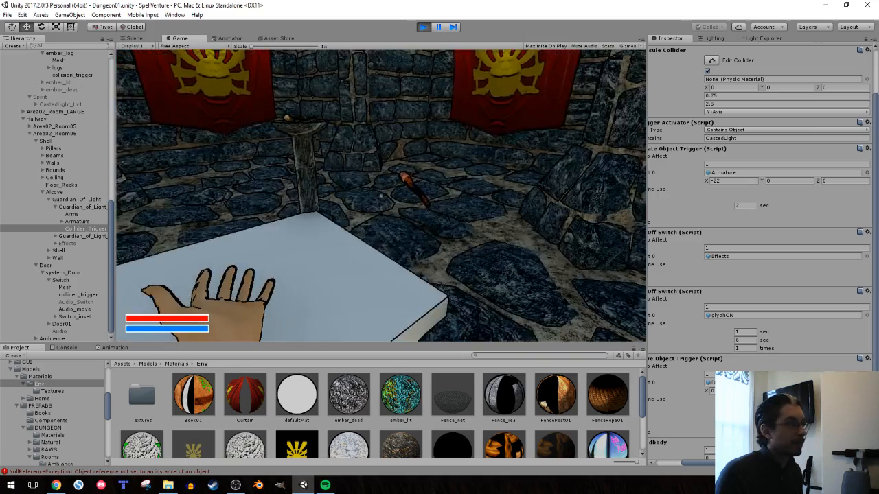
pyautogui.click(381, 196)
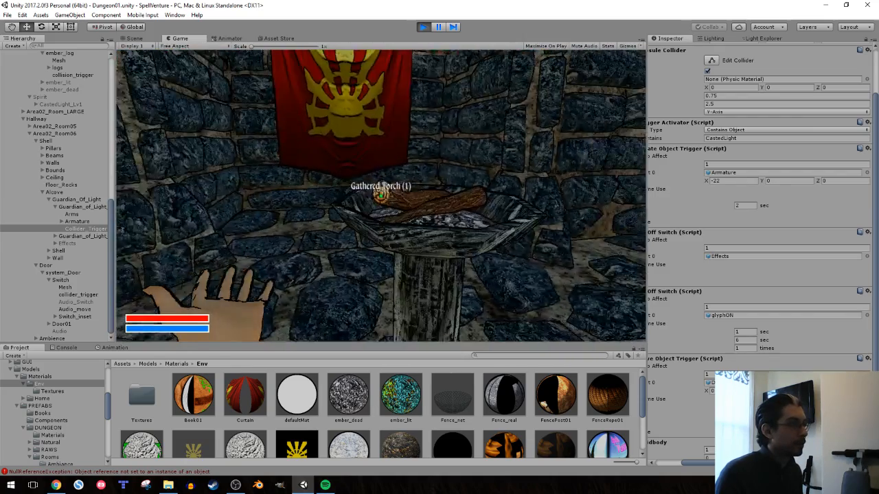
pyautogui.click(381, 196)
pyautogui.press('s')
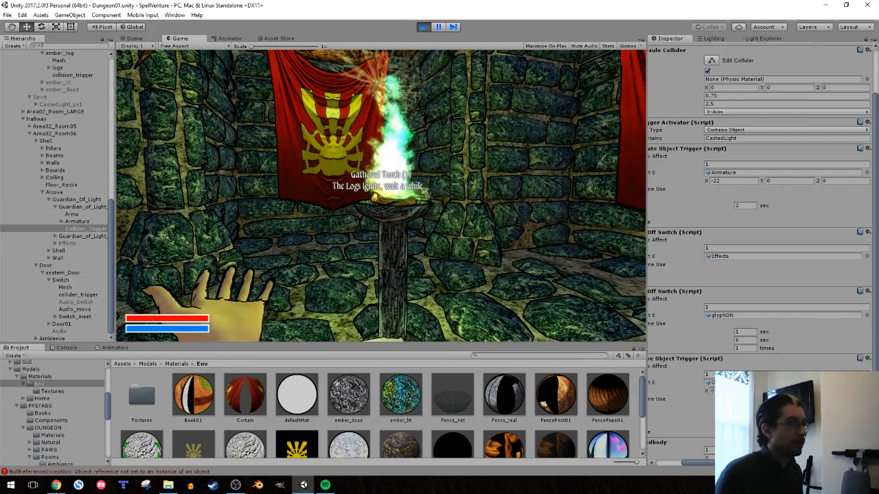
pyautogui.press('d')
pyautogui.press('d')
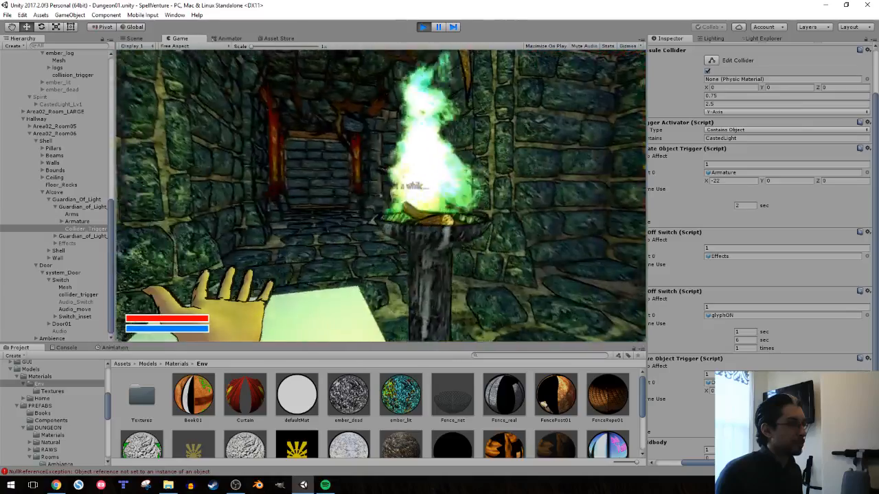
pyautogui.press('w')
pyautogui.press('s')
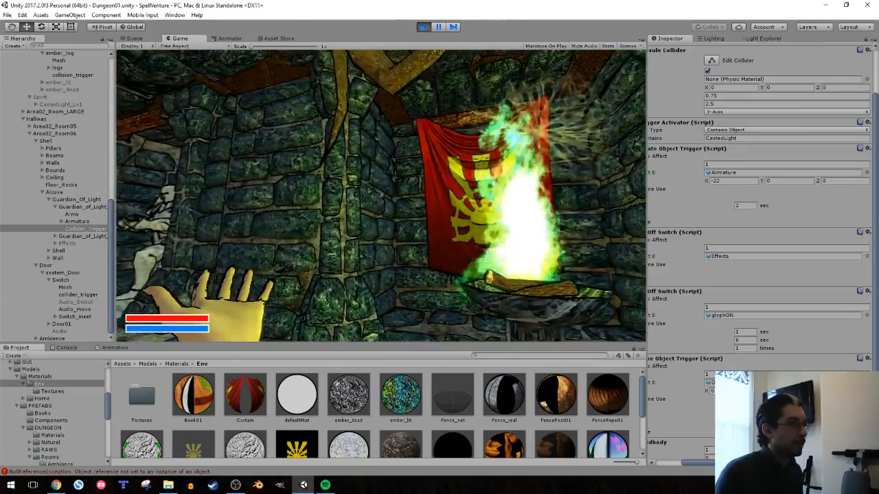
pyautogui.press('a')
pyautogui.press('s')
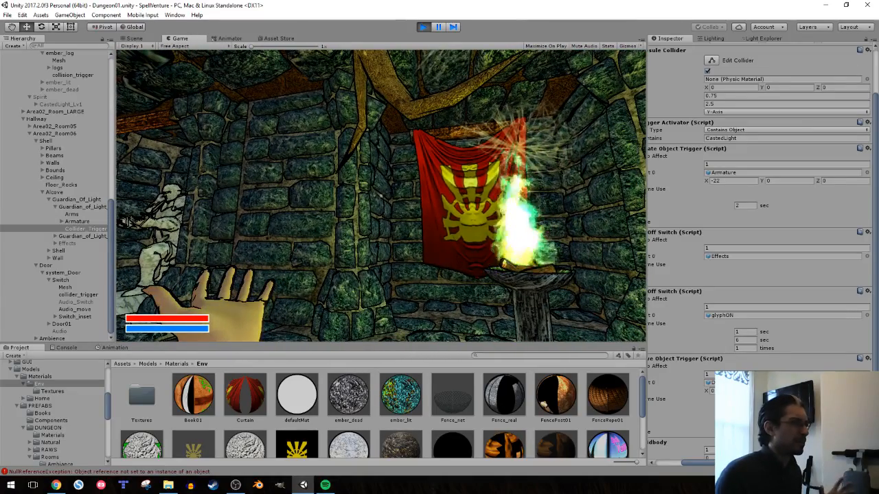
pyautogui.press('f')
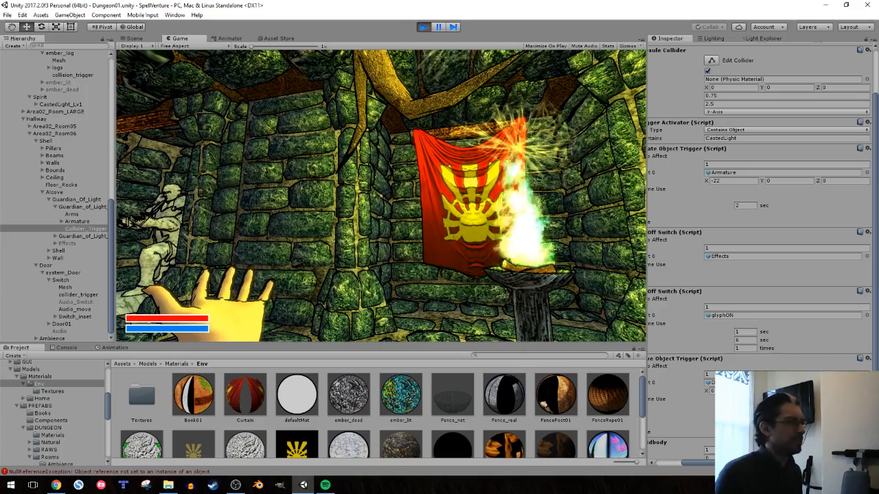
# Follow the spirit's light to the Area02_Room06 statue, test its glyph and stone door triggers, and end the play test
pyautogui.press('w')
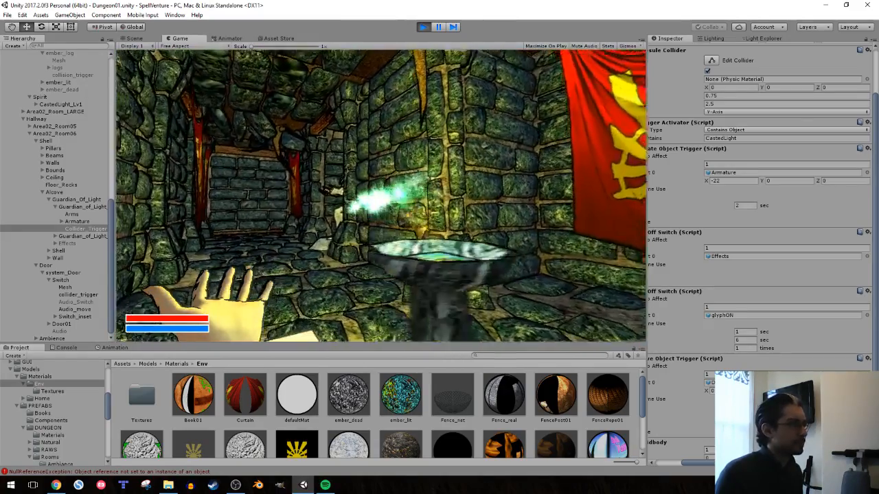
pyautogui.press('w')
pyautogui.press('w')
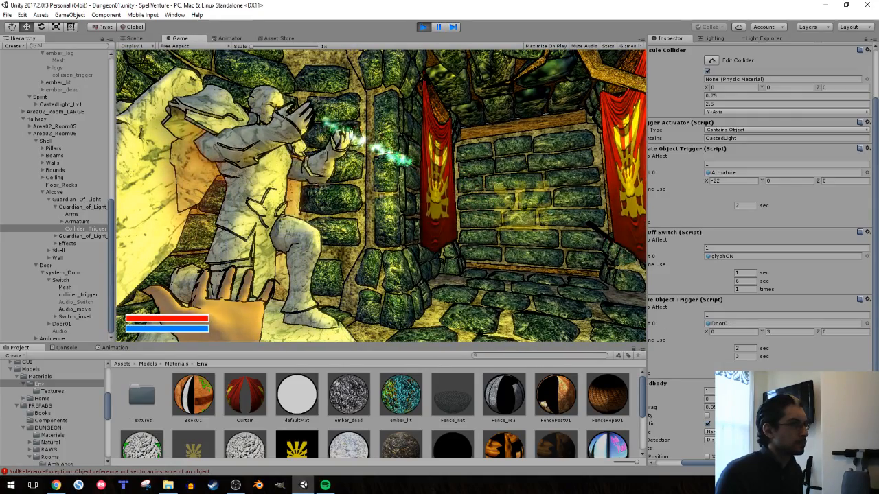
pyautogui.press('w')
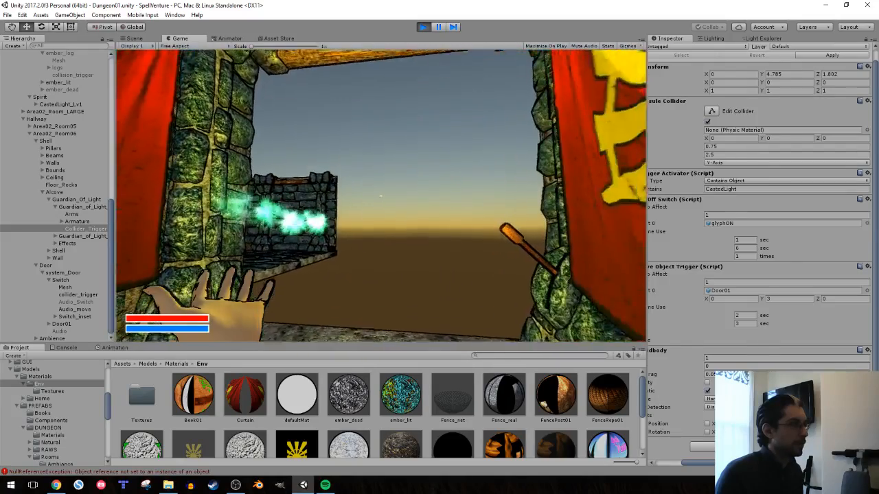
pyautogui.press('Escape')
pyautogui.click(423, 26)
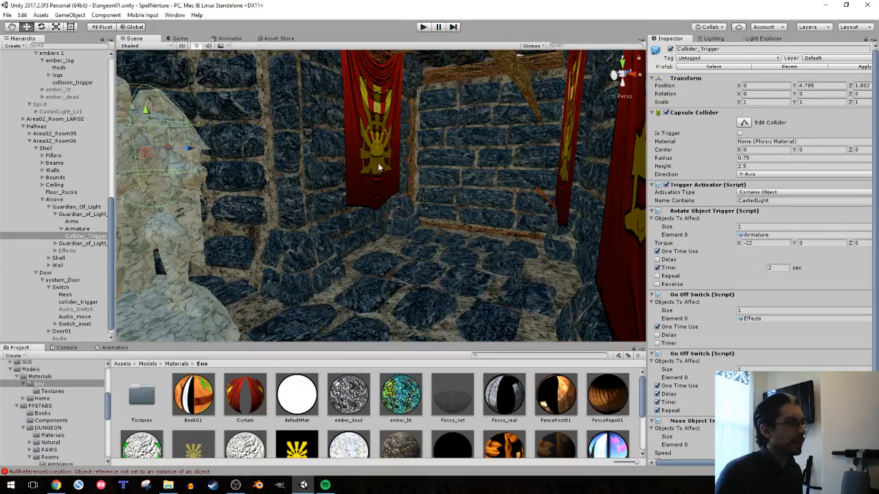
# Collapse the Area02_Room06 statue, alcove, door and shell groups in the hierarchy, along with the parent Hallway
pyautogui.press('w')
pyautogui.moveTo(377, 163); pyautogui.dragTo(227, 189, button='right')
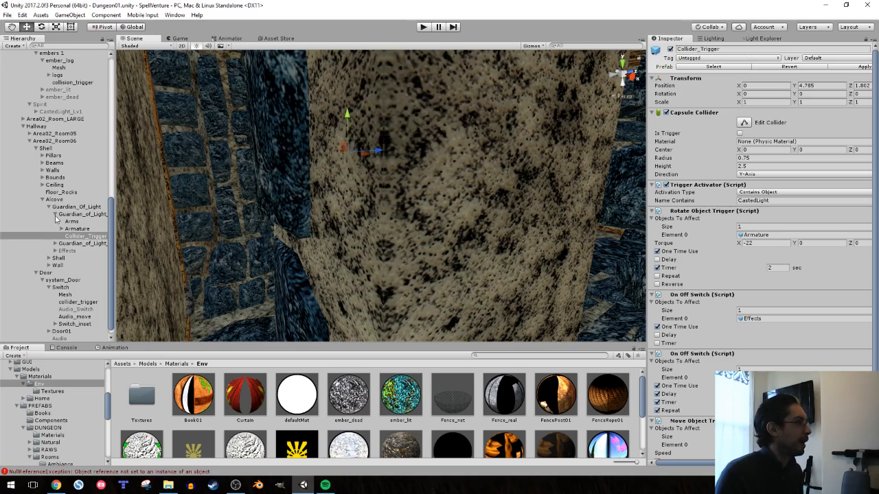
pyautogui.click(55, 213)
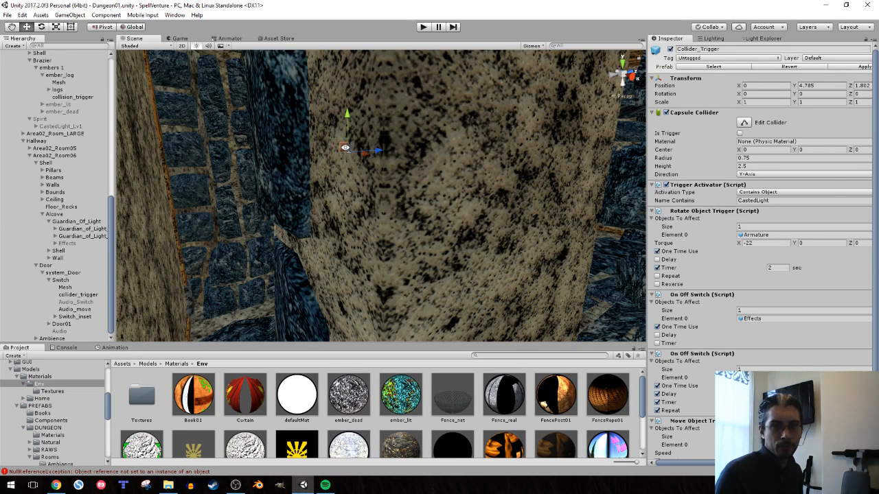
pyautogui.press('f')
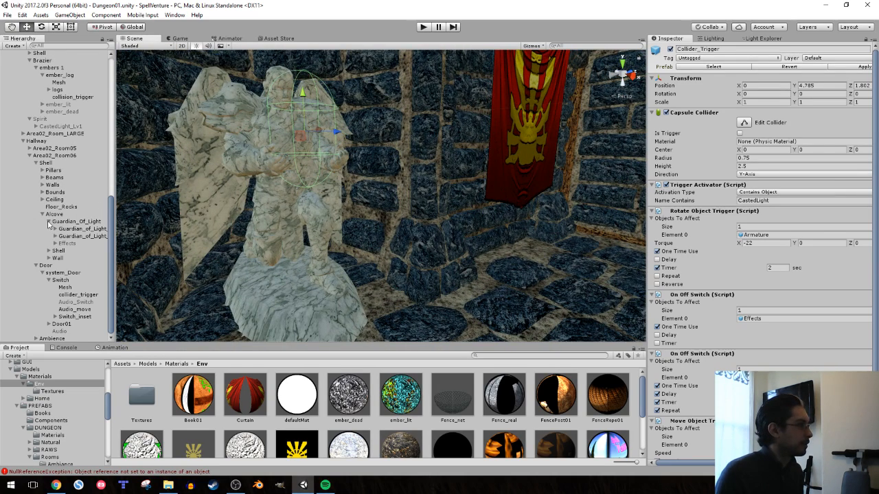
pyautogui.click(49, 221)
pyautogui.click(43, 236)
pyautogui.click(50, 281)
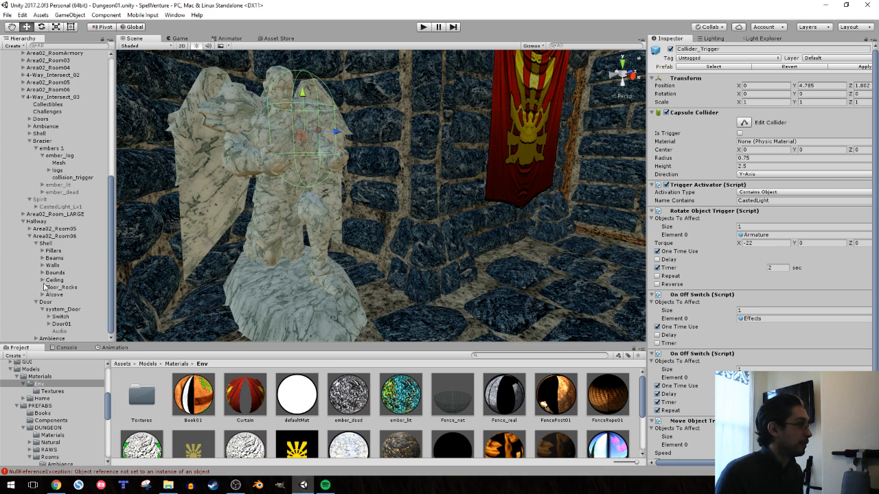
pyautogui.click(42, 310)
pyautogui.click(38, 324)
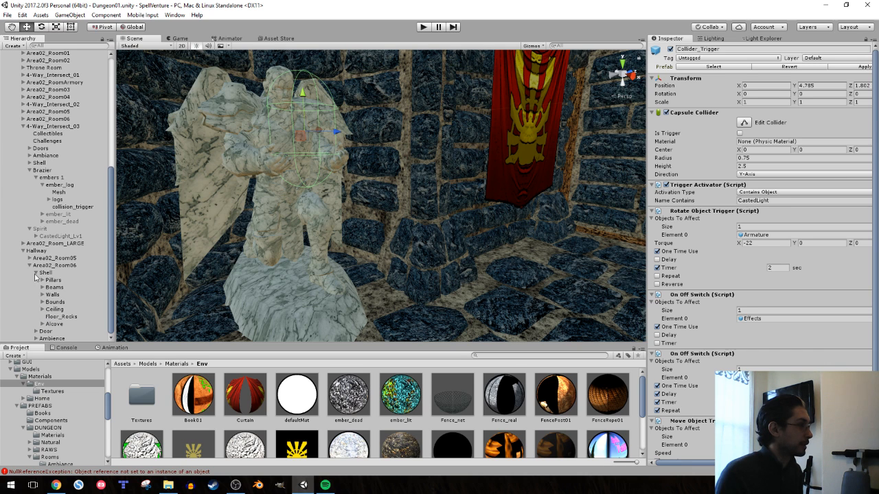
pyautogui.click(36, 273)
pyautogui.click(29, 317)
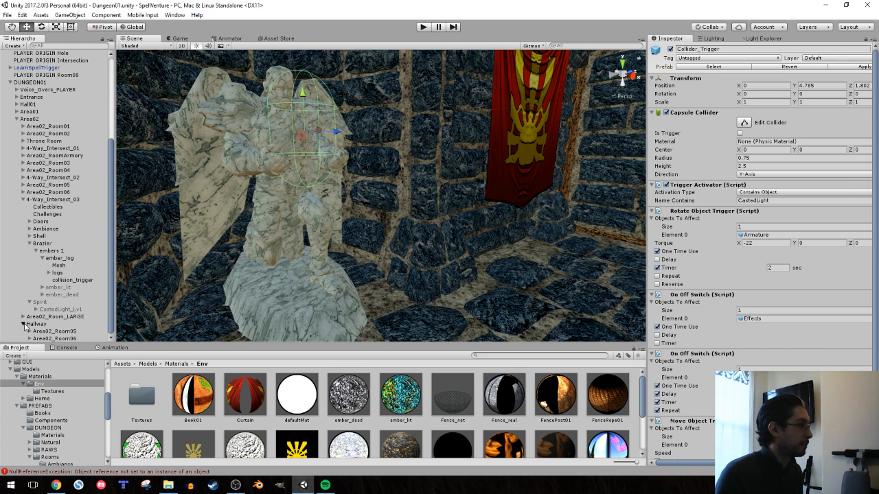
pyautogui.click(23, 324)
# Collapse the 4-Way_Intersect_03 brazier and spirit groups, the intersection itself, and the FPSController hierarchy
pyautogui.click(42, 274)
pyautogui.click(35, 288)
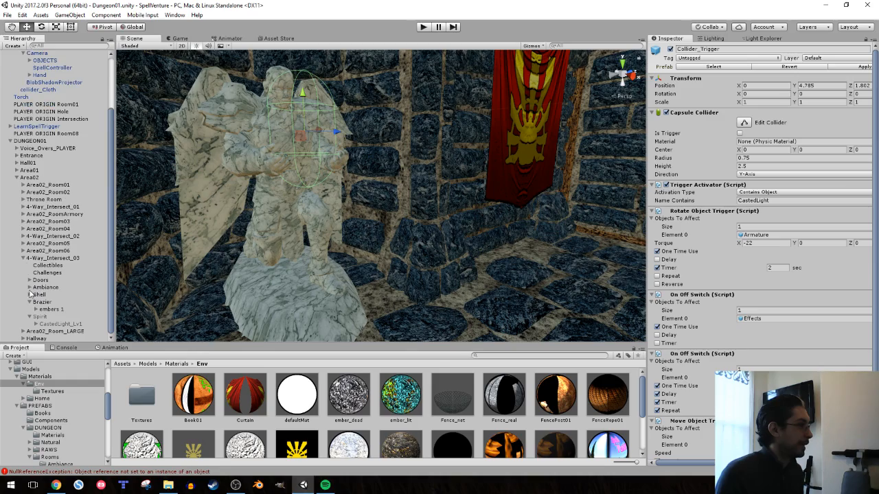
pyautogui.click(30, 302)
pyautogui.click(30, 316)
pyautogui.click(23, 273)
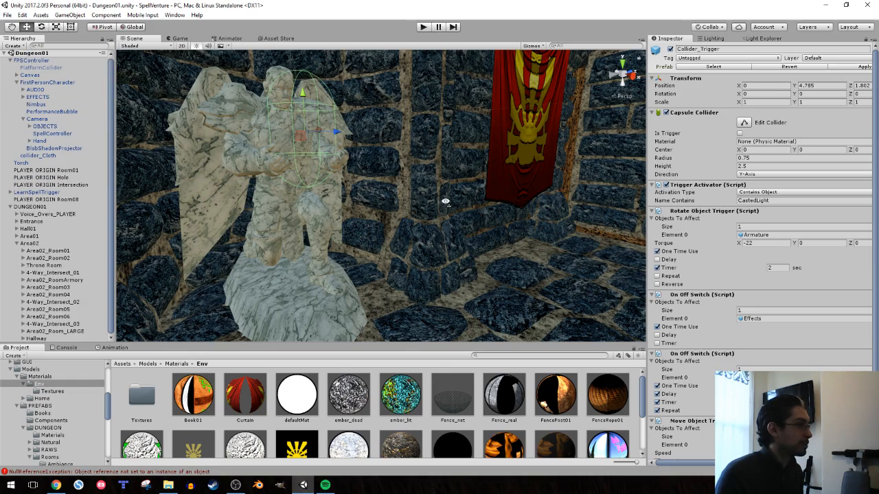
pyautogui.moveTo(444, 201); pyautogui.dragTo(823, 194, button='right')
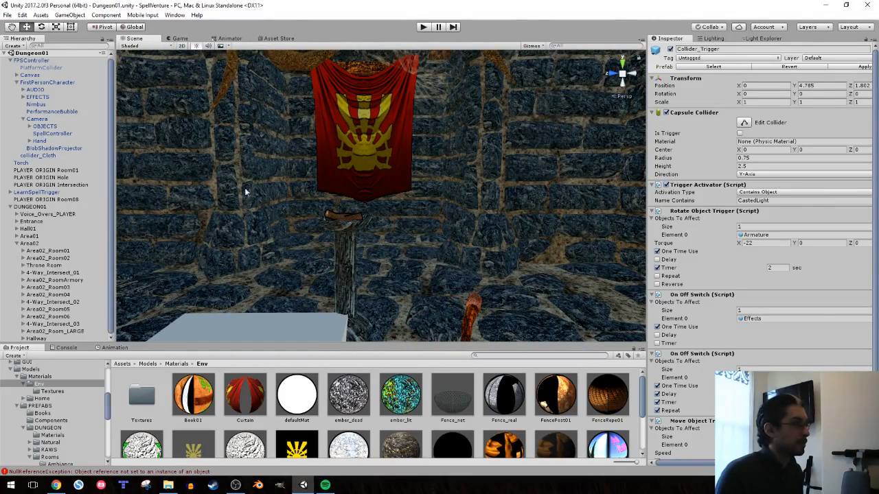
pyautogui.click(17, 83)
pyautogui.click(11, 62)
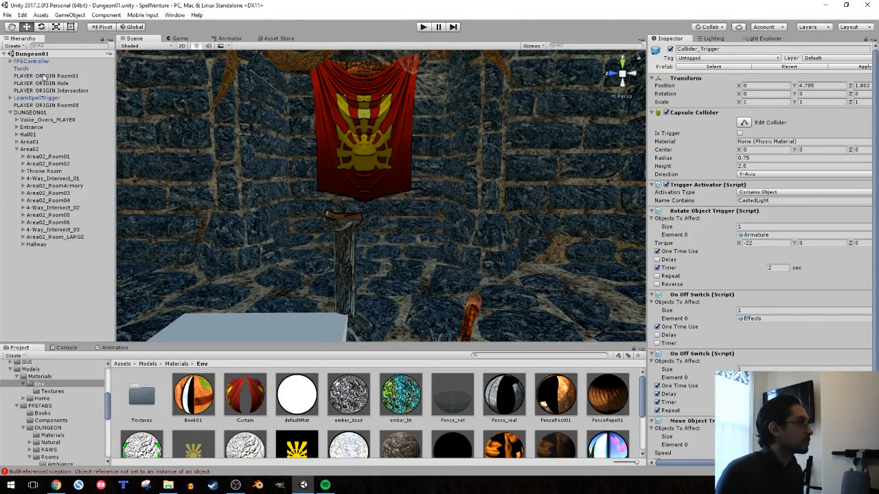
# Copy the Transform of PLAYER ORIGIN Room01, paste its values onto FPSController, and save the scene
pyautogui.click(43, 75)
pyautogui.click(873, 70)
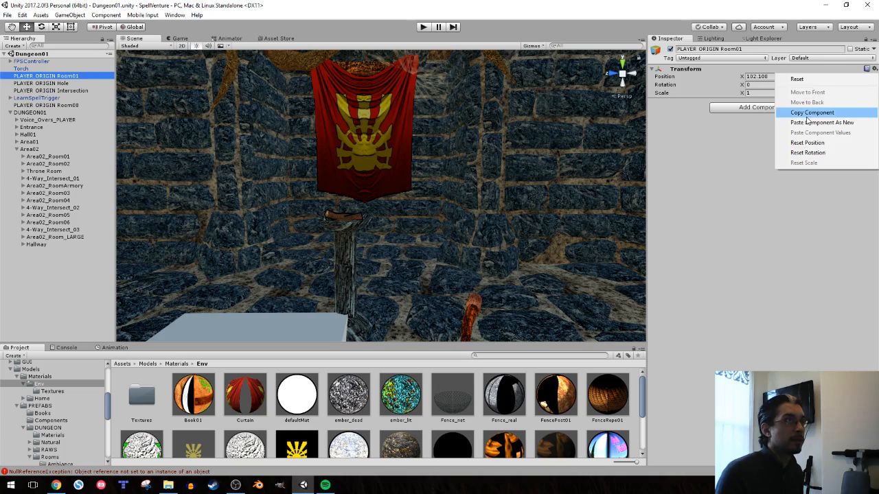
pyautogui.click(813, 121)
pyautogui.click(32, 62)
pyautogui.click(867, 77)
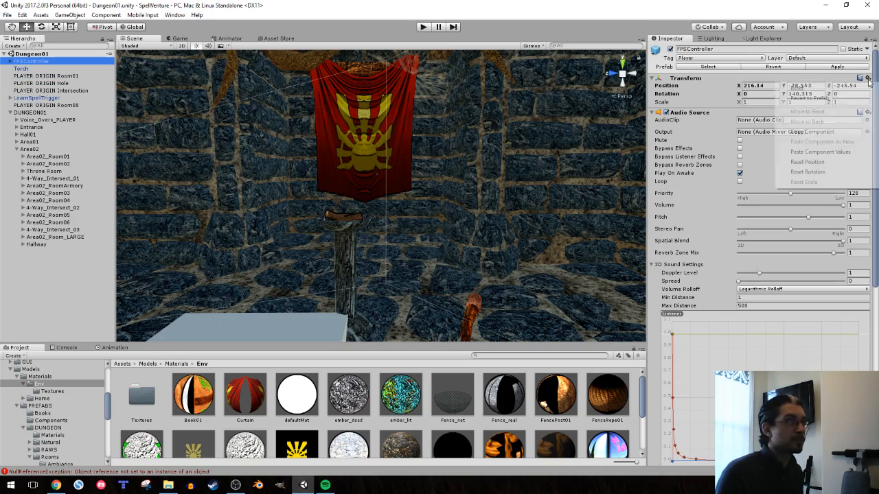
pyautogui.click(804, 152)
pyautogui.press('f')
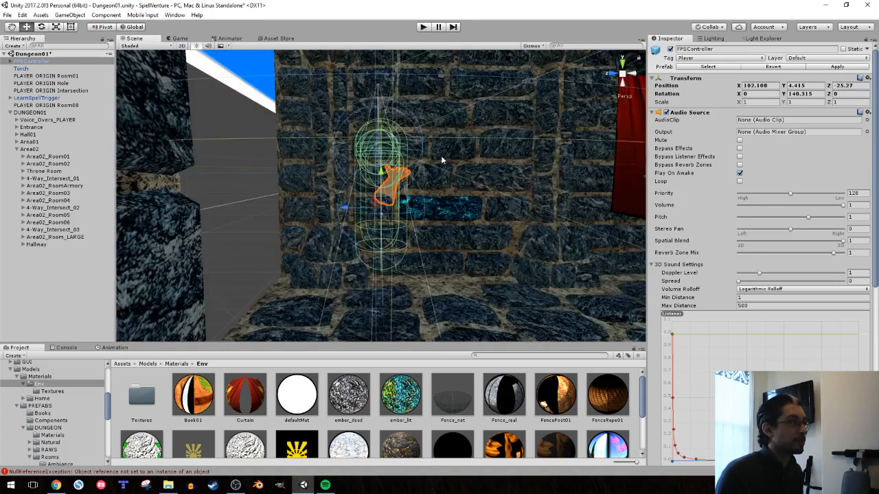
pyautogui.moveTo(443, 161); pyautogui.dragTo(549, 175, button='right')
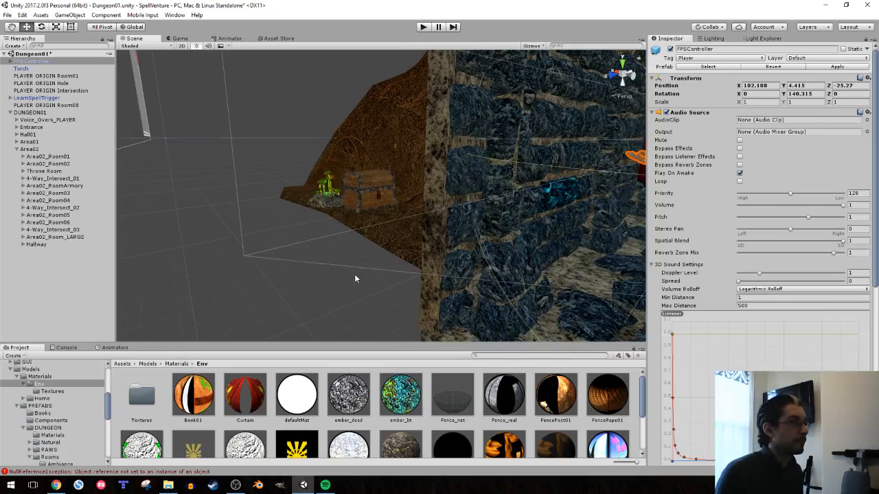
pyautogui.click(355, 275)
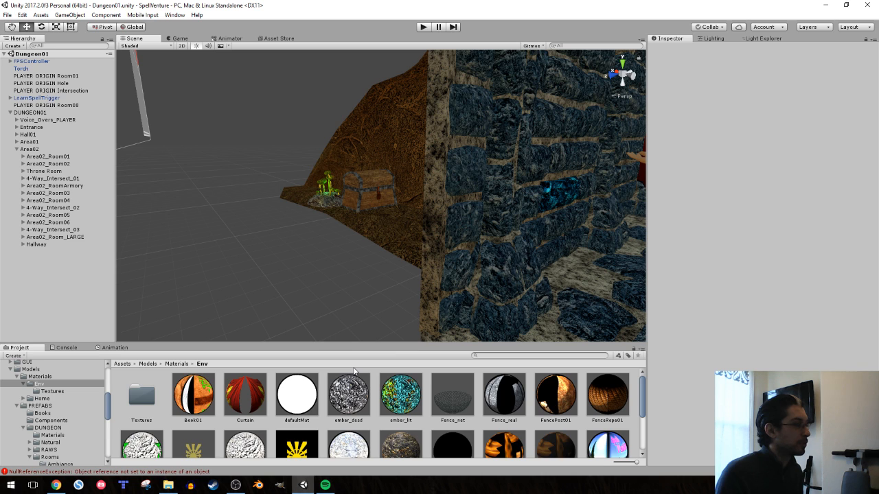
# Close the Unity editor and clear the desktop by minimizing the GAMEDEV folder window and closing Spotify
pyautogui.hotkey('alt', 'Tab')
pyautogui.click(170, 221)
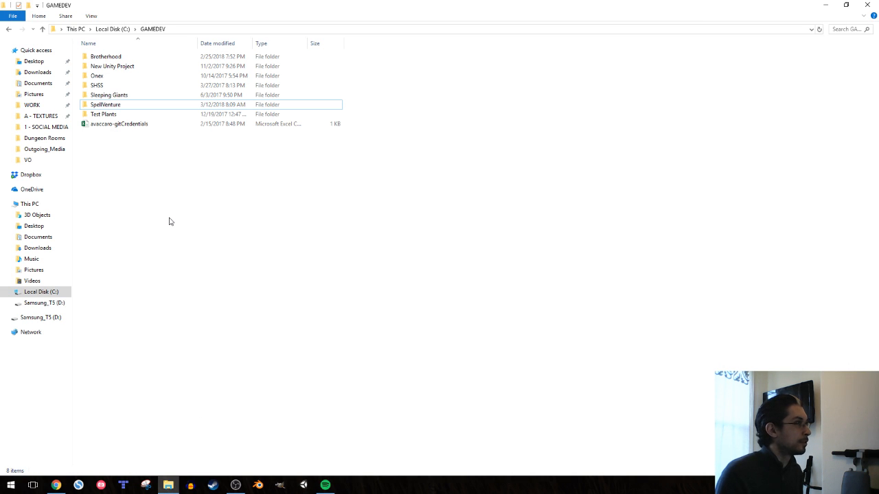
pyautogui.click(826, 6)
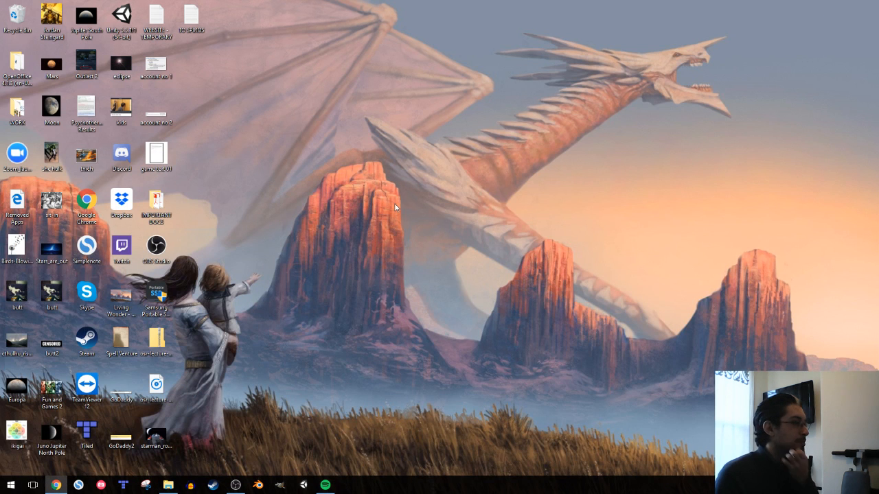
pyautogui.moveTo(324, 484)
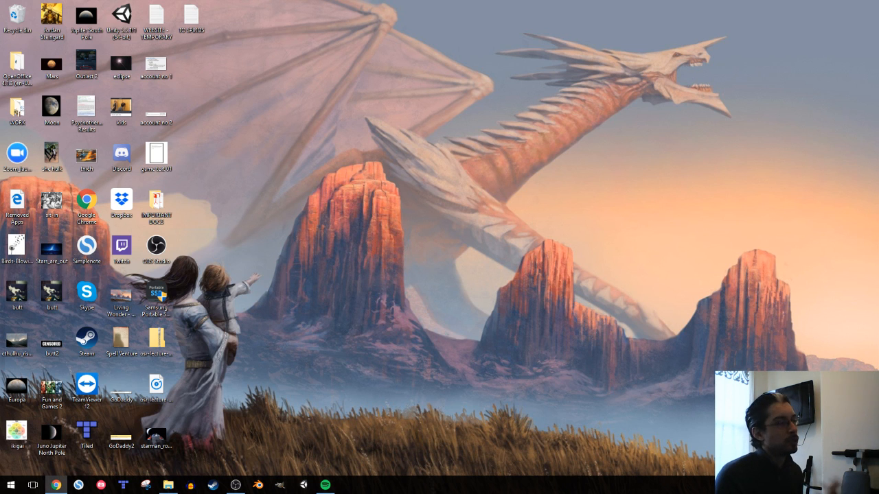
pyautogui.click(327, 484)
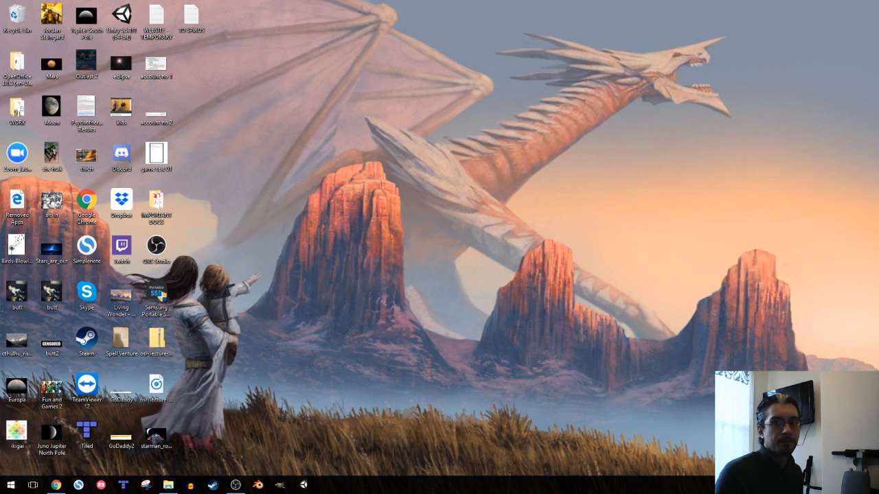